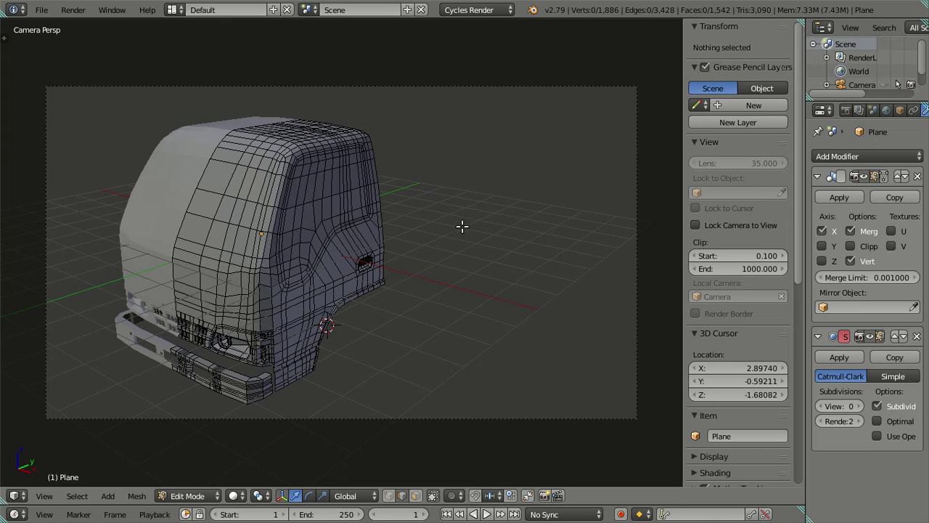
Switch to Front Ortho view, zoom in, and orbit around the cab toward the door handle
key(KP_1)
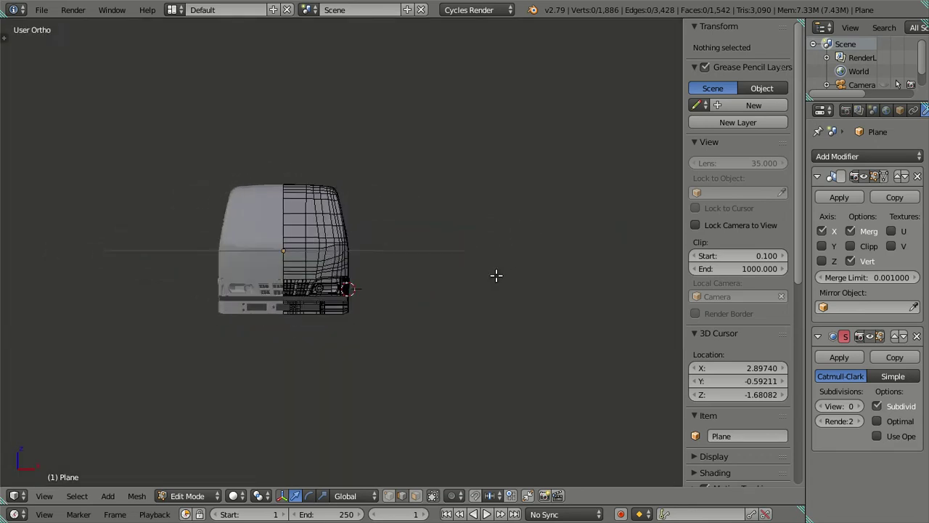
scroll(up, 3)
scroll(up, 3)
scroll(up, 3)
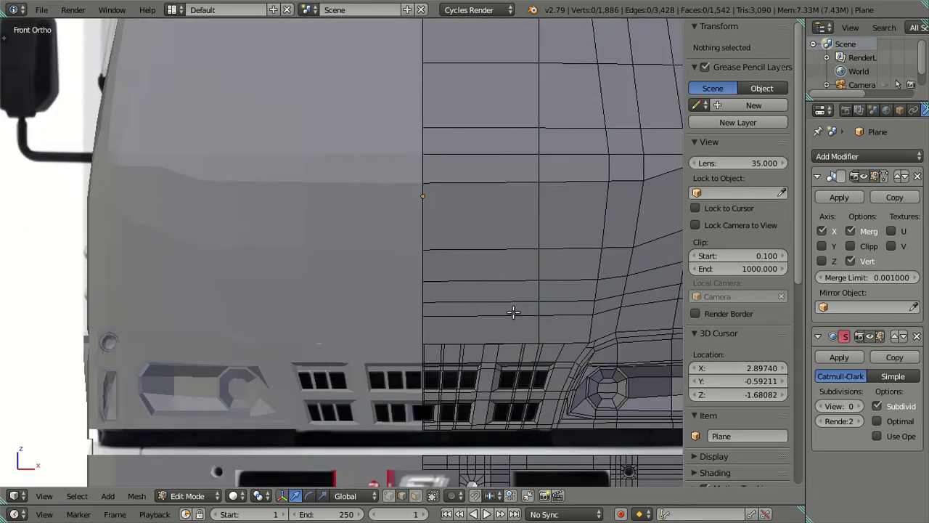
scroll(down, 3)
drag(494, 220, 354, 157)
In Edit Mode, select the linked door-handle recess faces and hide them
key(Tab)
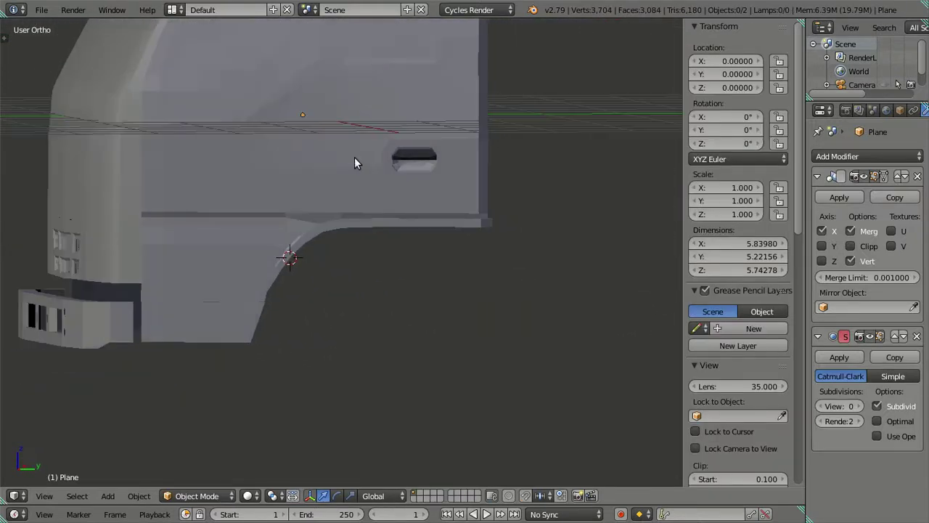
scroll(up, 3)
scroll(up, 3)
key(Tab)
scroll(up, 3)
right_click(554, 199)
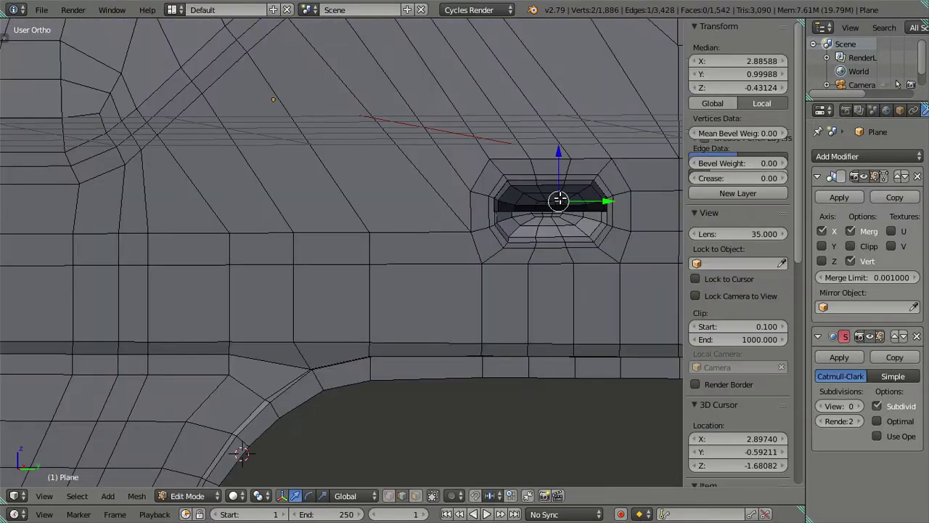
key(l)
key(ctrl+f)
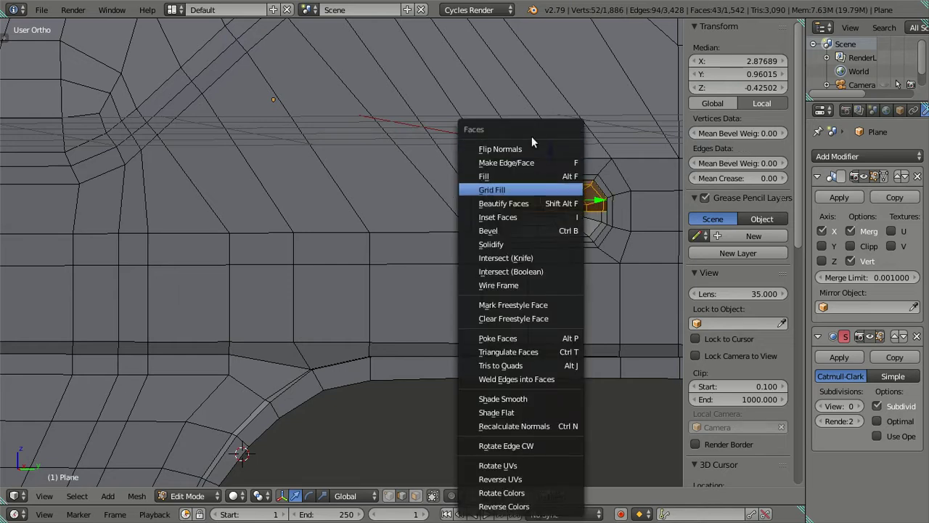
key(Escape)
key(h)
Return to Object Mode and snap back to the front view of the truck
key(Tab)
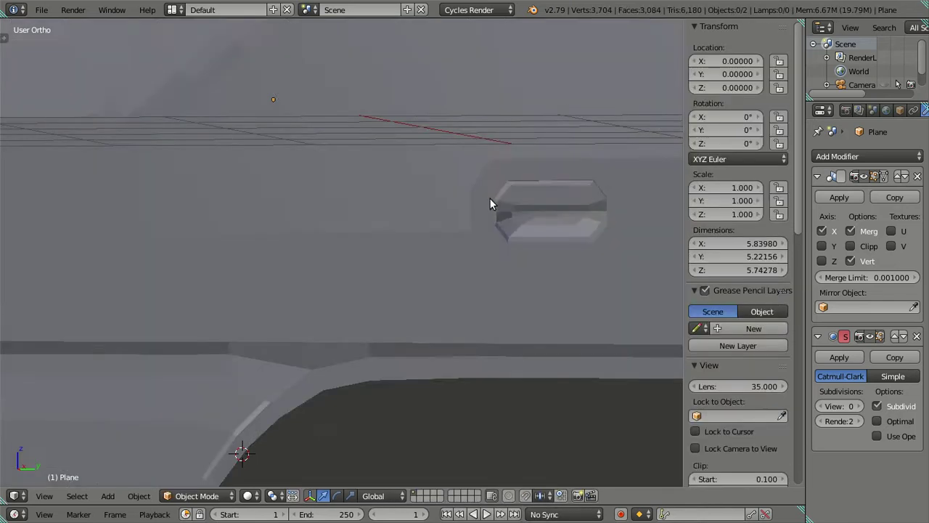
scroll(down, 3)
scroll(down, 3)
key(KP_1)
Enter Edit Mode on the cab, zoom in, and switch to wireframe so the photo shows through
scroll(up, 3)
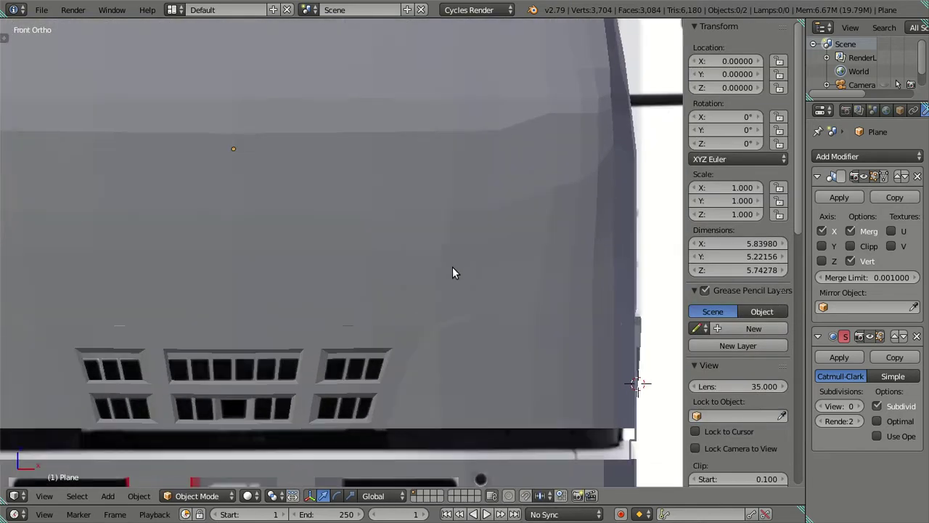
key(Tab)
scroll(up, 3)
scroll(up, 3)
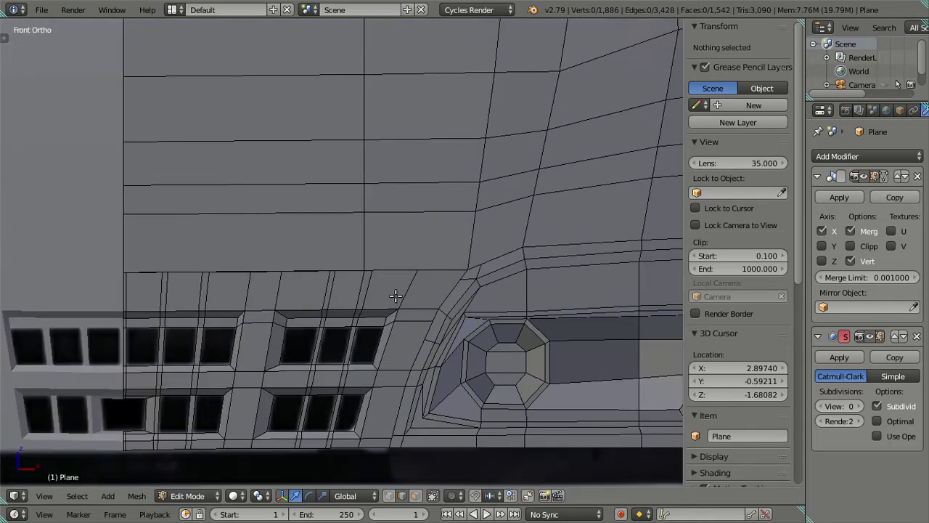
scroll(up, 3)
scroll(up, 3)
scroll(up, 3)
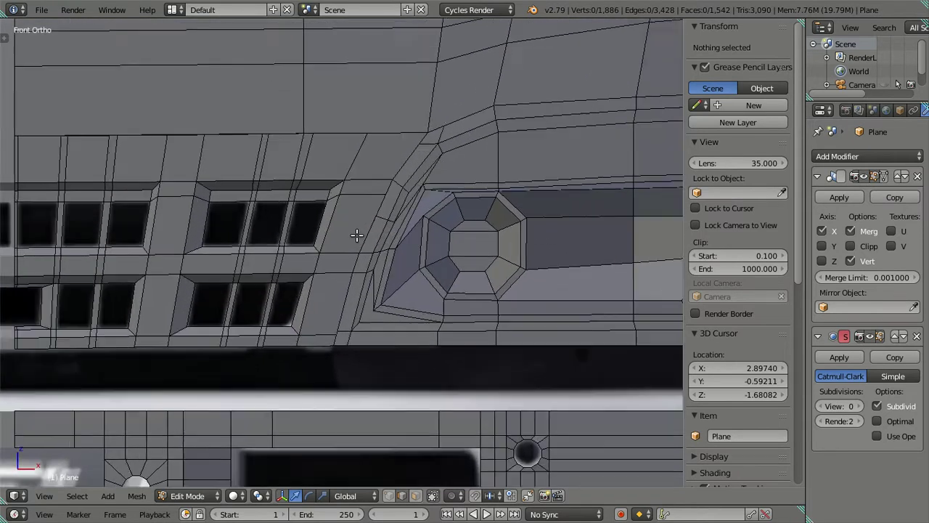
scroll(up, 3)
key(z)
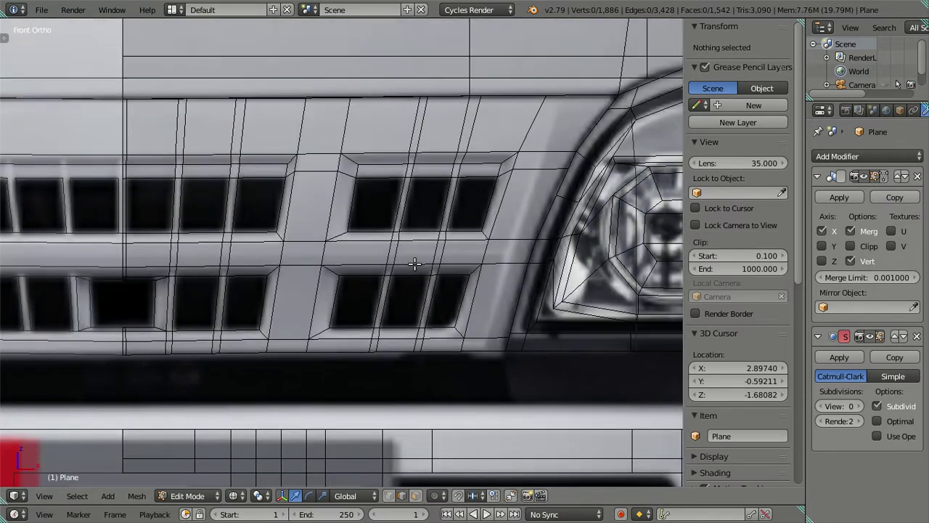
Zoom and pan to line the cab up with the front reference image
scroll(down, 3)
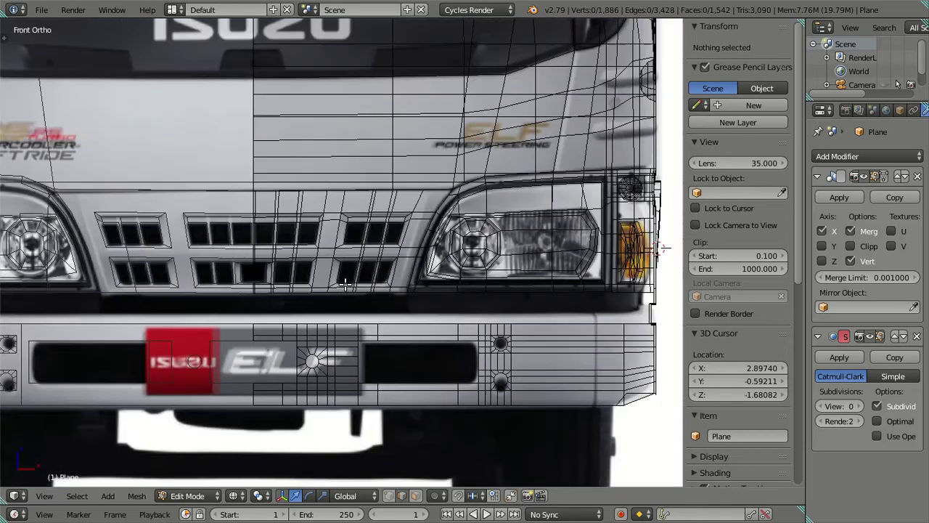
scroll(down, 3)
scroll(down, 3)
scroll(up, 3)
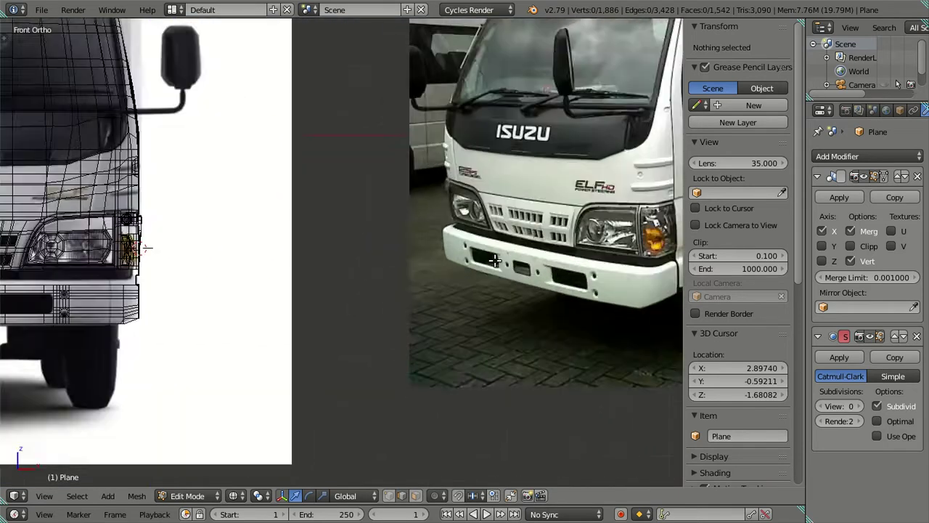
scroll(up, 3)
scroll(up, 3)
scroll(up, 3)
scroll(up, 3)
scroll(down, 3)
scroll(down, 3)
drag(269, 253, 406, 269)
scroll(up, 3)
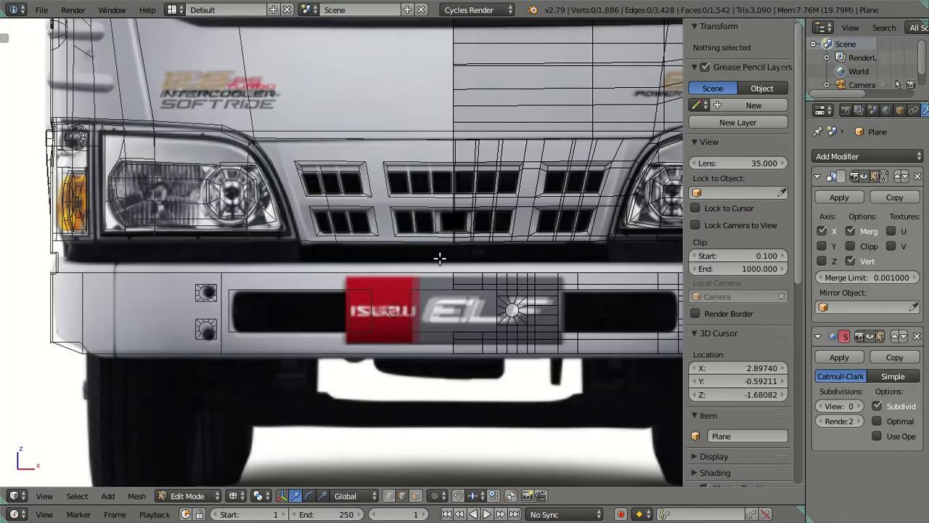
Hide the side properties panel and zoom in on the grille
key(n)
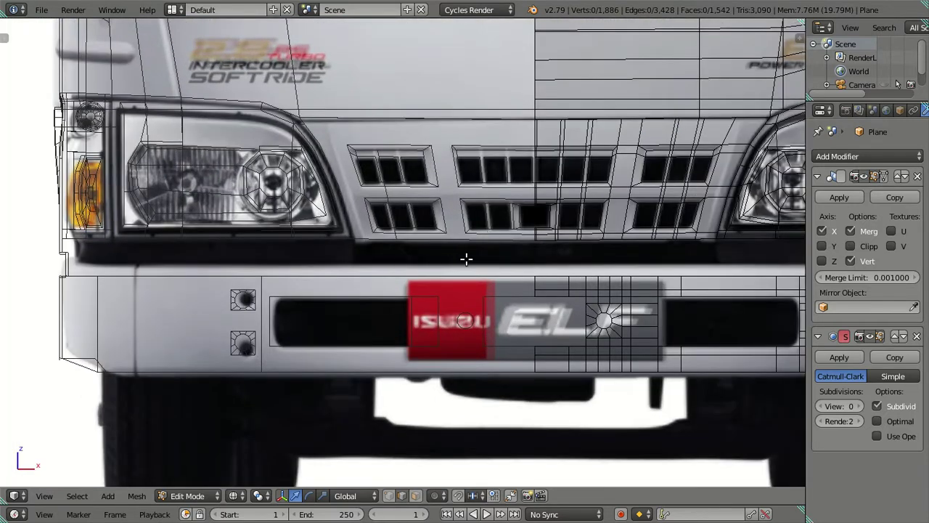
scroll(up, 3)
scroll(up, 3)
scroll(up, 3)
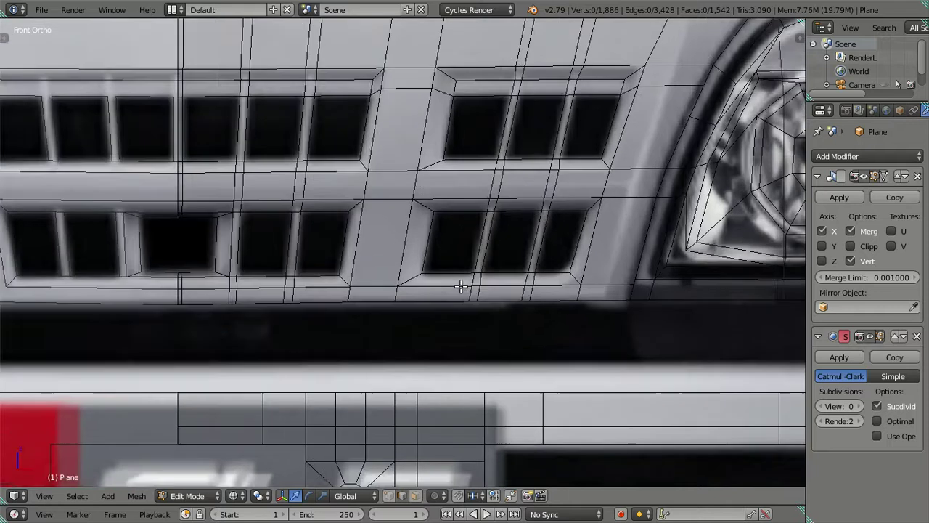
scroll(up, 3)
scroll(up, 3)
scroll(up, 3)
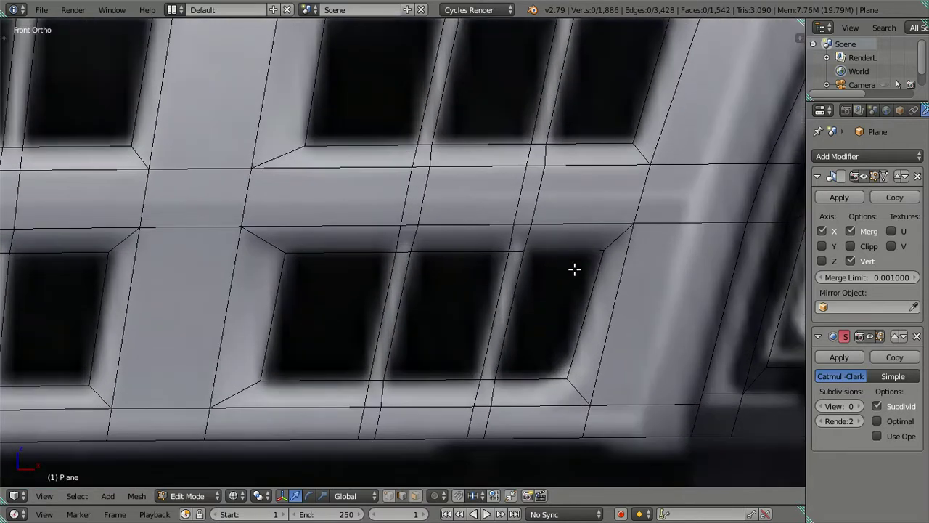
Cut five edge loops around the grille window frame, leaving them at their default position
key(ctrl+r)
key(5)
key(Escape)
key(ctrl+r)
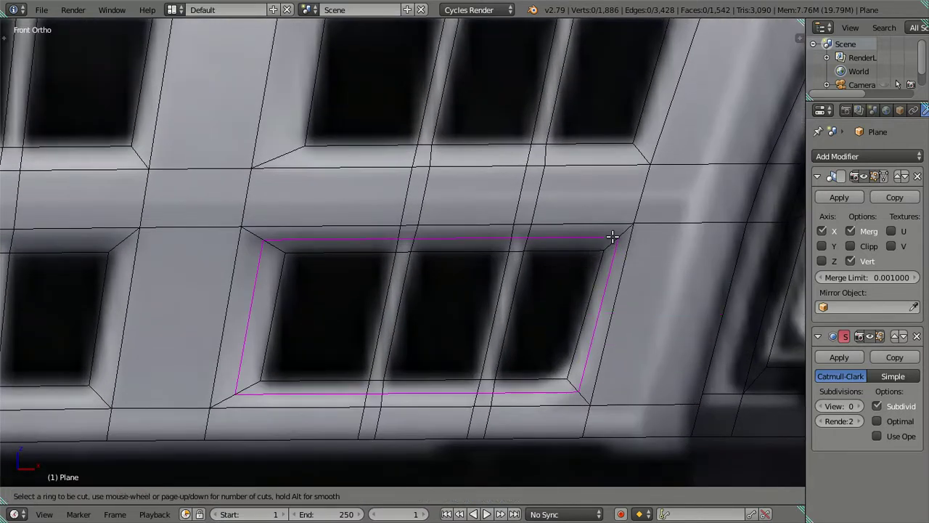
scroll(up, 3)
click(612, 236)
right_click(615, 236)
scroll(up, 3)
scroll(up, 3)
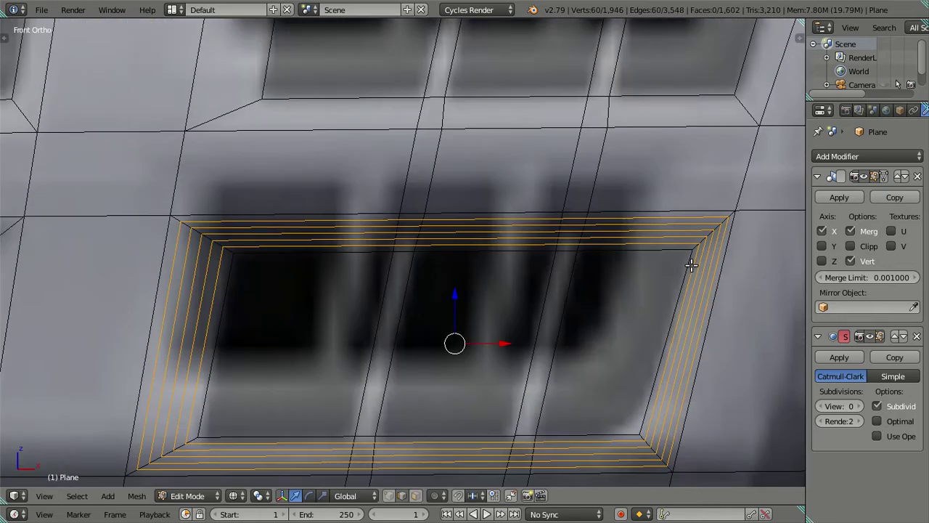
Deselect two of the new loops and dissolve the remaining selected edges
right_click(694, 266)
right_click(717, 259)
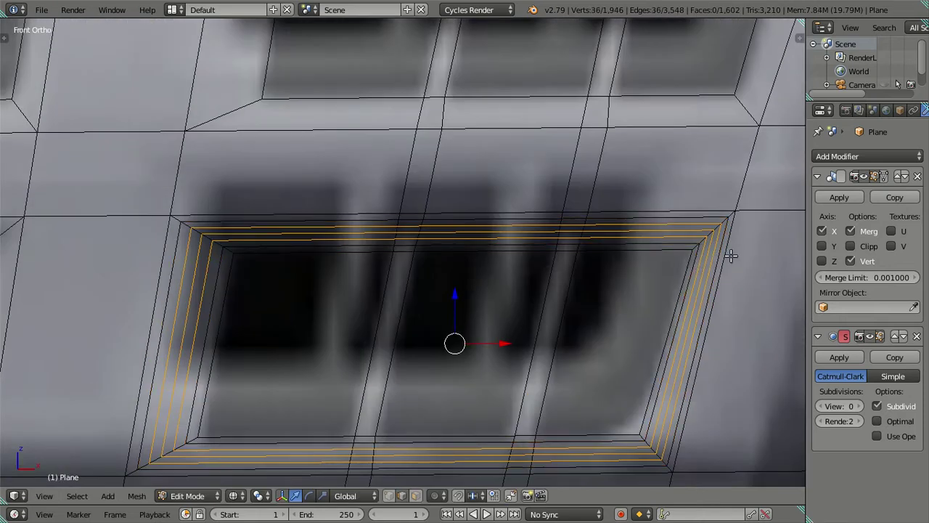
drag(730, 257, 585, 286)
key(x)
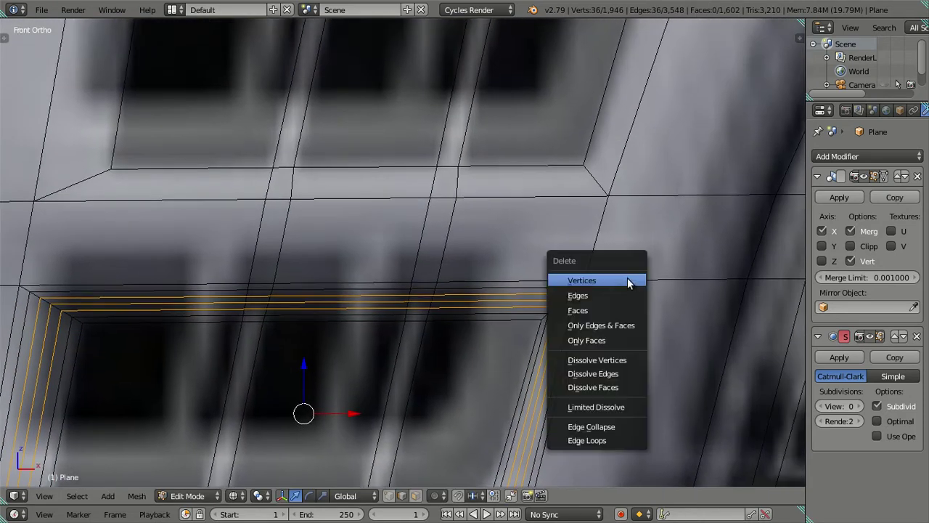
click(618, 373)
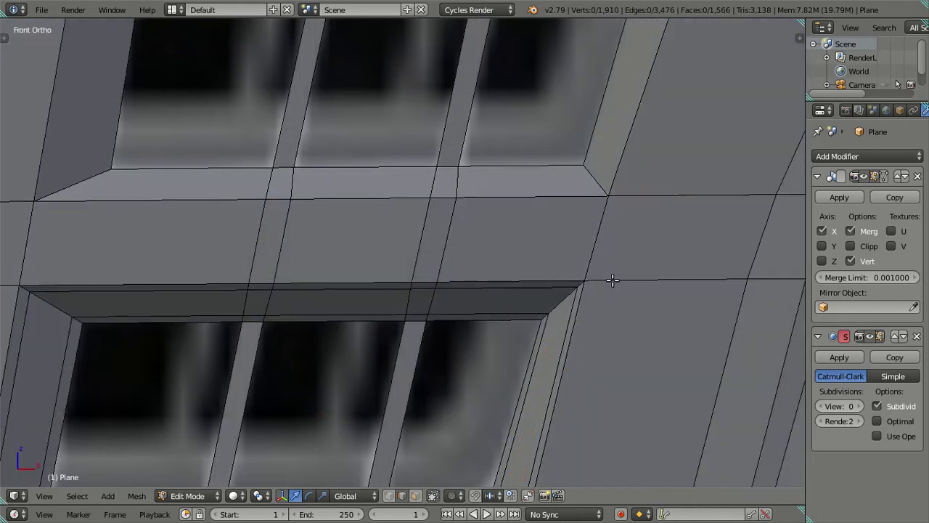
Loop-cut the upper window frame, keep one loop near the corner, and dissolve the rest
drag(581, 245, 564, 334)
key(ctrl+r)
scroll(up, 3)
click(535, 304)
right_click(535, 305)
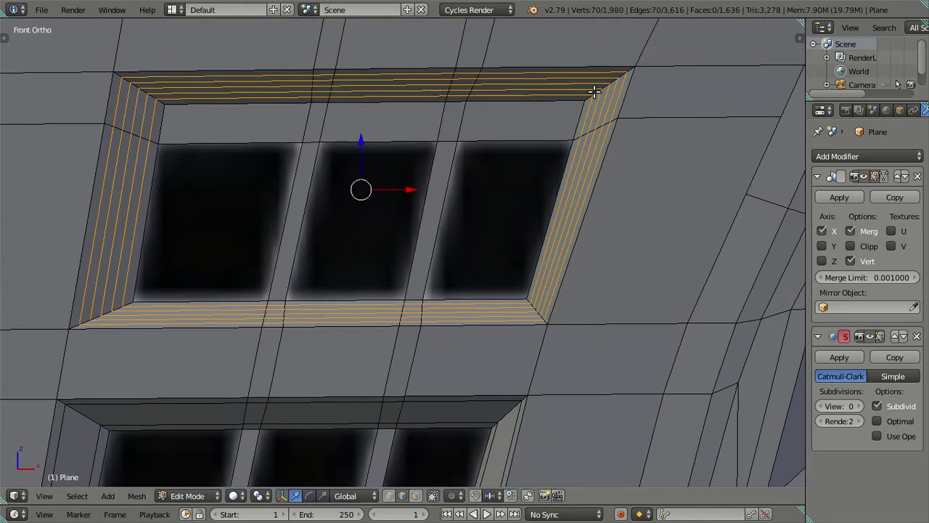
right_click(623, 93)
key(x)
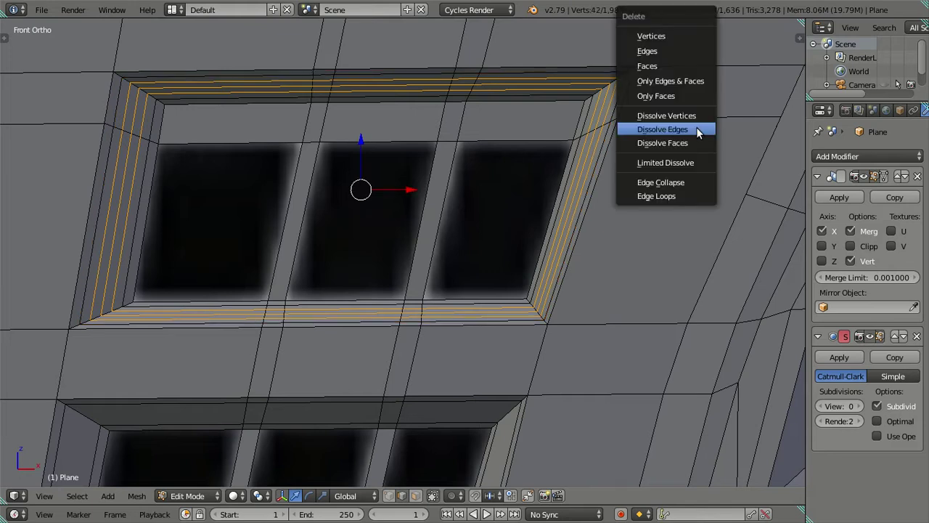
click(696, 127)
scroll(down, 3)
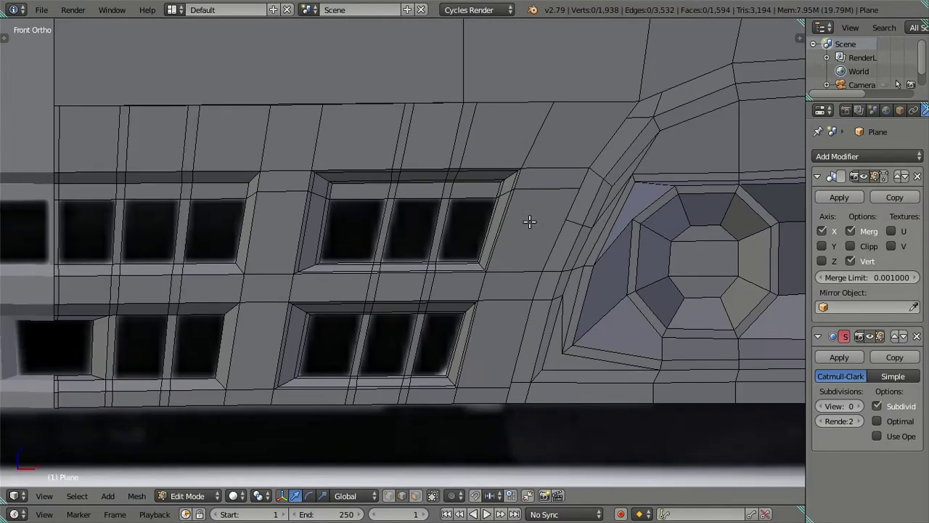
Pan and zoom the view to centre another window frame of the grille
scroll(up, 3)
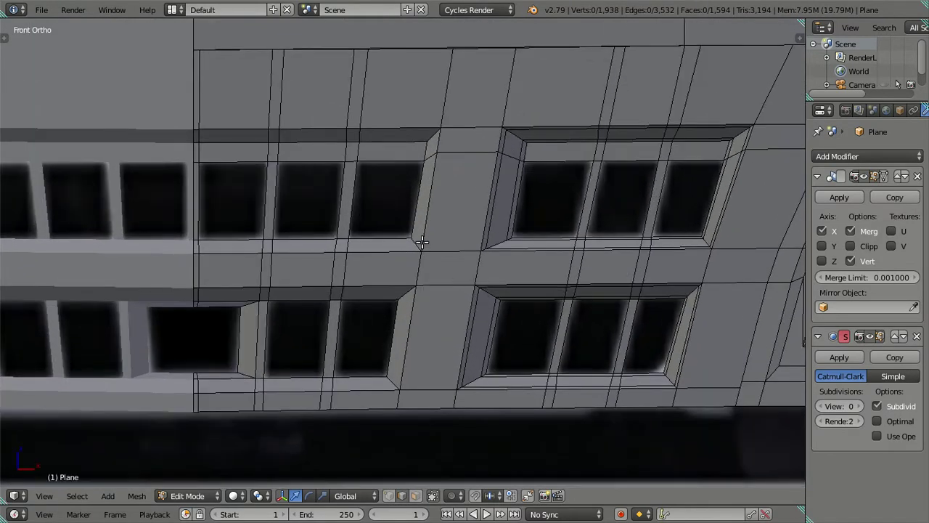
drag(419, 240, 541, 274)
scroll(up, 3)
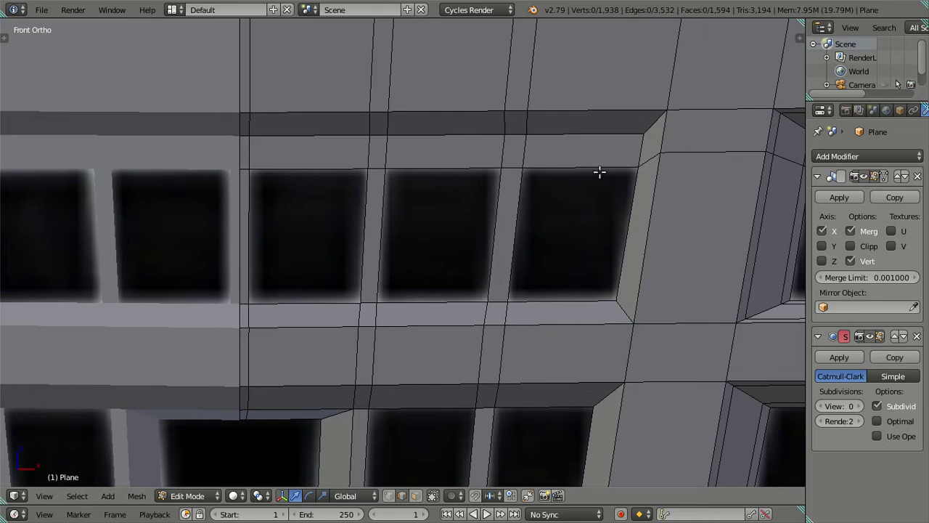
scroll(down, 3)
drag(653, 176, 440, 203)
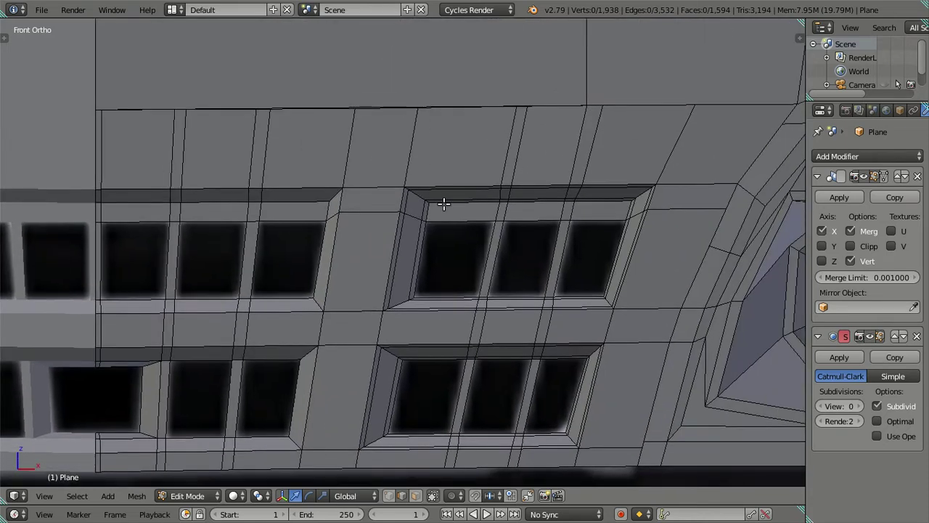
scroll(down, 3)
scroll(down, 3)
scroll(up, 3)
drag(581, 174, 526, 254)
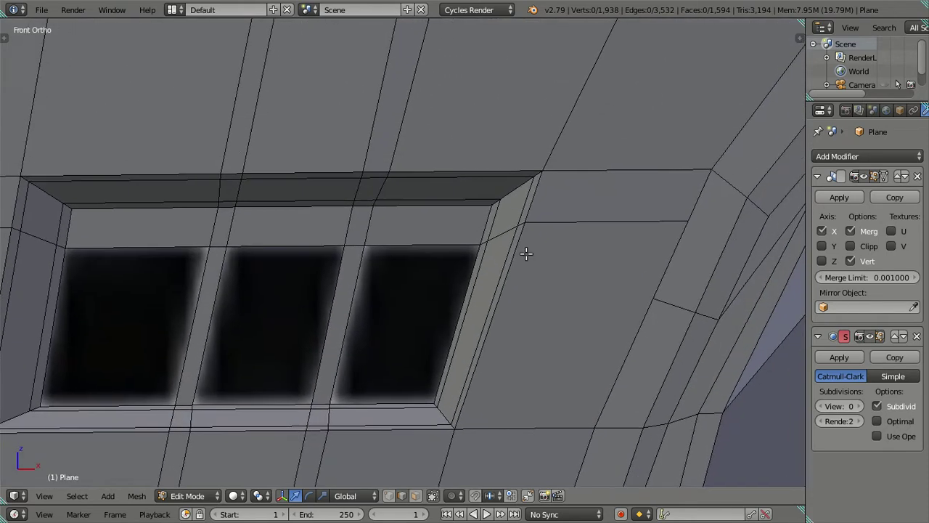
scroll(up, 3)
scroll(down, 3)
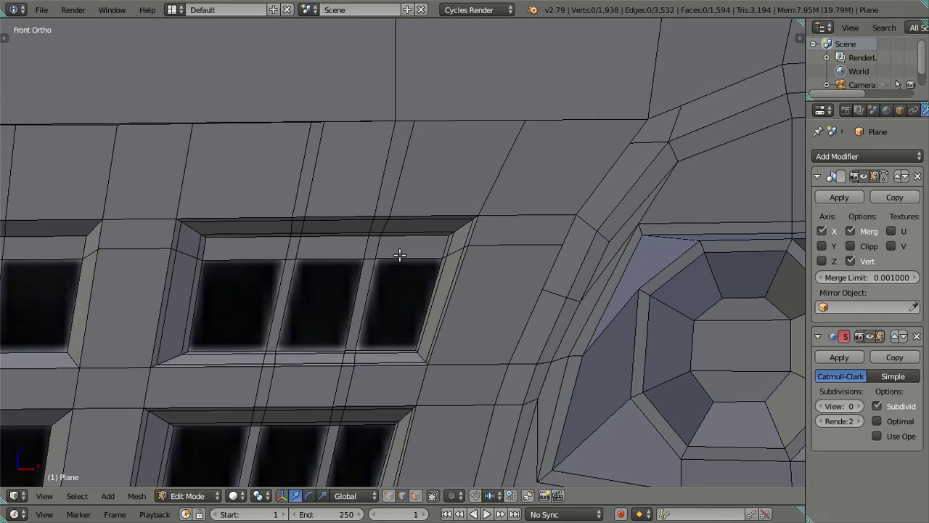
scroll(up, 3)
scroll(up, 3)
scroll(up, 3)
Loop-cut around the window frame, keep two loops, and dissolve the unwanted extras
key(ctrl+r)
scroll(up, 3)
click(392, 274)
right_click(392, 275)
scroll(up, 3)
right_click(386, 274)
right_click(389, 302)
key(x)
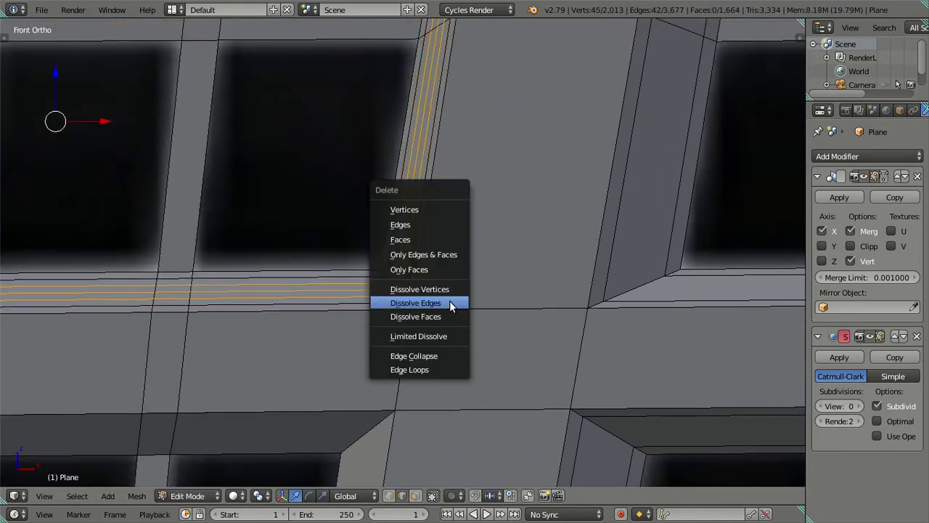
click(449, 303)
scroll(down, 3)
scroll(up, 3)
Add another set of loops around the frame and dissolve the surplus ones
key(ctrl+r)
click(443, 198)
right_click(443, 198)
scroll(up, 3)
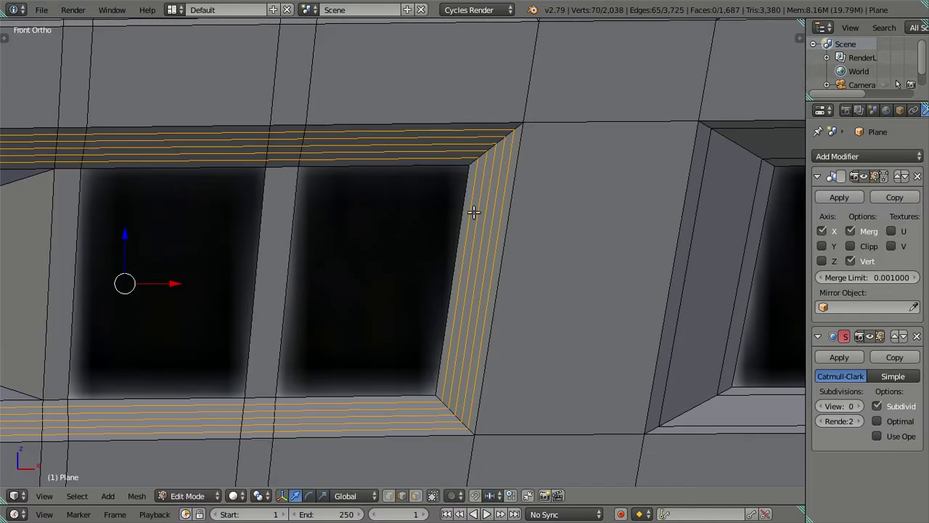
key(x)
click(592, 199)
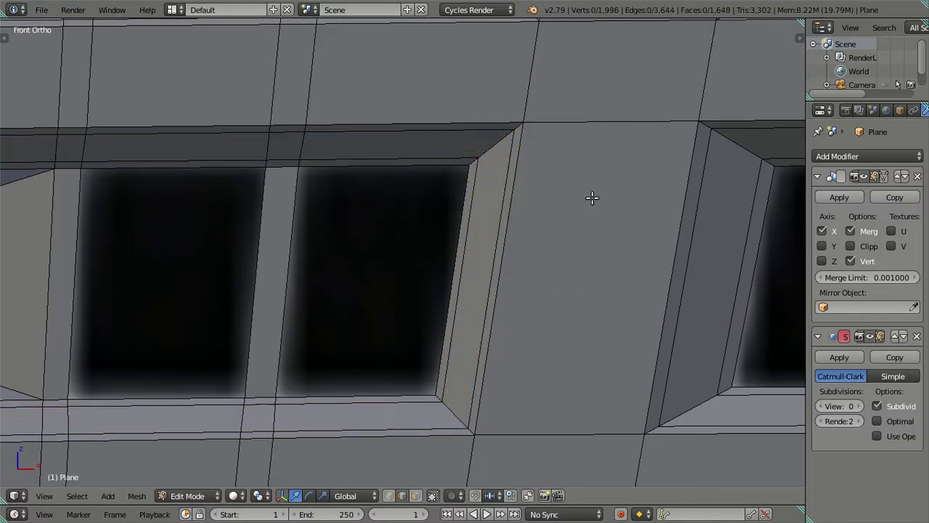
scroll(down, 3)
scroll(up, 3)
scroll(up, 3)
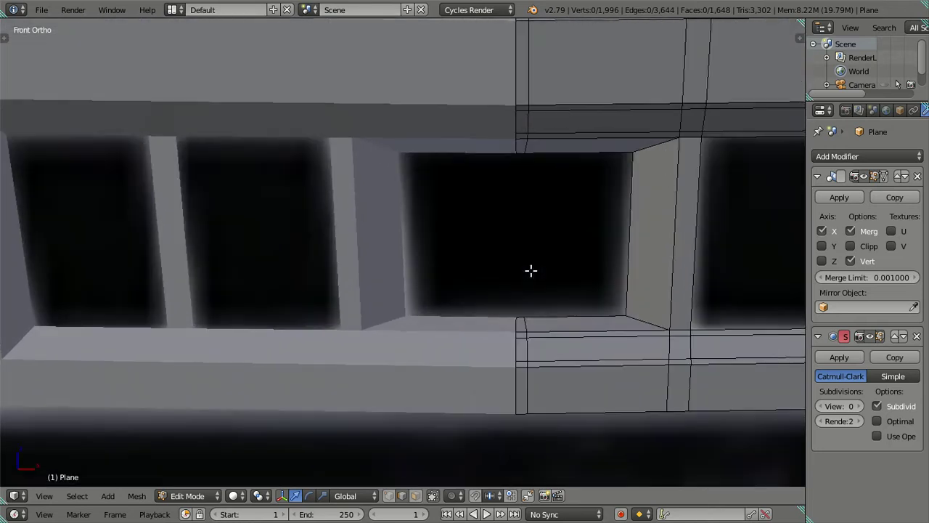
Loop-cut around the next window frame and dissolve the extra selected loops
key(ctrl+r)
click(644, 149)
right_click(645, 149)
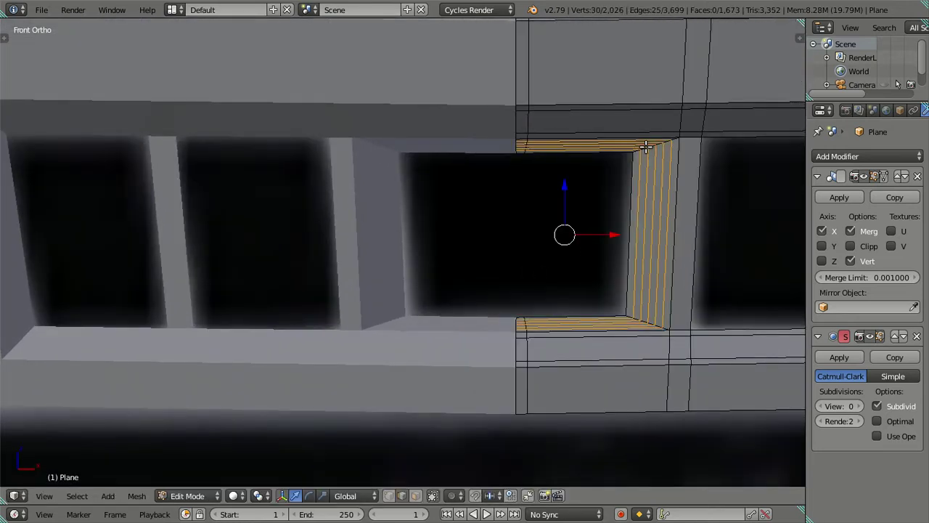
key(x)
click(667, 169)
Zoom in on the window's top frame and begin a loop cut across it
scroll(down, 3)
scroll(up, 3)
scroll(down, 3)
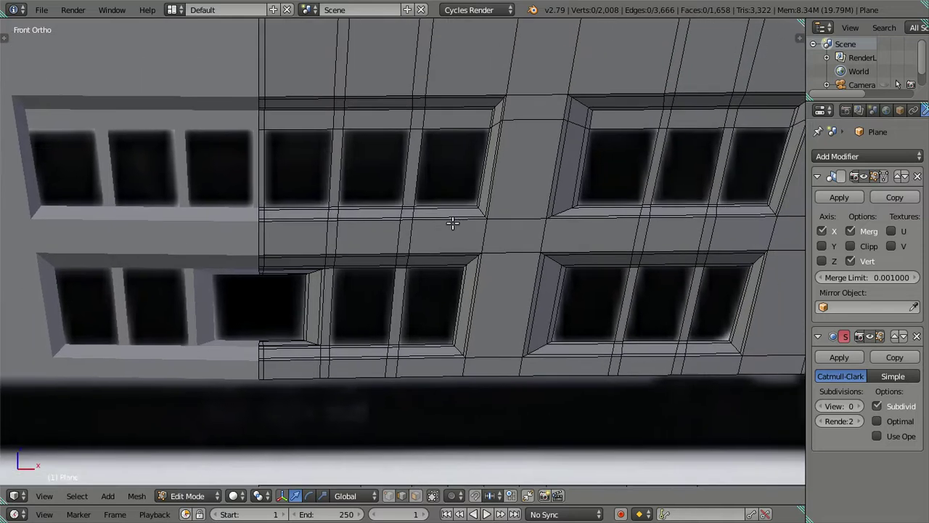
scroll(up, 3)
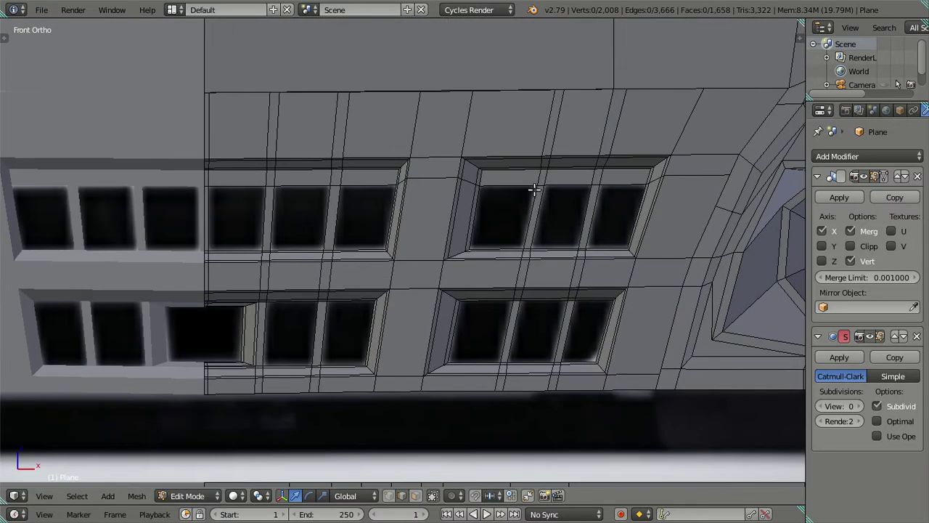
scroll(down, 3)
scroll(up, 3)
scroll(up, 3)
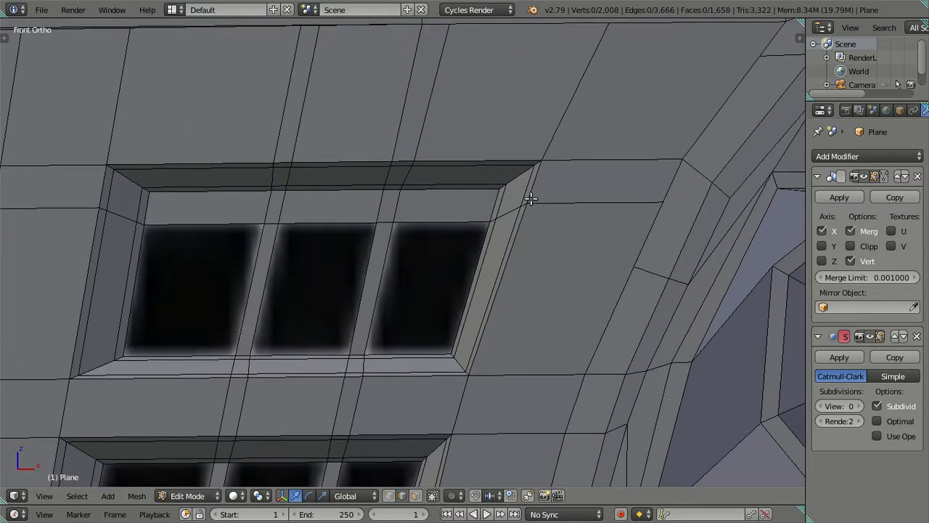
scroll(up, 3)
key(ctrl+r)
scroll(up, 3)
Place loops on the frame's top edge, keep one, and dissolve the others
click(592, 167)
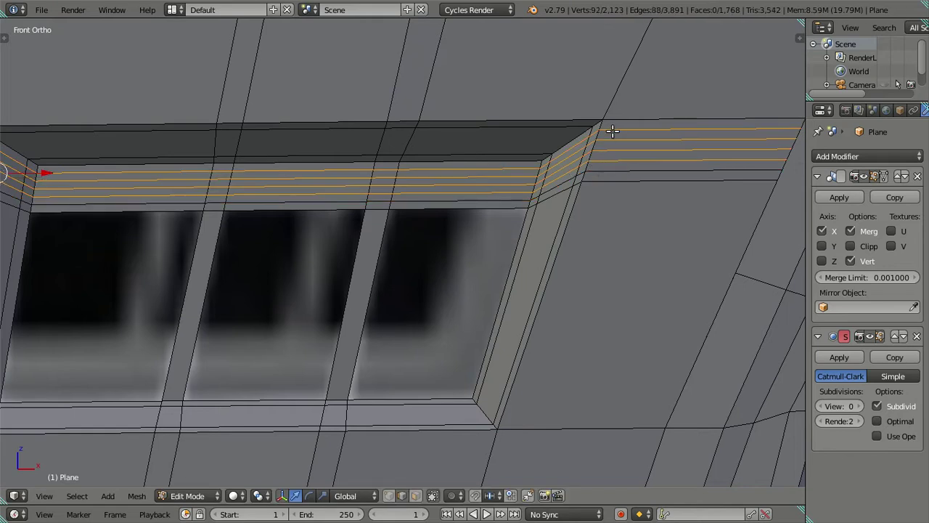
right_click(621, 126)
key(x)
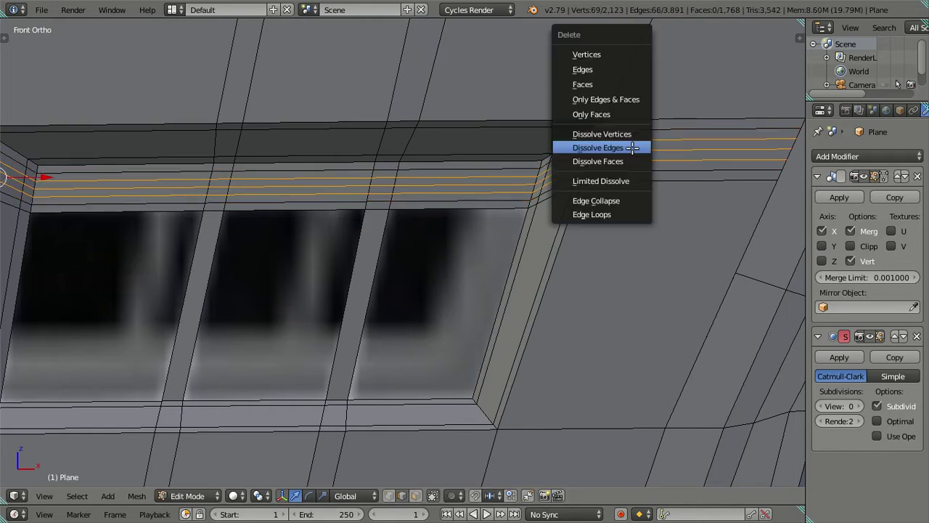
click(617, 149)
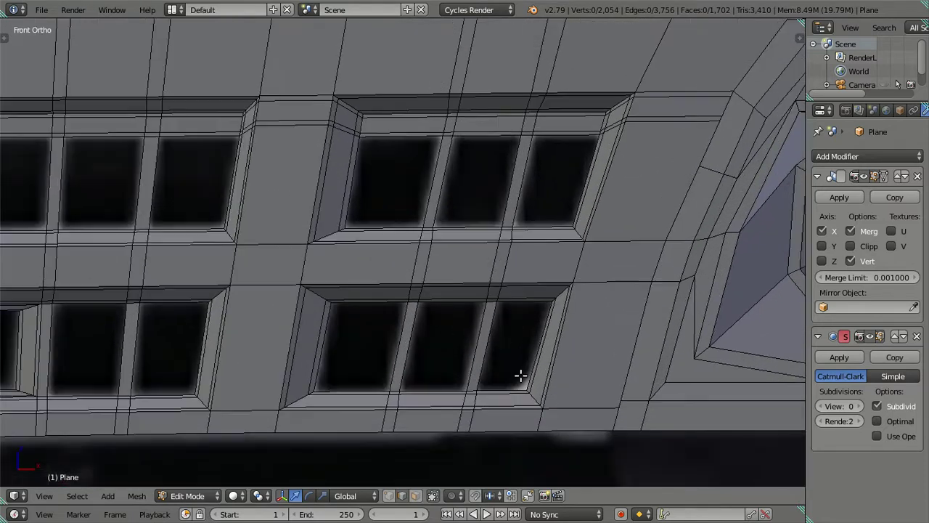
scroll(up, 3)
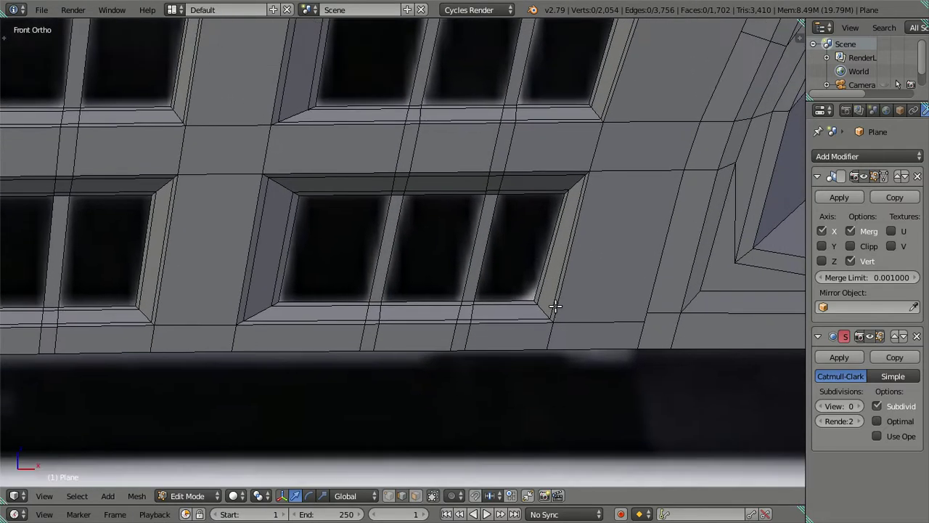
Try five loop cuts below the window, then undo them
key(ctrl+r)
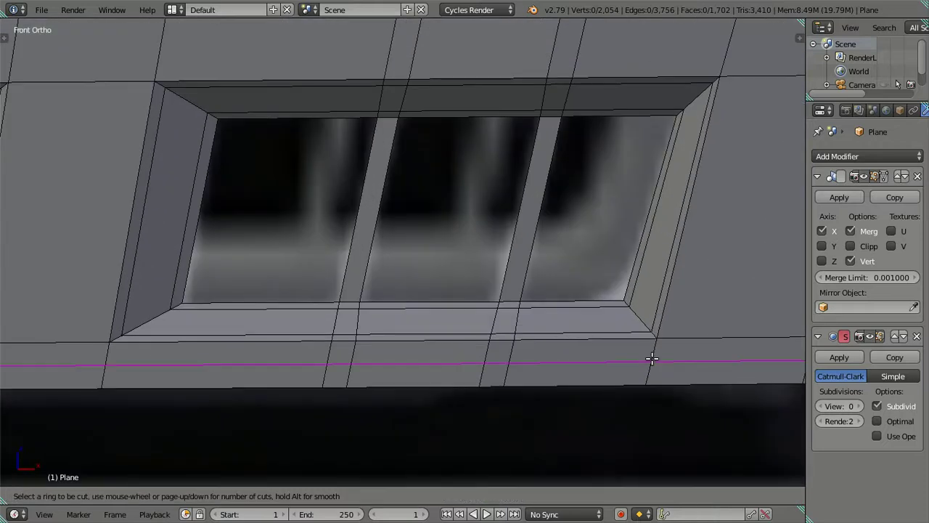
scroll(up, 3)
click(652, 358)
right_click(652, 357)
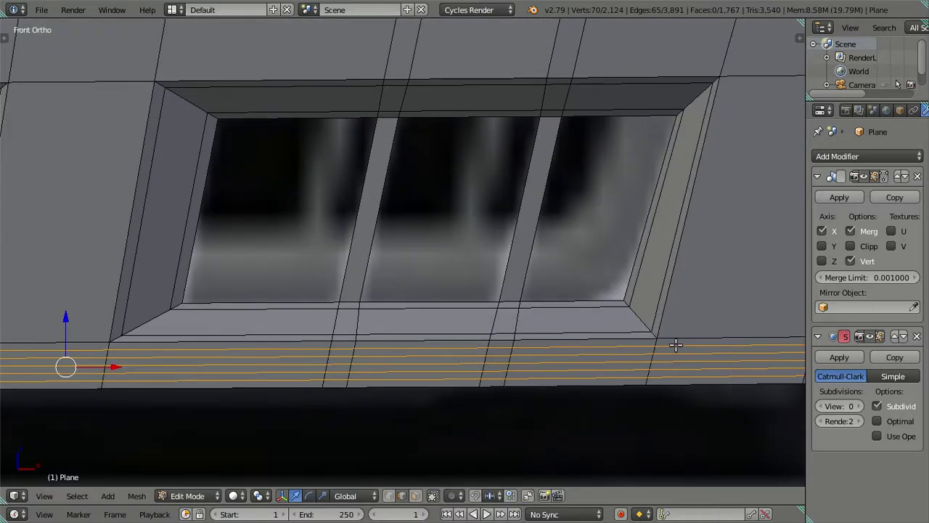
key(ctrl+z)
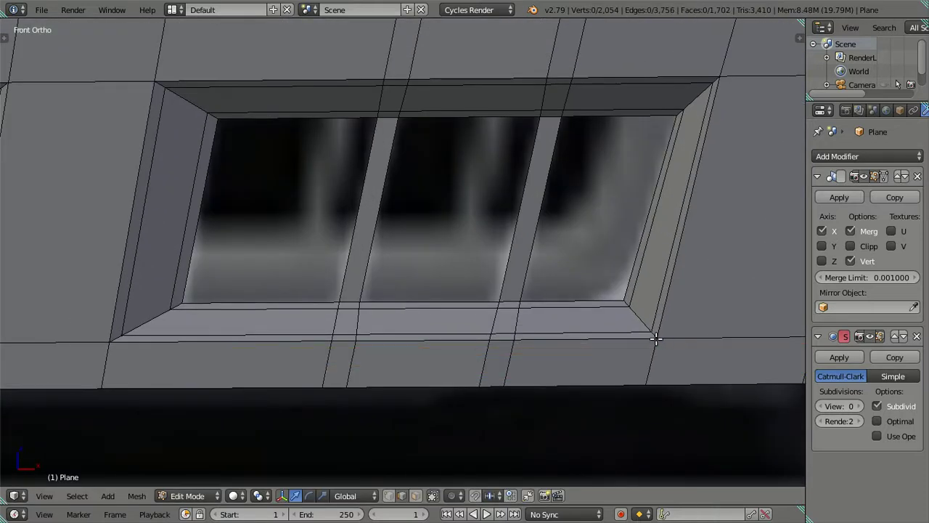
scroll(down, 3)
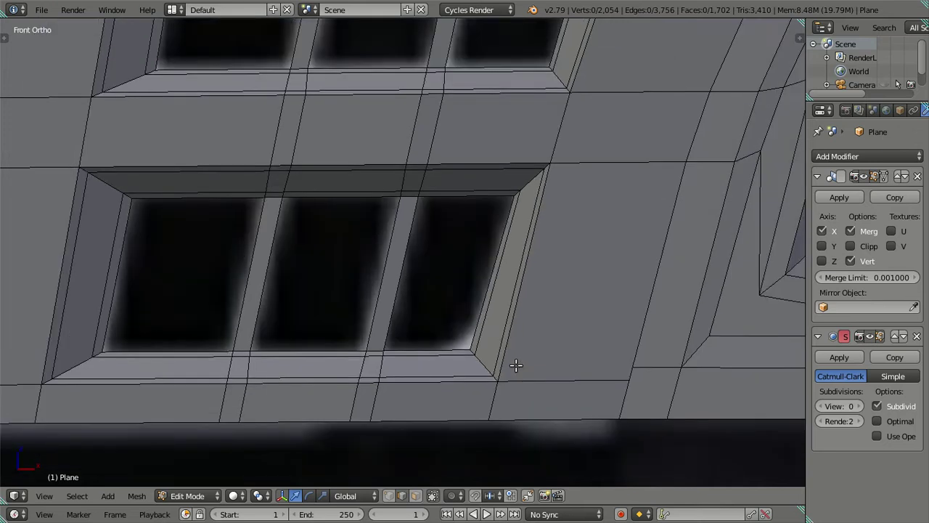
scroll(down, 3)
scroll(up, 3)
scroll(down, 3)
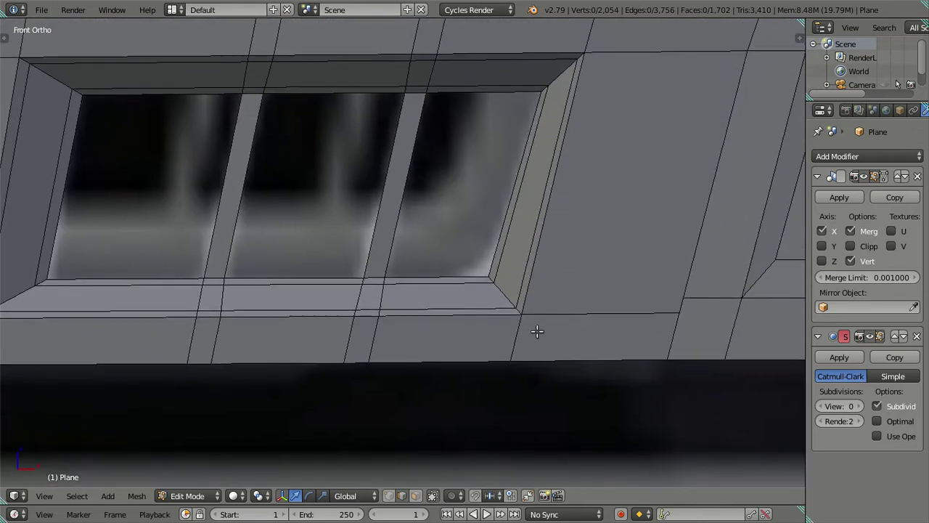
scroll(up, 3)
scroll(down, 3)
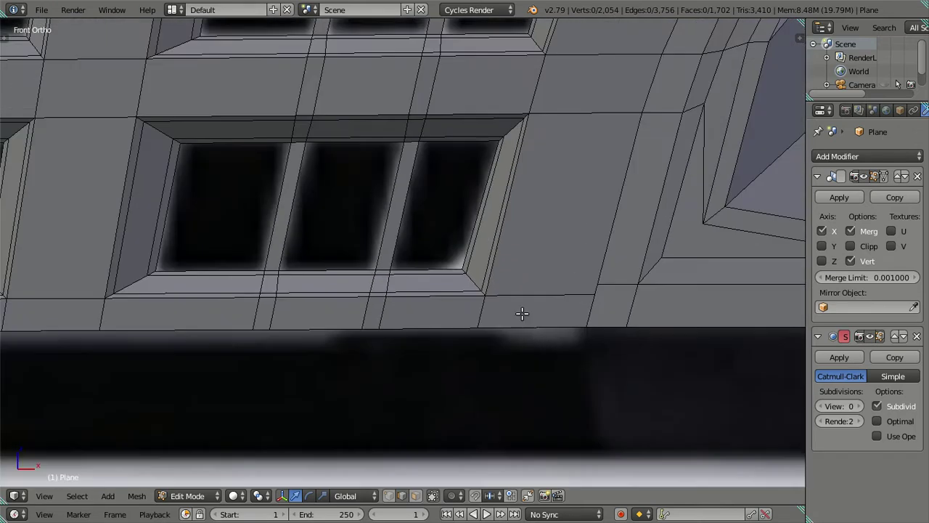
scroll(up, 3)
scroll(up, 3)
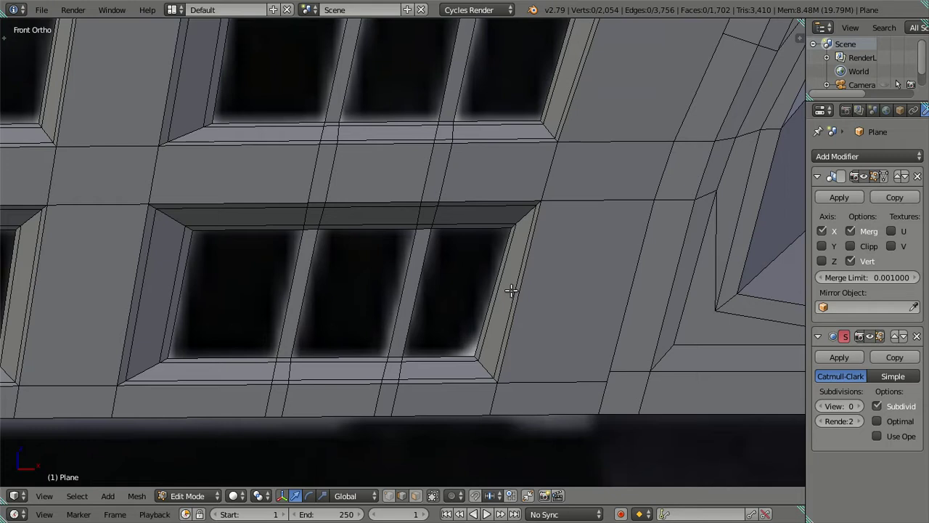
scroll(down, 3)
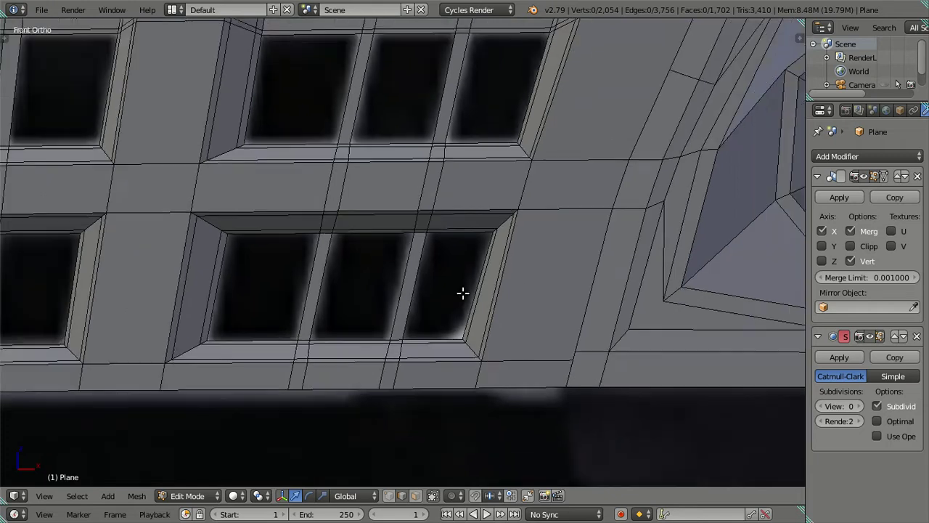
scroll(down, 3)
drag(471, 230, 473, 297)
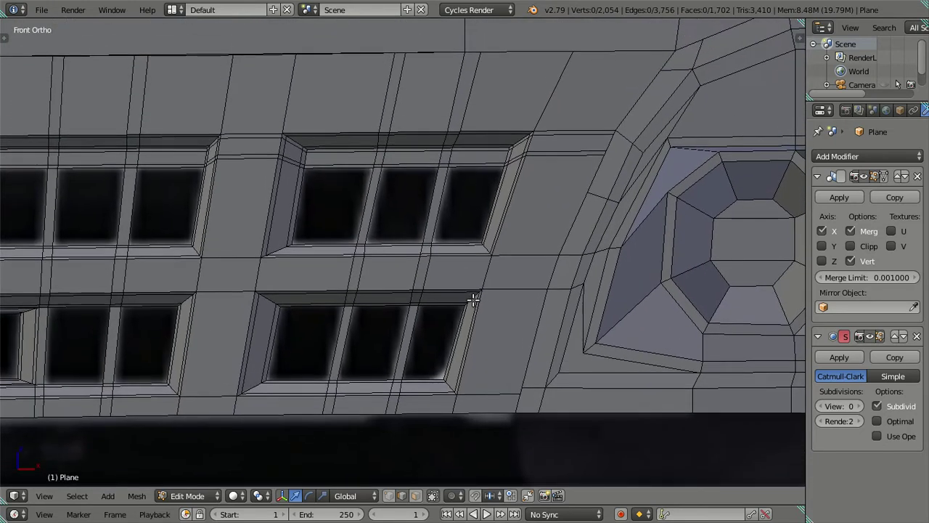
drag(513, 185, 551, 208)
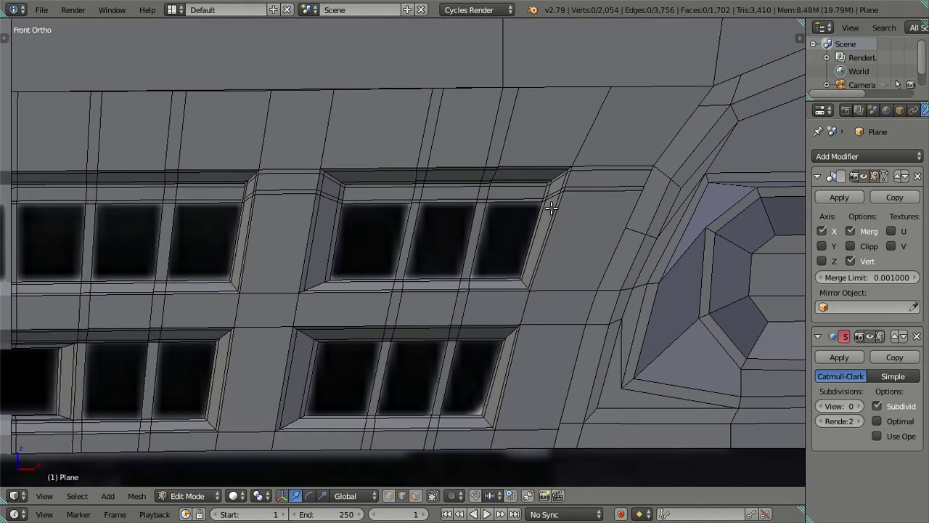
drag(442, 309, 593, 258)
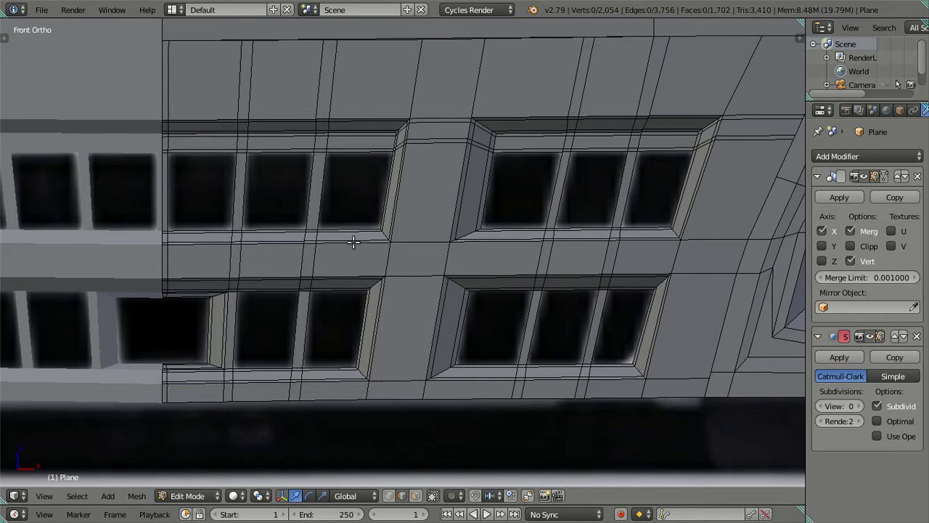
drag(581, 266, 465, 257)
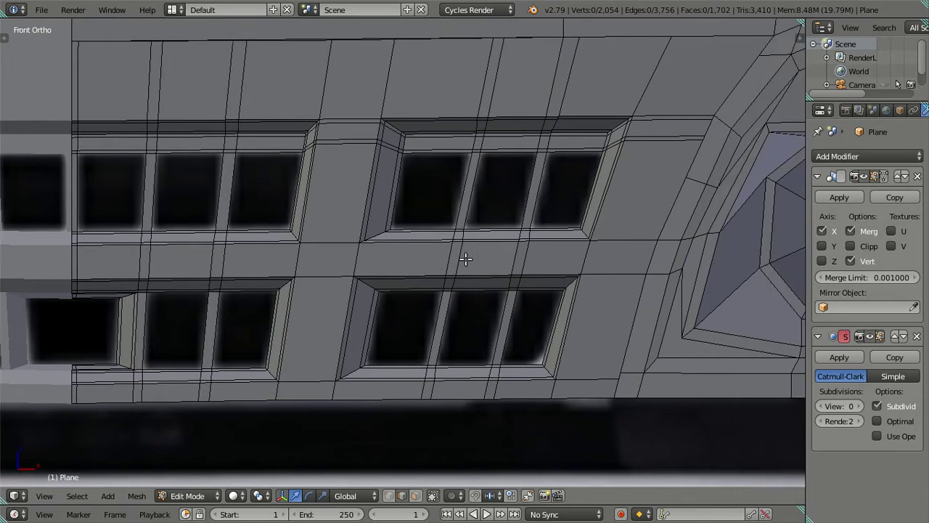
scroll(up, 3)
scroll(up, 3)
scroll(up, 3)
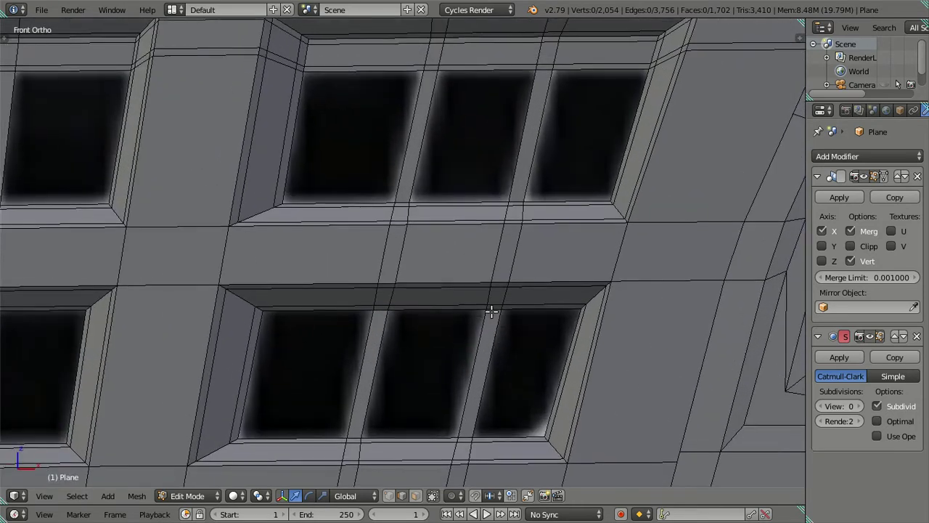
drag(487, 315, 487, 221)
click(858, 406)
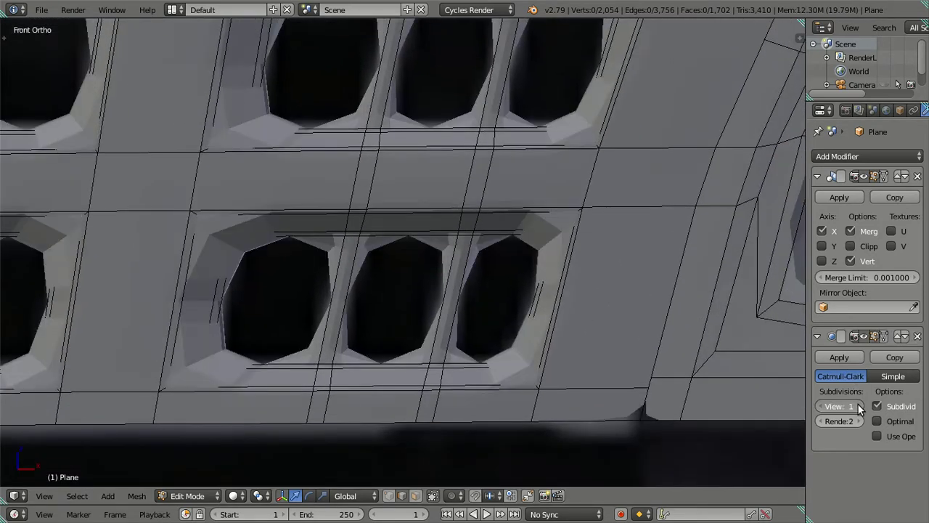
click(858, 406)
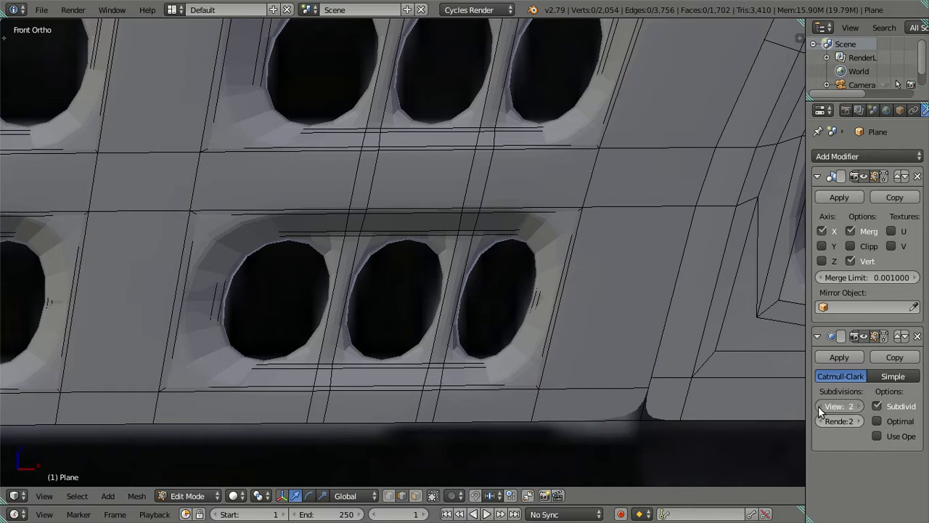
click(821, 410)
scroll(up, 3)
scroll(up, 3)
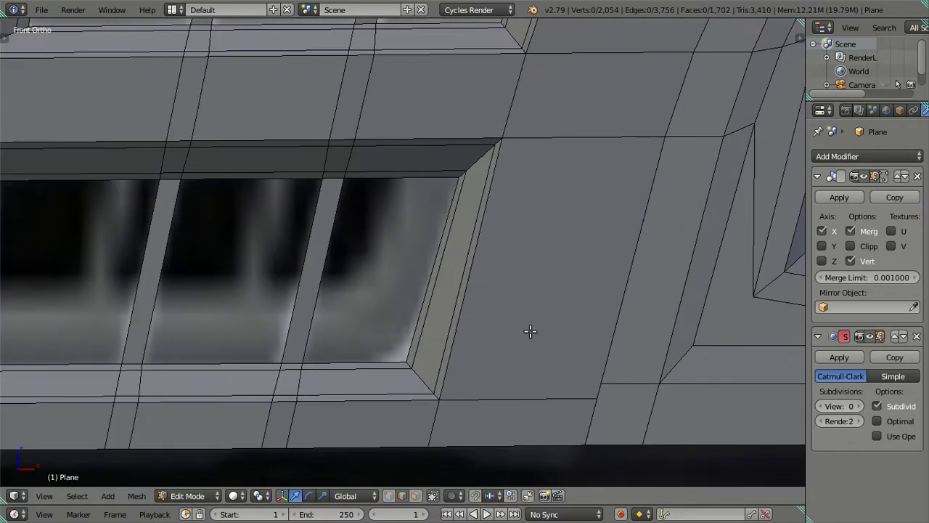
Add 25 loop cuts across the right wall panel and dissolve the selected cuts
drag(500, 288, 540, 315)
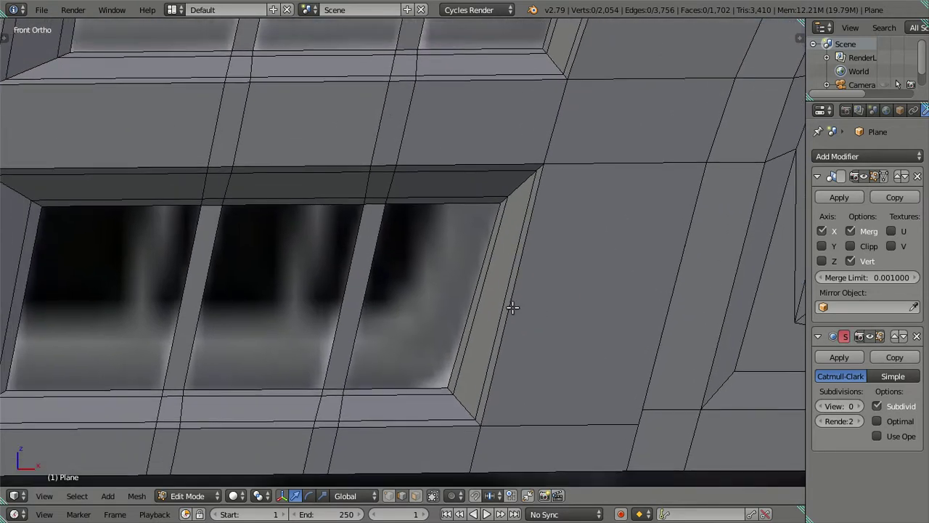
key(ctrl+r)
text(25)
key(Return)
right_click(505, 318)
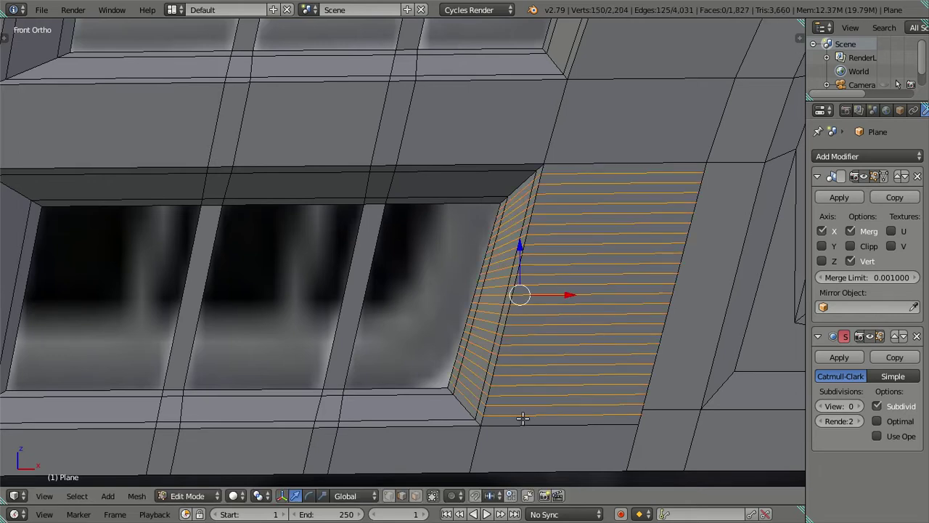
key(x)
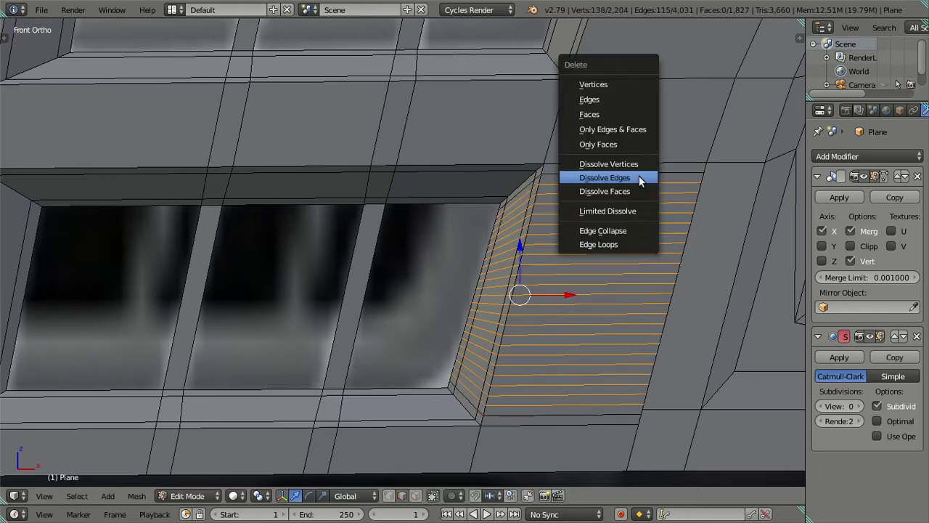
click(639, 175)
Loop-cut the left panel, keeping only the topmost new loop as a support edge
scroll(down, 3)
drag(516, 231, 649, 244)
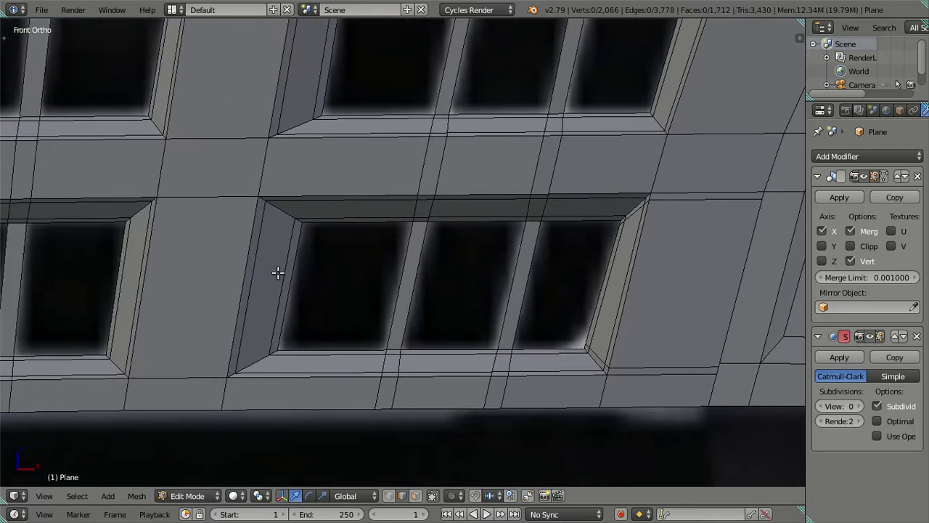
key(ctrl+r)
scroll(up, 3)
scroll(up, 3)
click(237, 272)
right_click(231, 212)
right_click(231, 206)
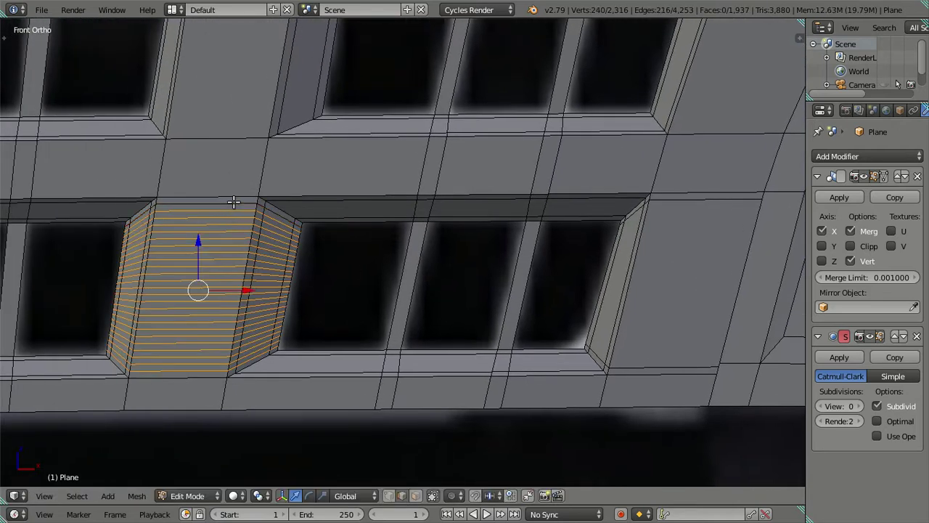
key(x)
click(349, 338)
Loop-cut the mullion on the next opening row and dissolve the selected cuts
drag(379, 278, 380, 393)
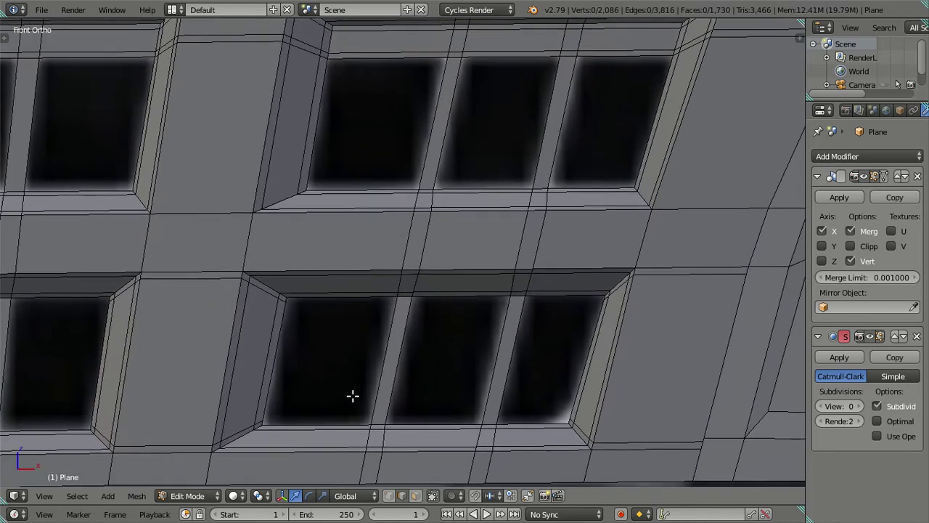
key(ctrl+r)
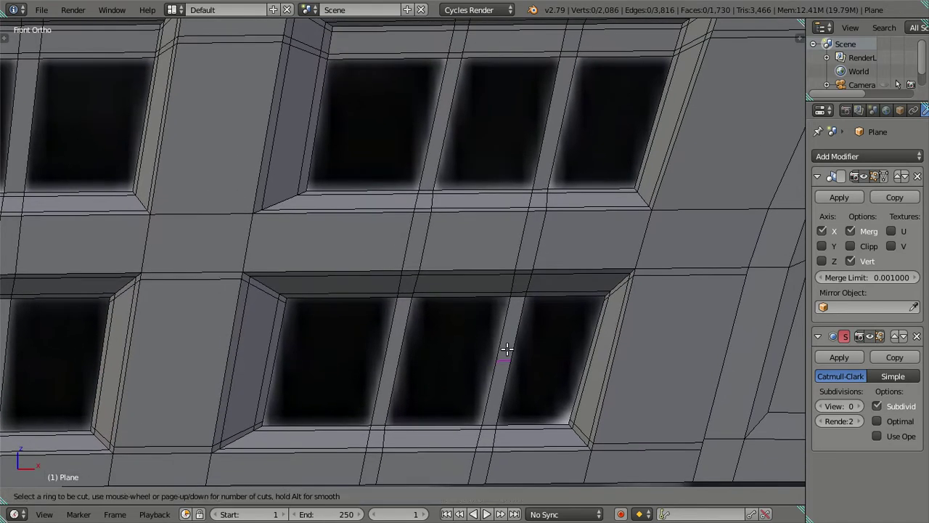
click(507, 349)
right_click(511, 328)
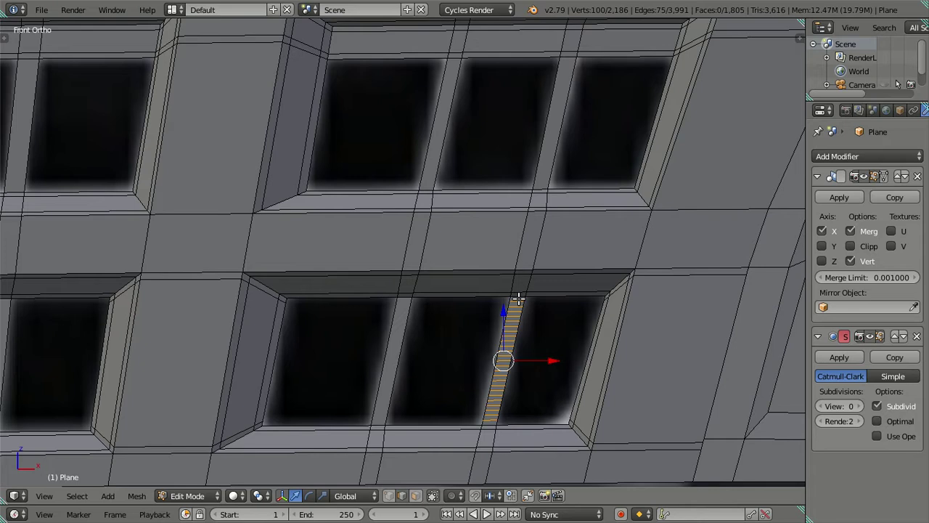
key(x)
click(543, 398)
Cut 25 loops on the next mullion and dissolve all but the topmost loop
key(ctrl+r)
text(25)
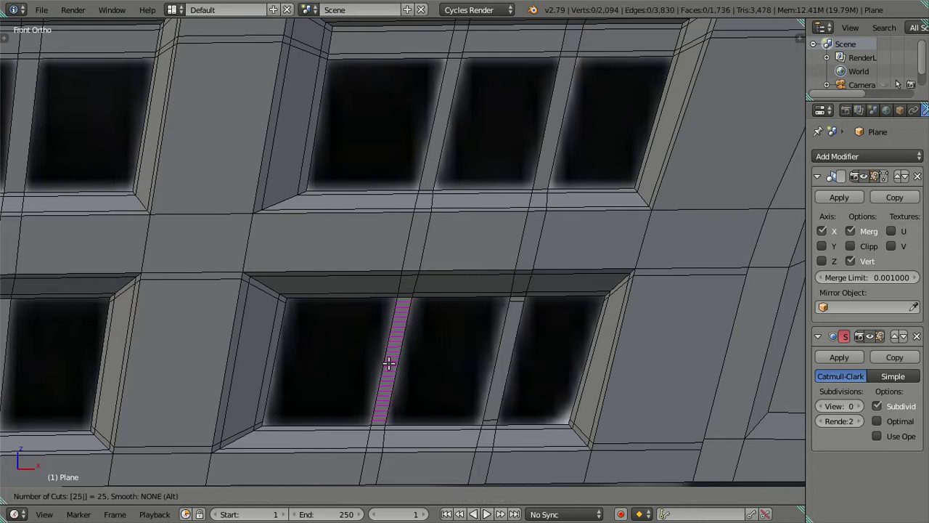
click(389, 363)
click(404, 299)
key(x)
click(421, 387)
drag(454, 210, 418, 317)
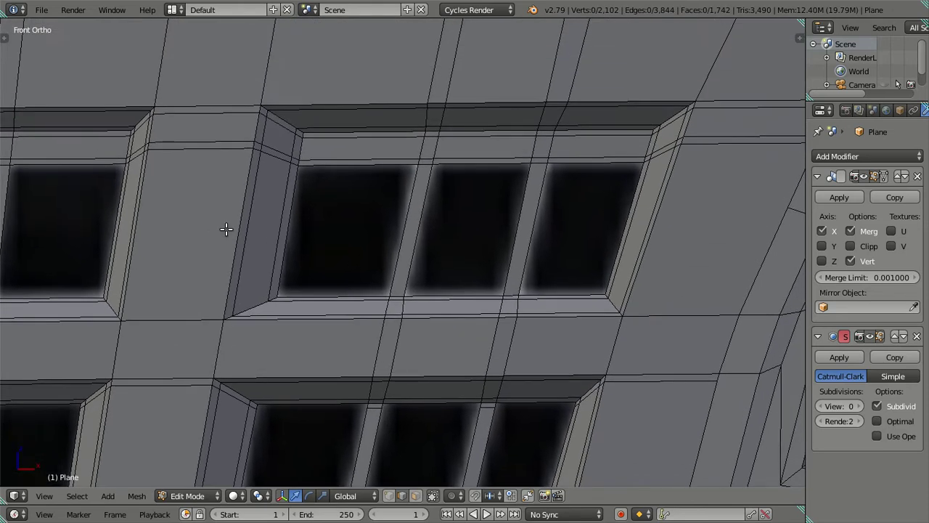
Loop-cut the upper row's left panel, keeping only the bottom loop as support
key(ctrl+r)
scroll(up, 3)
click(227, 230)
right_click(226, 227)
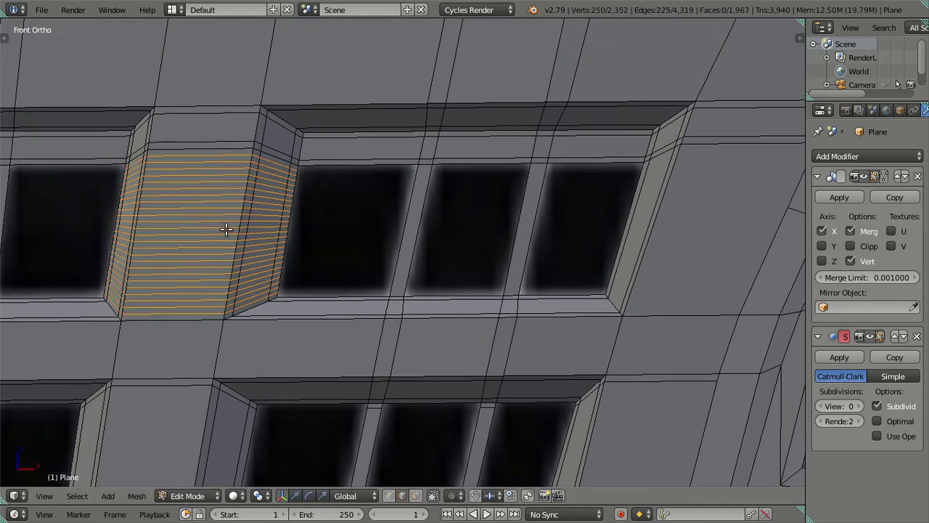
right_click(209, 310)
right_click(236, 158)
key(ctrl+z)
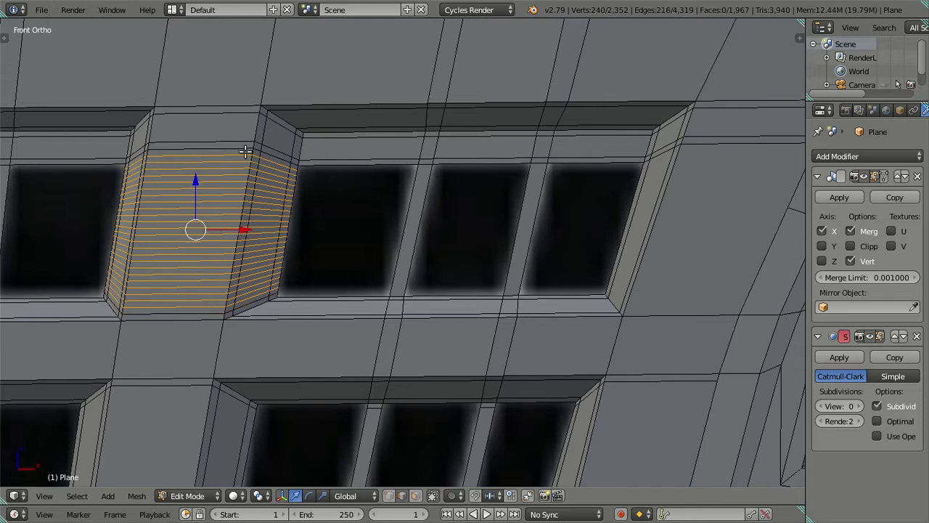
key(x)
click(442, 182)
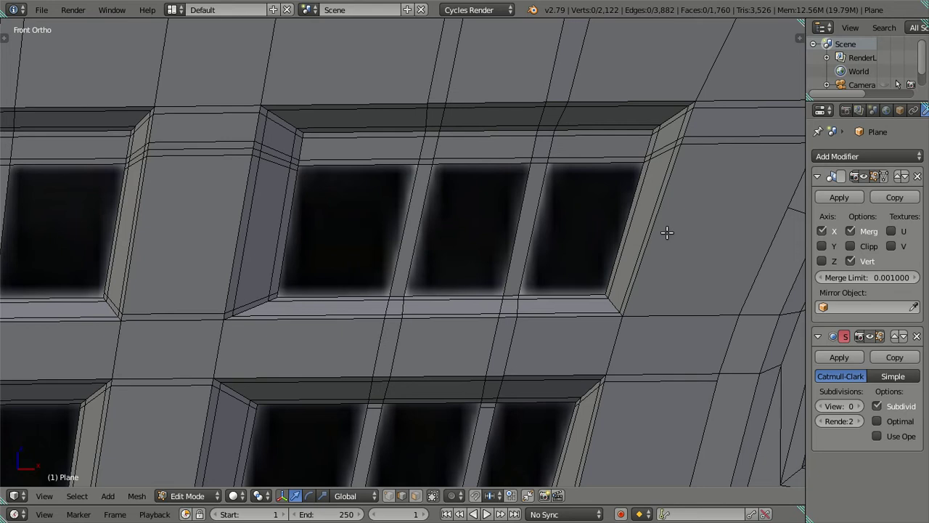
Loop-cut the right panel and dissolve every new loop except the bottom one
key(ctrl+r)
scroll(up, 3)
click(667, 230)
right_click(647, 317)
right_click(646, 310)
key(x)
click(695, 152)
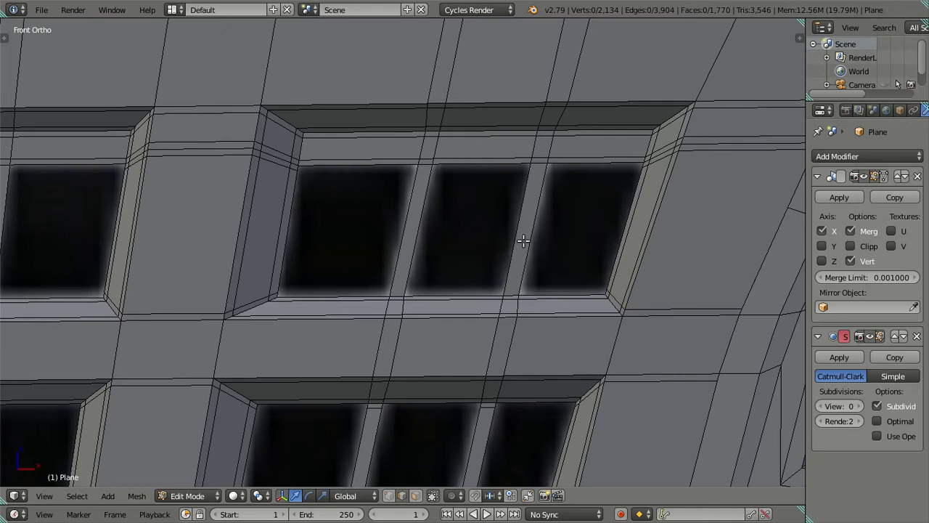
Loop-cut two mullions (the second with 25 cuts), keeping only each topmost loop
key(ctrl+r)
click(523, 240)
right_click(525, 240)
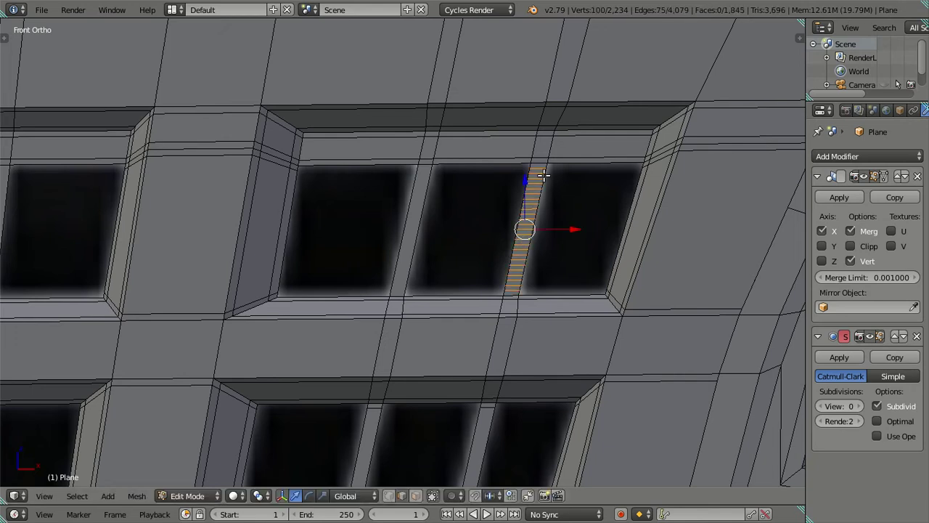
right_click(538, 167)
key(x)
click(570, 270)
key(ctrl+r)
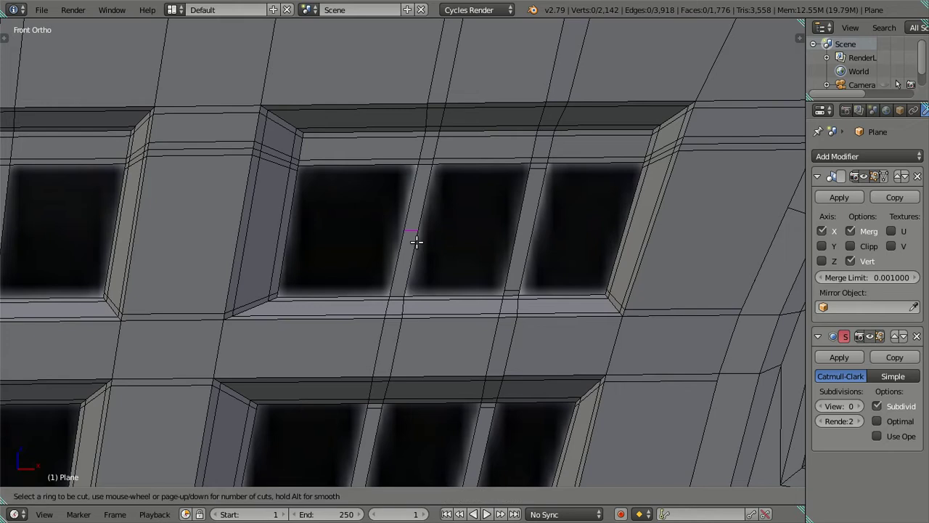
text(25)
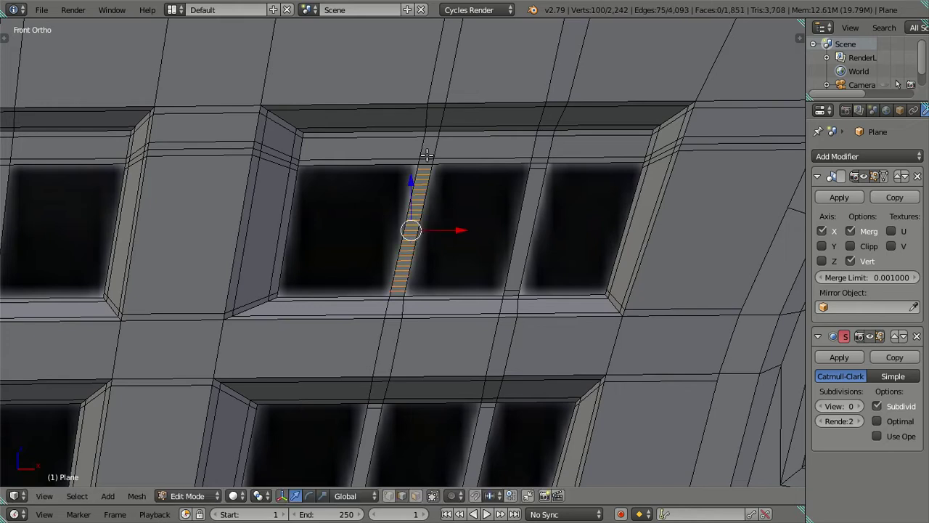
right_click(425, 167)
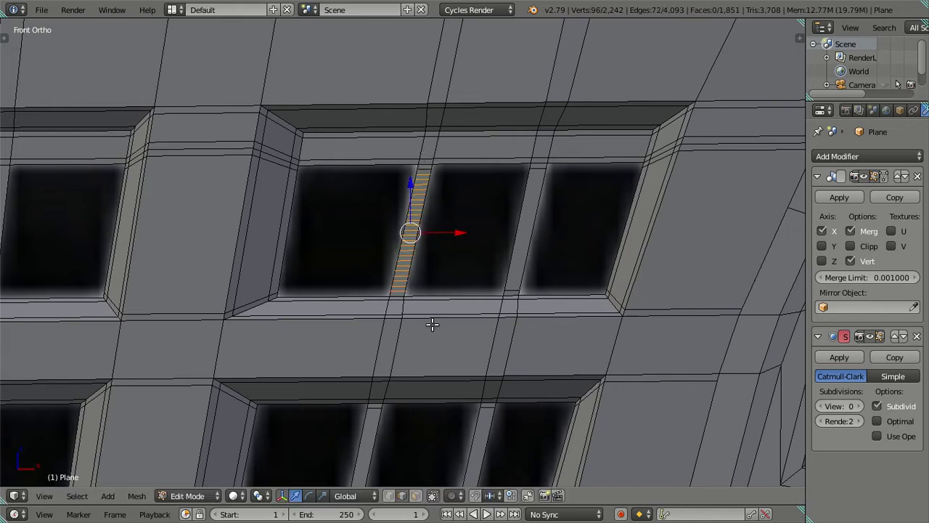
key(x)
click(472, 276)
scroll(down, 3)
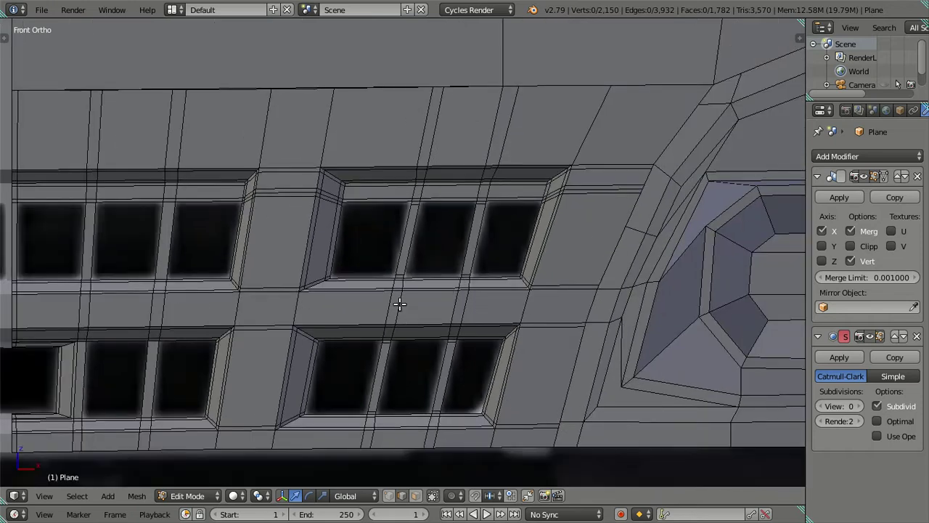
Loop-cut the strip beside the opening and dissolve the selected cuts
scroll(up, 3)
scroll(up, 3)
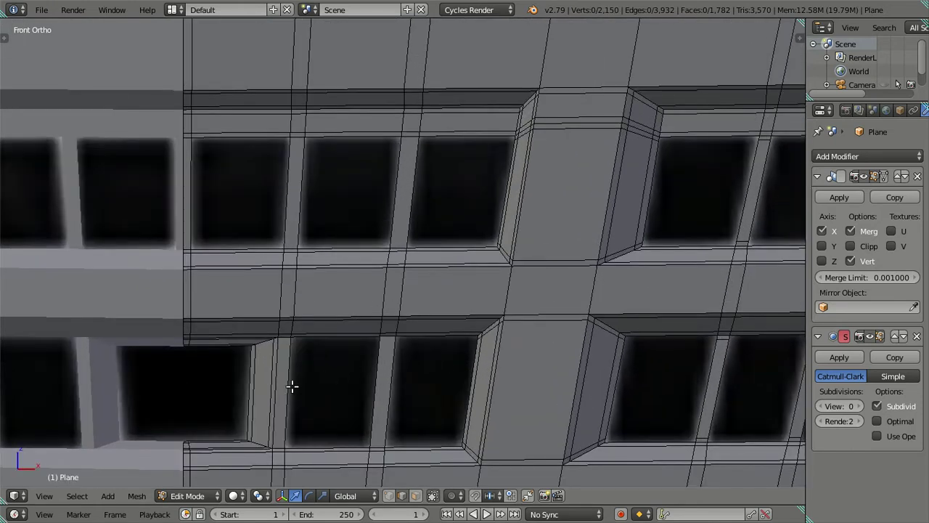
key(ctrl+r)
scroll(up, 3)
click(290, 385)
right_click(291, 385)
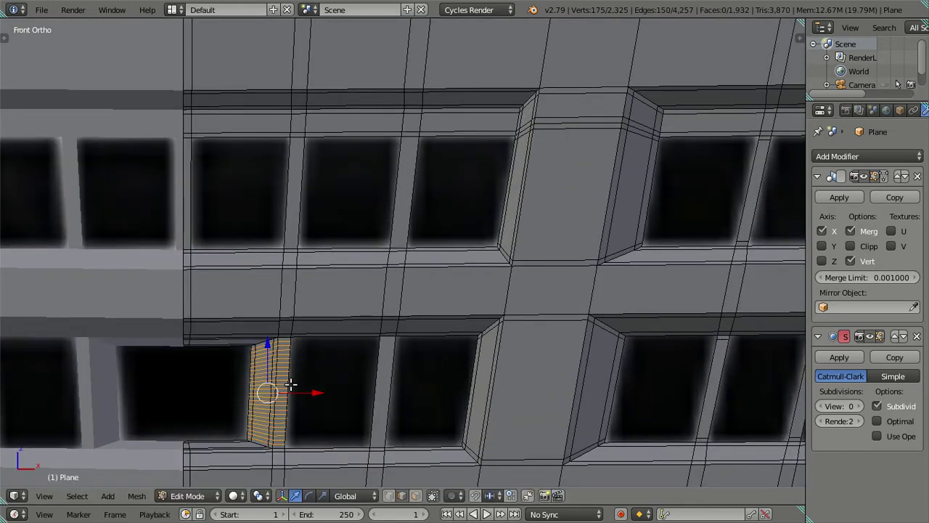
scroll(up, 3)
key(KP_Decimal)
scroll(up, 3)
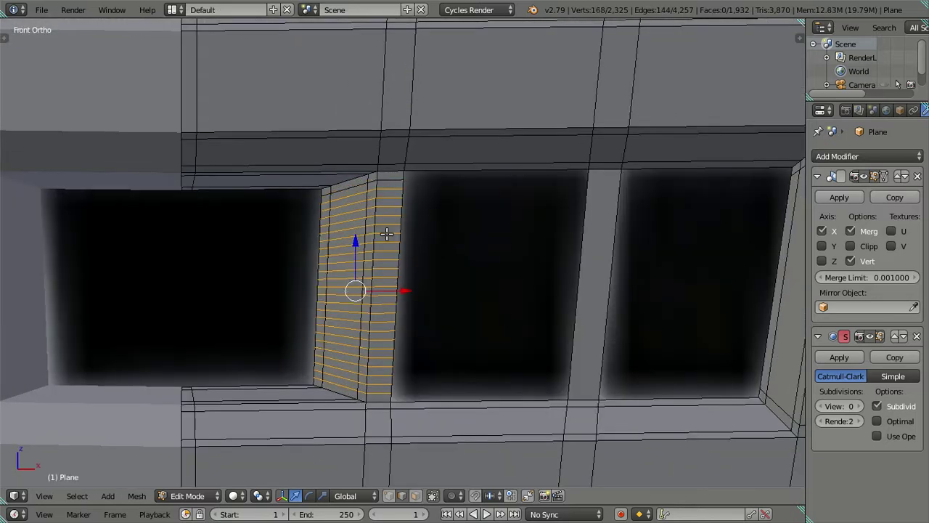
key(x)
click(414, 376)
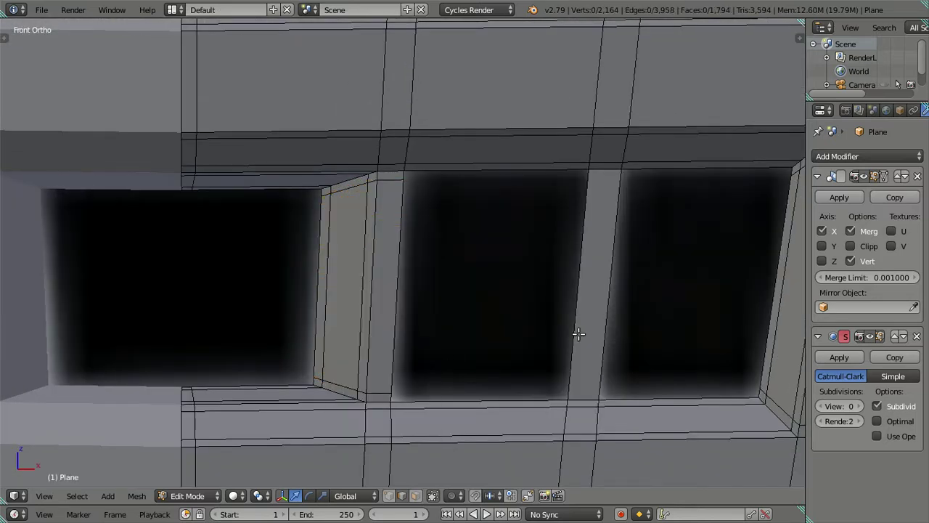
Loop-cut the neighbouring mullion, dissolving all loops except the bottom one
drag(576, 336, 408, 376)
key(ctrl+r)
scroll(up, 3)
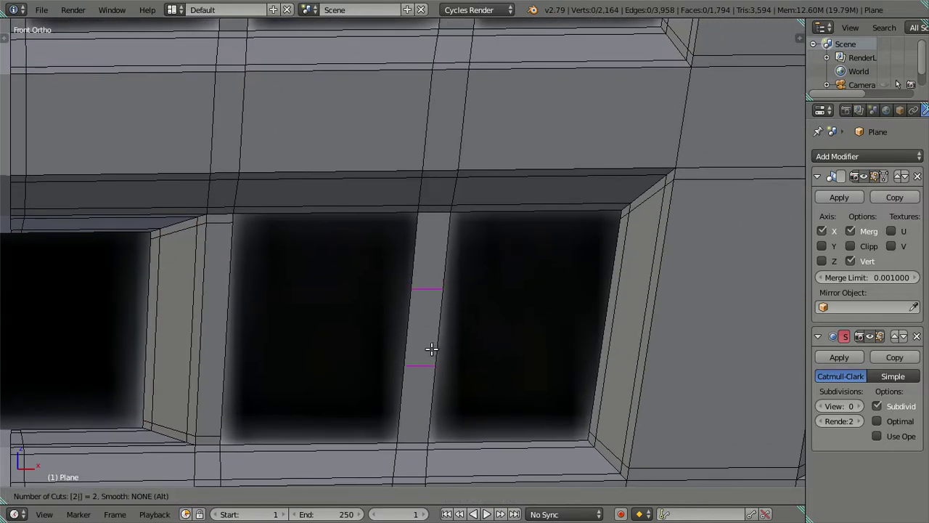
click(432, 349)
right_click(431, 349)
right_click(411, 429)
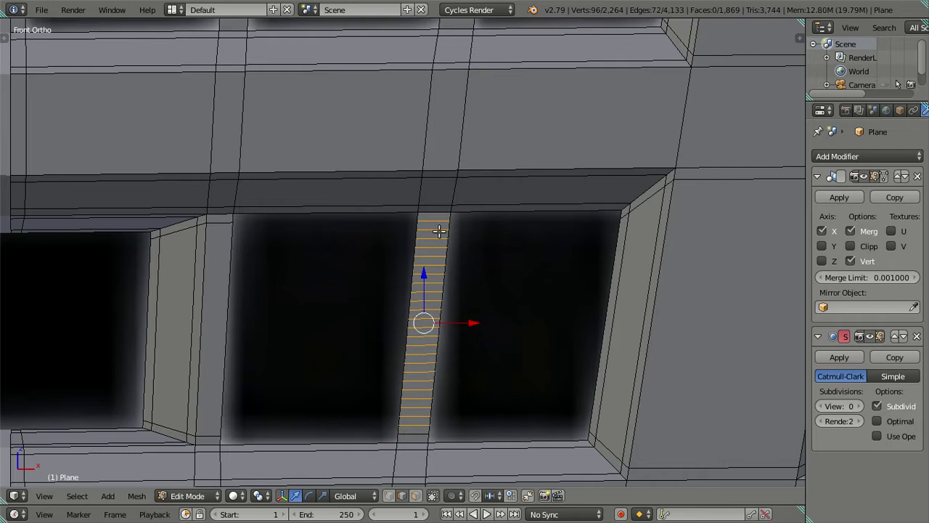
key(x)
click(482, 228)
Loop-cut the upper-row panel edge and dissolve the loop, keeping its top vertices
scroll(down, 3)
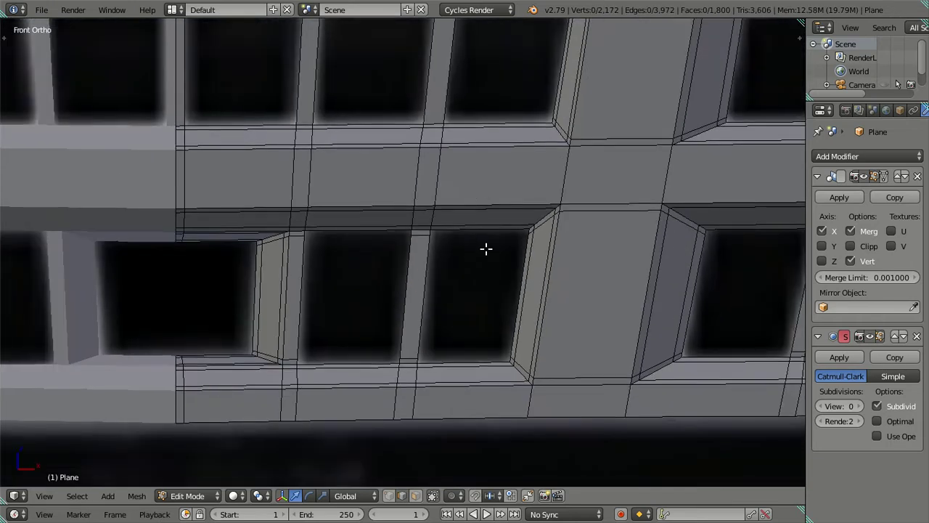
drag(486, 249, 491, 405)
key(ctrl+r)
click(196, 283)
right_click(195, 283)
right_click(187, 219)
key(x)
click(269, 315)
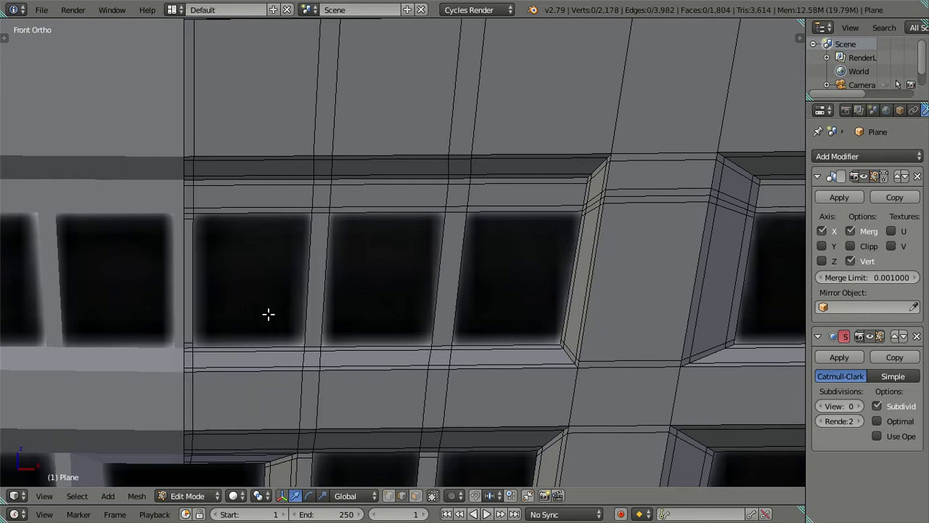
Loop-cut the next mullion and dissolve all but its top loop
key(ctrl+r)
click(322, 285)
right_click(331, 230)
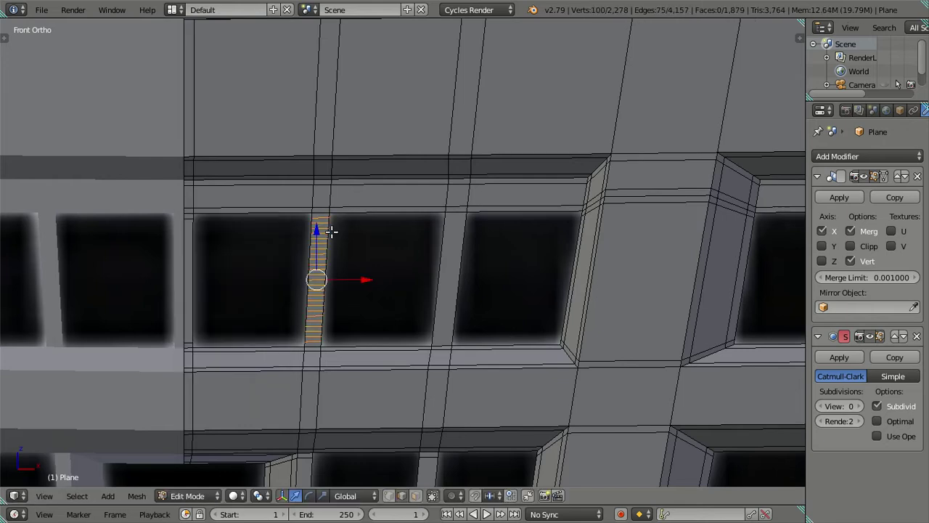
right_click(318, 215)
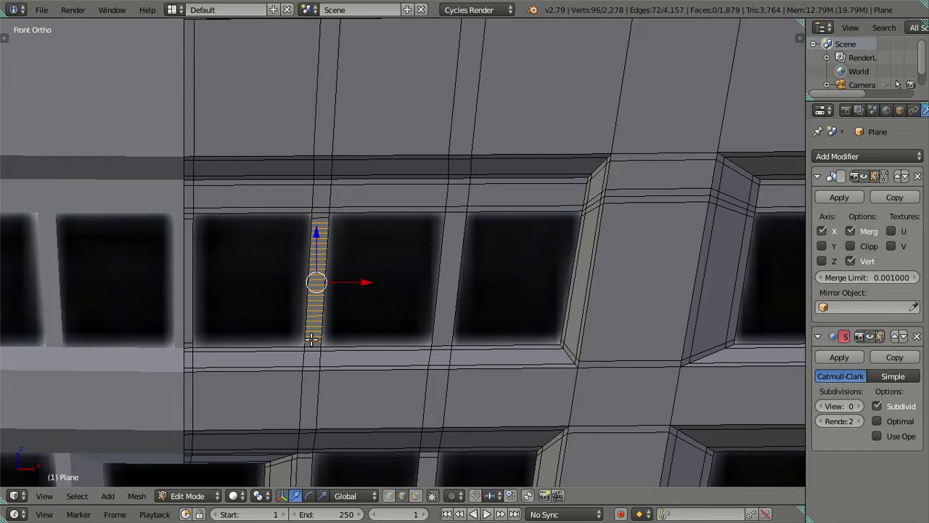
key(x)
click(323, 326)
Loop-cut the mullion between windows, dissolving all but its top and bottom loops
key(ctrl+r)
click(456, 277)
right_click(445, 228)
right_click(457, 213)
right_click(441, 339)
key(x)
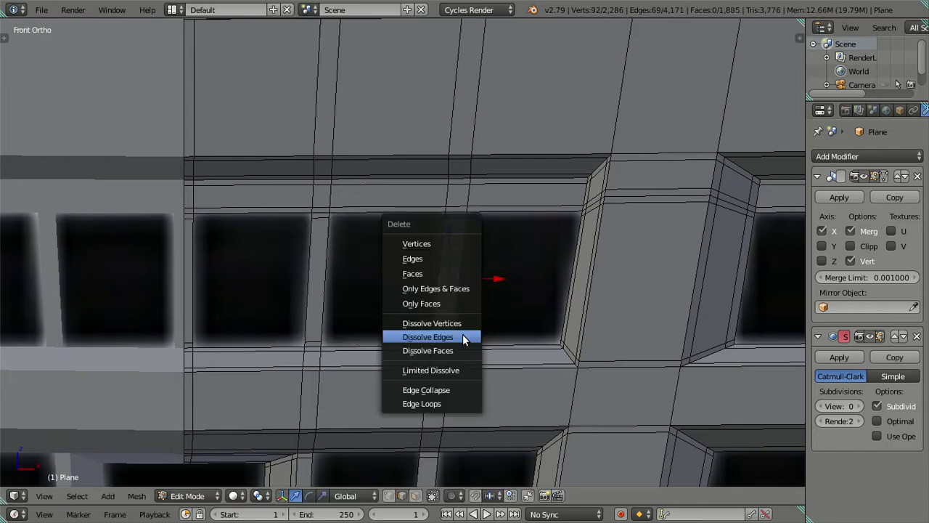
click(457, 334)
Return to Object Mode and preview the truck with Subdivision Surface level 2
scroll(down, 3)
scroll(up, 3)
scroll(up, 3)
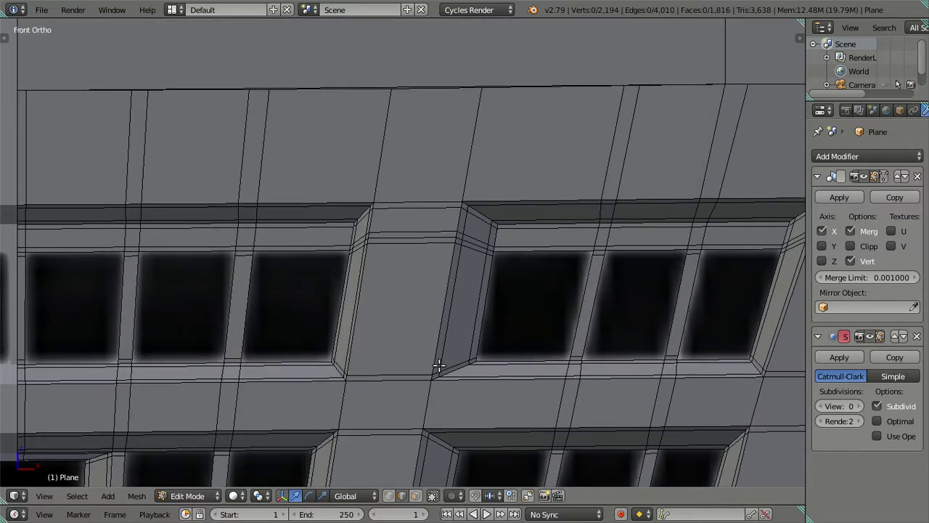
scroll(down, 3)
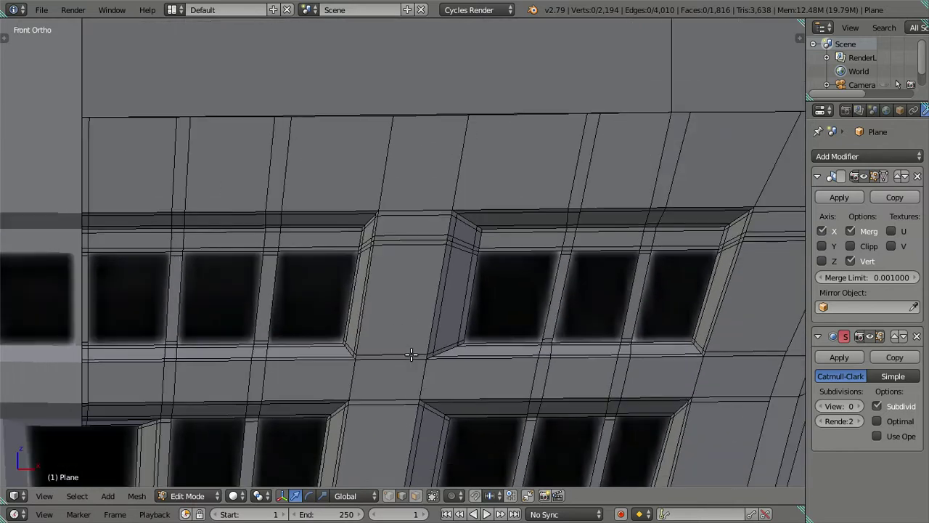
drag(504, 342, 487, 326)
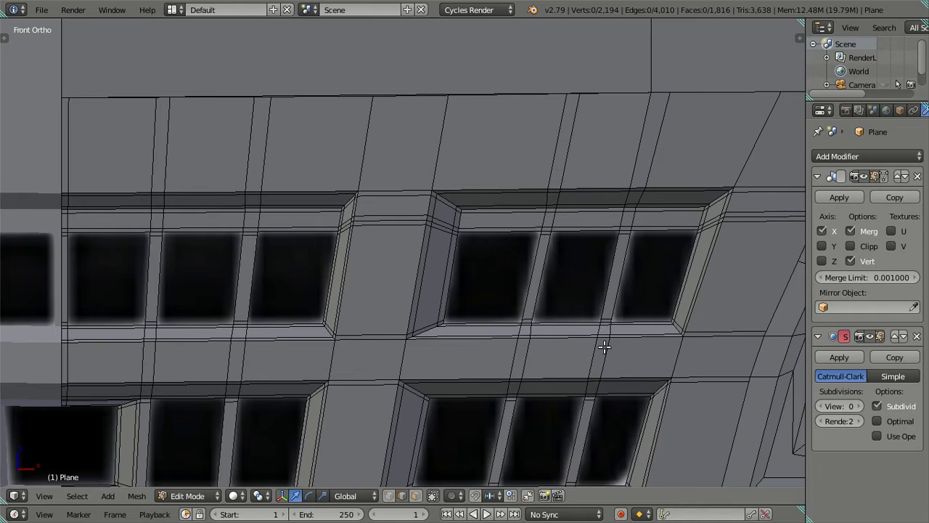
drag(605, 346, 620, 301)
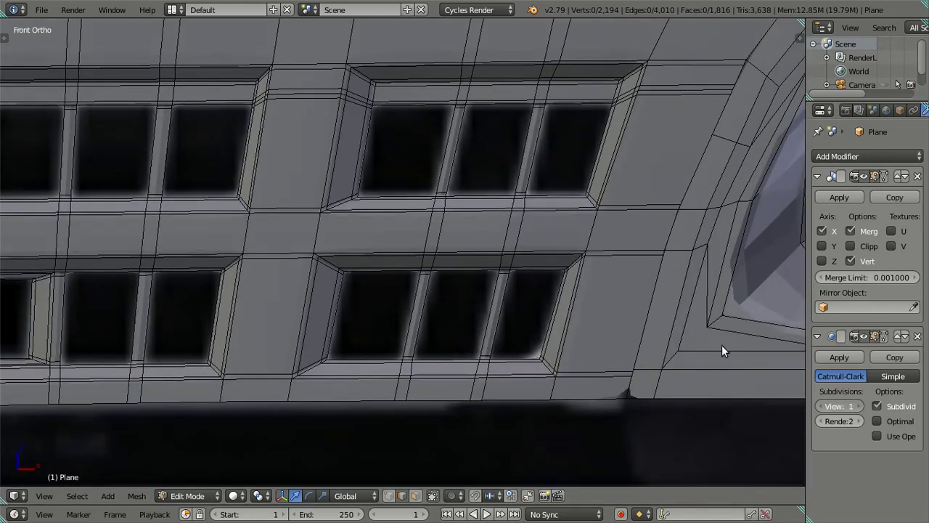
key(Tab)
key(ctrl+2)
Orbit around the smoothed truck to inspect the grille, bumper and corner
drag(562, 257, 547, 286)
scroll(down, 3)
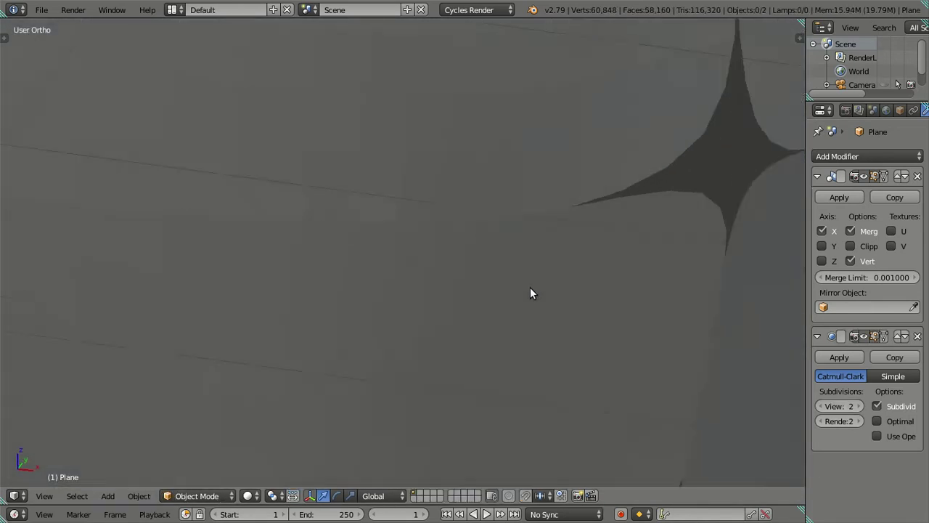
drag(425, 332, 303, 336)
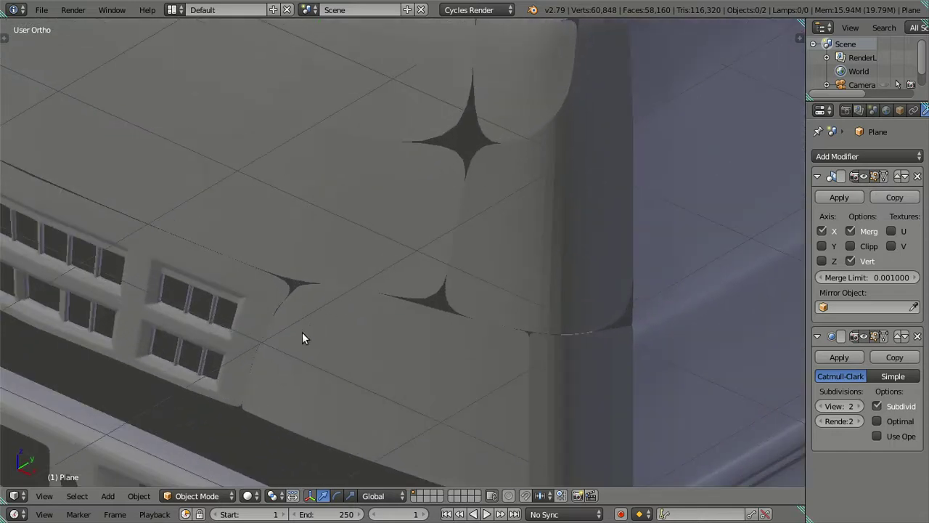
scroll(up, 3)
scroll(up, 3)
scroll(up, 3)
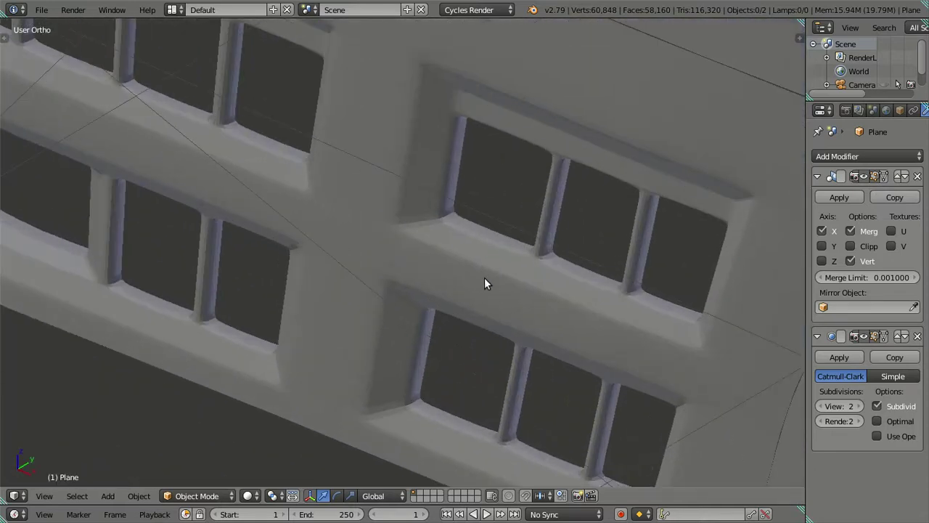
scroll(down, 3)
drag(489, 272, 601, 294)
Switch to front orthographic view and frame the grille openings and bumper
key(KP_1)
scroll(down, 3)
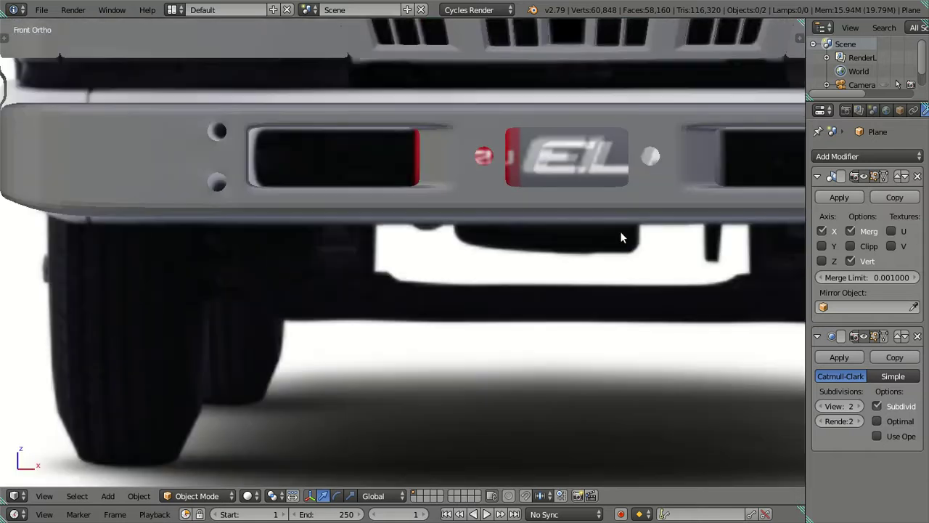
drag(622, 239, 376, 423)
scroll(up, 3)
scroll(up, 3)
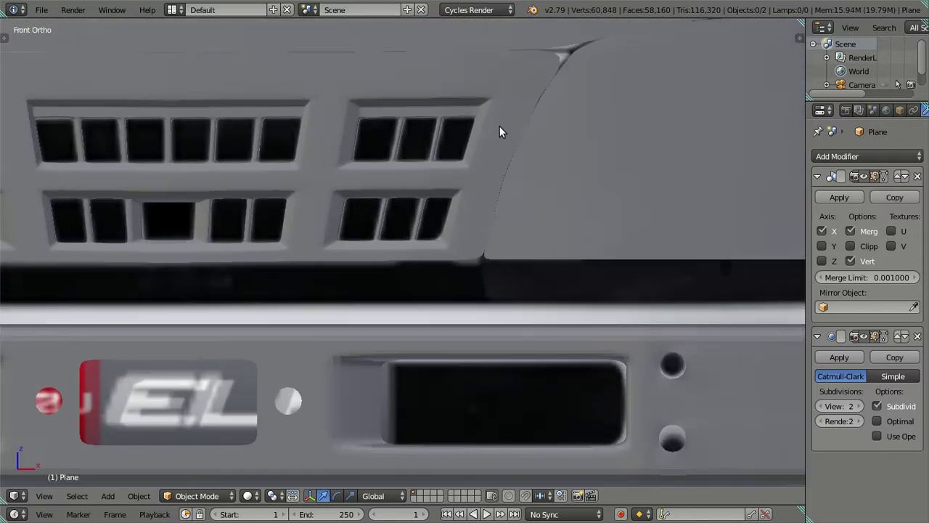
scroll(up, 3)
drag(400, 117, 522, 257)
scroll(up, 3)
Return to Edit Mode and set the subdivision viewport level back to 0
key(Tab)
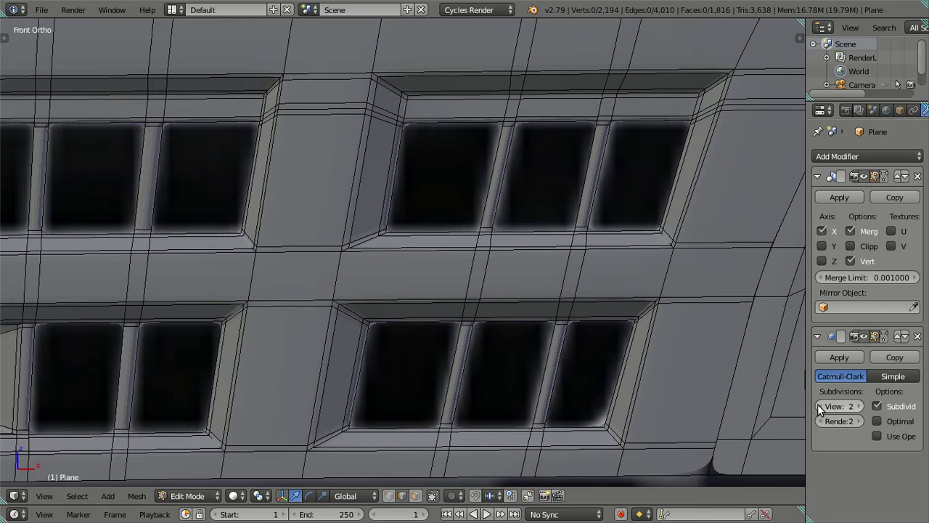
double_click(820, 406)
drag(641, 257, 506, 236)
scroll(up, 3)
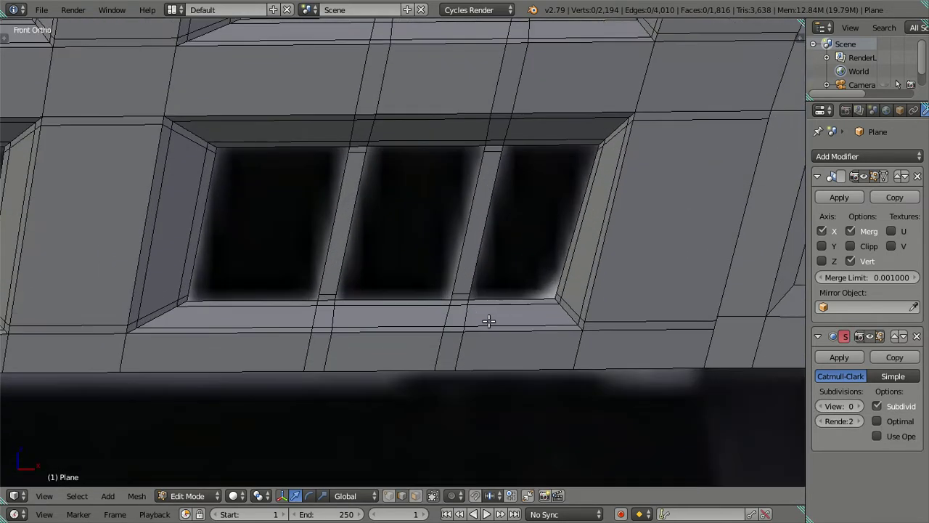
scroll(up, 3)
Add a many-cut loop on the first lower sill and dissolve all but the leftmost loop
key(ctrl+r)
scroll(up, 3)
click(508, 341)
right_click(508, 356)
scroll(up, 3)
right_click(491, 383)
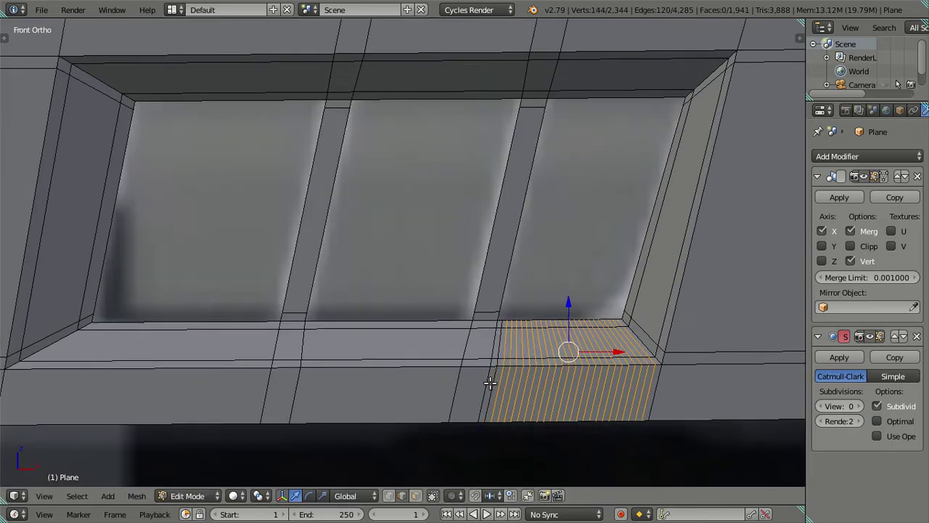
key(x)
click(653, 356)
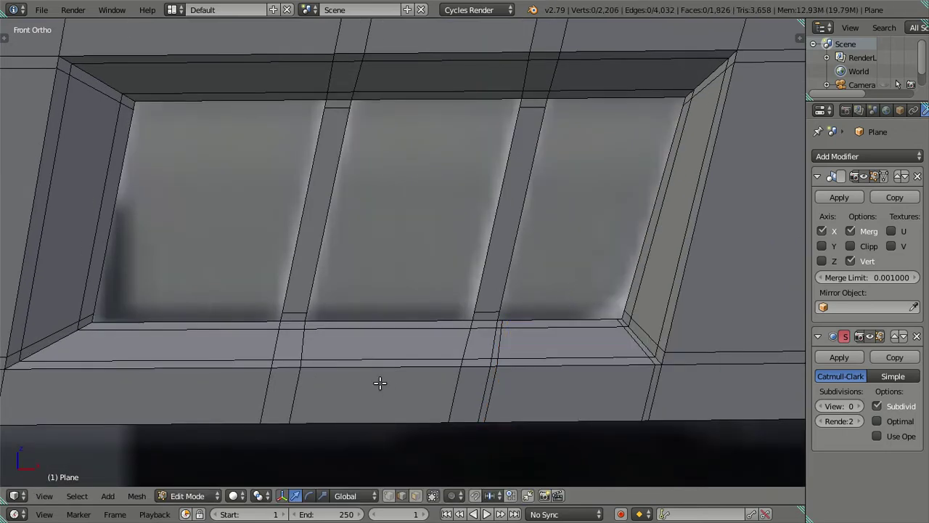
Loop-cut the next sill face, keeping only the two outermost support loops
key(ctrl+r)
scroll(up, 3)
scroll(up, 3)
click(380, 383)
right_click(380, 382)
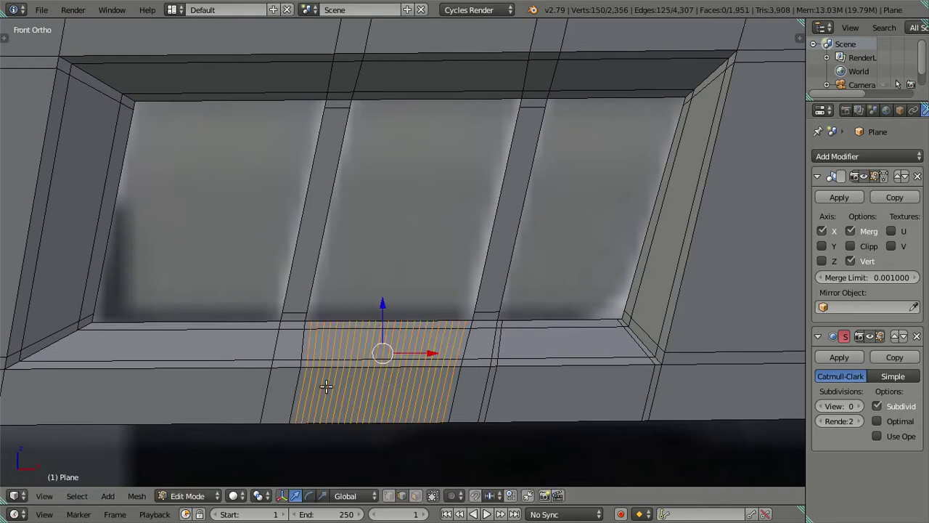
right_click(300, 380)
right_click(450, 374)
key(x)
click(531, 362)
scroll(up, 3)
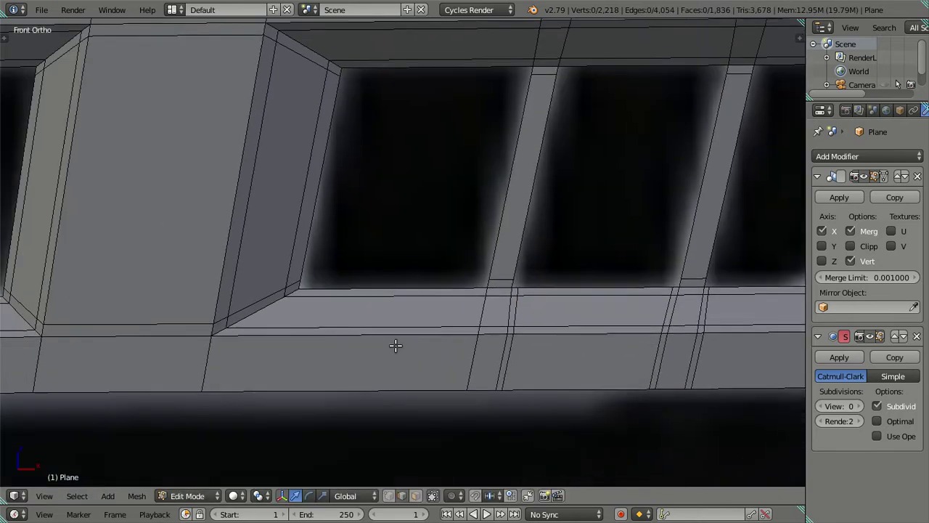
Loop-cut a third sill face, keeping just the leftmost support loop
key(ctrl+r)
scroll(up, 3)
scroll(up, 3)
click(390, 344)
right_click(390, 344)
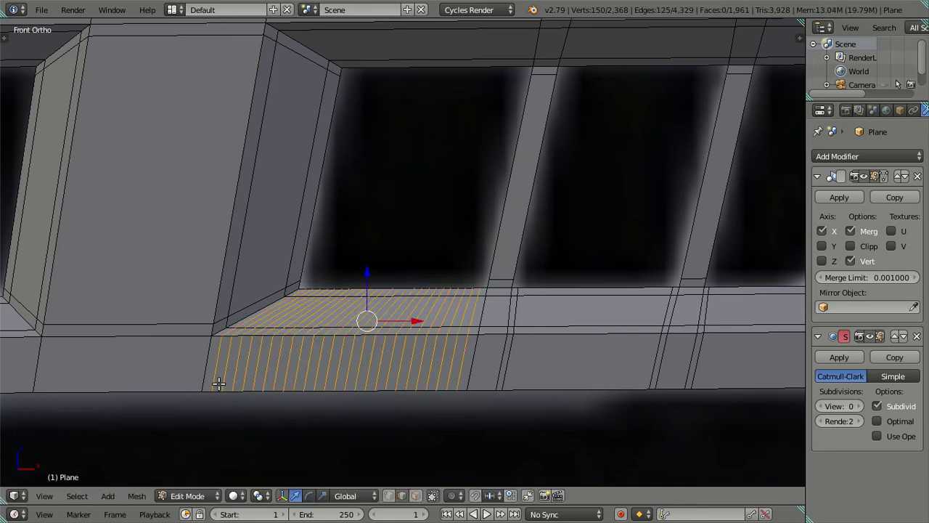
right_click(215, 366)
scroll(down, 3)
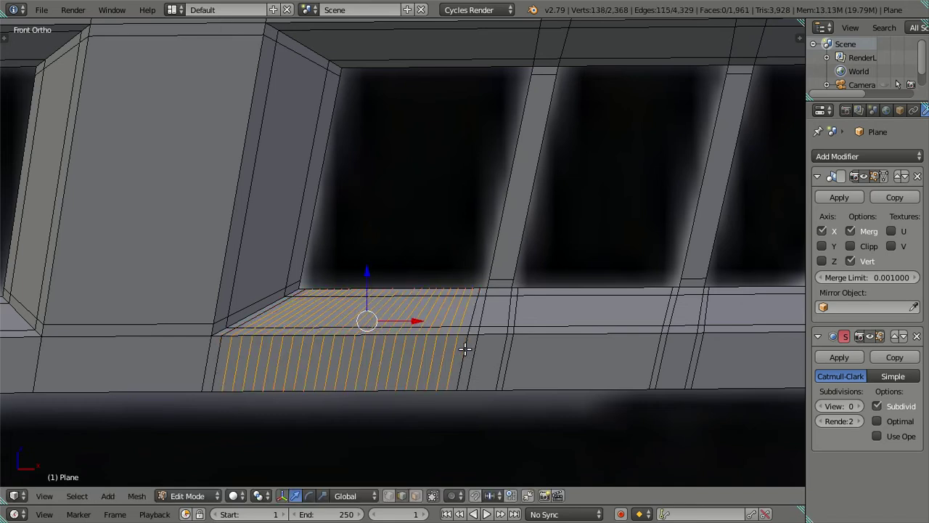
key(x)
click(467, 351)
scroll(down, 3)
drag(493, 289, 442, 426)
scroll(up, 3)
Cut 25 loops into the first ledge between rows and dissolve all but the leftmost
drag(557, 243, 535, 290)
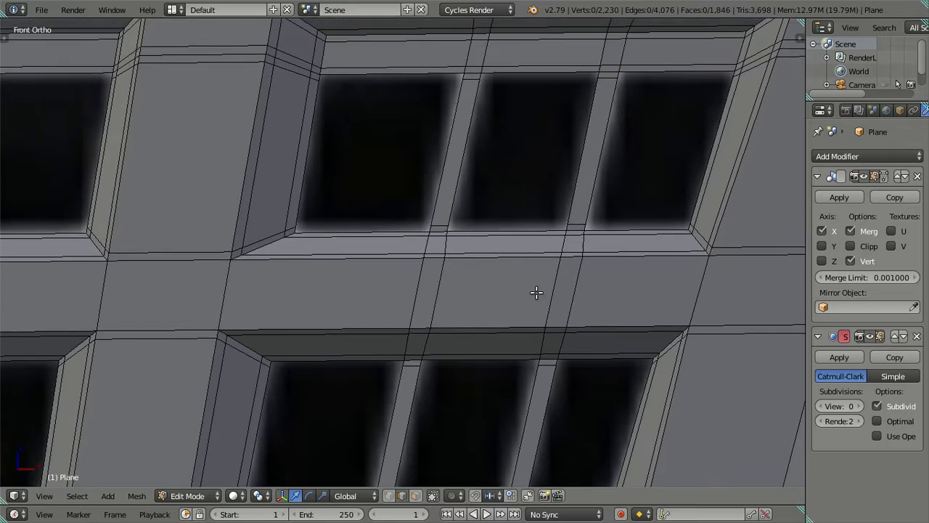
key(ctrl+r)
text(25)
click(508, 253)
right_click(508, 254)
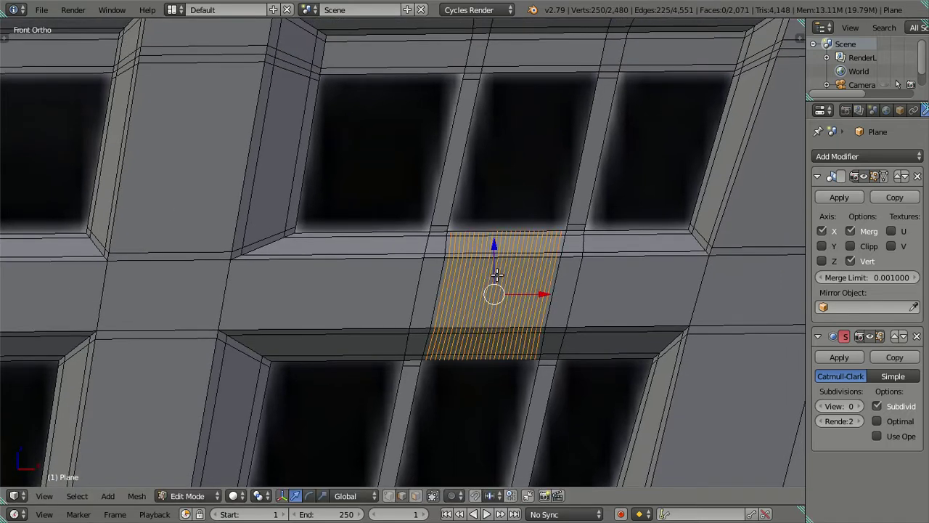
scroll(up, 3)
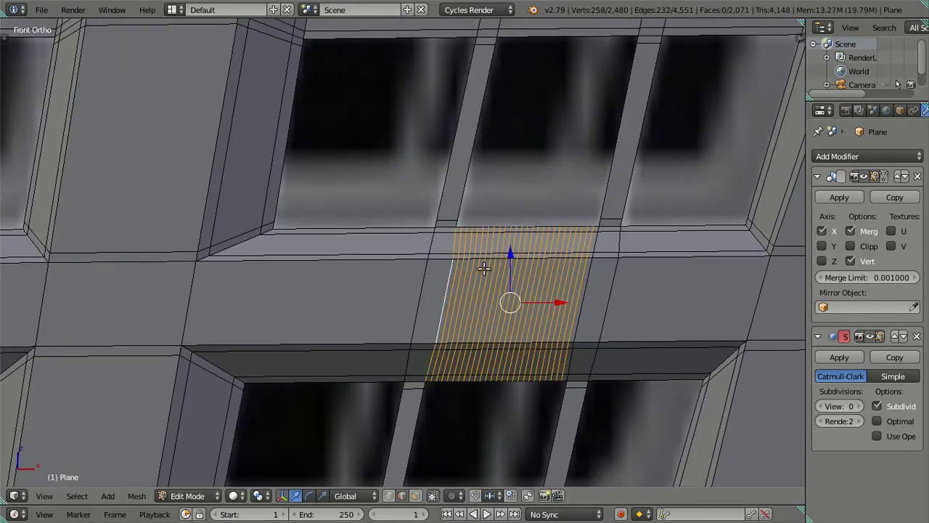
right_click(450, 269)
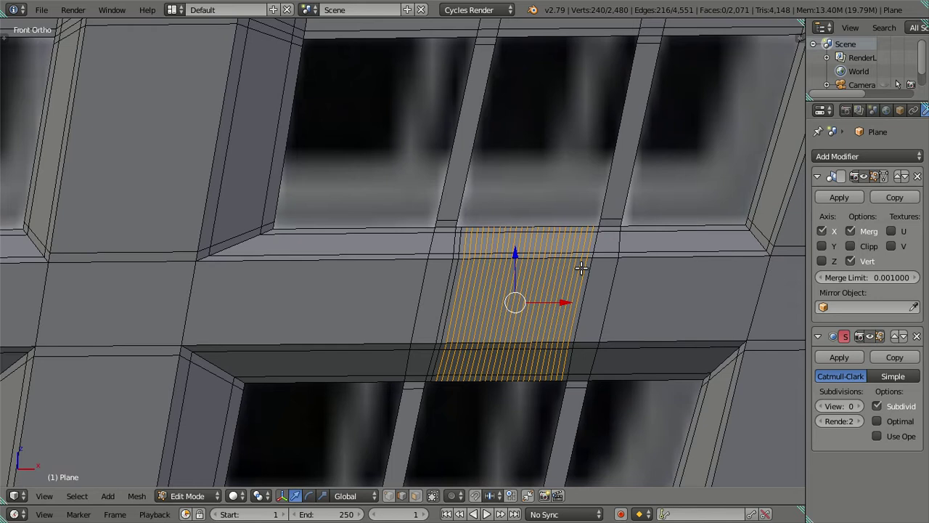
key(x)
click(669, 284)
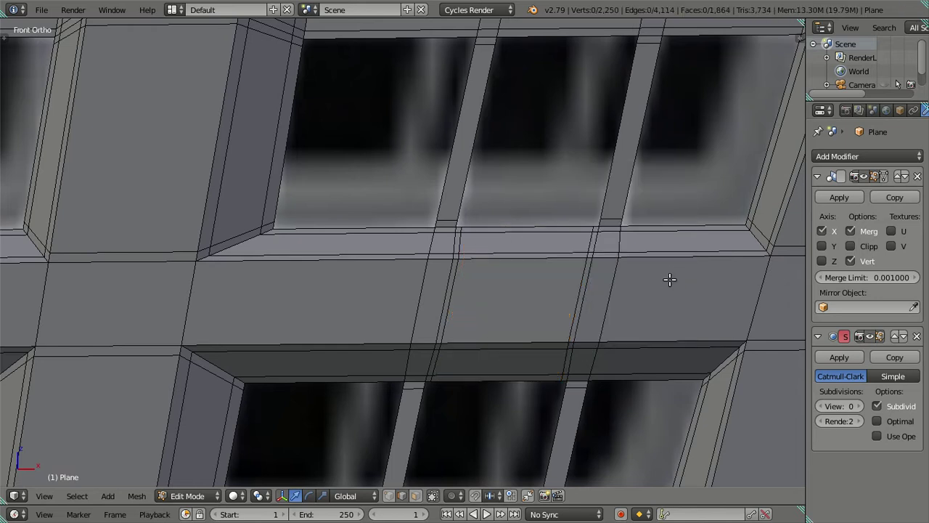
Repeat on the next and left ledge segments, keeping one leftmost support loop each
key(ctrl+r)
click(671, 255)
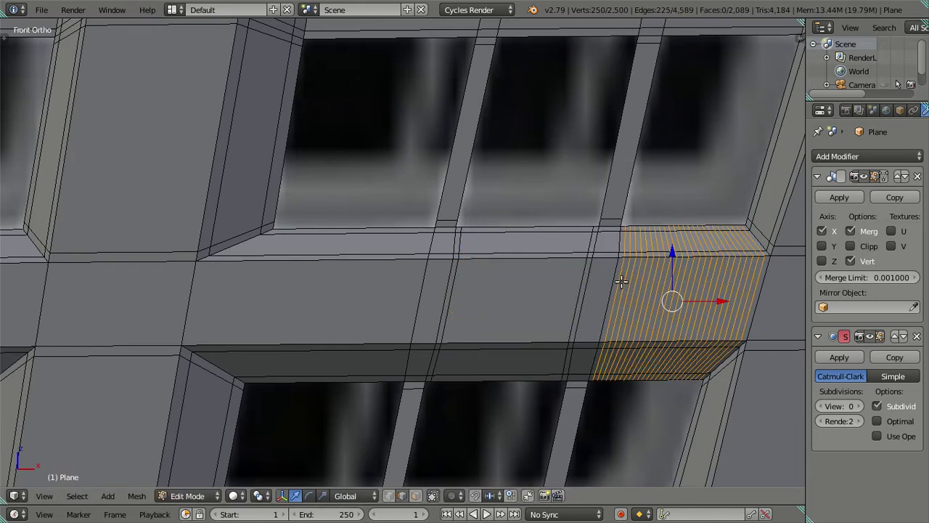
right_click(618, 281)
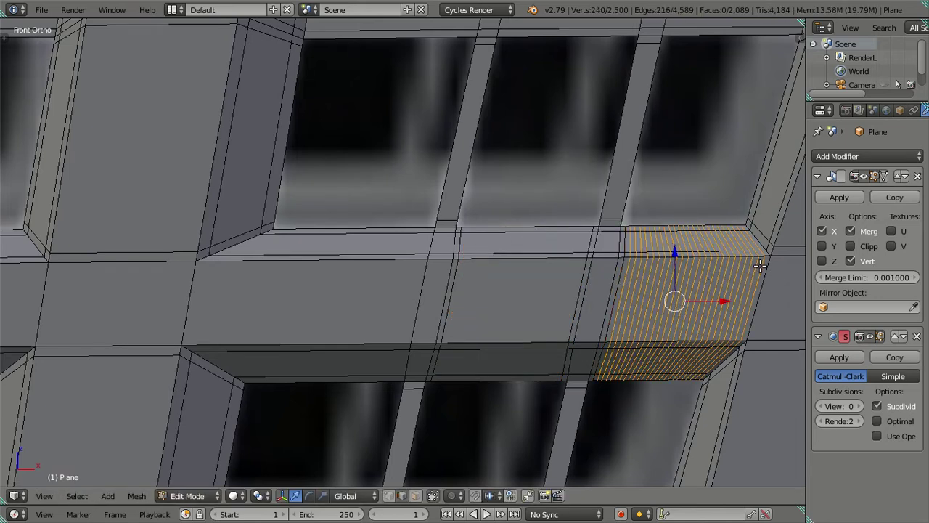
key(x)
click(760, 265)
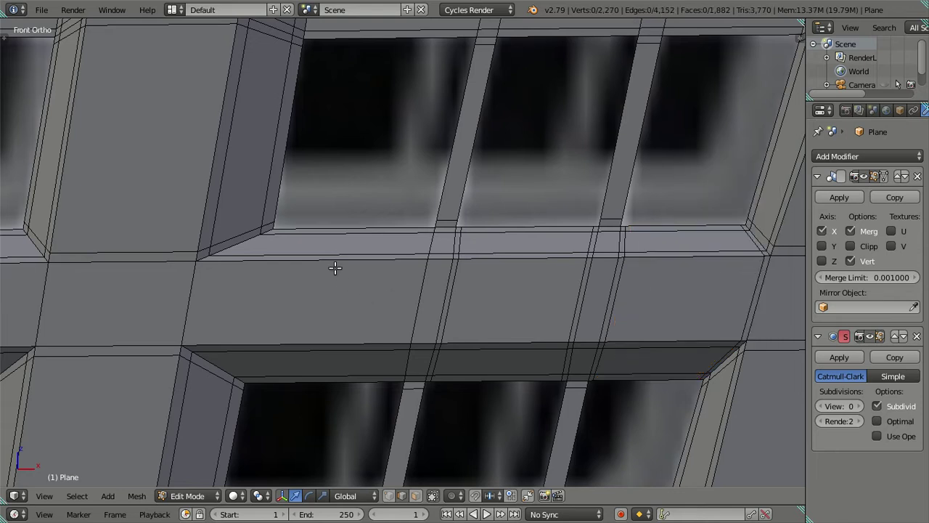
key(ctrl+r)
scroll(up, 3)
click(336, 265)
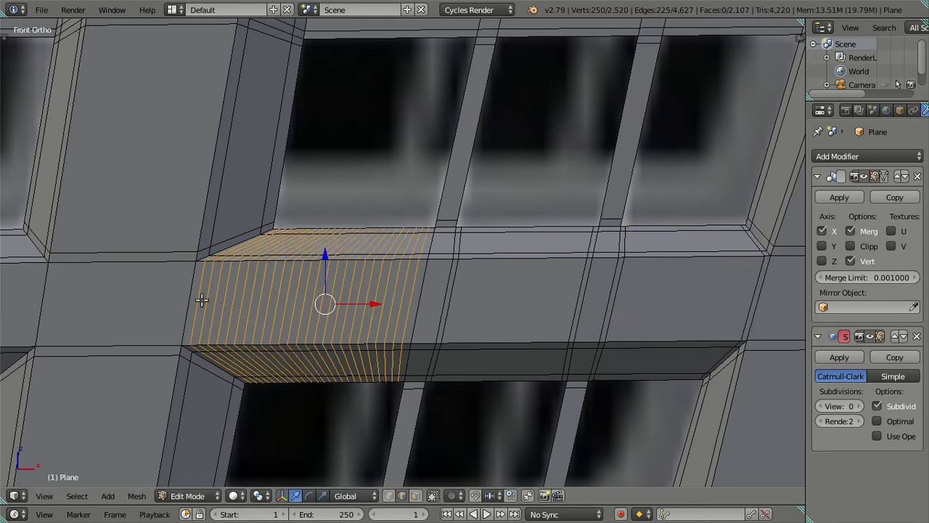
right_click(200, 298)
key(x)
click(543, 282)
Cut 25 loops into the first upper frame face and keep only the edge-side loop
scroll(down, 3)
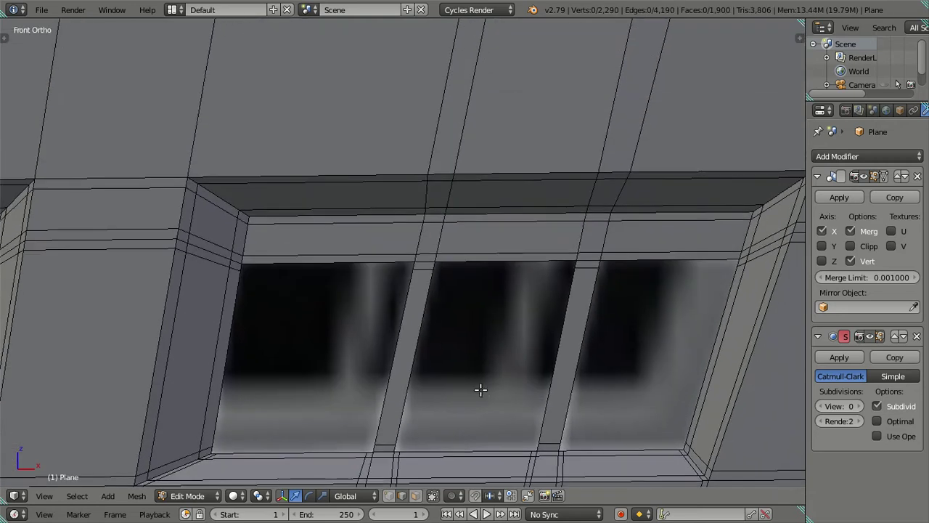
scroll(down, 3)
scroll(up, 3)
scroll(up, 3)
scroll(up, 3)
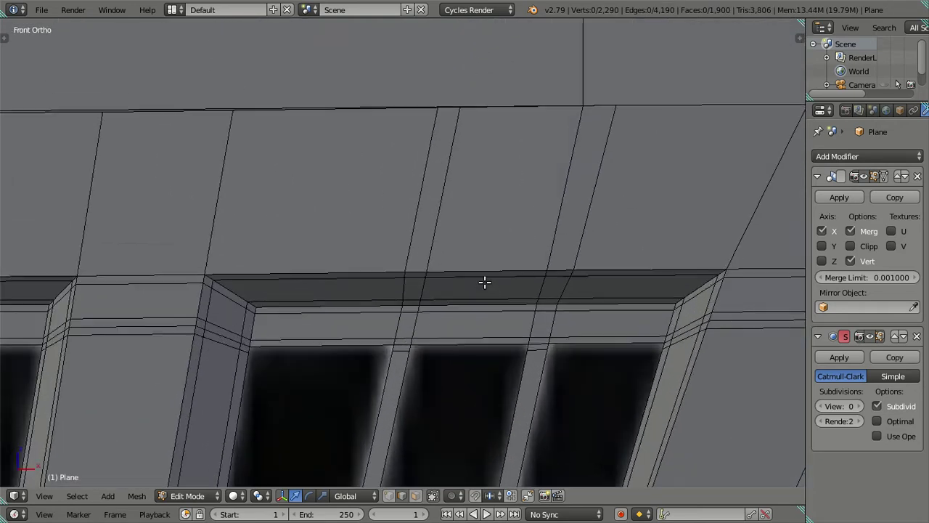
key(ctrl+r)
key(2)
key(5)
click(332, 266)
right_click(266, 230)
right_click(224, 207)
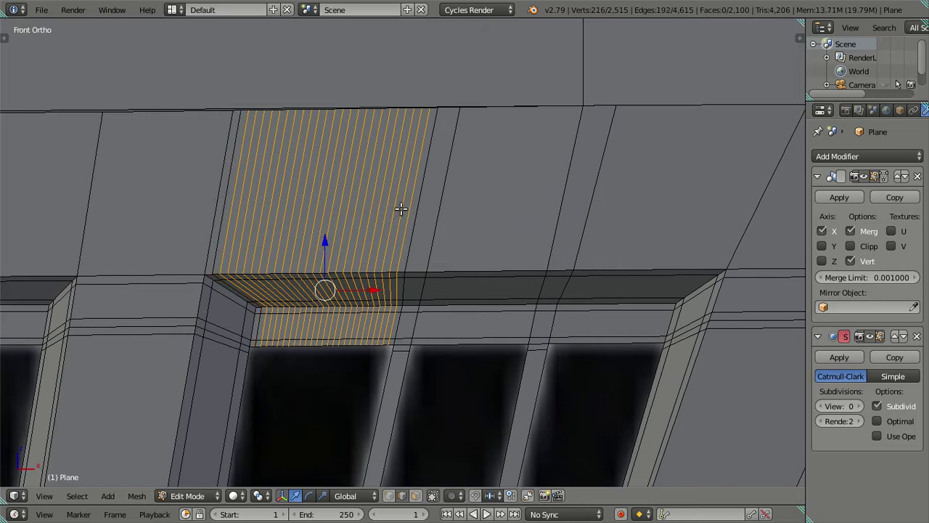
key(x)
click(435, 217)
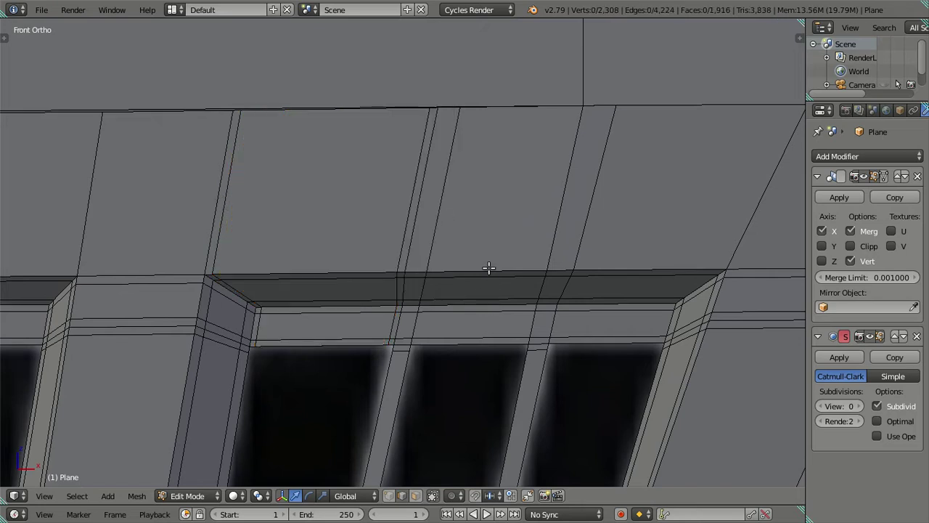
Repeat the 25-cut support loop on the next upper frame face and the right frame face
key(ctrl+r)
click(489, 268)
right_click(442, 232)
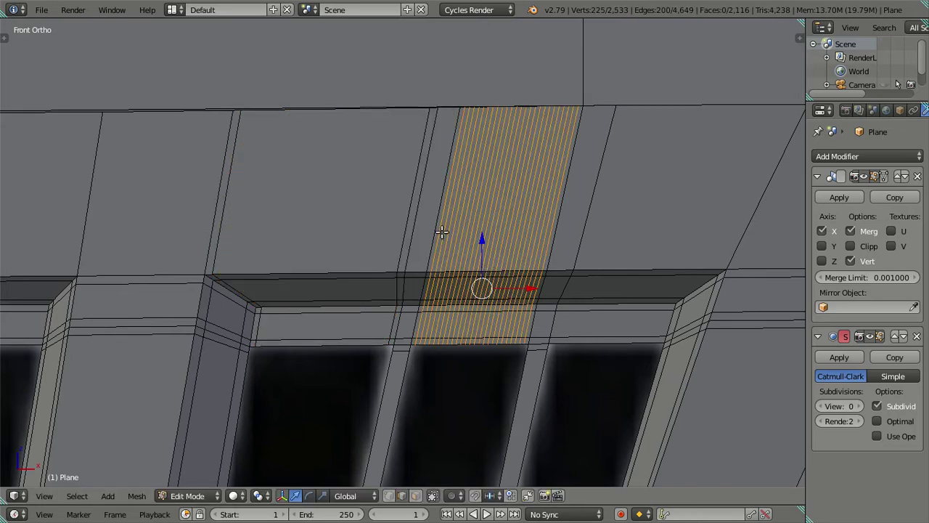
key(x)
click(535, 239)
key(ctrl+r)
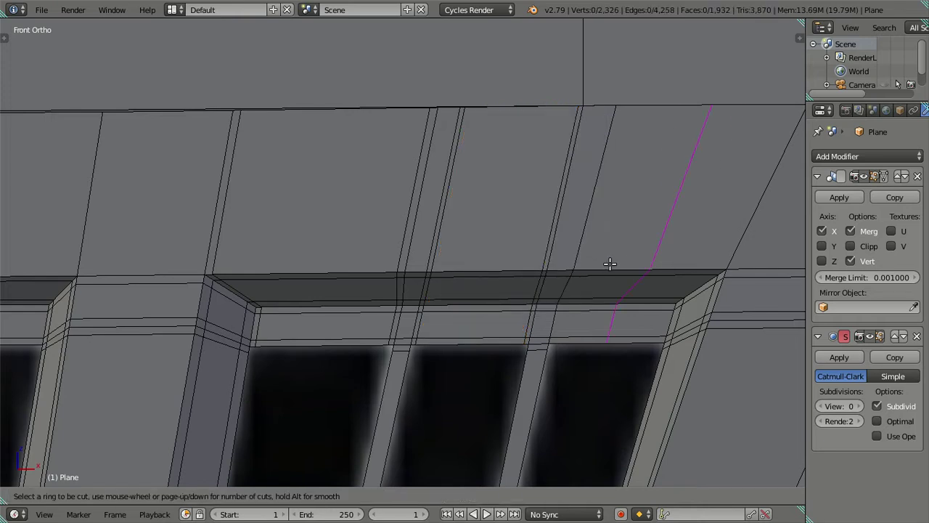
click(609, 264)
right_click(578, 240)
right_click(588, 232)
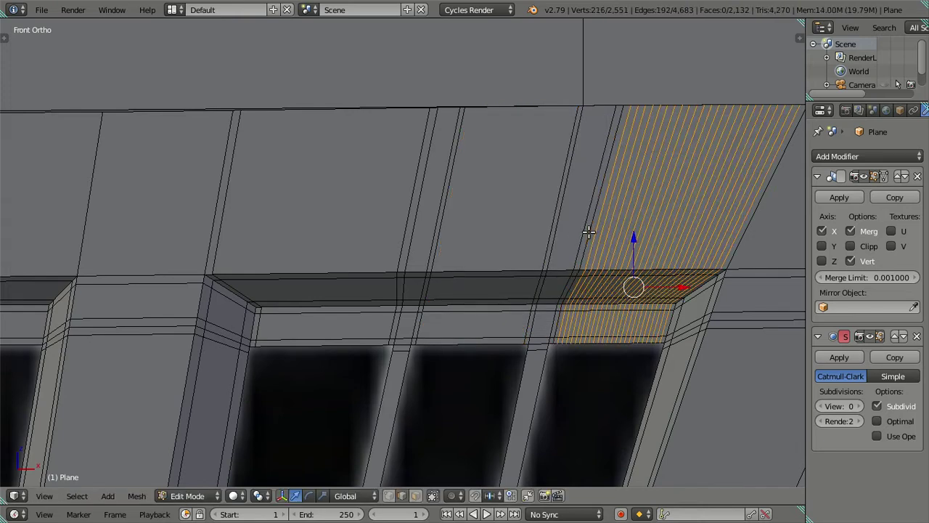
key(x)
click(686, 245)
scroll(down, 3)
drag(409, 305, 506, 244)
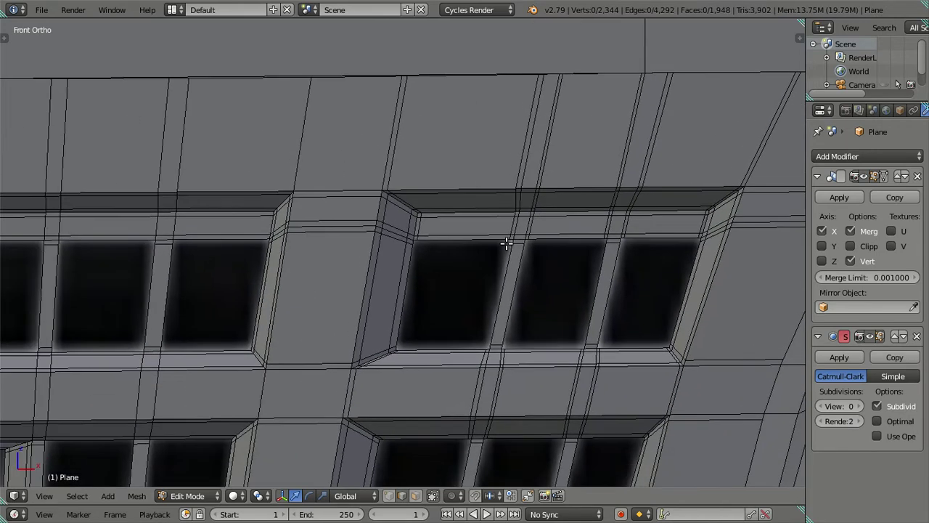
scroll(down, 3)
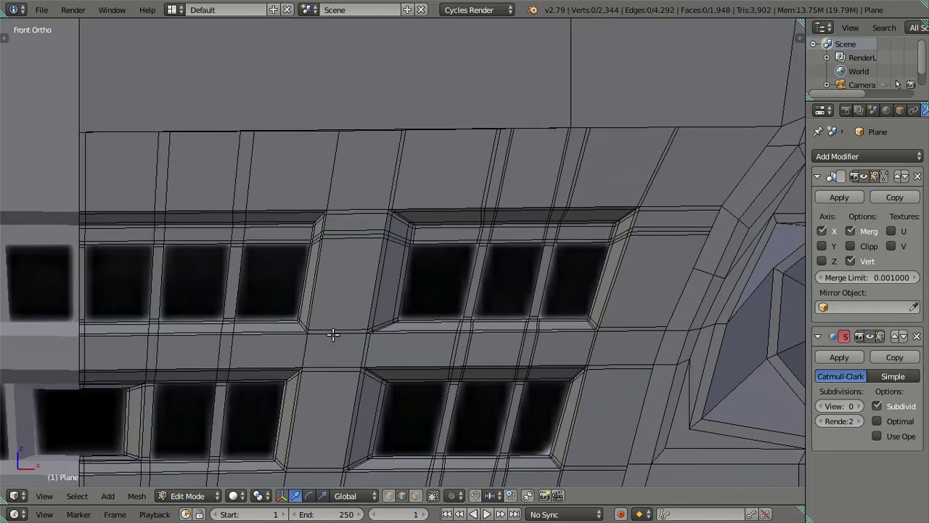
scroll(down, 3)
scroll(down, 3)
scroll(up, 3)
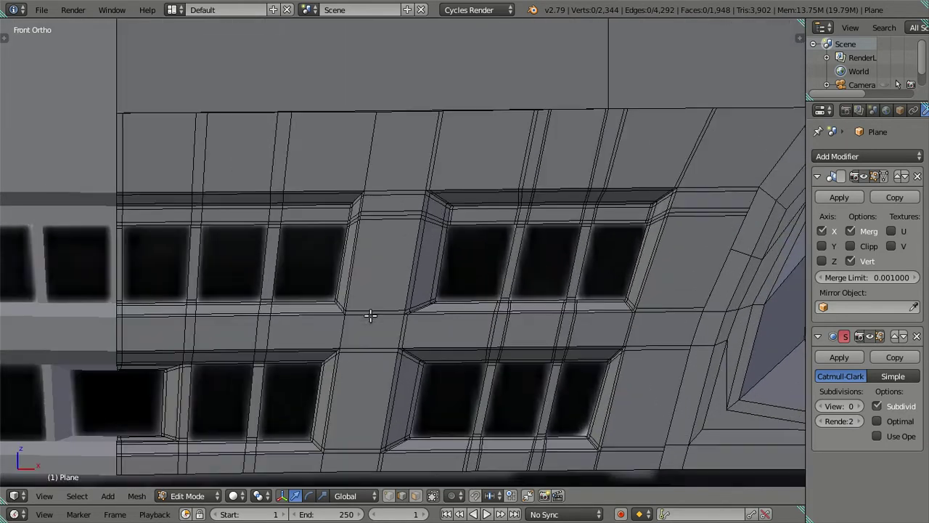
scroll(up, 3)
drag(310, 297, 553, 178)
scroll(down, 3)
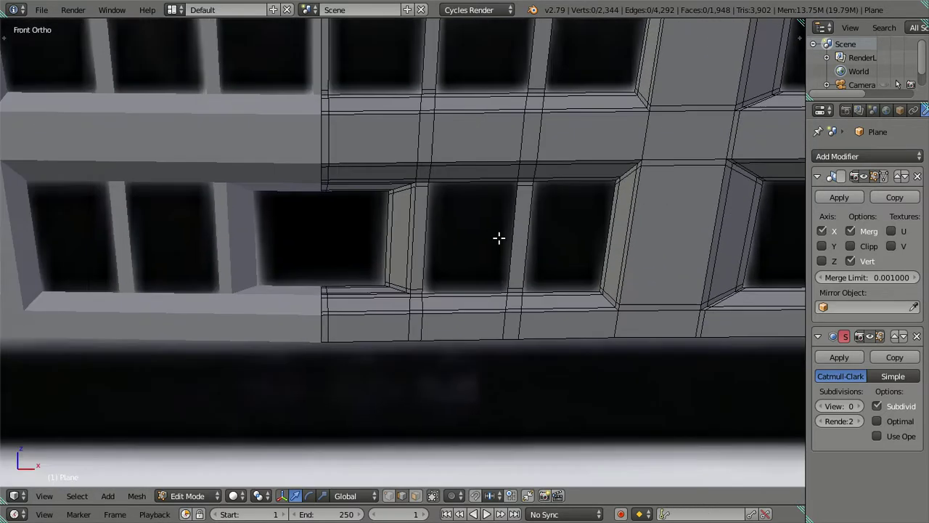
scroll(up, 3)
scroll(up, 3)
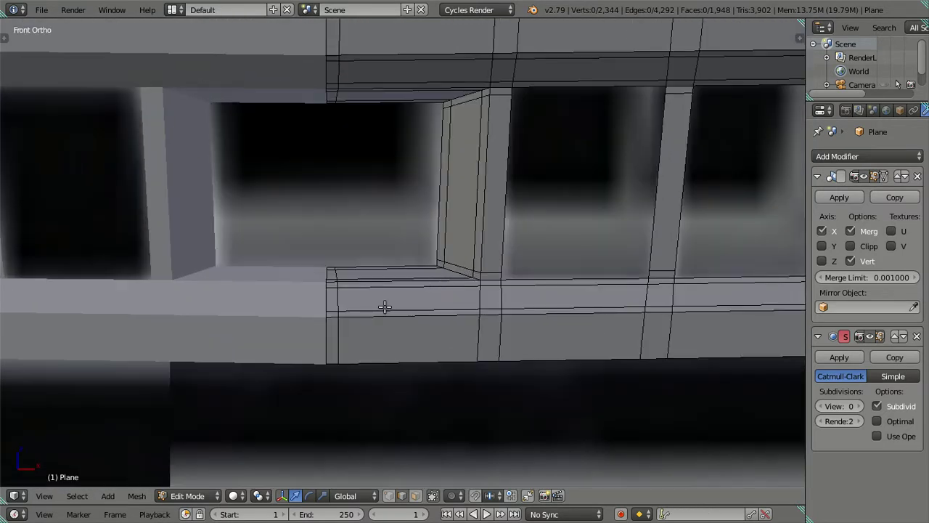
key(ctrl+r)
scroll(up, 3)
click(386, 306)
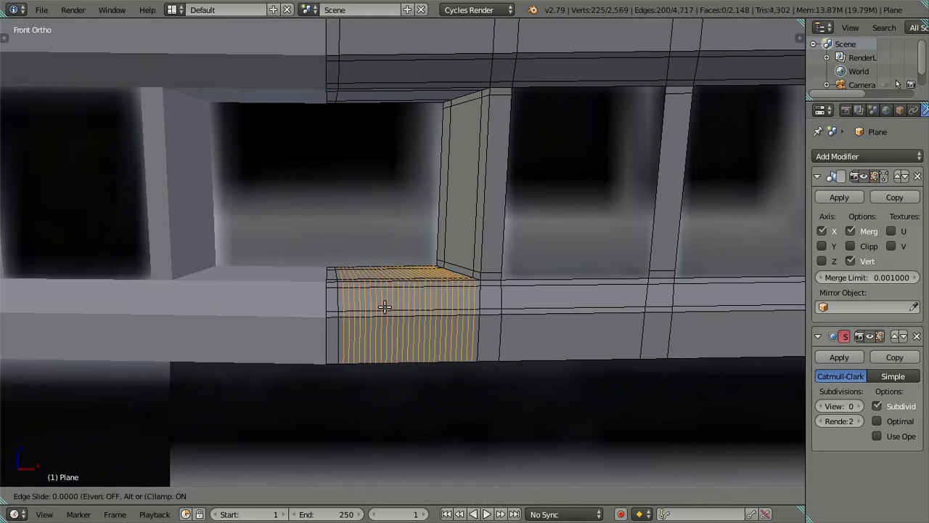
right_click(485, 291)
right_click(474, 292)
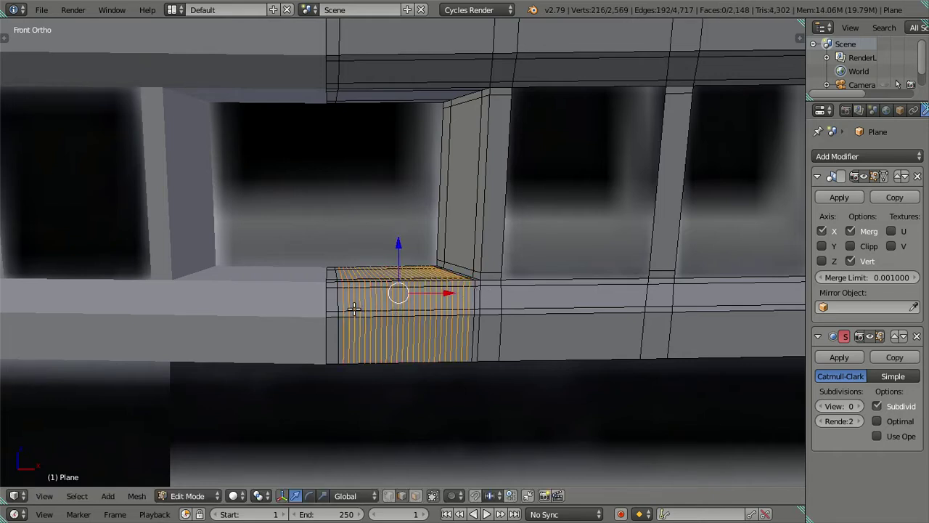
key(x)
click(488, 306)
scroll(down, 3)
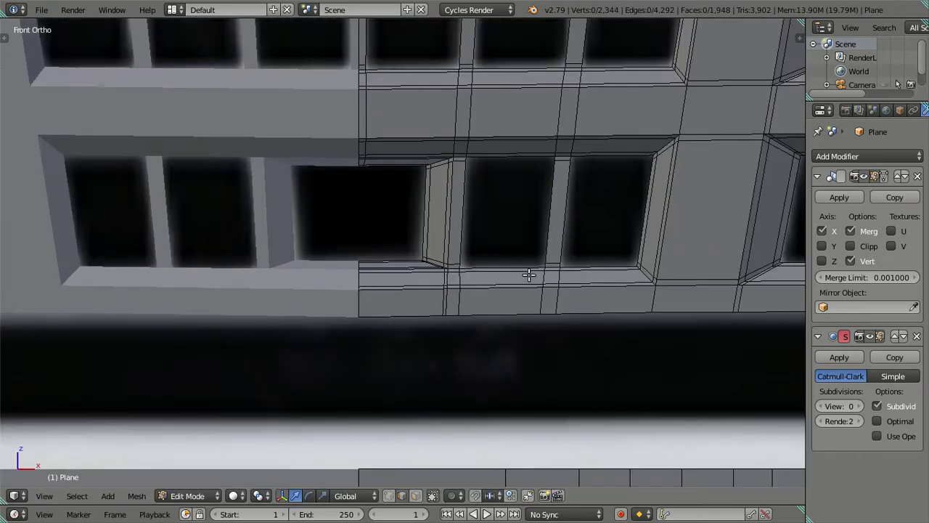
drag(528, 274, 494, 379)
scroll(up, 3)
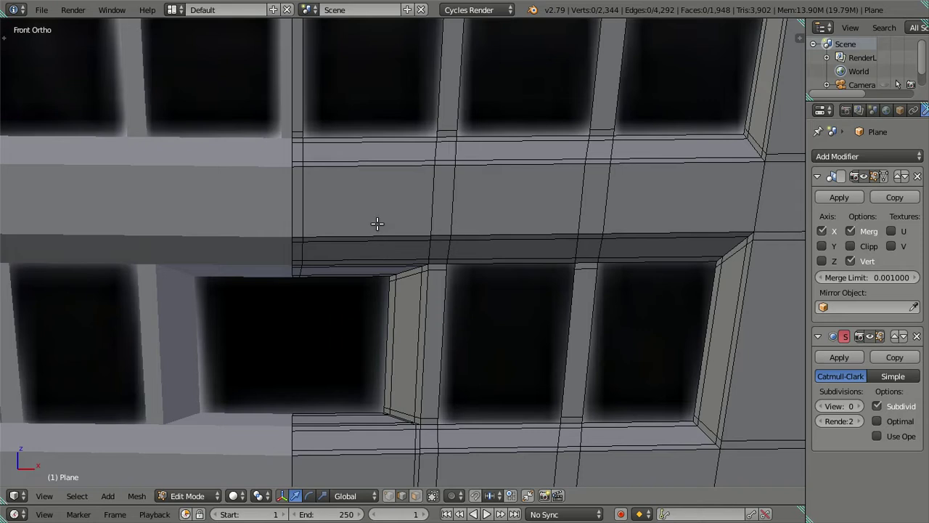
drag(377, 223, 374, 258)
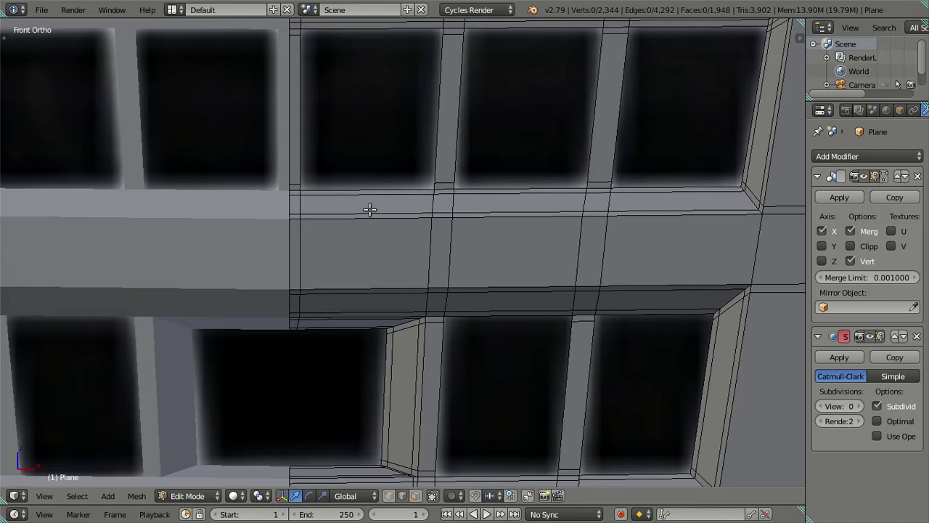
Add and dissolve loop cuts on the panel between windows, undoing and redoing the dissolve
key(ctrl+r)
scroll(up, 3)
scroll(up, 3)
click(370, 209)
right_click(369, 209)
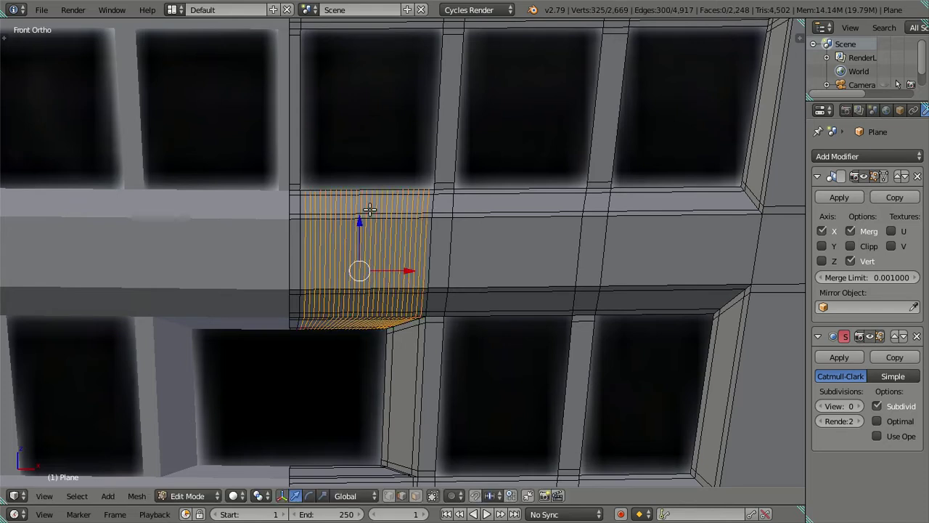
key(x)
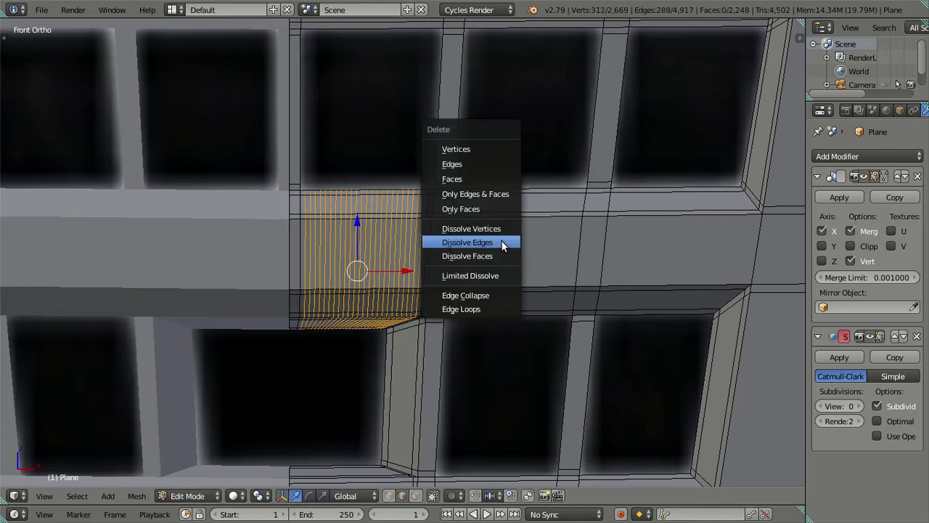
click(498, 241)
key(ctrl+z)
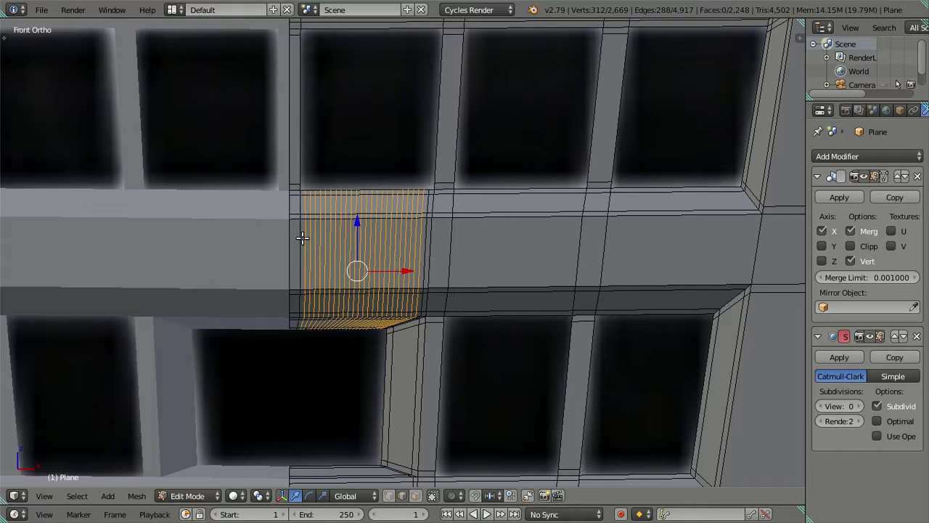
key(x)
click(426, 222)
drag(442, 209, 434, 295)
Cut loops into the upper frame column, keeping only the leftmost and rightmost loops
key(ctrl+r)
scroll(up, 3)
click(364, 159)
right_click(365, 160)
drag(364, 160, 451, 289)
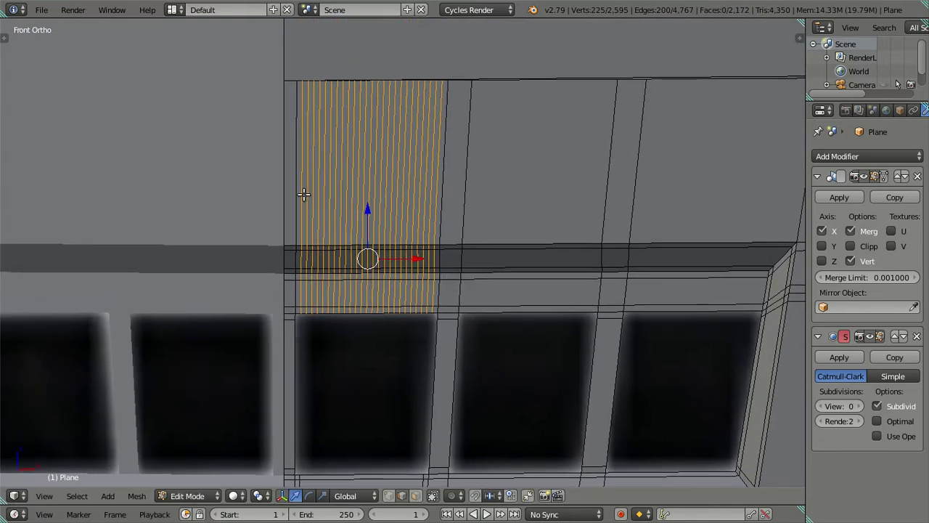
right_click(301, 193)
right_click(437, 192)
key(x)
click(492, 203)
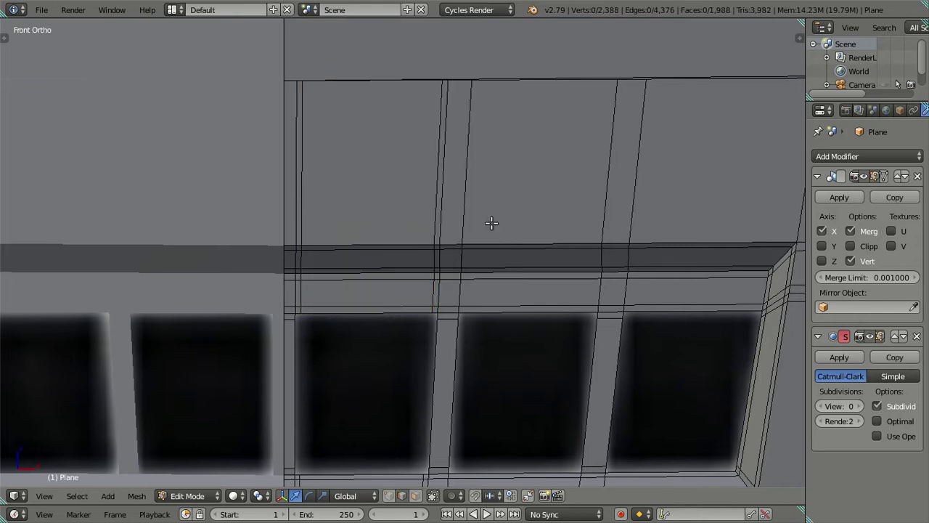
Cut 25 loops into the next frame face and keep the tight edge-side loop
key(ctrl+r)
key(2)
key(5)
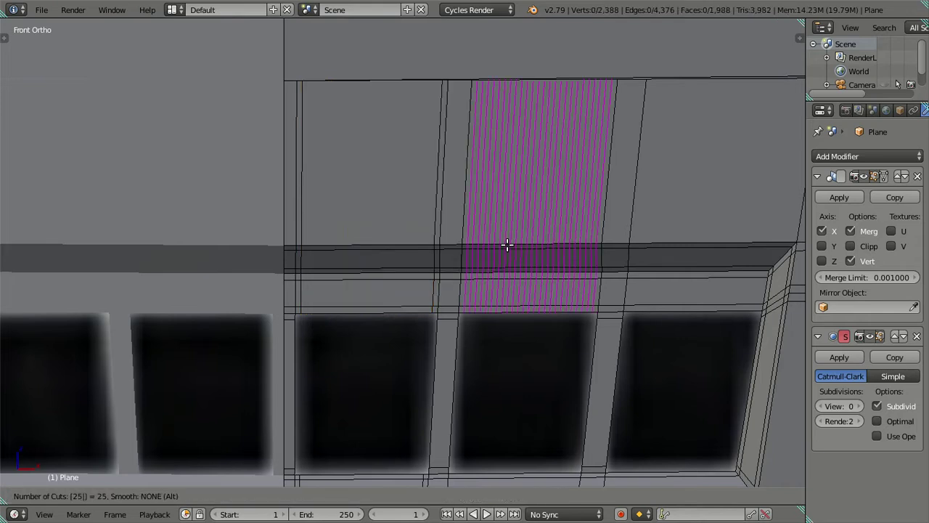
key(Return)
right_click(471, 206)
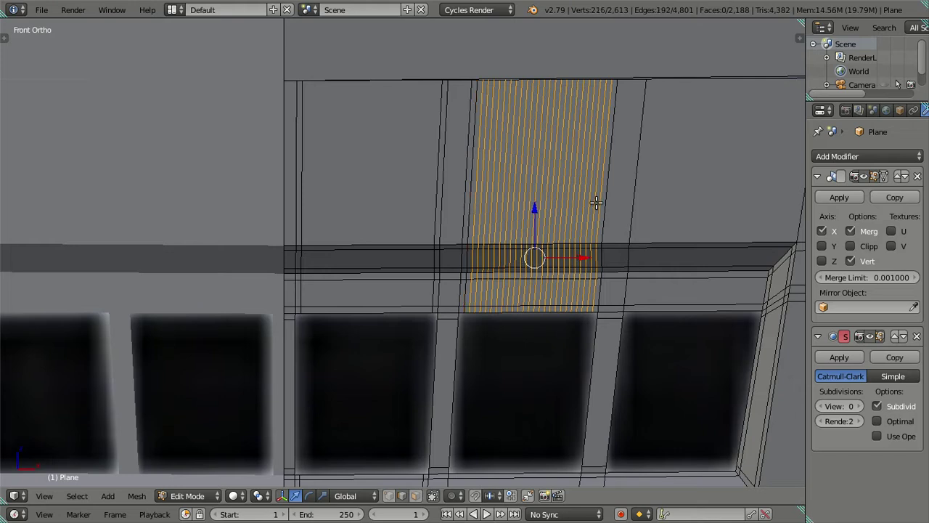
key(x)
click(614, 207)
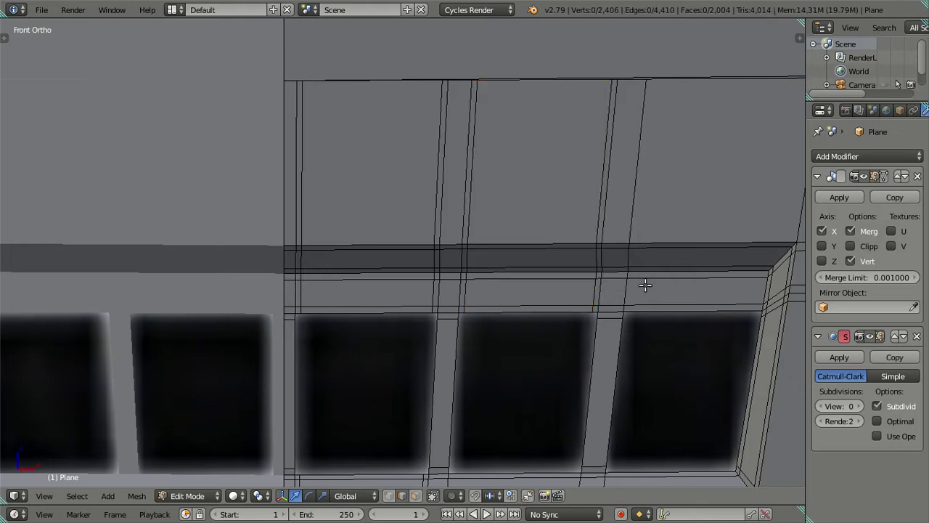
drag(644, 286, 506, 234)
Give the following frame face the same 25-cut treatment, leaving one support loop
key(ctrl+r)
key(2)
key(5)
key(Return)
right_click(500, 149)
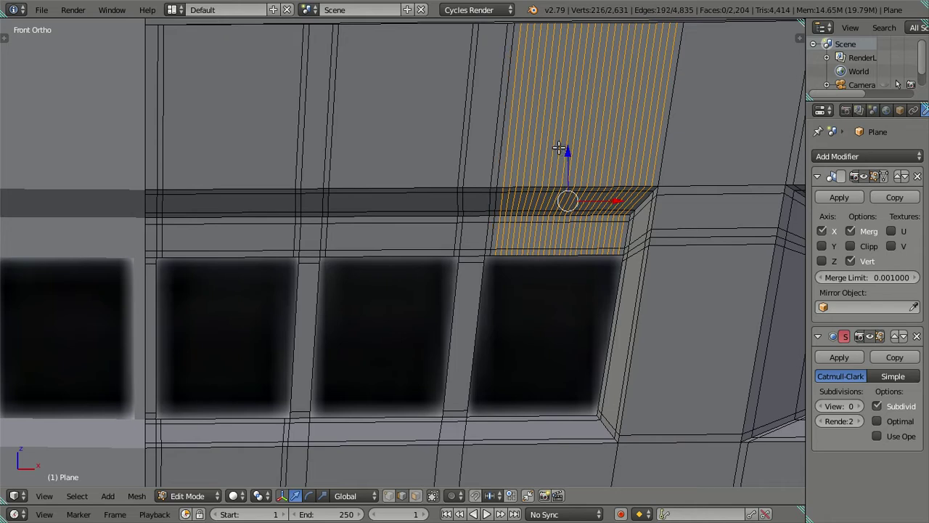
key(x)
click(658, 151)
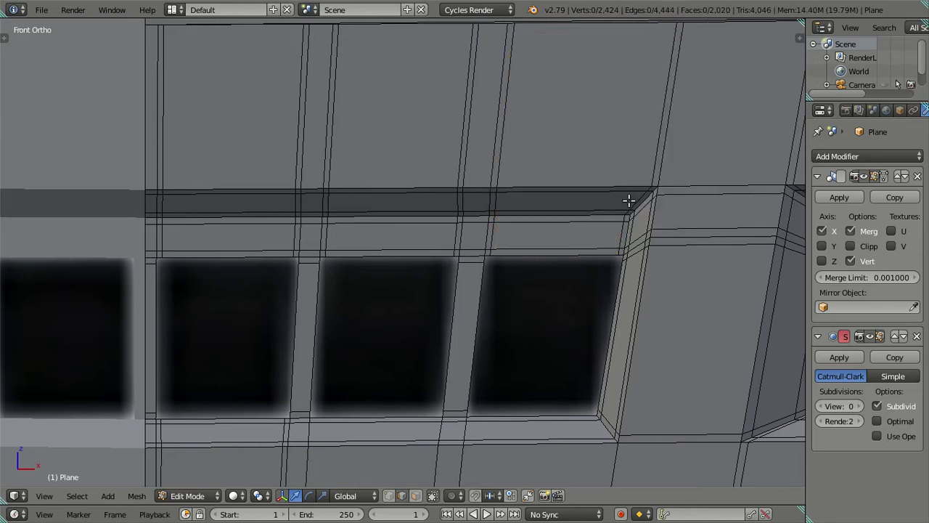
scroll(down, 3)
scroll(down, 3)
drag(572, 310, 598, 62)
scroll(up, 3)
Dissolve the extra parallel loops cut across the upper frame face
scroll(down, 3)
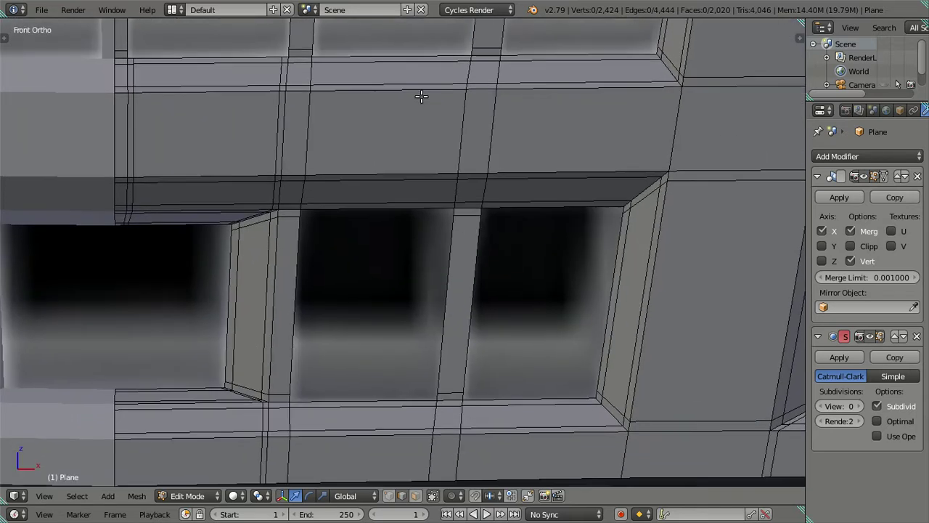
scroll(down, 3)
key(ctrl+r)
scroll(up, 3)
click(404, 71)
right_click(403, 73)
key(ctrl+z)
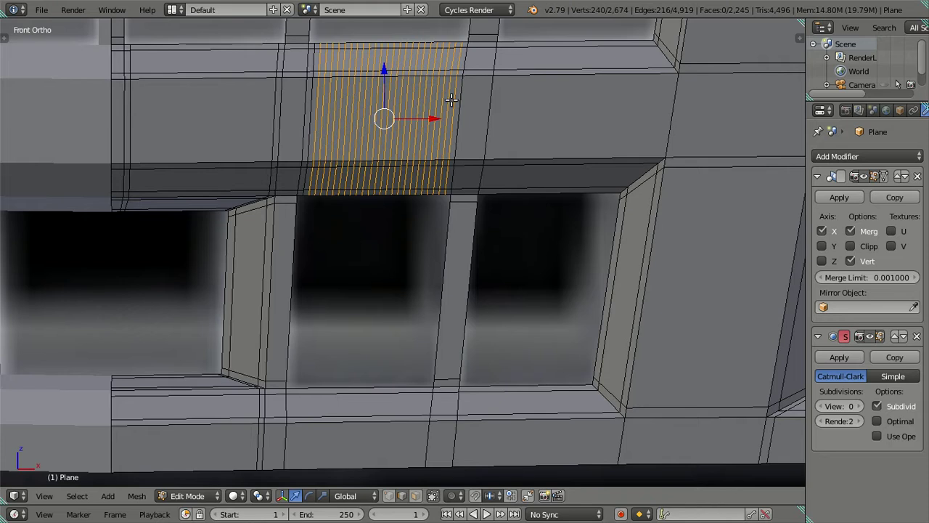
key(x)
click(472, 99)
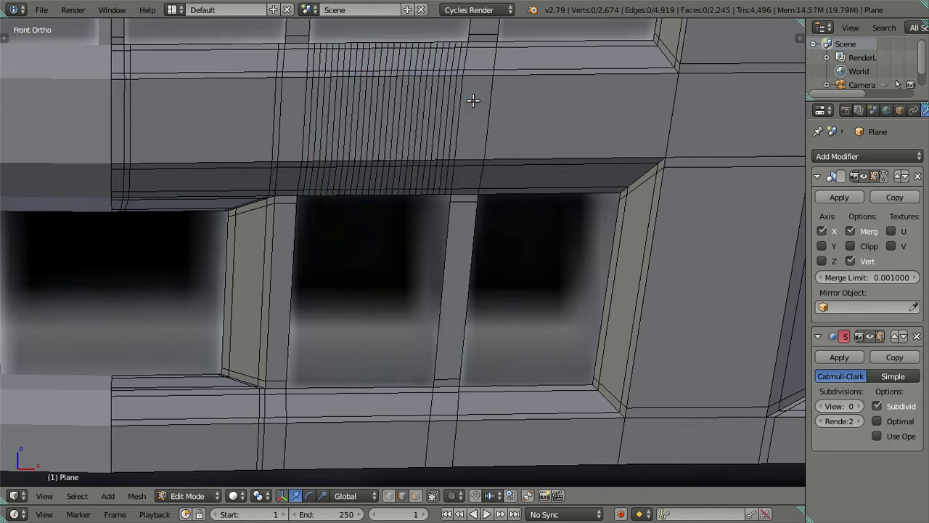
key(ctrl+z)
key(x)
click(478, 132)
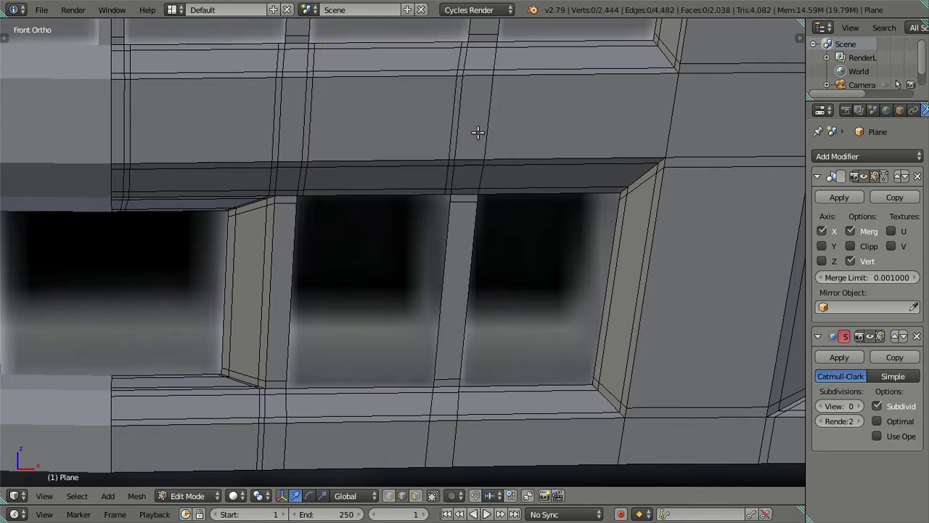
Dissolve the dense vertices on the face above the right grille opening
key(ctrl+r)
click(549, 78)
right_click(550, 78)
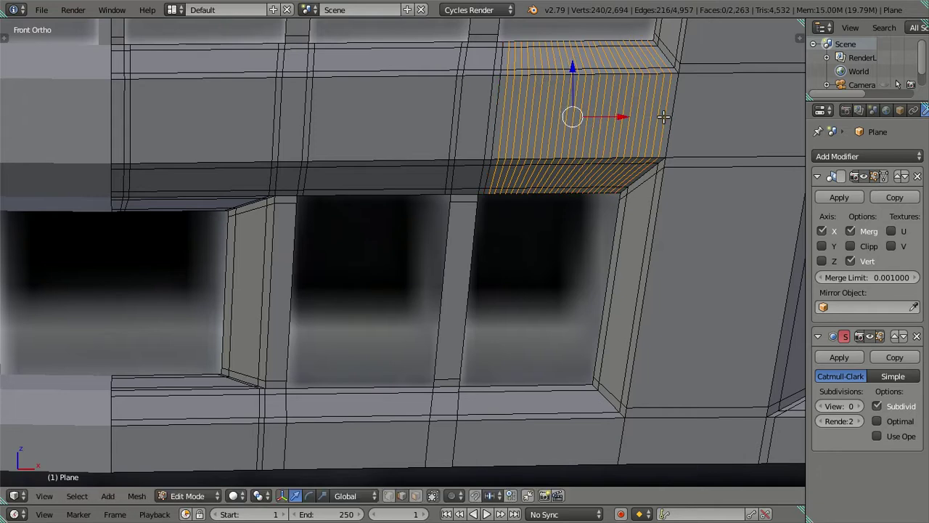
key(x)
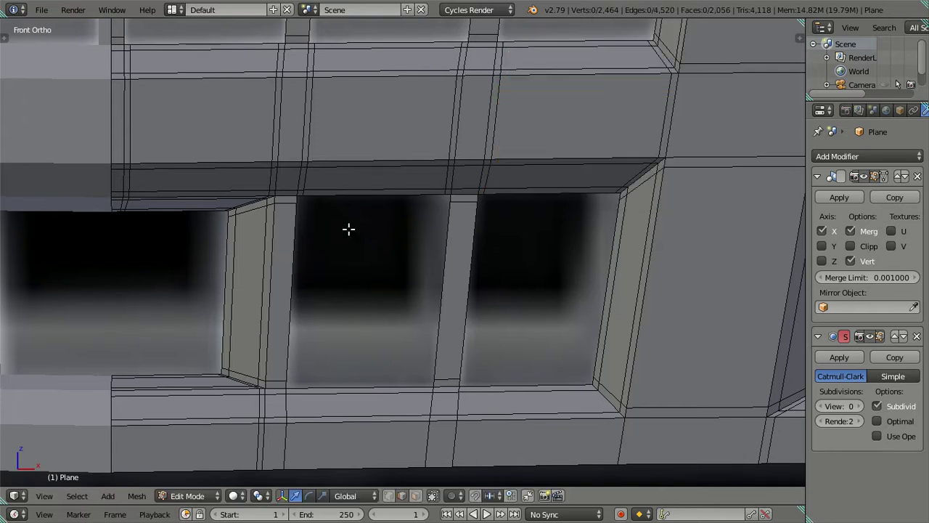
Leave one support loop in the strip under the middle opening, dissolving the rest
key(ctrl+r)
scroll(up, 3)
click(344, 421)
right_click(345, 421)
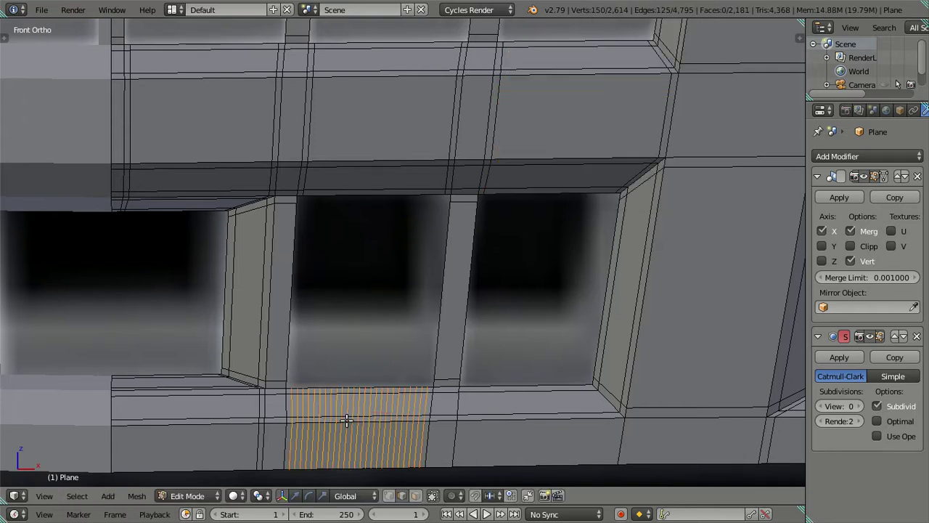
right_click(290, 429)
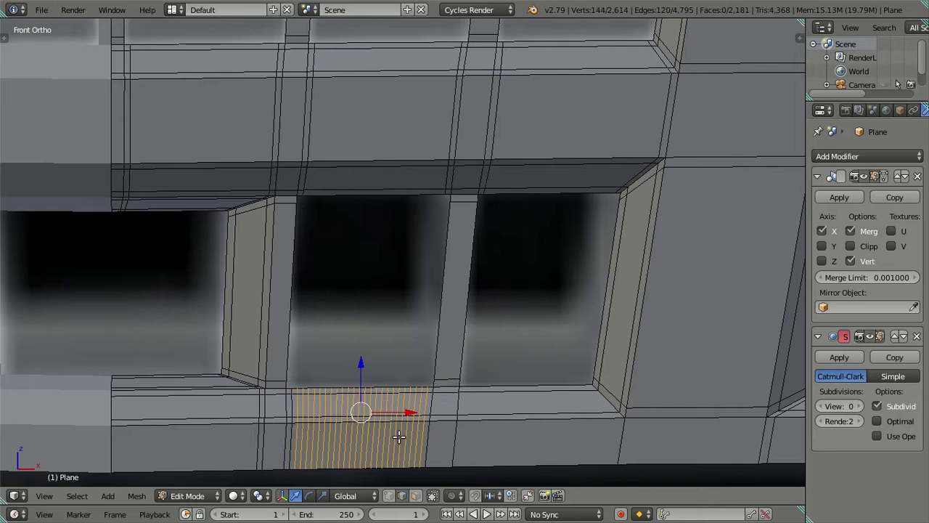
key(x)
click(498, 419)
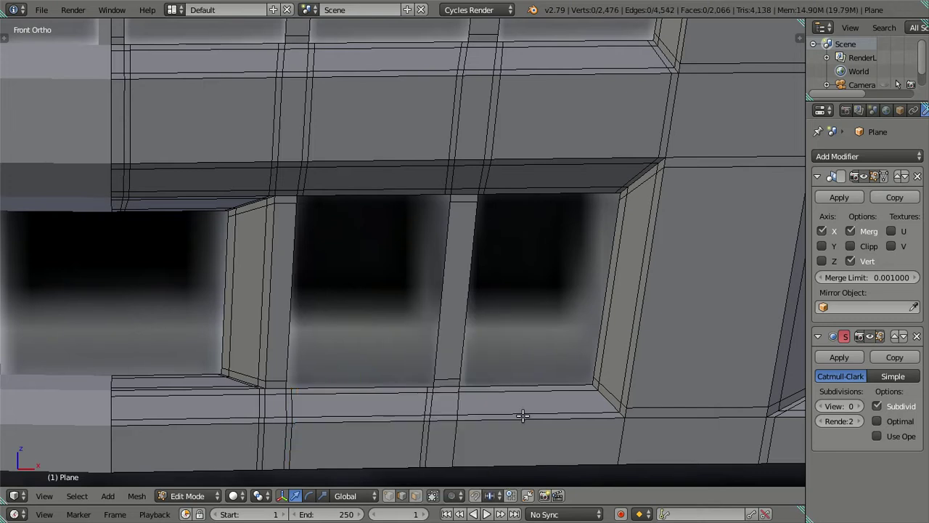
Leave one support loop in the strip under the right opening, dissolving the rest
key(ctrl+r)
scroll(up, 3)
click(523, 415)
right_click(467, 431)
right_click(463, 430)
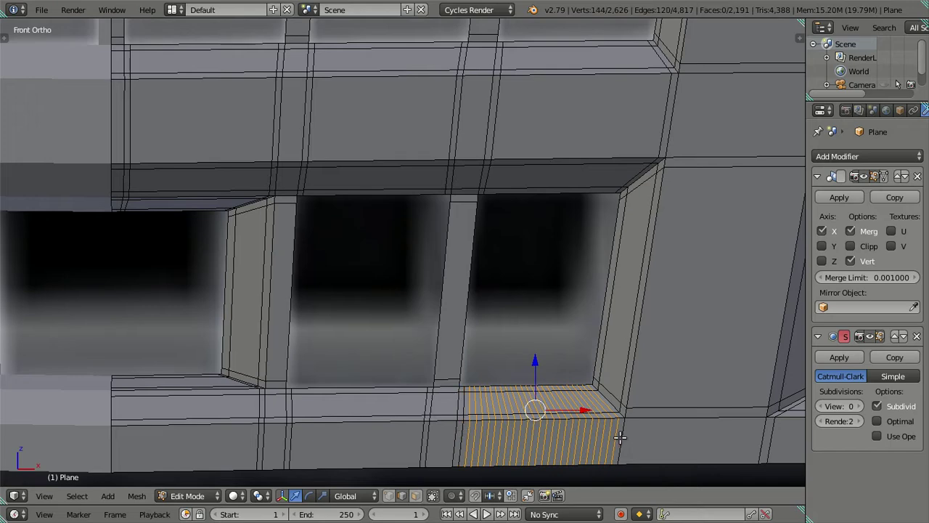
key(x)
click(615, 434)
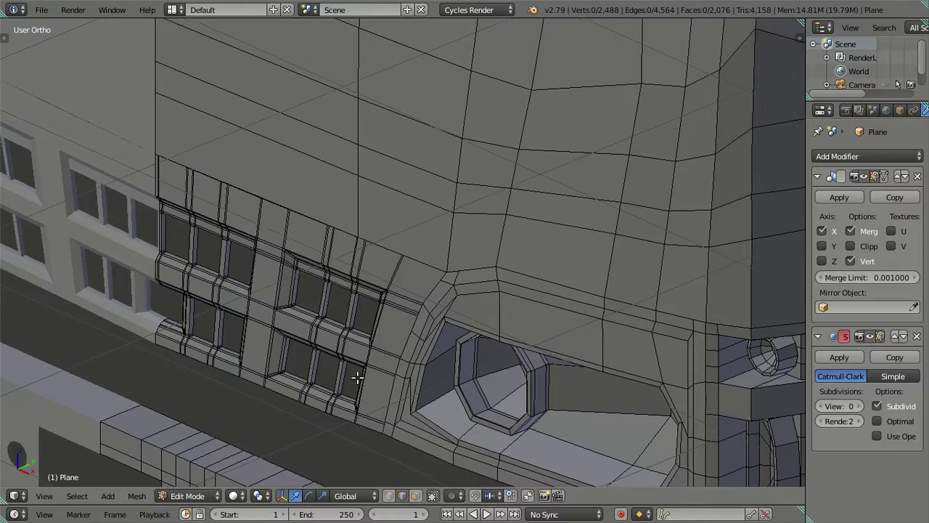
Zoom in on a grille window frame and trial a five-cut loop around it, then undo it
scroll(up, 3)
scroll(up, 3)
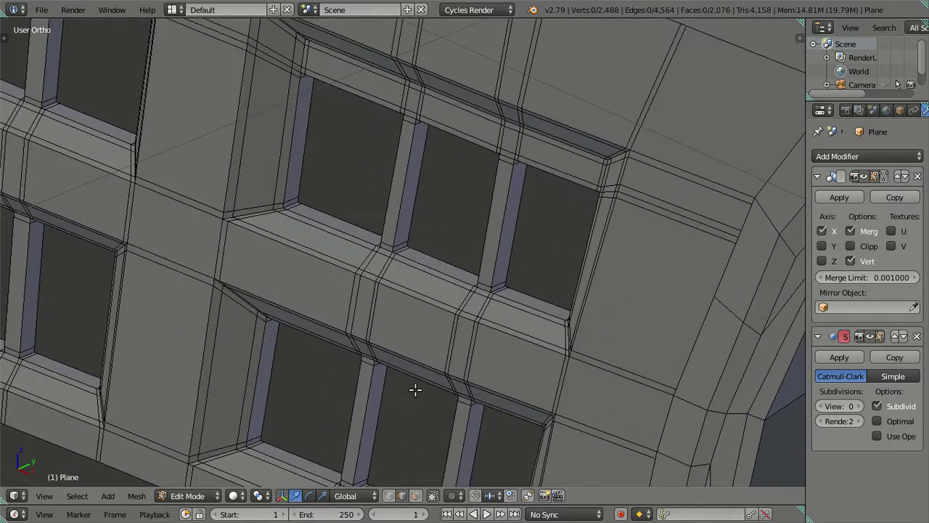
scroll(up, 3)
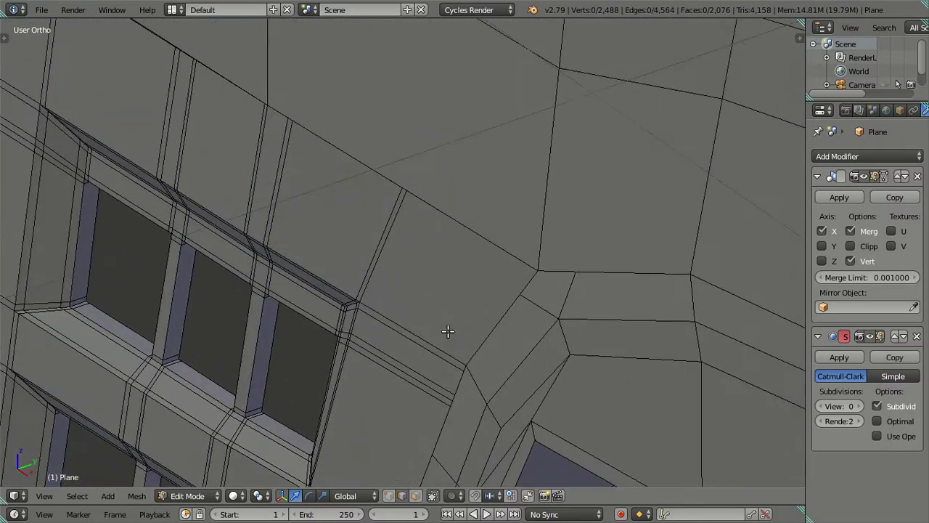
scroll(up, 3)
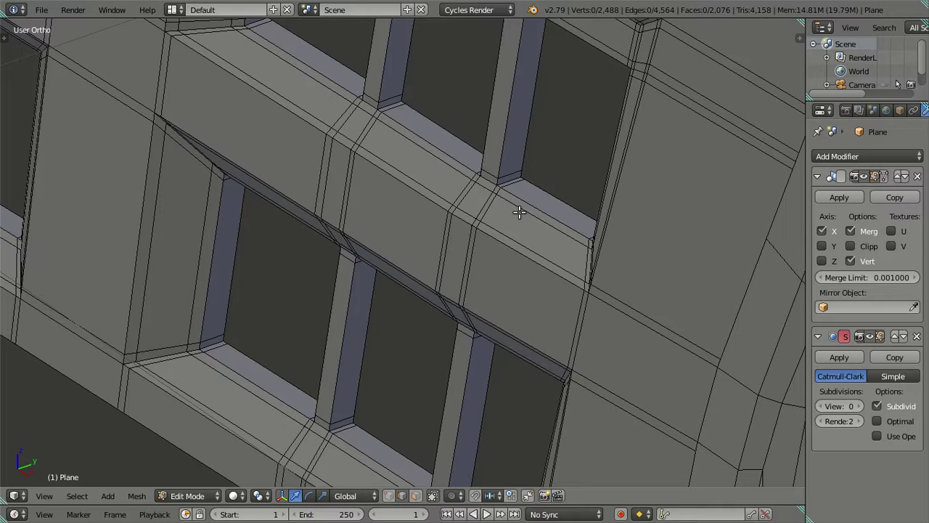
scroll(up, 3)
scroll(up, 3)
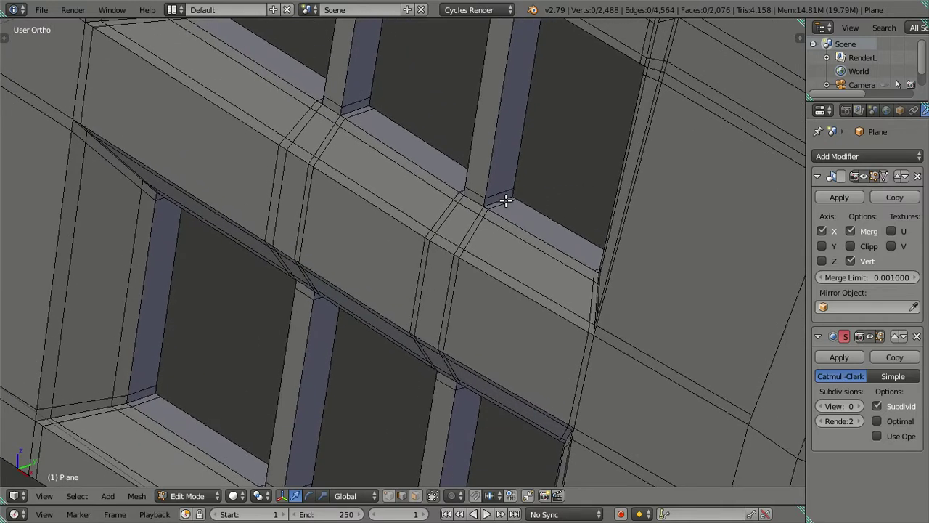
key(ctrl+r)
key(5)
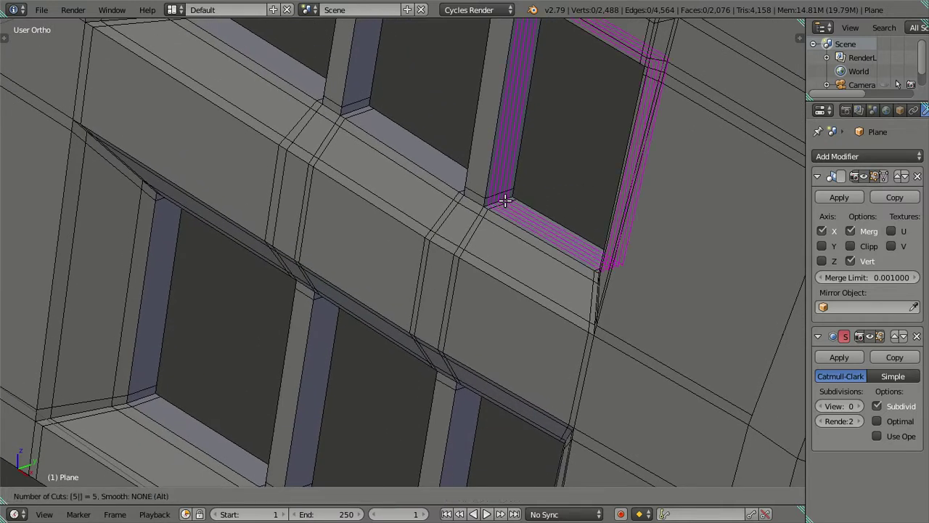
click(506, 201)
right_click(506, 201)
drag(506, 201, 437, 270)
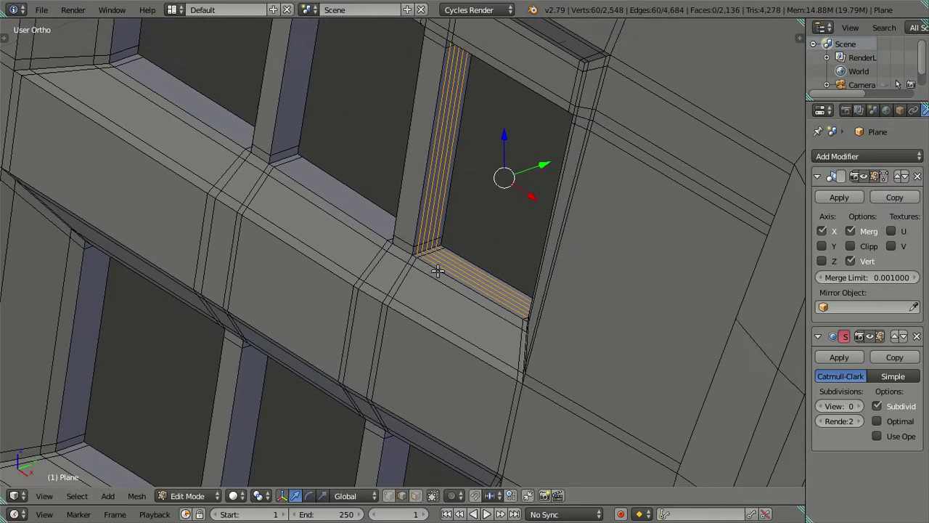
scroll(up, 3)
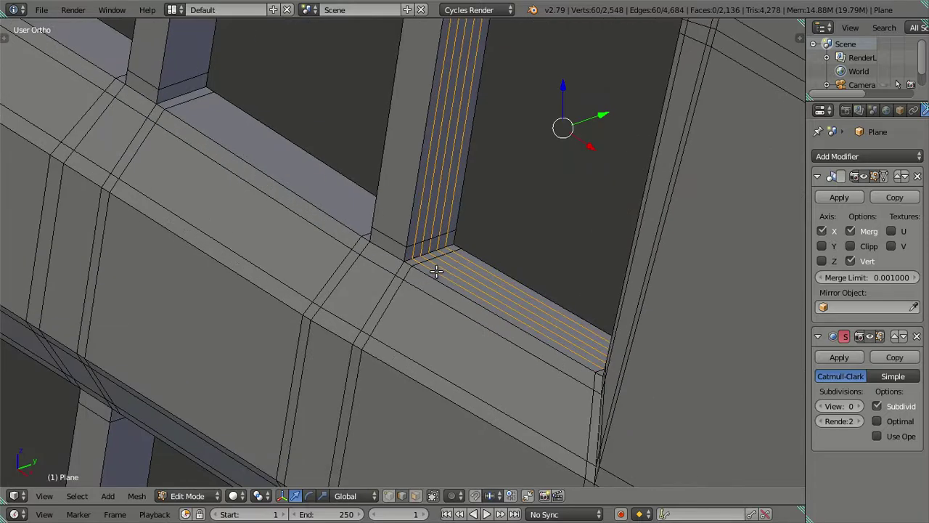
key(ctrl+z)
Cut four trial loops around the window frame, then dissolve them
key(ctrl+r)
key(4)
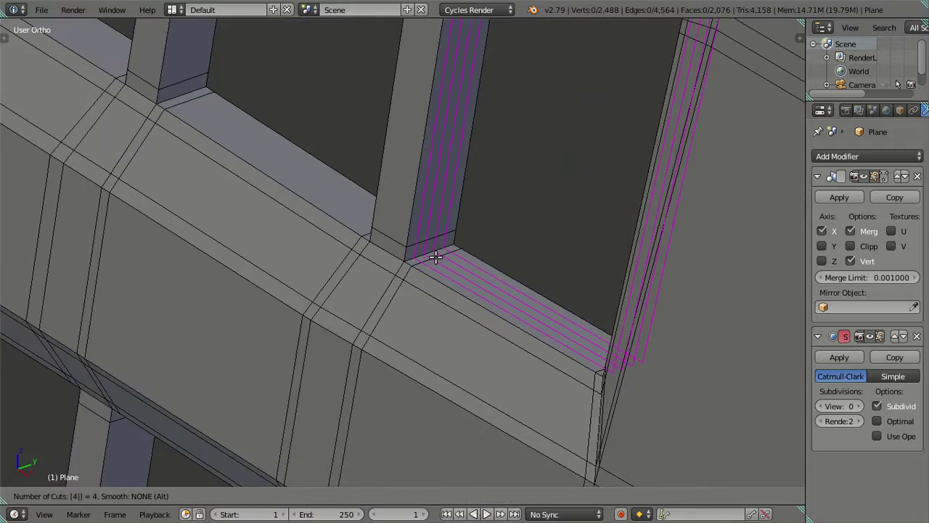
key(Escape)
key(ctrl+r)
key(4)
click(435, 259)
right_click(435, 272)
key(x)
click(436, 265)
drag(435, 266, 443, 260)
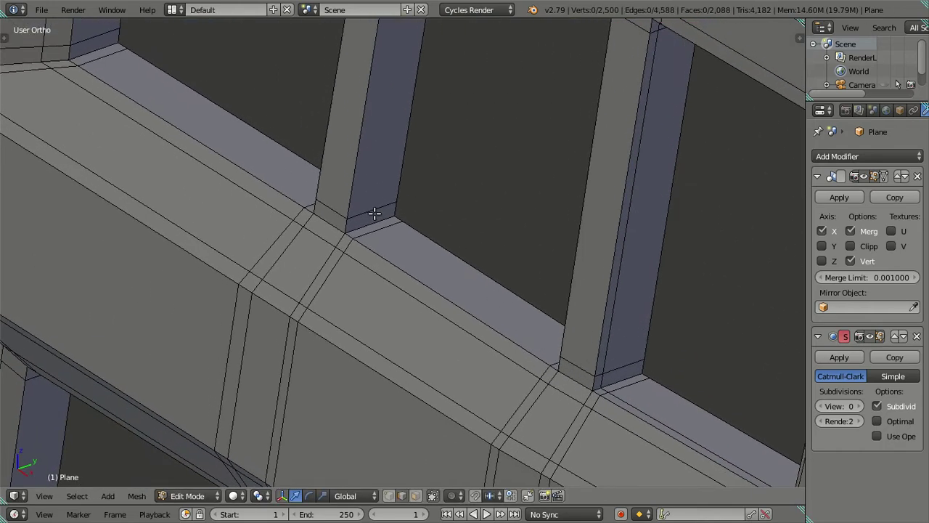
Cut four loops around the pillar and sill, then dissolve them
key(ctrl+r)
click(374, 217)
right_click(376, 238)
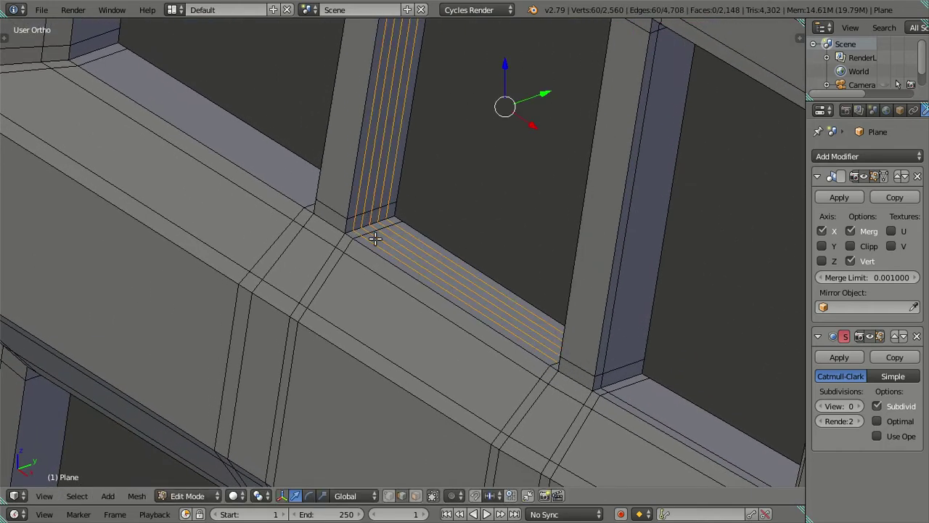
key(x)
click(375, 241)
drag(375, 240, 318, 244)
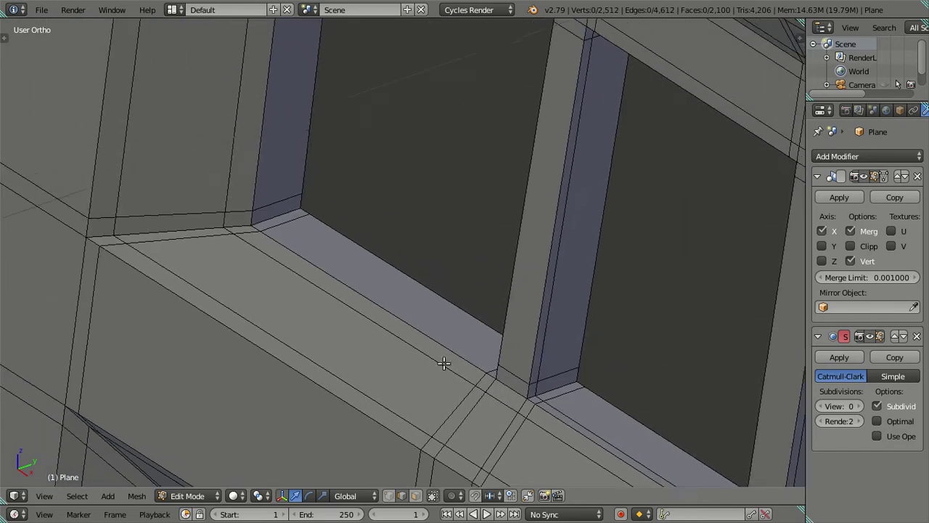
Keep one support loop along the next opening's frame and sill, dissolving the others
key(ctrl+r)
click(292, 215)
right_click(290, 214)
key(ctrl+KP_Subtract)
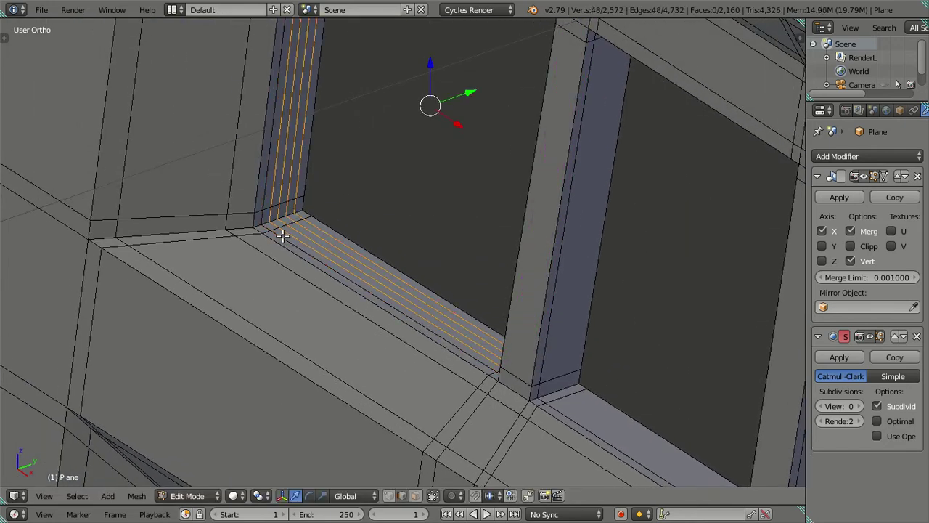
key(x)
click(282, 237)
scroll(down, 3)
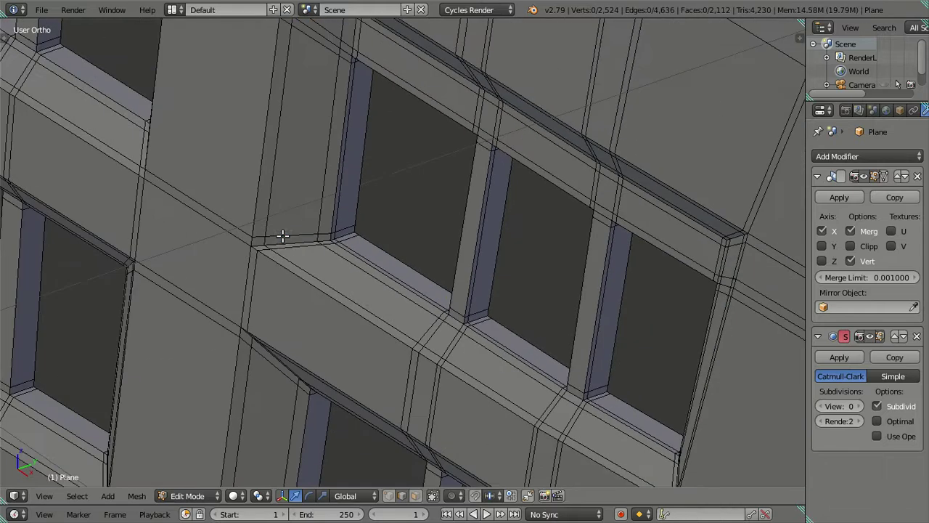
drag(425, 354, 379, 219)
Cut loops along the mullion and sill, then dissolve them
key(ctrl+r)
scroll(up, 3)
click(565, 387)
right_click(565, 387)
key(x)
click(566, 405)
Cut and dissolve two more sets of five loops on the mullion and sill
key(ctrl+r)
click(336, 238)
right_click(335, 241)
key(x)
click(321, 247)
scroll(up, 3)
scroll(up, 3)
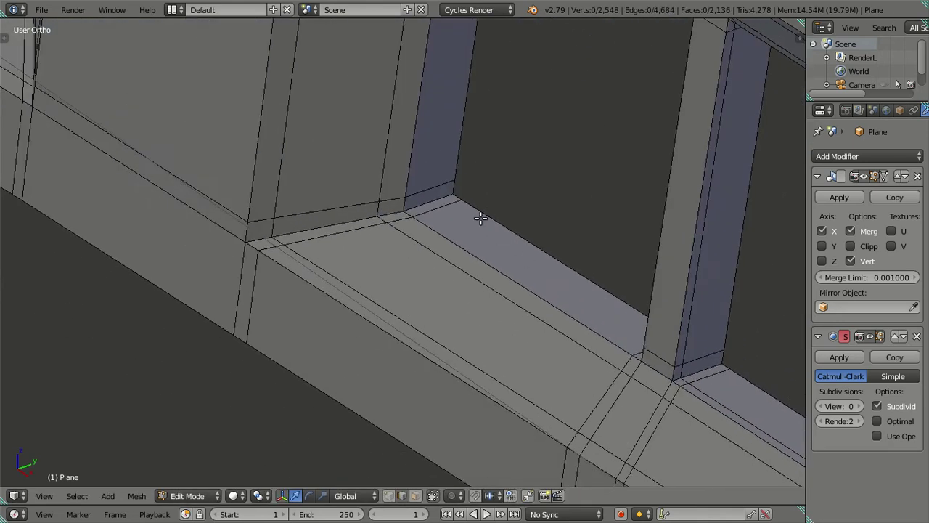
key(ctrl+r)
click(435, 205)
right_click(436, 205)
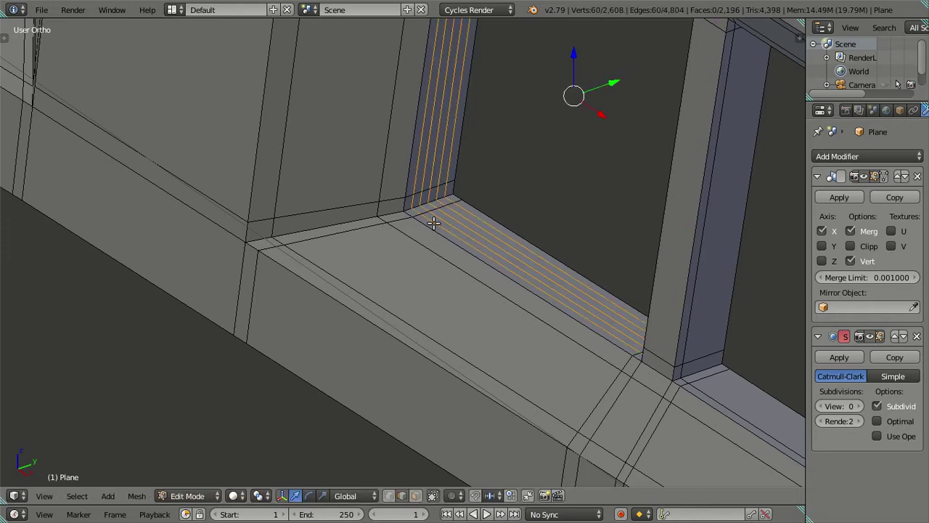
key(x)
click(396, 216)
scroll(down, 3)
Select the edge ring at the frame corner and dissolve it
scroll(down, 3)
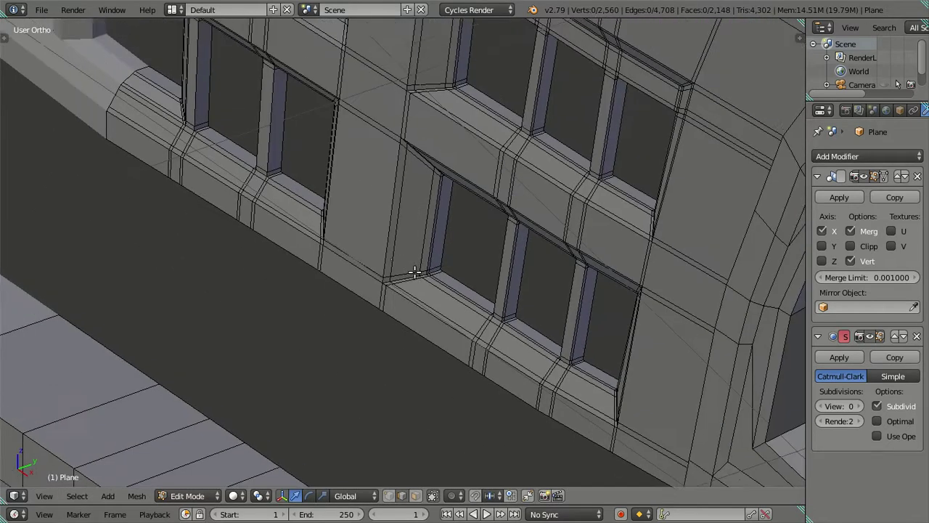
drag(414, 272, 513, 356)
scroll(down, 3)
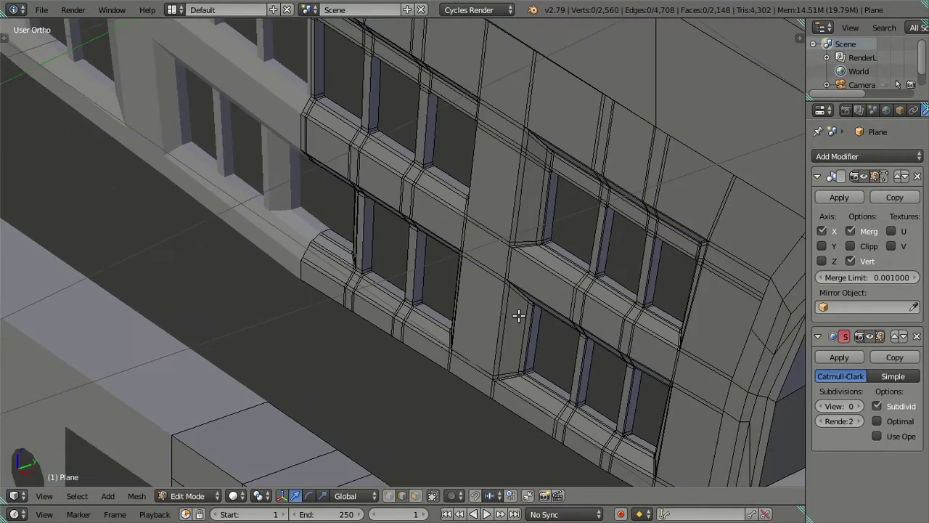
scroll(up, 3)
scroll(up, 3)
scroll(up, 3)
scroll(up, 3)
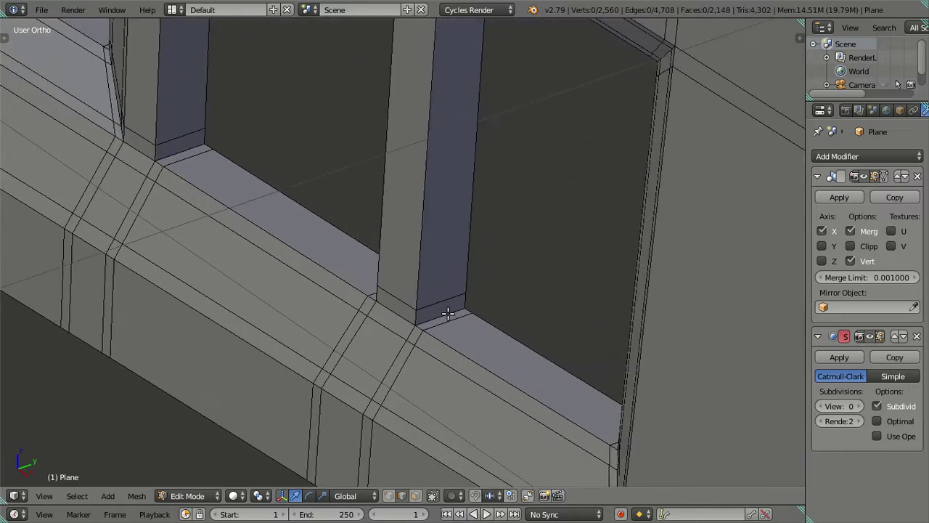
right_click(448, 313)
key(x)
click(442, 335)
Add a single edge loop along the window sill
key(ctrl+r)
click(188, 154)
click(186, 170)
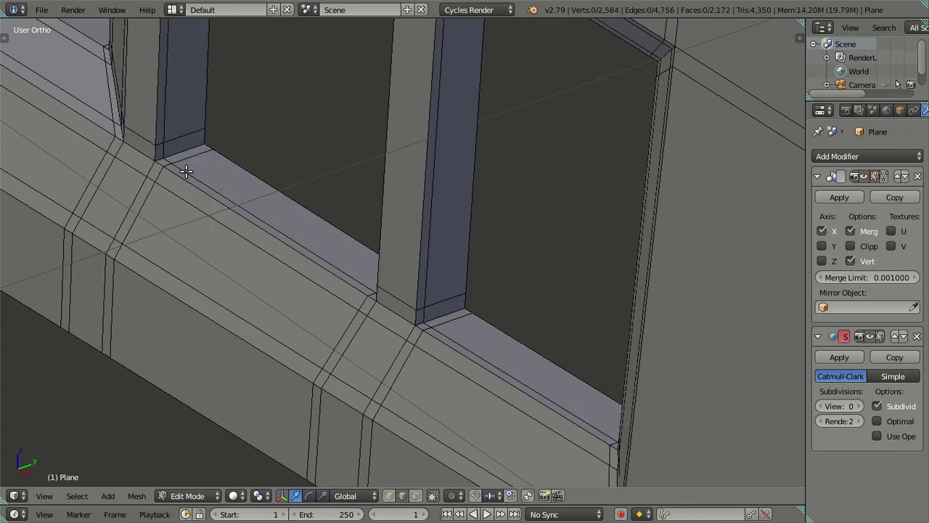
scroll(down, 3)
scroll(up, 3)
scroll(up, 3)
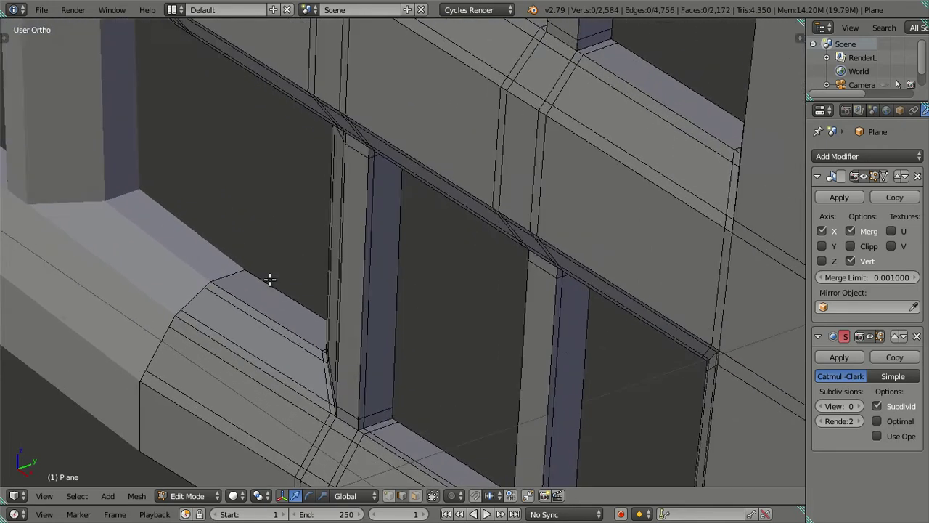
scroll(up, 3)
scroll(up, 3)
Cut five loops along the sill, then dissolve them
key(ctrl+r)
scroll(up, 3)
click(299, 306)
right_click(299, 306)
key(x)
click(299, 313)
drag(299, 313, 421, 359)
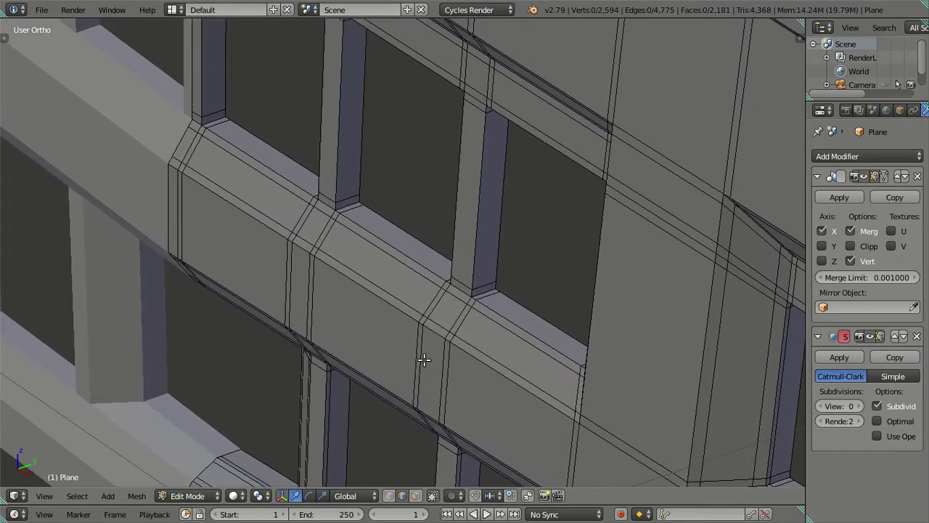
scroll(up, 3)
Cut loops around the post and sill, then dissolve them
key(ctrl+r)
click(556, 326)
right_click(556, 326)
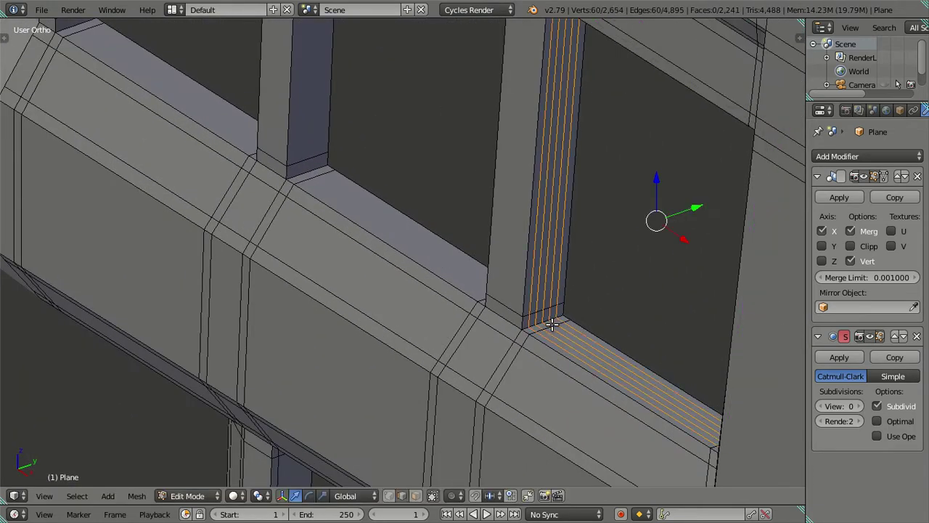
key(x)
click(544, 337)
scroll(up, 3)
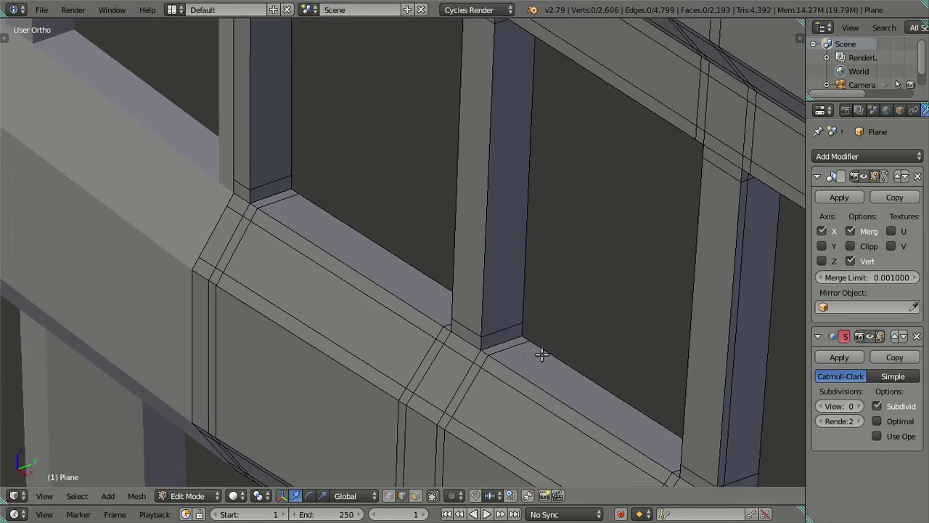
scroll(up, 3)
Make two more loop cuts across the post and sill, dissolving each
key(ctrl+r)
click(524, 355)
right_click(520, 361)
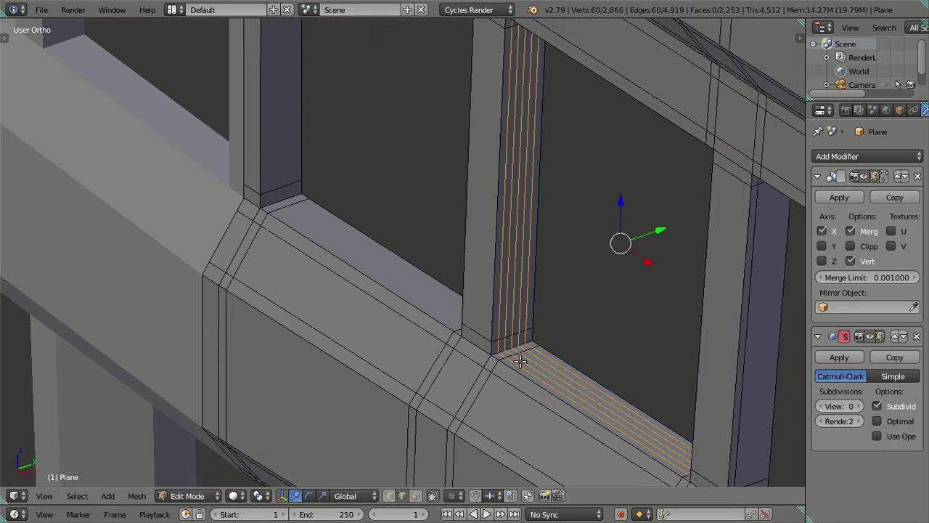
key(x)
click(514, 359)
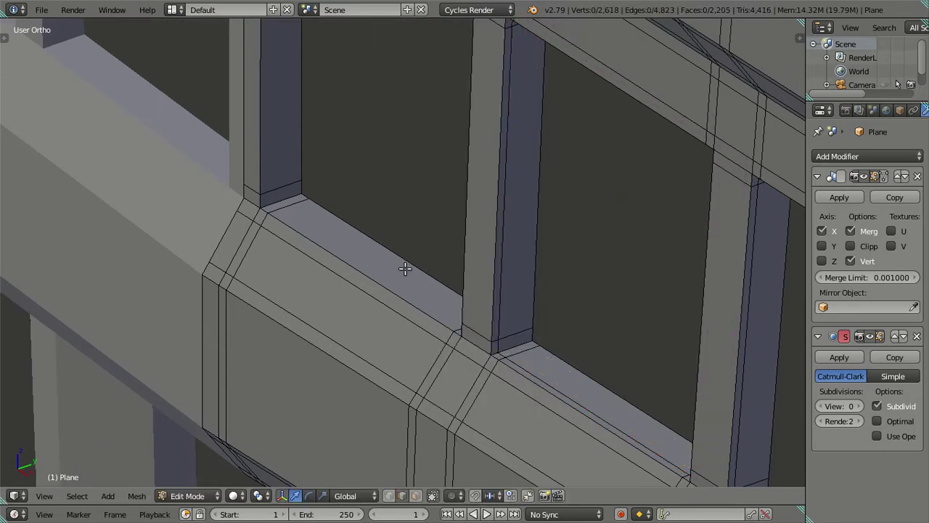
scroll(down, 3)
key(ctrl+r)
click(517, 322)
right_click(516, 322)
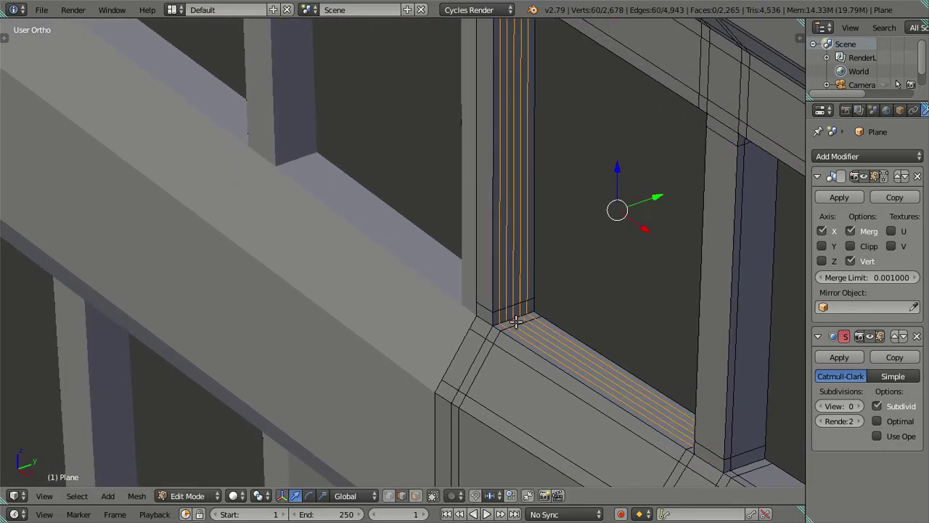
key(x)
click(514, 330)
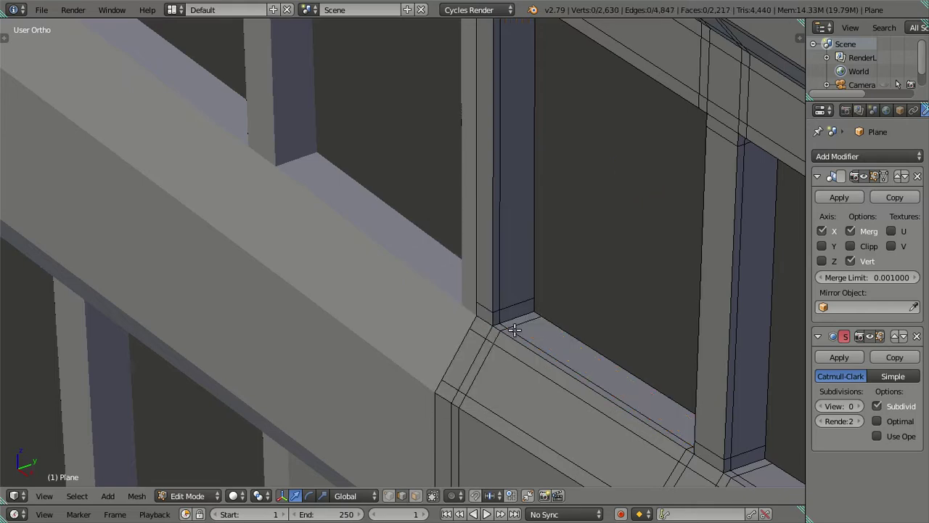
Return to Object Mode to preview the cab smoothed at viewport subdivision level 1
scroll(down, 3)
scroll(down, 3)
scroll(down, 3)
scroll(down, 3)
scroll(up, 3)
scroll(up, 3)
scroll(up, 3)
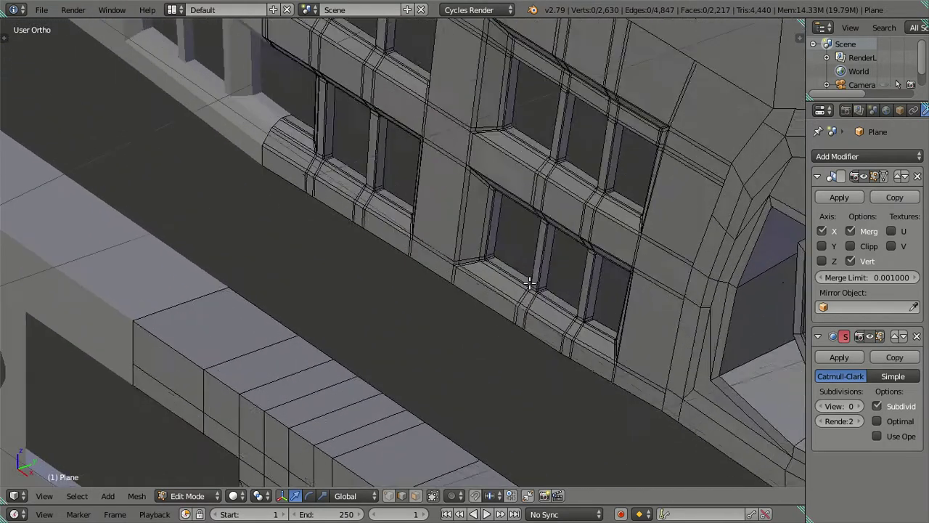
key(Tab)
scroll(down, 3)
Raise the smooth preview subdivision to level 2 and orbit around the rounded grille openings
click(857, 406)
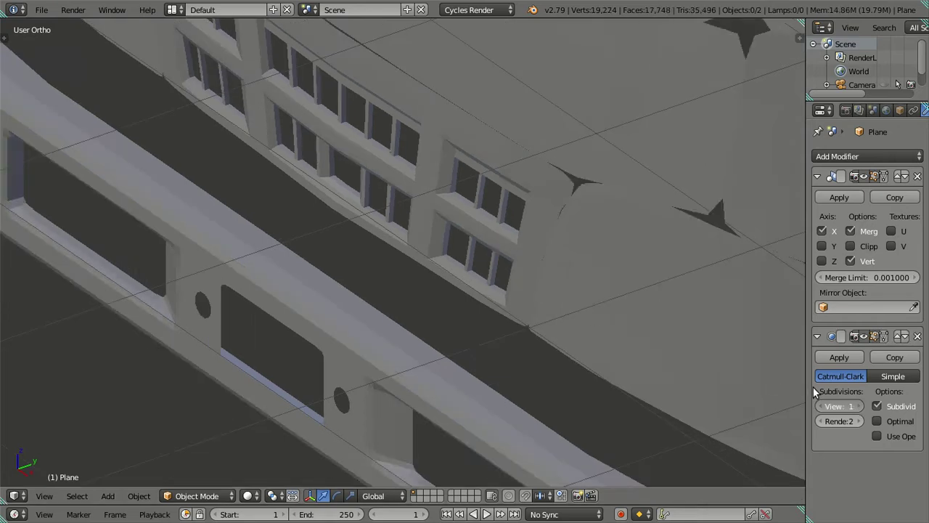
scroll(up, 3)
drag(491, 247, 520, 394)
scroll(down, 3)
scroll(down, 3)
scroll(up, 3)
drag(624, 396, 429, 359)
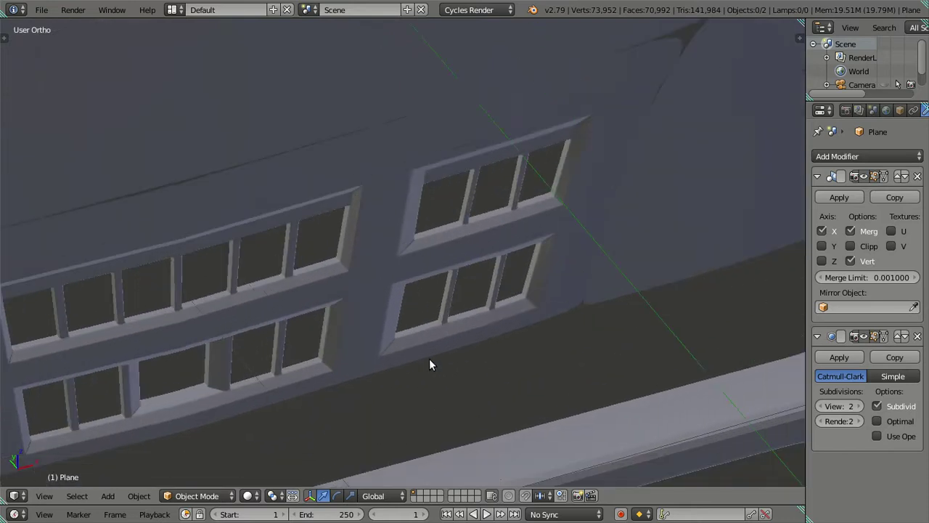
scroll(up, 3)
scroll(up, 3)
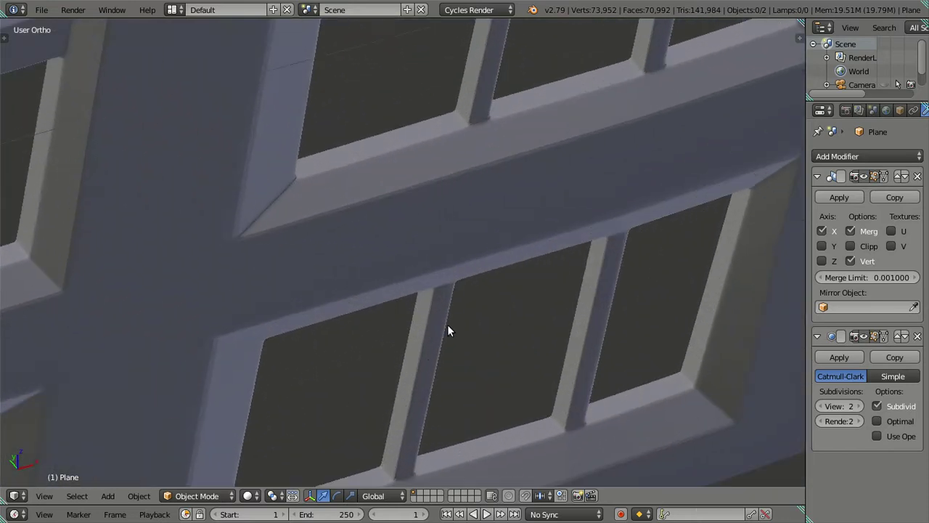
scroll(down, 3)
Line up a Front Ortho view of the bumper holes beside the EL badge
drag(451, 329, 487, 298)
scroll(up, 3)
scroll(up, 3)
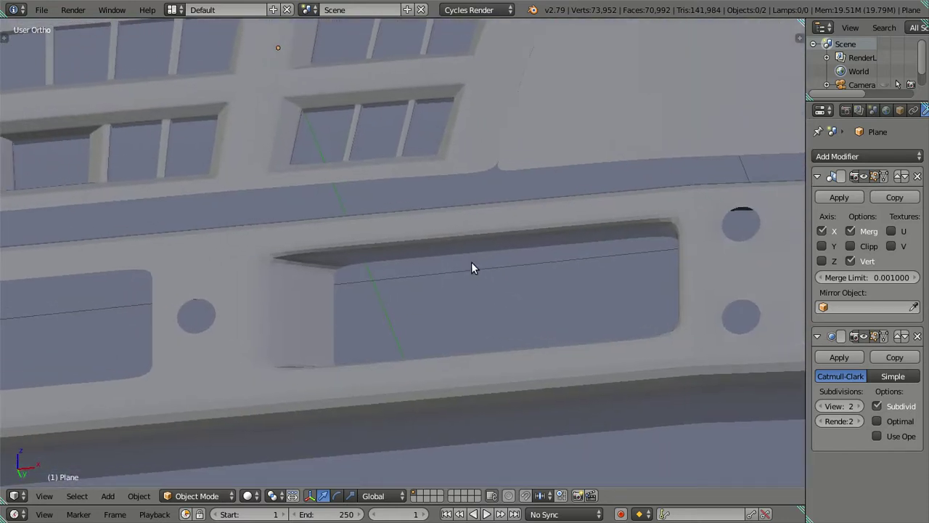
key(KP_1)
drag(520, 338, 420, 208)
Go back into Edit Mode and drop the viewport subdivision level to 0
scroll(up, 3)
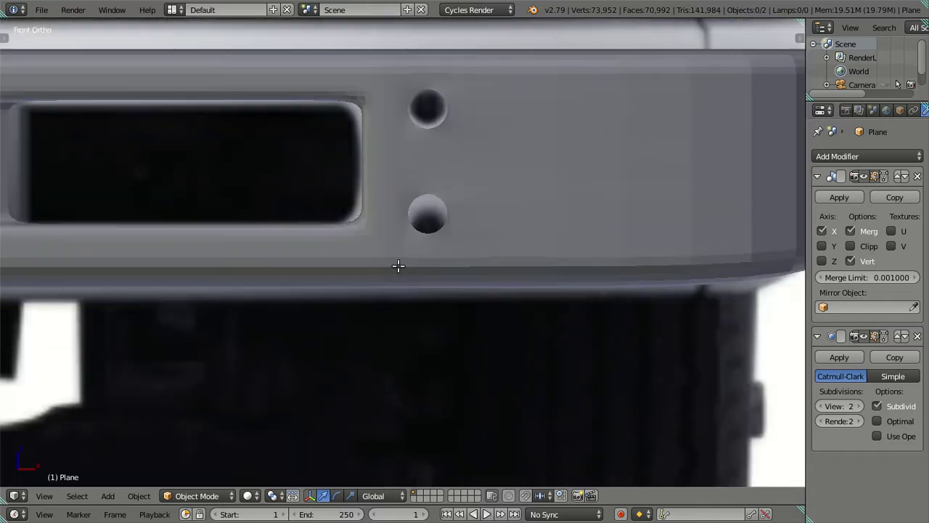
key(Tab)
click(822, 406)
click(822, 406)
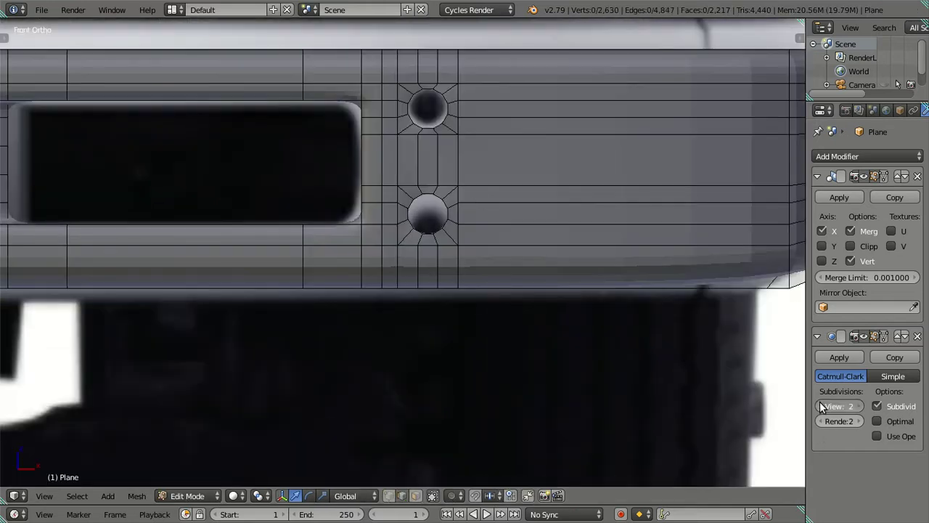
scroll(up, 3)
scroll(up, 3)
drag(487, 212, 494, 255)
Scale the top and bottom round hole loops up by 1.2 each
click(486, 135)
text(s1.2)
key(Return)
key(a)
click(503, 291)
text(s1.2)
key(Return)
scroll(down, 3)
key(a)
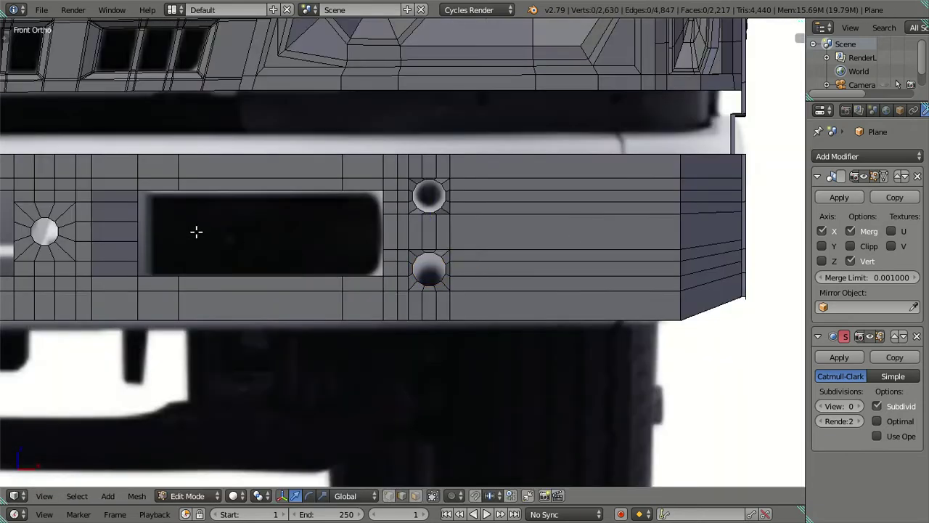
scroll(left, 3)
Scale the left bumper hole's edge loop up by 1.3
scroll(up, 3)
click(498, 231)
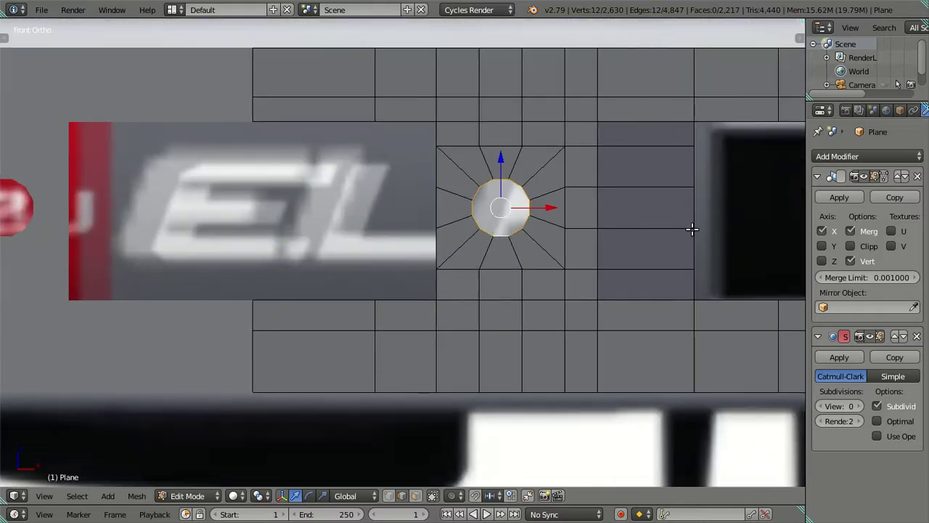
text(s1.3)
key(Return)
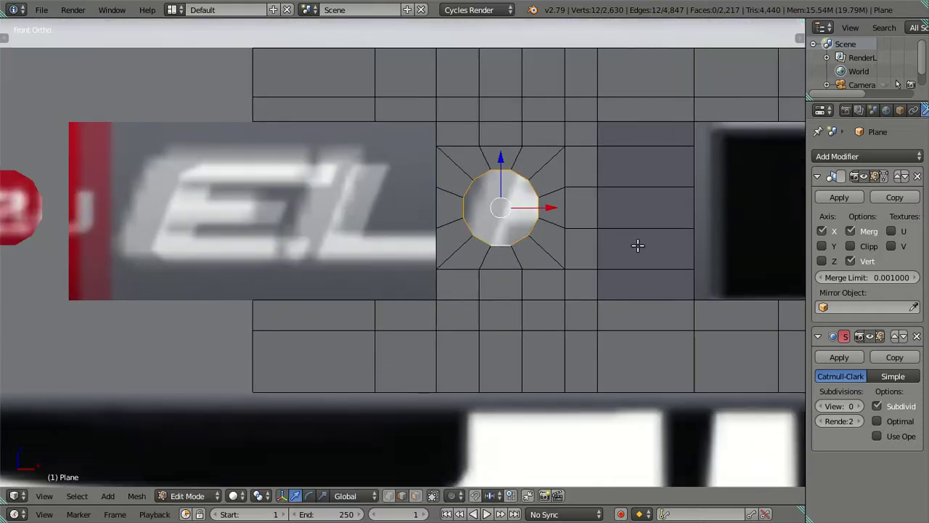
scroll(down, 3)
drag(651, 239, 485, 276)
scroll(up, 3)
key(a)
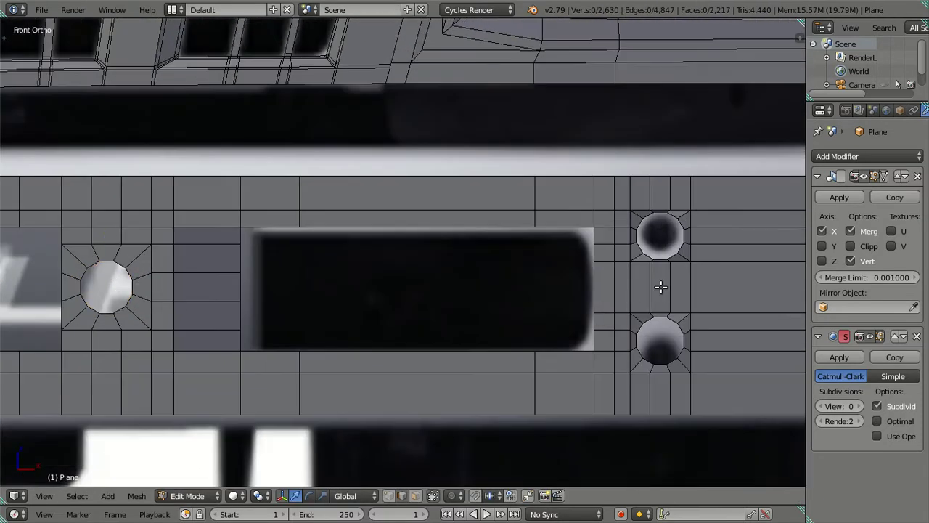
Extrude an inner ring shrunk to 0.75 in the upper and lower holes
drag(661, 287, 545, 271)
scroll(up, 3)
right_click(665, 240)
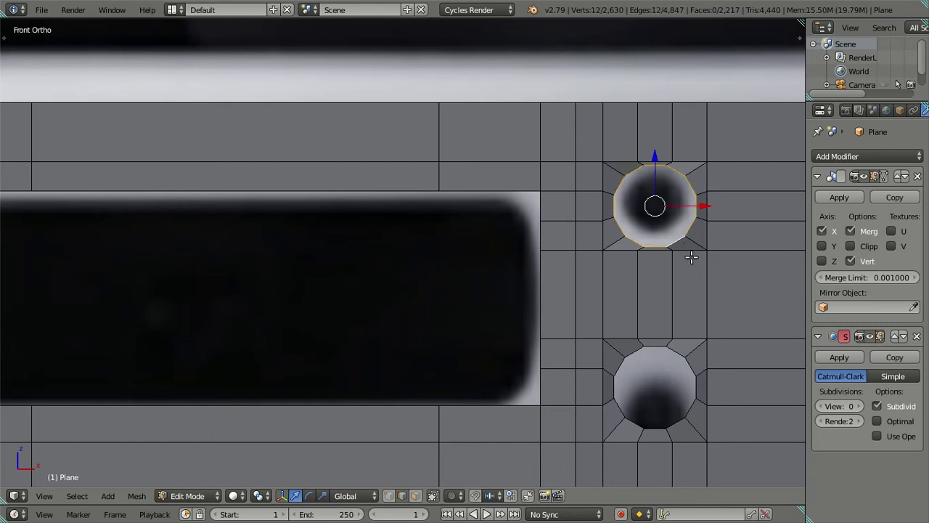
drag(754, 260, 619, 279)
text(es)
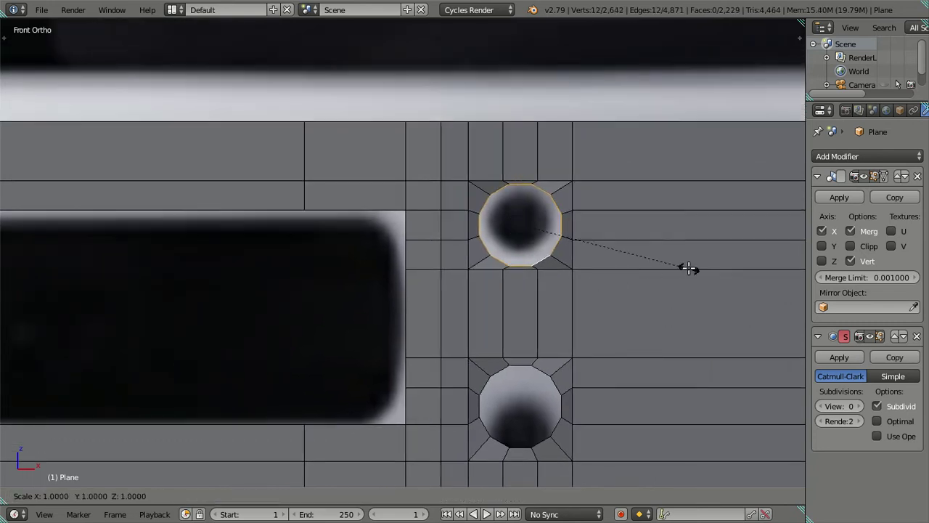
text(.75)
key(Return)
key(a)
right_click(553, 419)
text(es.75)
key(Return)
scroll(down, 3)
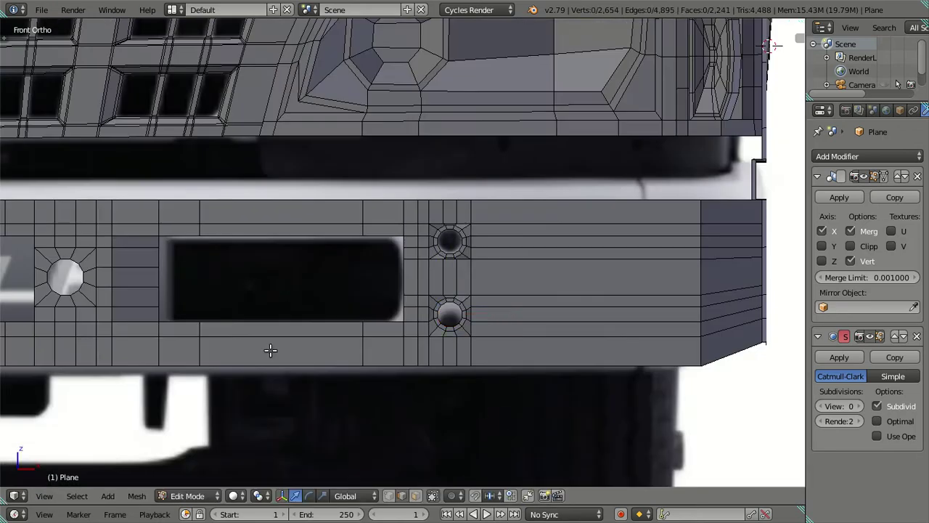
scroll(left, 3)
scroll(up, 3)
Extrude an inner ring shrunk to 0.75 in the left chrome hole
right_click(336, 276)
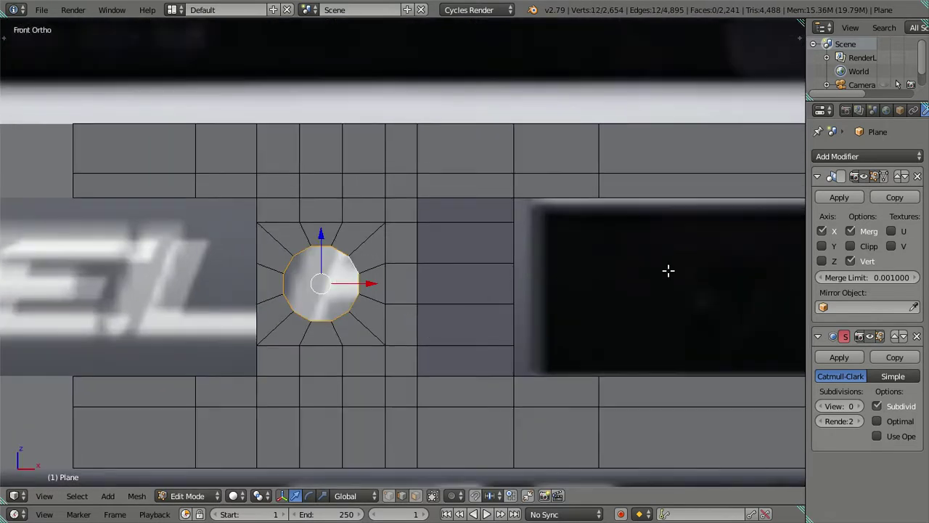
text(es.7)
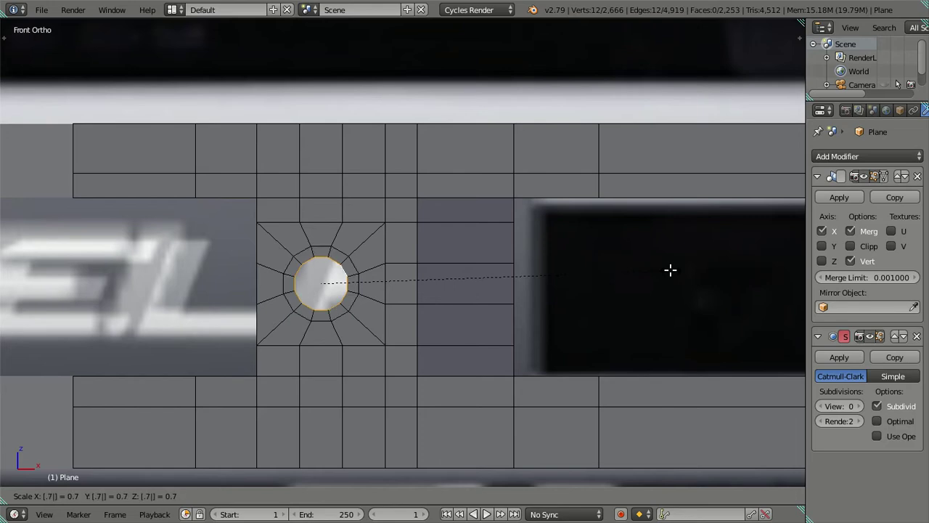
text(5)
key(Return)
scroll(down, 3)
scroll(down, 3)
scroll(right, 3)
scroll(up, 3)
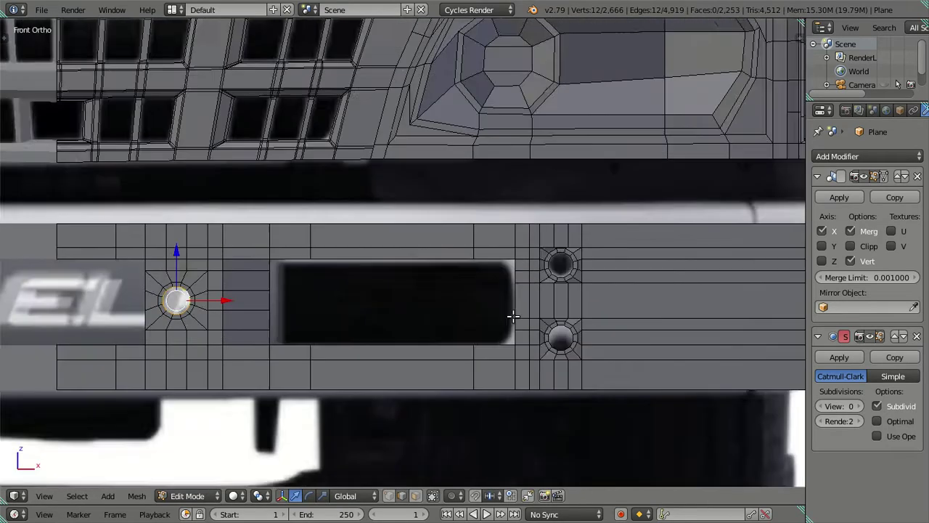
scroll(up, 3)
Select both right-hand hole rings and view them at an angle
right_click(616, 284)
right_click(633, 372)
scroll(down, 3)
drag(668, 338, 247, 349)
scroll(up, 3)
scroll(up, 3)
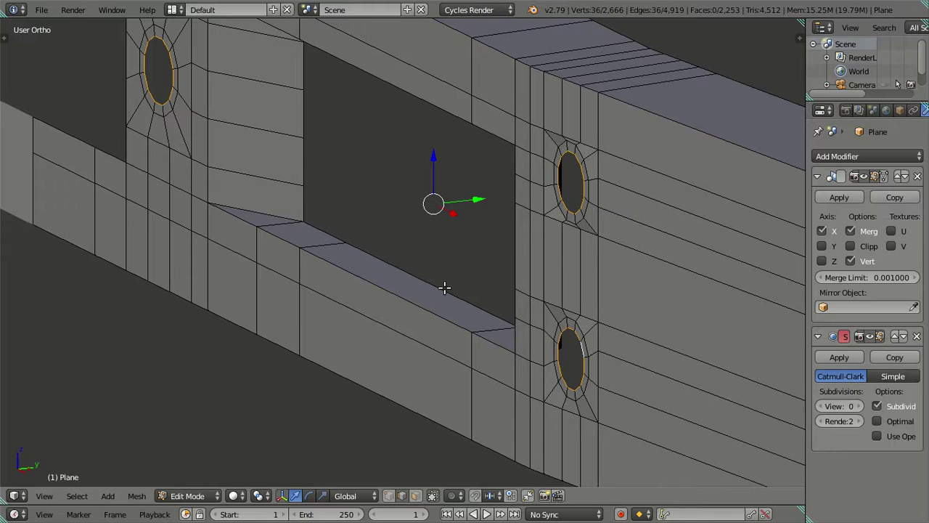
scroll(up, 3)
drag(477, 247, 306, 310)
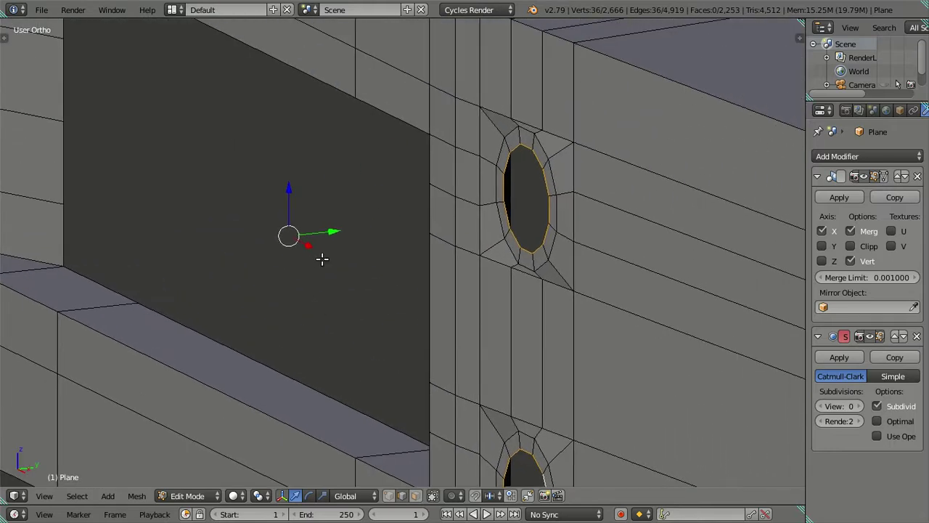
scroll(down, 3)
Reselect the rings of the upper and lower right-hand holes together
key(a)
scroll(up, 3)
drag(494, 266, 480, 210)
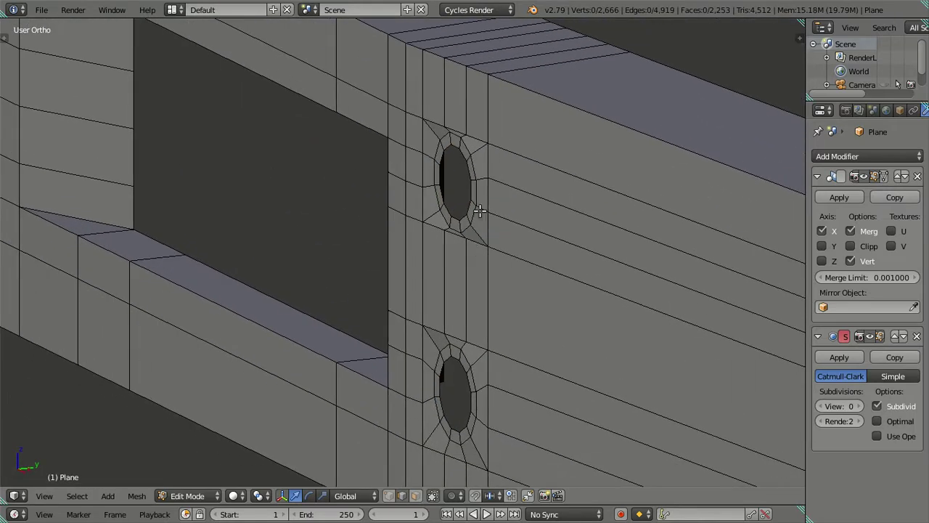
right_click(480, 194)
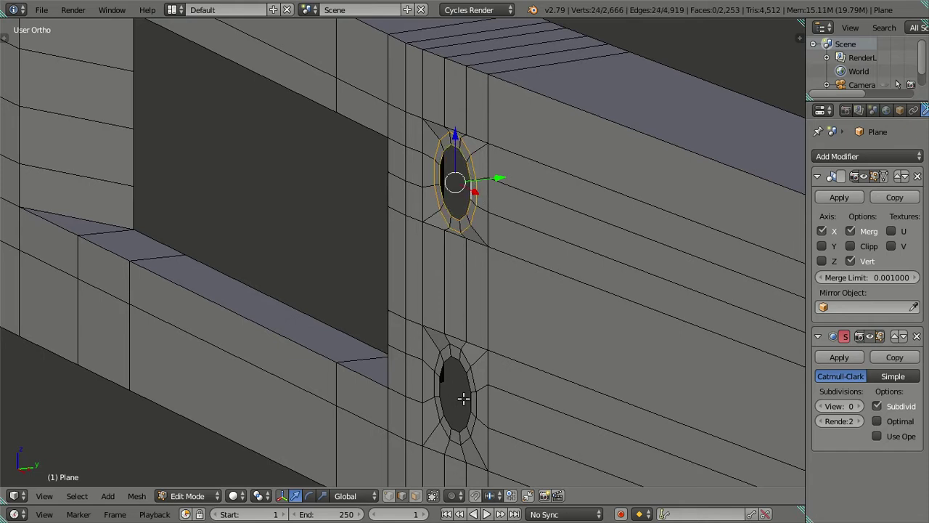
right_click(477, 402)
scroll(down, 3)
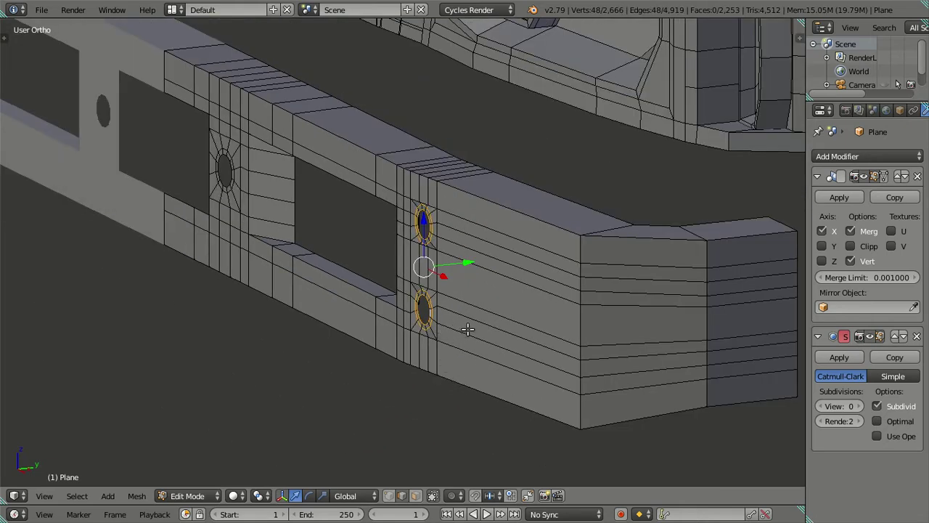
Switch to Top Ortho and zoom in close on the selected hole rings
key(KP_7)
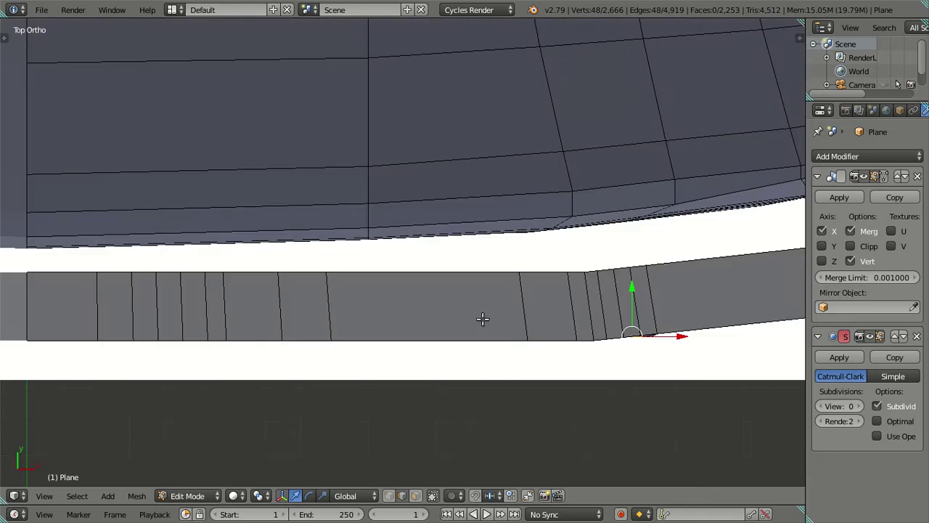
scroll(up, 3)
scroll(up, 3)
scroll(up, 3)
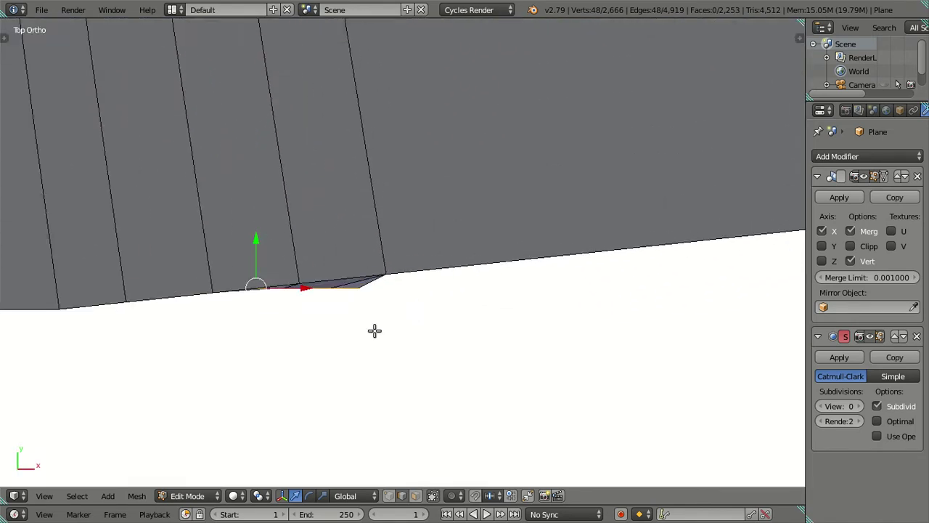
scroll(up, 3)
scroll(up, 3)
scroll(up, 3)
scroll(up, 3)
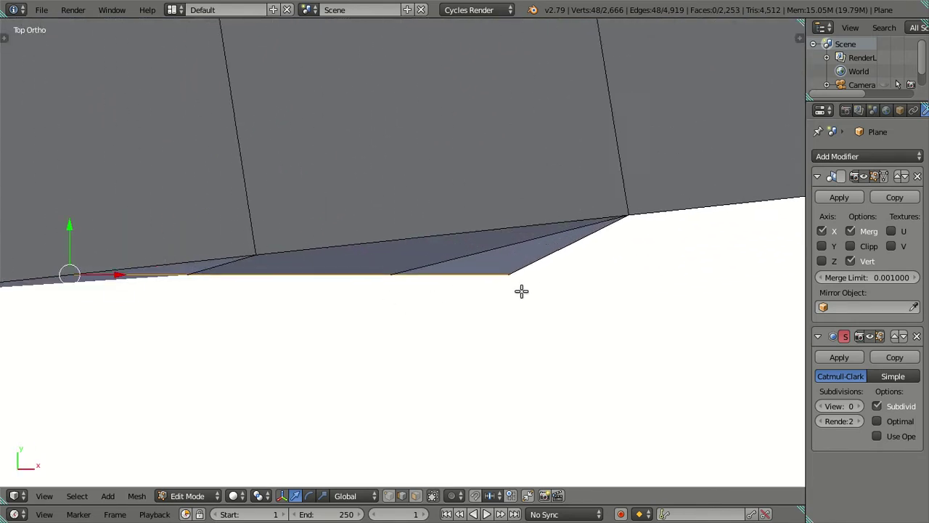
scroll(up, 3)
scroll(up, 3)
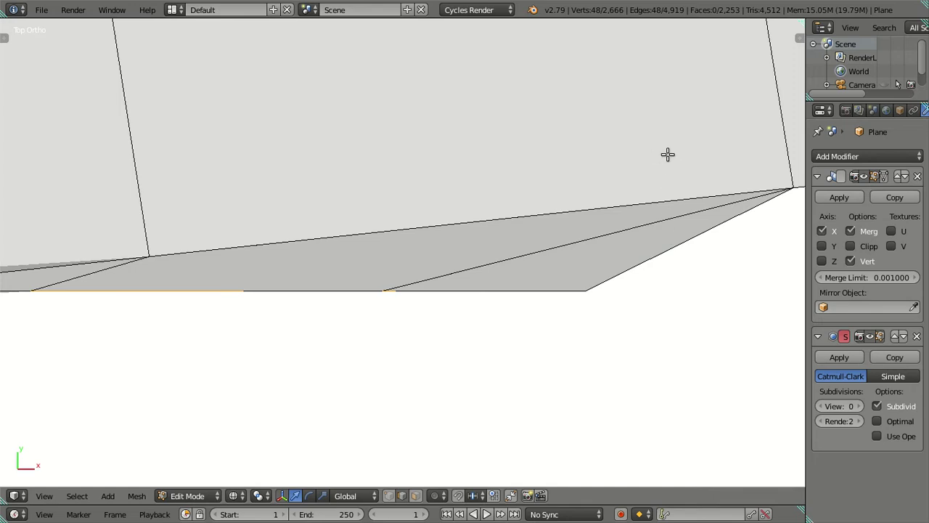
key(s)
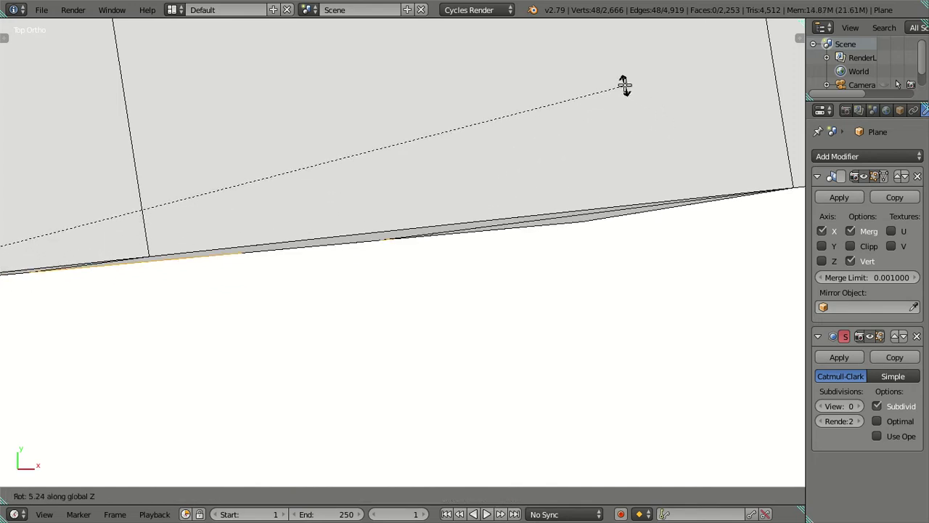
key(Escape)
key(z)
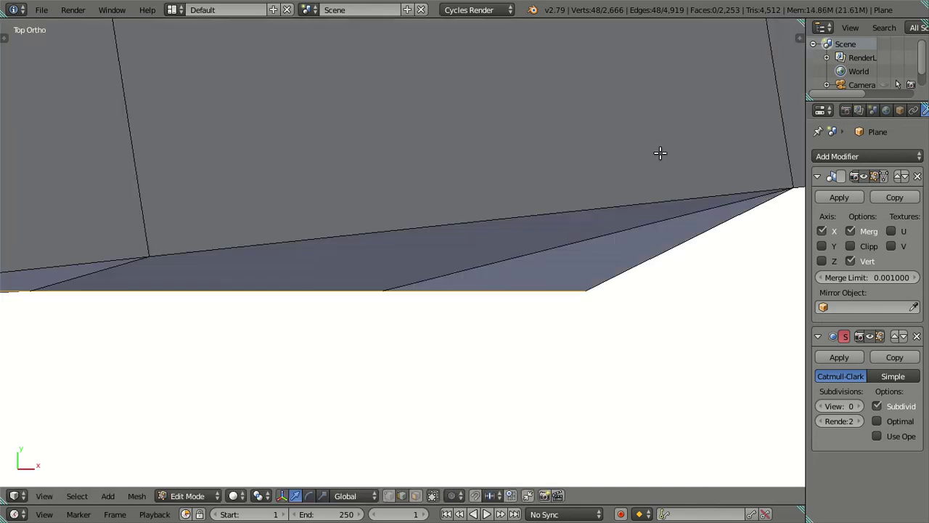
key(z)
Rotate the two hole rings about 6.1° around the global Z axis
key(r)
key(z)
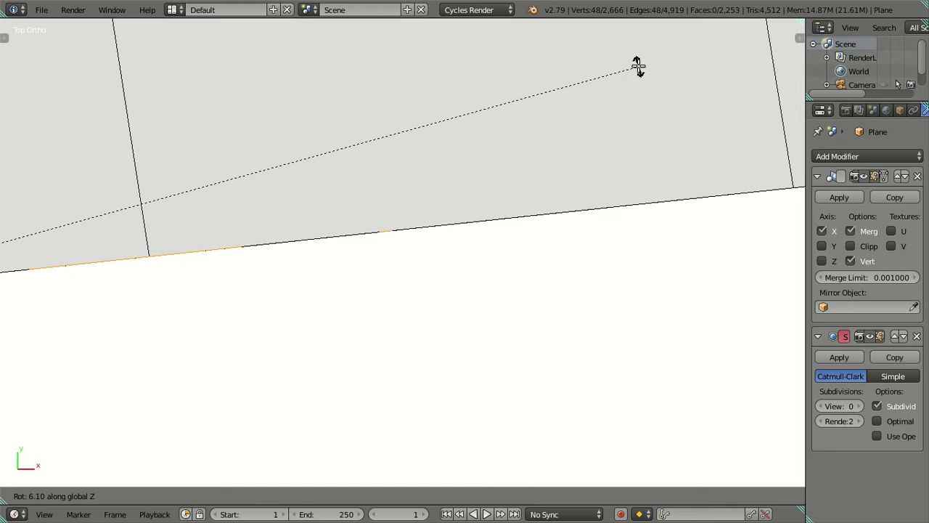
click(637, 66)
scroll(down, 3)
scroll(down, 3)
scroll(up, 3)
scroll(up, 3)
scroll(down, 3)
scroll(down, 3)
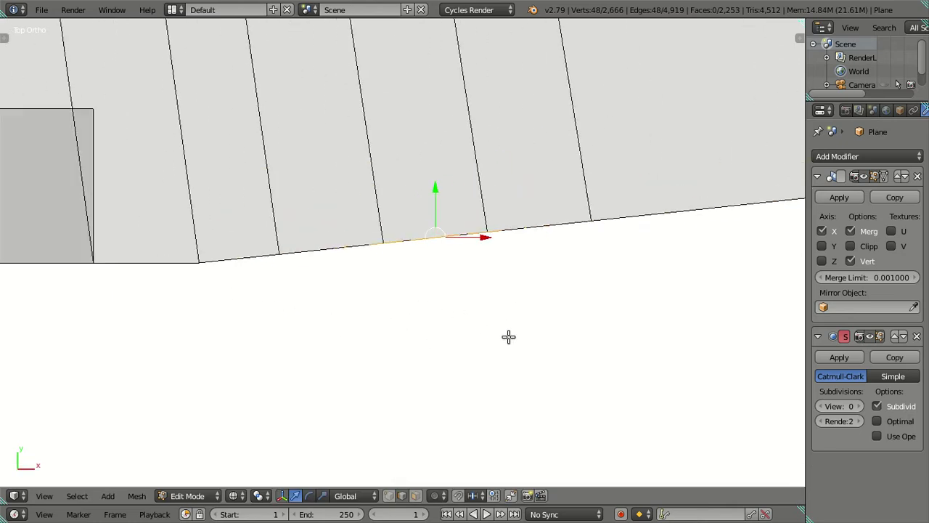
scroll(down, 3)
key(z)
drag(496, 322, 431, 317)
Return to solid shading and shrink both bolt-hole rings slightly
scroll(down, 3)
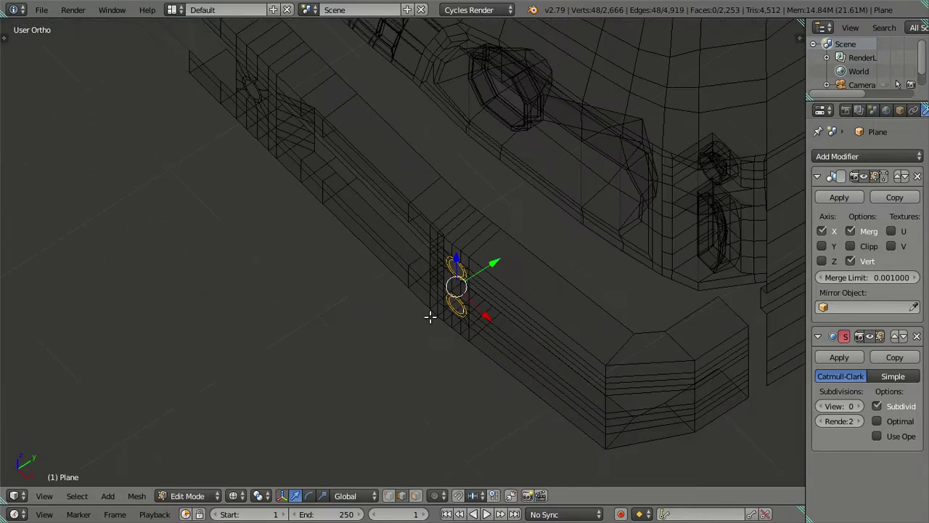
scroll(up, 3)
scroll(up, 3)
key(z)
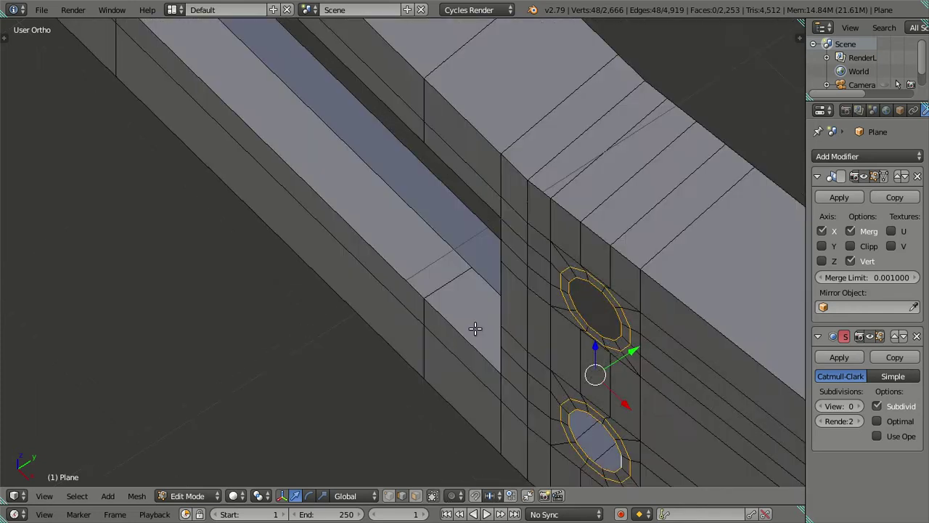
scroll(down, 3)
key(ctrl+z)
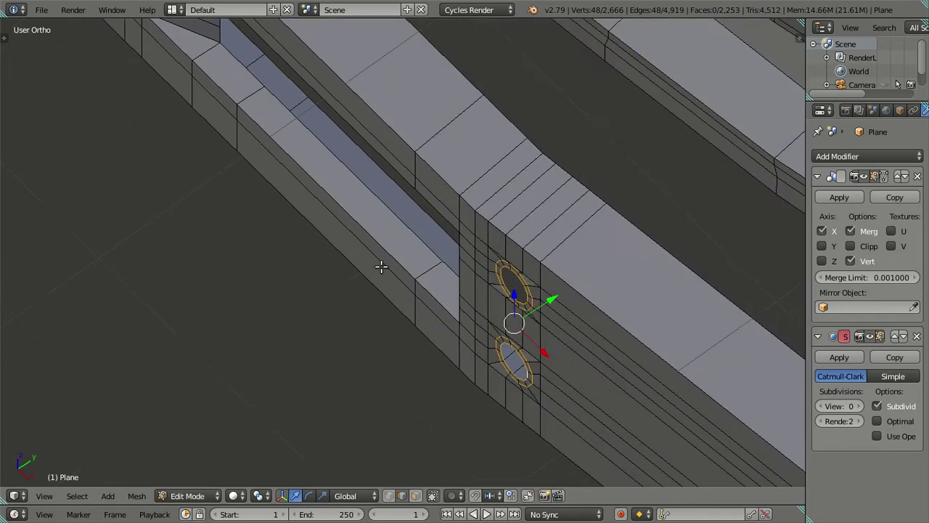
scroll(down, 3)
scroll(up, 3)
scroll(up, 3)
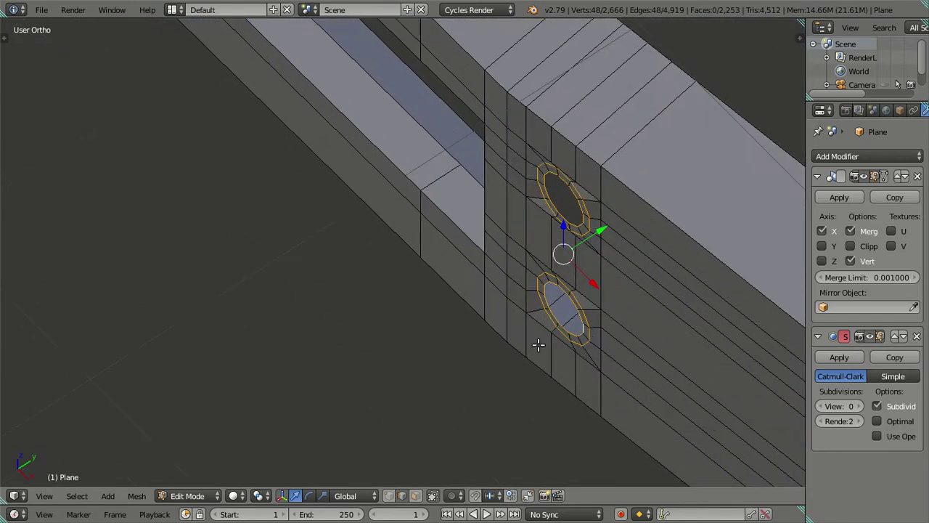
scroll(up, 3)
Select the inner rim loops of the lower, upper and third bolt holes
key(a)
right_click(666, 354)
scroll(down, 3)
right_click(527, 213)
drag(509, 213, 538, 375)
scroll(up, 3)
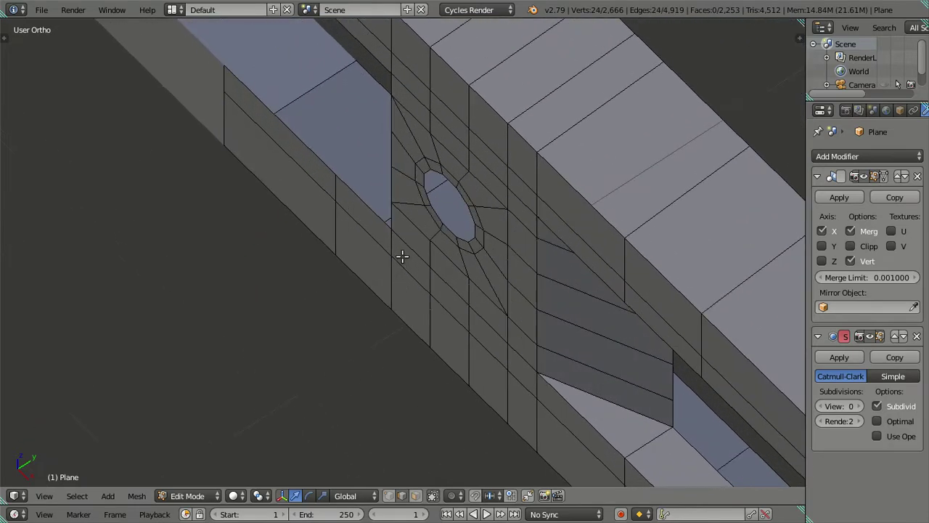
right_click(456, 218)
Orbit around to check the selected rim loops from the side
scroll(down, 3)
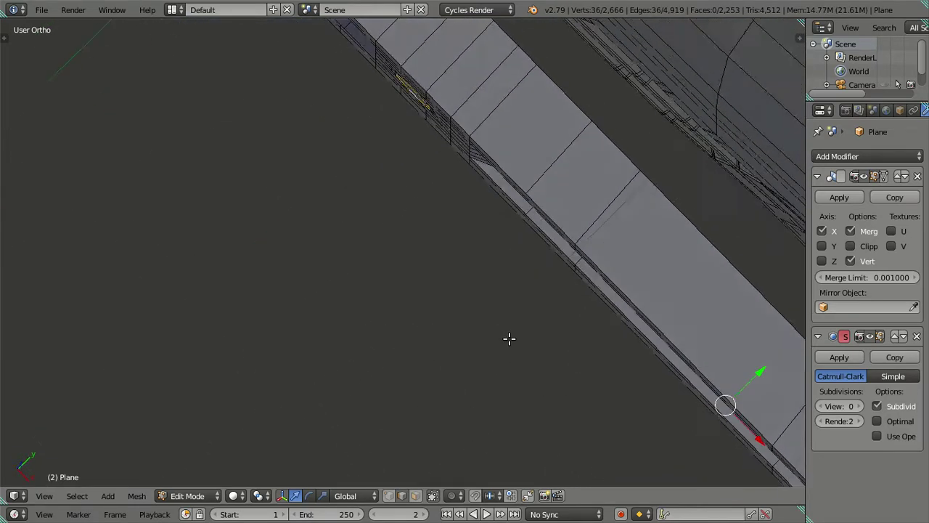
drag(498, 305, 467, 292)
scroll(down, 3)
drag(562, 392, 553, 320)
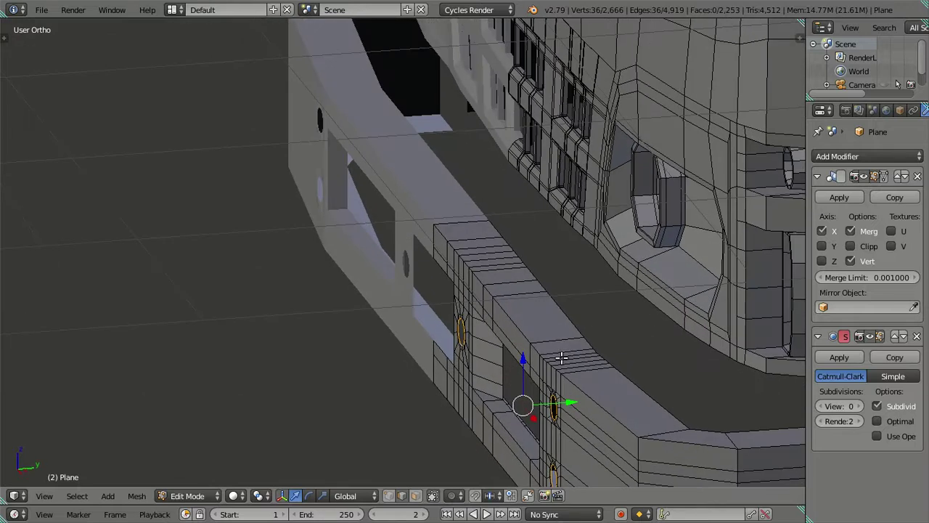
scroll(up, 3)
scroll(up, 3)
scroll(up, 3)
drag(413, 259, 407, 375)
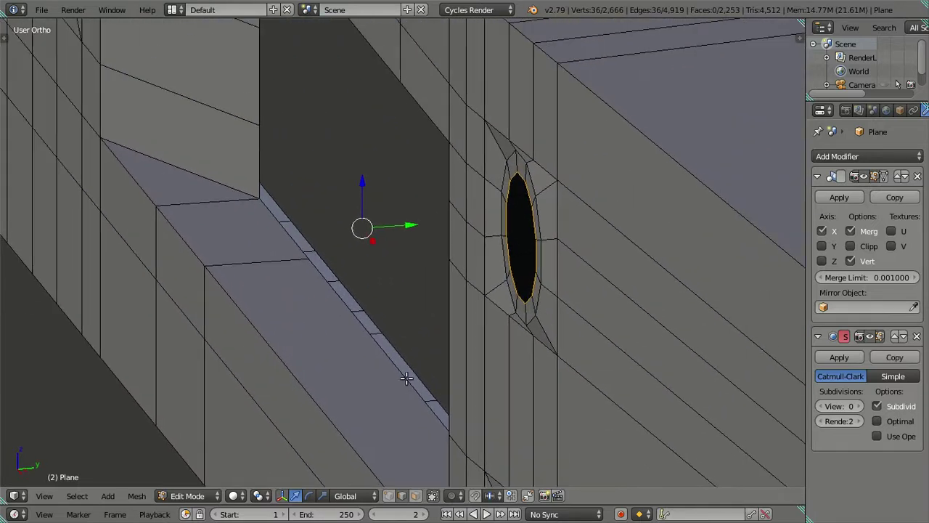
Move the bolt-hole rims 0.005 along Y, discarding an initial 0.05 attempt
key(g)
key(y)
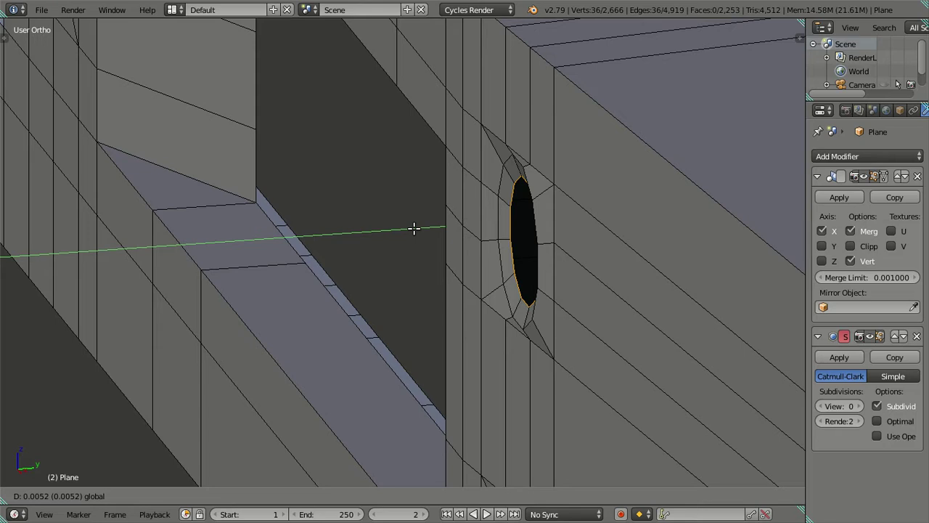
text(.05)
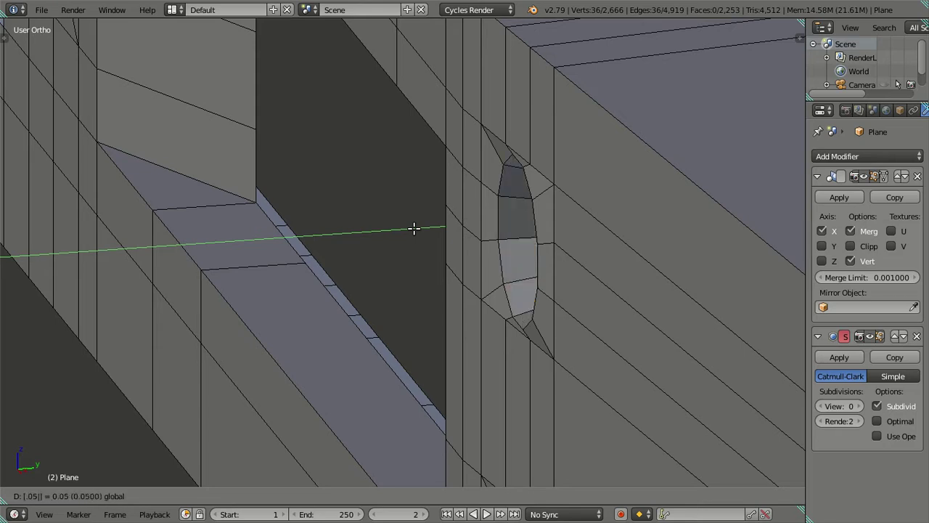
key(Escape)
drag(405, 229, 417, 230)
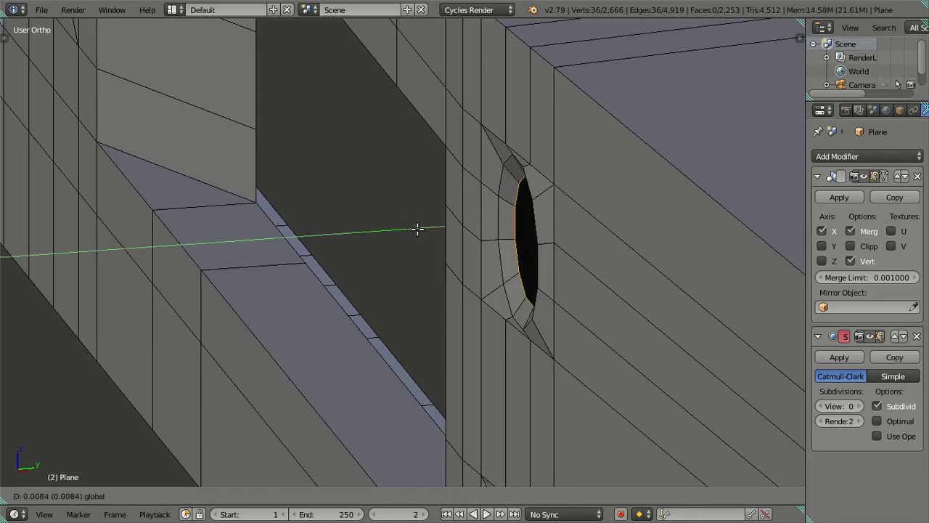
text(.005)
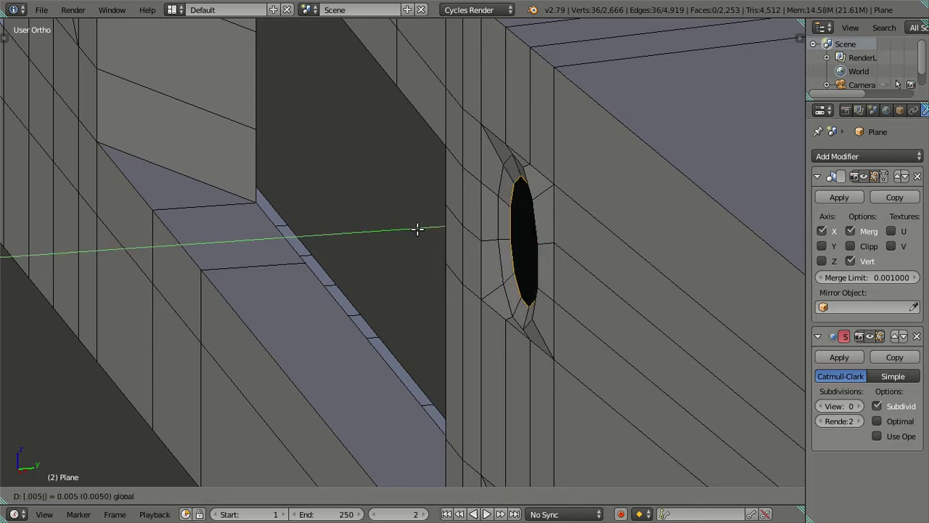
key(Return)
scroll(down, 3)
drag(424, 282, 448, 276)
In Object Mode, set the Subdivision Surface viewport level to 2 and inspect the smoothed beam
key(Tab)
scroll(down, 3)
click(840, 406)
text(2)
key(Return)
drag(674, 322, 667, 330)
Return to Edit Mode, set viewport subdivisions back to 0, and reselect the hole rims
key(Tab)
click(839, 406)
text(0)
key(Return)
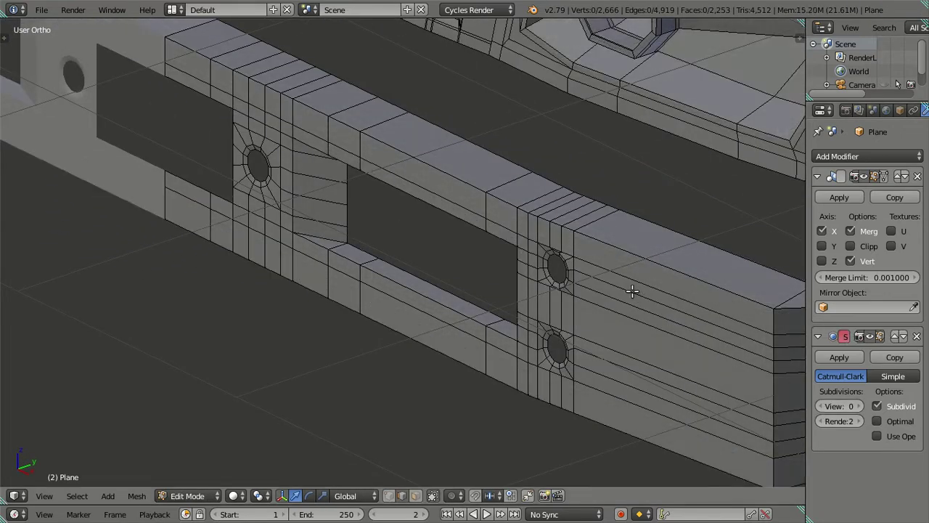
key(ctrl+z)
drag(630, 291, 396, 298)
scroll(up, 3)
Push the hole rims further inward along Y, then view the grille in Object Mode
key(g)
key(y)
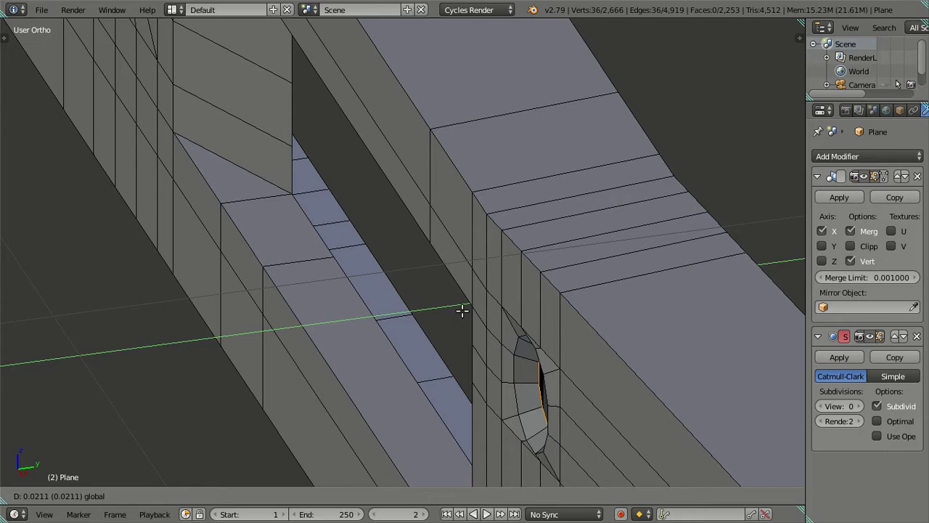
click(461, 312)
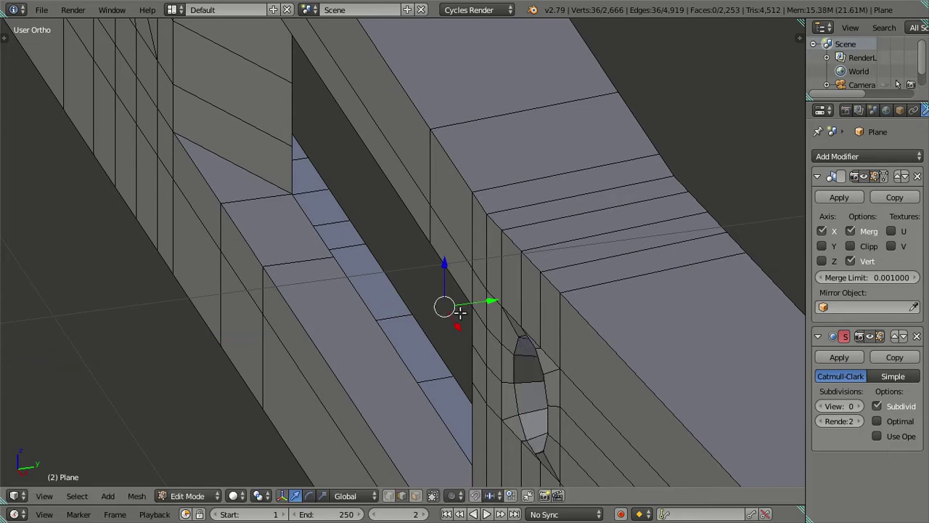
scroll(down, 3)
drag(401, 280, 520, 304)
key(Tab)
Raise viewport subdivisions to 2 to preview the smoothed holes, then lower back to 0
click(858, 406)
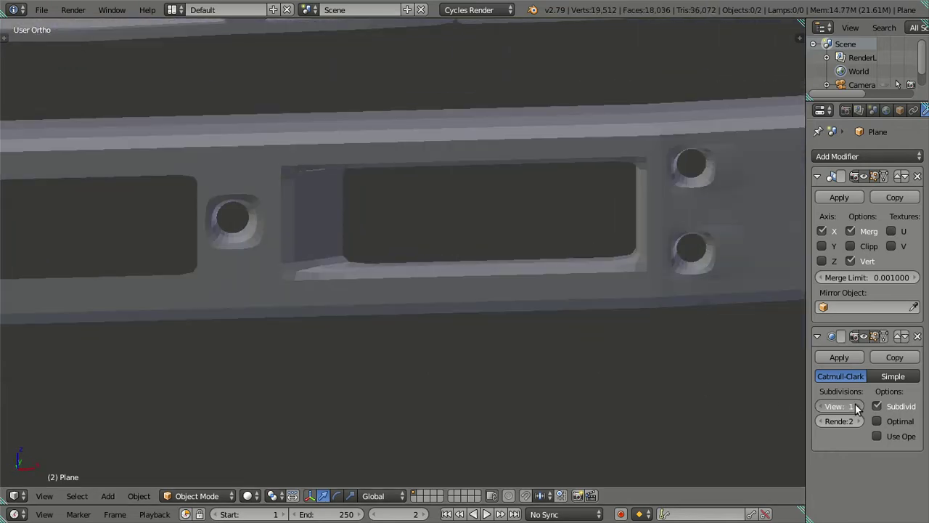
click(858, 406)
click(820, 406)
click(820, 406)
Back in Edit Mode, view the opening from above and start moving the hole rims along Y
drag(551, 304, 474, 314)
key(Tab)
scroll(up, 3)
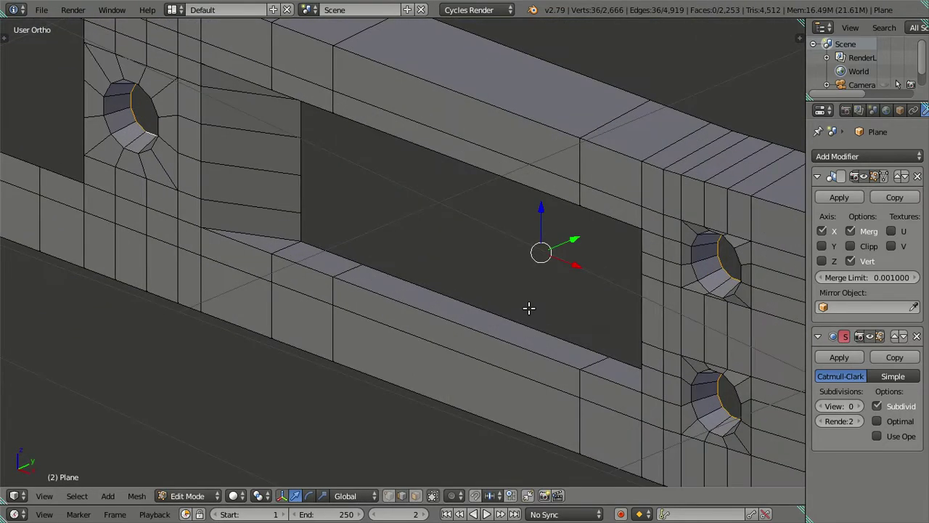
drag(533, 307, 422, 186)
key(g)
key(y)
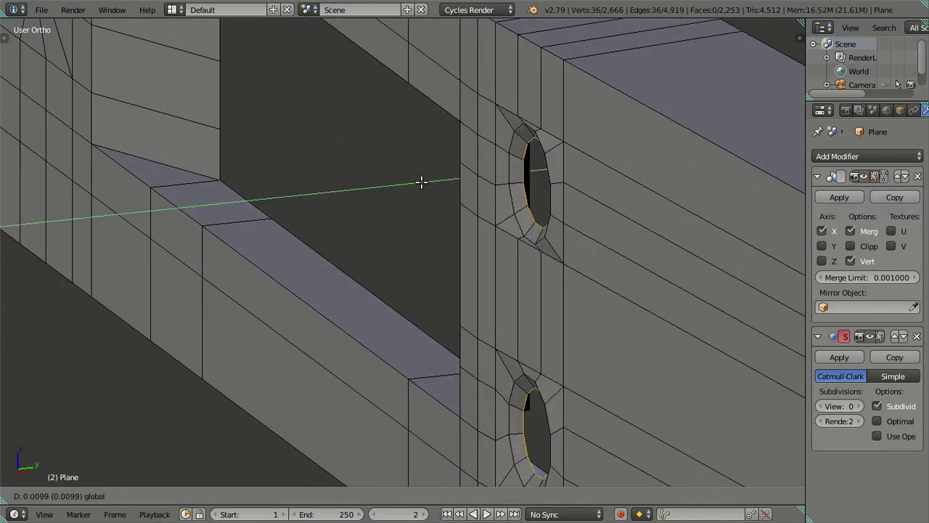
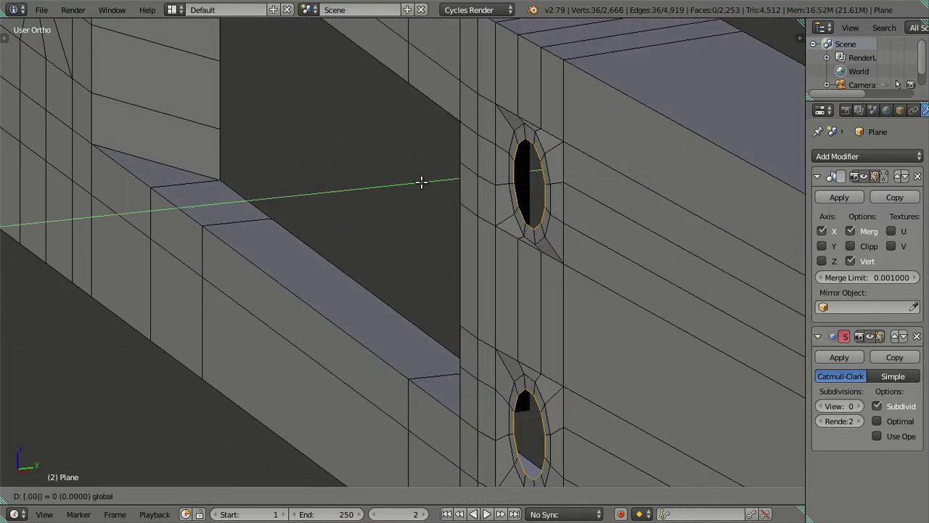
Finish the previous move, then select the edge loops around both bumper holes
click(421, 183)
key(a)
right_click(520, 202)
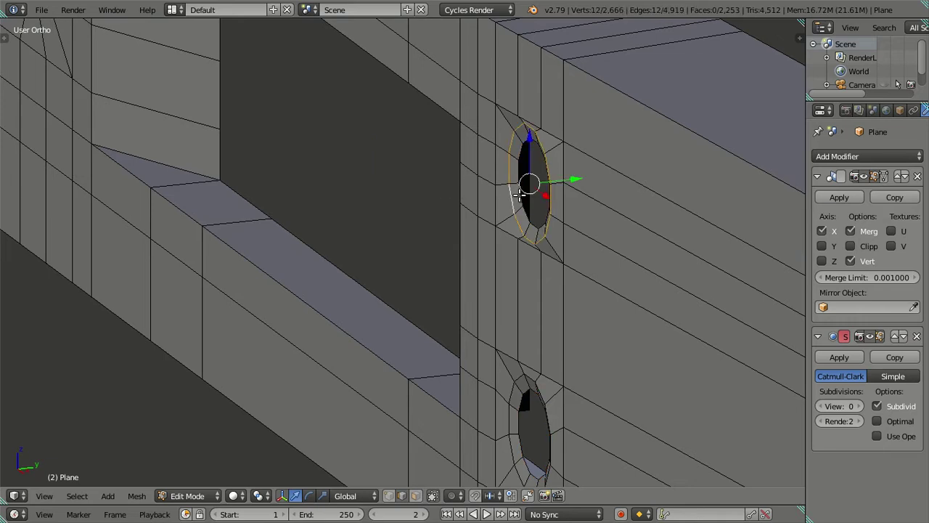
drag(520, 202, 523, 244)
right_click(532, 243)
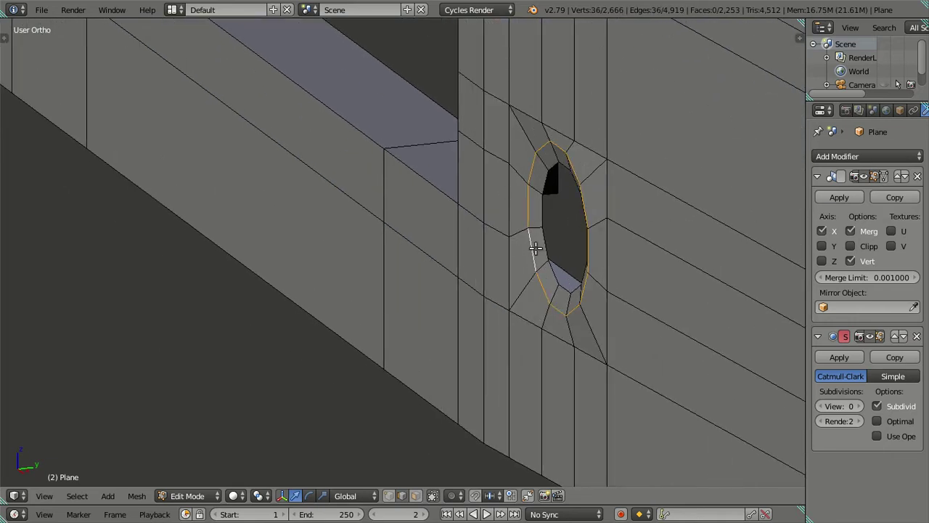
scroll(down, 3)
scroll(up, 3)
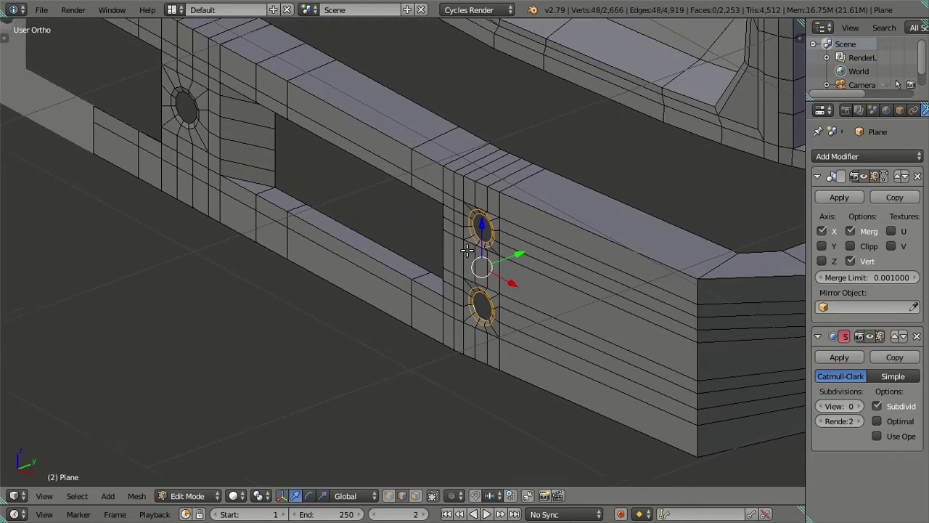
scroll(up, 3)
scroll(up, 3)
scroll(down, 3)
drag(328, 238, 450, 298)
scroll(up, 3)
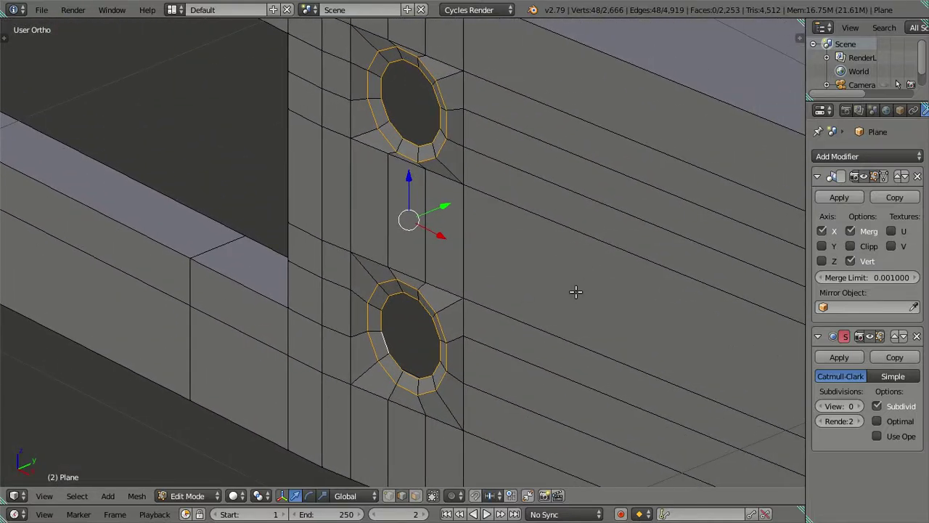
Rotate the two hole loops 6° around the Z axis
key(r)
key(z)
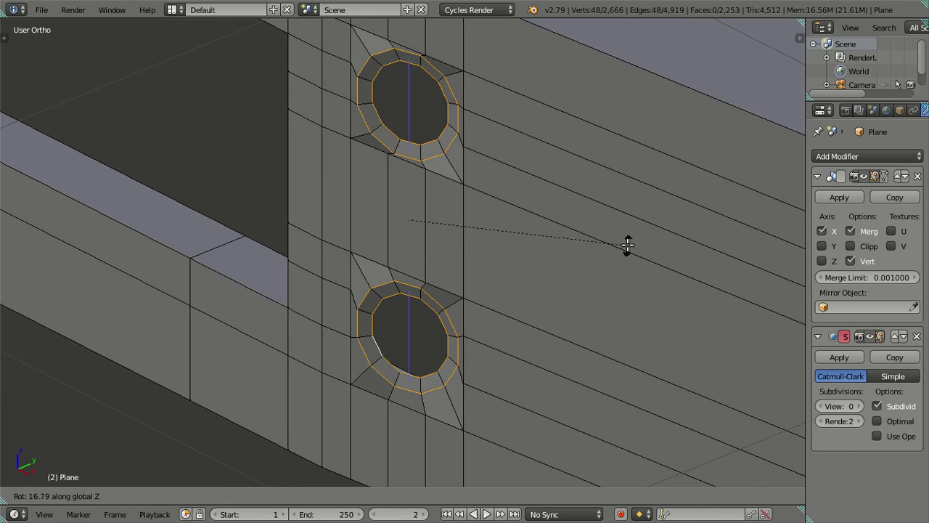
text(6)
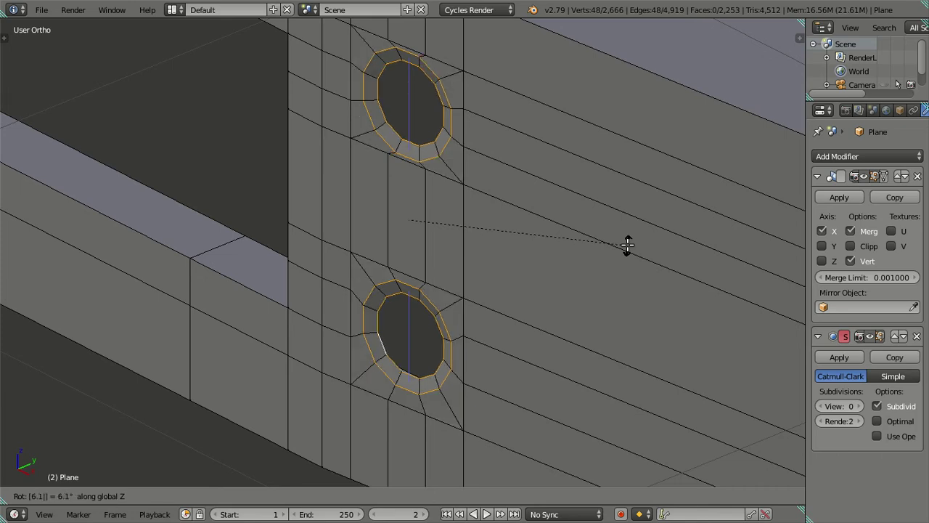
key(Return)
key(KP_7)
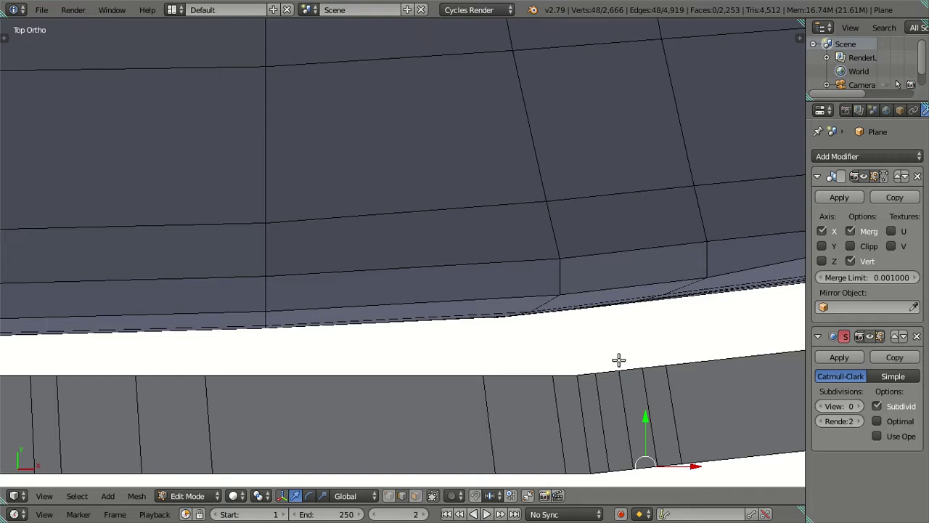
Inspect the tilted holes from the top view and a low angle along the bumper
drag(619, 360, 392, 172)
scroll(up, 3)
key(t)
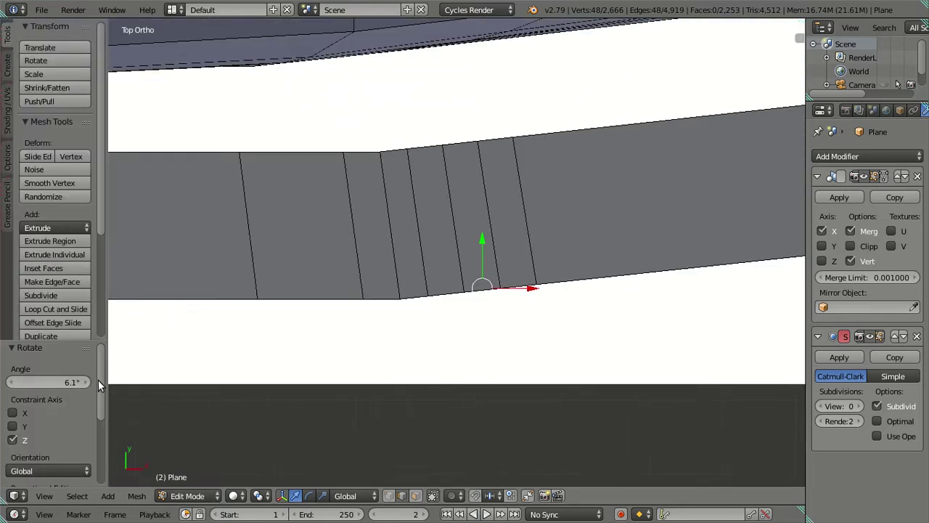
key(t)
scroll(down, 3)
drag(483, 297, 451, 353)
scroll(up, 3)
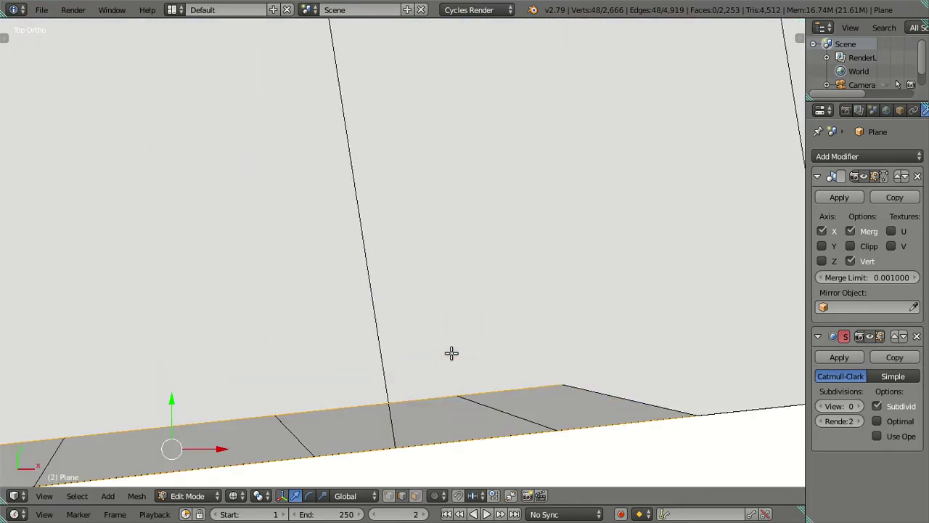
scroll(down, 3)
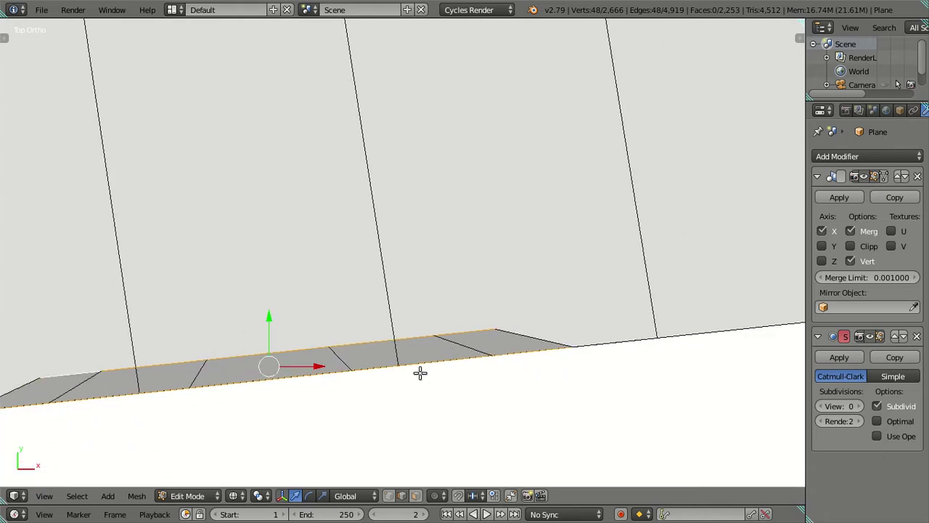
scroll(down, 3)
Deselect everything and exit Edit Mode back to the whole object
key(a)
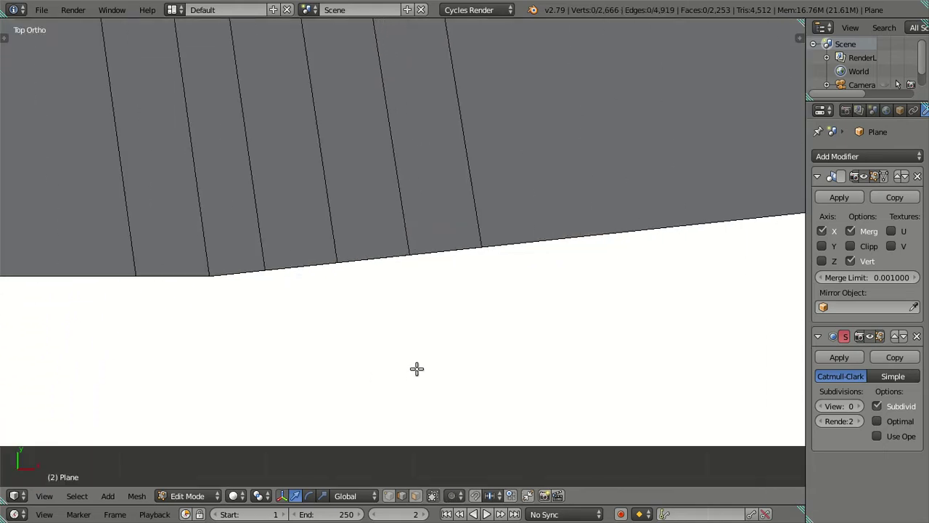
drag(417, 369, 580, 236)
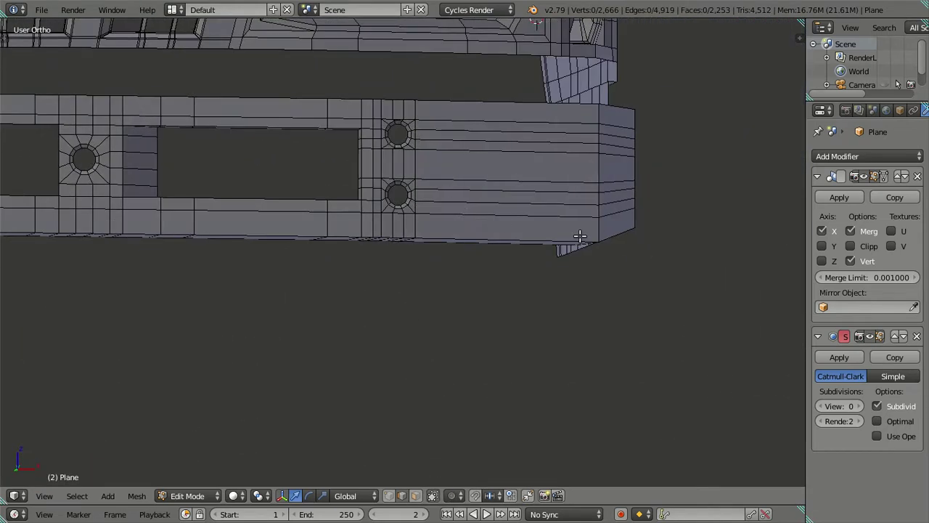
key(Tab)
Preview the truck front with Subdivision Surface viewport level 2
click(859, 406)
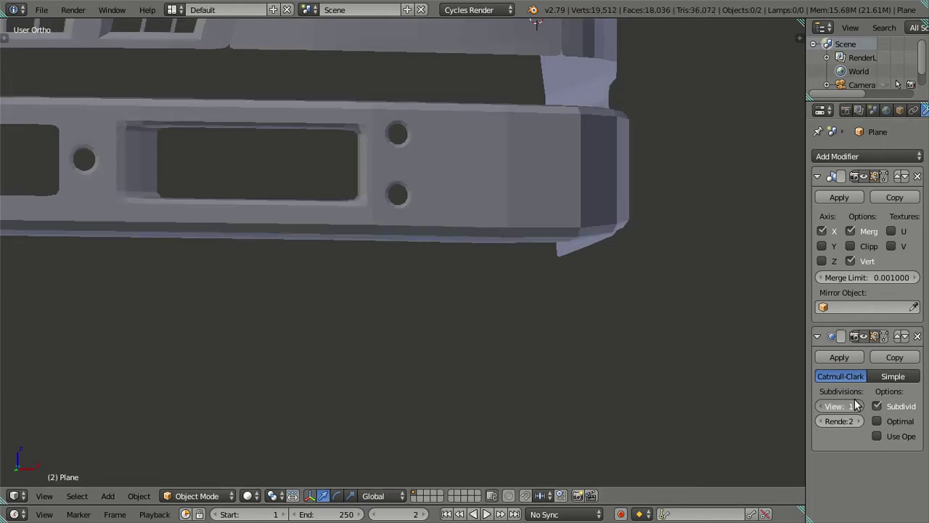
click(859, 406)
drag(438, 236, 491, 234)
scroll(down, 3)
drag(494, 191, 502, 303)
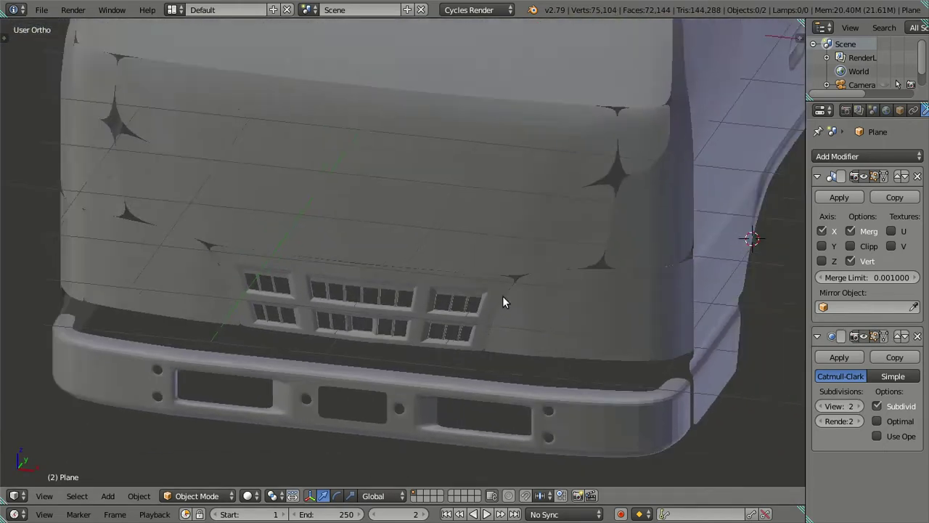
scroll(down, 3)
Reset viewport subdivision to 0 and resume mesh editing in front view
click(820, 406)
scroll(up, 3)
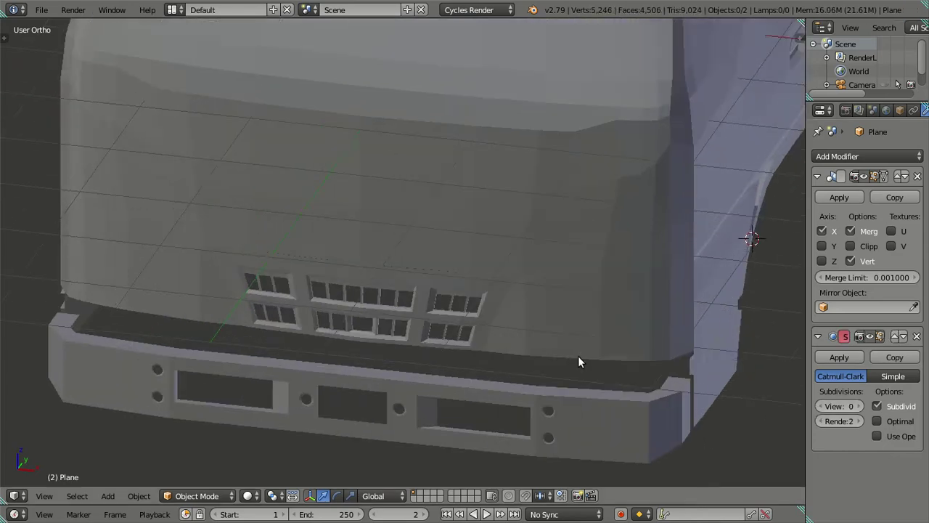
key(Tab)
key(KP_1)
Save the file, confirming the overwrite
scroll(up, 3)
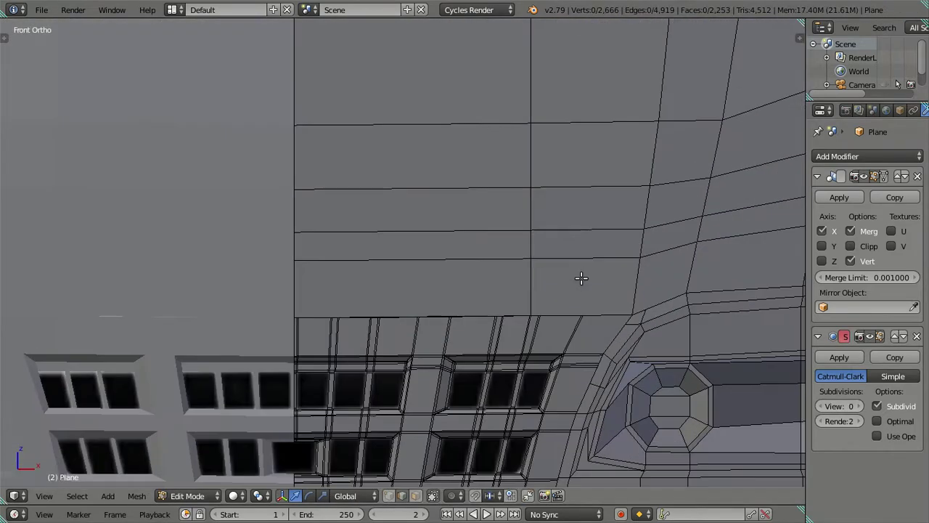
scroll(up, 3)
scroll(up, 3)
scroll(down, 3)
scroll(down, 3)
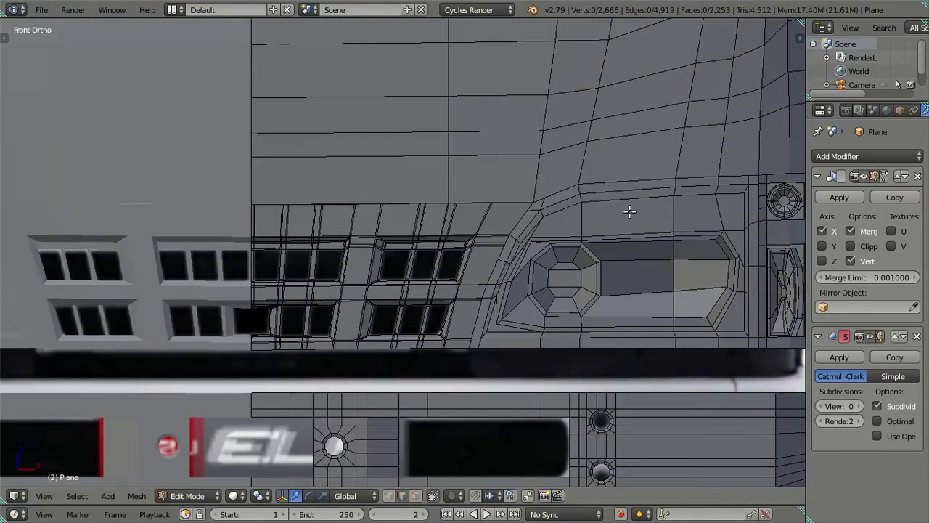
scroll(up, 3)
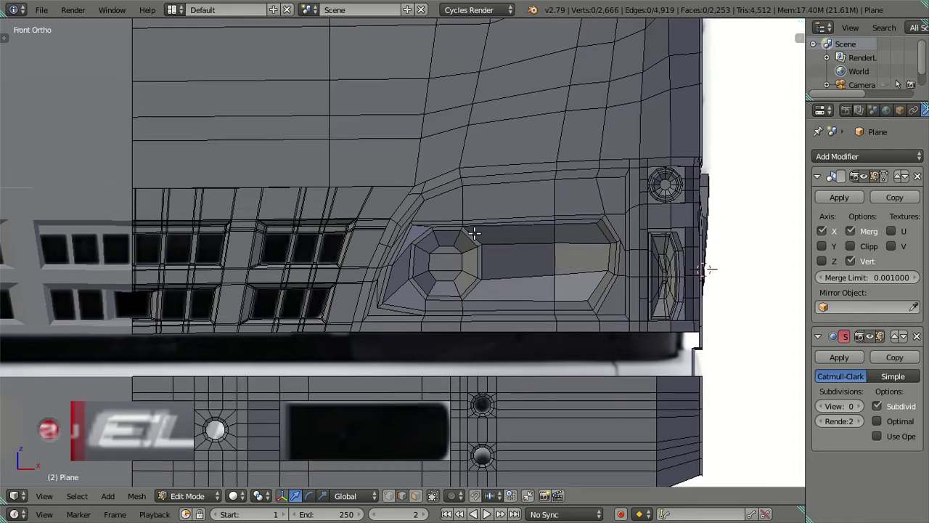
scroll(up, 3)
key(ctrl+s)
click(541, 207)
Raise the subdivision preview to level 2 and zoom in on the headlight corner
scroll(up, 3)
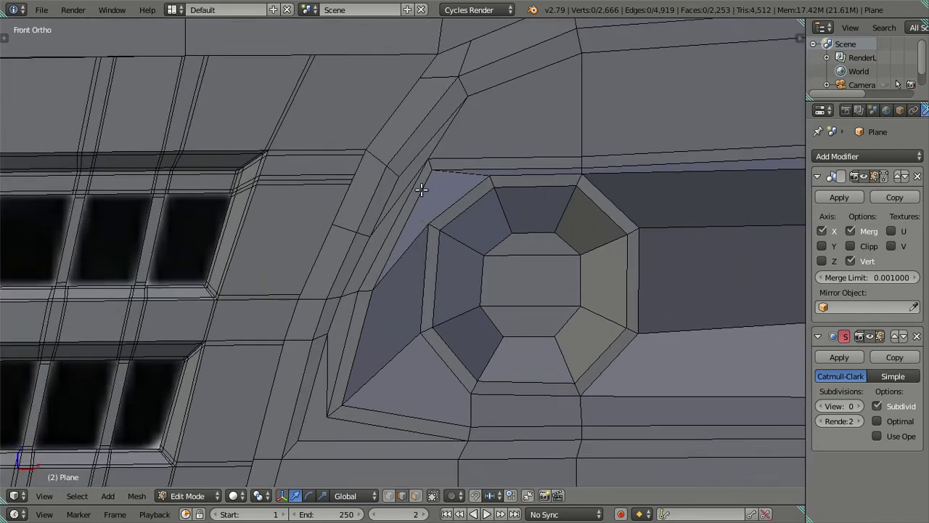
scroll(up, 3)
scroll(up, 3)
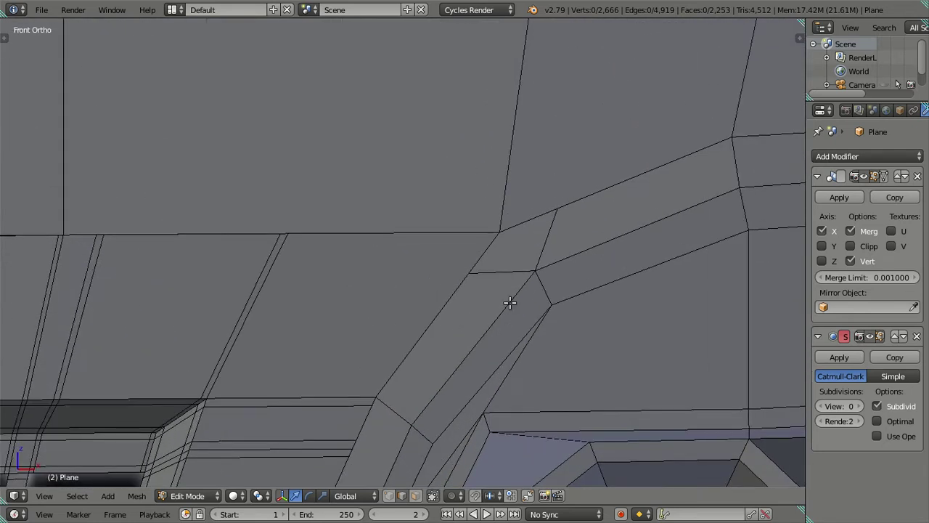
click(861, 405)
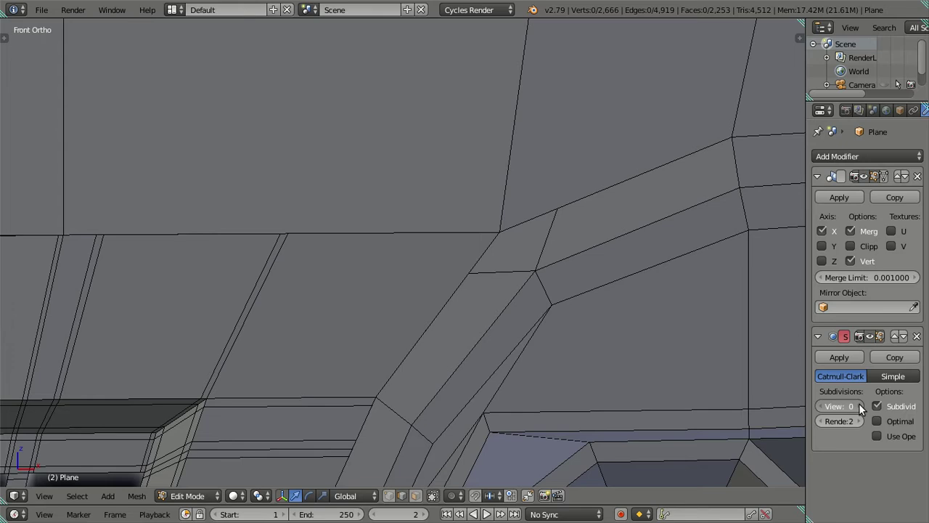
scroll(up, 3)
key(ctrl+2)
scroll(up, 3)
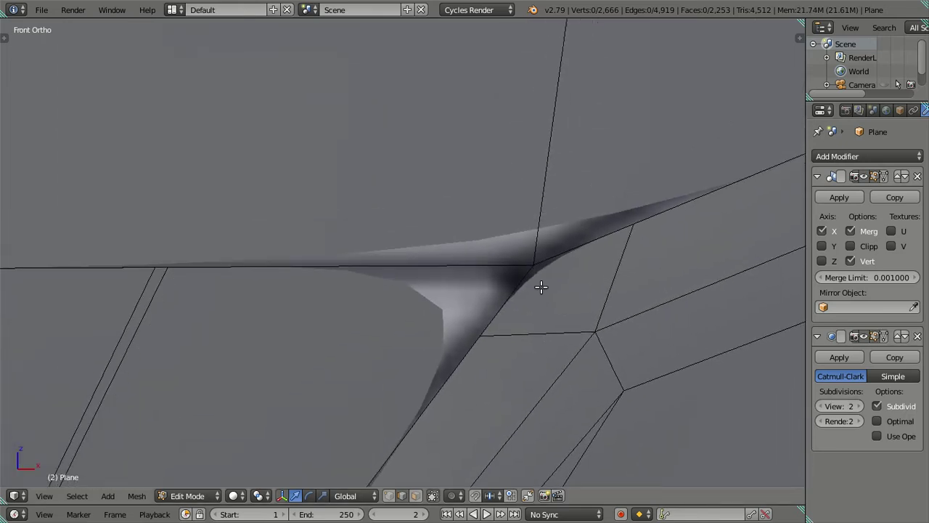
scroll(down, 3)
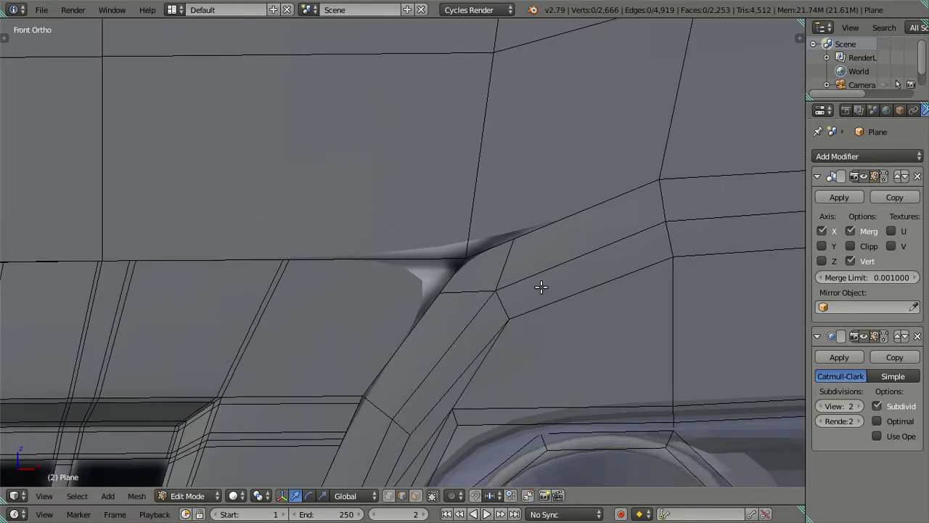
scroll(up, 3)
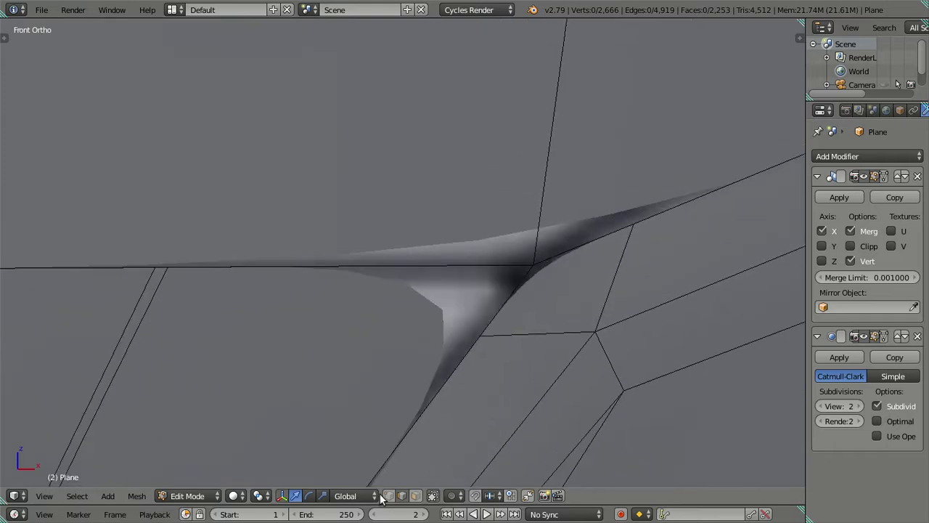
Move the crease corner vertex to soften the crease, checking it in wireframe
key(z)
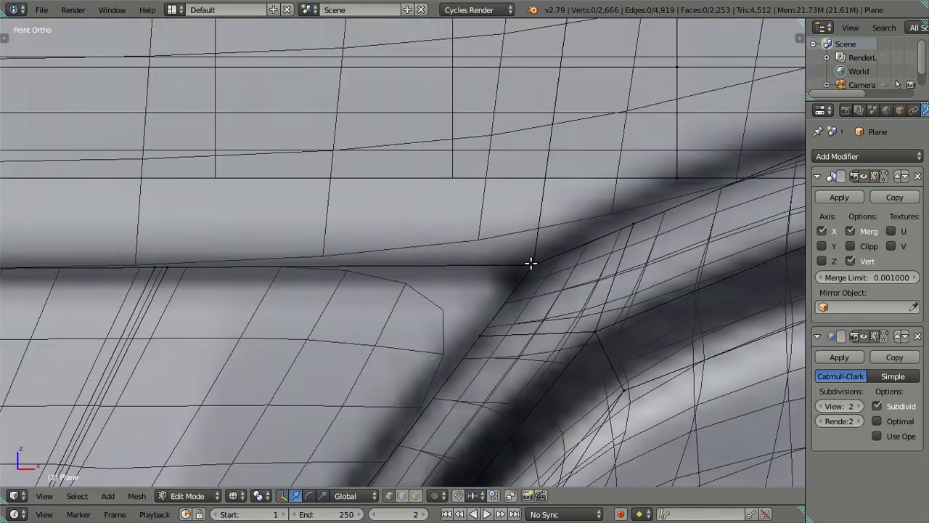
right_click(530, 264)
key(z)
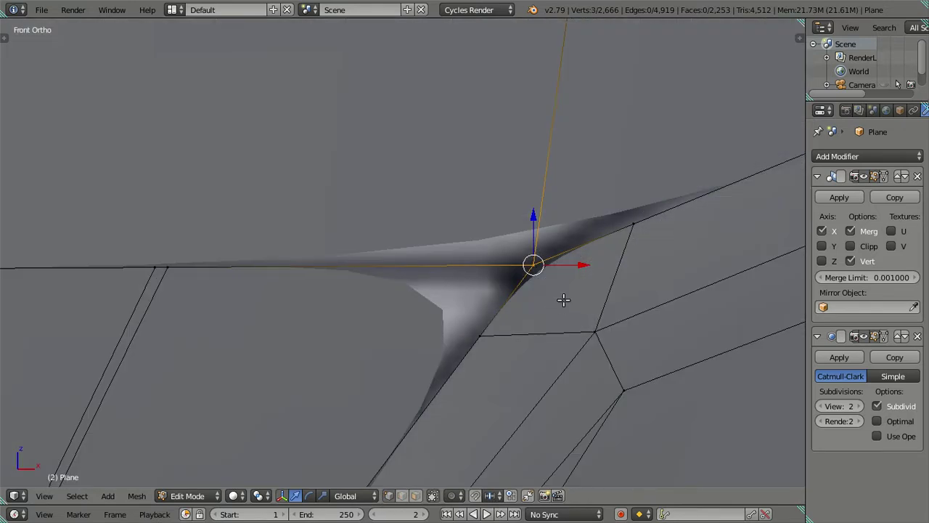
key(g)
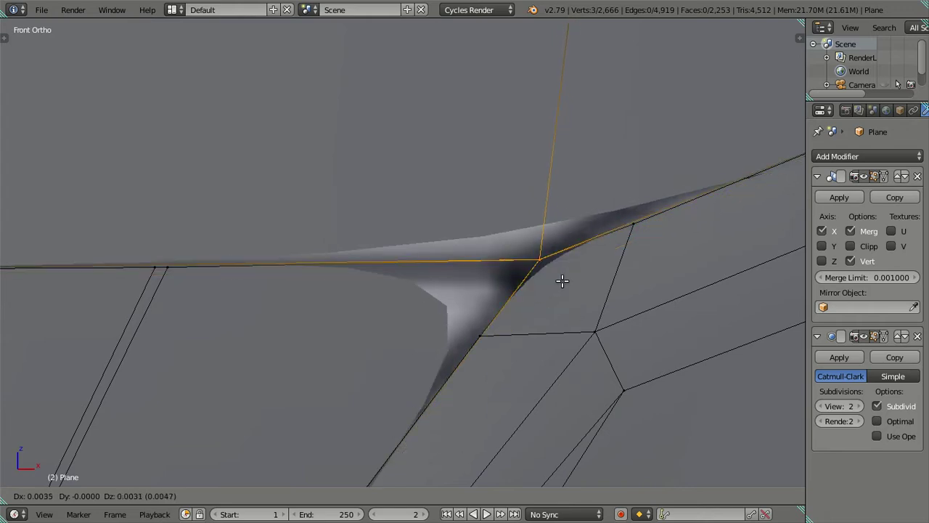
click(590, 328)
scroll(down, 3)
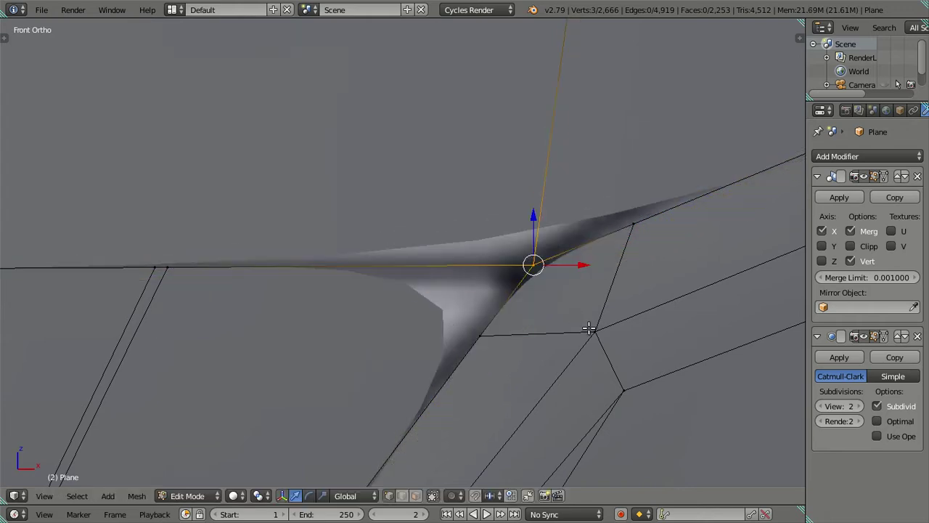
key(z)
key(a)
key(z)
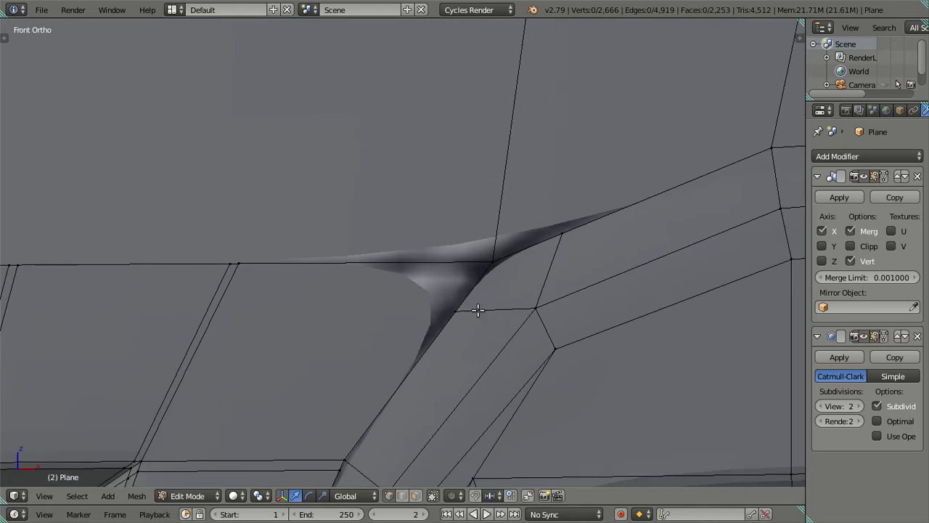
drag(477, 311, 481, 341)
Select a vertex near the headlight corner, then clear the selection and zoom in
right_click(552, 344)
key(a)
scroll(down, 3)
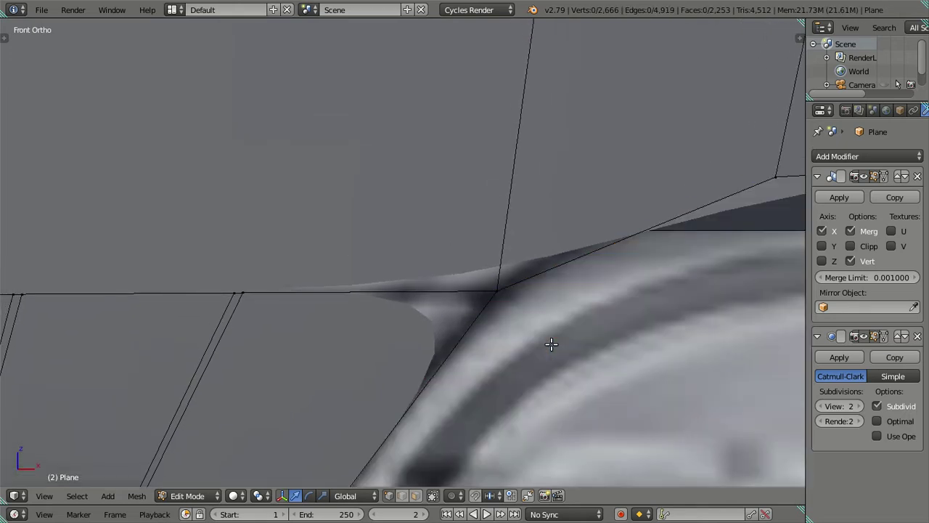
scroll(down, 3)
scroll(down, 3)
scroll(up, 3)
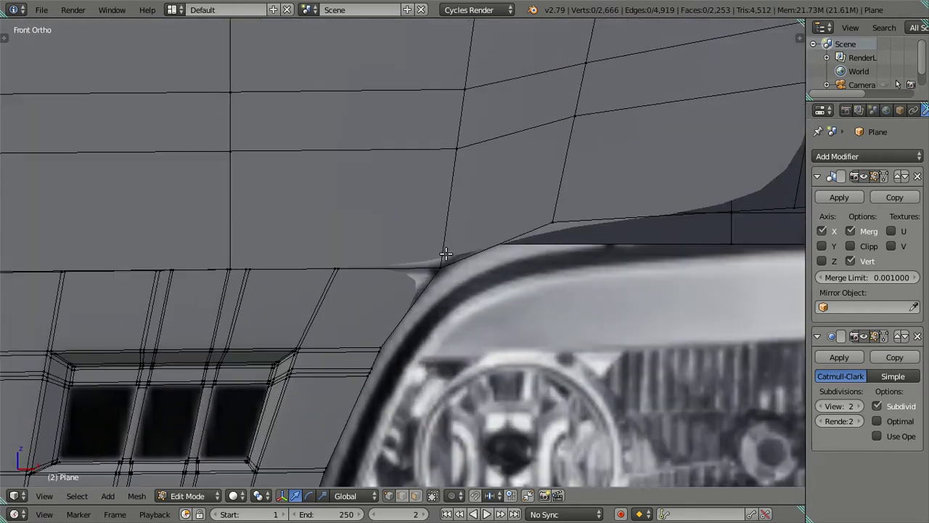
scroll(up, 3)
scroll(up, 3)
scroll(up, 3)
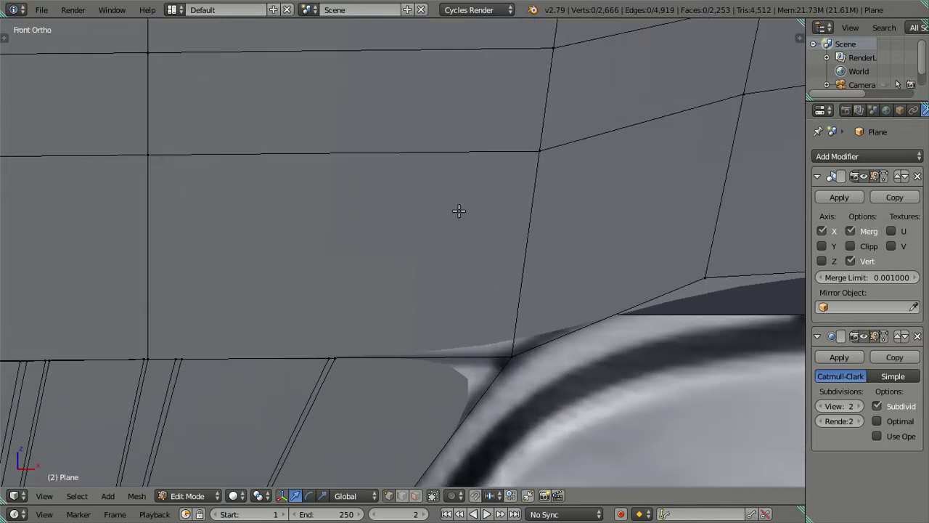
Add three centred vertical edge loops across the front panel
key(ctrl+r)
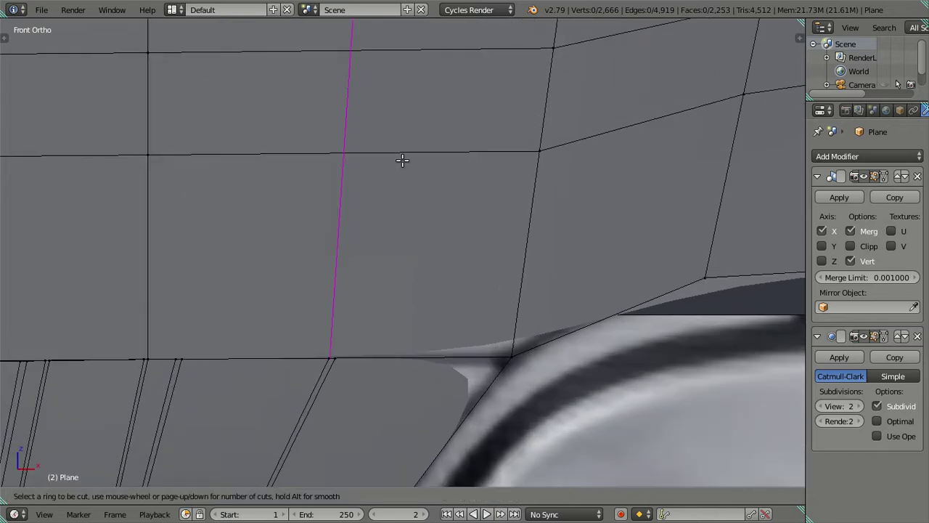
click(402, 160)
right_click(402, 160)
key(a)
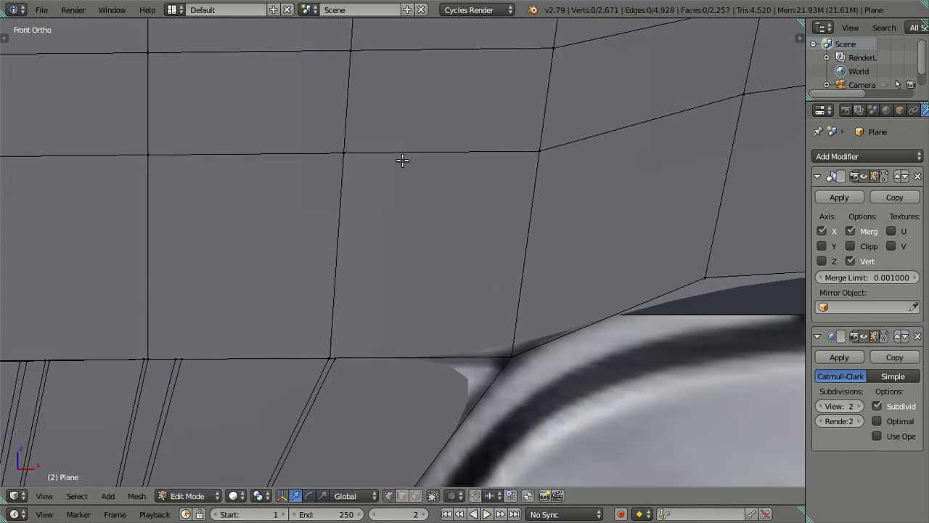
key(ctrl+r)
click(402, 160)
right_click(402, 159)
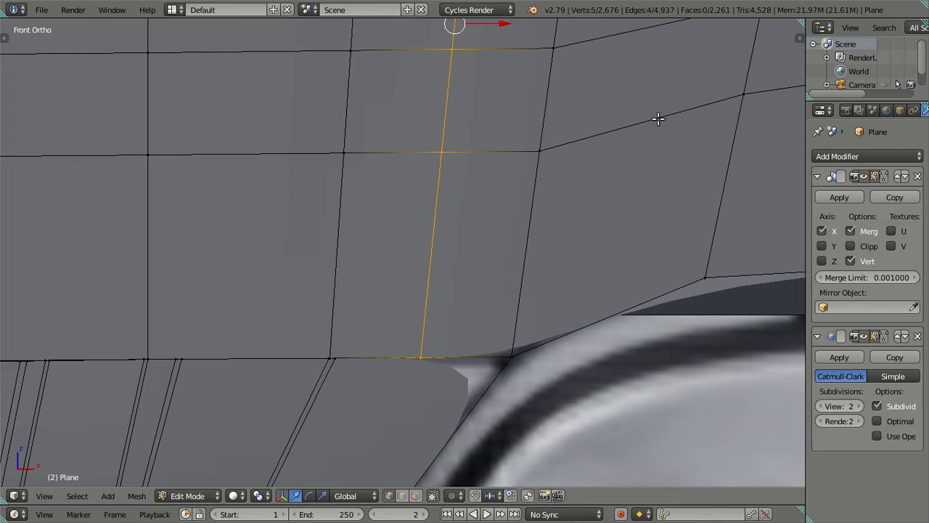
key(ctrl+r)
click(642, 129)
right_click(632, 181)
key(a)
Dissolve a stray vertical loop above the headlight and add 25 loop cuts across the wide face
scroll(up, 3)
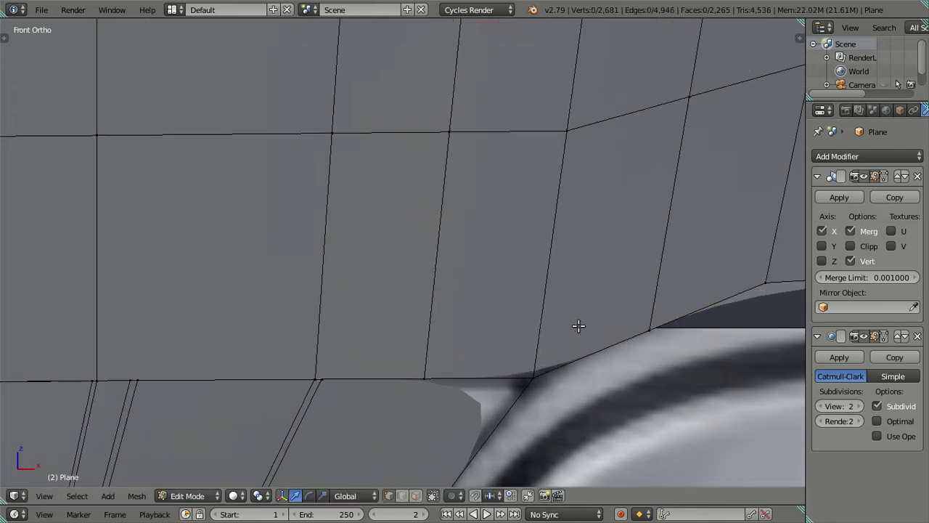
drag(490, 366, 471, 273)
scroll(up, 3)
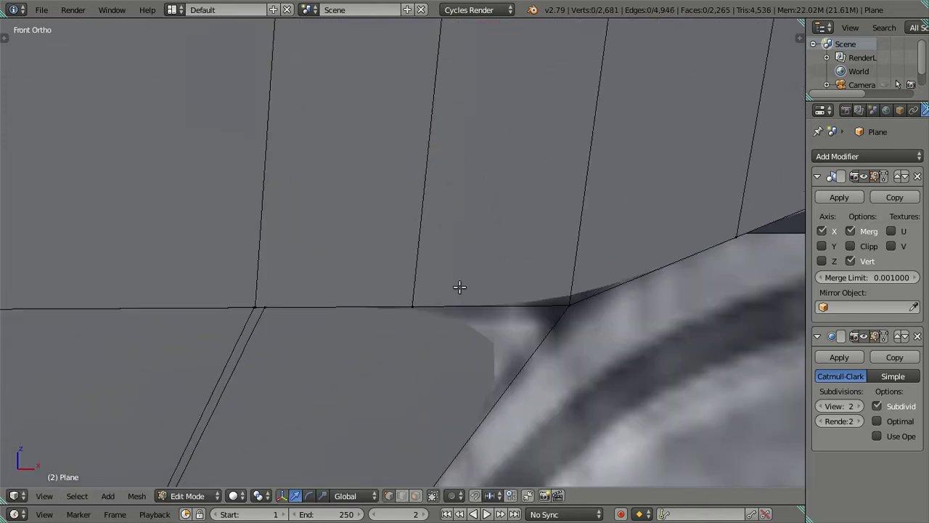
key(ctrl+r)
key(2)
key(5)
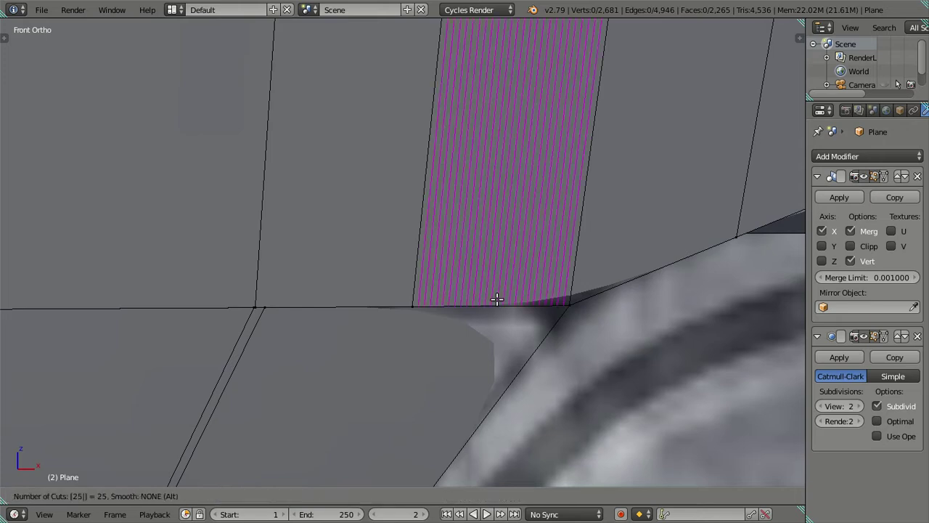
key(Escape)
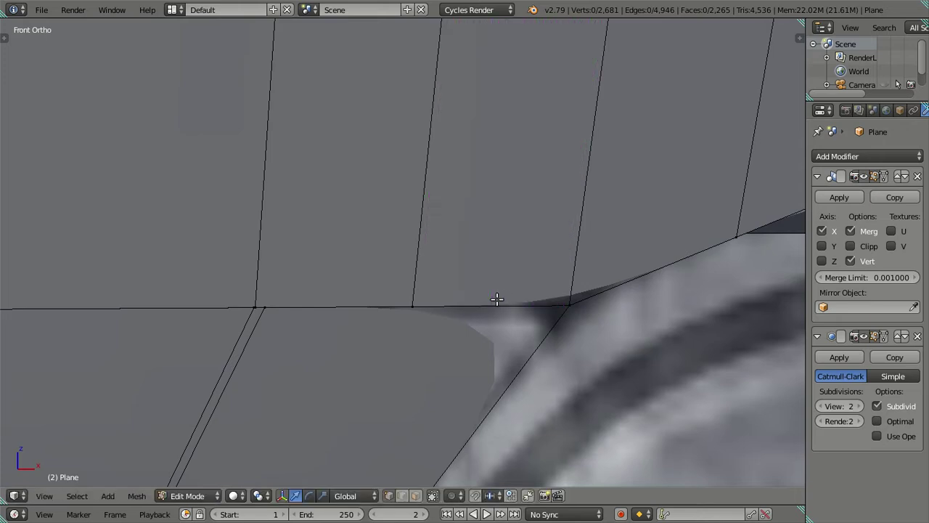
right_click(424, 239)
key(x)
click(478, 303)
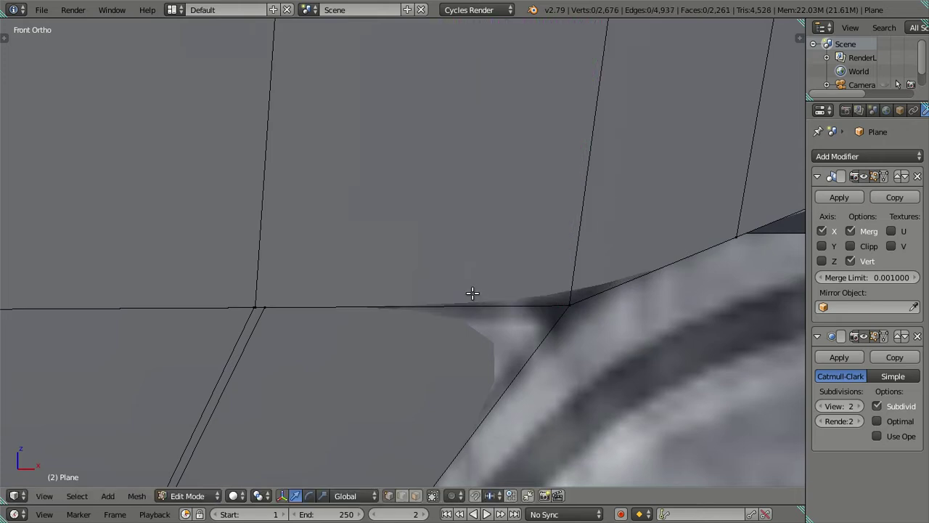
key(ctrl+r)
text(25)
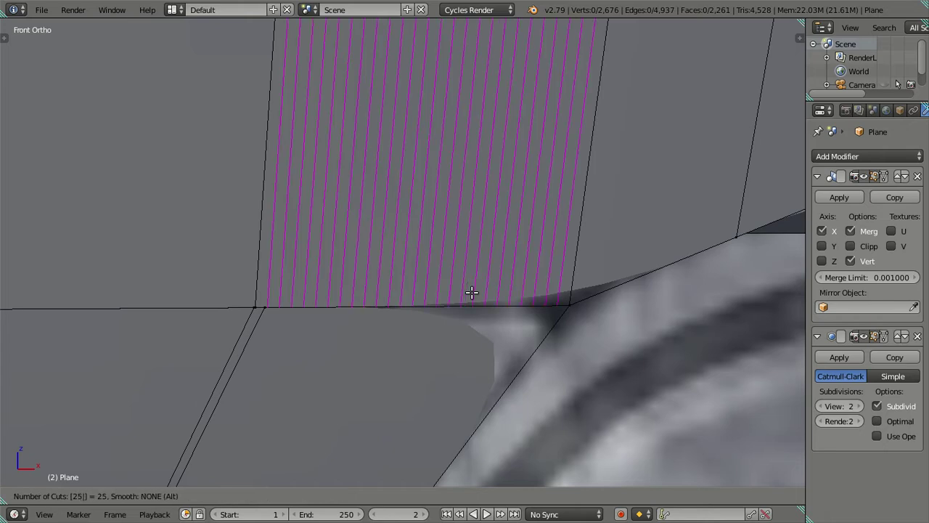
key(Return)
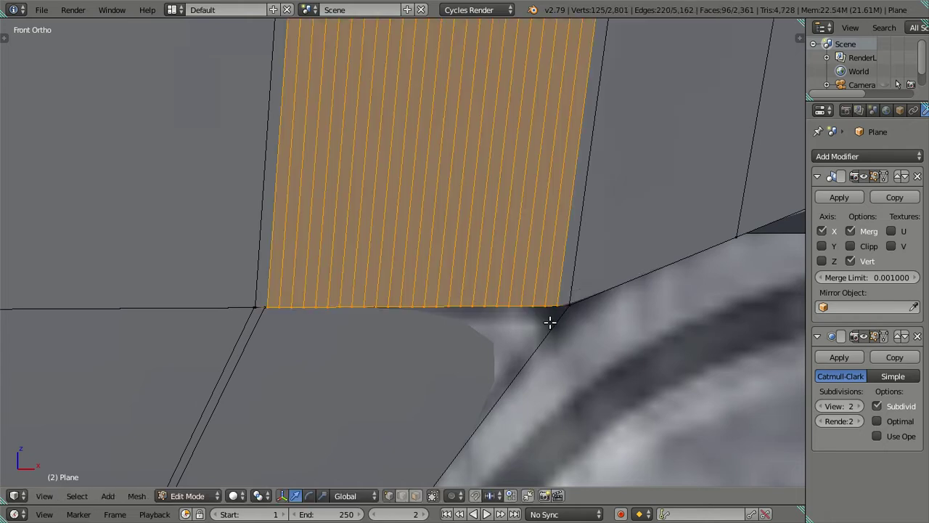
Put the 3D cursor on the strip's corner vertex, then delete the 25-cut strip
right_click(553, 302)
key(shift+s)
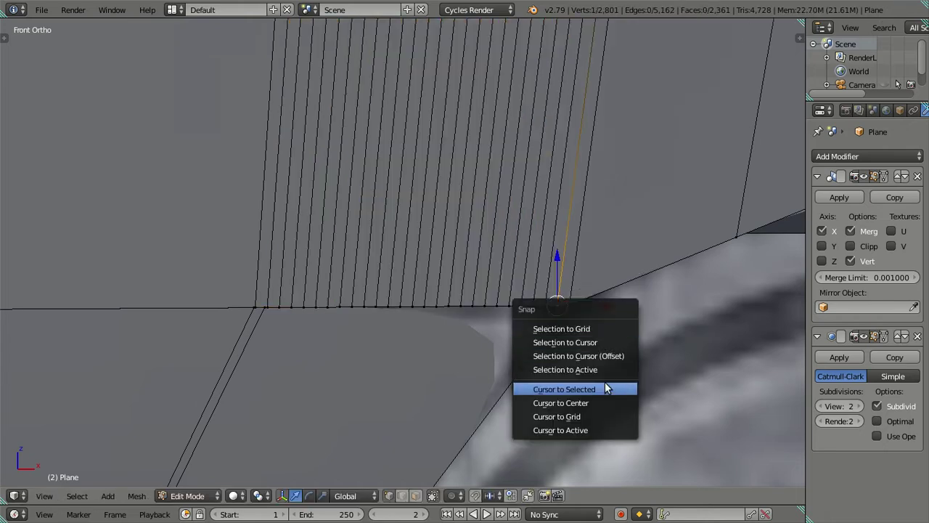
click(614, 385)
key(ctrl+l)
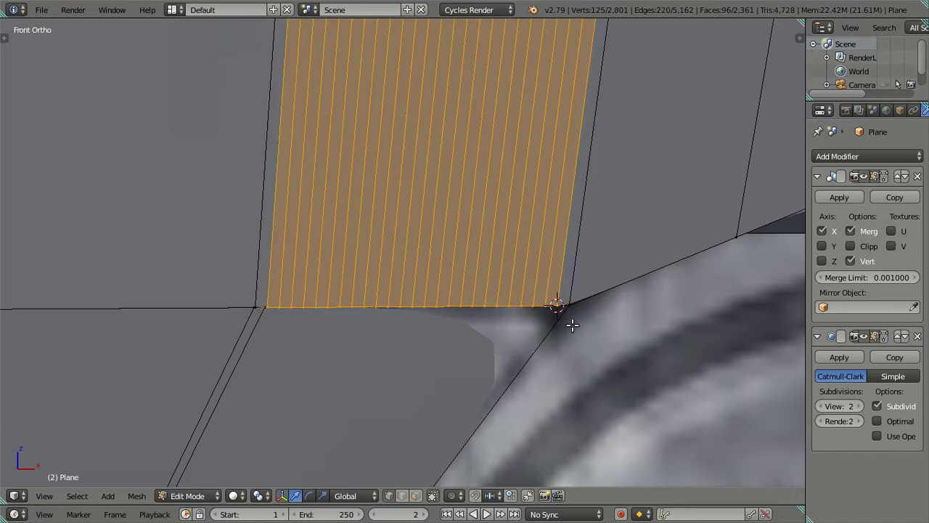
key(x)
click(572, 327)
scroll(down, 3)
Add a centred vertical loop and snap its bottom vertex onto the 3D cursor
key(ctrl+r)
click(372, 270)
right_click(374, 271)
right_click(397, 280)
key(shift+s)
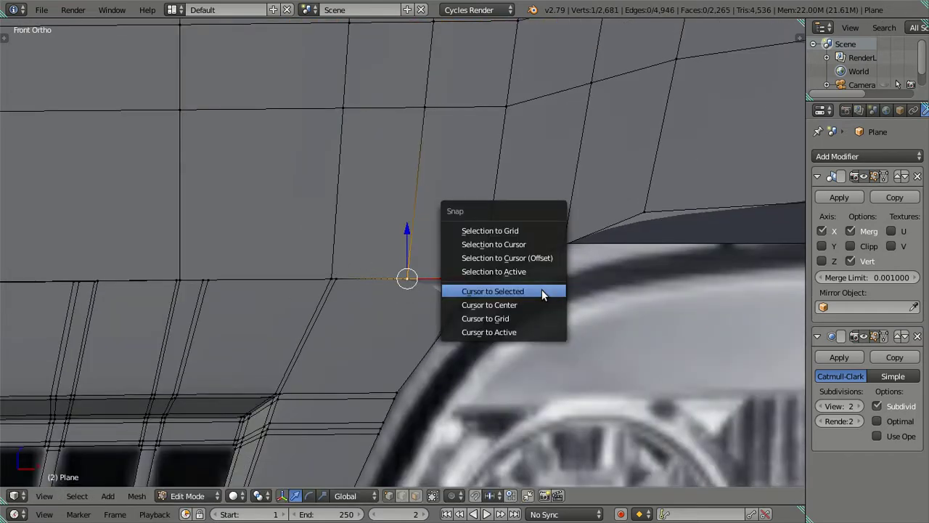
click(553, 259)
scroll(up, 3)
key(a)
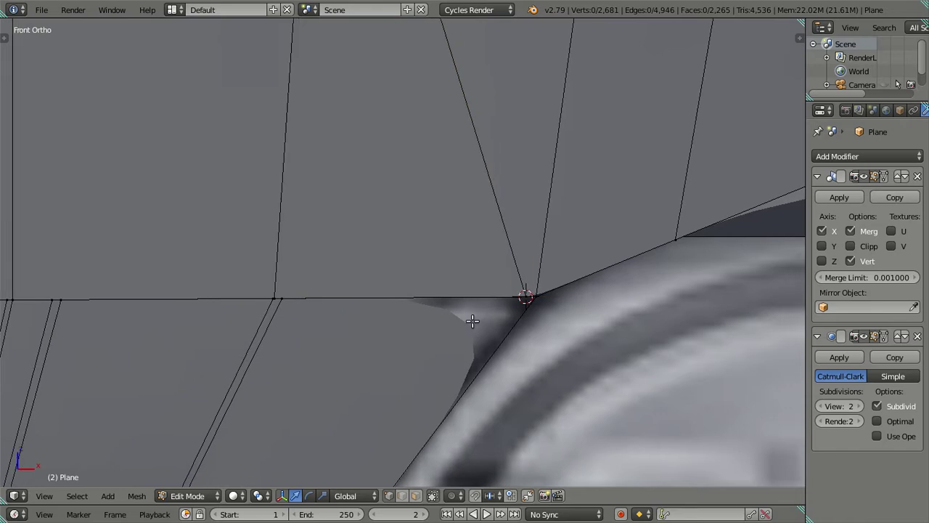
drag(482, 311, 404, 338)
scroll(up, 3)
scroll(up, 3)
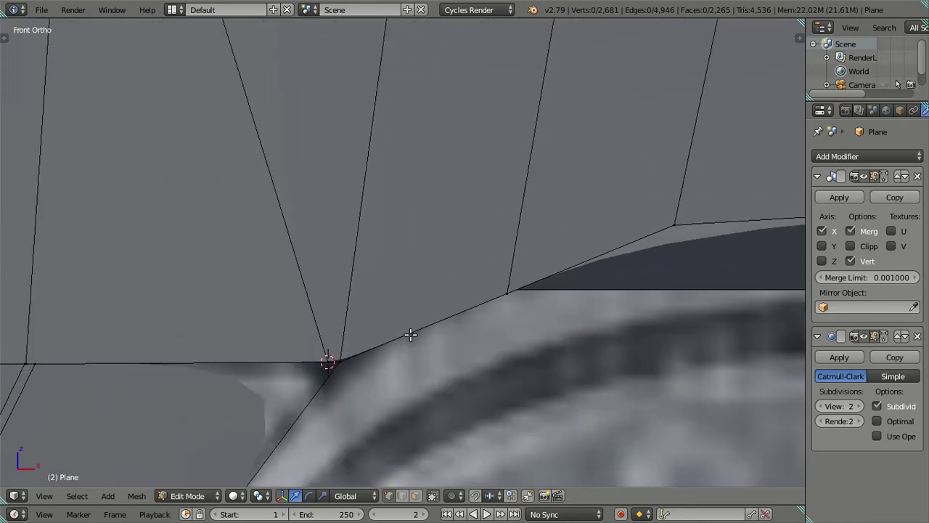
Dissolve a stray edge and cut 25 loops across the face
key(ctrl+r)
text(25)
key(Escape)
right_click(516, 241)
key(x)
click(523, 240)
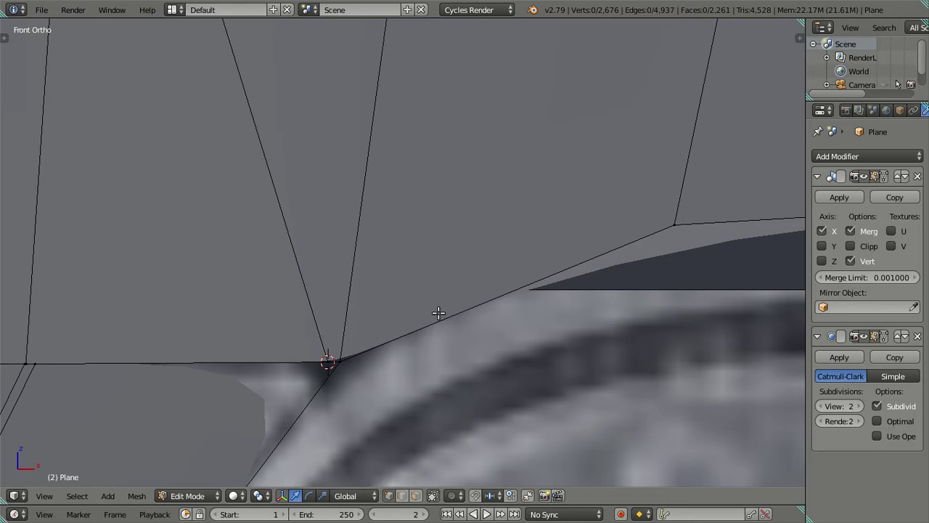
key(ctrl+r)
text(25)
click(438, 313)
right_click(436, 319)
Move the 3D cursor to the corner vertex and dissolve the 25-cut strip
right_click(353, 355)
key(shift+s)
click(409, 394)
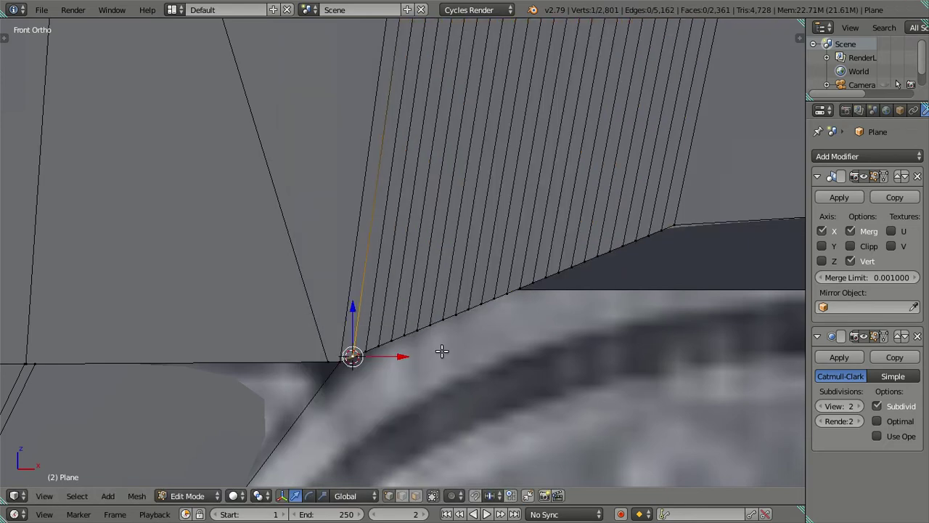
key(ctrl+l)
key(ctrl+x)
Add another centred loop and snap its bottom vertex to the headlight corner cursor
key(ctrl+r)
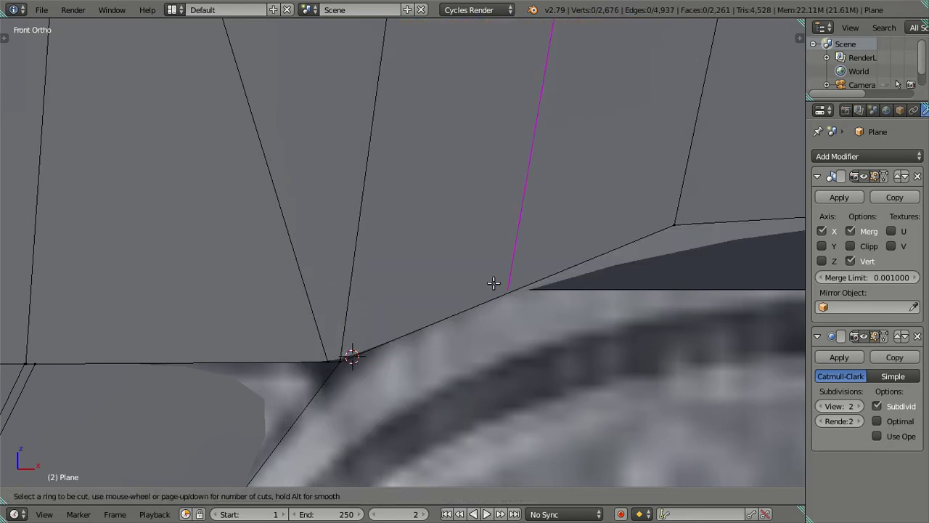
click(494, 284)
right_click(494, 285)
right_click(531, 311)
key(shift+s)
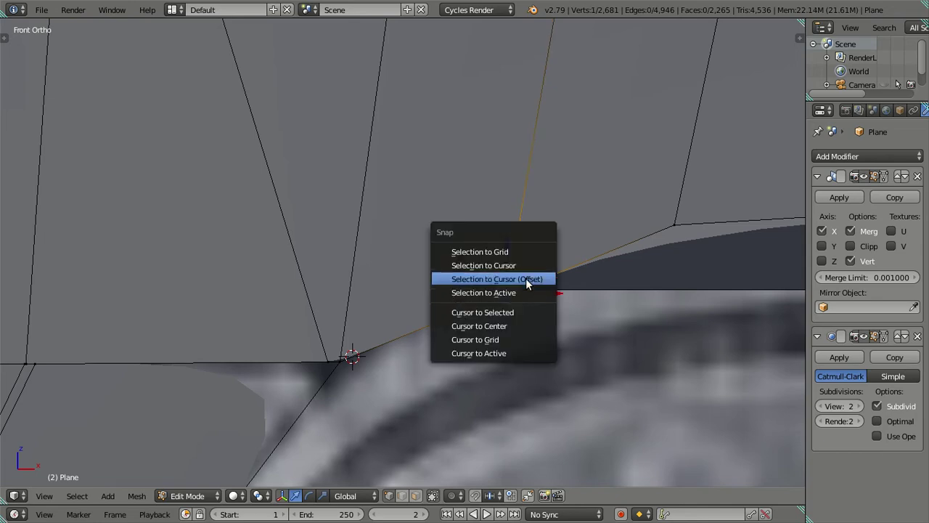
click(525, 278)
key(a)
scroll(down, 3)
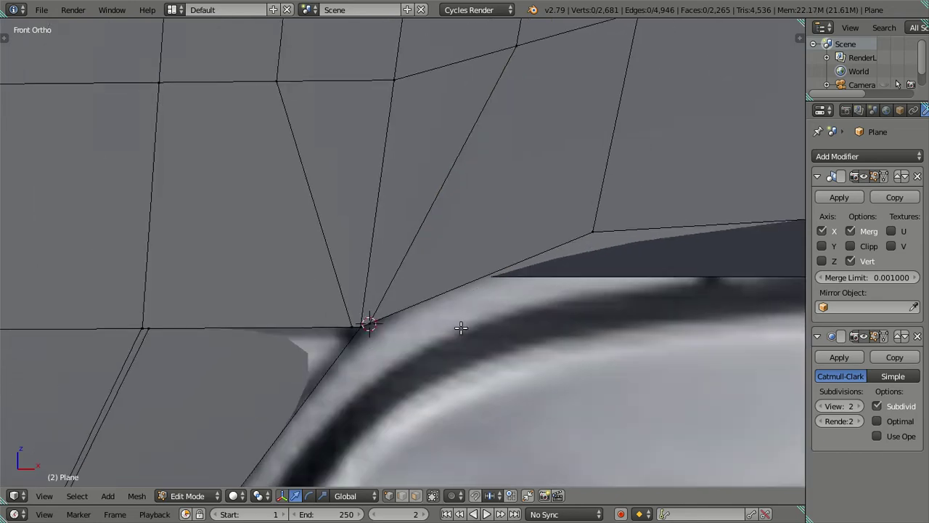
drag(460, 383, 456, 356)
scroll(up, 3)
scroll(up, 3)
Try a horizontal edge loop below the corner, then undo it
key(a)
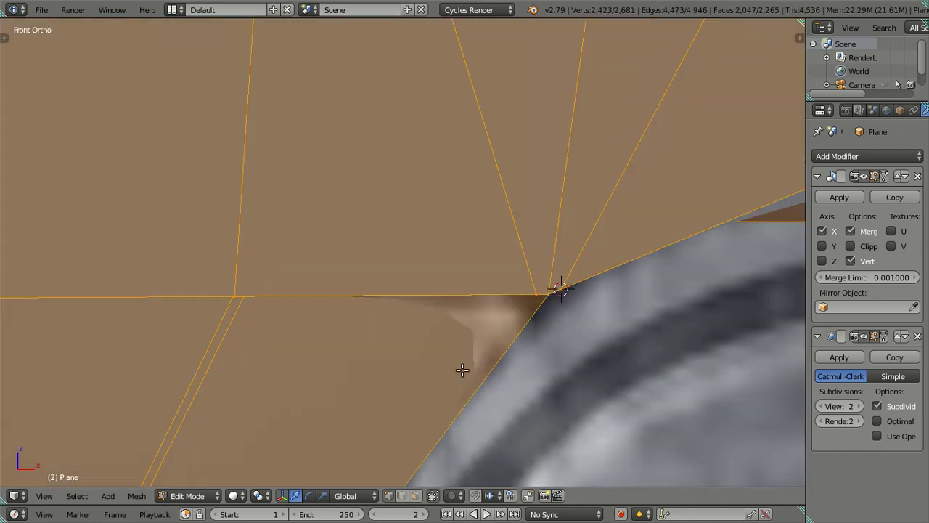
scroll(up, 3)
drag(483, 242, 500, 202)
key(a)
key(ctrl+r)
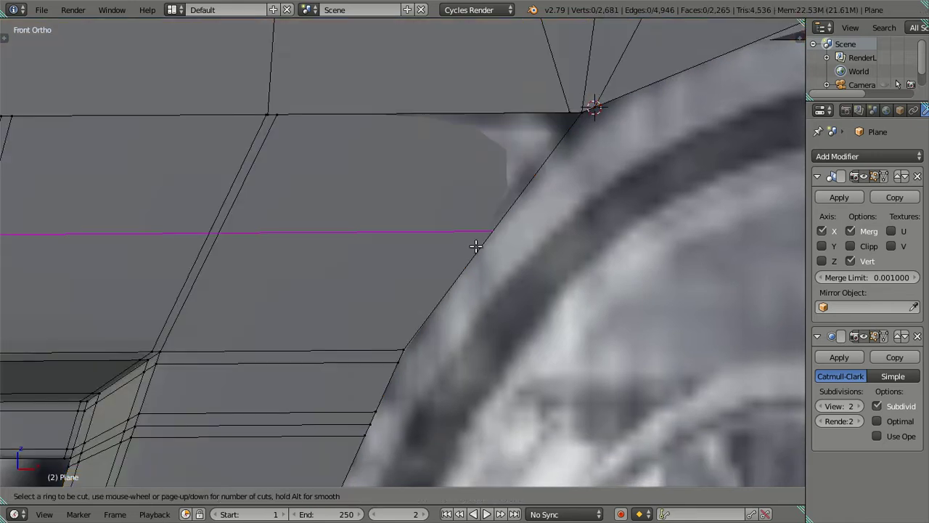
click(474, 246)
right_click(475, 246)
drag(545, 168, 530, 218)
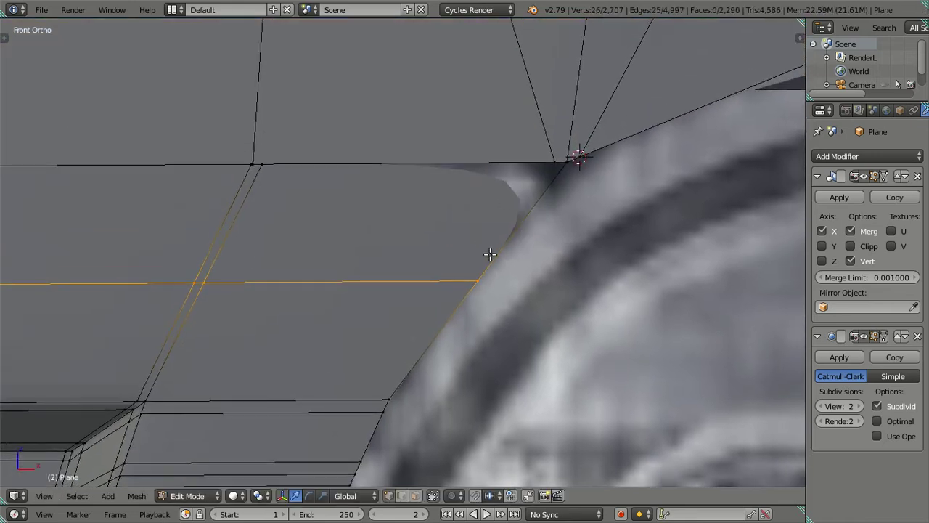
key(ctrl+r)
scroll(up, 3)
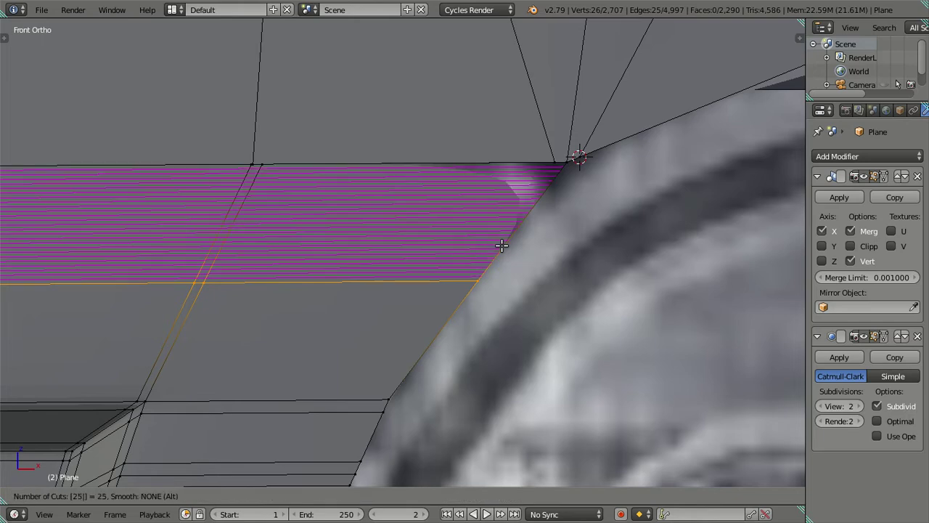
right_click(501, 246)
key(ctrl+z)
key(a)
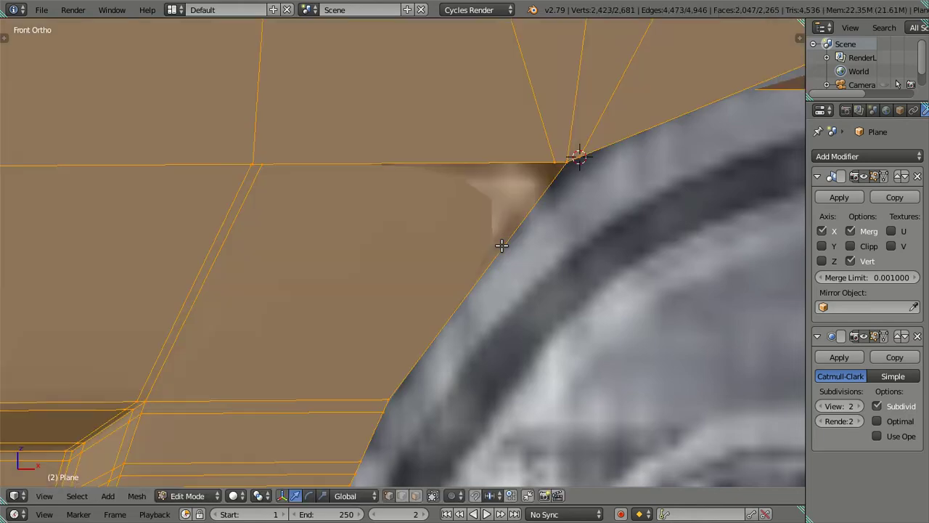
key(a)
Add evenly spaced multi-cut loops and place the 3D cursor on the panel's corner vertex
key(ctrl+r)
scroll(up, 3)
scroll(up, 3)
key(Escape)
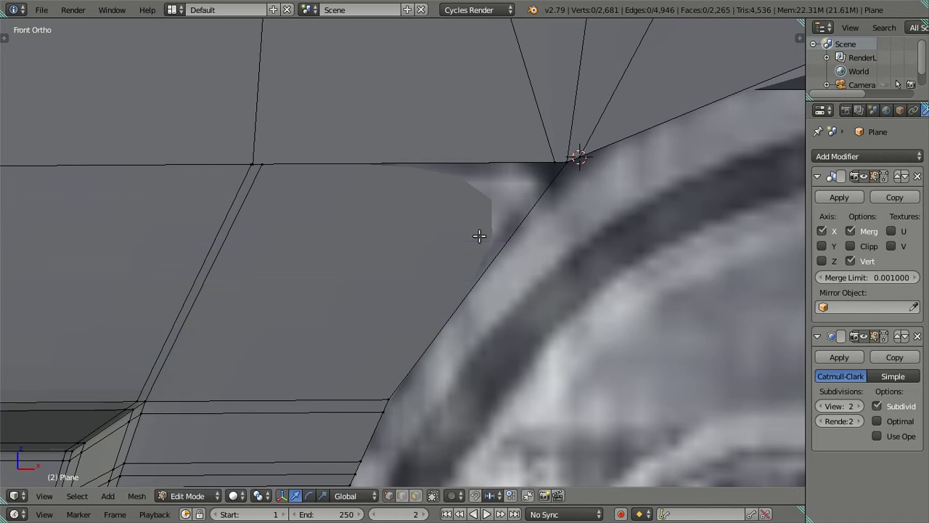
key(ctrl+r)
scroll(up, 3)
scroll(up, 3)
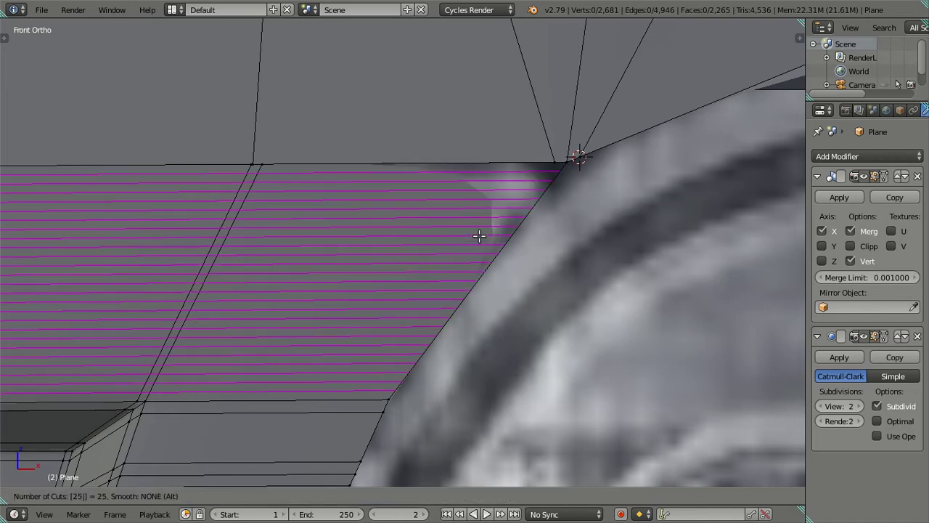
click(544, 212)
right_click(544, 212)
right_click(563, 167)
key(shift+s)
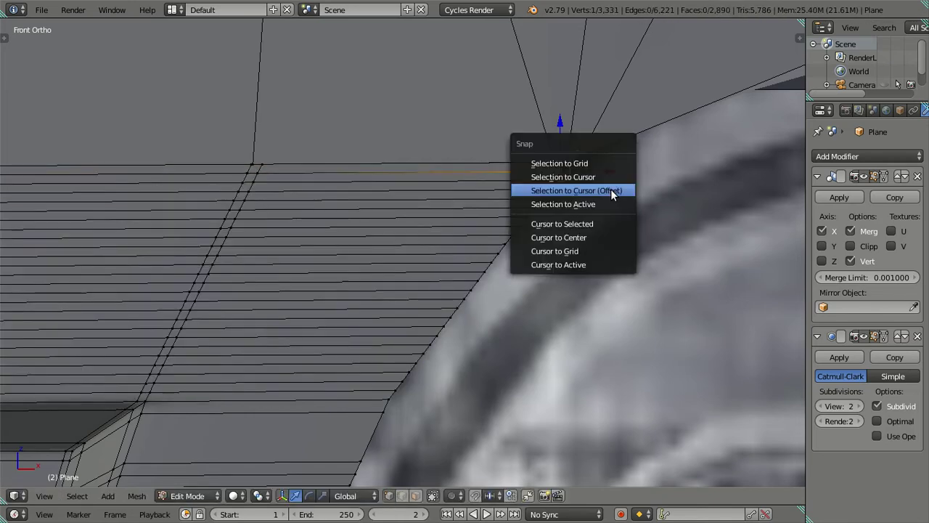
click(563, 223)
Undo the dense loop cuts and add a centred horizontal loop instead
key(ctrl+z)
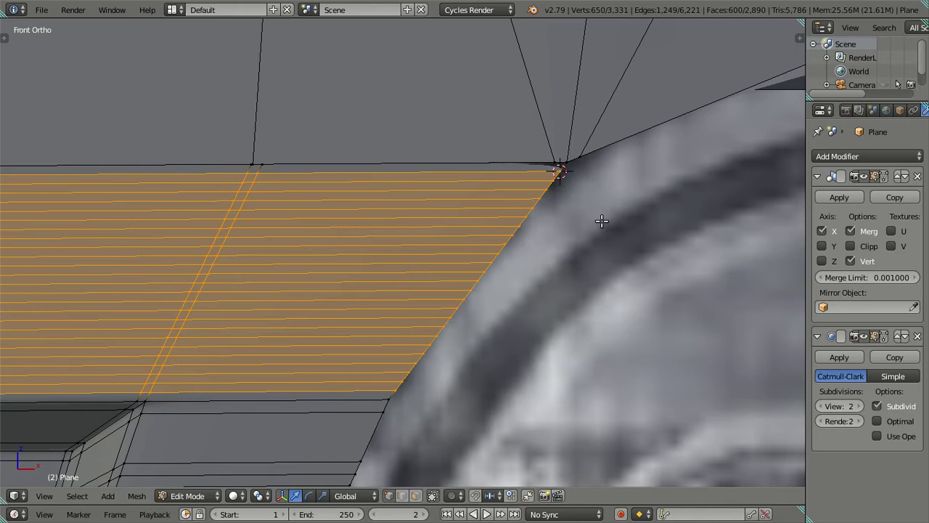
key(ctrl+z)
key(ctrl+r)
click(479, 297)
right_click(435, 225)
key(ctrl+r)
click(388, 157)
click(387, 159)
key(ctrl+z)
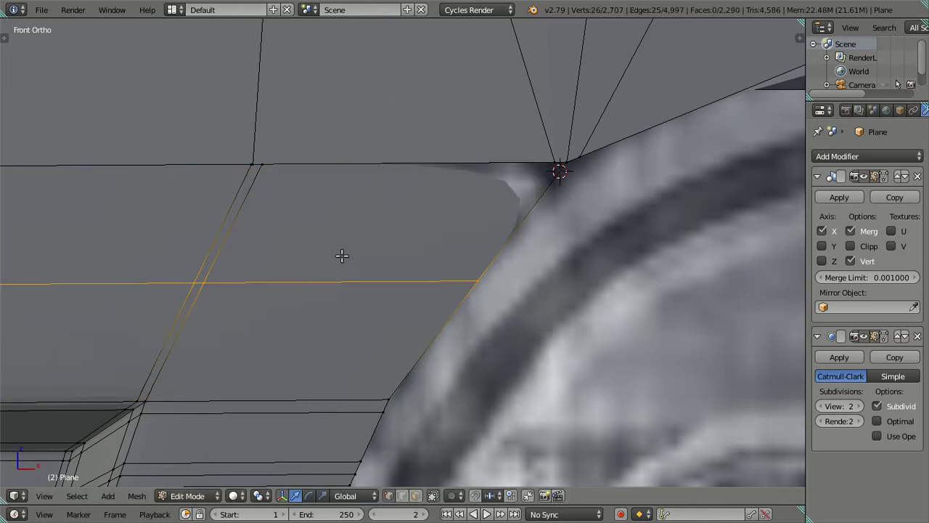
Add a centred vertical loop and snap its end vertex onto the 3D cursor
key(ctrl+r)
click(331, 277)
right_click(467, 284)
right_click(478, 281)
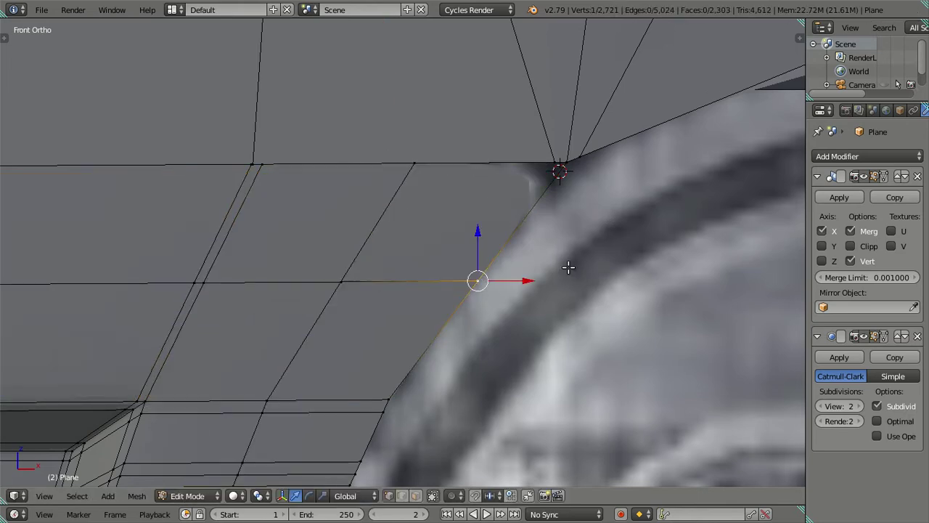
key(shift+s)
click(569, 234)
Snap the top-edge vertex onto the corner point so the edges converge there
key(g)
click(586, 174)
key(shift+s)
click(581, 207)
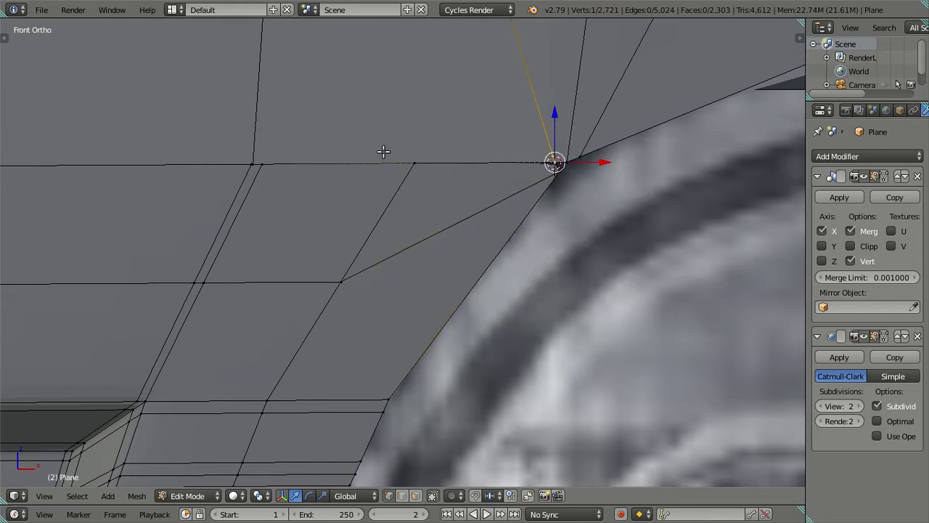
right_click(421, 160)
key(shift+s)
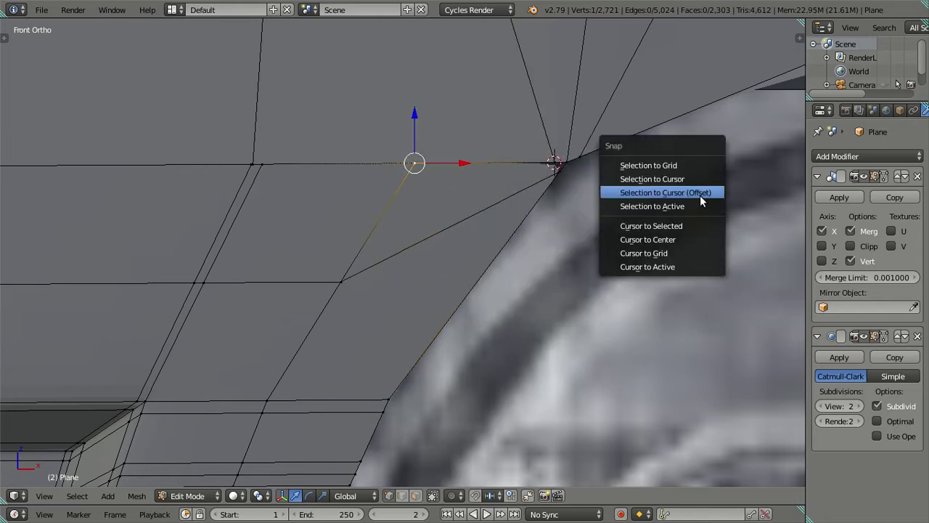
click(700, 195)
scroll(down, 3)
Switch to Object Mode and orbit around the smoothed truck front
key(a)
key(z)
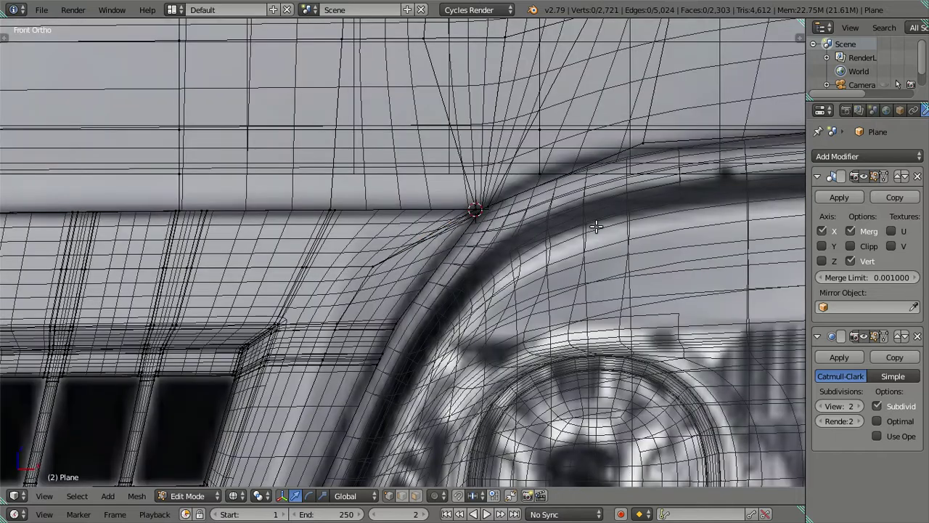
key(z)
key(Tab)
scroll(down, 3)
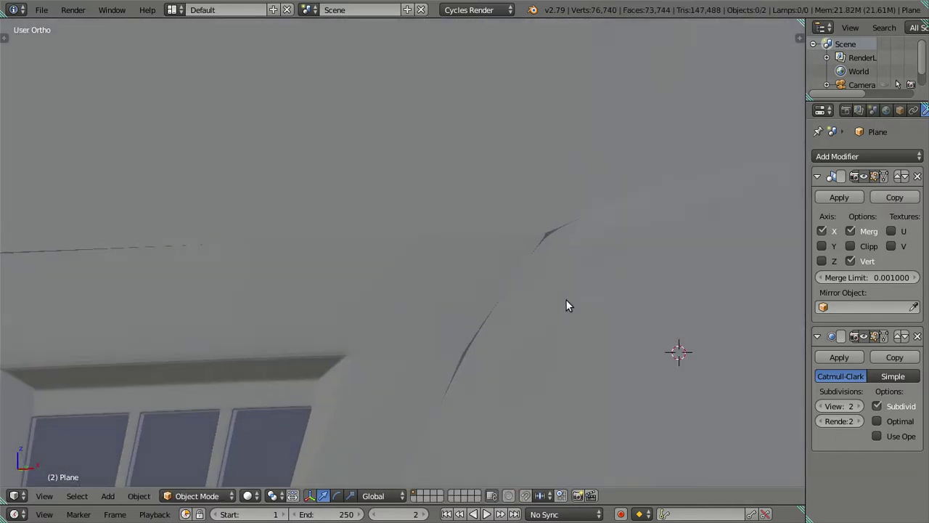
scroll(down, 3)
scroll(down, 3)
drag(502, 295, 483, 309)
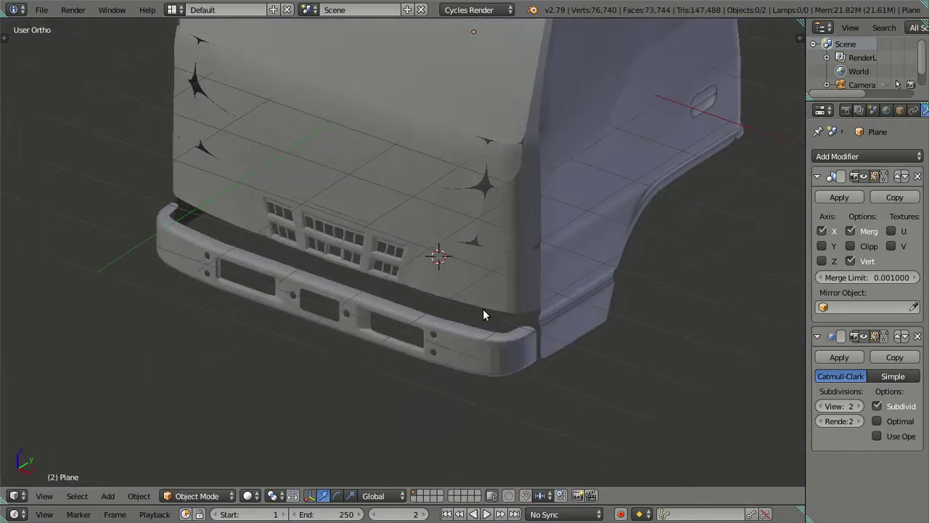
scroll(up, 3)
scroll(up, 3)
scroll(up, 3)
Return to front view and re-enter Edit Mode on the cab mesh
key(KP_1)
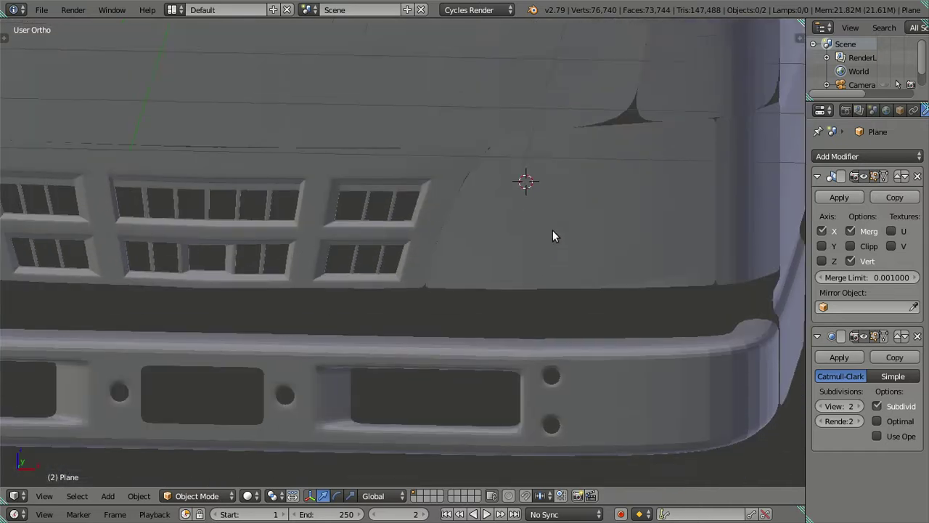
scroll(up, 3)
key(Tab)
Dissolve the vertical edge loop near the corner of the strip below the grille
scroll(up, 3)
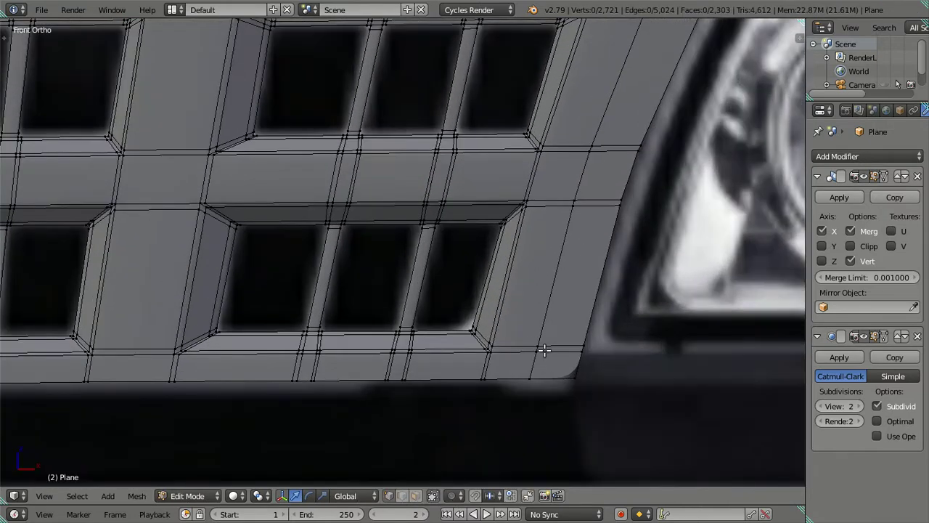
scroll(up, 3)
scroll(up, 3)
scroll(up, 3)
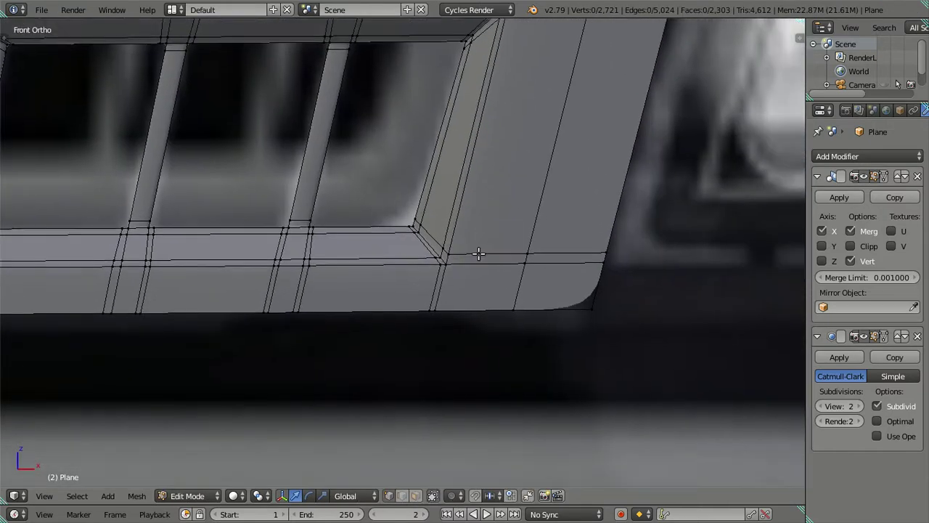
scroll(up, 3)
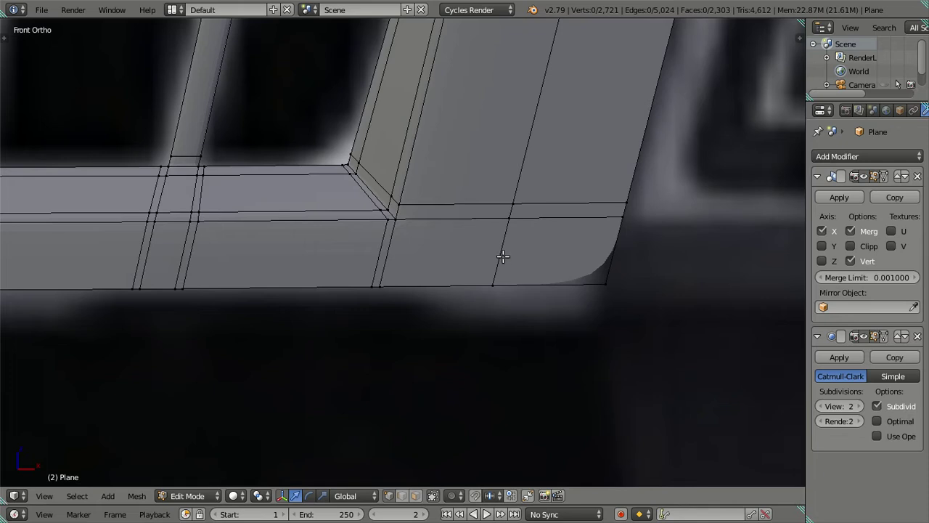
right_click(503, 256)
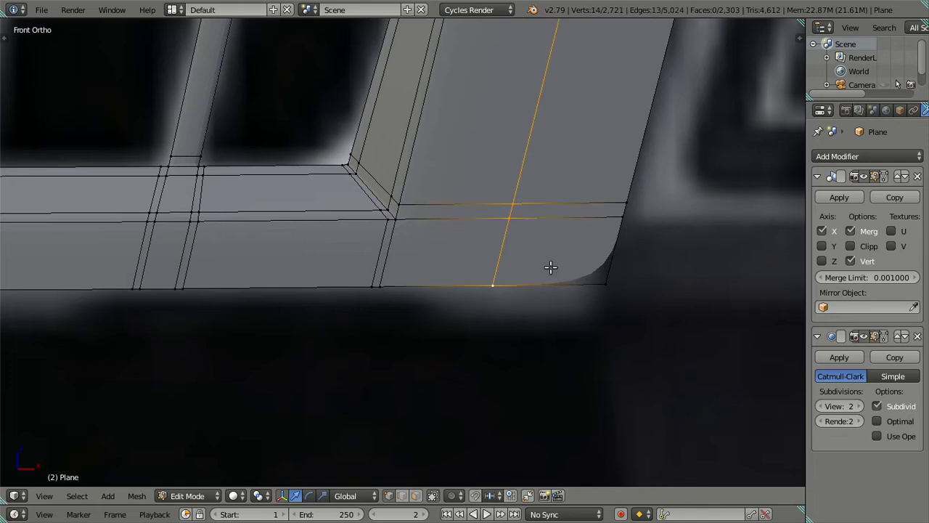
key(x)
click(558, 270)
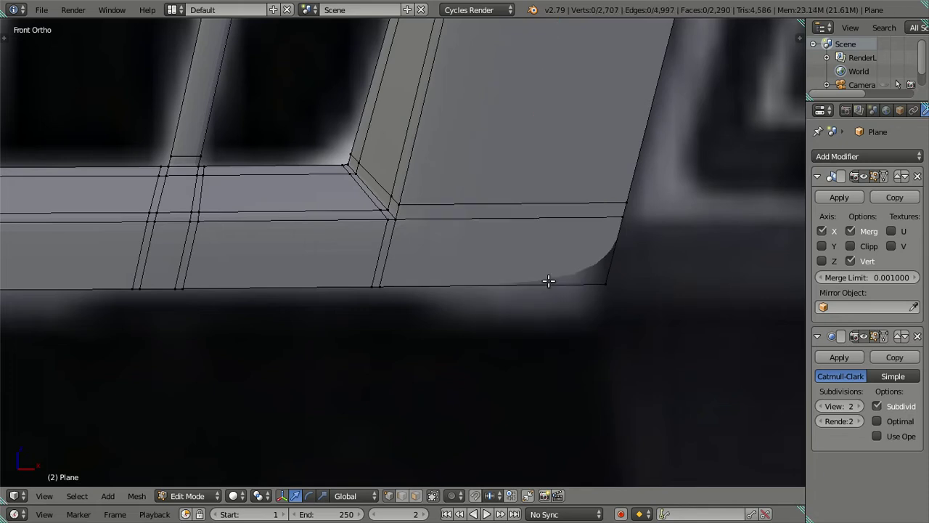
Add 25 centred loop cuts on the corner face and put the 3D cursor on the bottom corner vertex
key(ctrl+r)
text(25)
click(549, 280)
right_click(575, 293)
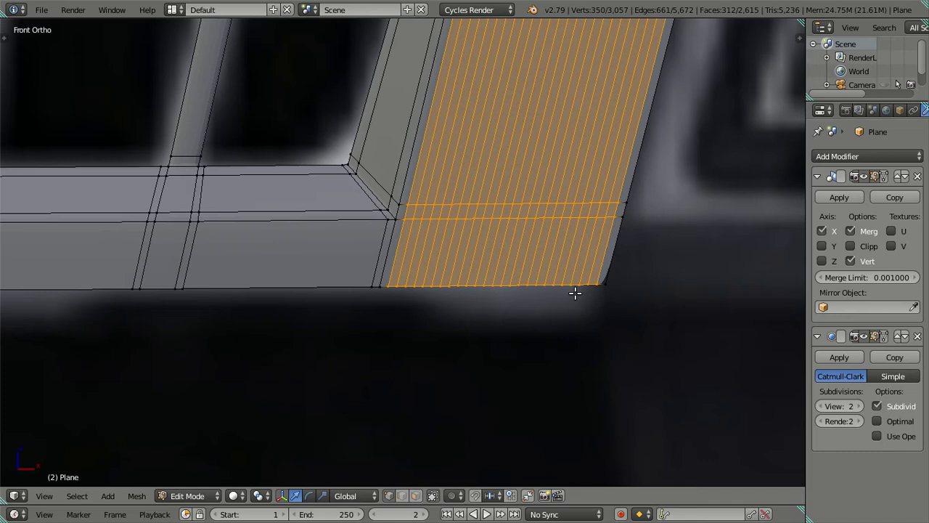
right_click(598, 287)
key(shift+s)
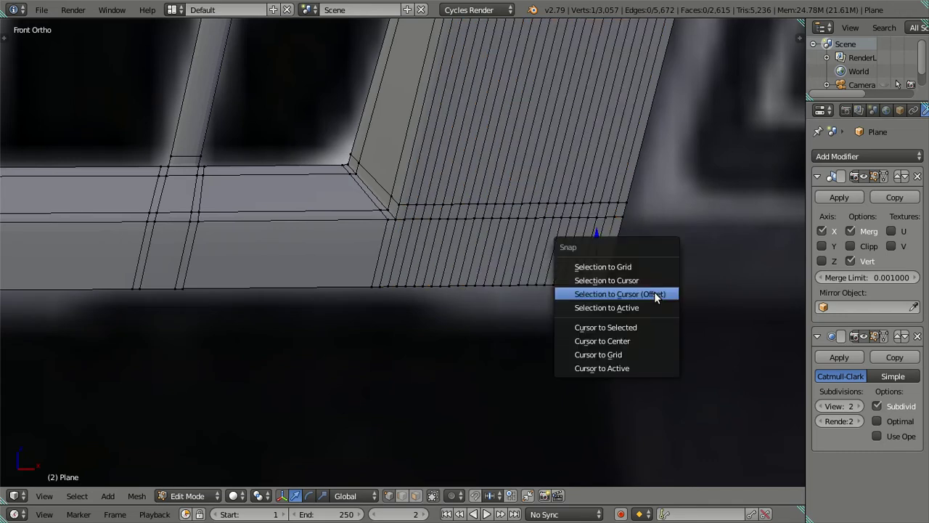
click(648, 328)
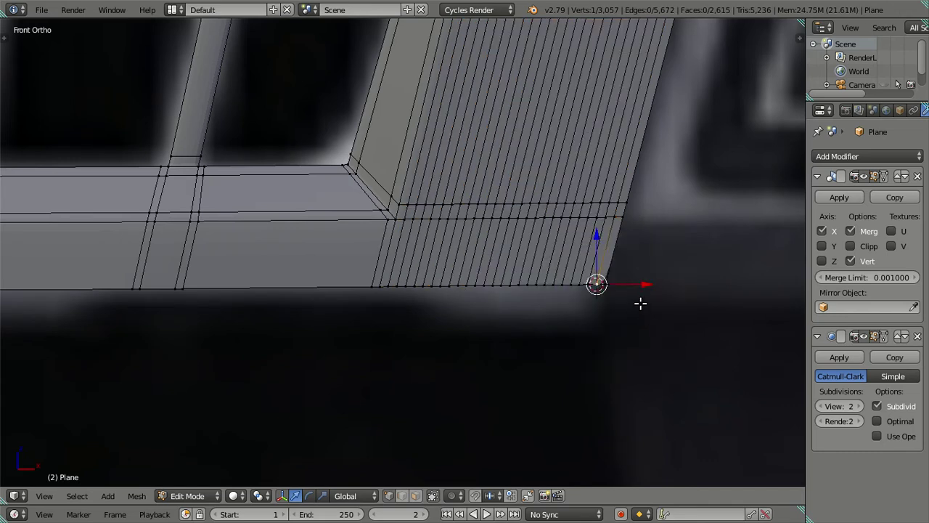
Replace the 25 cuts with one vertical loop cut whose bottom vertex snaps to the corner point
key(ctrl+l)
key(x)
click(526, 225)
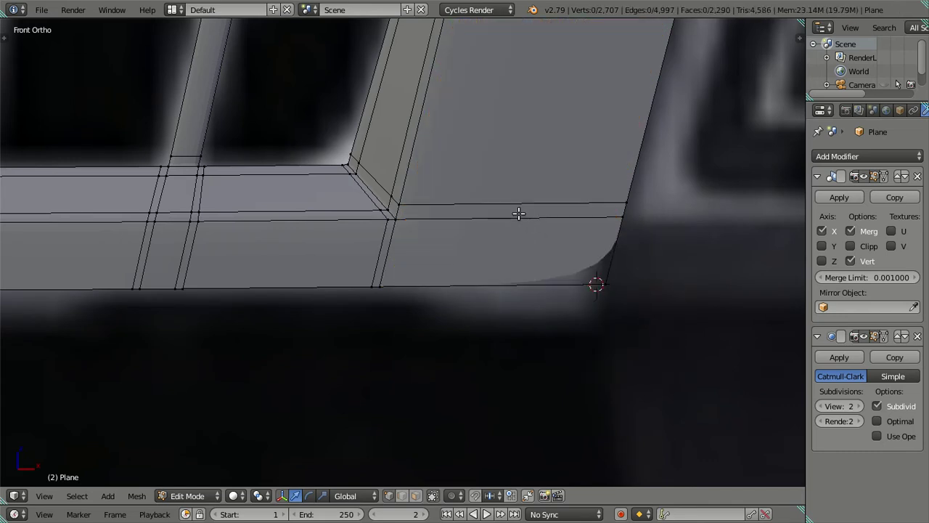
key(ctrl+r)
click(496, 299)
right_click(493, 287)
key(shift+s)
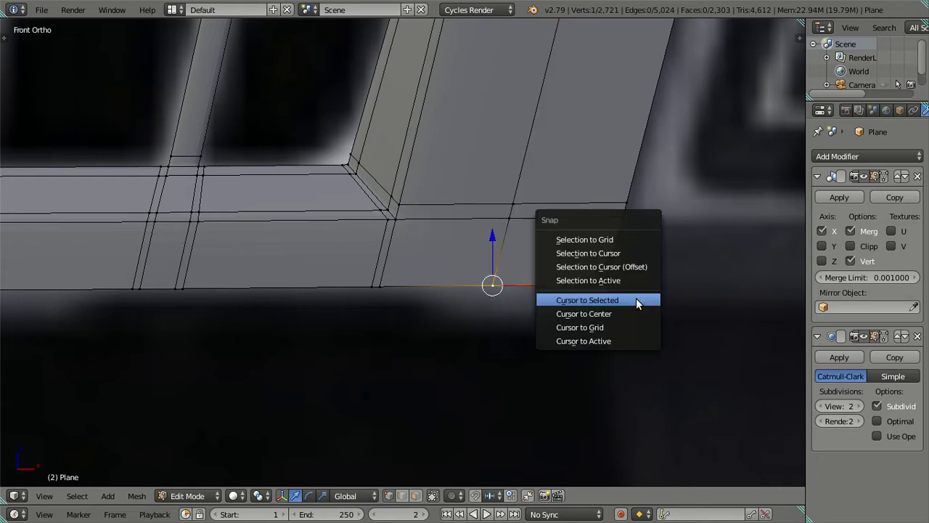
click(639, 266)
key(a)
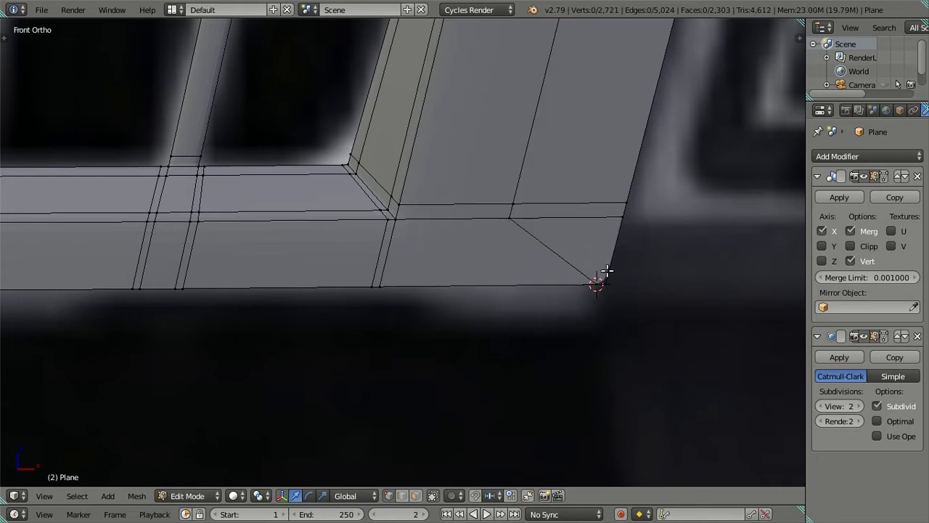
drag(607, 270, 566, 324)
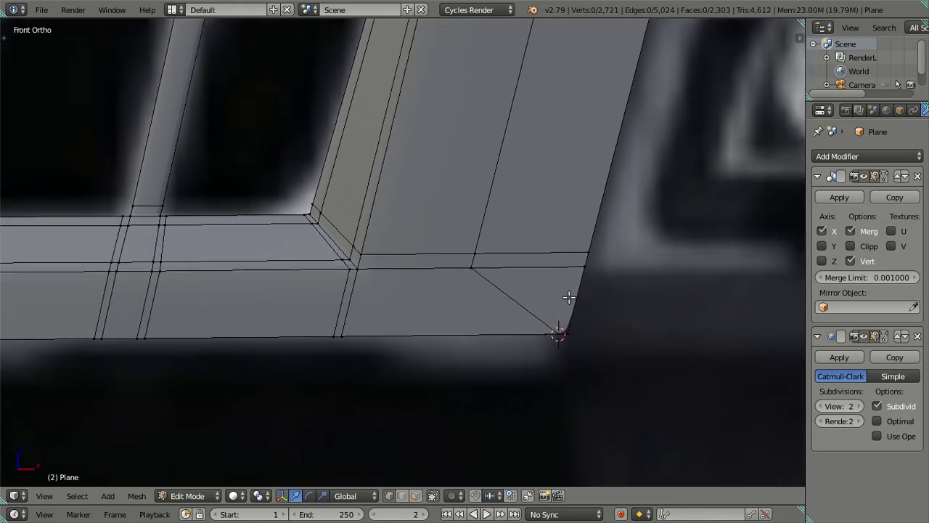
Try loop cuts of 10 and 5 across the lower strip, cancelling each one
key(ctrl+r)
scroll(up, 3)
scroll(up, 3)
key(Escape)
key(ctrl+r)
text(10)
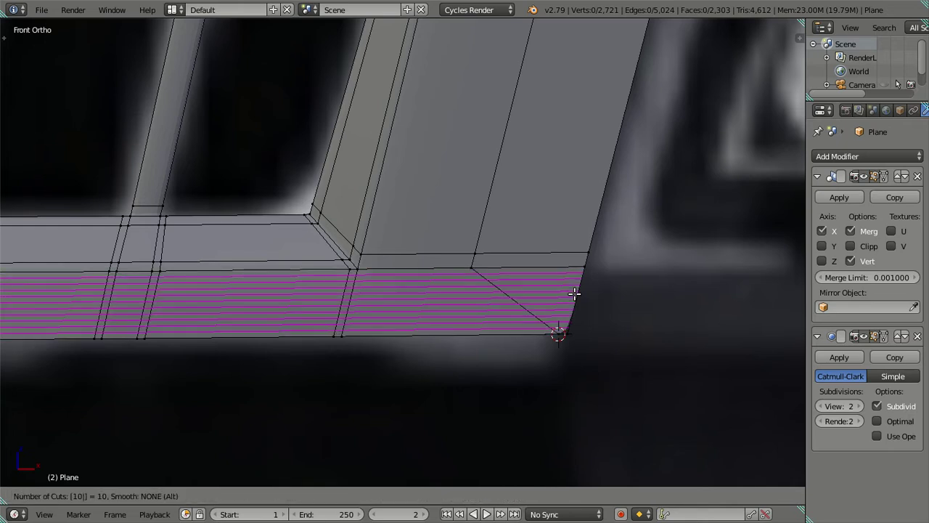
key(Escape)
scroll(up, 3)
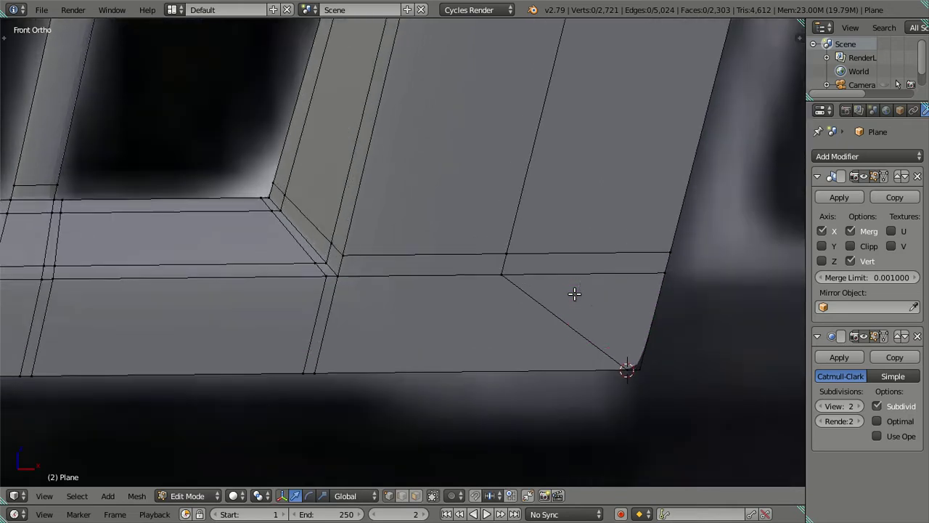
scroll(up, 3)
scroll(up, 3)
key(ctrl+r)
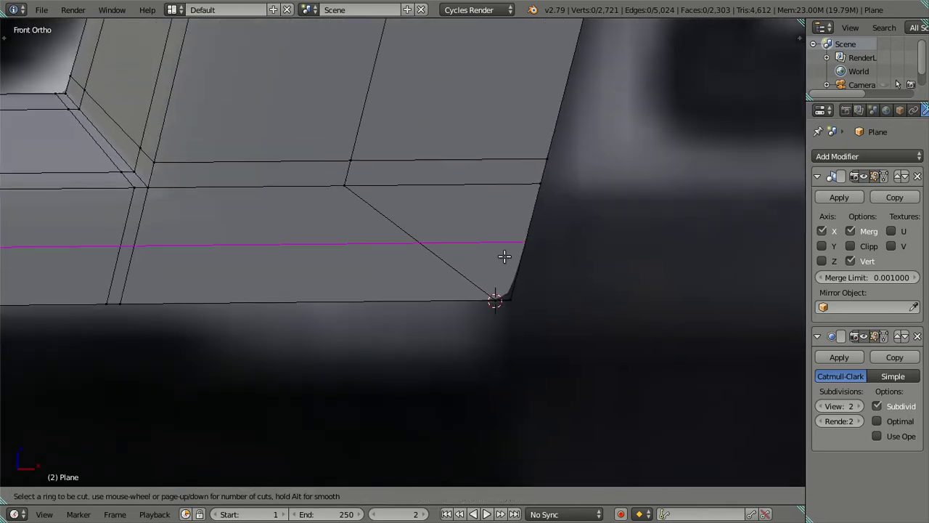
text(5)
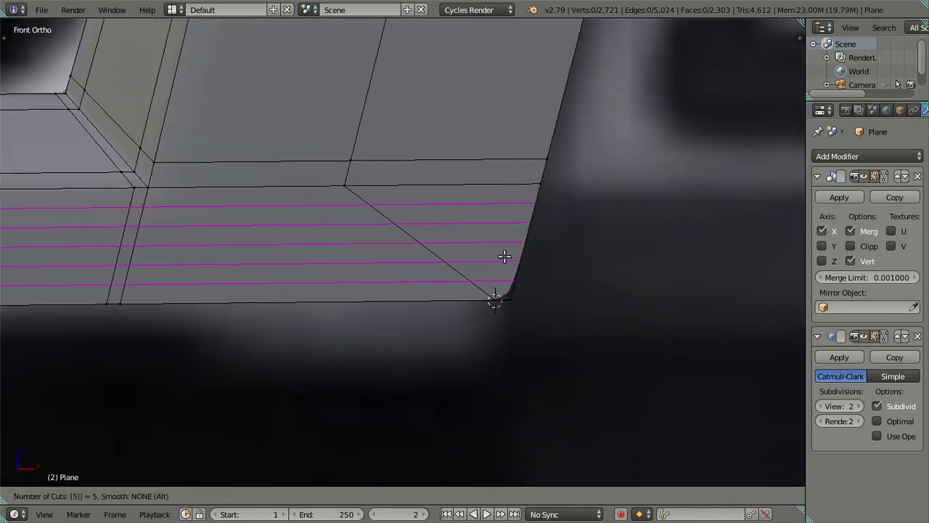
key(Escape)
Add six loop cuts across the strip, put the 3D cursor on its right-end vertex, then remove them
key(ctrl+r)
text(6)
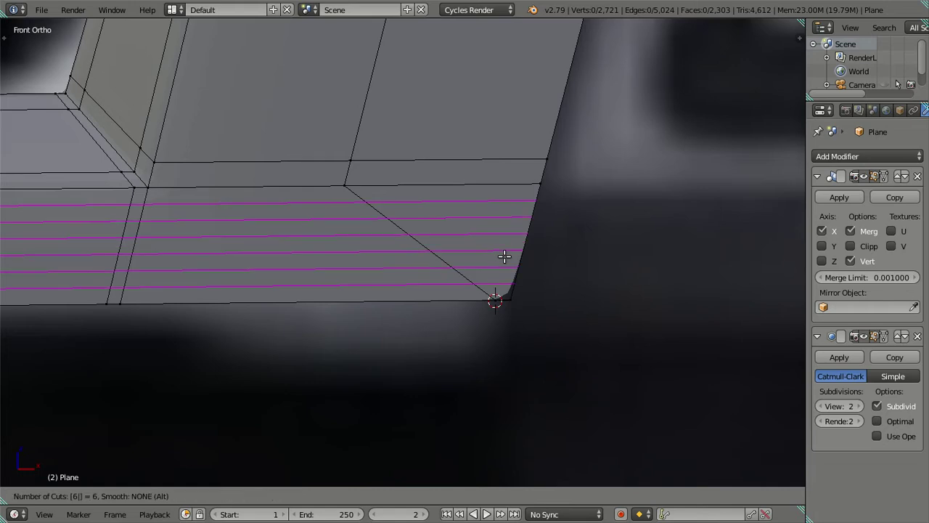
click(505, 256)
right_click(516, 283)
key(shift+s)
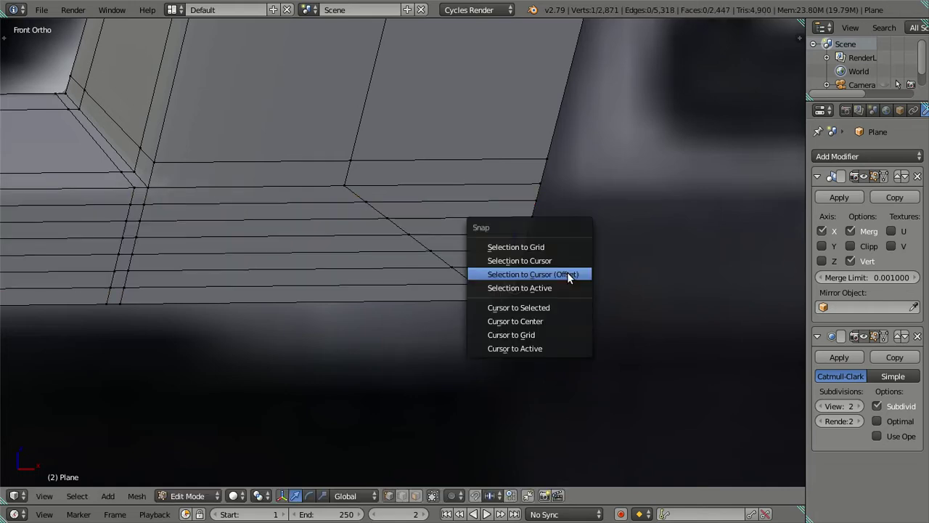
click(559, 306)
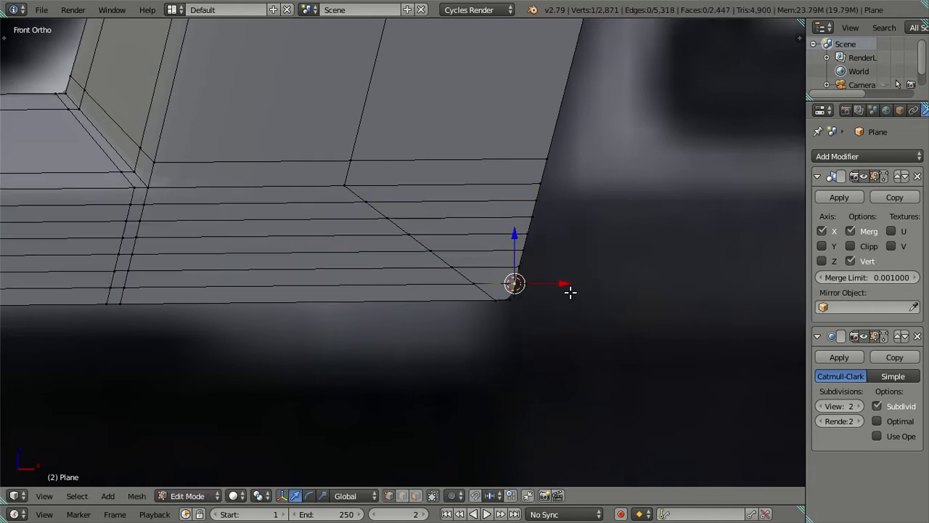
key(ctrl+l)
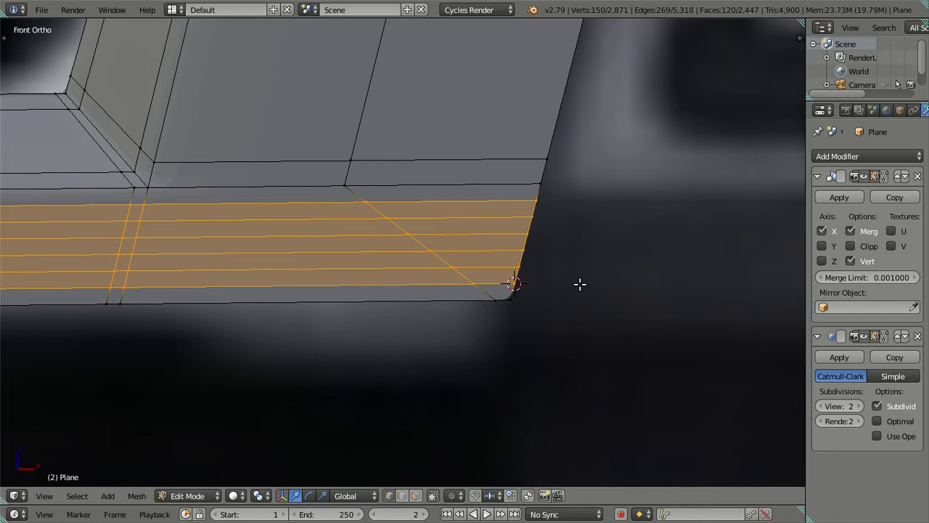
key(x)
click(579, 284)
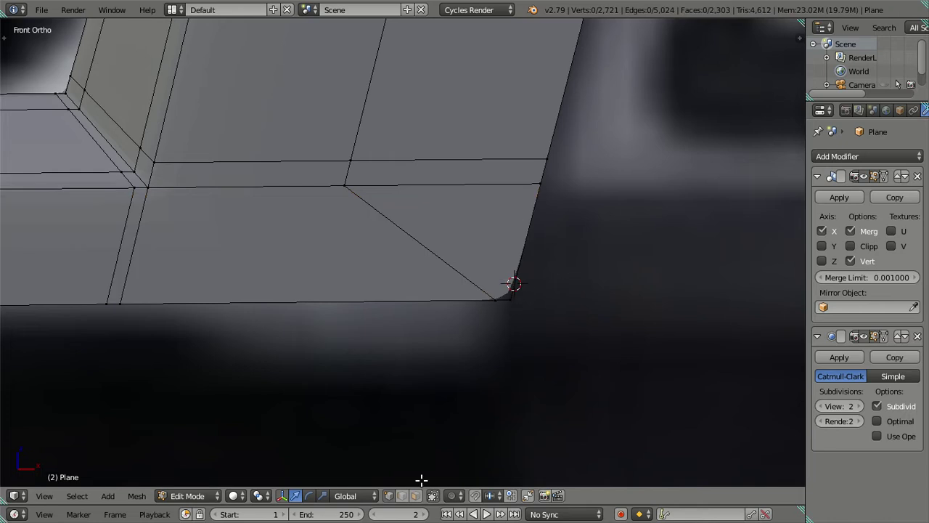
Add evenly spaced horizontal loops to the lower panel, then dissolve them
key(ctrl+r)
scroll(up, 3)
click(509, 275)
right_click(508, 275)
key(x)
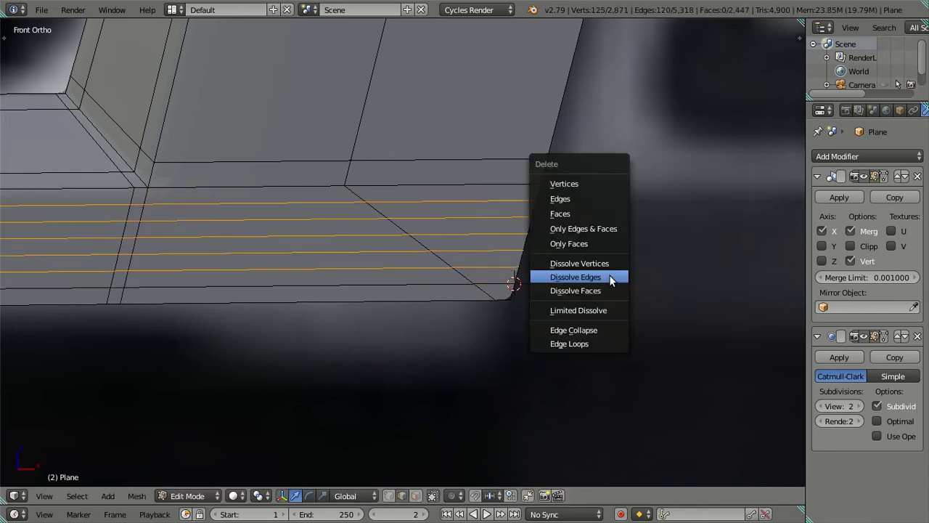
click(610, 277)
scroll(down, 3)
Leave Edit Mode and orbit around the smoothed cab front
key(Tab)
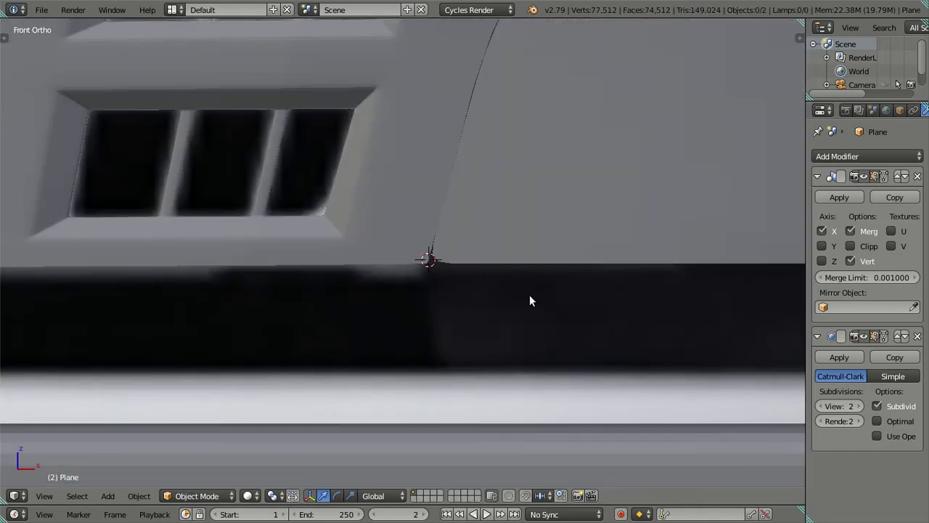
drag(472, 293, 444, 284)
drag(537, 305, 412, 275)
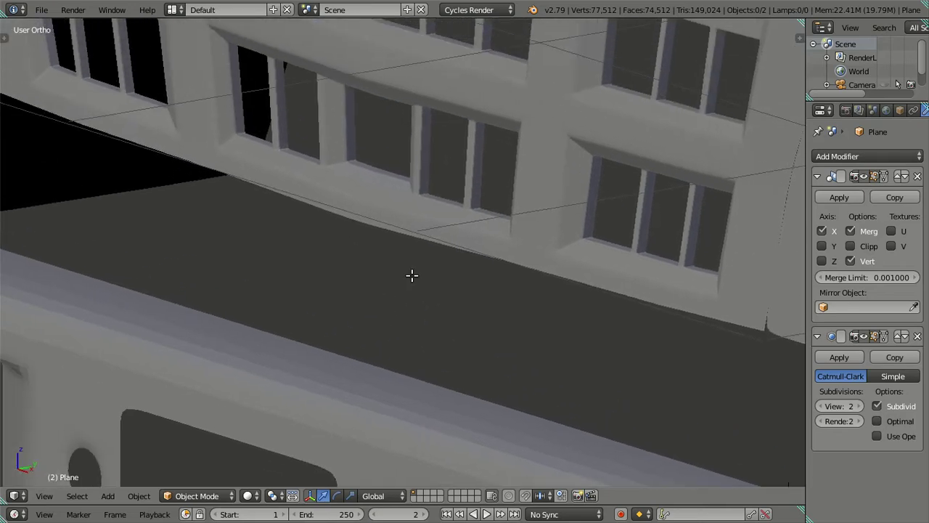
Re-enter Edit Mode and select an edge loop on the grille
key(Tab)
scroll(up, 3)
drag(324, 161, 492, 276)
right_click(584, 303)
scroll(down, 3)
scroll(up, 3)
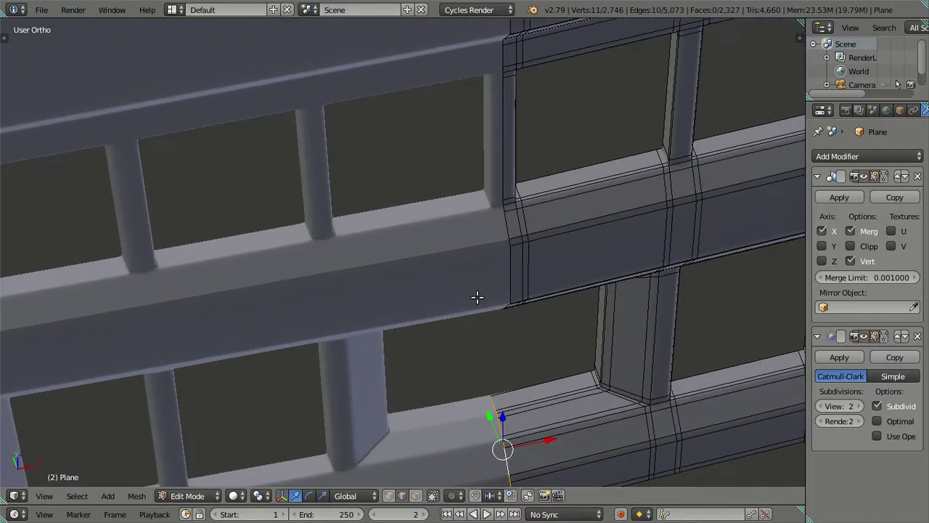
scroll(down, 3)
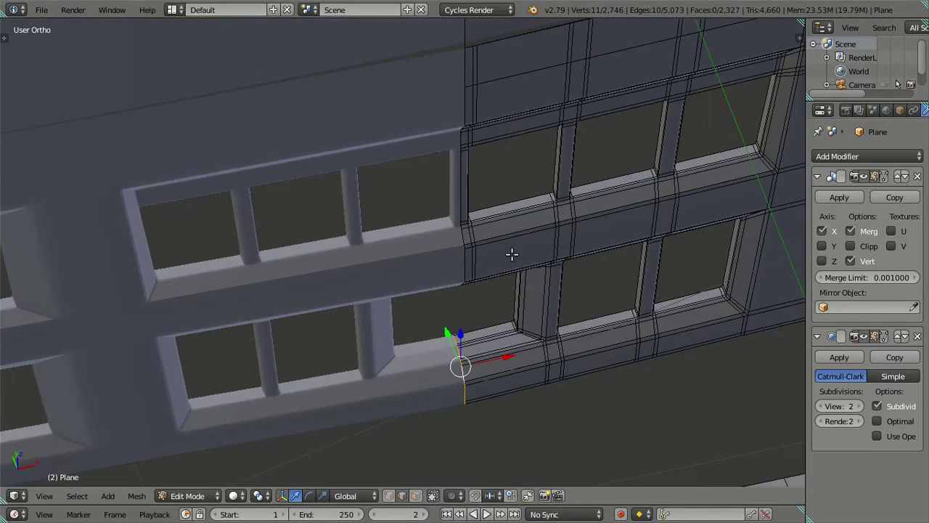
Inspect the grille loop from top view in wireframe, then deselect and return to solid shading
key(KP_7)
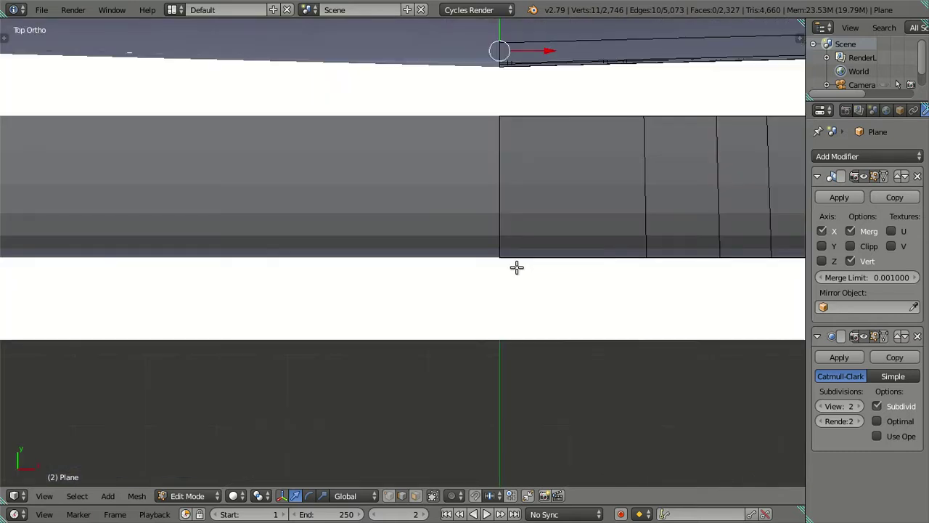
key(KP_Decimal)
key(z)
scroll(down, 3)
scroll(up, 3)
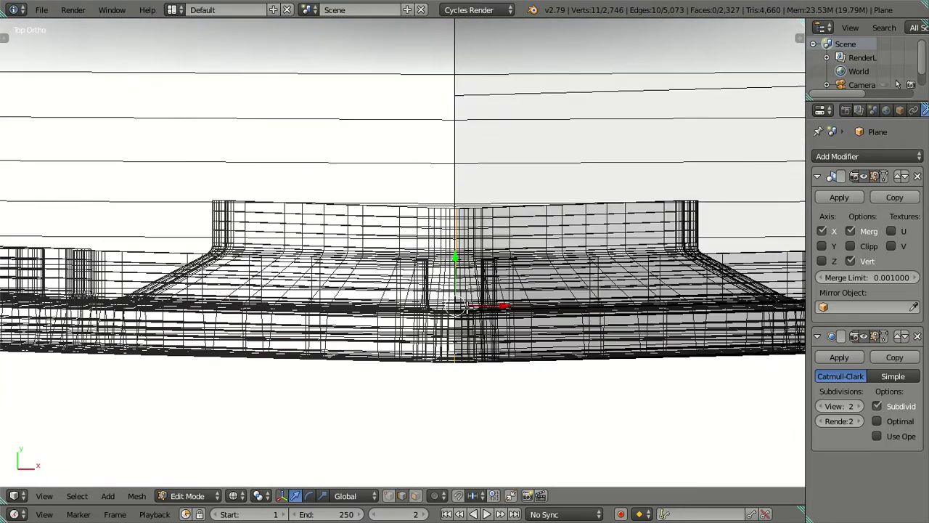
scroll(up, 3)
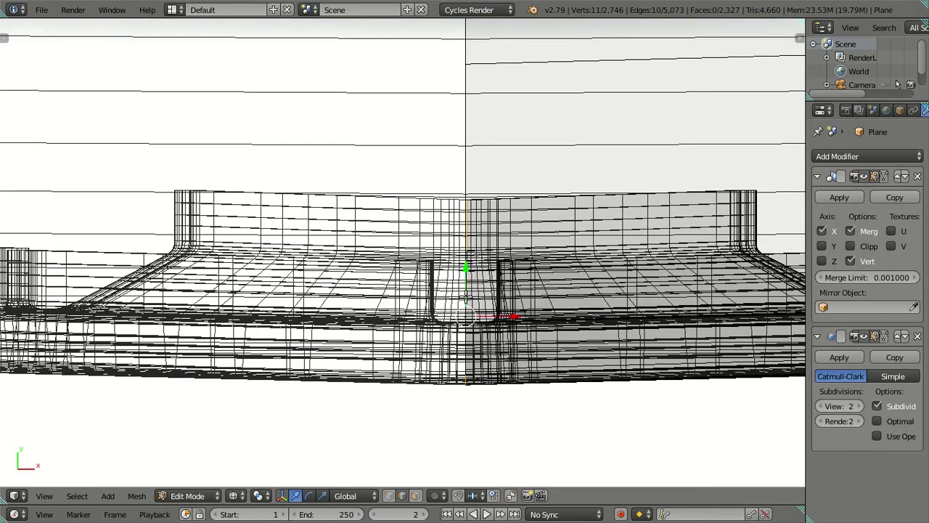
scroll(down, 3)
key(a)
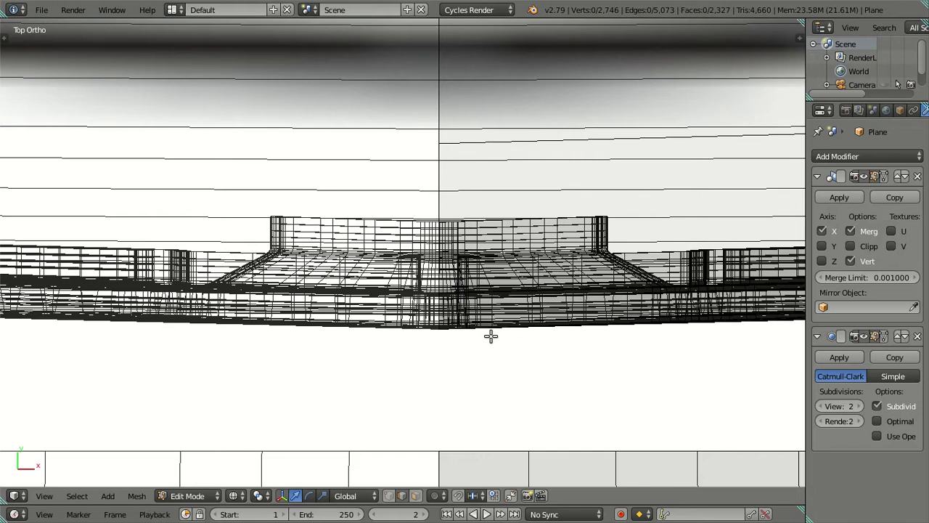
key(z)
scroll(up, 3)
scroll(up, 3)
drag(602, 347, 519, 257)
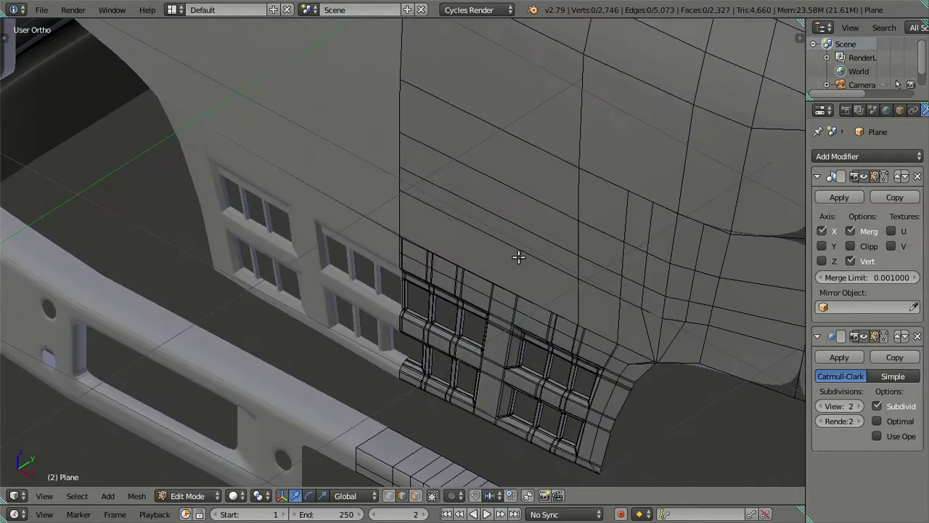
Set the Subdivision viewport level to 0 and view the grille openings in Object Mode
drag(824, 407, 799, 383)
key(Tab)
drag(795, 380, 369, 276)
scroll(up, 3)
scroll(down, 3)
scroll(up, 3)
Compare the cab against the right-side and front reference photos in wireframe, then re-enter Edit Mode
key(KP_3)
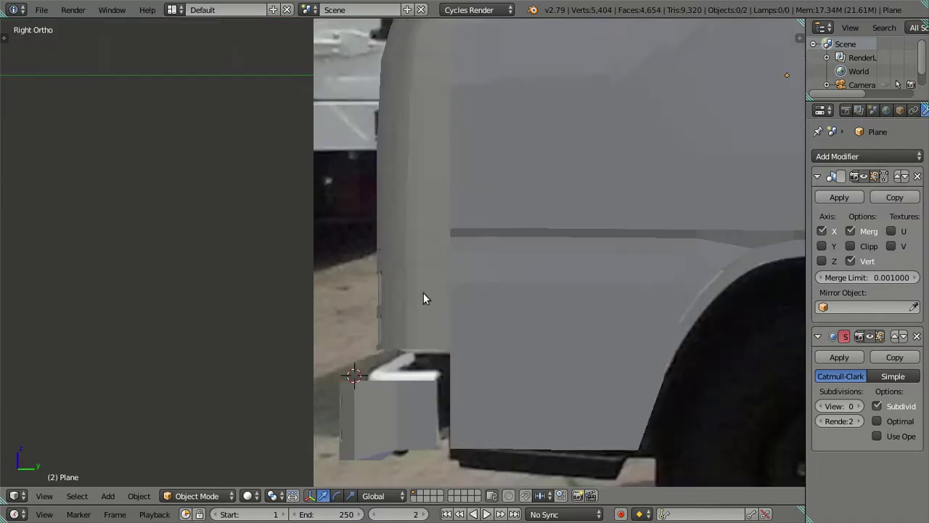
key(z)
key(z)
key(z)
drag(554, 383, 480, 251)
key(KP_1)
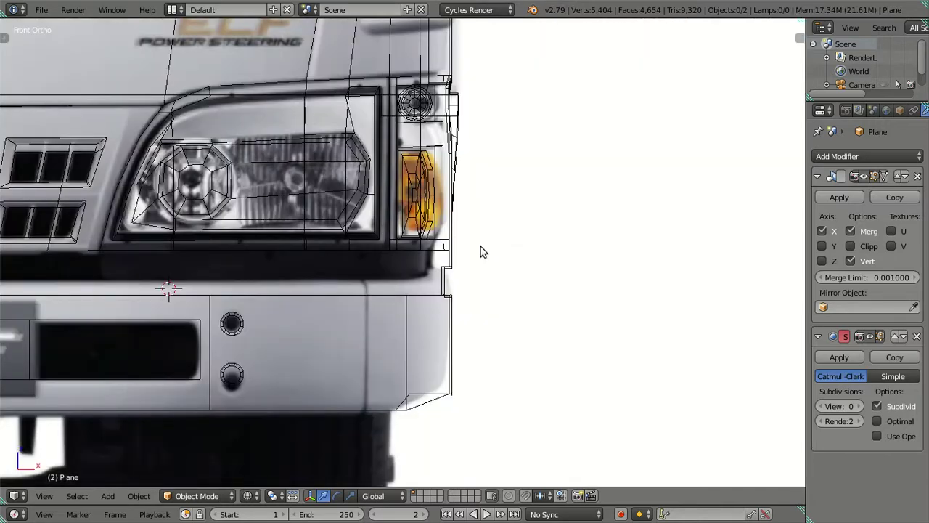
key(z)
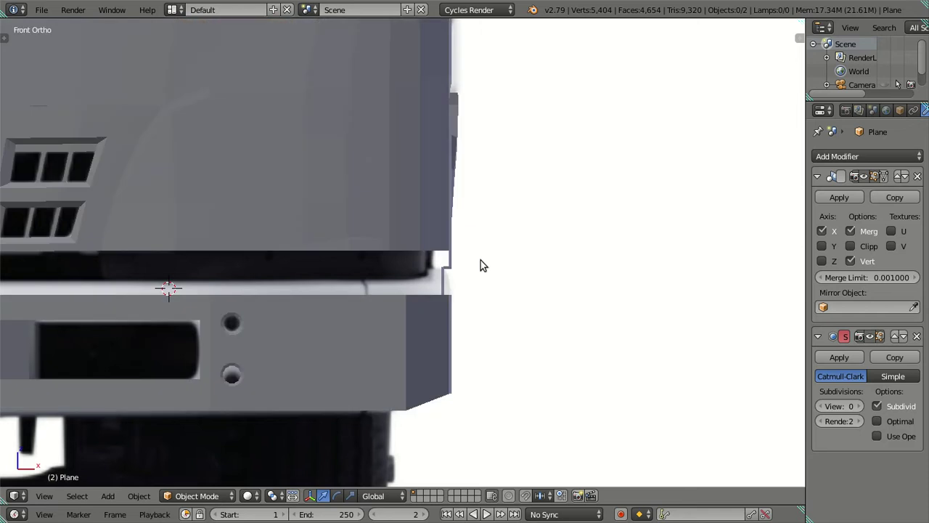
drag(482, 241, 477, 276)
key(Tab)
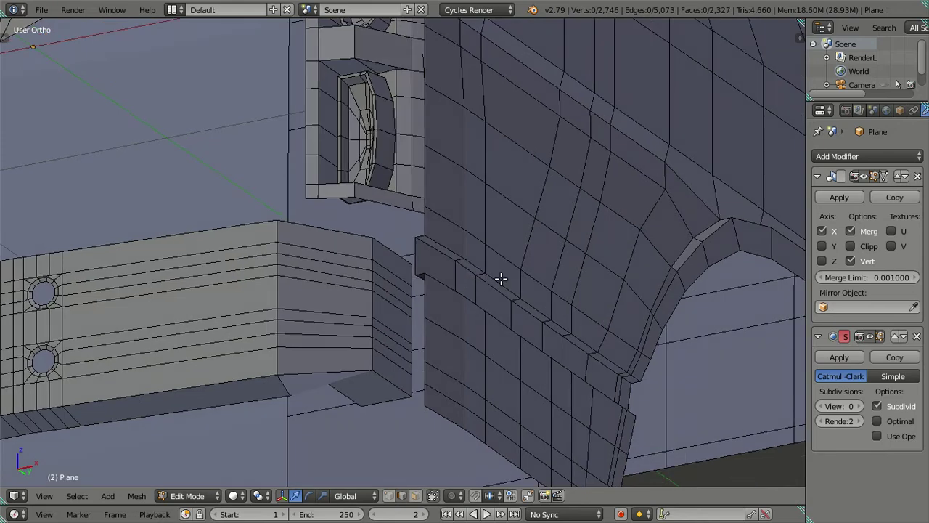
Lower a horizontal side-panel loop below the wheel arch to match the reference photo
drag(501, 279, 603, 370)
key(KP_3)
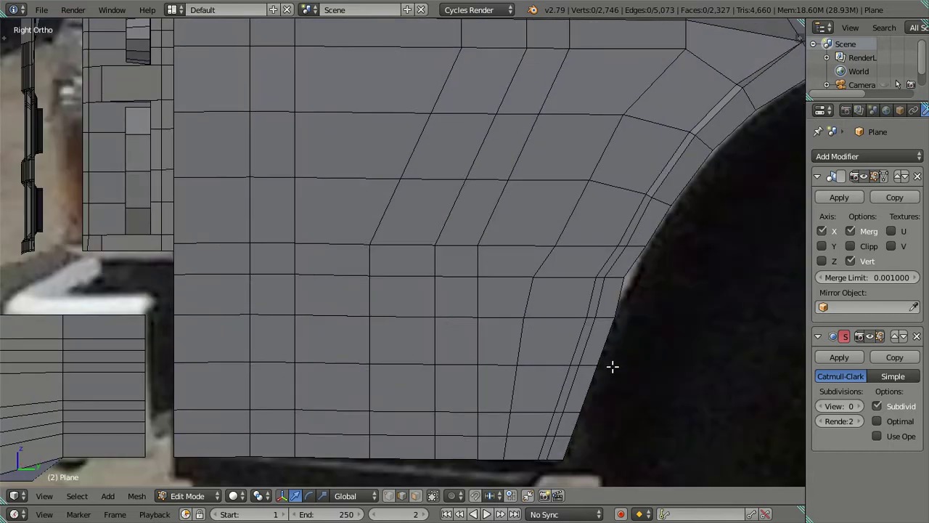
scroll(up, 3)
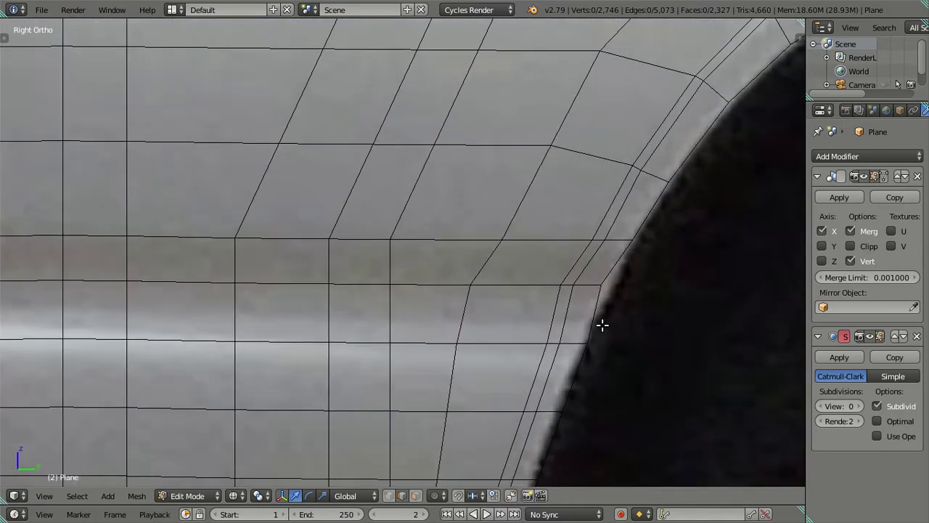
drag(536, 294, 532, 289)
click(533, 283)
key(KP_3)
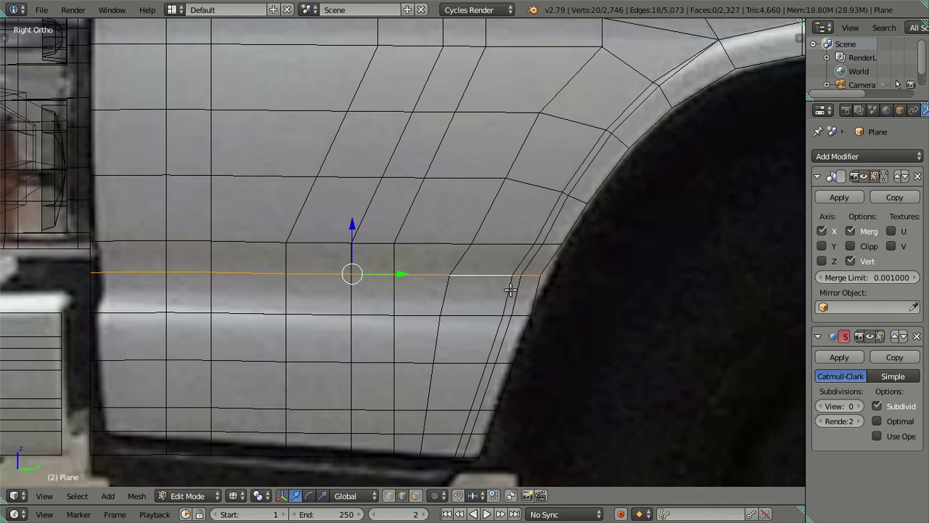
drag(344, 218, 368, 239)
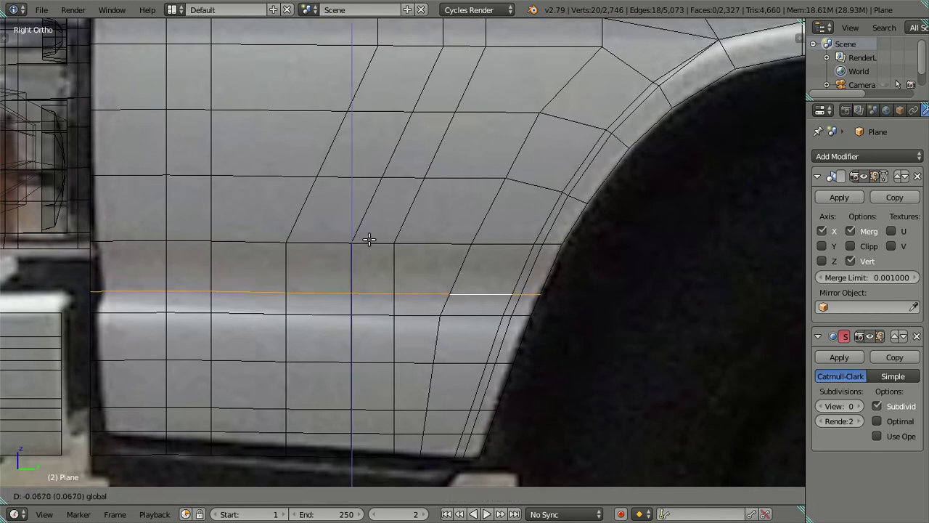
click(369, 240)
drag(369, 240, 439, 249)
key(a)
key(a)
key(a)
Dissolve two parallel edge loops along the strip
scroll(up, 3)
right_click(416, 322)
right_click(412, 324)
key(x)
click(613, 355)
Dissolve a third horizontal loop below the wheel arch and check it against the photo in wireframe
scroll(up, 3)
key(z)
scroll(up, 3)
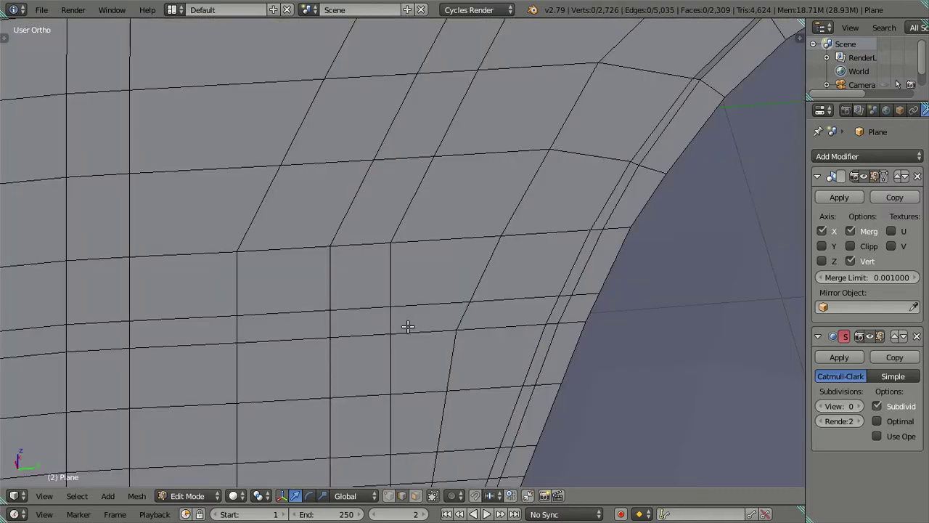
key(KP_3)
scroll(up, 3)
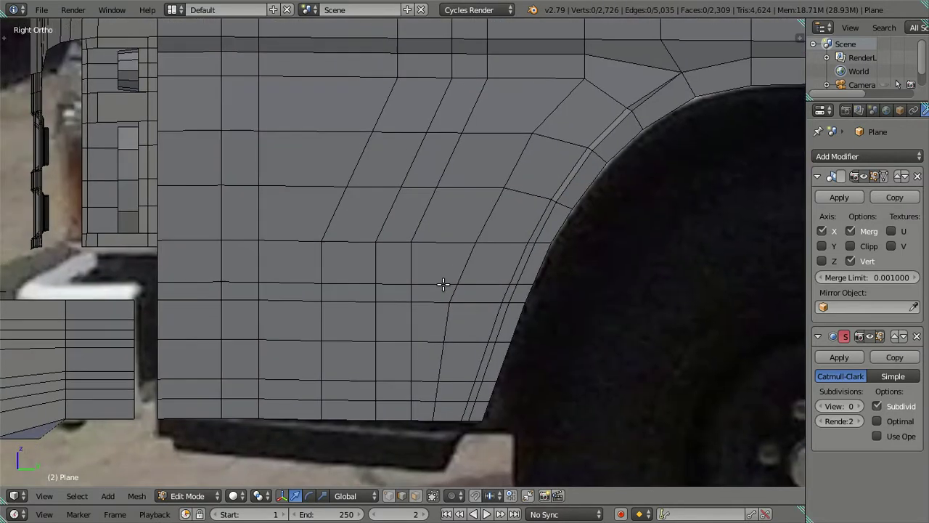
drag(363, 303, 450, 283)
scroll(up, 3)
right_click(586, 273)
key(x)
click(554, 277)
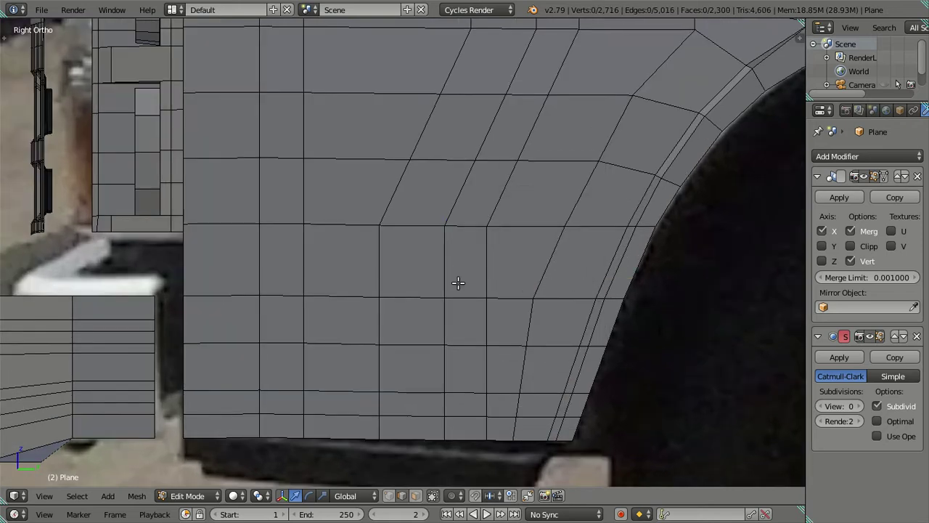
key(z)
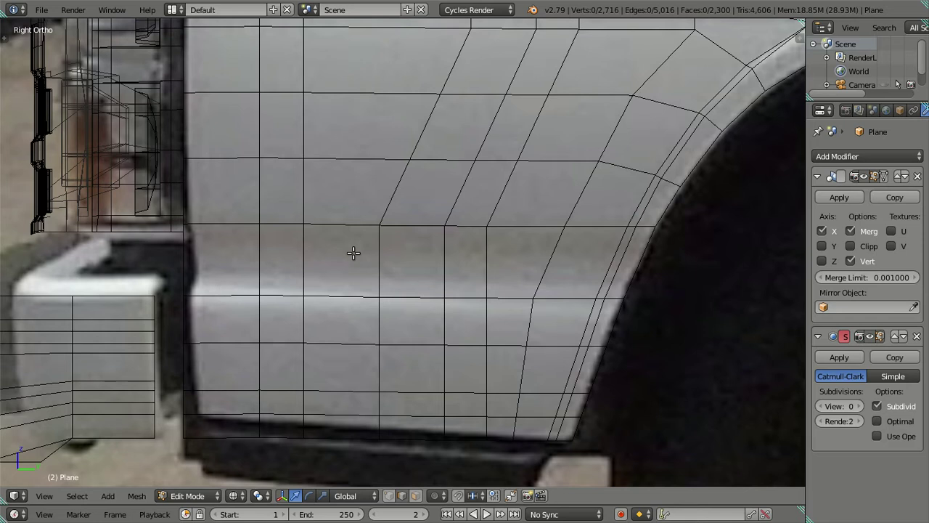
key(z)
drag(354, 253, 461, 254)
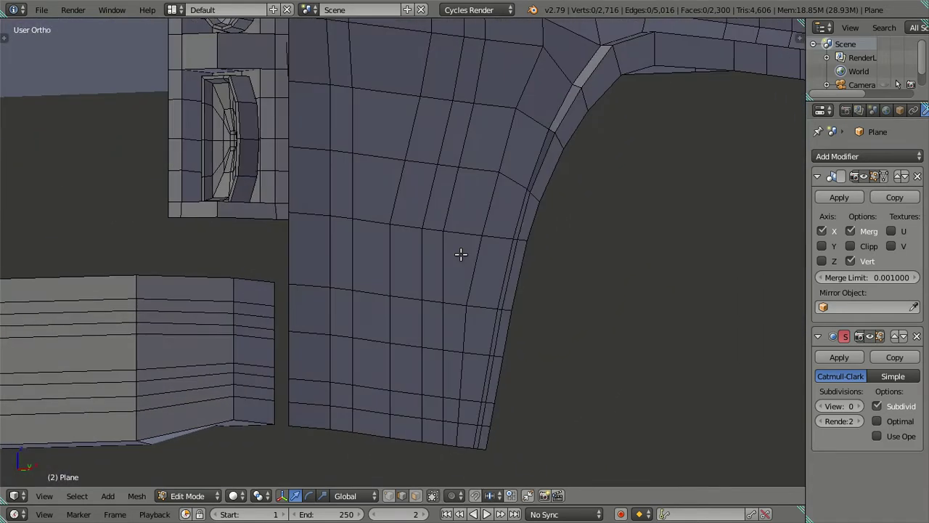
In face select mode, select a loop of faces on the panel and try moving it along X, then cancel
click(415, 494)
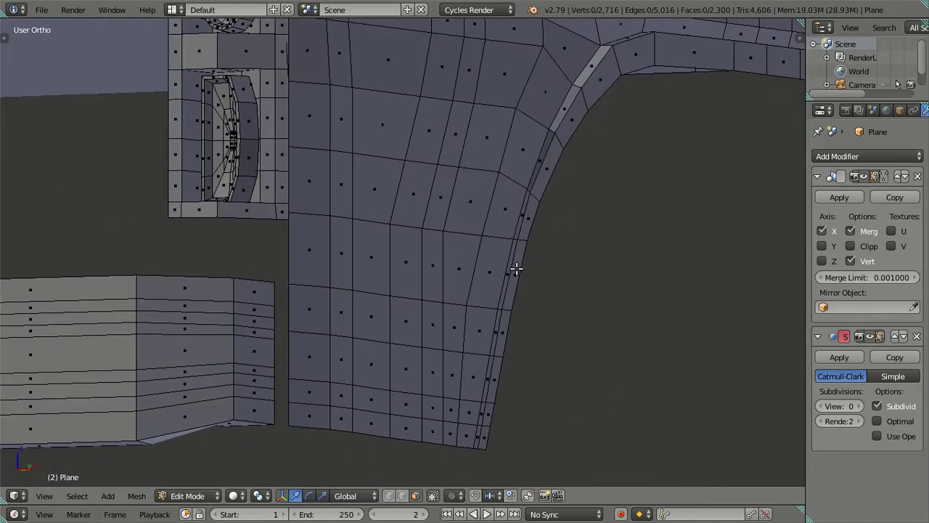
right_click(516, 269)
right_click(319, 256)
drag(368, 270, 535, 305)
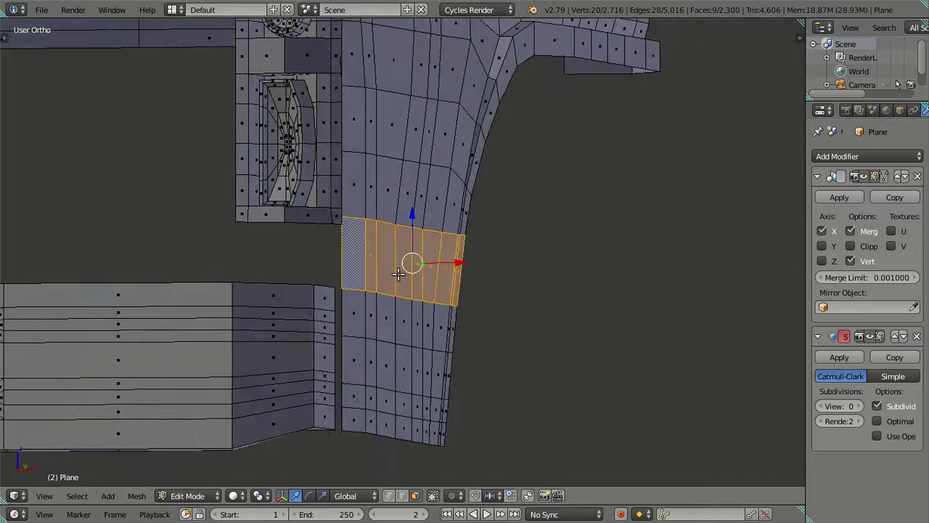
right_click(486, 297)
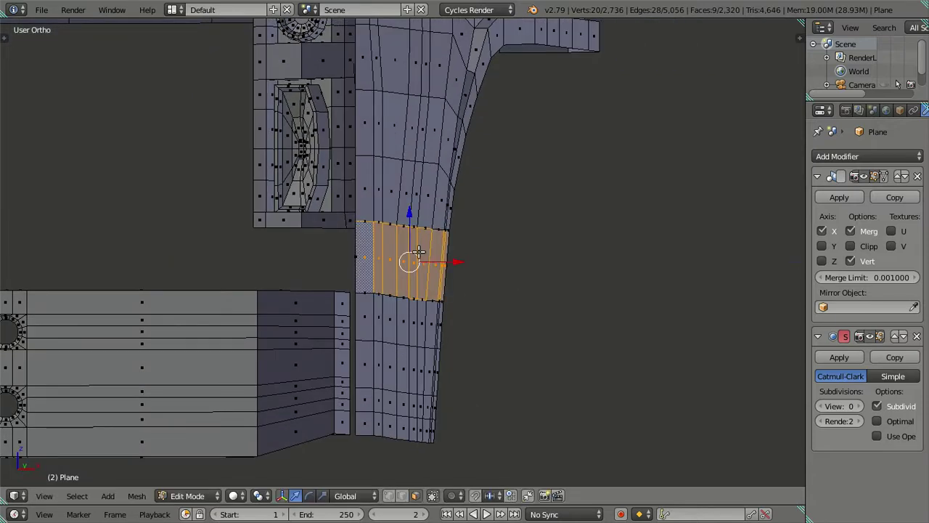
key(g)
key(x)
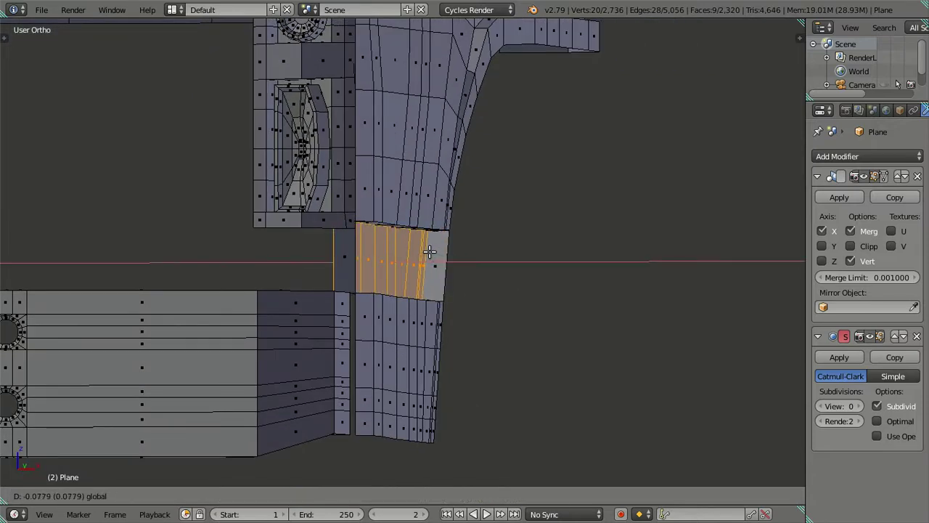
right_click(430, 251)
Delete two faces at the panel edge
right_click(435, 264)
right_click(338, 259)
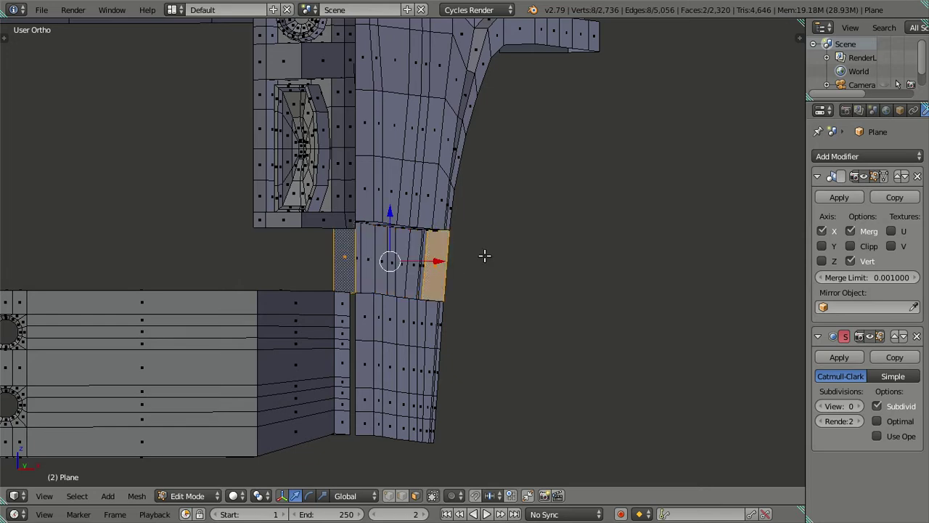
key(x)
click(435, 196)
drag(593, 289, 509, 261)
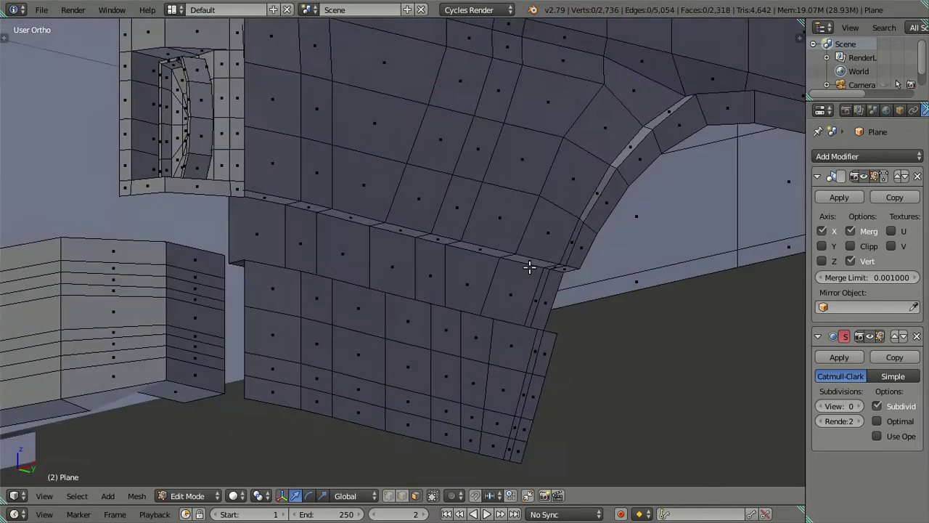
scroll(up, 3)
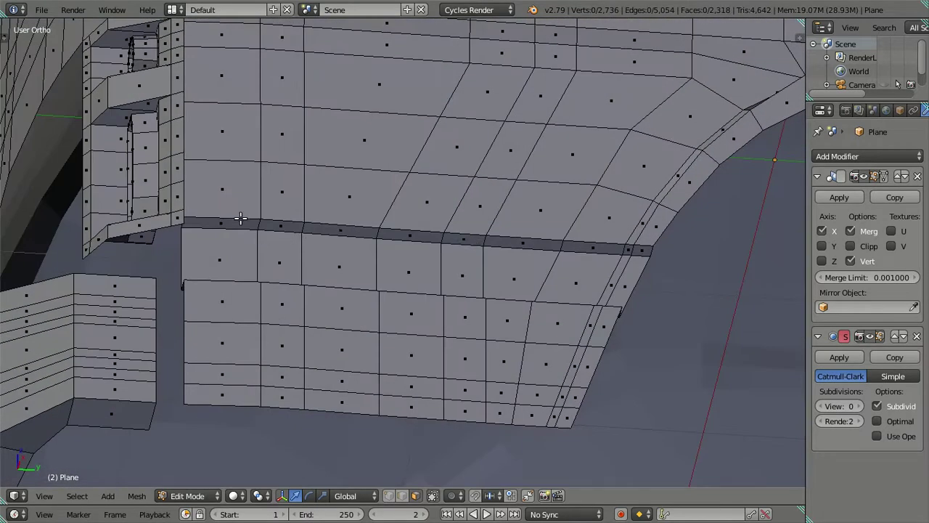
Switch to vertex select mode and select the corner vertex at the groove's left end
drag(241, 218, 213, 245)
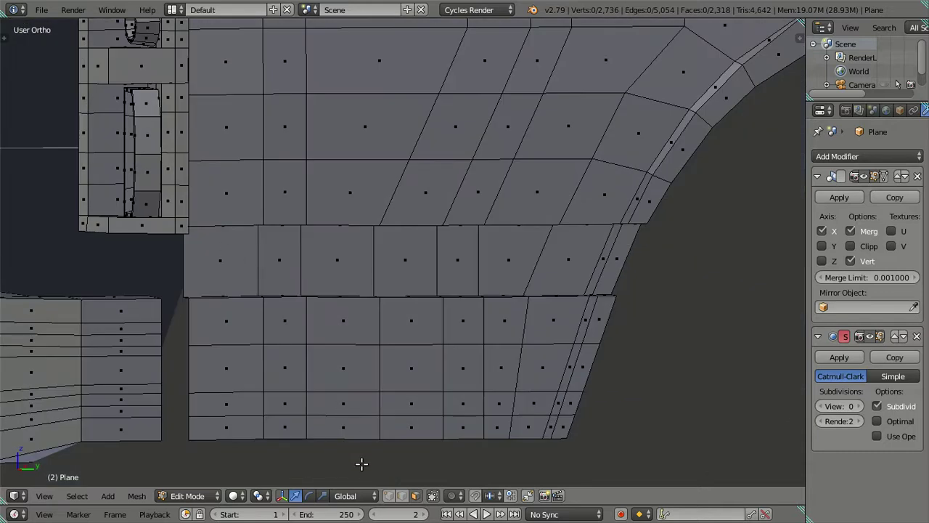
click(389, 495)
drag(307, 332, 307, 307)
right_click(190, 222)
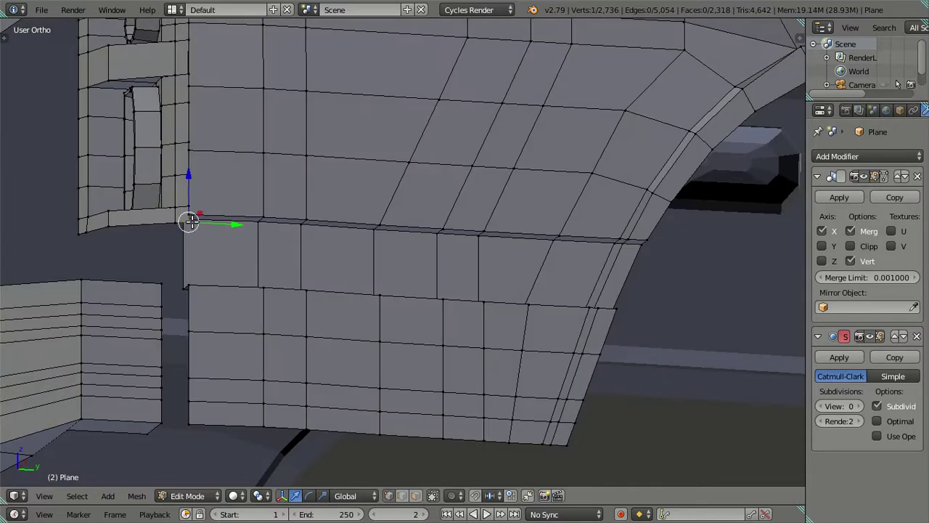
Re-confirm the selected vertex's Z value in the N sidebar, then deselect
key(n)
click(697, 88)
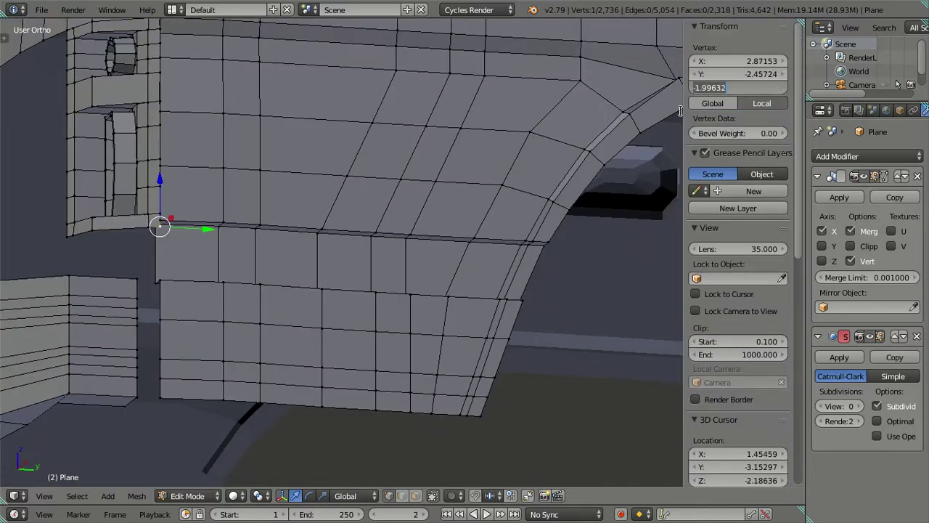
key(Return)
key(a)
Slide the horizontal edge loop down into the groove
drag(524, 205, 548, 269)
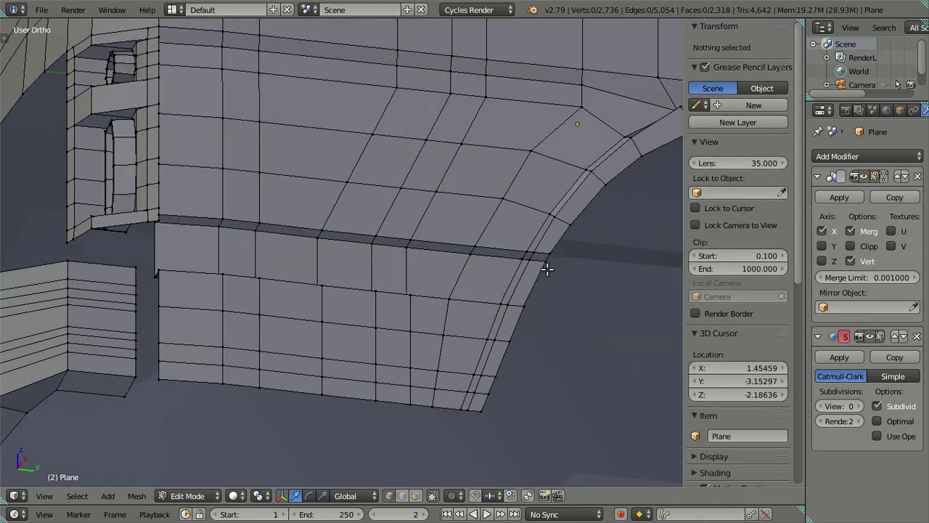
right_click(459, 251)
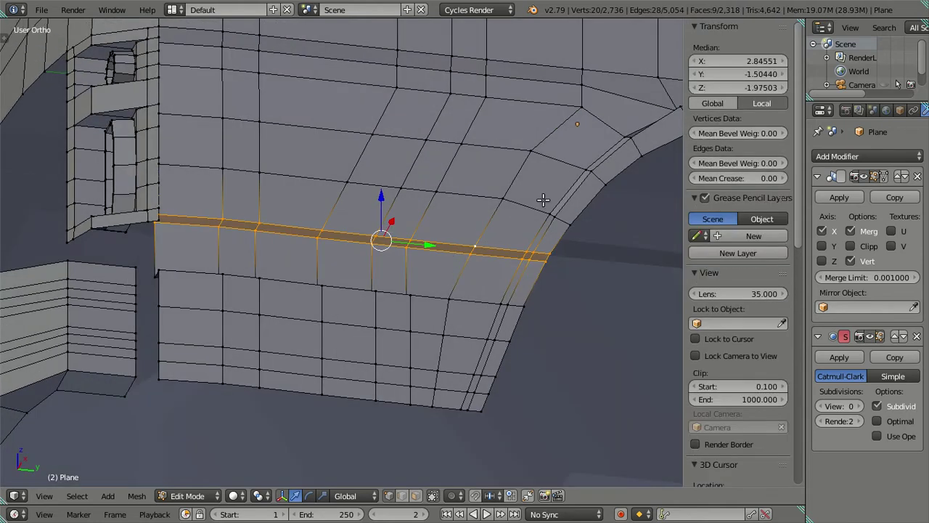
drag(706, 92, 728, 89)
key(a)
In right side view, box-select the panel vertices at the wheel arch and nudge them along Y
drag(475, 269, 519, 281)
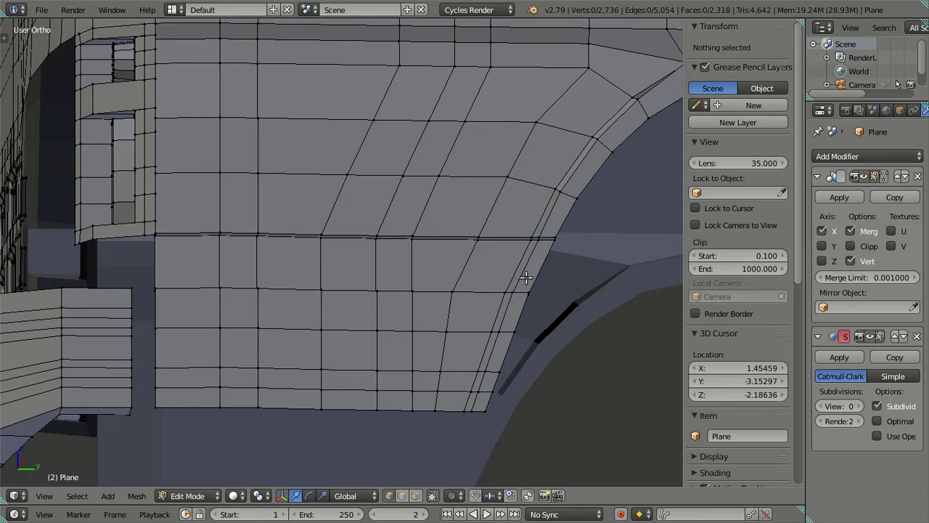
key(KP_3)
scroll(up, 3)
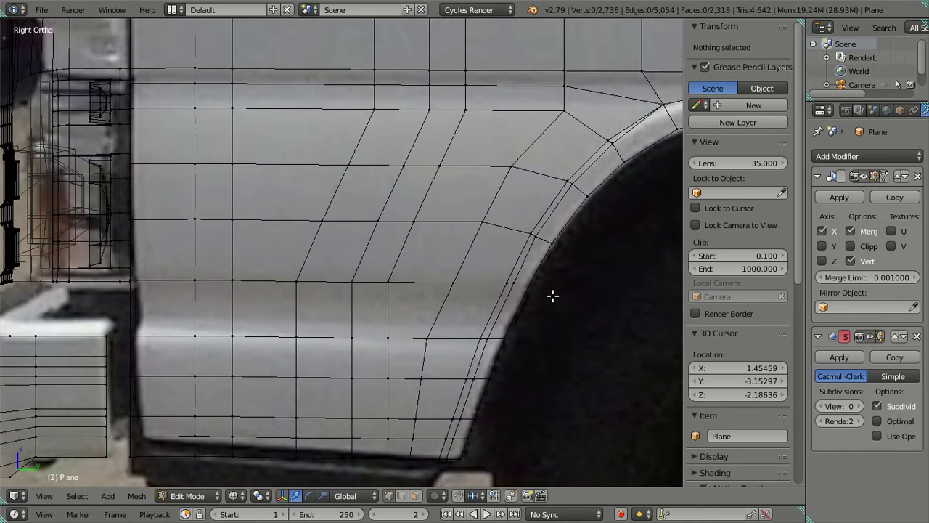
key(b)
drag(610, 305, 454, 277)
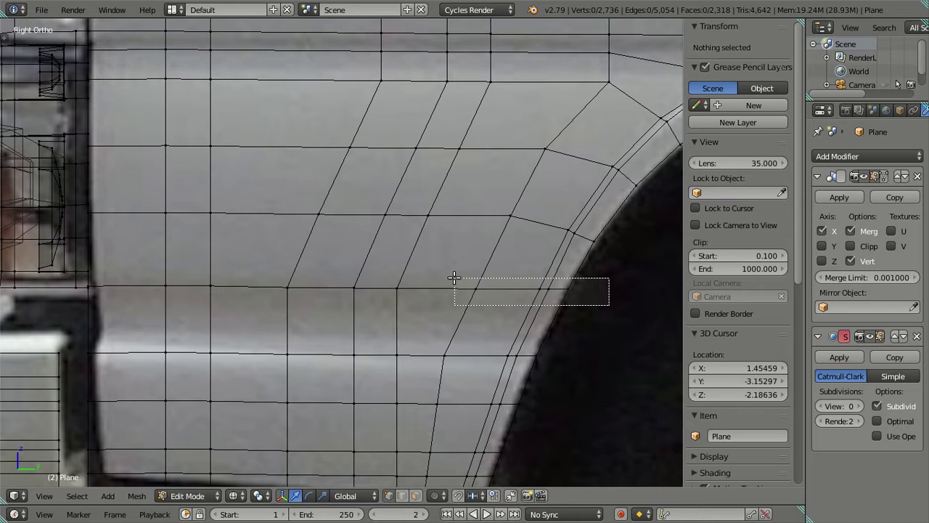
drag(454, 277, 453, 277)
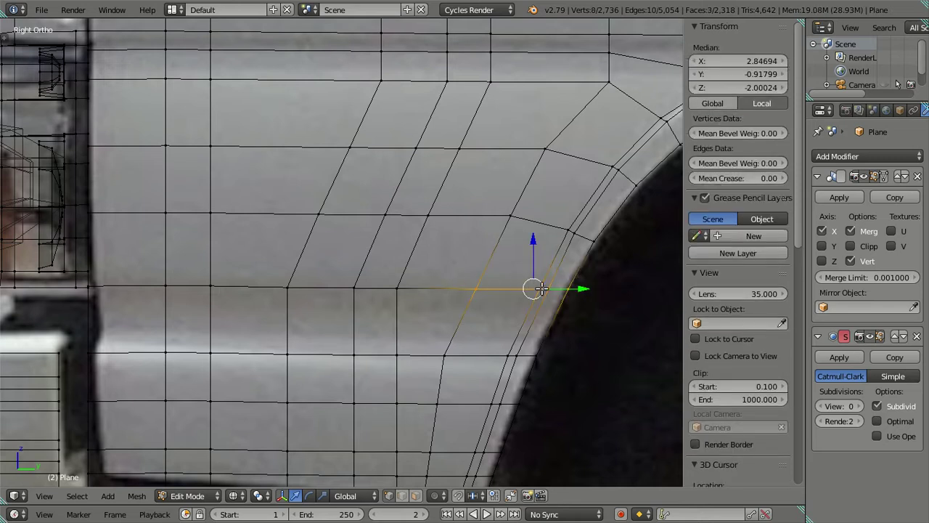
drag(586, 289, 585, 289)
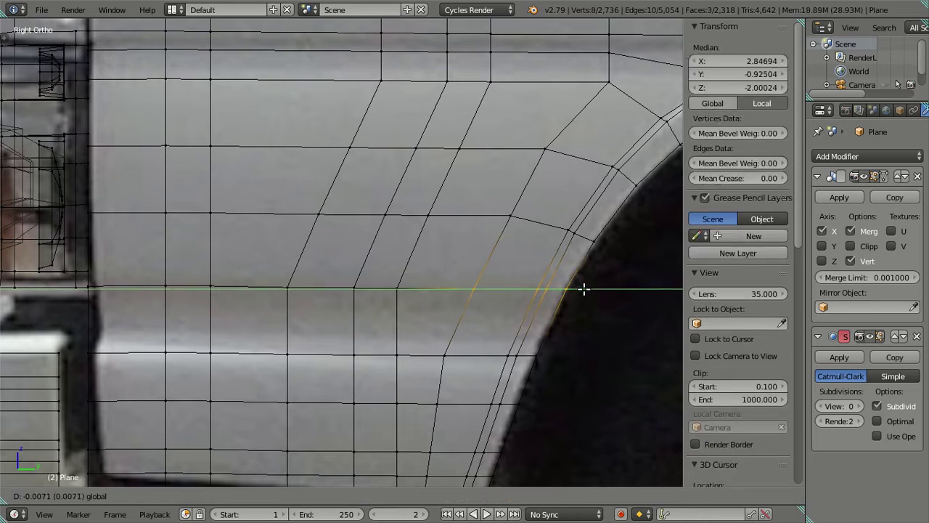
click(585, 289)
key(a)
Preview the smoothed cab outside edit mode, then go back to editing
scroll(down, 3)
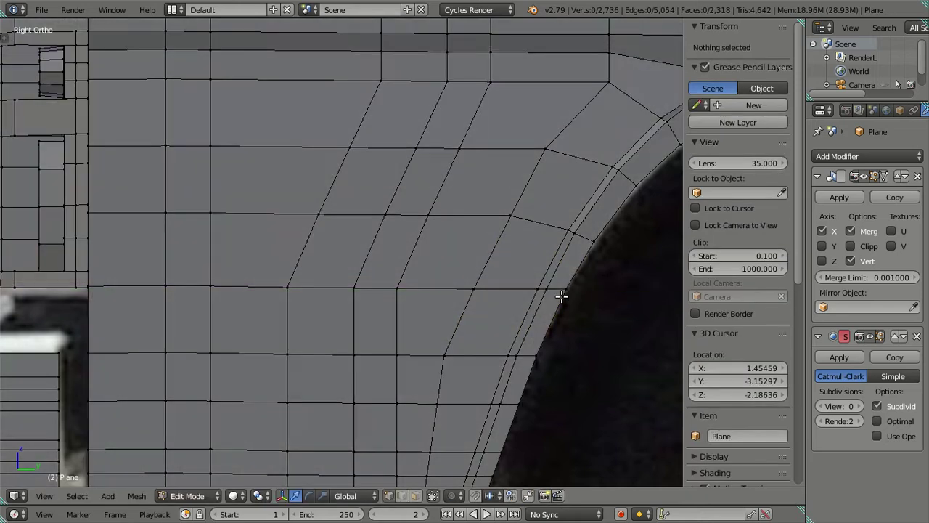
scroll(down, 3)
scroll(up, 3)
drag(461, 325, 413, 309)
key(Tab)
scroll(up, 3)
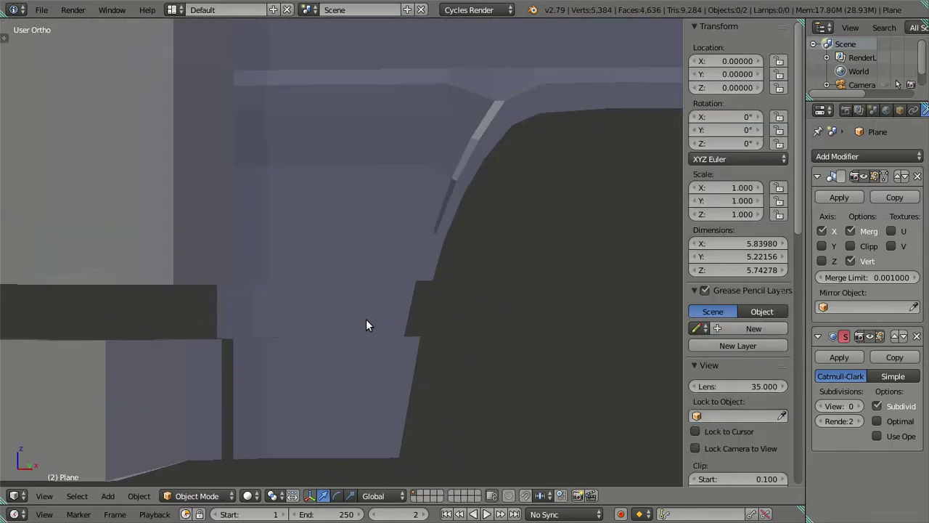
scroll(up, 3)
key(Tab)
Re-enter the Z coordinate of the ledge's left corner vertex and check the lower panel edge loop
drag(269, 296, 354, 310)
right_click(354, 311)
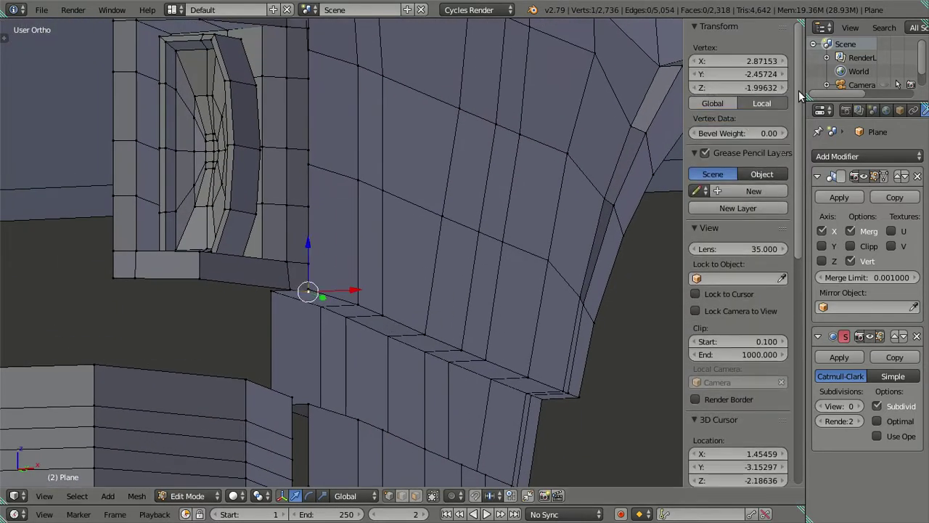
click(741, 87)
key(Return)
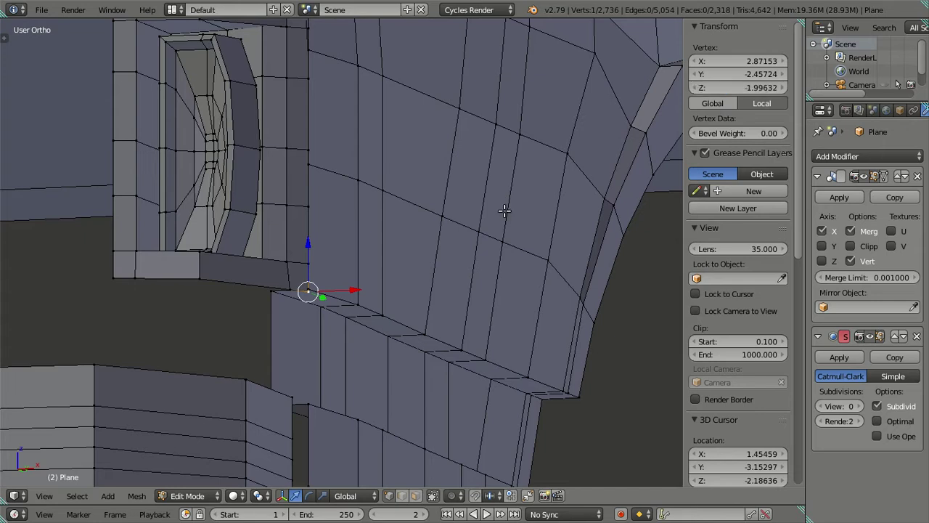
right_click(419, 328)
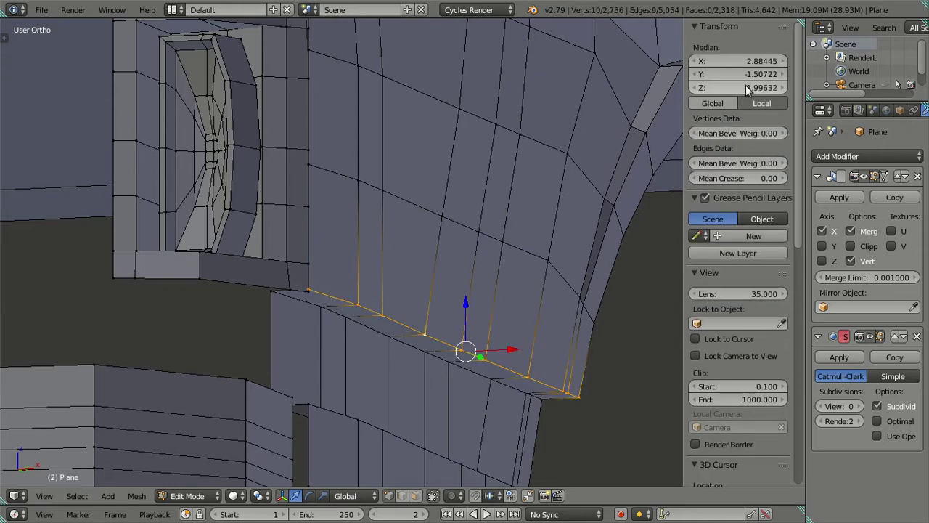
key(a)
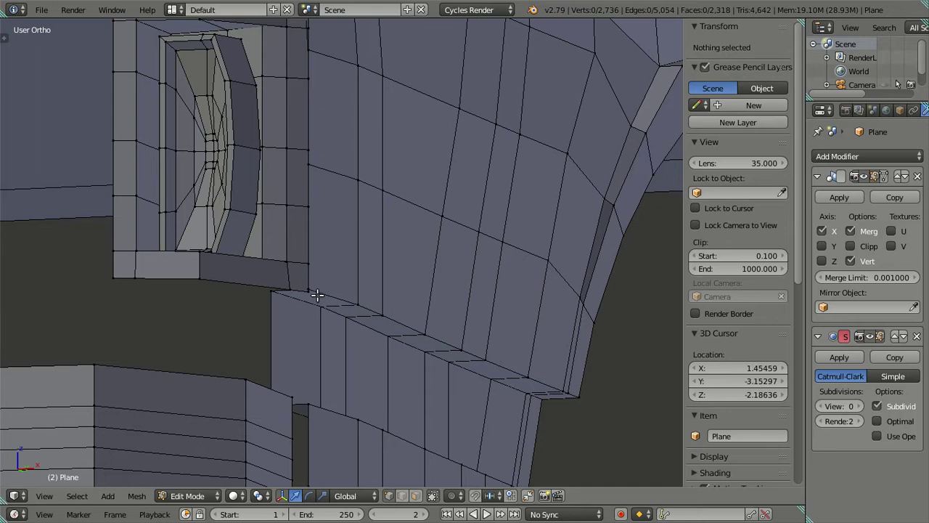
Slide the ledge's left corner vertex along its edge toward the wheel arch, undoing a stray Z move
right_click(312, 289)
key(g)
key(z)
click(317, 283)
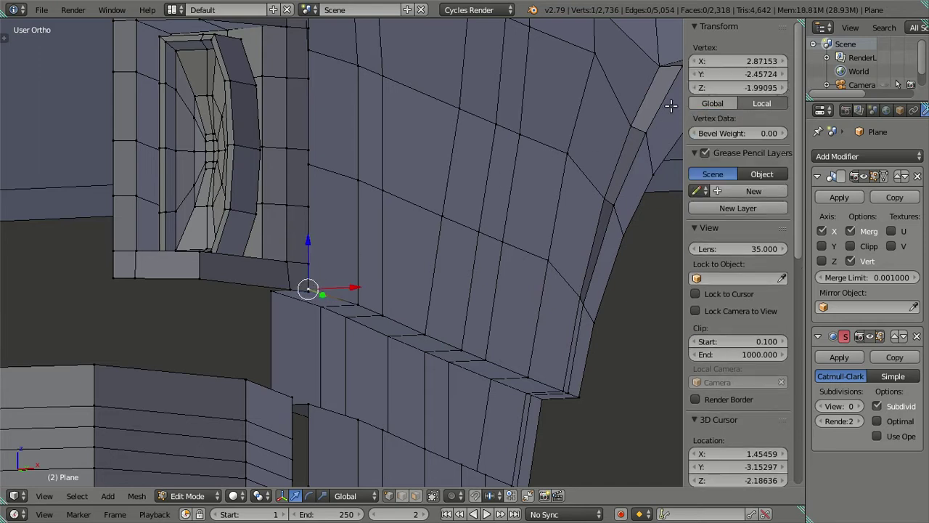
key(ctrl+z)
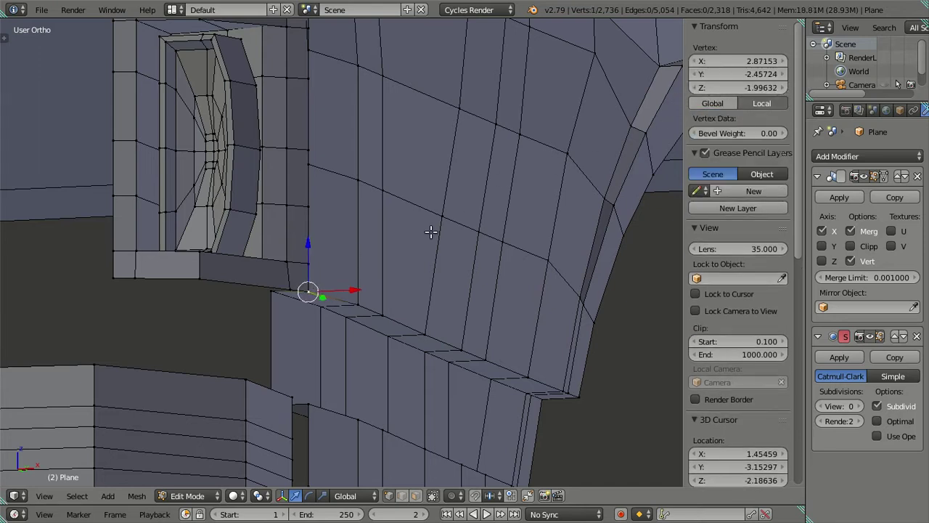
key(g)
key(g)
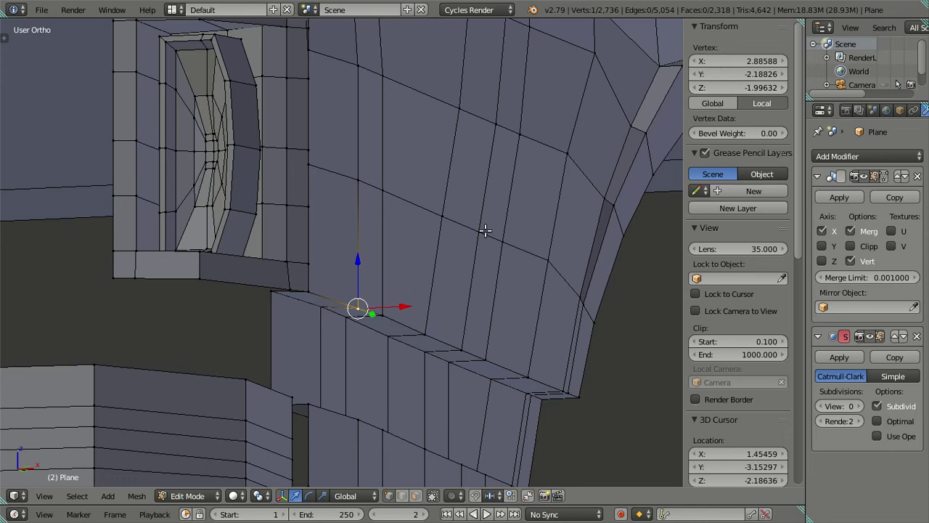
click(394, 299)
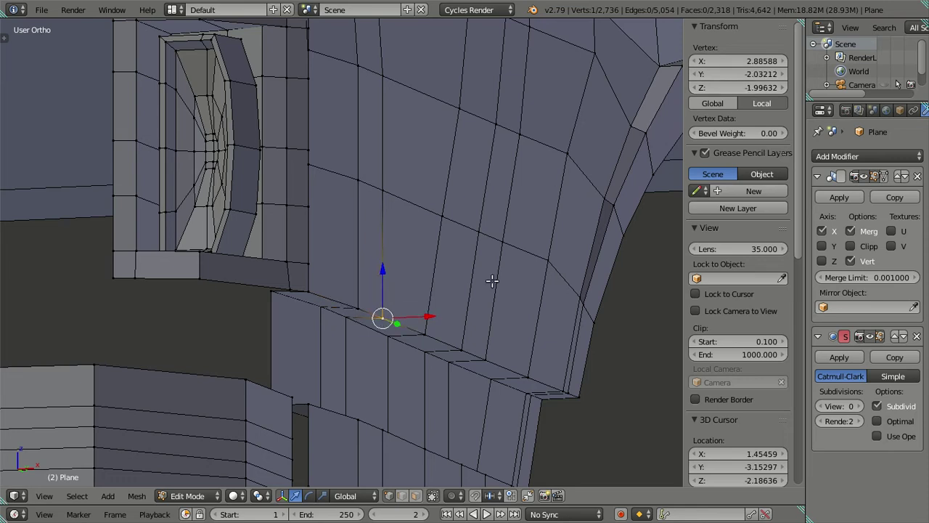
drag(435, 320, 460, 349)
drag(518, 332, 543, 342)
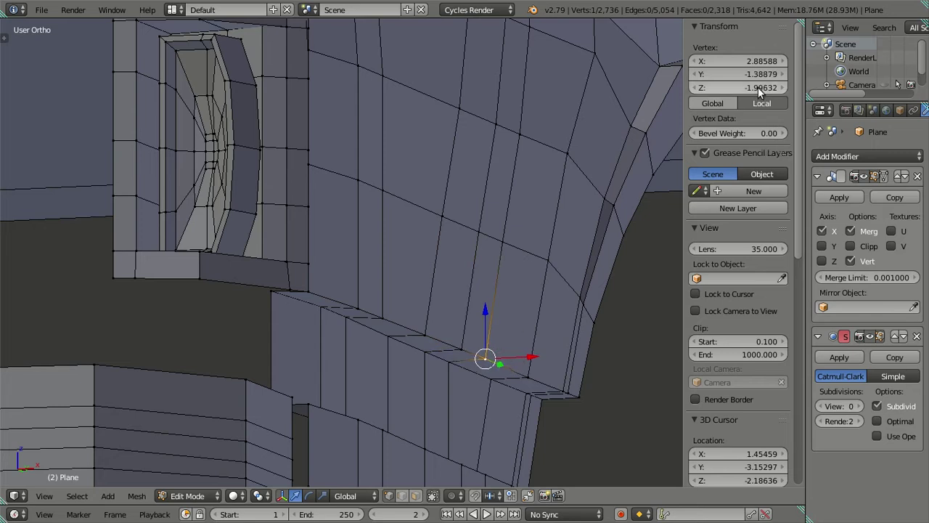
drag(527, 370, 605, 404)
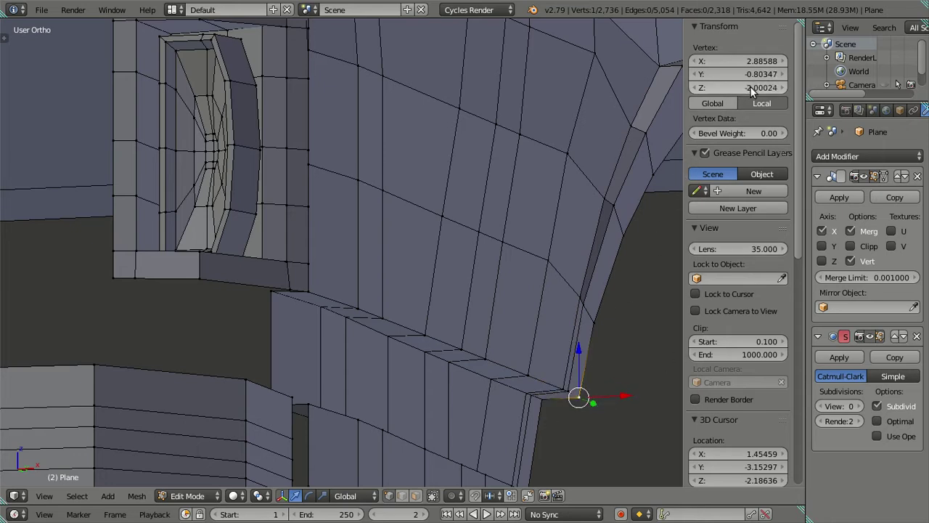
Slide the ledge's upper corner vertex along the ledge, keeping Z at −1.99632
drag(504, 305, 302, 302)
right_click(282, 260)
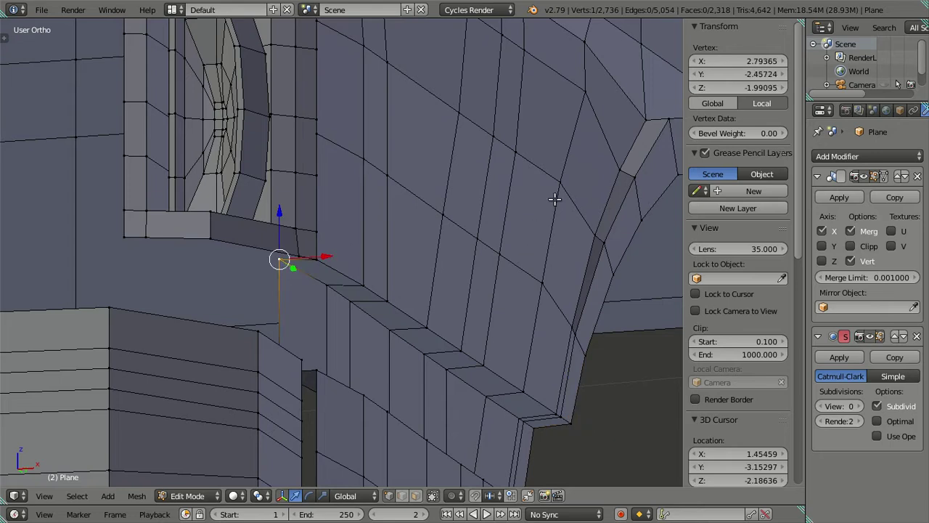
drag(276, 259, 320, 284)
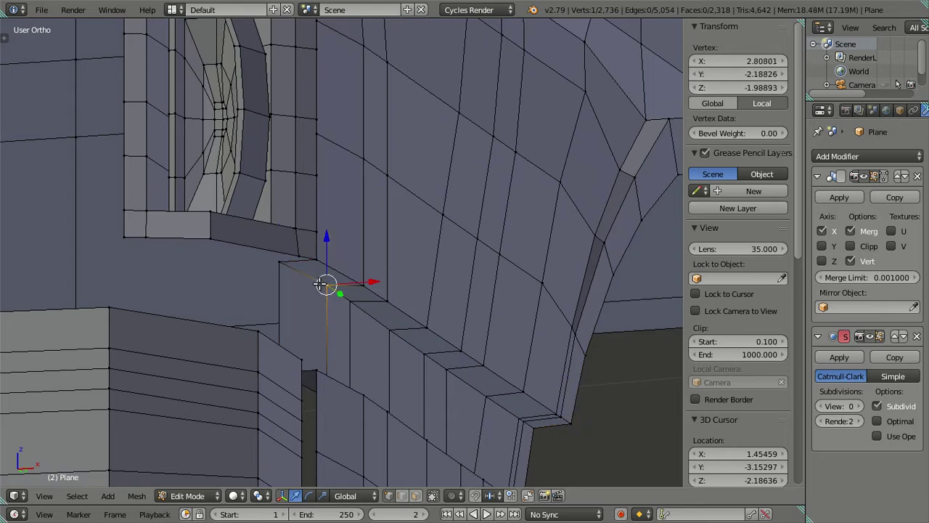
drag(716, 87, 711, 87)
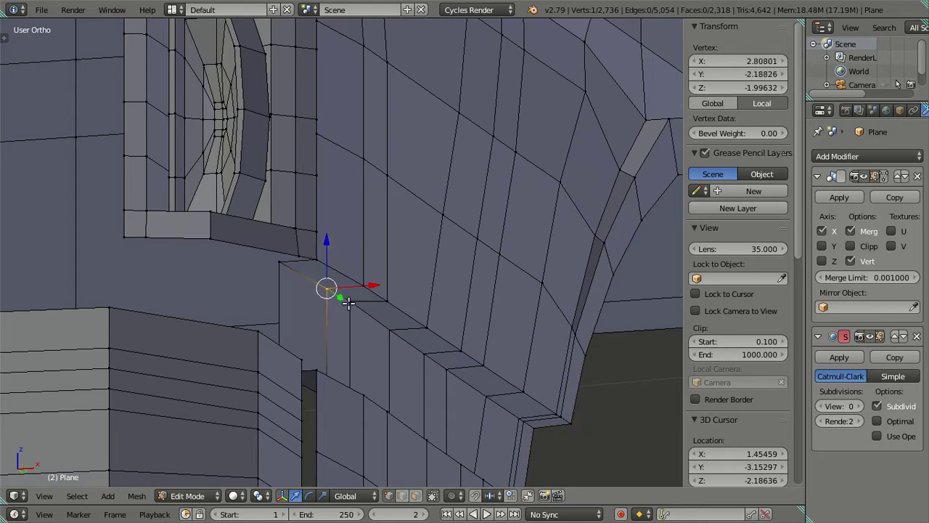
drag(397, 339, 521, 249)
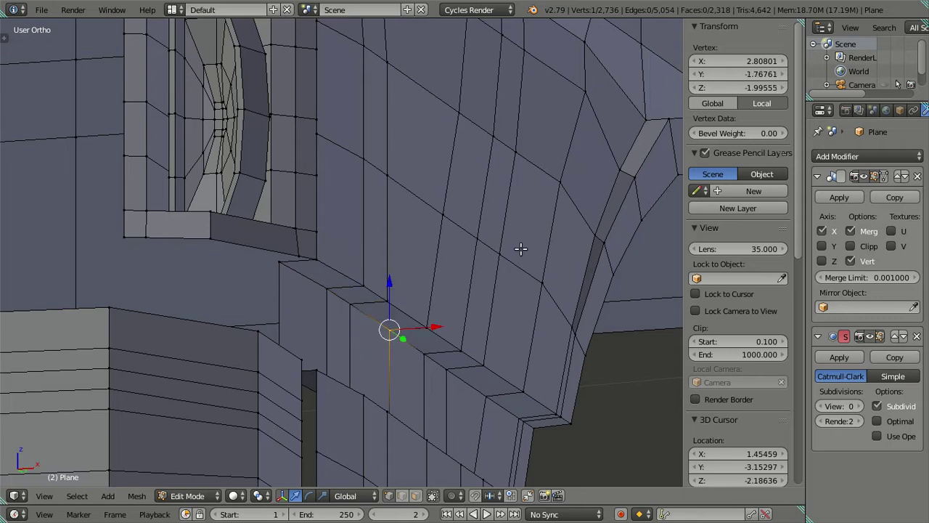
key(ctrl+z)
Fine-tune the corner vertex against the arch to Y −0.80347, undo stray changes, and deselect
drag(434, 350, 426, 355)
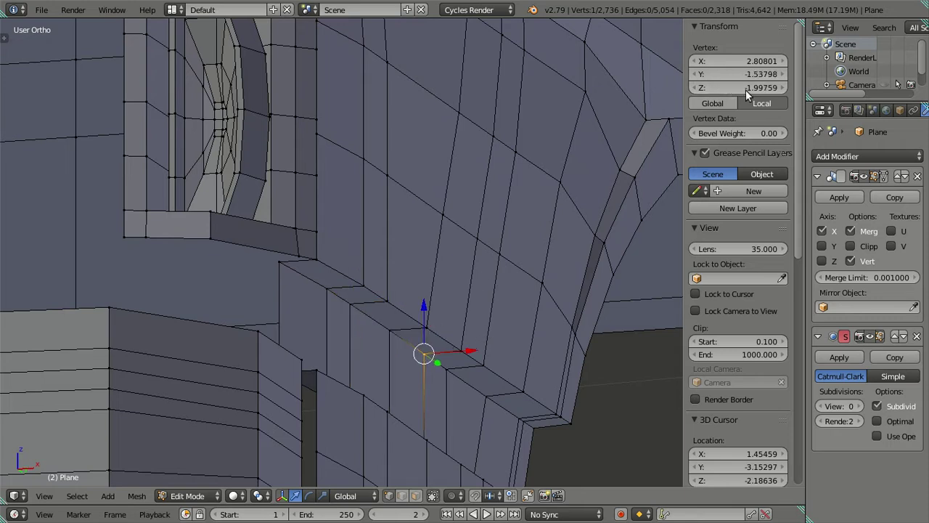
drag(470, 374, 459, 368)
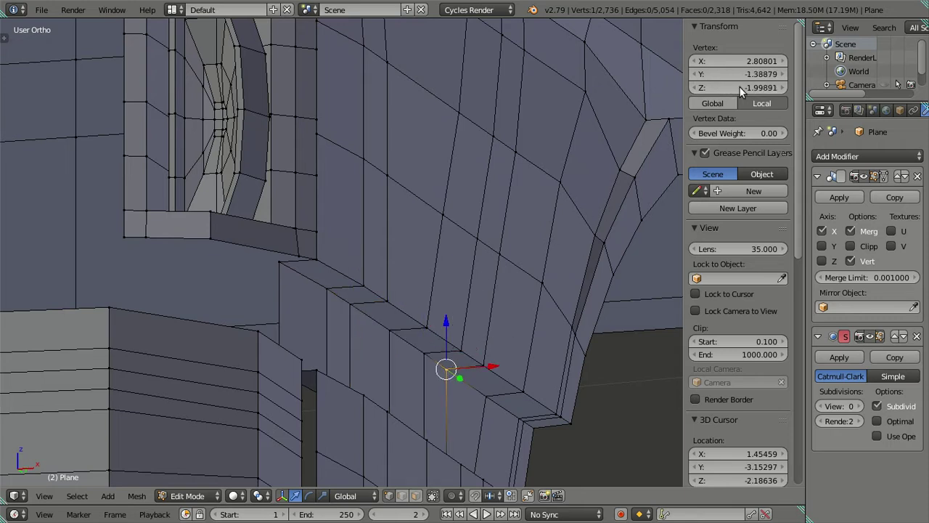
drag(509, 409, 520, 418)
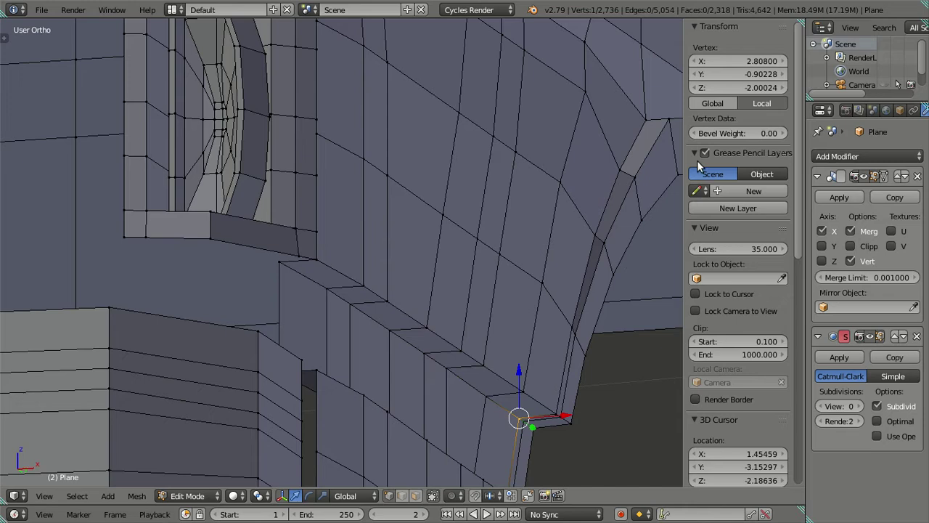
drag(464, 429, 600, 303)
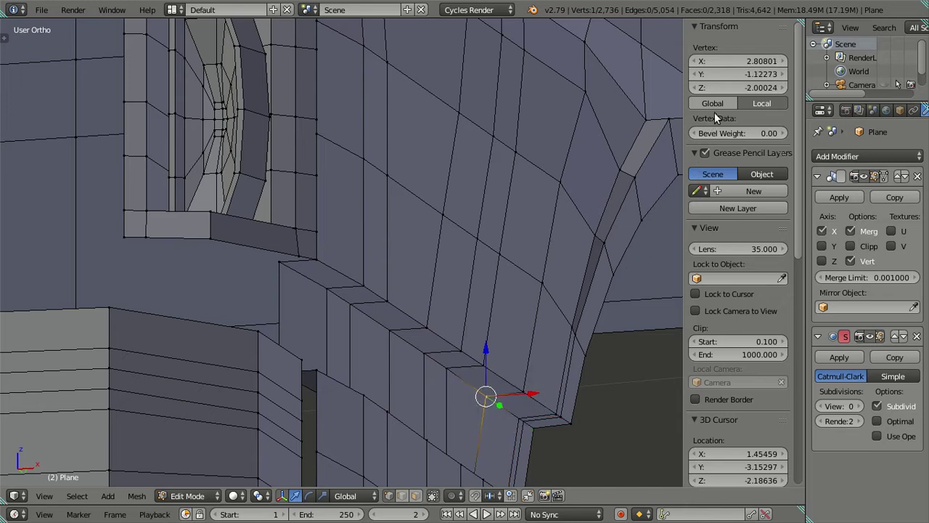
key(ctrl+z)
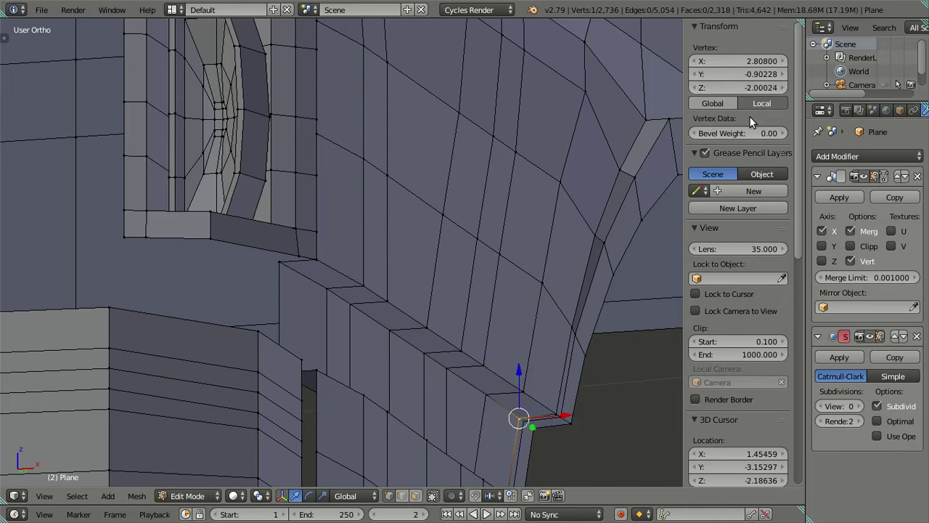
drag(519, 420, 526, 420)
click(739, 103)
key(ctrl+z)
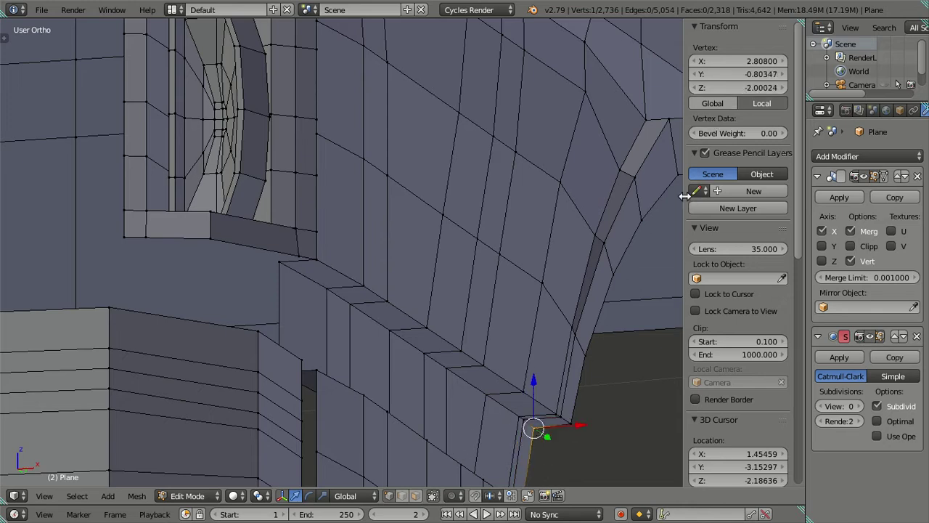
key(a)
drag(622, 207, 355, 299)
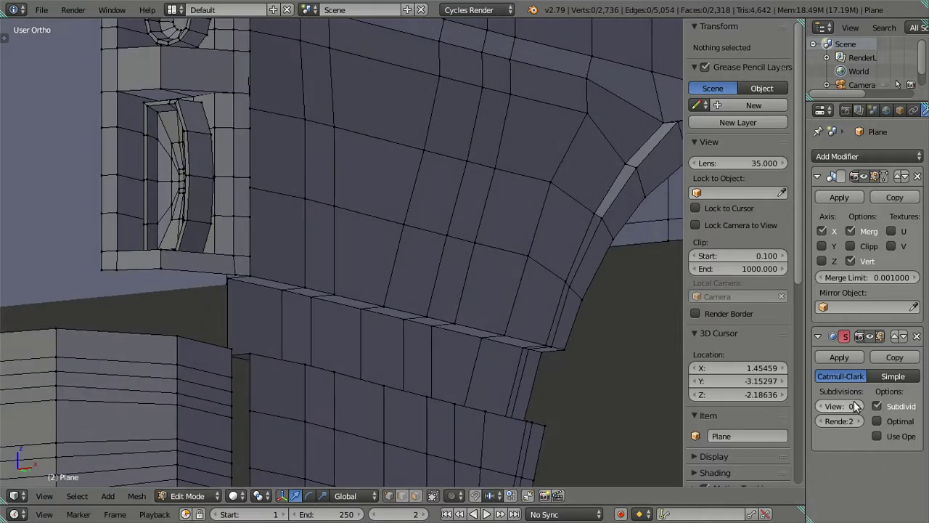
click(858, 401)
key(Tab)
key(ctrl+2)
scroll(up, 3)
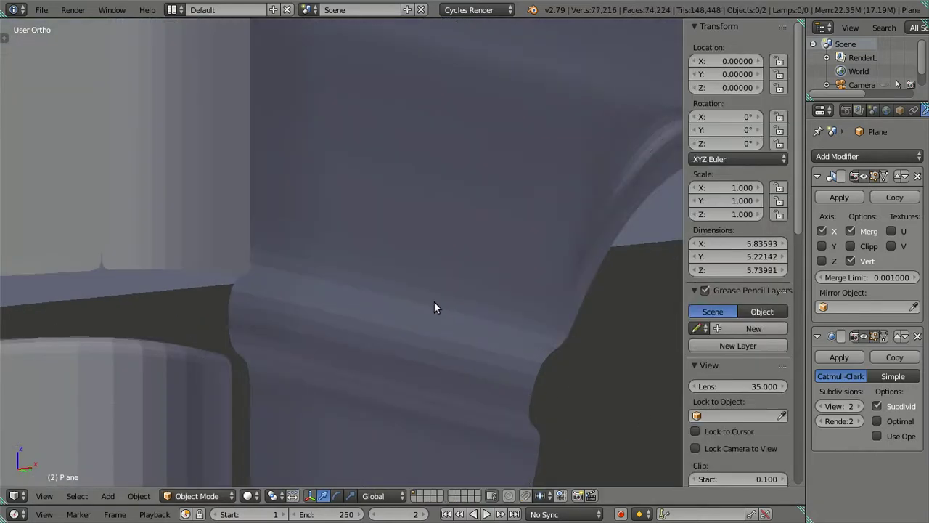
scroll(up, 3)
scroll(up, 3)
scroll(down, 3)
scroll(down, 3)
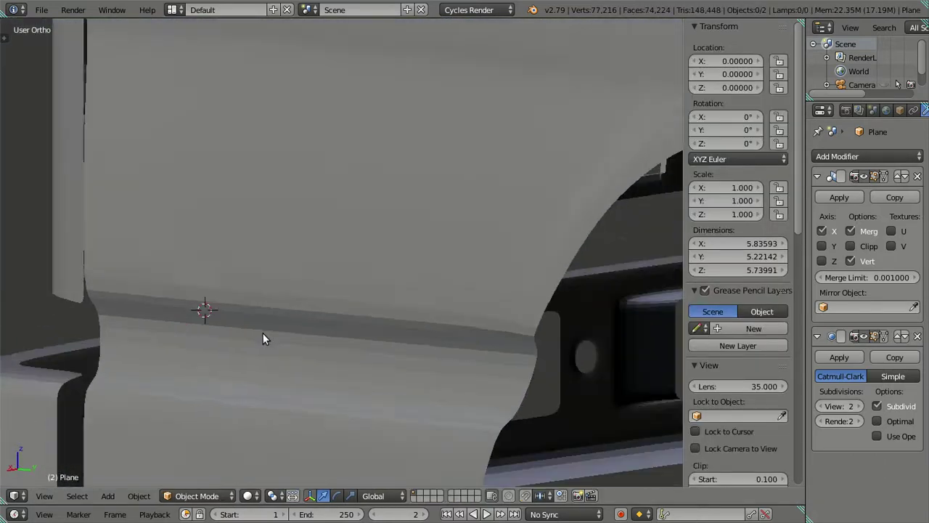
scroll(down, 3)
scroll(down, 3)
drag(219, 330, 389, 274)
scroll(down, 3)
scroll(down, 3)
scroll(up, 3)
key(KP_3)
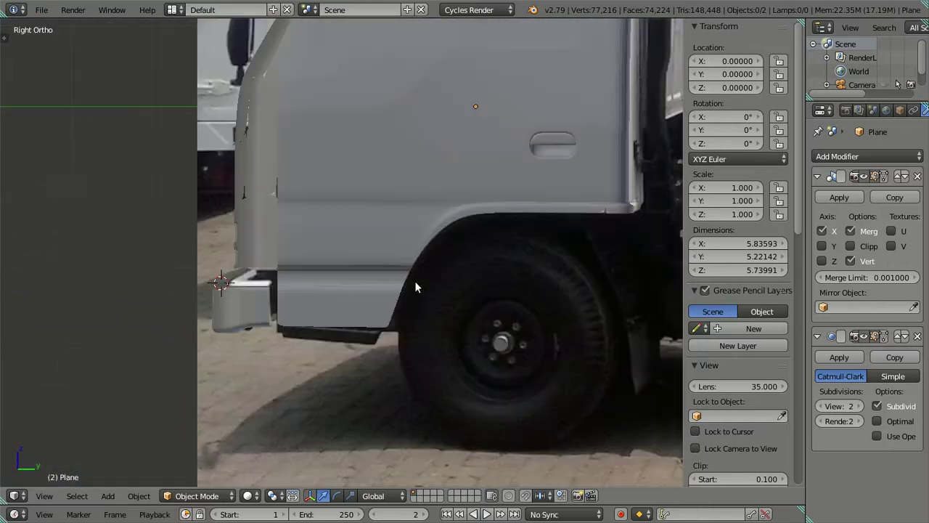
key(Tab)
scroll(up, 3)
click(820, 406)
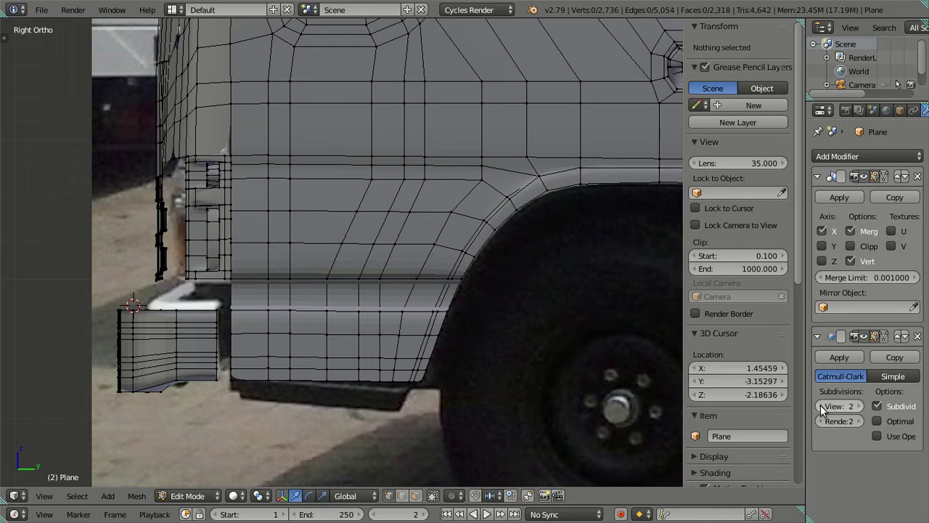
scroll(down, 3)
scroll(down, 3)
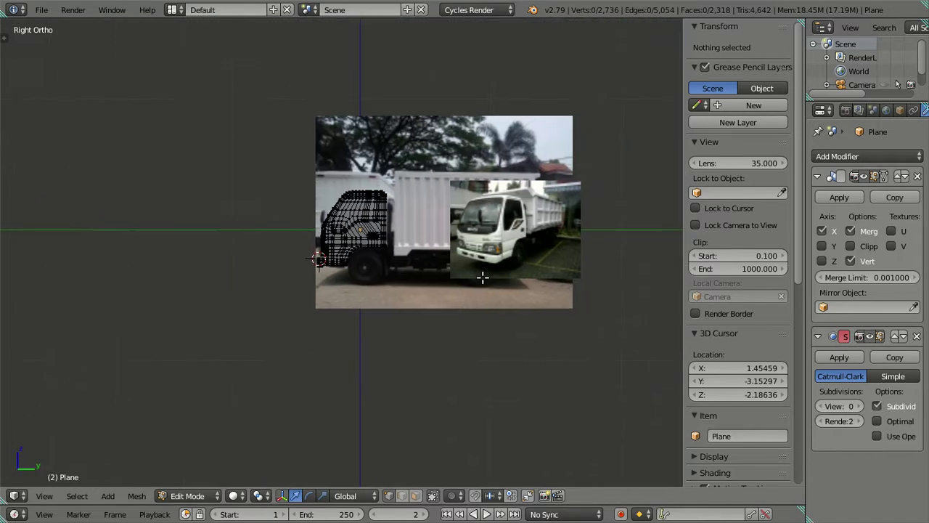
scroll(up, 3)
scroll(up, 3)
scroll(up, 3)
scroll(up, 3)
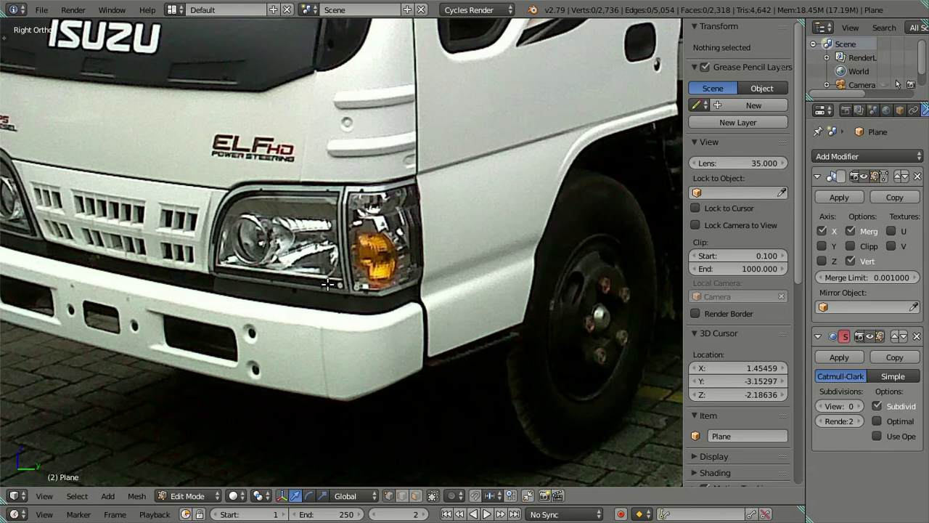
scroll(down, 3)
scroll(down, 3)
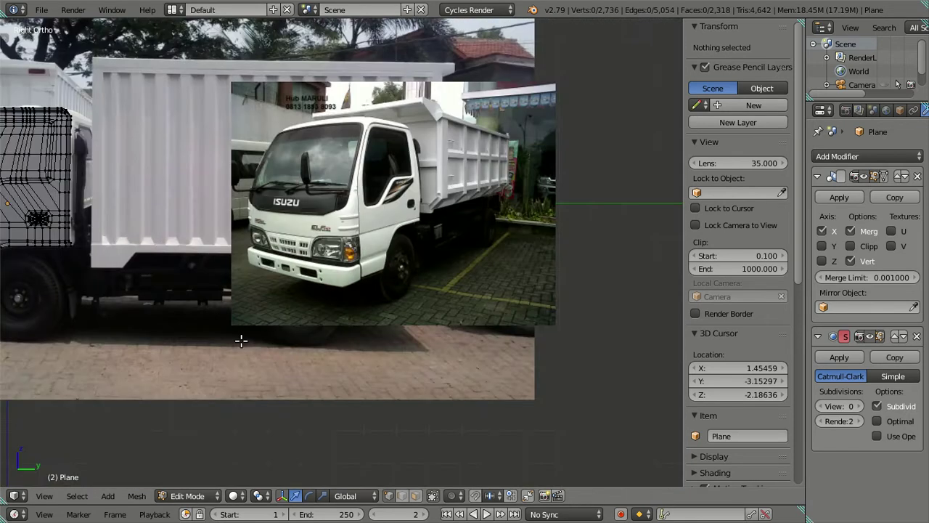
drag(240, 338, 550, 307)
scroll(up, 3)
drag(371, 287, 340, 256)
scroll(up, 3)
scroll(up, 3)
scroll(up, 3)
Select the ledge's top loop and face strip and nudge them slightly along X
right_click(334, 218)
drag(357, 224, 358, 338)
right_click(358, 339)
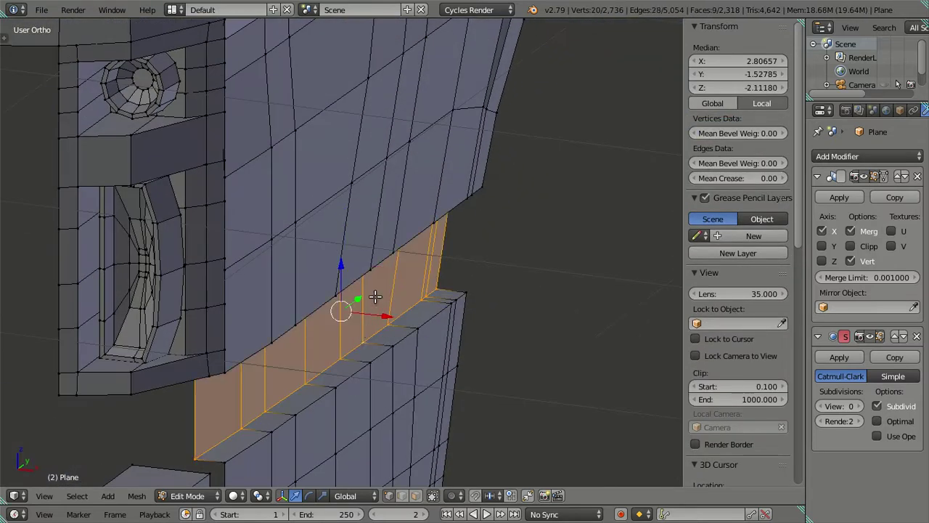
drag(381, 310, 396, 315)
key(a)
Set subdivision preview to level 2 and inspect the smoothed cab out of edit mode
drag(515, 336, 521, 297)
scroll(up, 3)
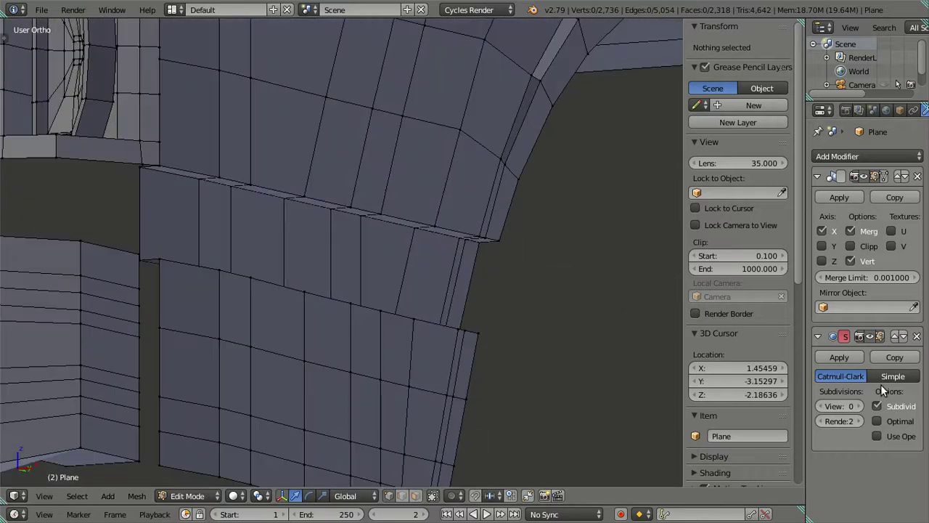
key(ctrl+2)
drag(301, 289, 546, 268)
scroll(up, 3)
key(Tab)
scroll(down, 3)
scroll(down, 3)
Snap to front view, set subdivision preview to 0, and enter edit mode
key(KP_1)
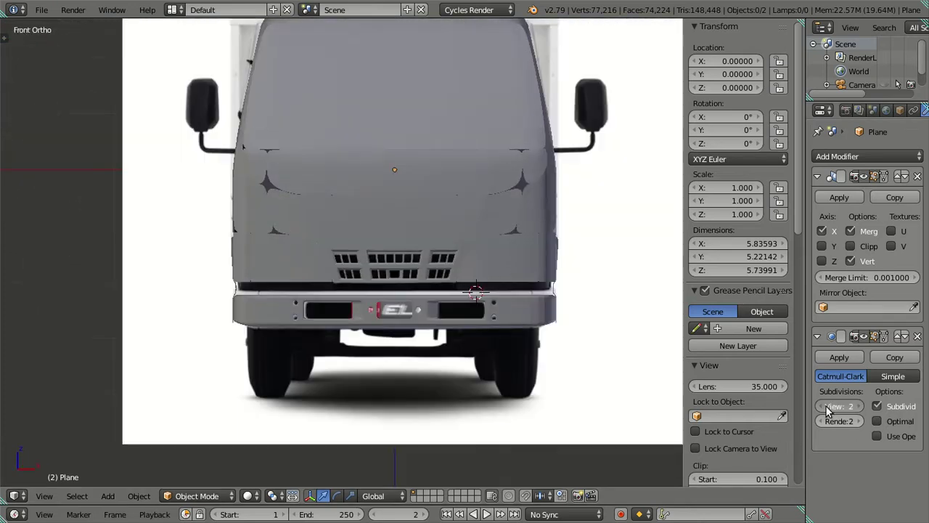
double_click(826, 405)
key(Tab)
scroll(up, 3)
scroll(up, 3)
scroll(up, 3)
Select the linked headlight part to check it, then deselect
drag(528, 280, 496, 357)
scroll(up, 3)
key(l)
scroll(down, 3)
scroll(down, 3)
key(a)
scroll(up, 3)
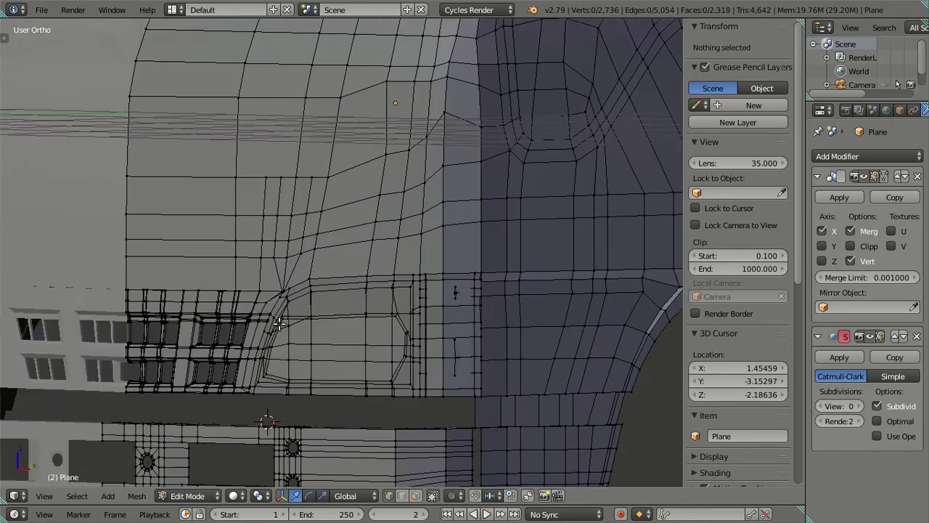
scroll(up, 3)
From an angled view, select the linked mesh pieces above the headlight, then clear the selection
drag(301, 353, 336, 234)
scroll(up, 3)
right_click(295, 326)
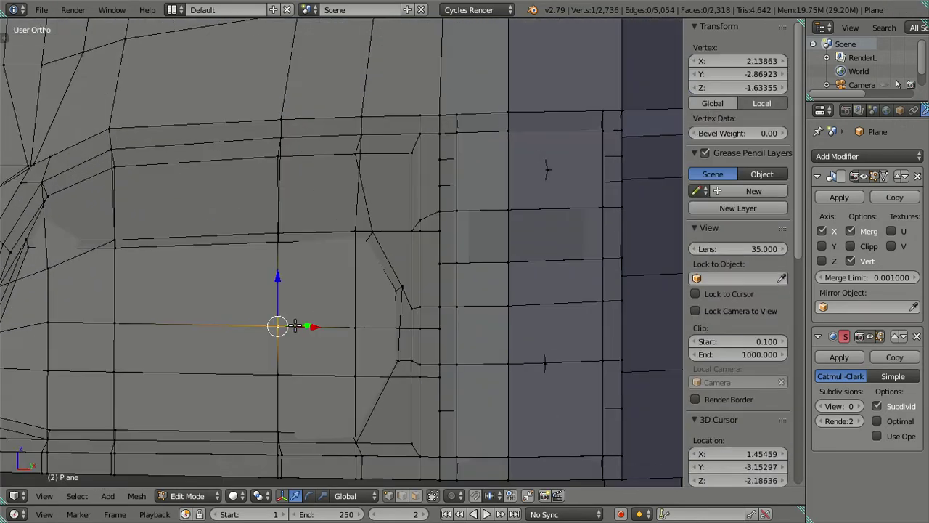
key(l)
key(l)
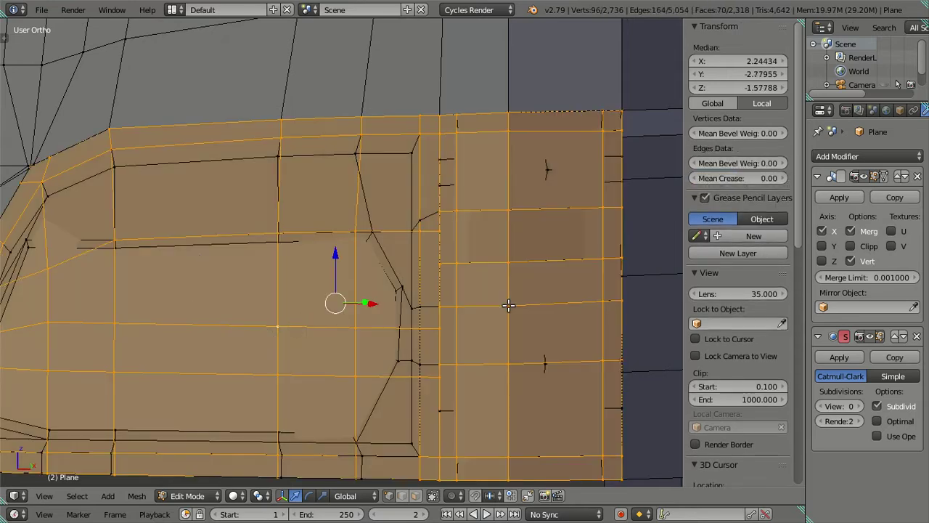
key(a)
scroll(down, 3)
drag(443, 312, 252, 204)
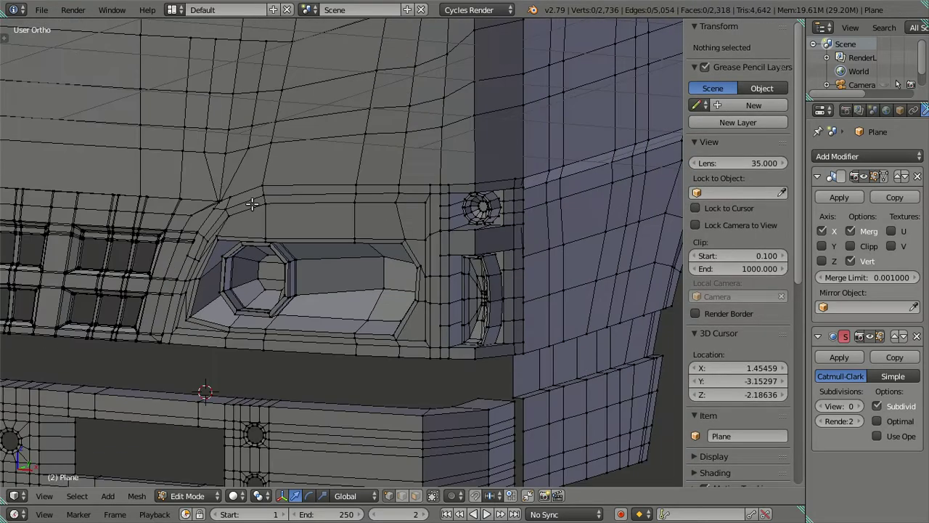
Return to front view and raise the subdivision preview to level 2
key(KP_1)
scroll(up, 3)
scroll(up, 3)
drag(255, 154, 388, 328)
scroll(down, 3)
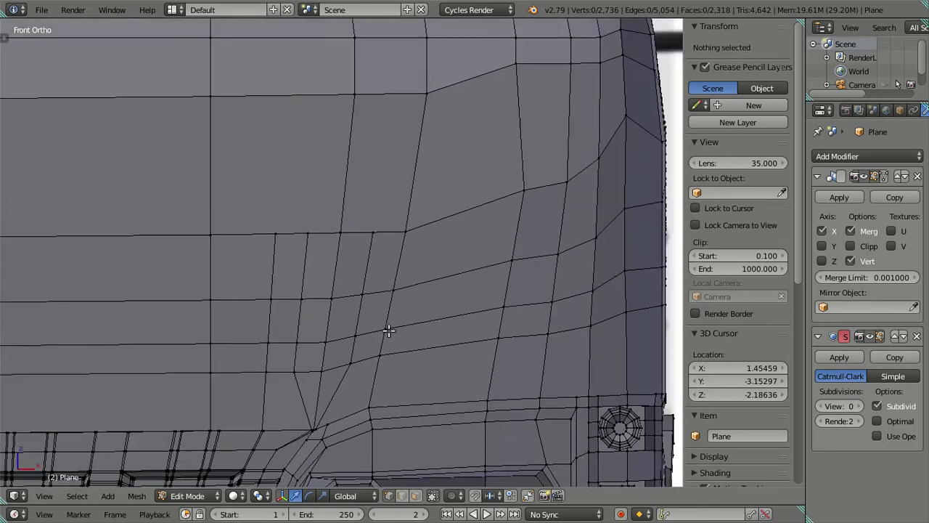
click(858, 406)
click(858, 406)
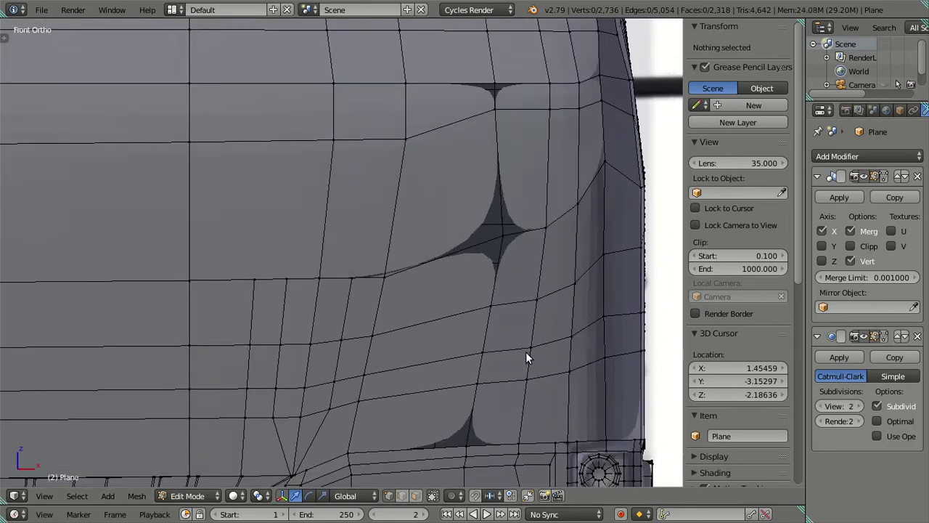
scroll(up, 3)
scroll(up, 3)
Switch to wireframe over the reference photo and turn the subdivision preview back to 0
key(z)
scroll(up, 3)
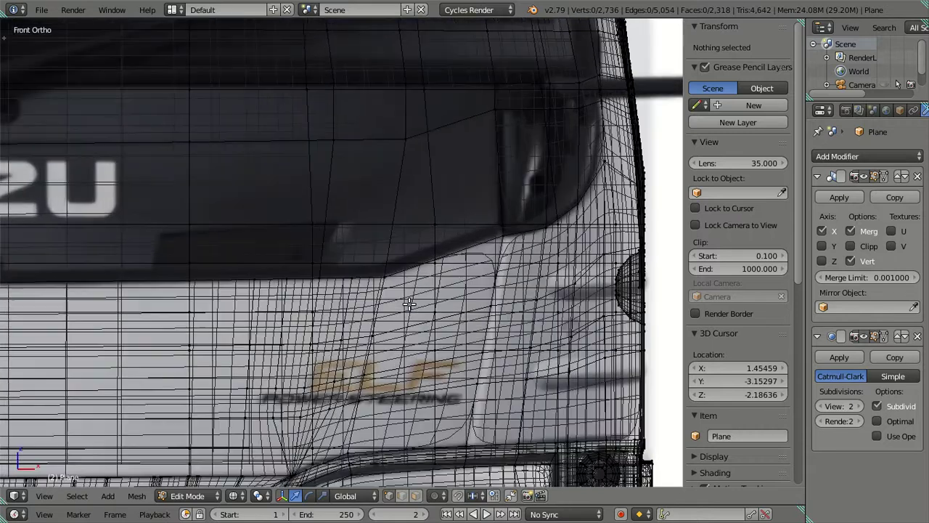
scroll(up, 3)
drag(840, 412, 821, 406)
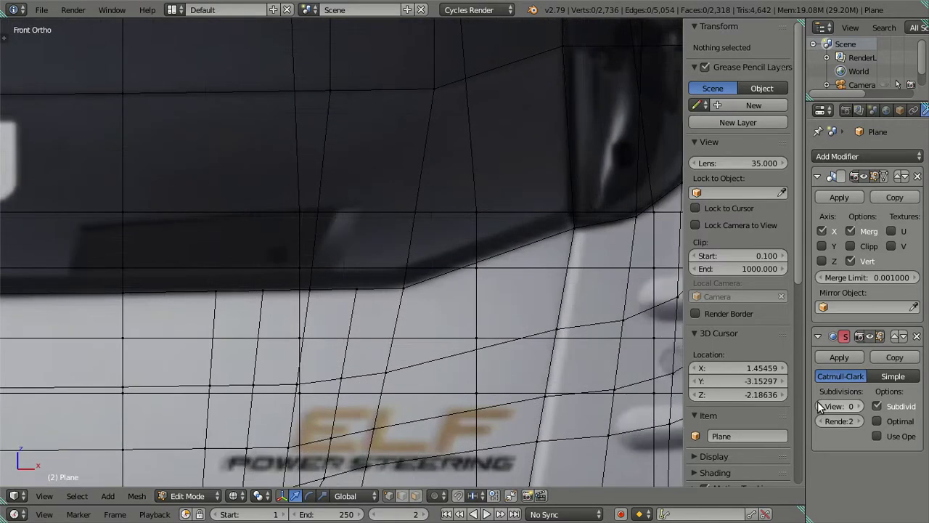
scroll(down, 3)
scroll(down, 3)
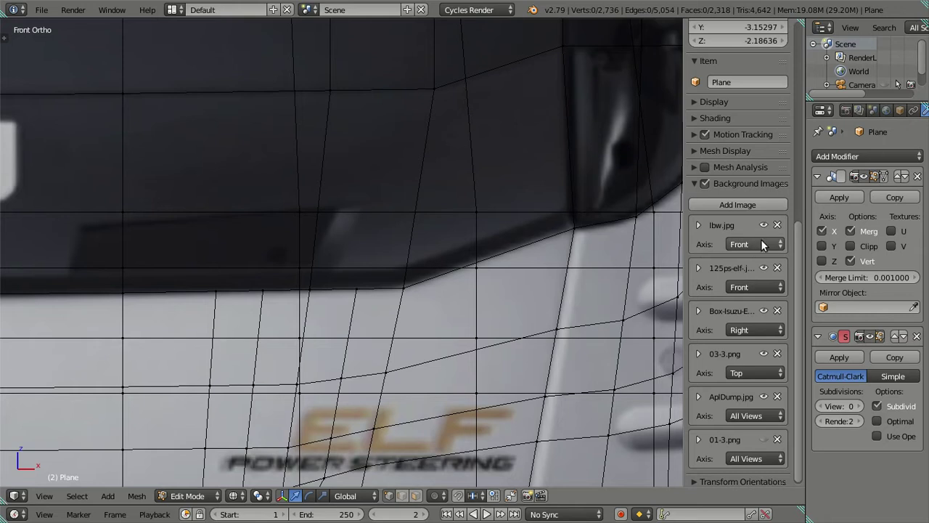
Hide the close-up 125ps-elf front reference photo, leaving lbw.jpg visible
click(763, 226)
click(763, 226)
click(763, 267)
click(761, 266)
click(761, 265)
scroll(down, 3)
scroll(down, 3)
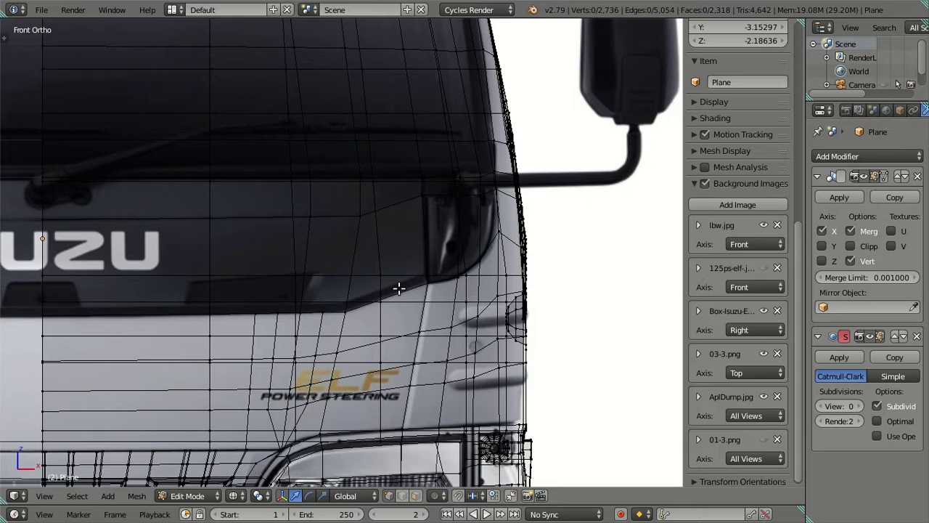
scroll(up, 3)
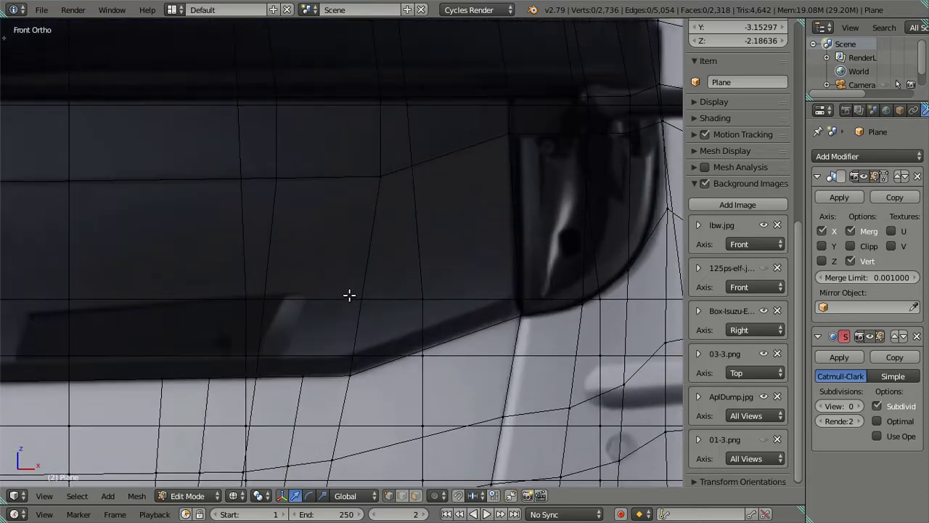
scroll(down, 3)
scroll(up, 3)
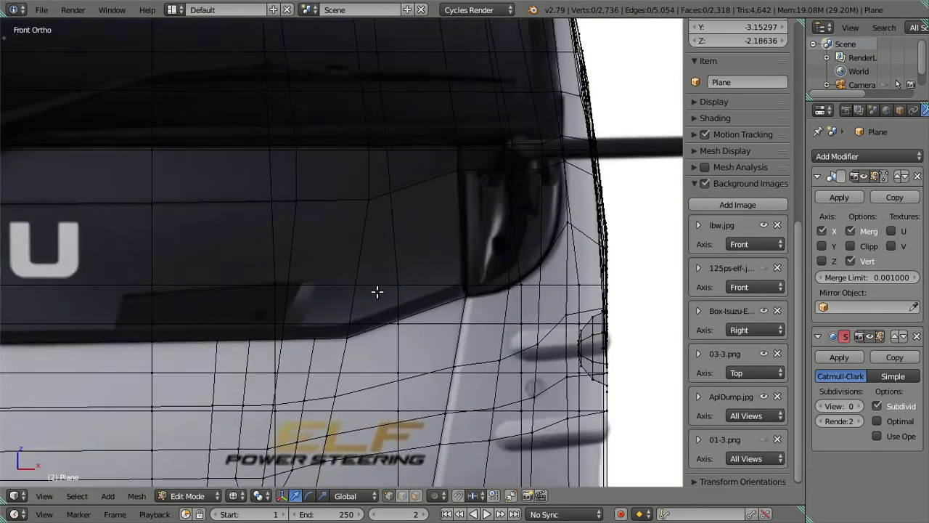
scroll(up, 3)
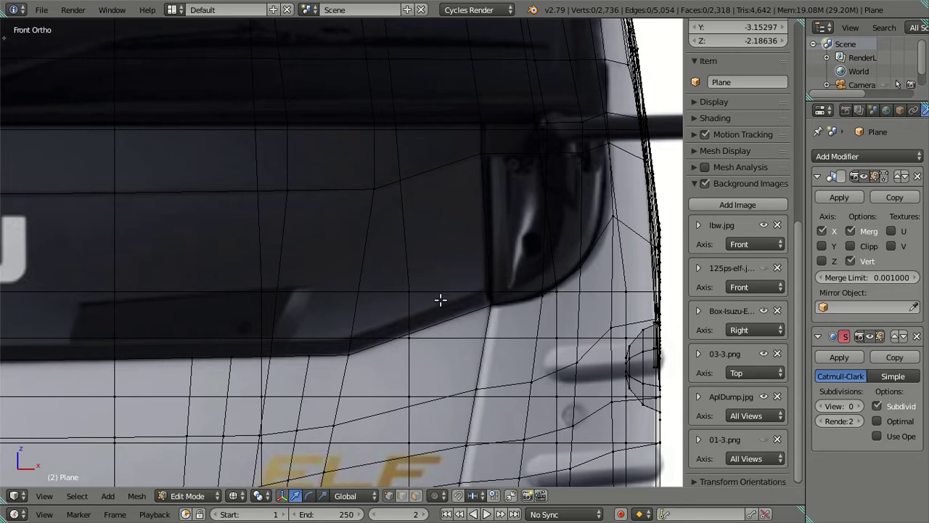
scroll(down, 3)
scroll(down, 3)
In solid shading and face select, select the front-corner vertical face loop plus a neighbouring loop
drag(503, 294, 252, 396)
key(z)
scroll(up, 3)
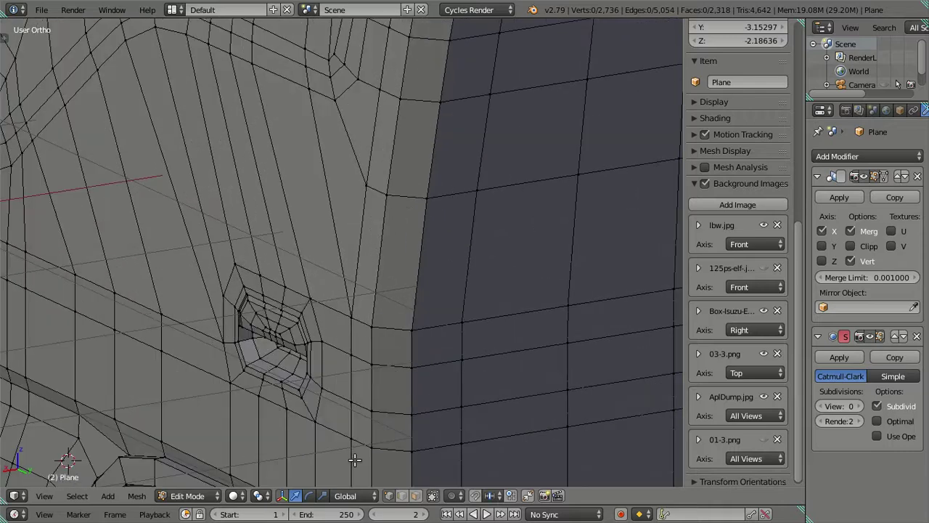
click(416, 495)
scroll(up, 3)
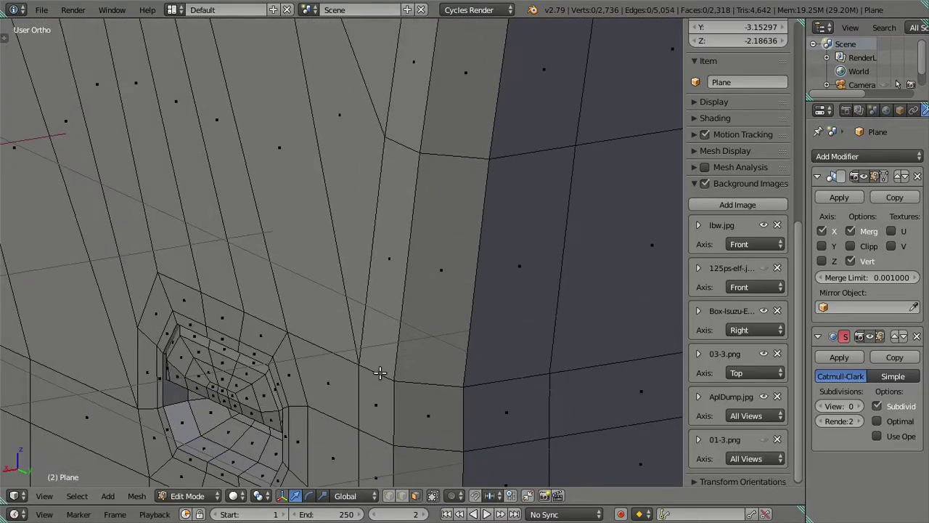
click(380, 373)
scroll(down, 3)
scroll(down, 3)
scroll(up, 3)
scroll(up, 3)
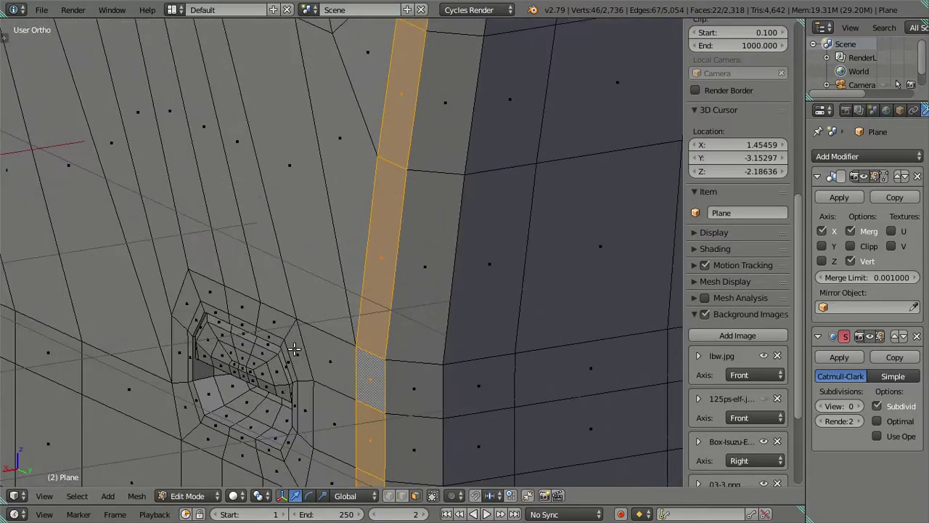
drag(294, 349, 289, 334)
click(289, 334)
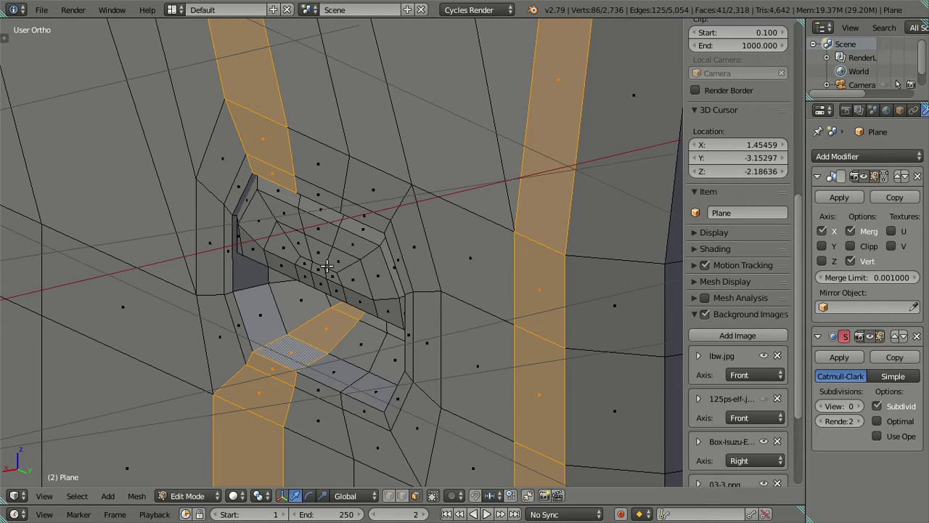
key(ctrl+z)
click(277, 335)
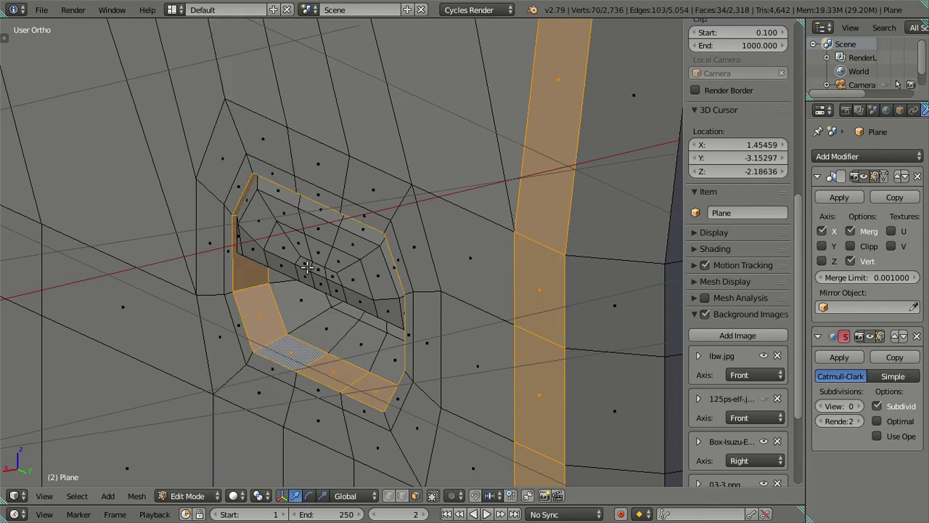
click(317, 250)
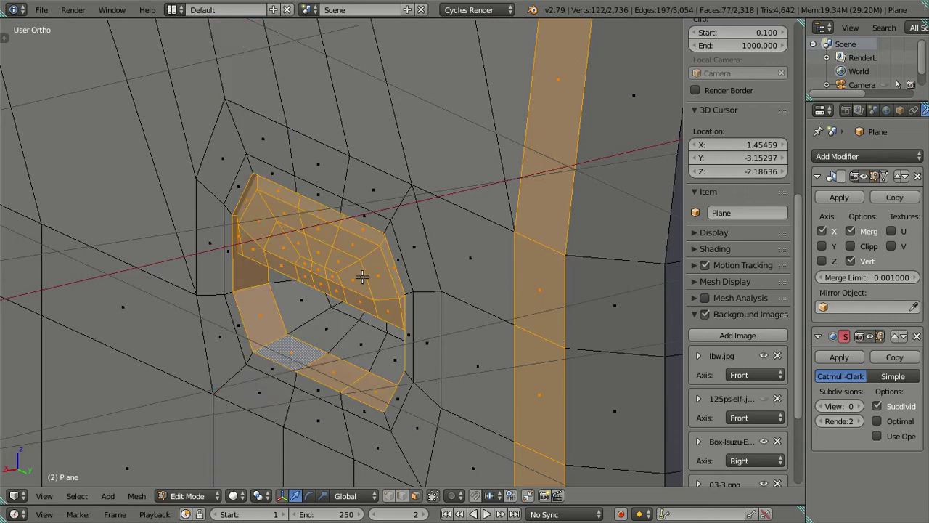
key(h)
key(alt+h)
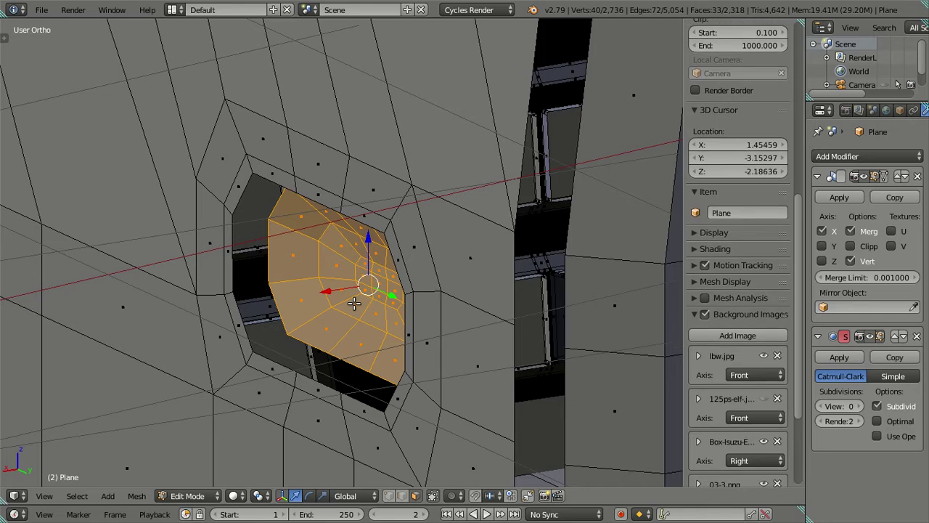
scroll(down, 3)
key(l)
drag(518, 271, 493, 267)
scroll(down, 3)
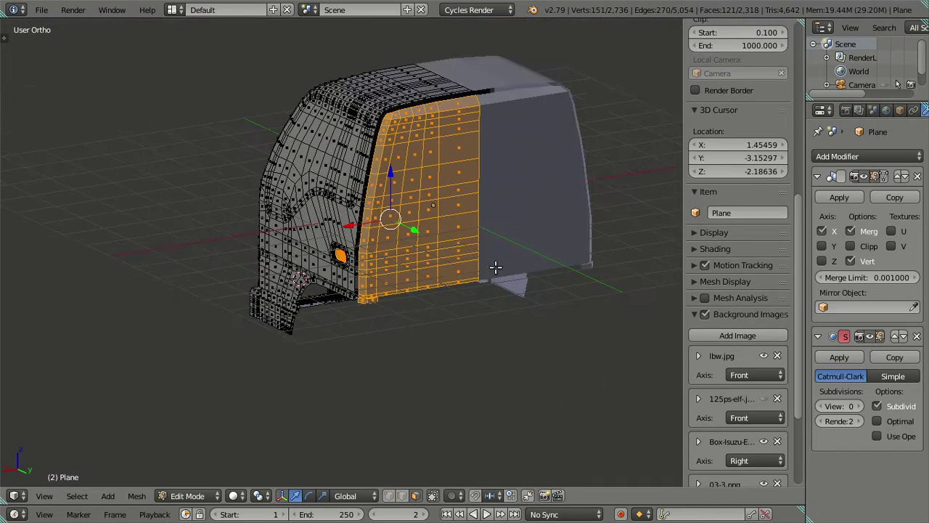
key(alt+a)
key(KP_1)
scroll(up, 3)
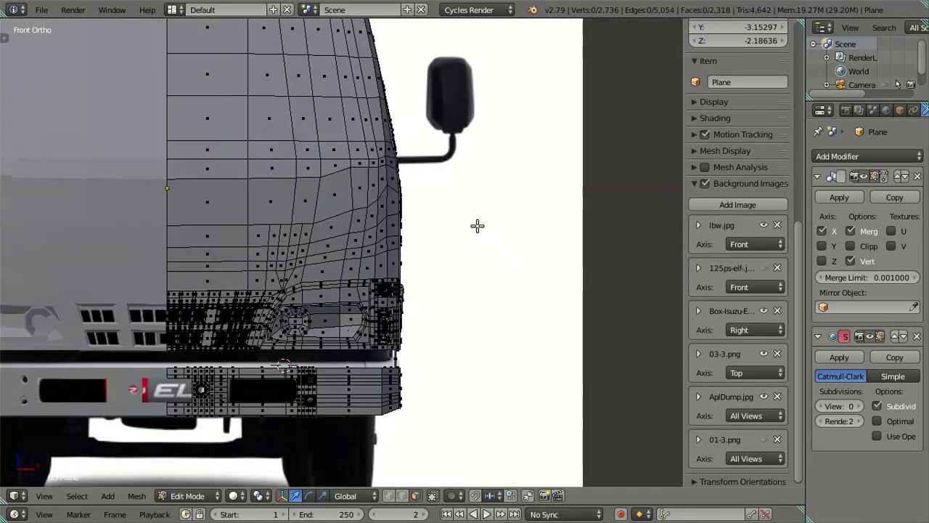
scroll(up, 3)
scroll(up, 3)
scroll(up, 3)
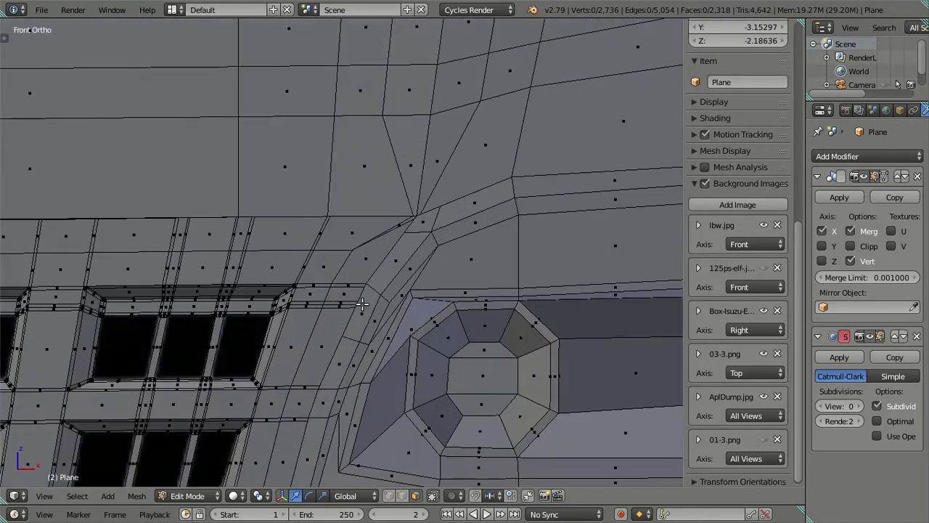
scroll(down, 3)
drag(386, 230, 377, 252)
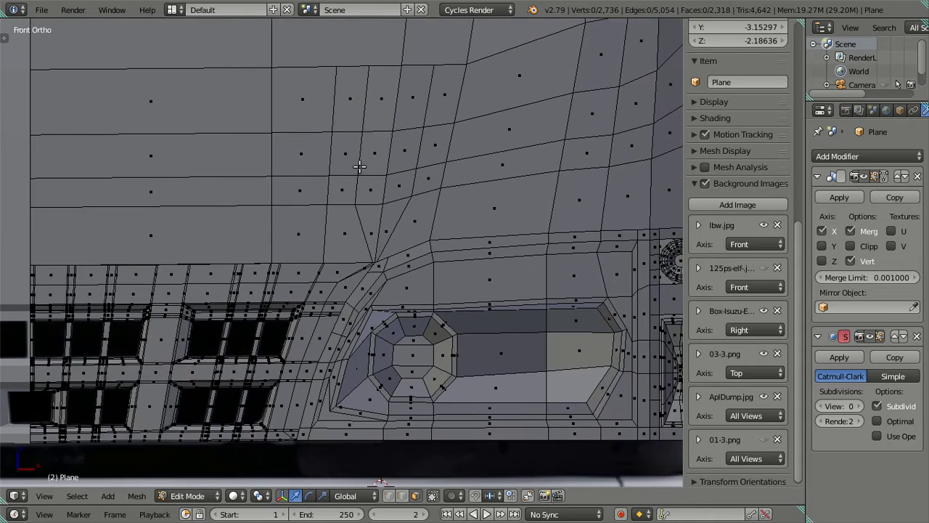
drag(359, 166, 335, 282)
scroll(down, 3)
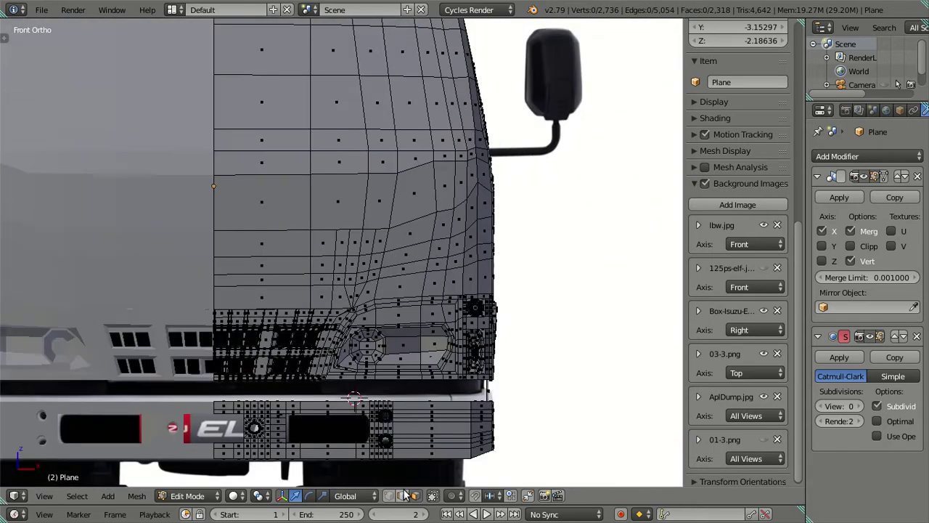
click(403, 495)
drag(459, 305, 338, 287)
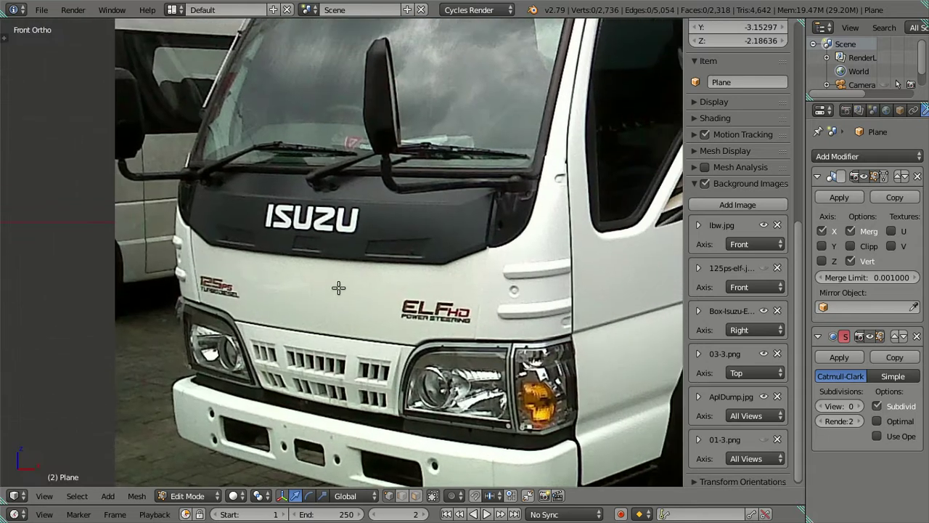
scroll(up, 3)
drag(473, 280, 405, 311)
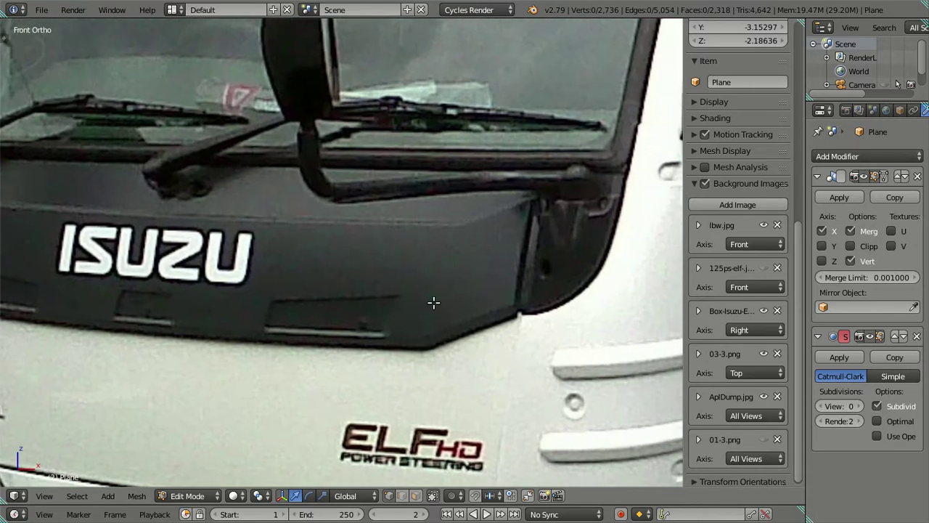
scroll(down, 3)
scroll(down, 3)
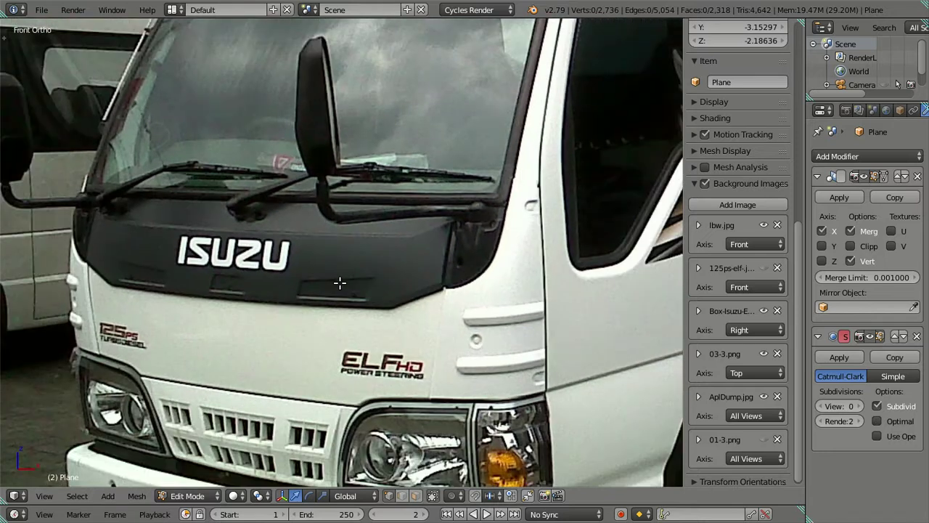
drag(342, 278, 374, 285)
scroll(up, 3)
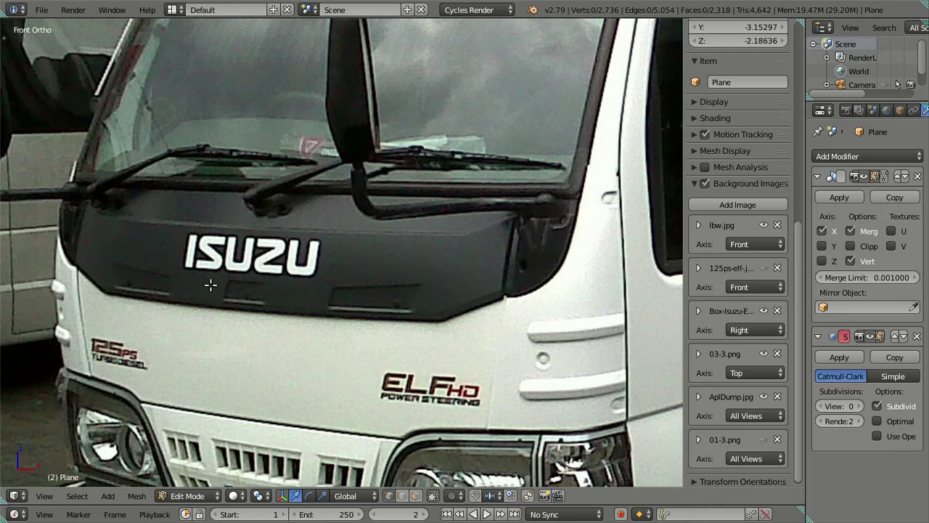
drag(200, 282, 309, 278)
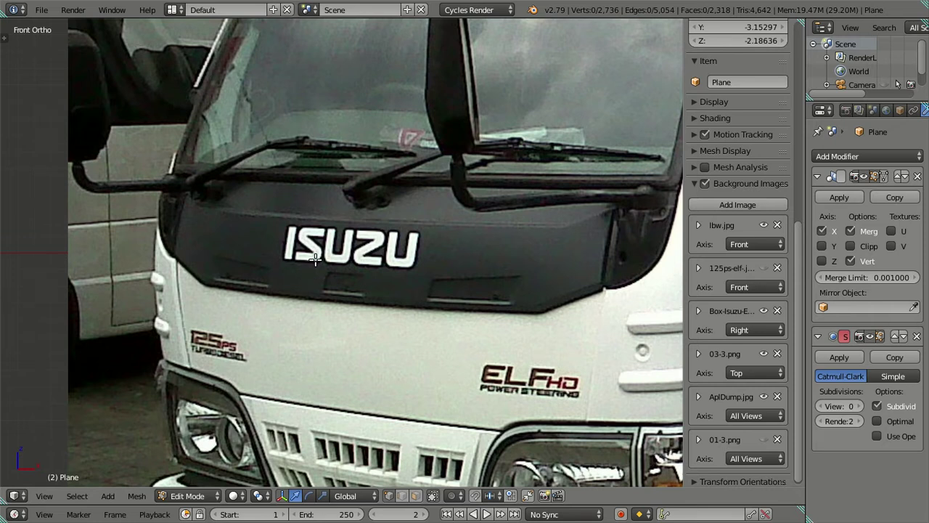
scroll(down, 3)
scroll(up, 3)
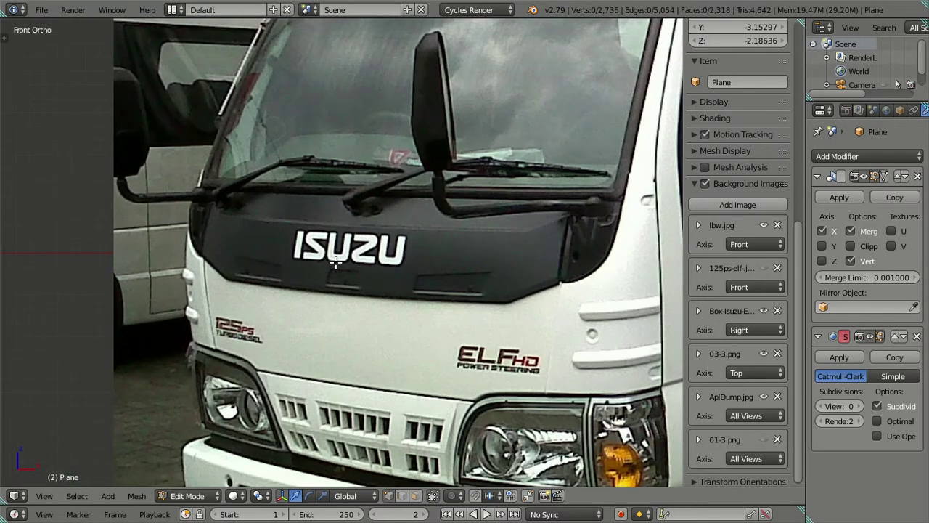
scroll(down, 3)
drag(228, 284, 494, 251)
scroll(up, 3)
scroll(up, 3)
scroll(up, 3)
key(z)
key(z)
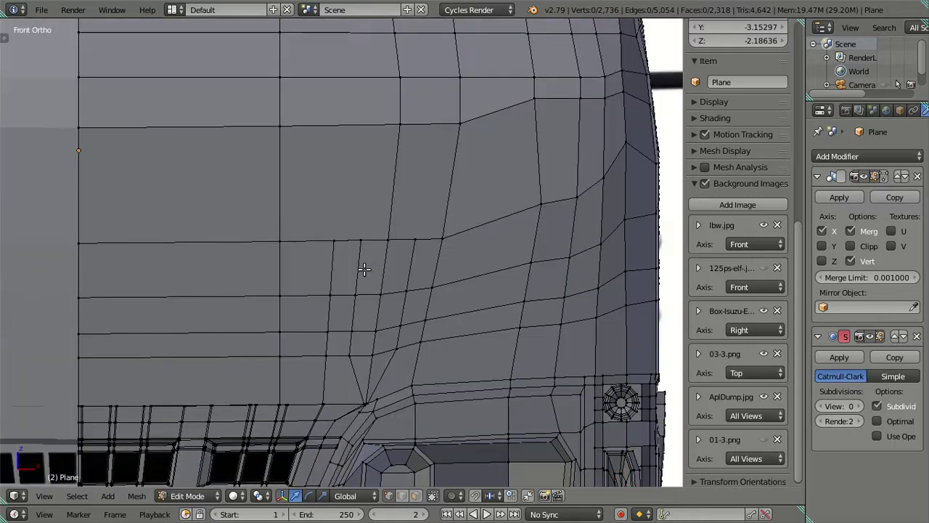
Select a vertex on the upper front panel and grow it into a leftward band of faces
drag(454, 220, 363, 301)
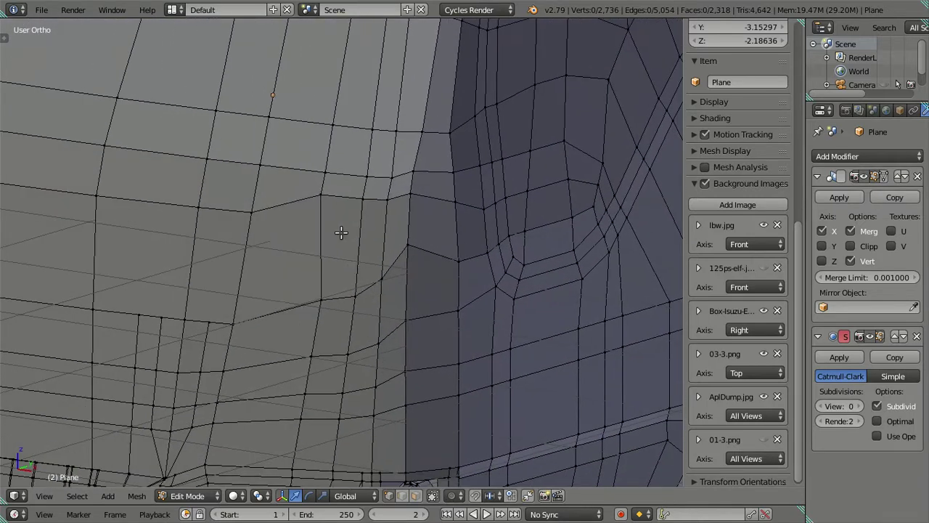
right_click(322, 197)
key(ctrl+l)
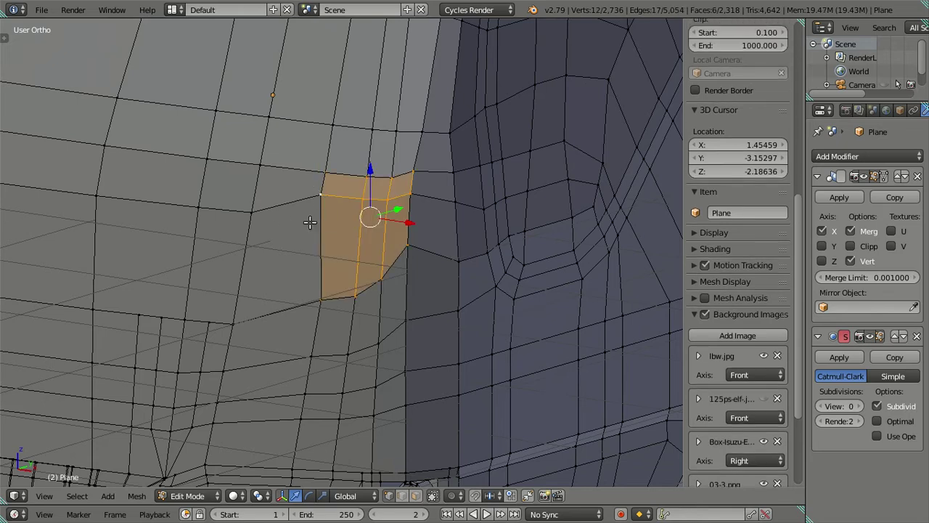
right_click(258, 218)
scroll(down, 3)
drag(274, 234, 326, 250)
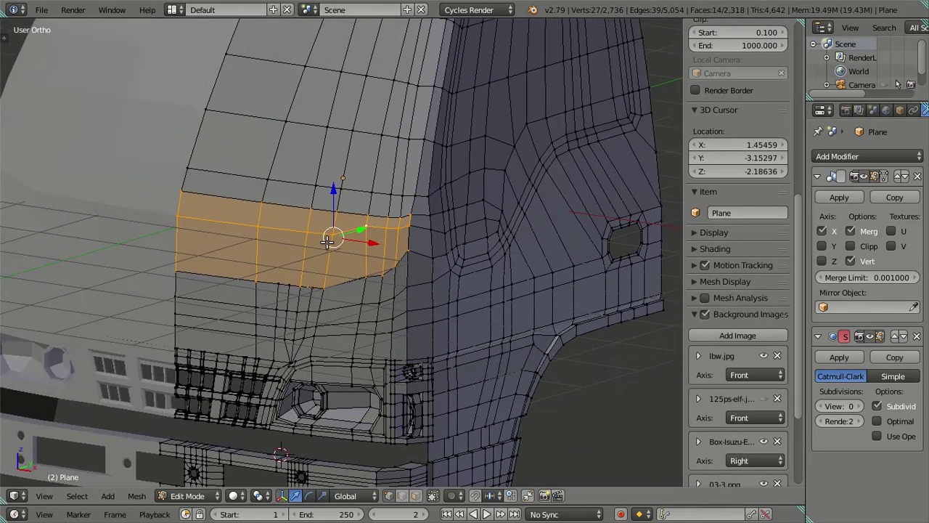
scroll(down, 3)
scroll(up, 3)
scroll(up, 3)
scroll(up, 3)
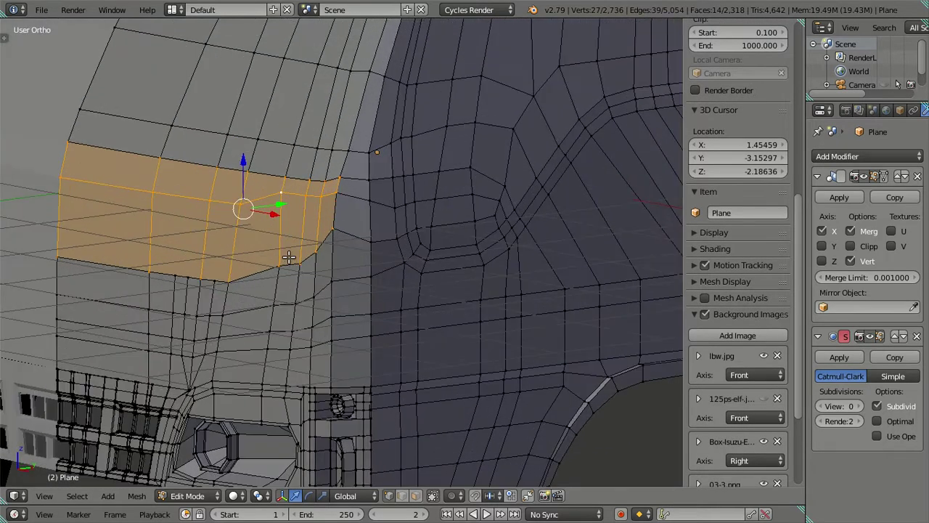
scroll(up, 3)
key(KP_Decimal)
In face select mode, deselect the upper row so one band remains, viewed from the front
click(416, 495)
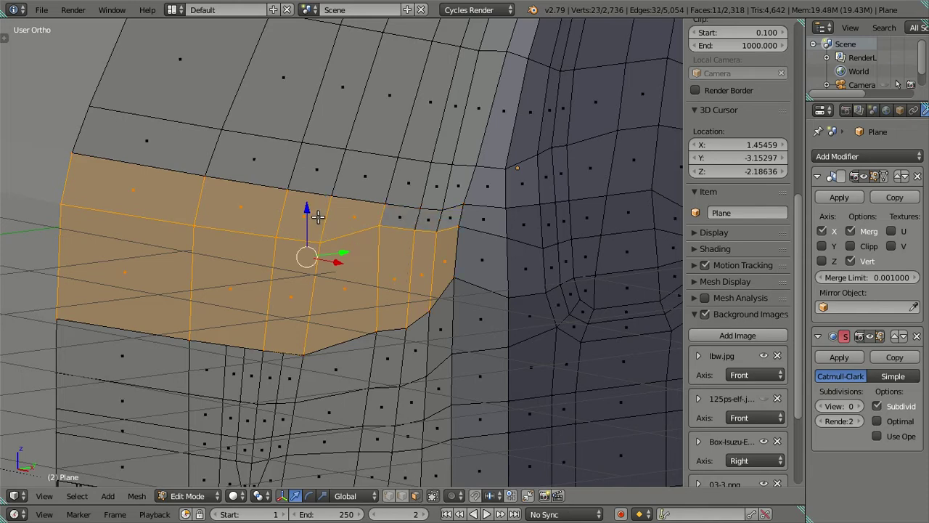
right_click(318, 216)
scroll(down, 3)
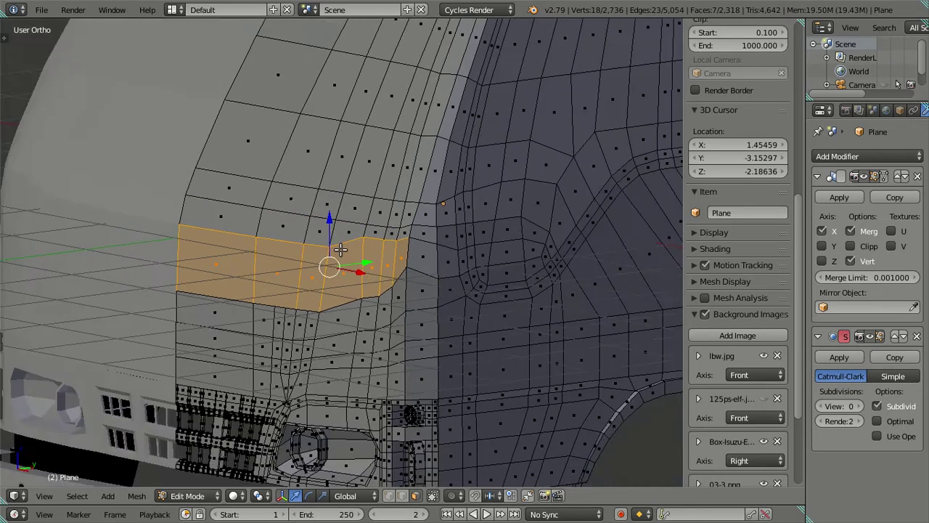
drag(318, 216, 361, 305)
scroll(up, 3)
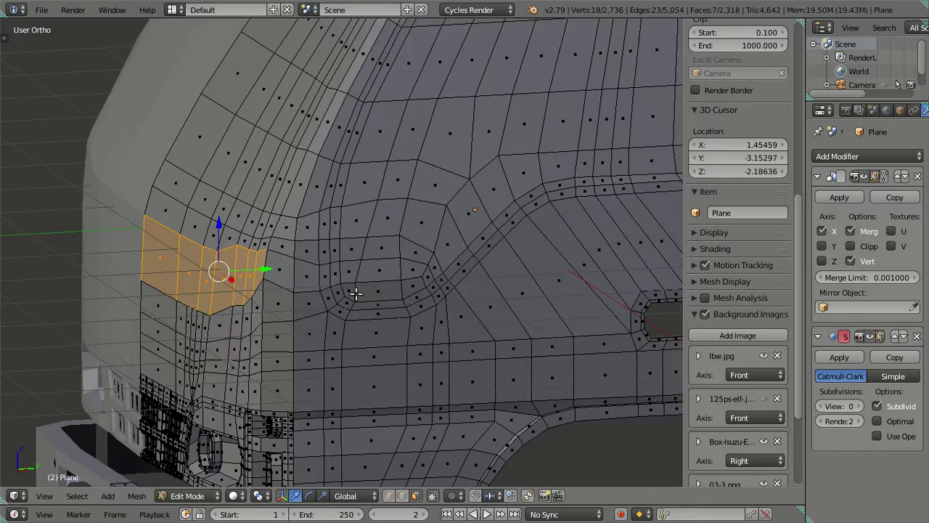
scroll(up, 3)
drag(357, 294, 386, 275)
scroll(up, 3)
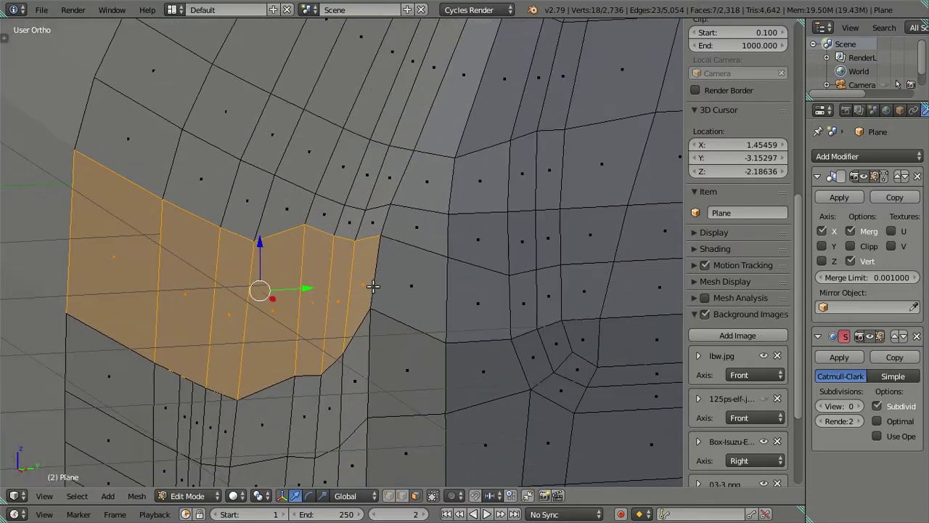
scroll(down, 3)
scroll(down, 3)
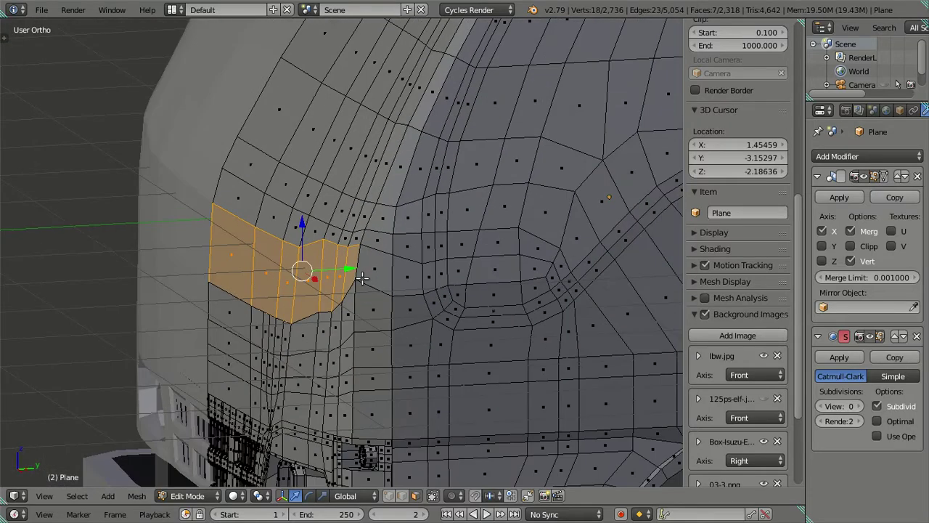
key(KP_1)
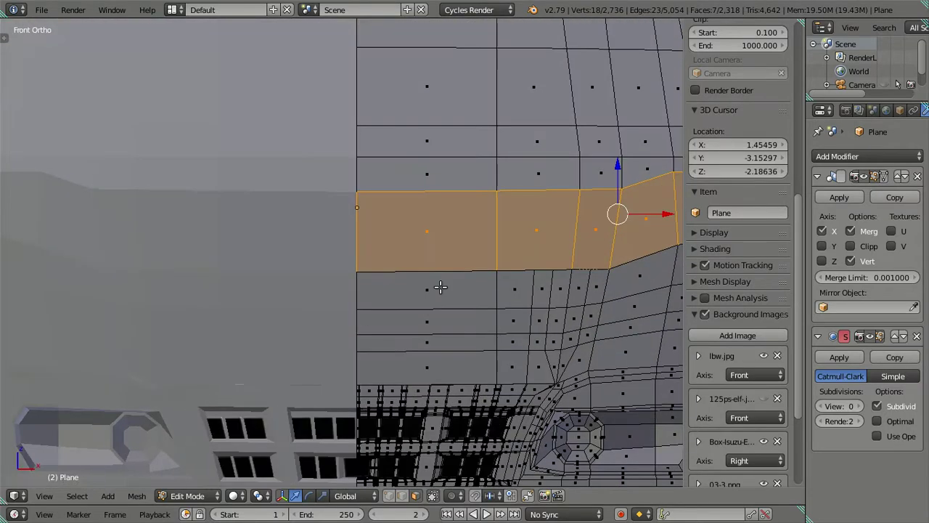
scroll(up, 3)
scroll(up, 3)
key(a)
scroll(up, 3)
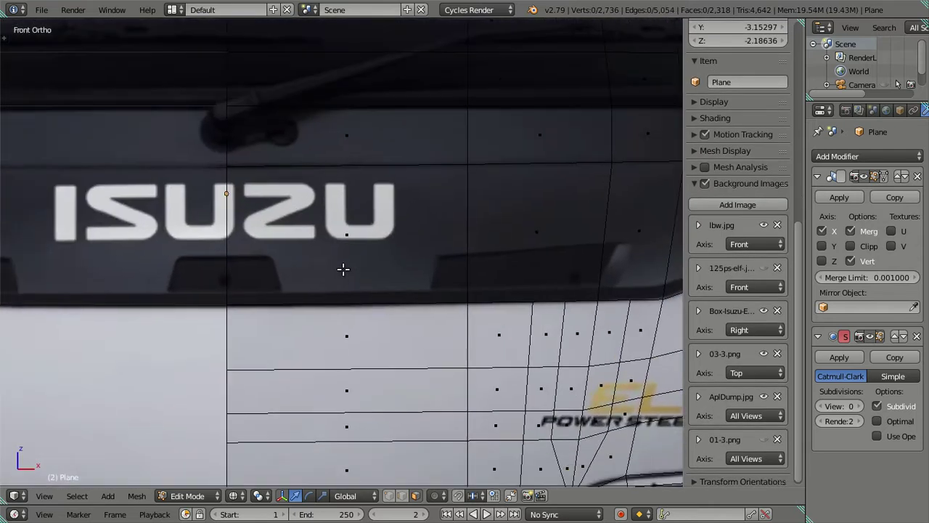
scroll(up, 3)
scroll(down, 3)
scroll(down, 3)
scroll(up, 3)
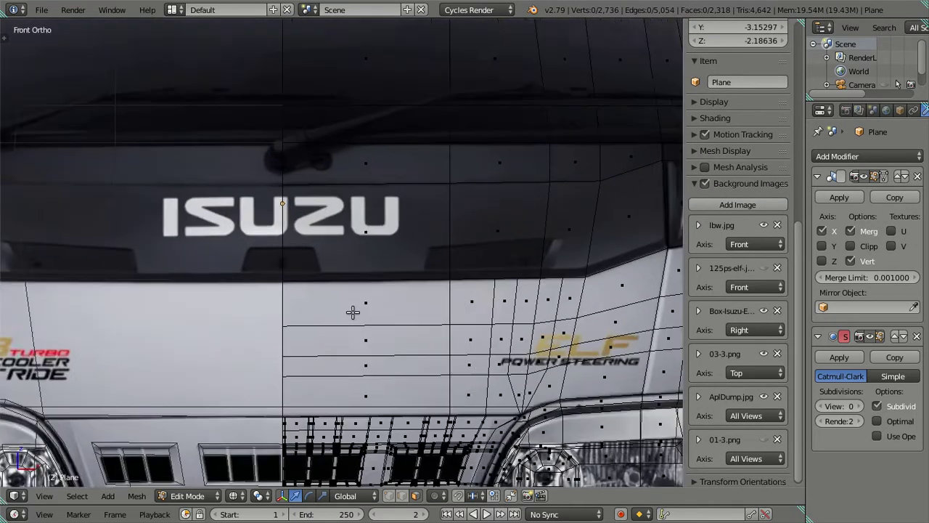
scroll(up, 3)
click(350, 341)
key(ctrl+l)
scroll(down, 3)
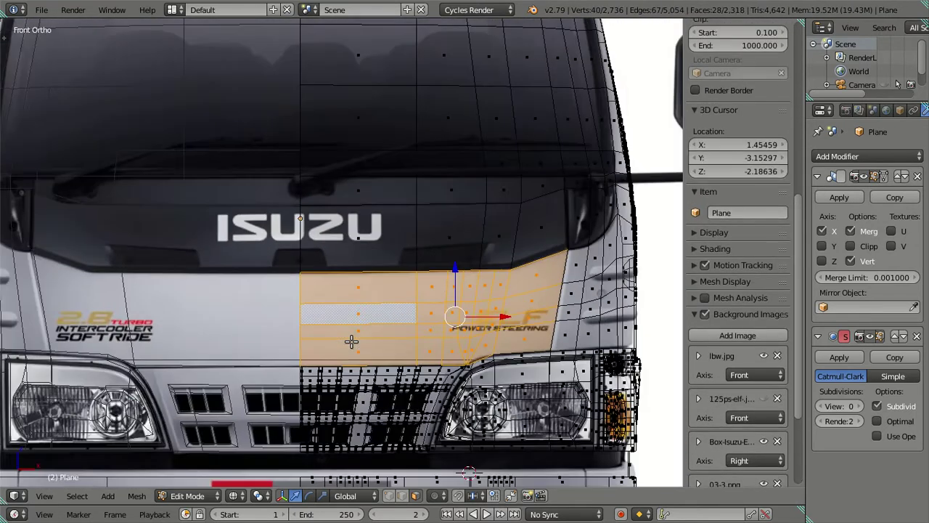
scroll(up, 3)
key(a)
scroll(up, 3)
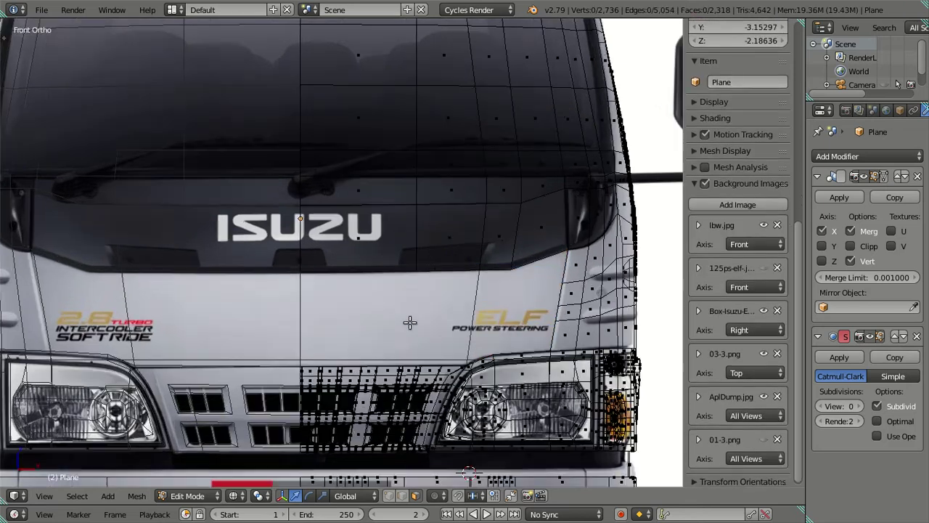
scroll(up, 3)
scroll(up, 3)
click(406, 220)
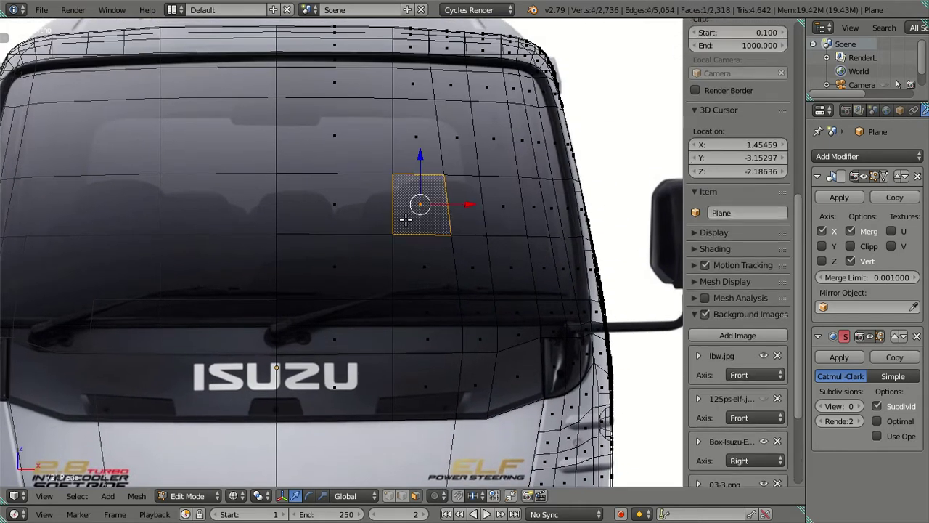
key(a)
drag(539, 297, 461, 217)
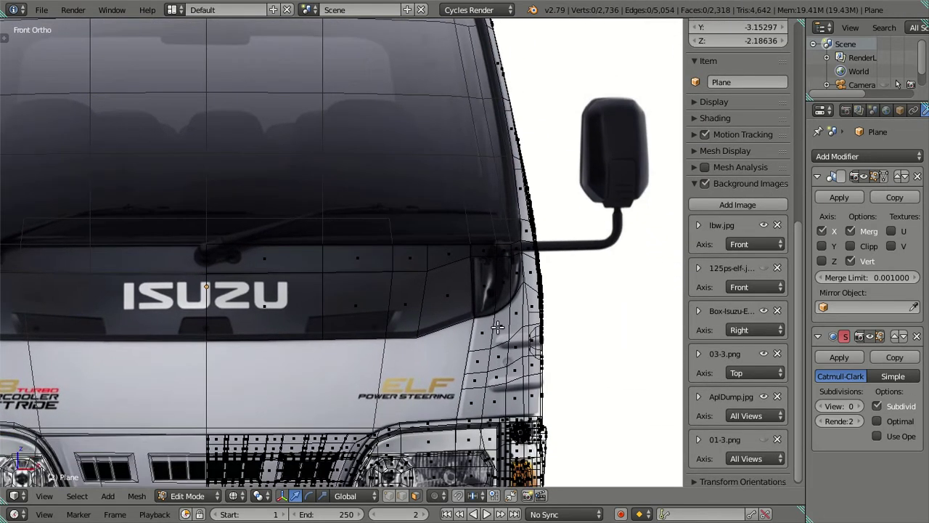
click(497, 328)
key(a)
key(z)
right_click(492, 334)
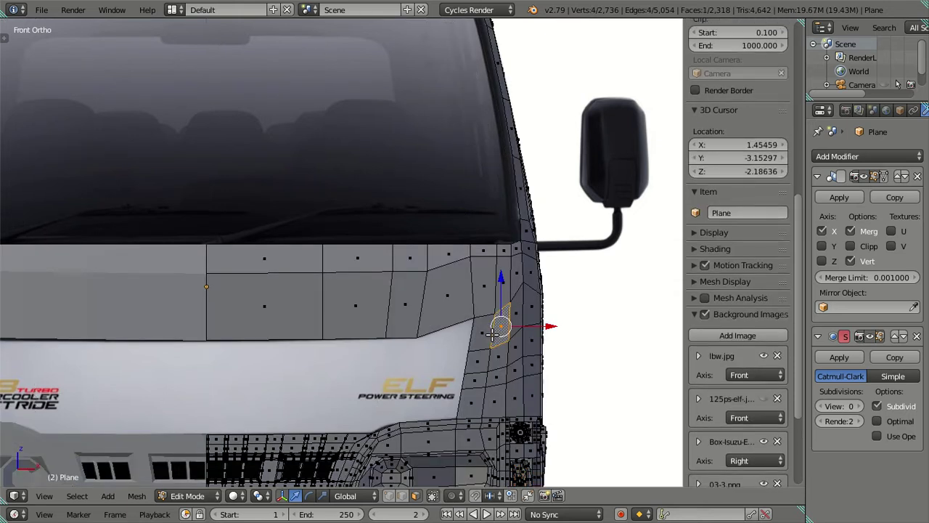
key(a)
scroll(up, 3)
key(z)
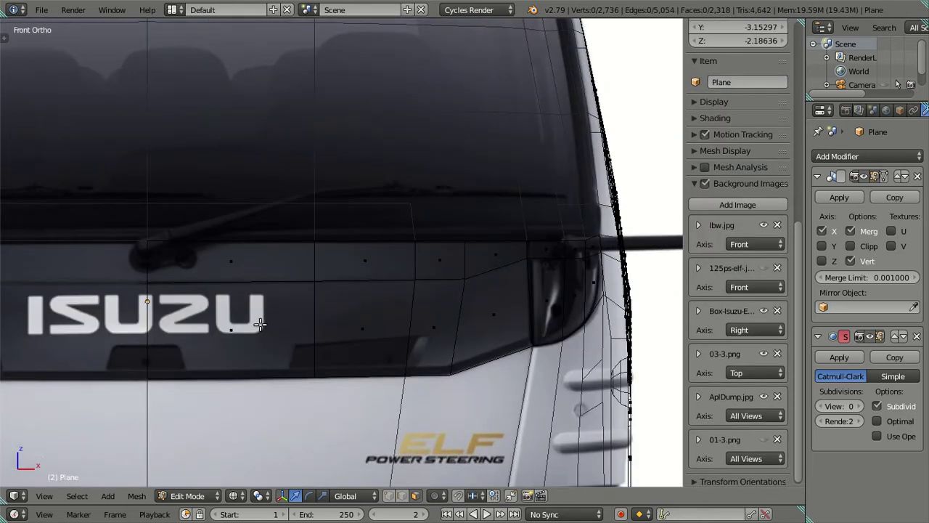
scroll(down, 3)
scroll(up, 3)
key(z)
key(z)
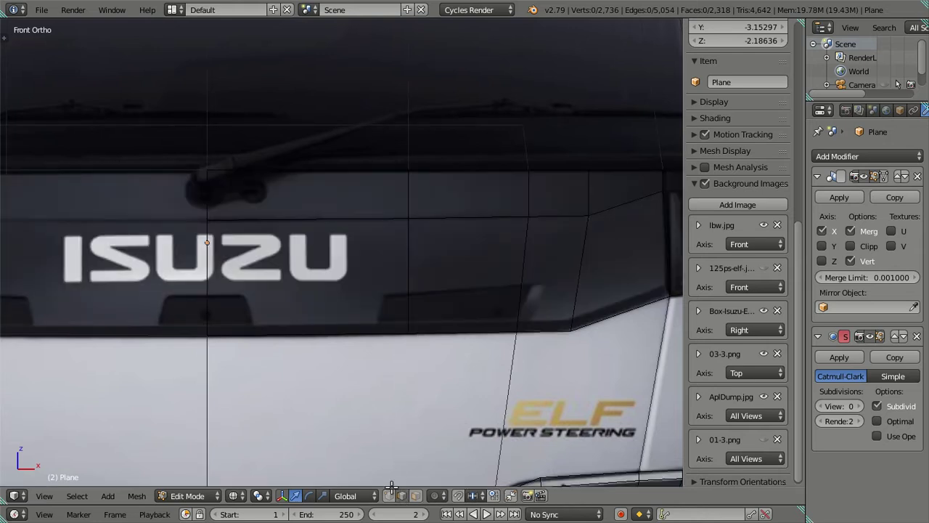
scroll(up, 3)
scroll(down, 3)
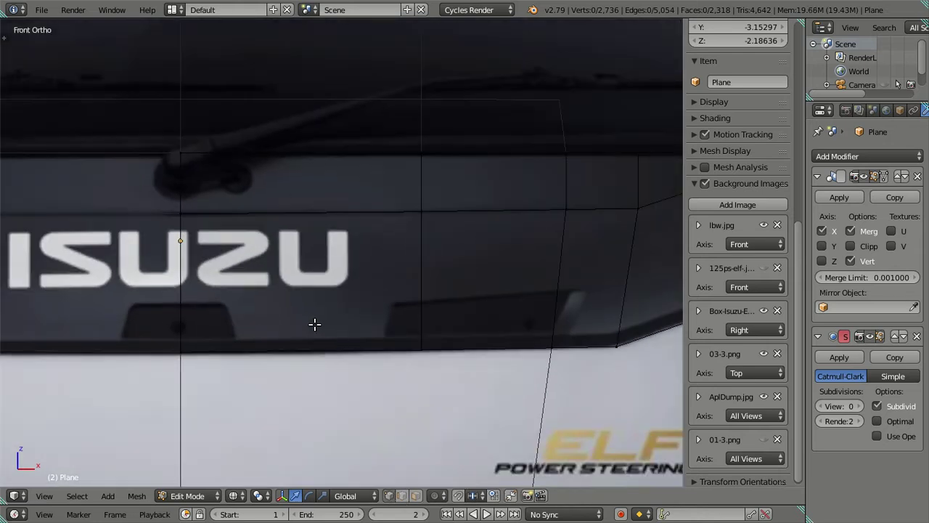
Try a two-cut horizontal loop cut across the dark band, then undo it
key(ctrl+r)
scroll(up, 3)
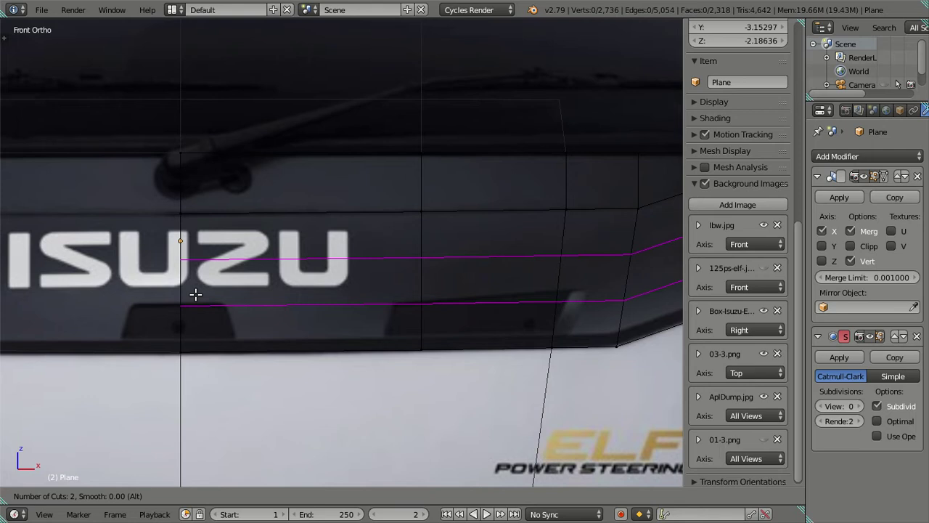
scroll(up, 3)
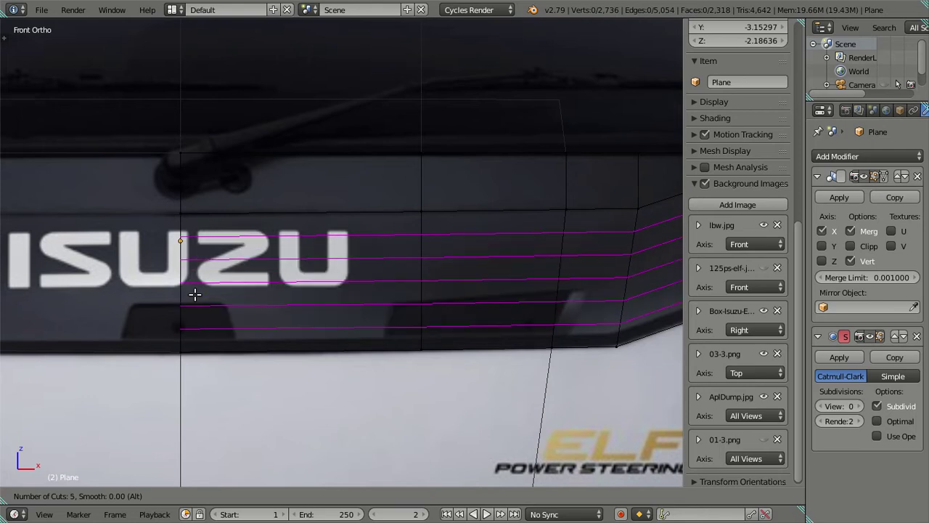
scroll(down, 3)
scroll(down, 3)
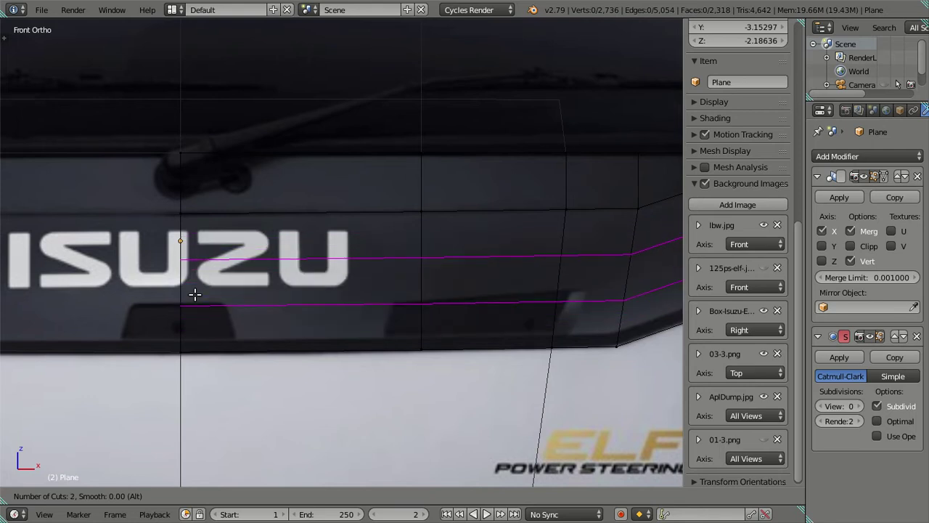
click(194, 294)
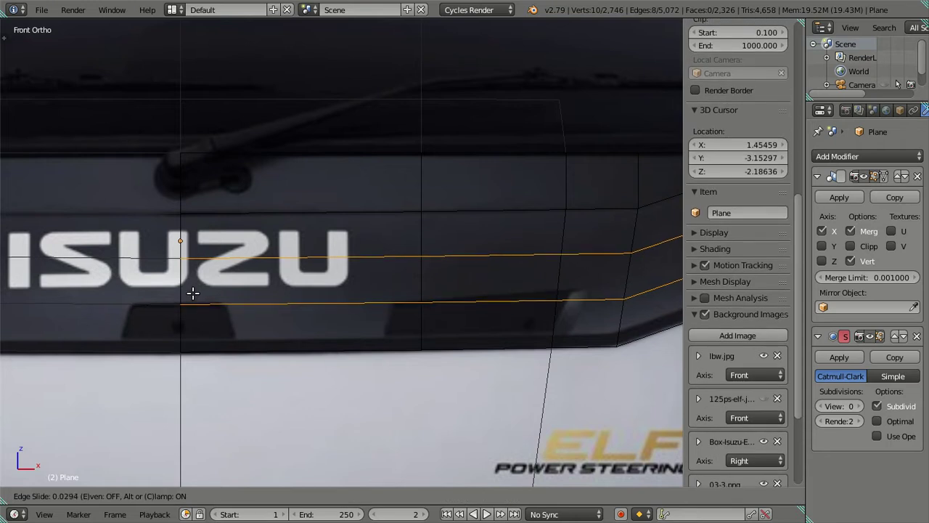
click(192, 293)
key(ctrl+z)
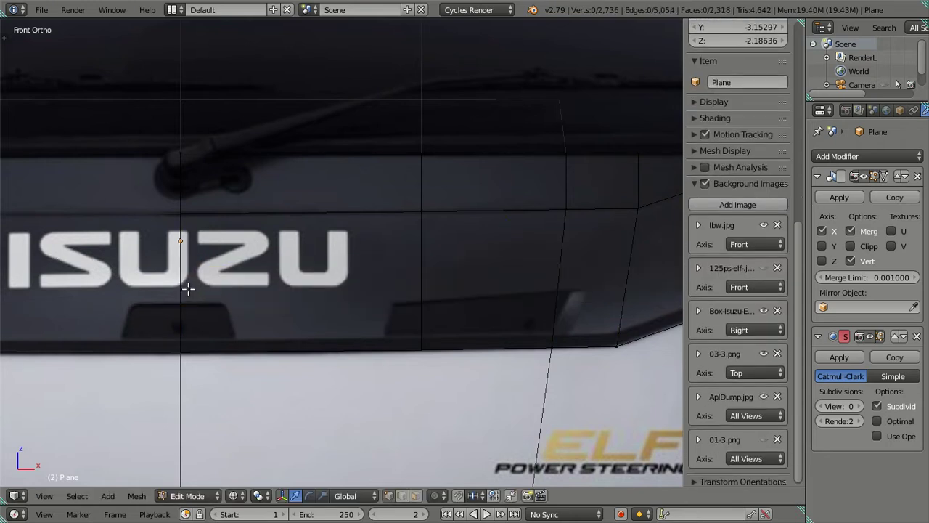
Add two centred horizontal edge loops across the dark band under the windscreen
key(ctrl+r)
scroll(up, 3)
scroll(up, 3)
scroll(up, 3)
scroll(up, 3)
scroll(up, 3)
scroll(up, 3)
scroll(up, 3)
scroll(up, 3)
scroll(down, 3)
scroll(down, 3)
scroll(down, 3)
click(188, 289)
click(301, 307)
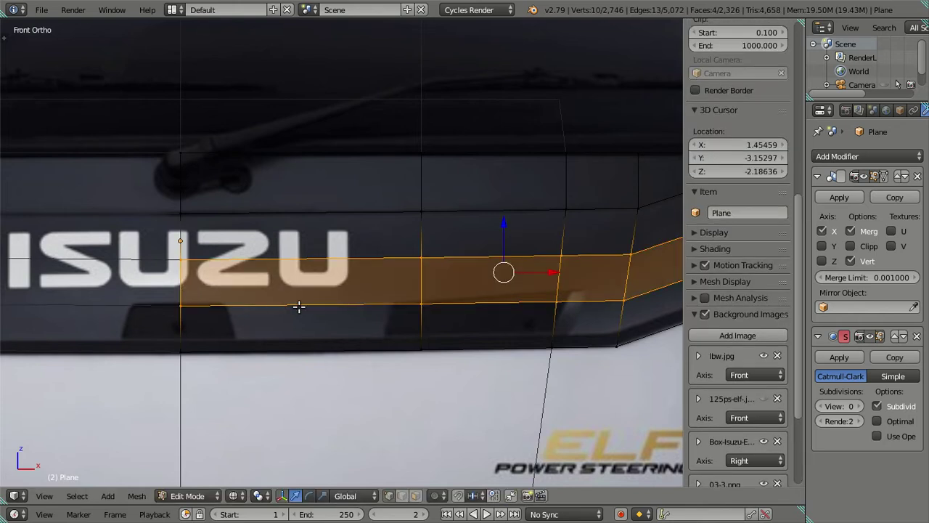
drag(301, 308, 255, 327)
Dissolve one of the two new horizontal loops, leaving a single extra loop
key(a)
scroll(down, 3)
scroll(down, 3)
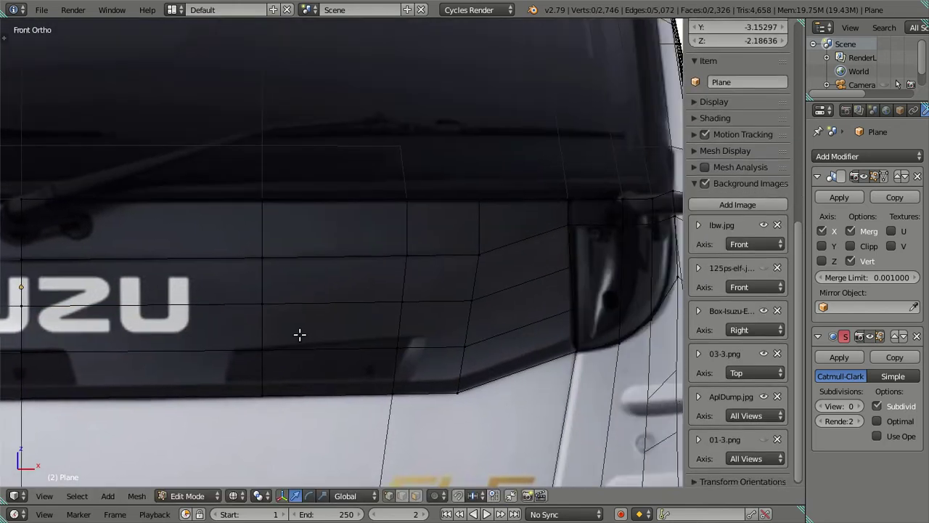
right_click(311, 305)
key(x)
click(342, 356)
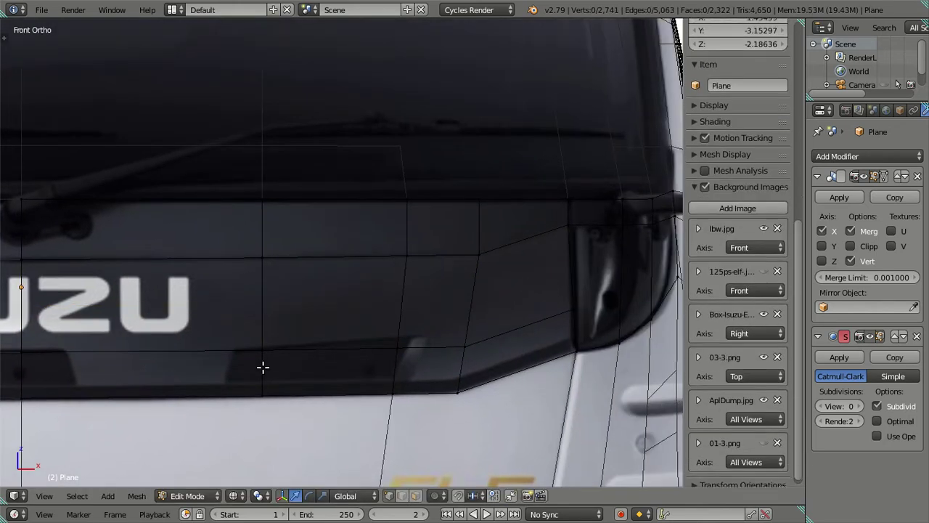
Inspect the band in solid shading, trial-move a lower edge, cancel, and return to front view
scroll(up, 3)
scroll(up, 3)
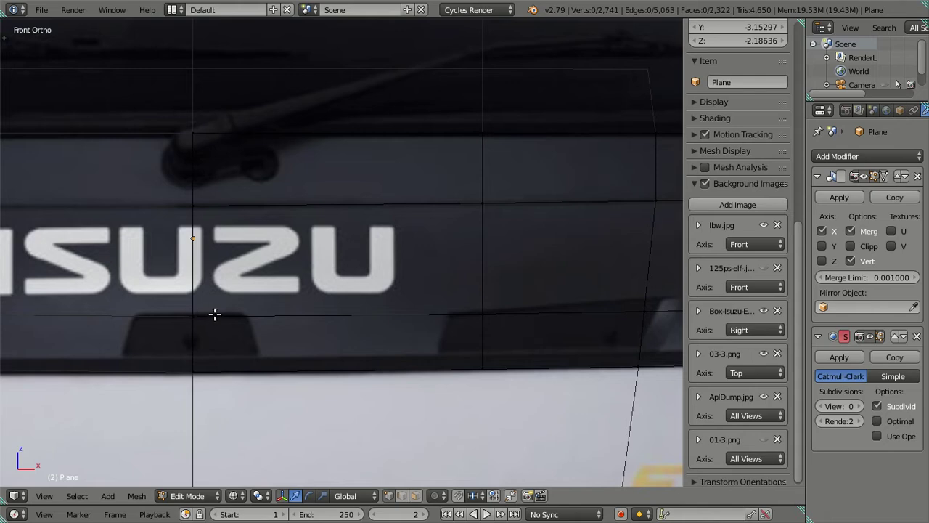
drag(543, 336, 398, 347)
scroll(down, 3)
drag(351, 365, 315, 353)
key(z)
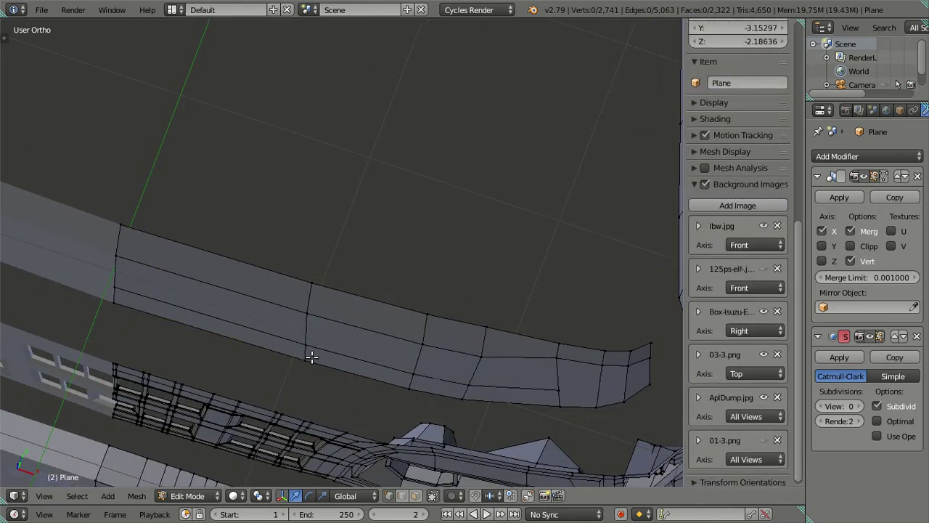
right_click(309, 354)
click(306, 351)
drag(346, 361, 236, 341)
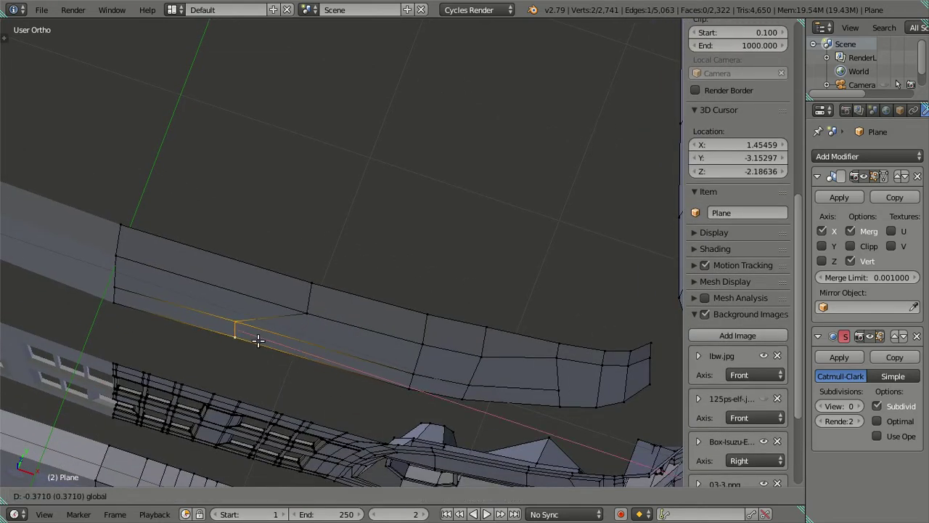
right_click(236, 341)
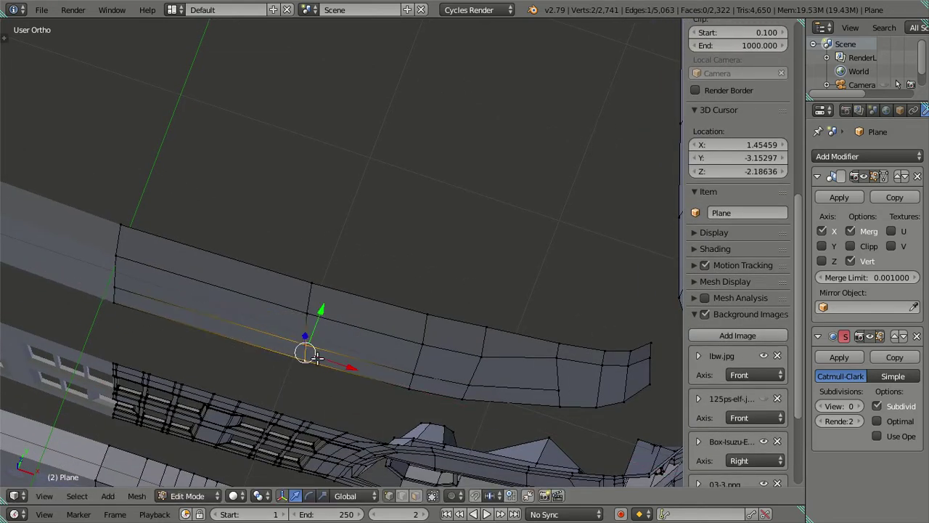
key(a)
key(KP_1)
scroll(up, 3)
Cut five vertical edge loops across the dark band under the ISUZU lettering
scroll(up, 3)
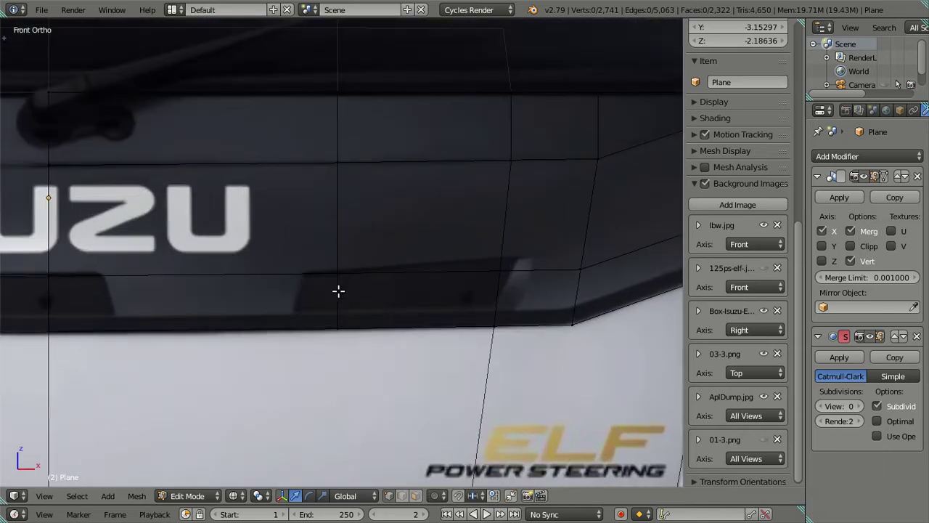
key(ctrl+r)
scroll(up, 3)
scroll(up, 3)
scroll(up, 3)
scroll(up, 3)
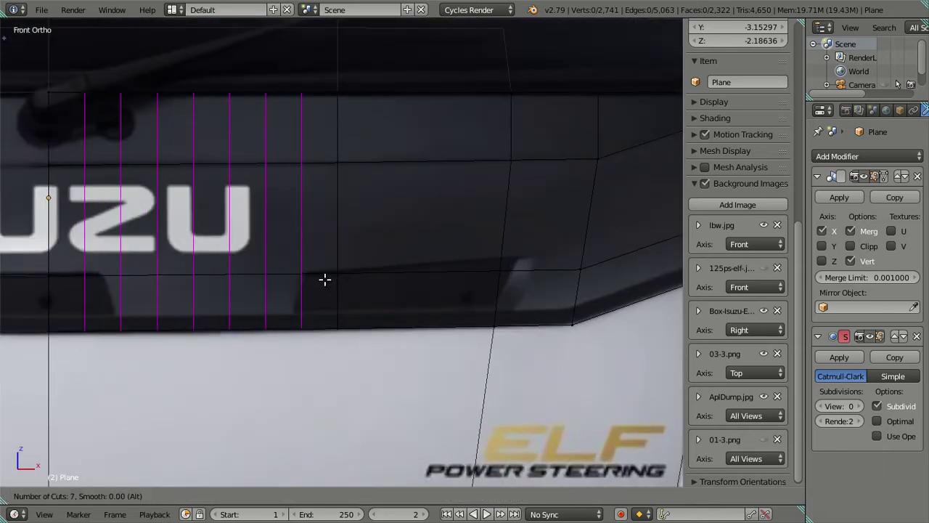
scroll(up, 3)
scroll(down, 3)
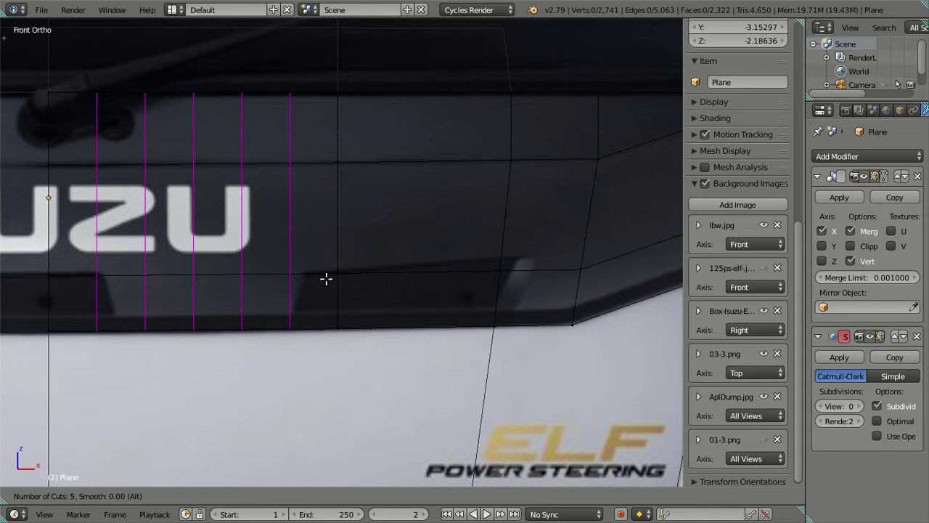
click(326, 279)
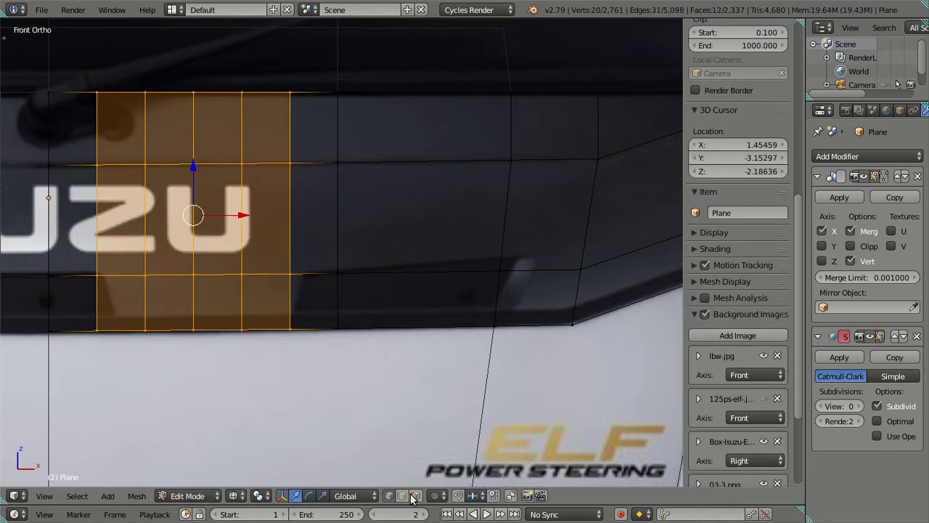
Dissolve three of the new vertical loops
key(a)
right_click(242, 309)
right_click(193, 297)
right_click(146, 292)
key(x)
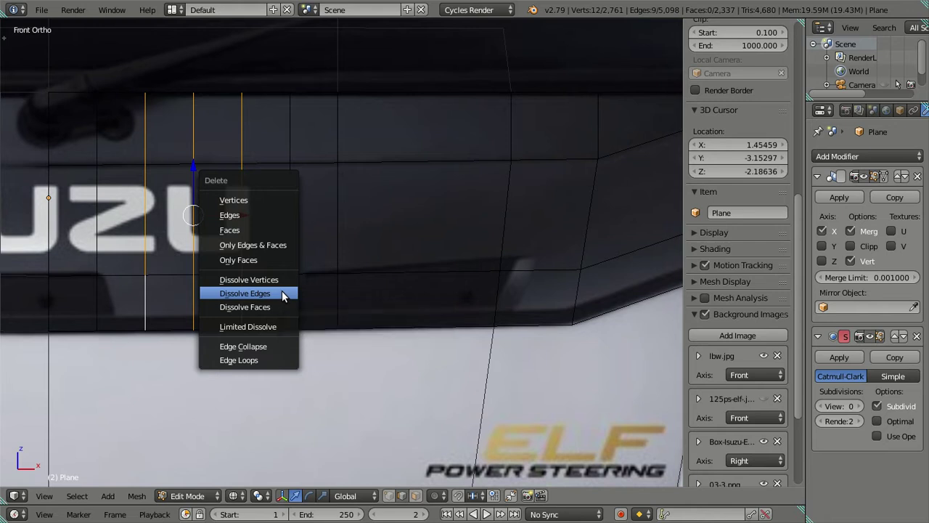
click(283, 293)
Try nine centred vertical loop cuts between the remaining loops, then undo them
key(ctrl+r)
scroll(up, 3)
scroll(up, 3)
scroll(up, 3)
scroll(up, 3)
scroll(up, 3)
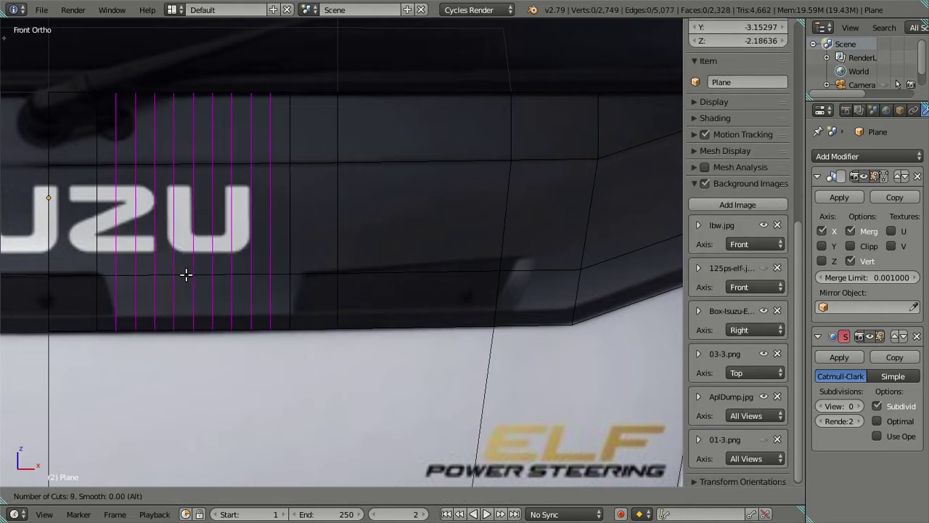
click(186, 275)
right_click(186, 274)
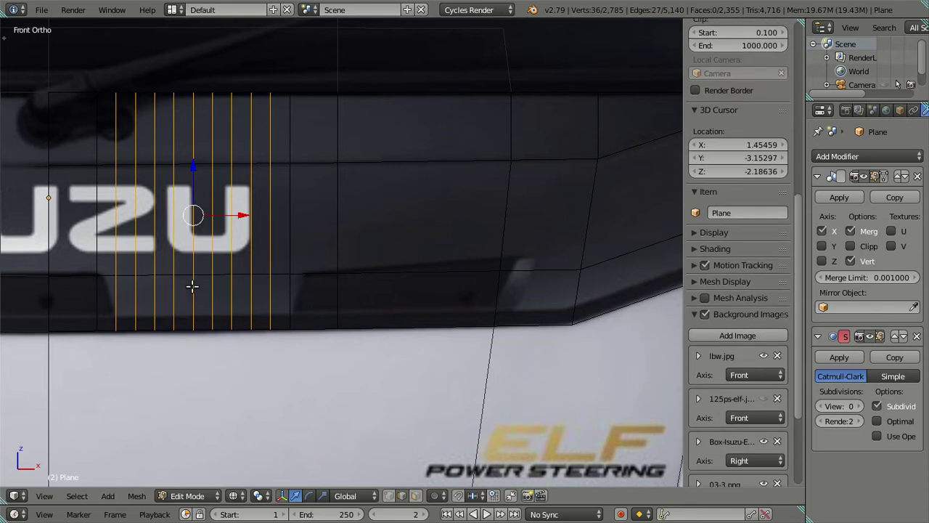
key(ctrl+x)
Add seven evenly centred vertical loop cuts between the remaining loops instead
key(ctrl+r)
scroll(up, 3)
scroll(up, 3)
scroll(up, 3)
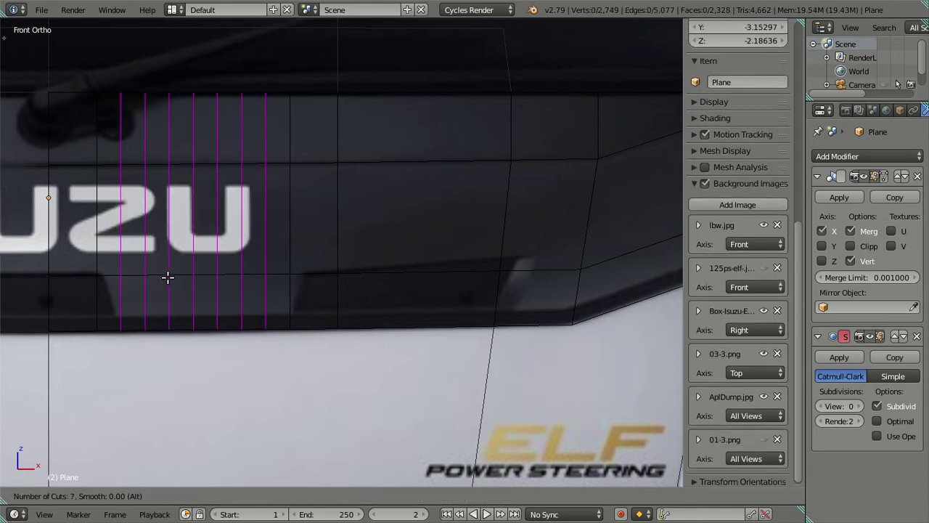
click(167, 277)
right_click(147, 296)
click(390, 496)
Place the 3D cursor on a bottom-edge vertex of the band and undo the seven loop cuts
right_click(121, 331)
key(shift+s)
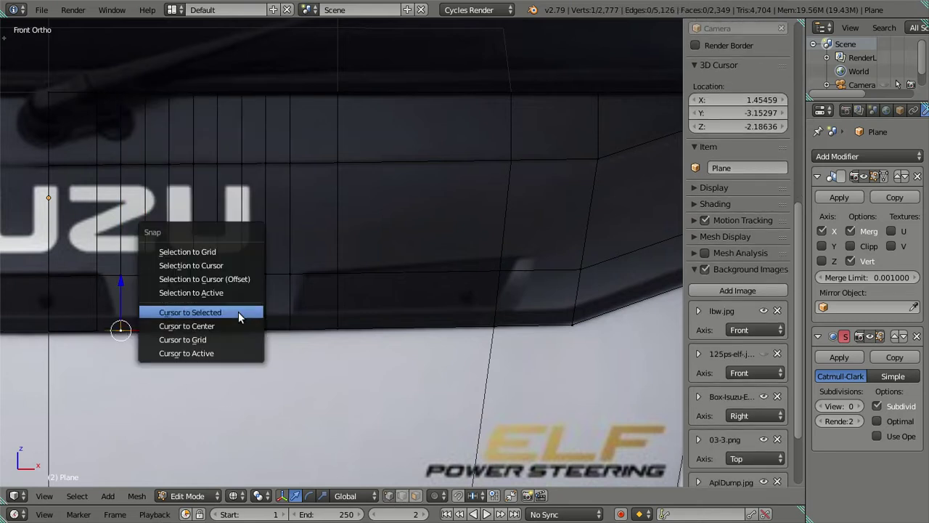
click(242, 312)
key(ctrl+z)
key(ctrl+z)
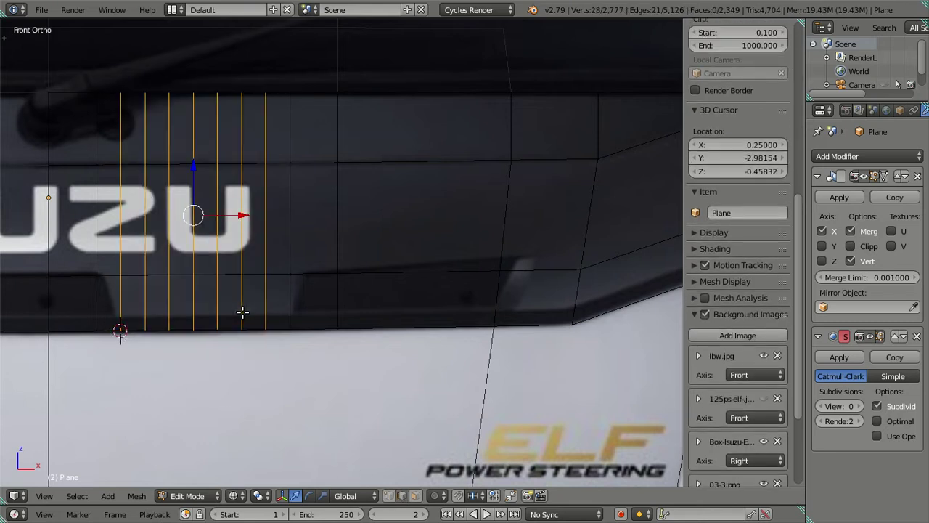
key(ctrl+z)
Move a vertex on the band's bottom edge along X to match the reference
right_click(85, 328)
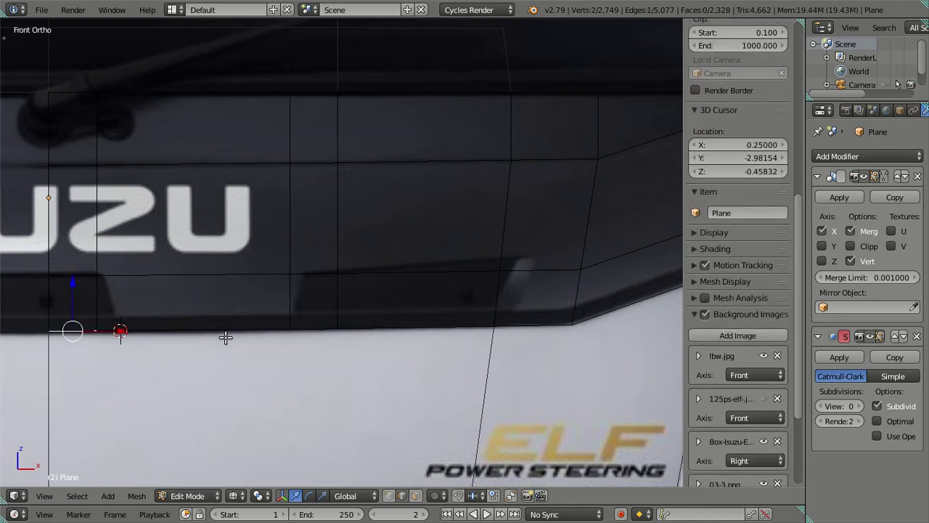
right_click(97, 328)
key(shift+s)
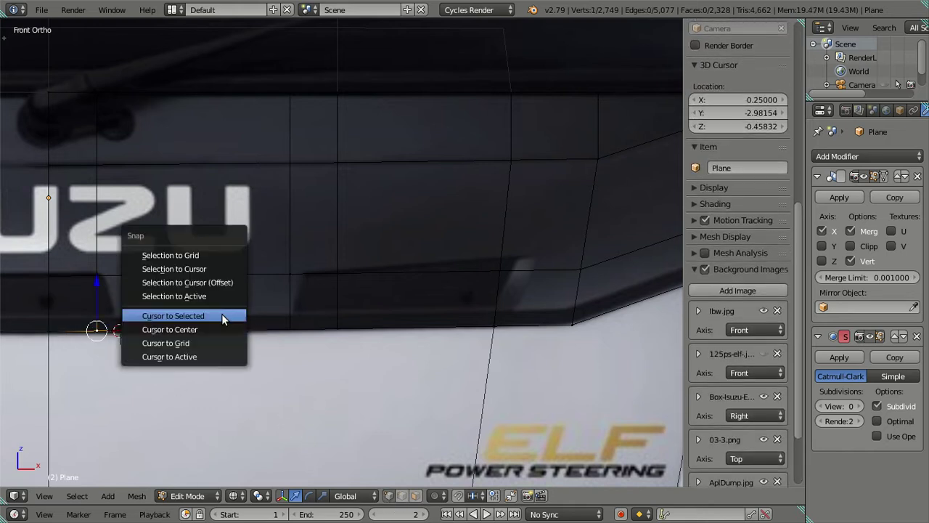
click(228, 284)
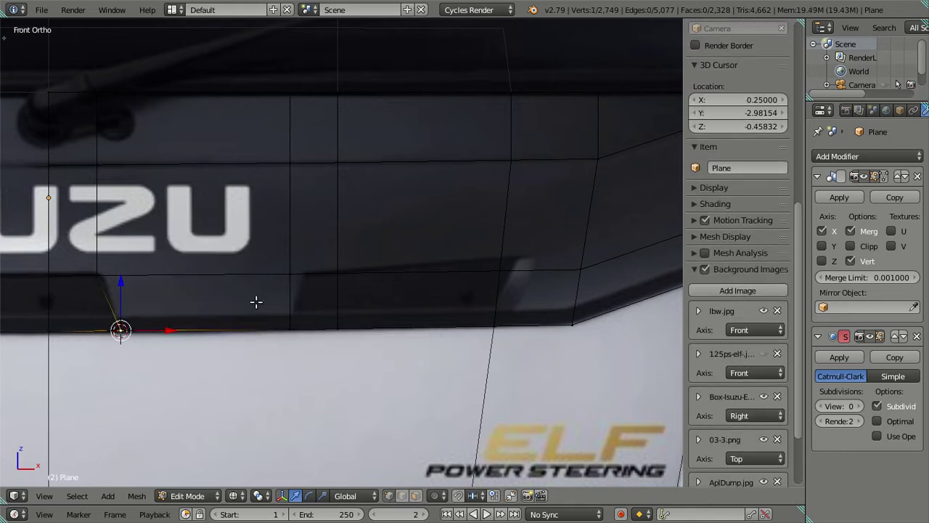
key(ctrl+z)
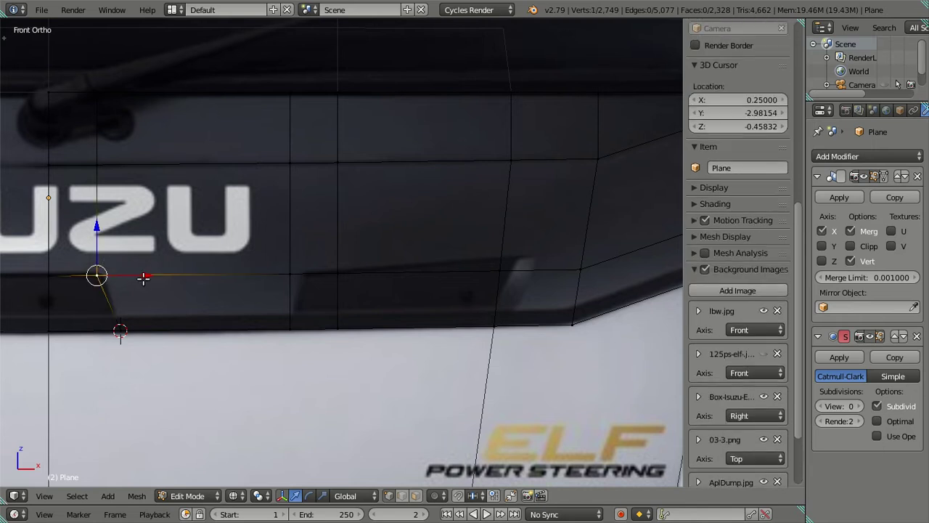
key(g)
key(x)
click(151, 280)
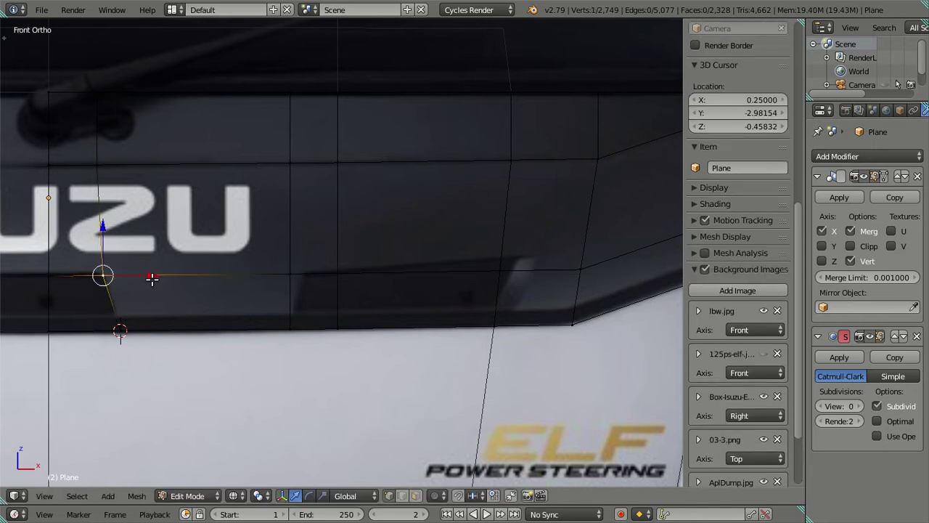
Check the cab in object mode, then resume editing in see-through view, cancelling a trial loop cut
key(Tab)
drag(195, 289, 213, 295)
key(KP_1)
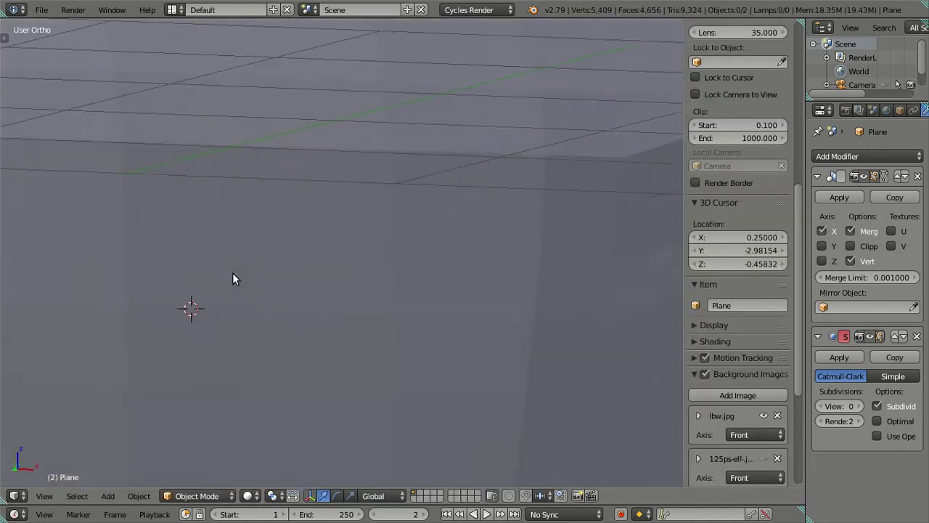
key(Tab)
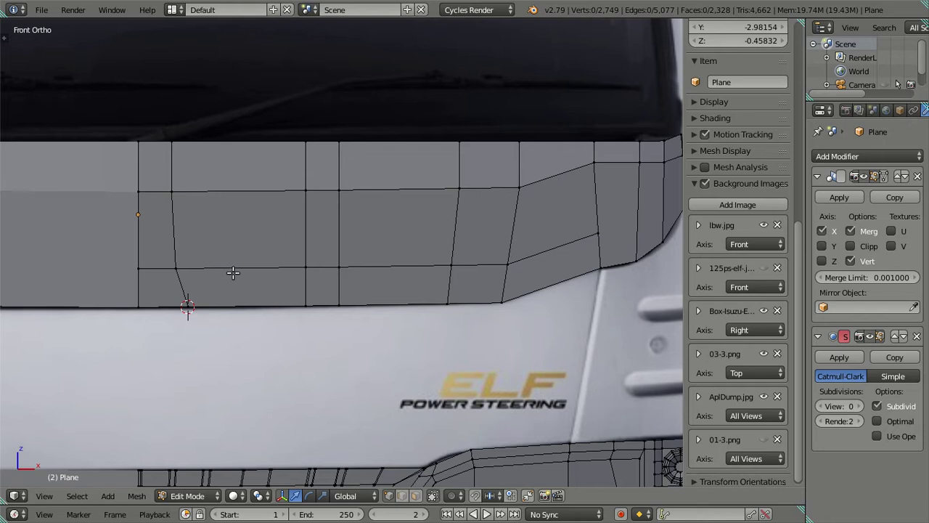
key(z)
scroll(up, 3)
scroll(up, 3)
scroll(up, 3)
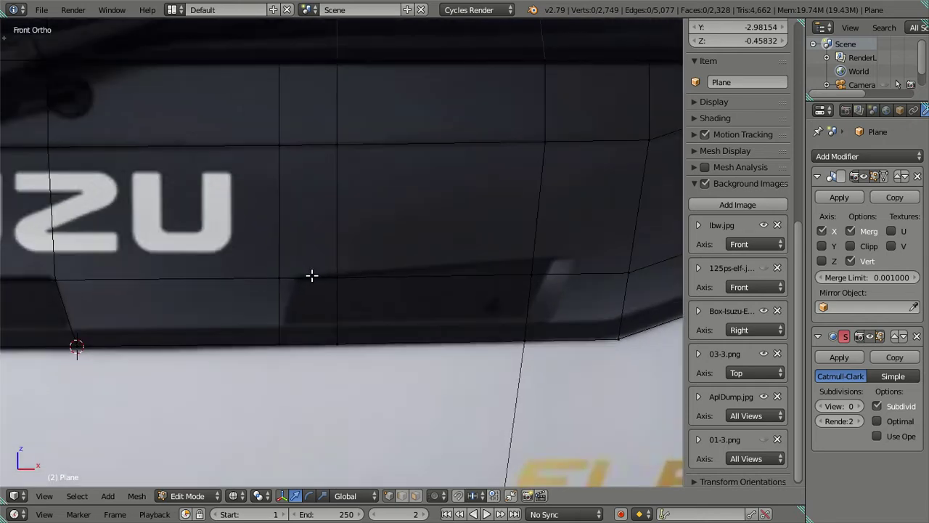
key(ctrl+r)
scroll(up, 3)
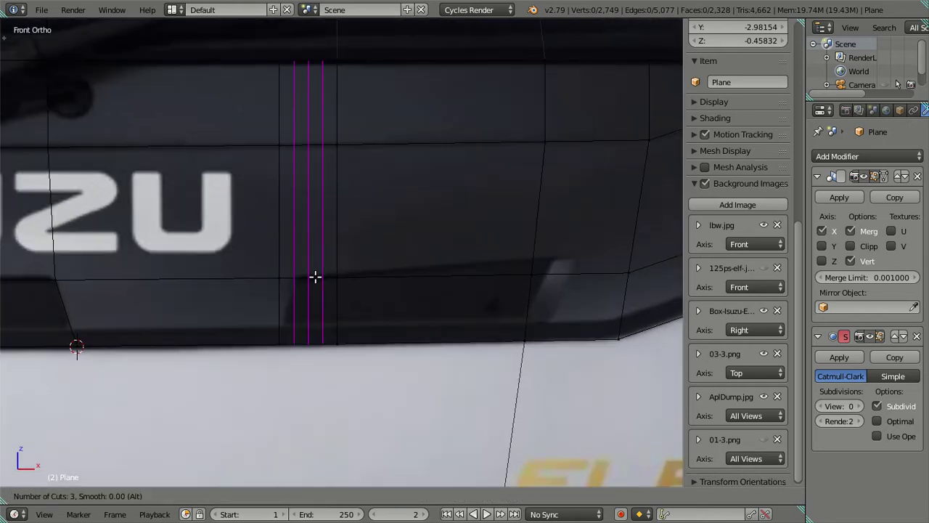
key(Escape)
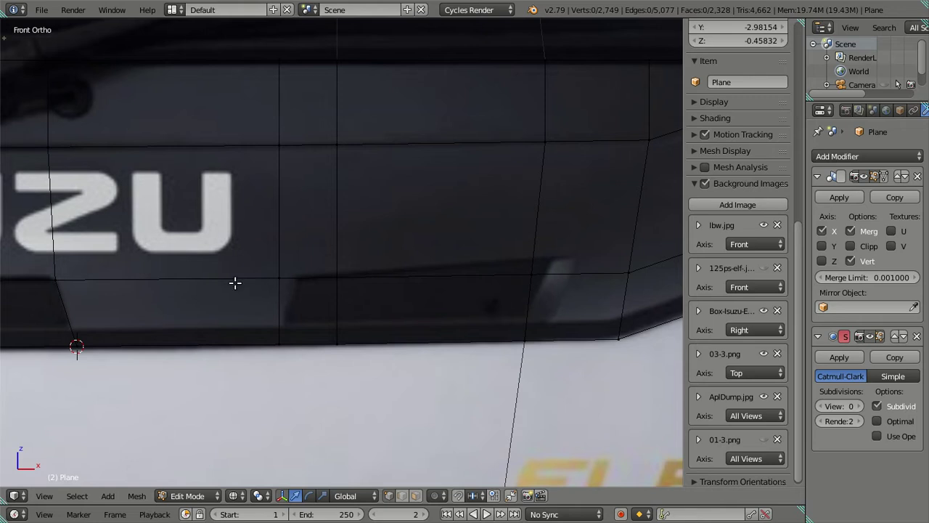
Nudge the strip's bottom vertex slightly left along X and add three trial loop cuts
right_click(278, 343)
drag(333, 345, 327, 345)
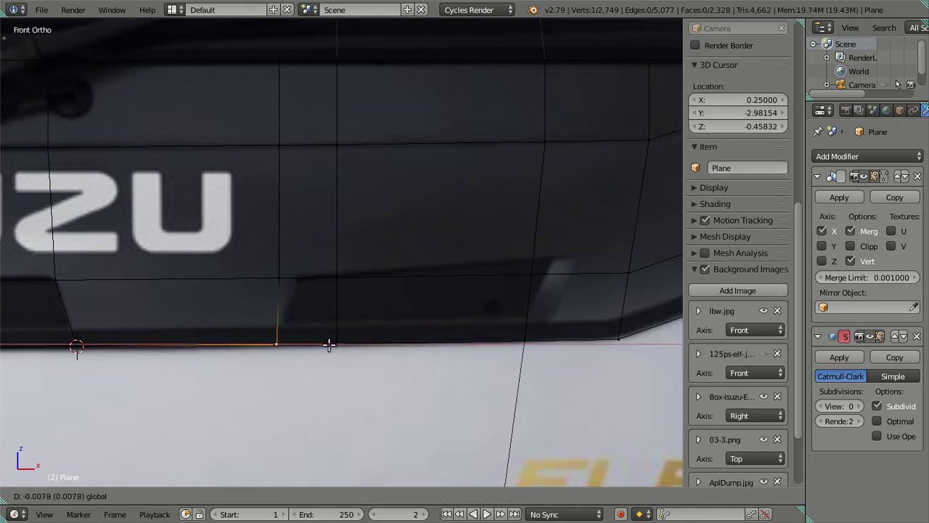
key(ctrl+r)
scroll(up, 3)
click(308, 282)
Put the 3D cursor on a new top-edge vertex, remove the trial cuts, and snap the top vertex there
right_click(296, 277)
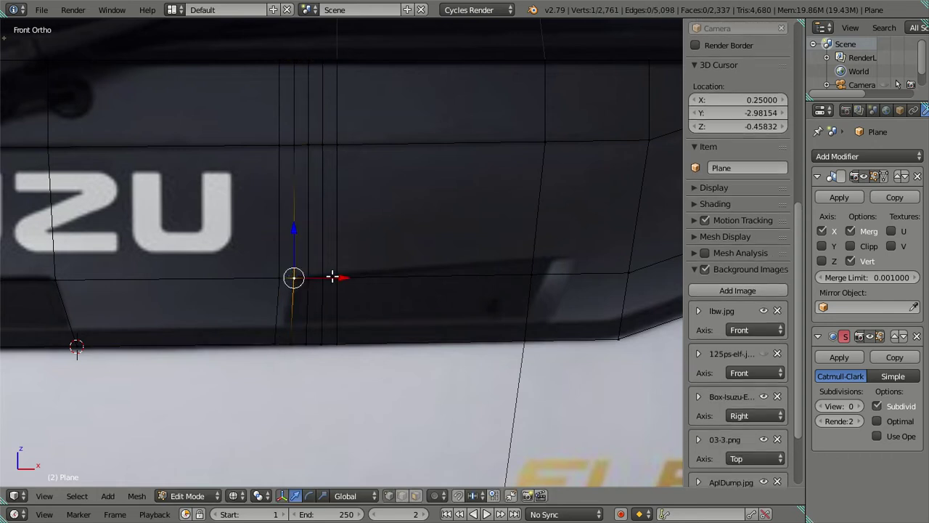
key(shift+s)
click(336, 311)
key(ctrl+z)
key(ctrl+z)
right_click(281, 277)
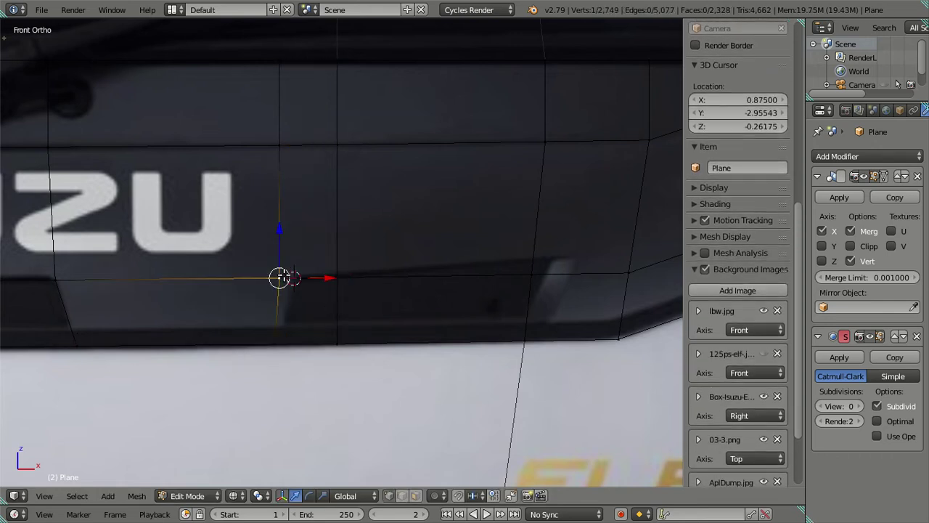
key(shift+s)
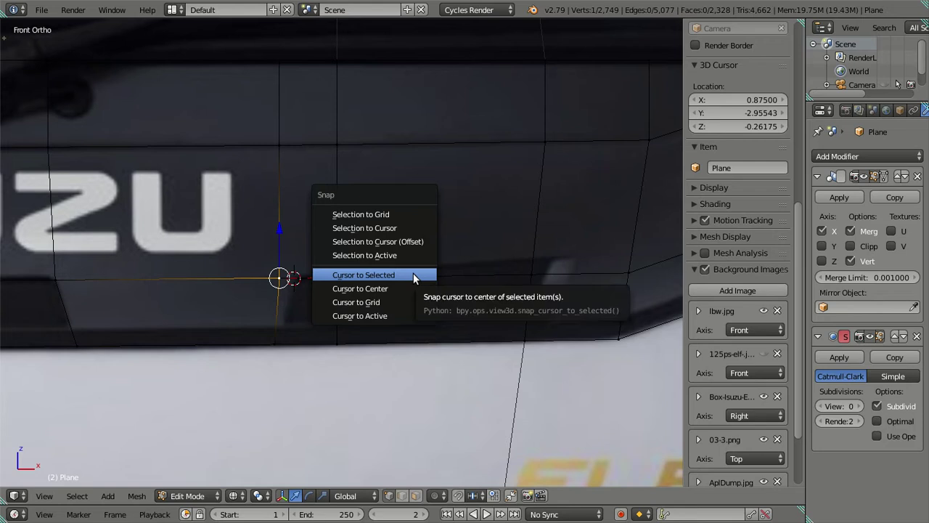
click(414, 241)
Frame the dark strip to the right of the ISUZU lettering
key(a)
scroll(up, 3)
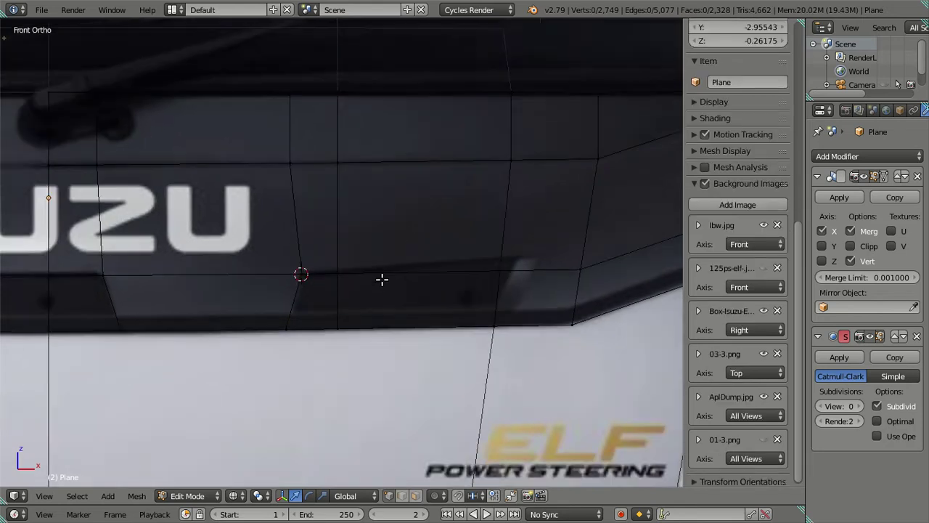
scroll(down, 3)
scroll(down, 3)
scroll(up, 3)
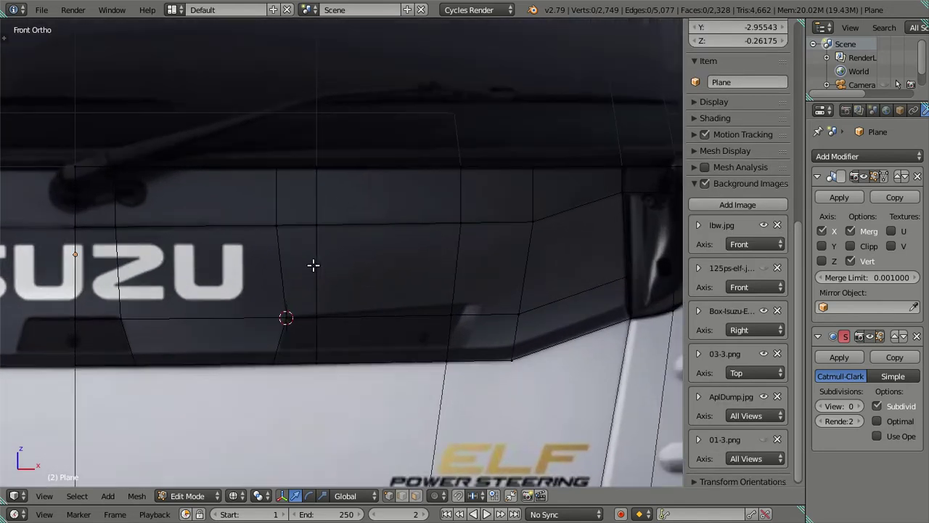
drag(419, 256, 312, 280)
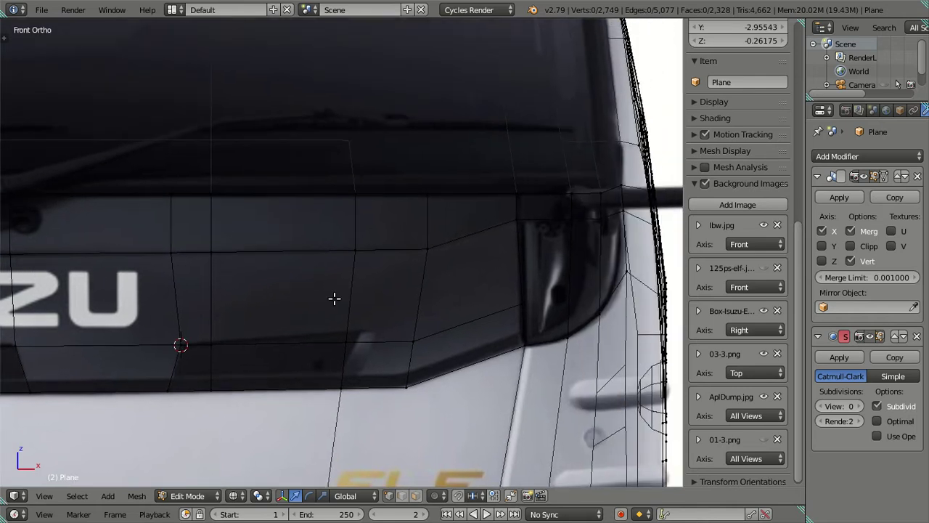
scroll(up, 3)
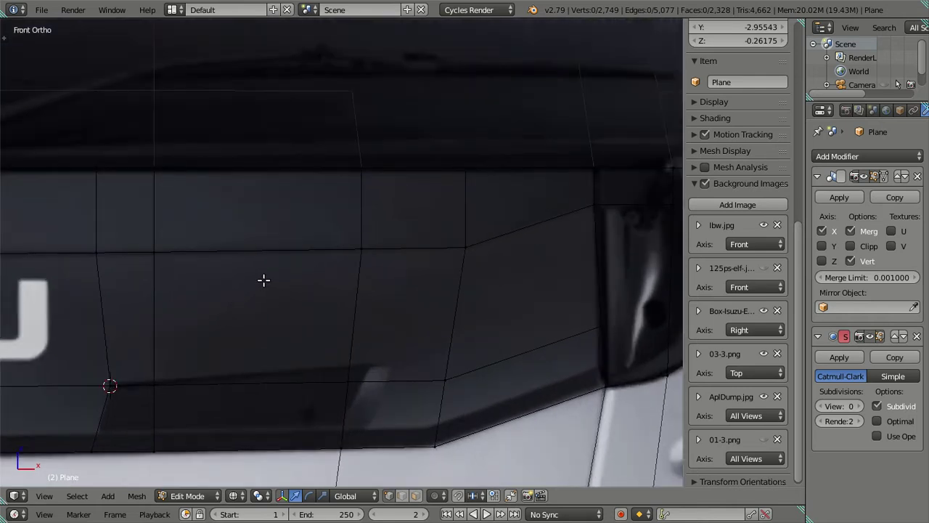
scroll(down, 3)
drag(276, 271, 409, 270)
scroll(up, 3)
scroll(up, 3)
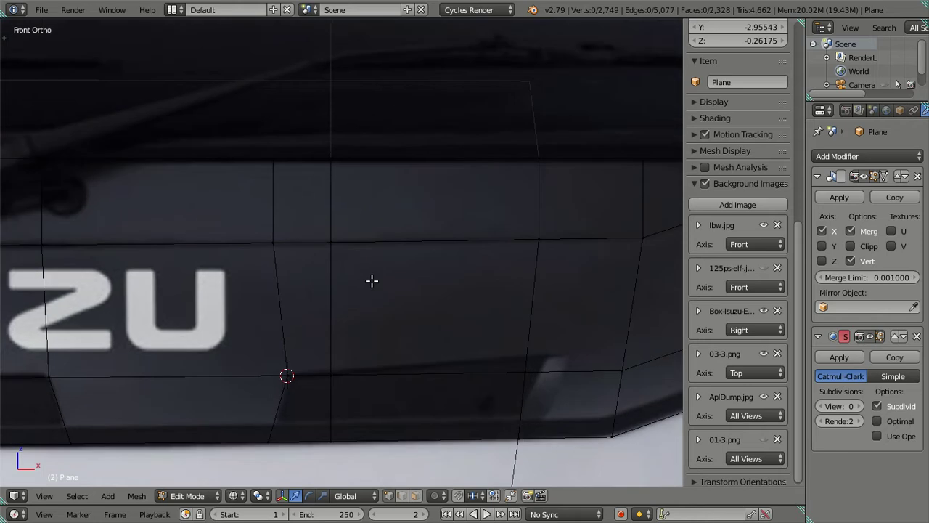
Try selecting two lower-edge vertices, undo it, and set the 3D cursor on the strip
right_click(287, 375)
right_click(269, 441)
key(ctrl+z)
key(a)
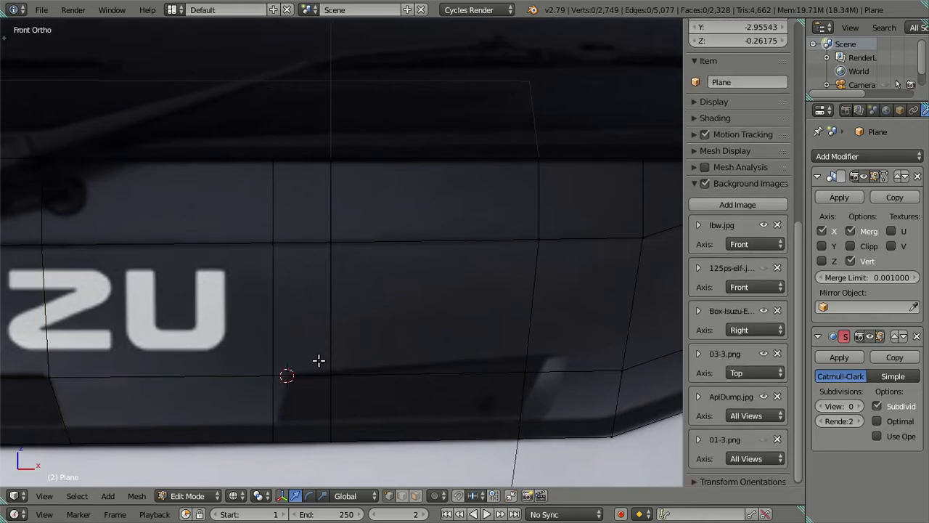
drag(310, 375, 332, 280)
click(408, 295)
scroll(up, 3)
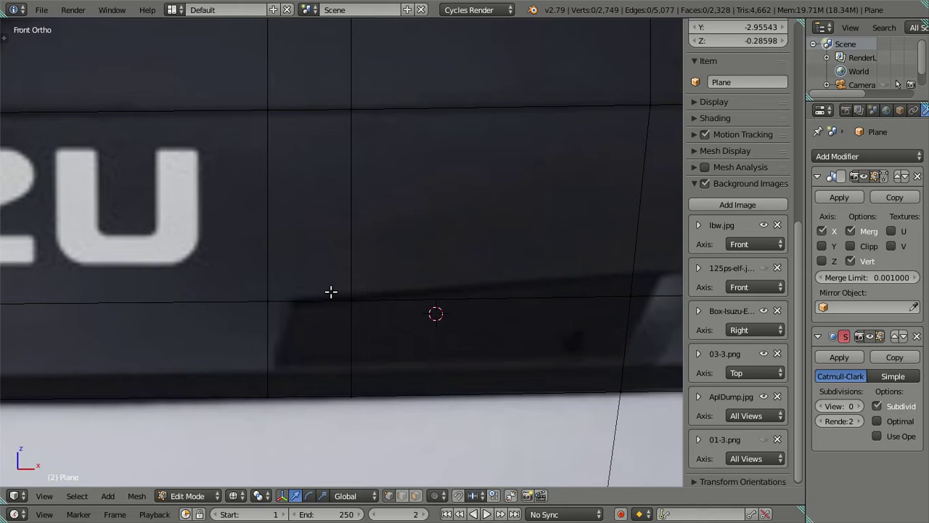
Add a single loop cut beside the ISUZU lettering and test-slide its bottom vertex
key(ctrl+r)
scroll(up, 3)
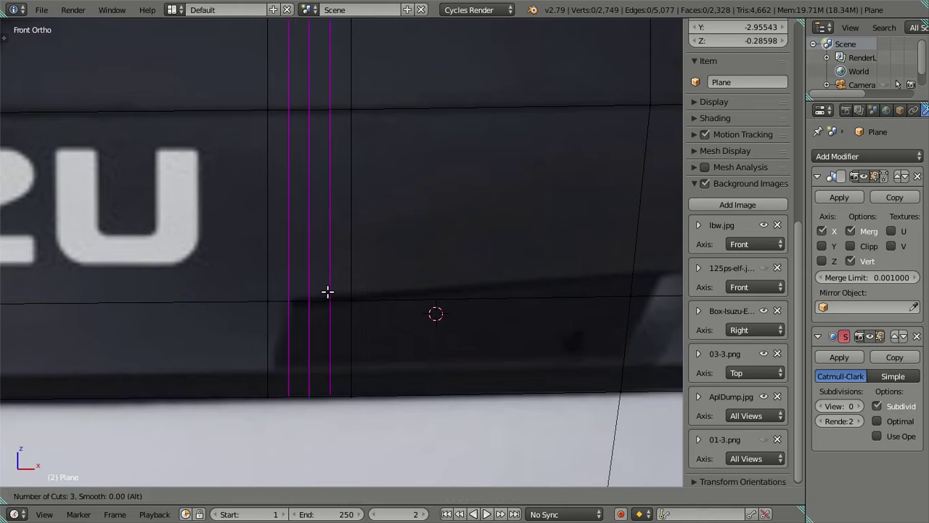
scroll(down, 3)
click(326, 290)
right_click(326, 291)
right_click(270, 392)
drag(309, 391, 302, 389)
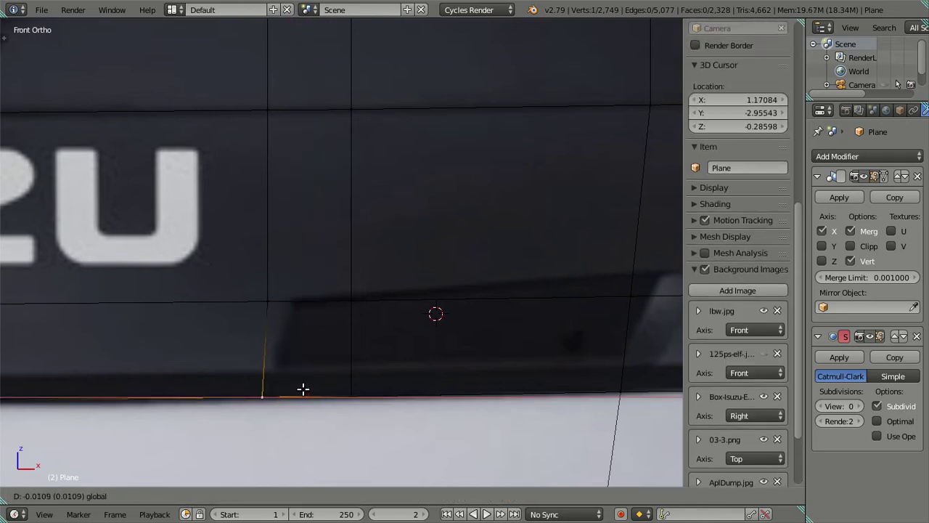
right_click(303, 389)
Cut three loops through the strip and slide the bottom vertex left so the edge slants
key(ctrl+r)
scroll(up, 3)
scroll(up, 3)
click(316, 304)
right_click(289, 398)
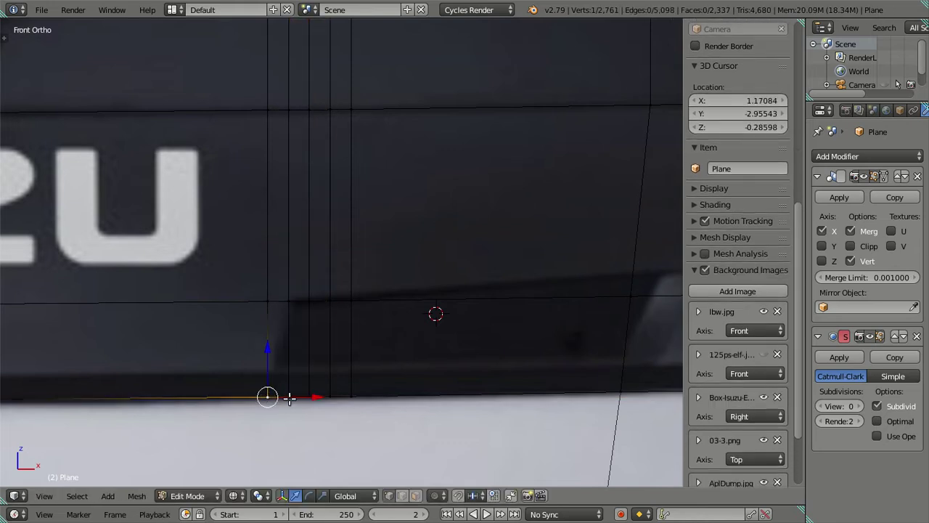
drag(298, 396, 293, 394)
right_click(267, 302)
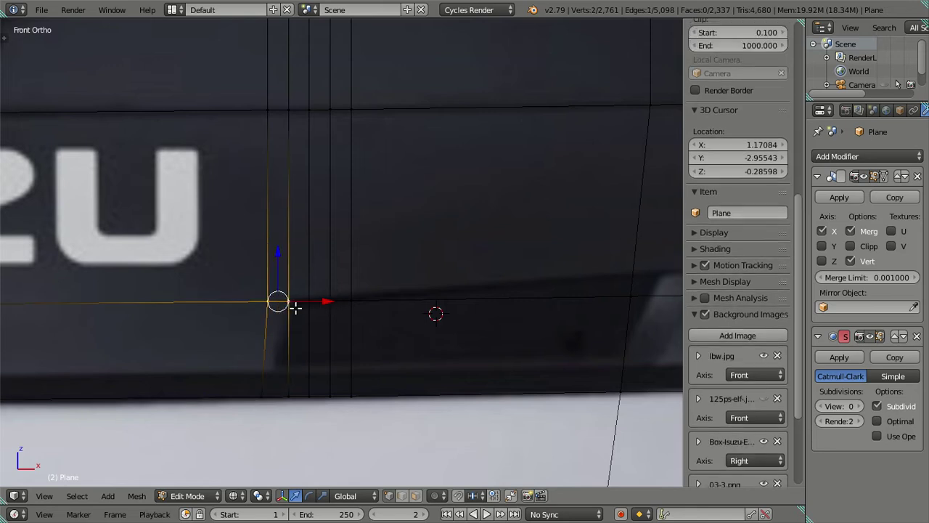
Merge the selected vertices At First to join the slanted edge
key(alt+m)
click(297, 313)
key(alt+m)
click(298, 310)
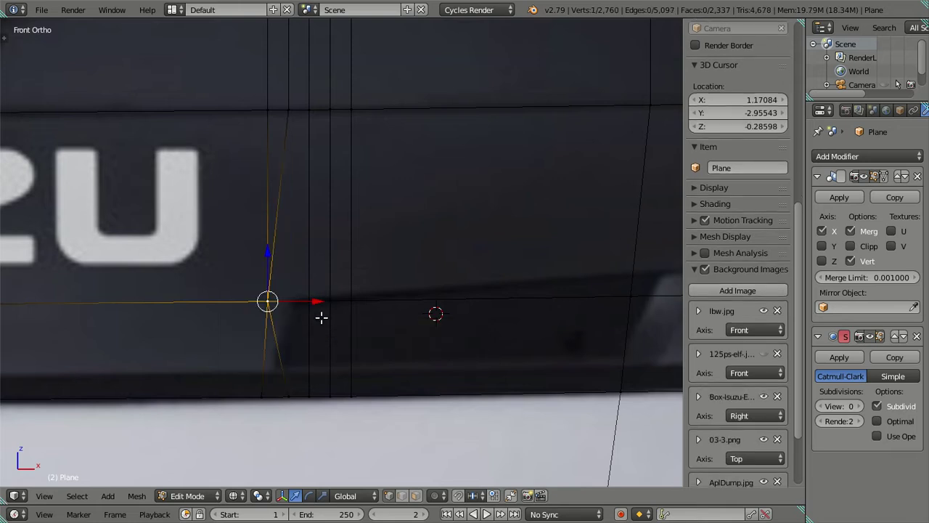
right_click(321, 317)
key(alt+m)
click(324, 333)
key(a)
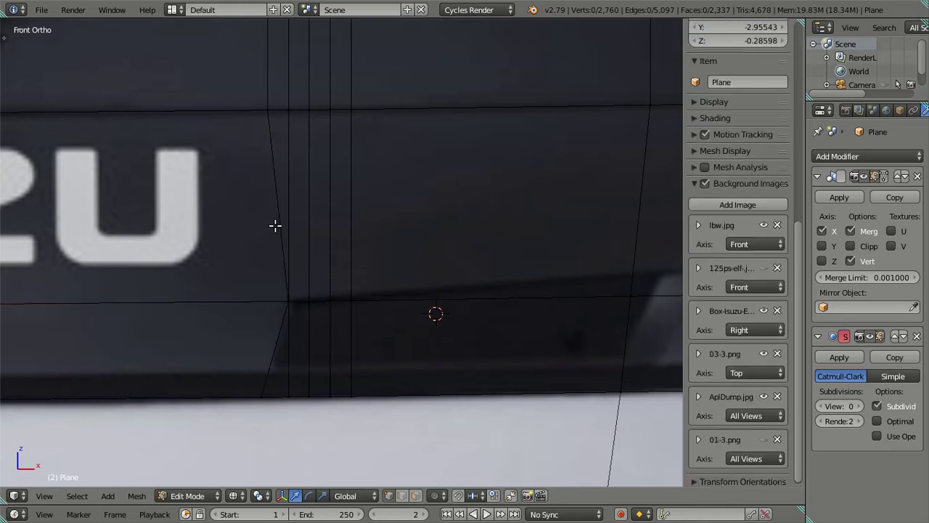
Dissolve the three extra vertical edge loops on the strip, leaving 2,749 vertices
right_click(278, 228)
right_click(288, 357)
key(x)
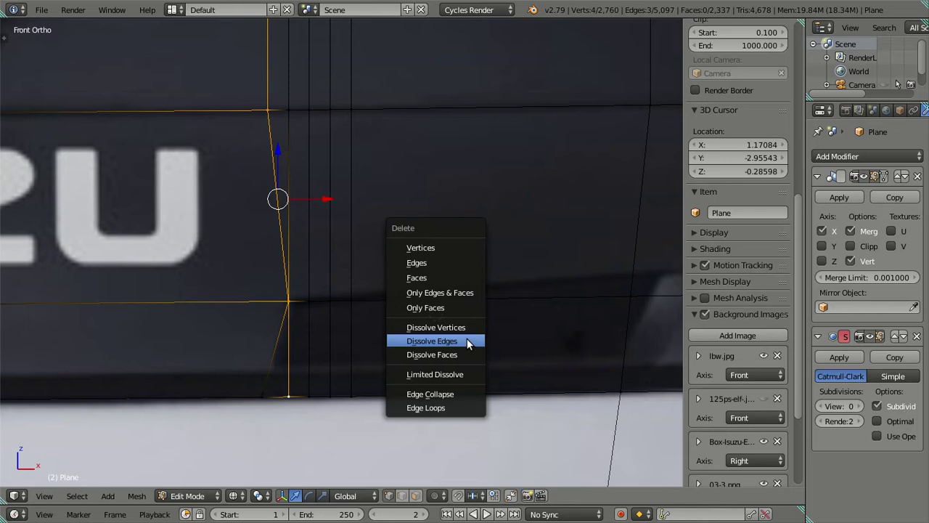
click(466, 340)
key(a)
right_click(317, 327)
key(x)
click(325, 340)
right_click(320, 343)
key(x)
click(321, 342)
scroll(down, 3)
scroll(down, 3)
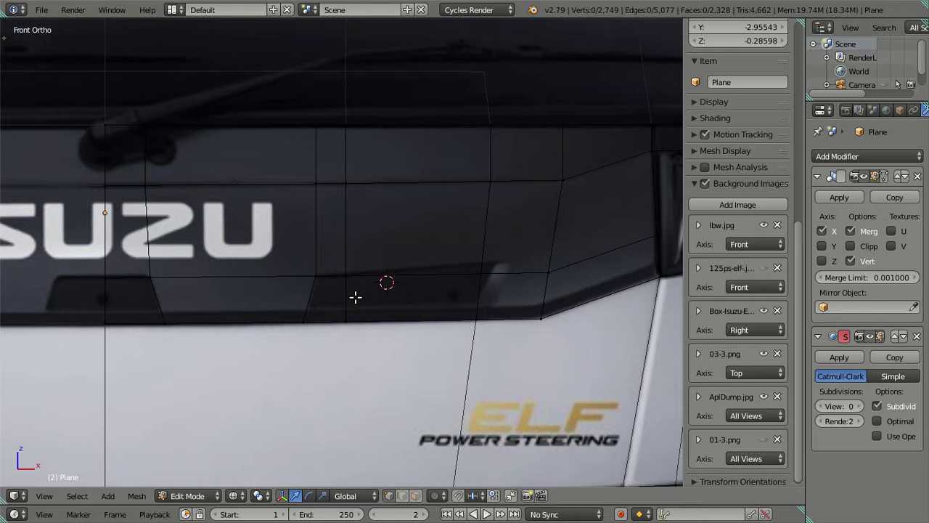
scroll(up, 3)
drag(373, 290, 234, 307)
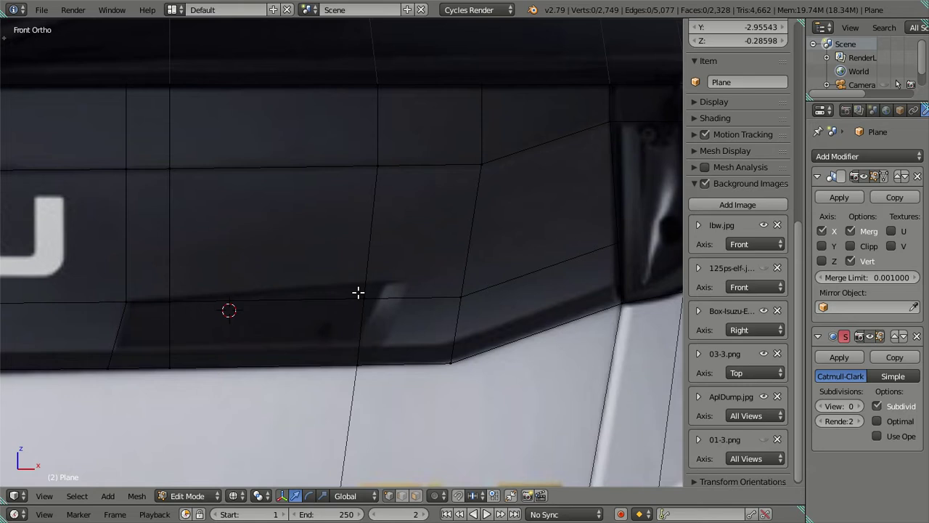
Cut six horizontal edge loops across the dark band under the windshield
drag(446, 288, 419, 265)
scroll(up, 3)
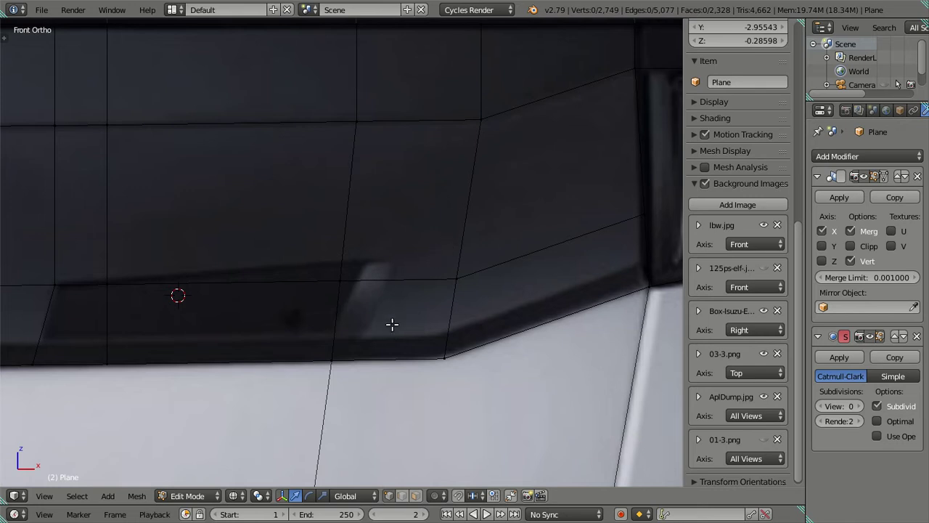
key(ctrl+f)
key(Escape)
key(ctrl+r)
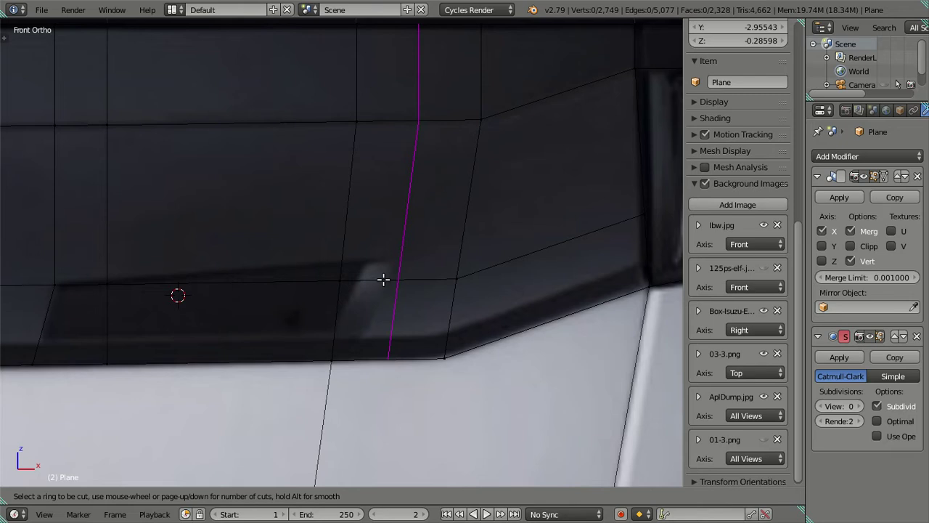
scroll(up, 3)
scroll(up, 3)
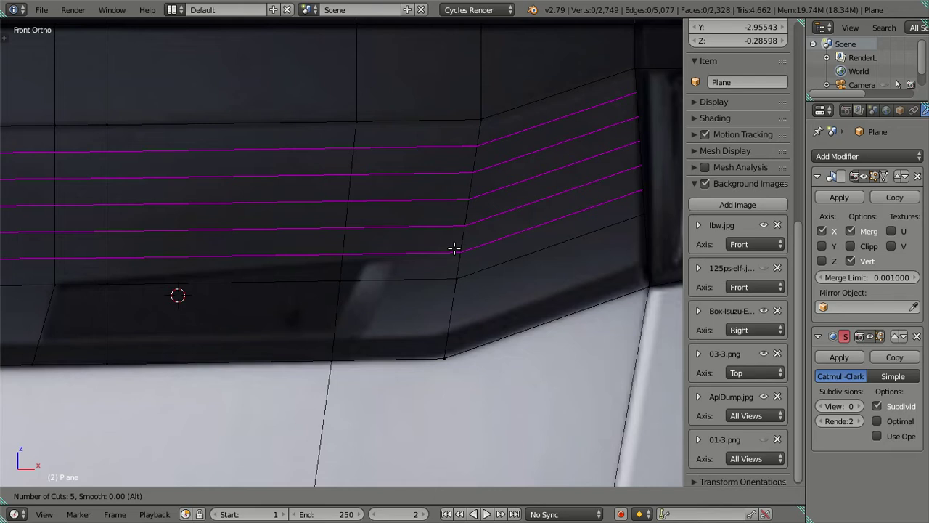
scroll(up, 3)
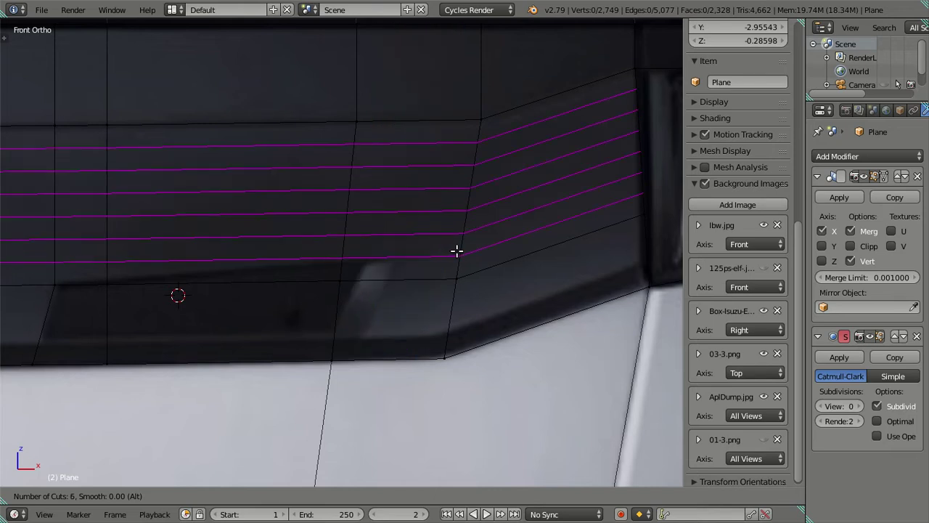
click(457, 251)
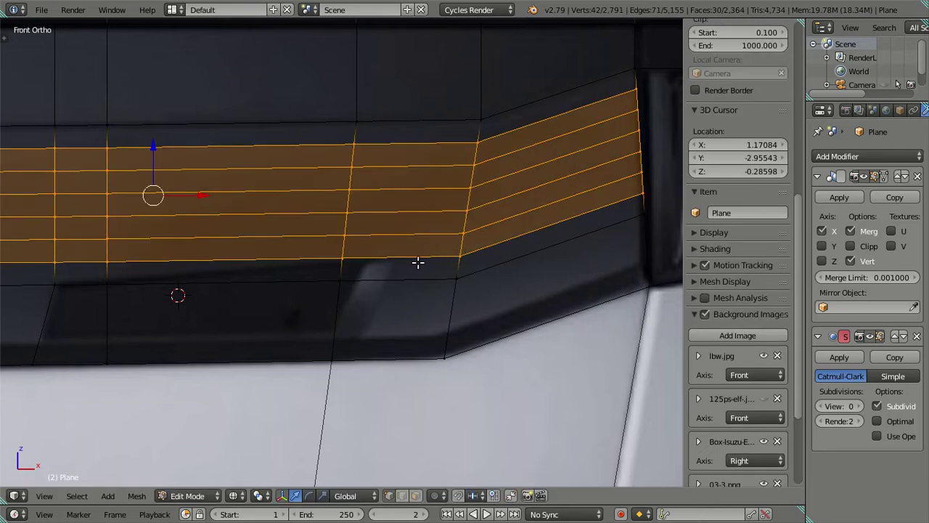
key(a)
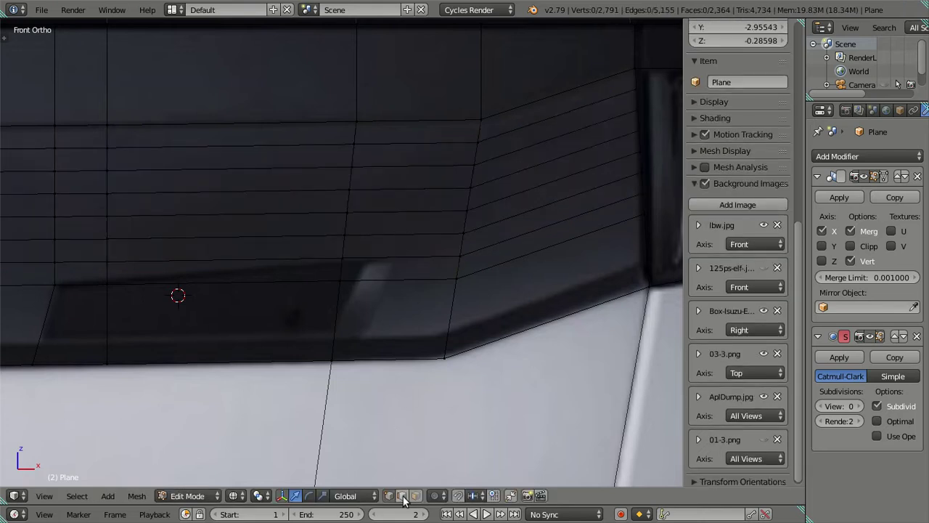
key(ctrl+z)
key(ctrl+z)
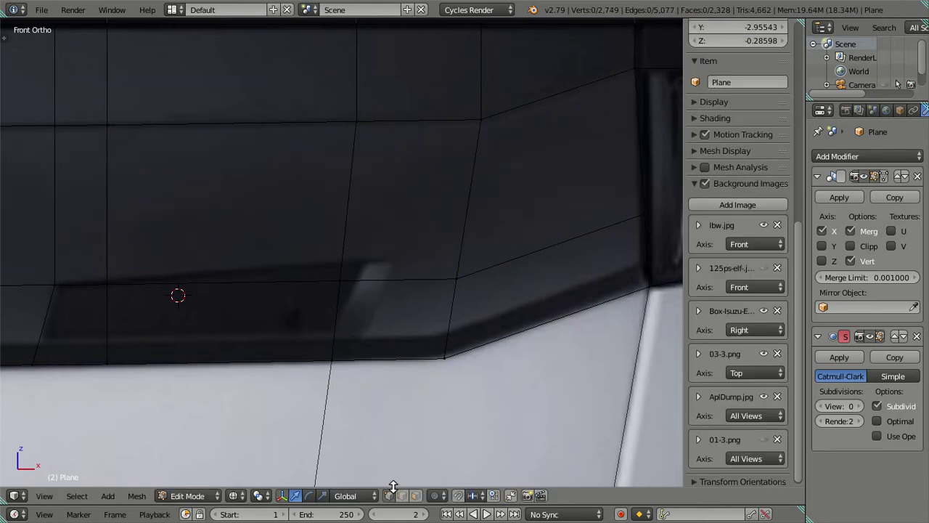
Cut three vertical loops through the band, then remove the extra selected loops
scroll(down, 3)
scroll(down, 3)
scroll(up, 3)
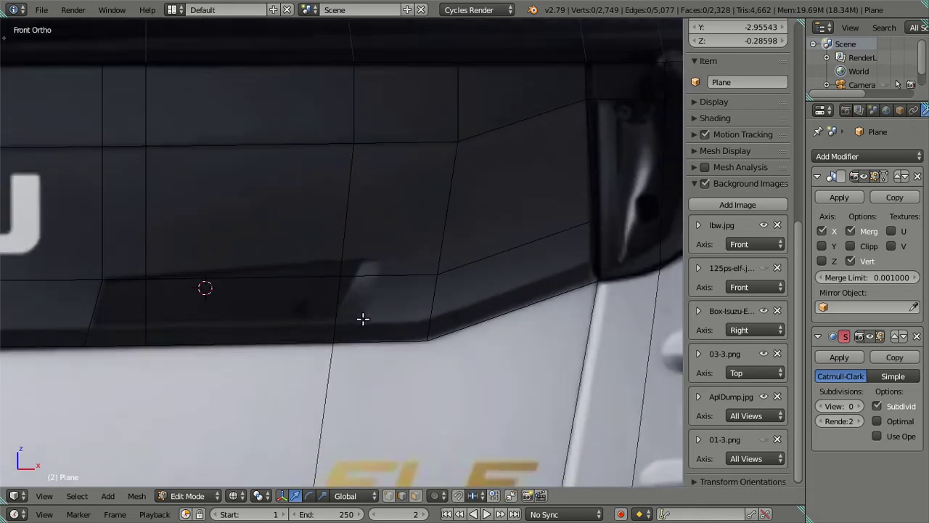
scroll(down, 3)
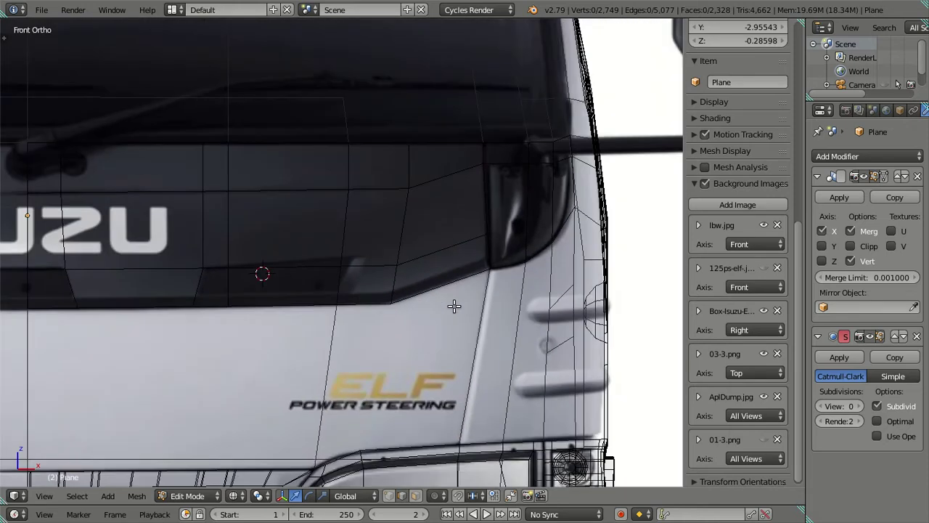
scroll(up, 3)
scroll(up, 3)
scroll(down, 3)
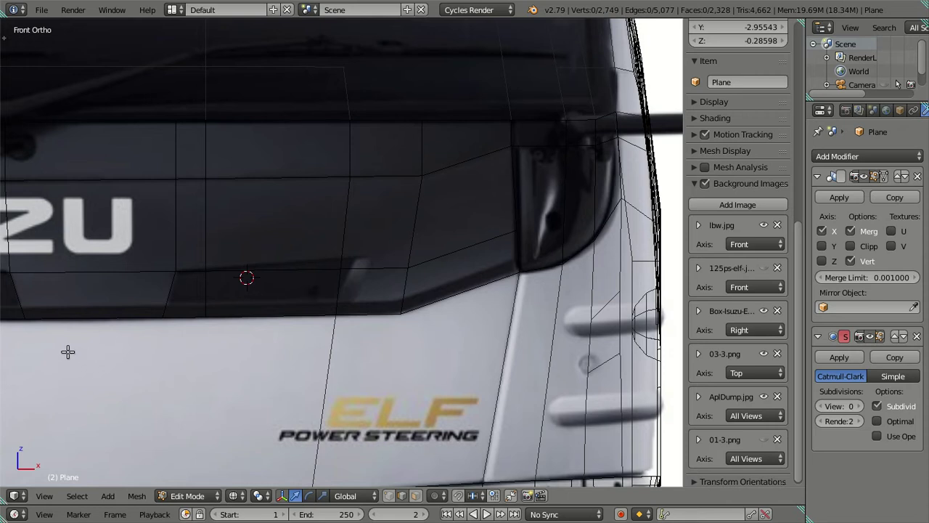
scroll(down, 3)
scroll(up, 3)
scroll(up, 3)
scroll(down, 3)
scroll(down, 3)
scroll(down, 3)
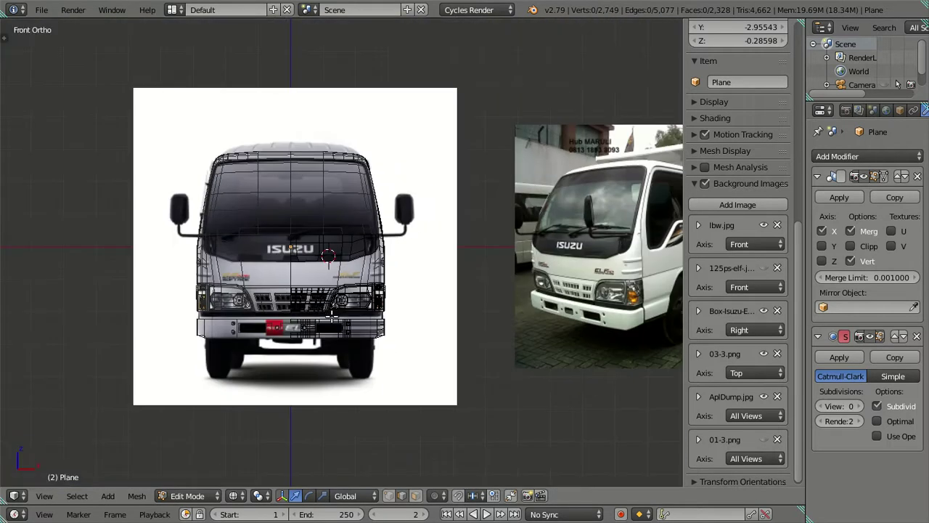
scroll(up, 3)
scroll(up, 3)
scroll(up, 3)
scroll(up, 3)
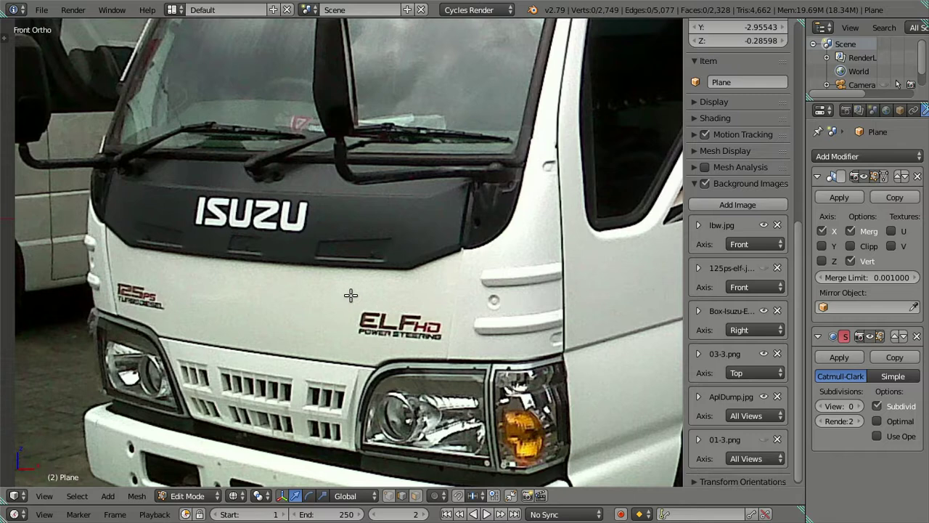
scroll(up, 3)
scroll(down, 3)
scroll(down, 3)
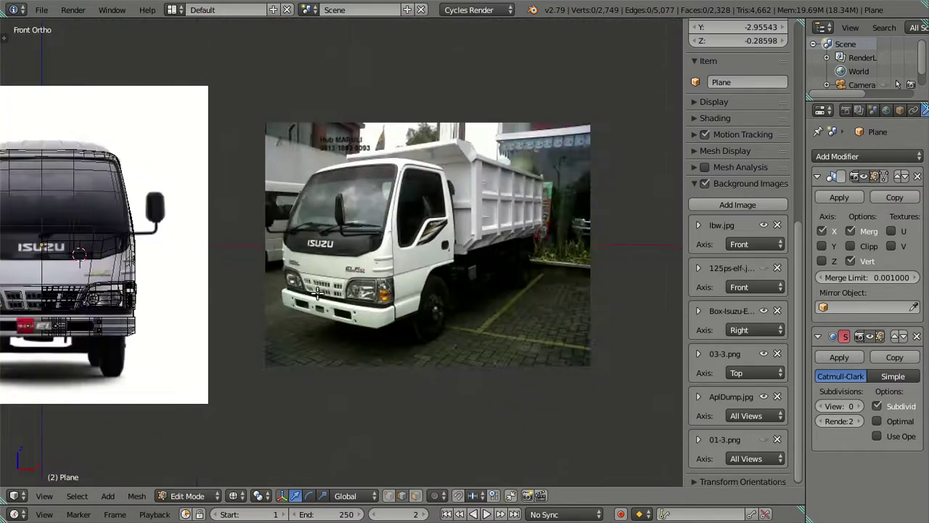
scroll(down, 3)
scroll(up, 3)
scroll(up, 3)
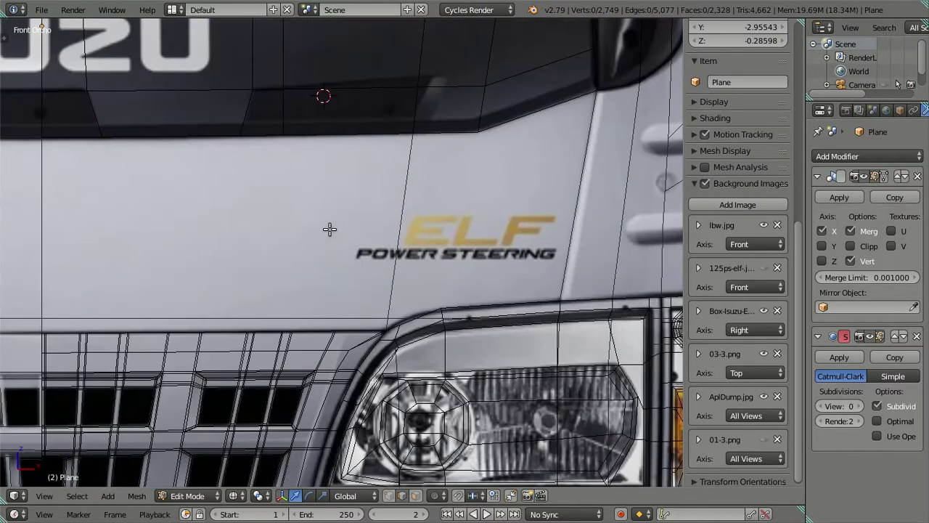
scroll(up, 3)
scroll(up, 3)
scroll(up, 3)
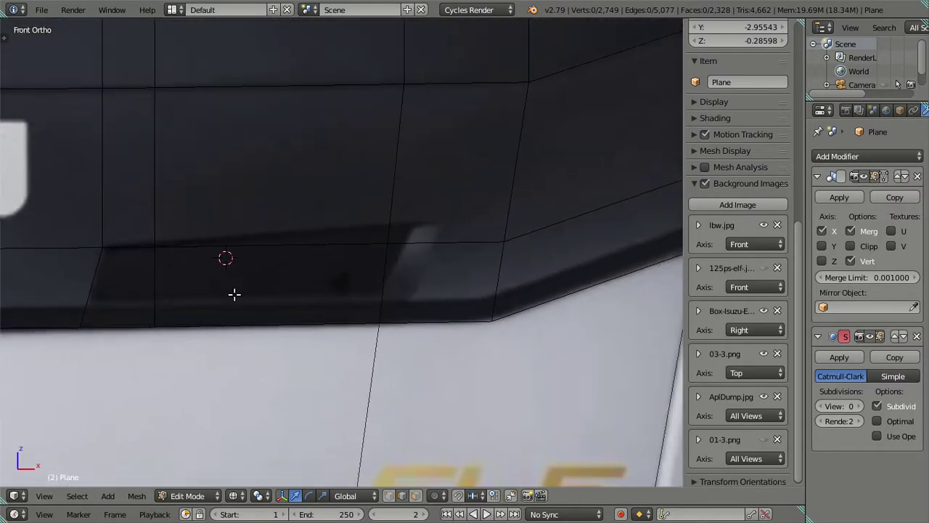
scroll(up, 3)
scroll(down, 3)
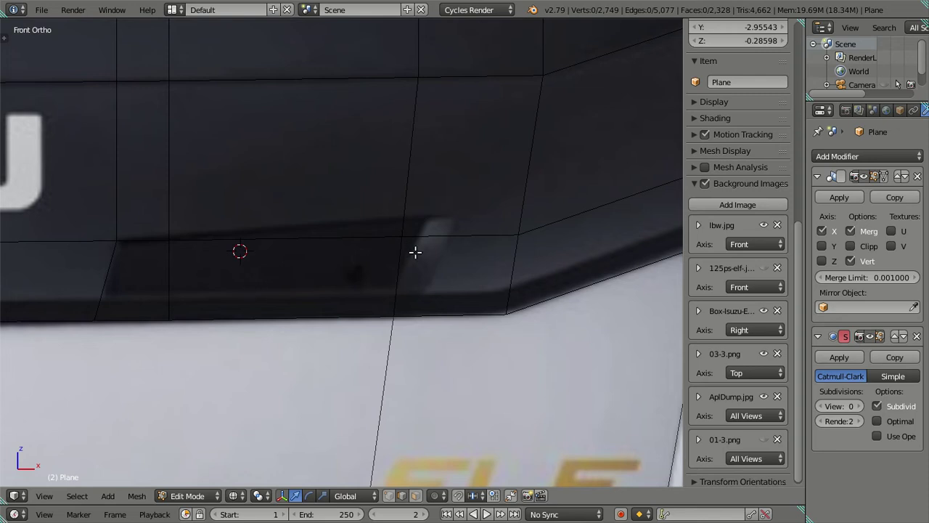
key(ctrl+r)
scroll(up, 3)
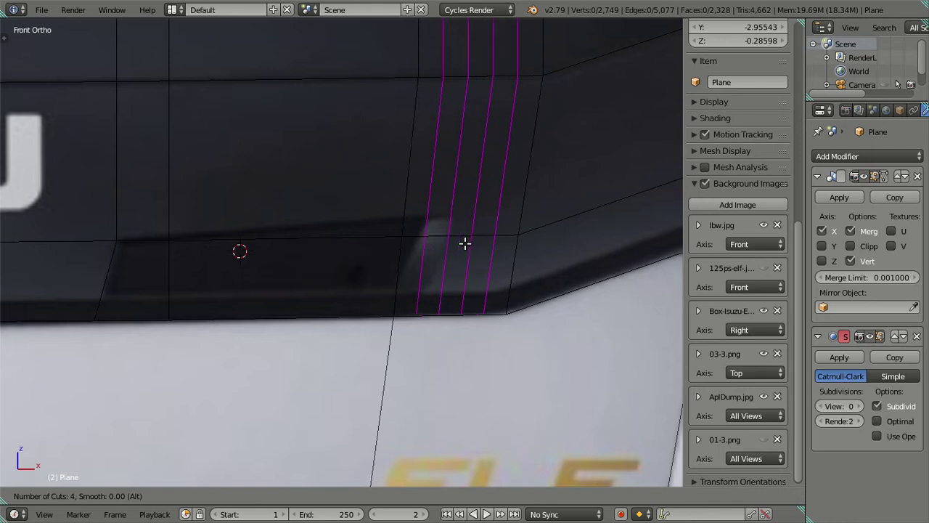
click(465, 245)
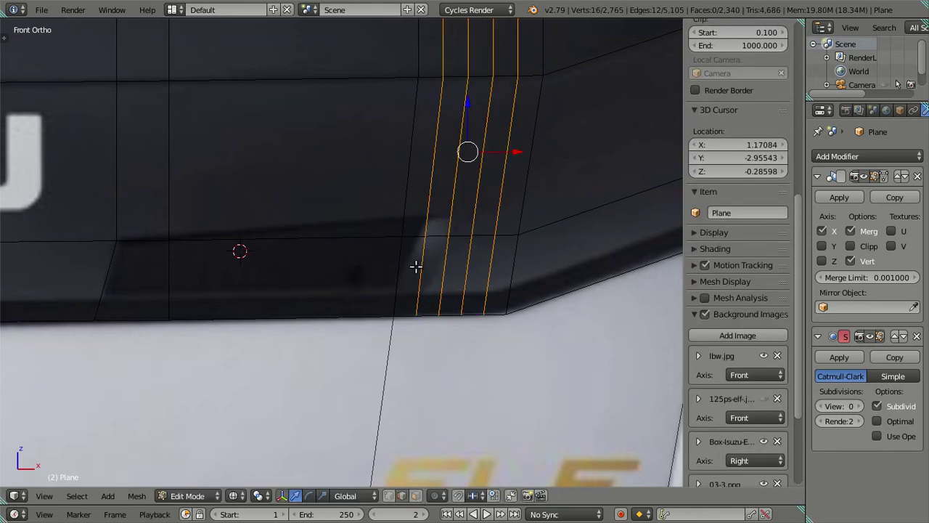
right_click(425, 265)
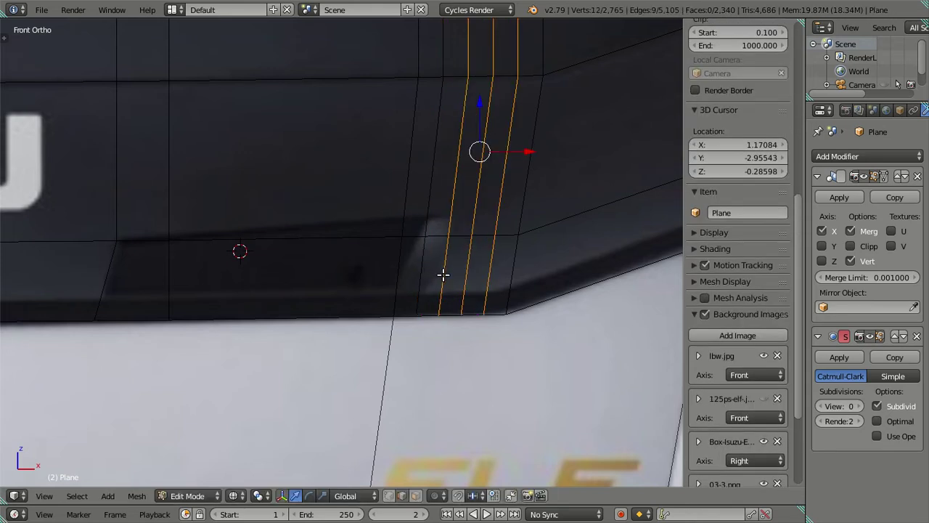
key(ctrl+x)
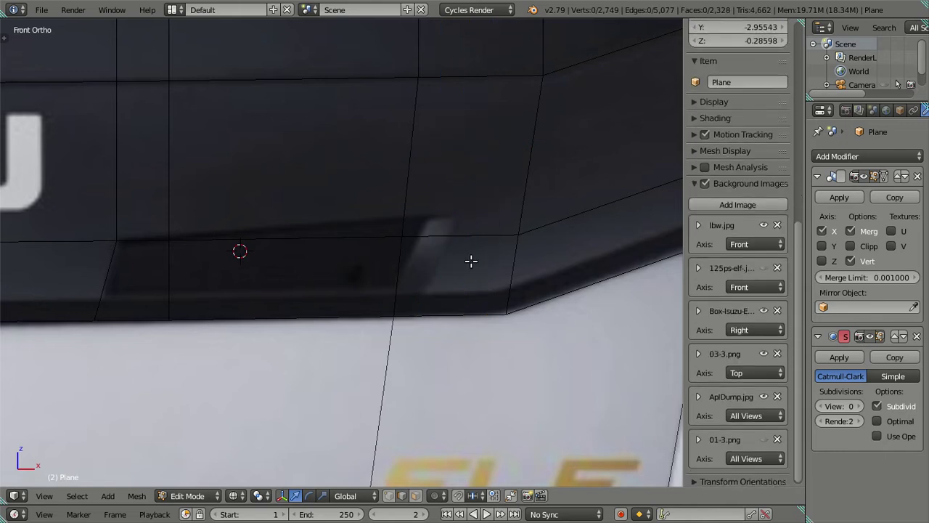
Cut four vertical loops through the band and dissolve three, keeping one
key(ctrl+r)
scroll(up, 3)
scroll(up, 3)
click(479, 260)
right_click(468, 272)
right_click(422, 270)
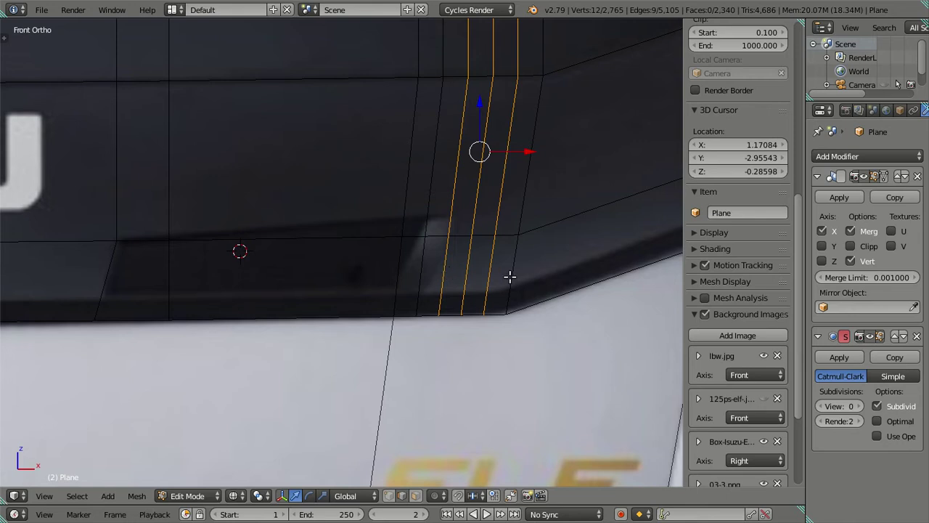
key(x)
click(511, 277)
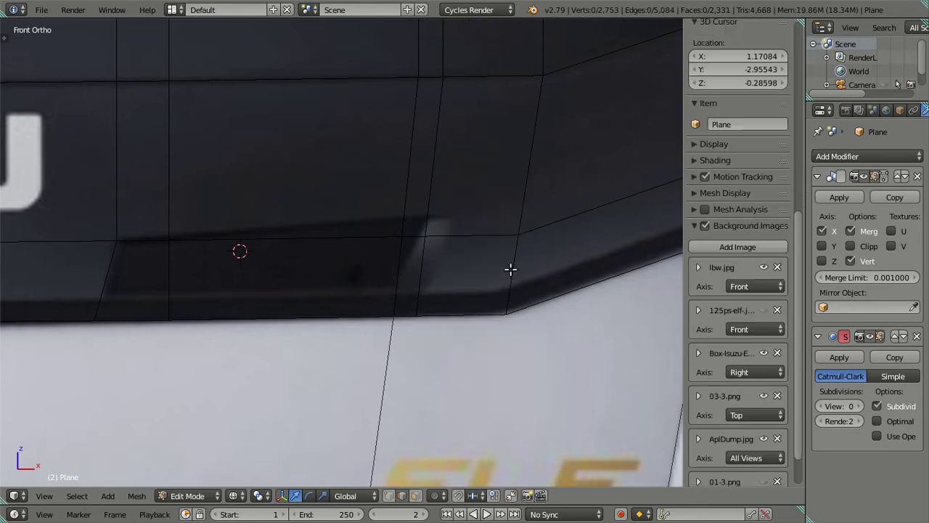
Cut six horizontal loops and dissolve all but one extra horizontal edge
key(ctrl+r)
scroll(up, 3)
scroll(up, 3)
scroll(up, 3)
scroll(up, 3)
click(520, 194)
right_click(519, 194)
right_click(436, 222)
key(x)
key(Escape)
key(ctrl+z)
right_click(496, 214)
key(x)
click(503, 222)
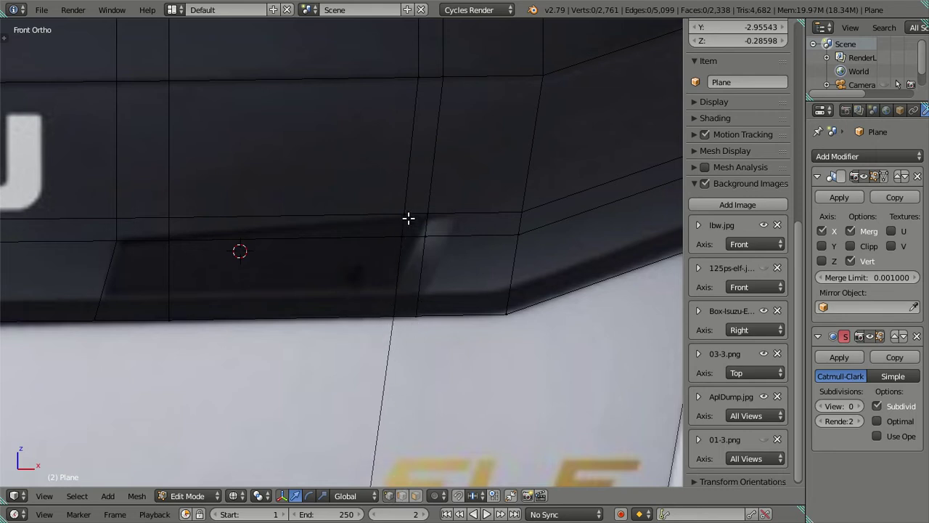
scroll(down, 3)
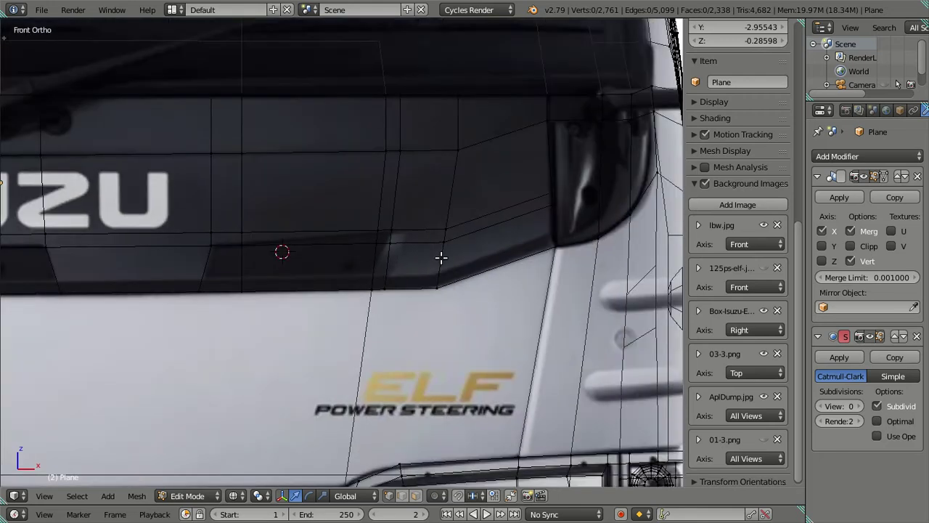
scroll(down, 3)
key(z)
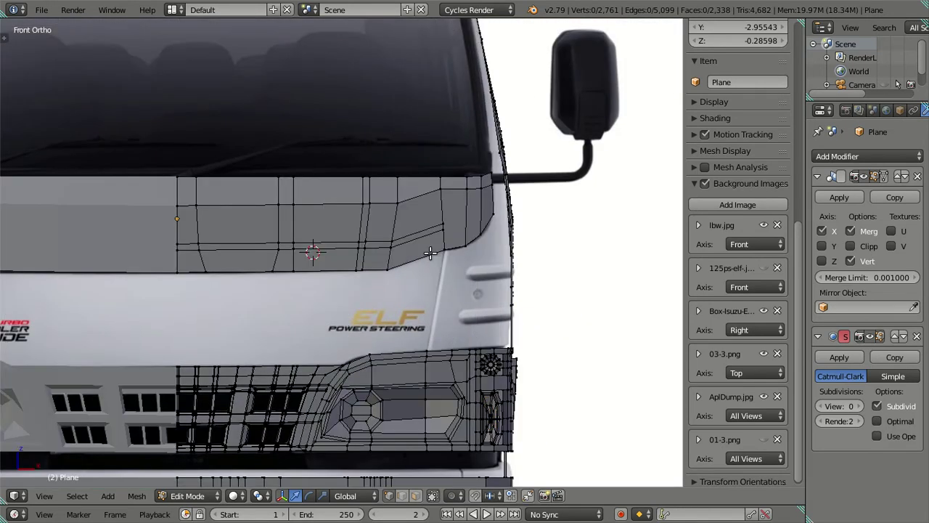
scroll(up, 3)
scroll(up, 3)
scroll(up, 3)
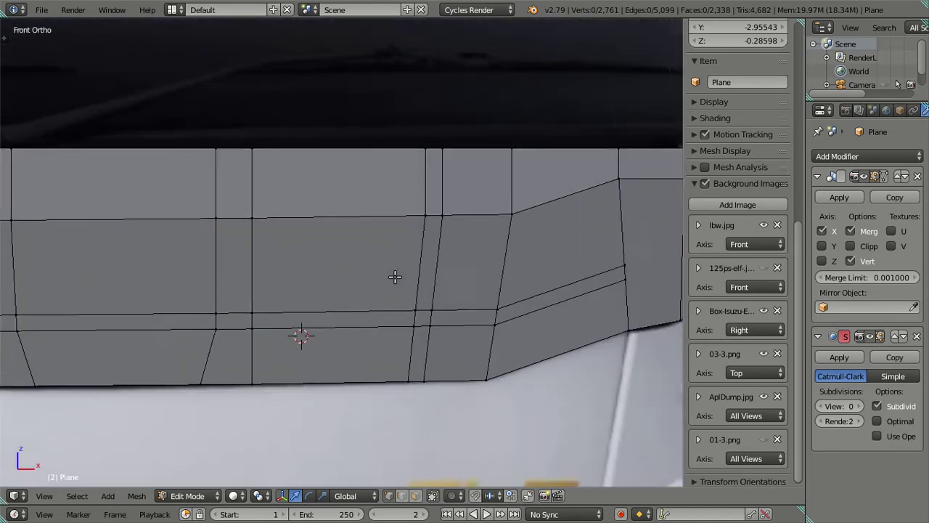
key(z)
drag(416, 305, 398, 206)
scroll(up, 3)
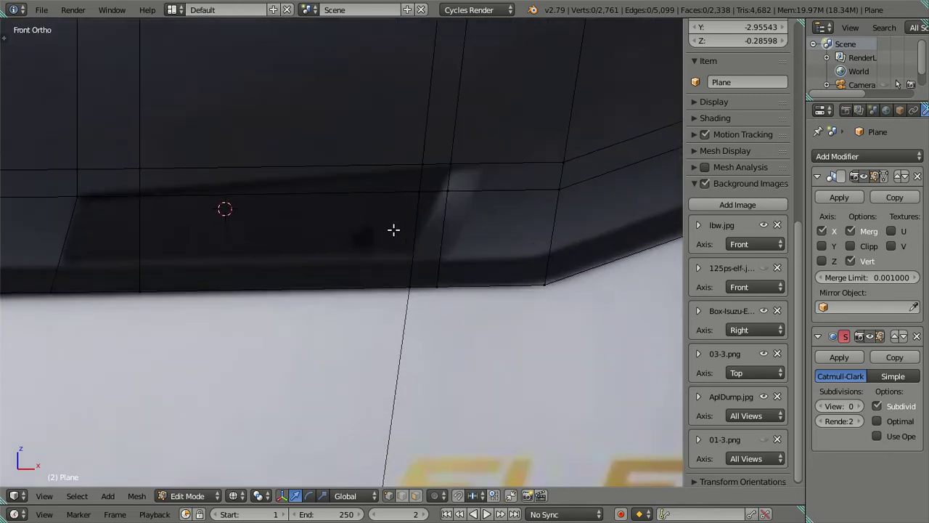
scroll(down, 3)
scroll(down, 3)
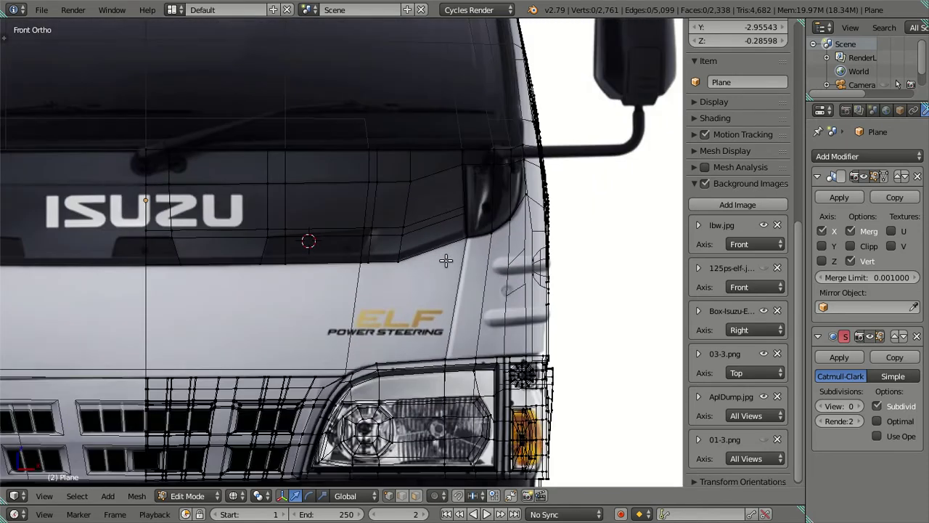
scroll(up, 3)
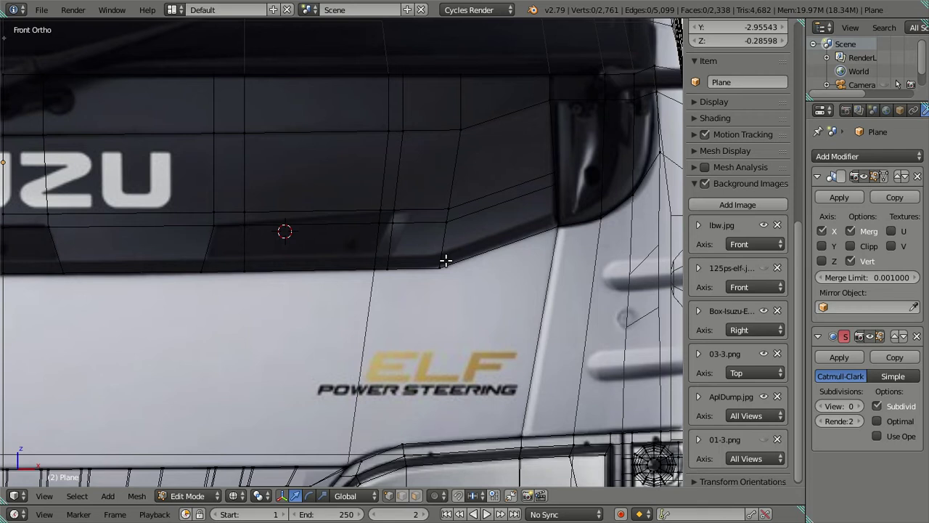
scroll(up, 3)
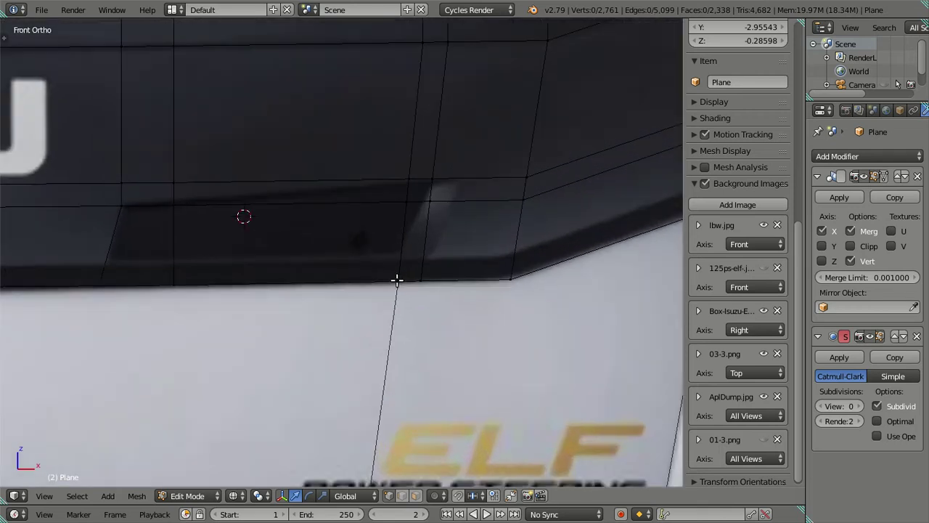
Slide the band's lower-edge vertex sideways and put the 3D cursor on the grille corner vertex
right_click(397, 279)
drag(440, 281, 429, 277)
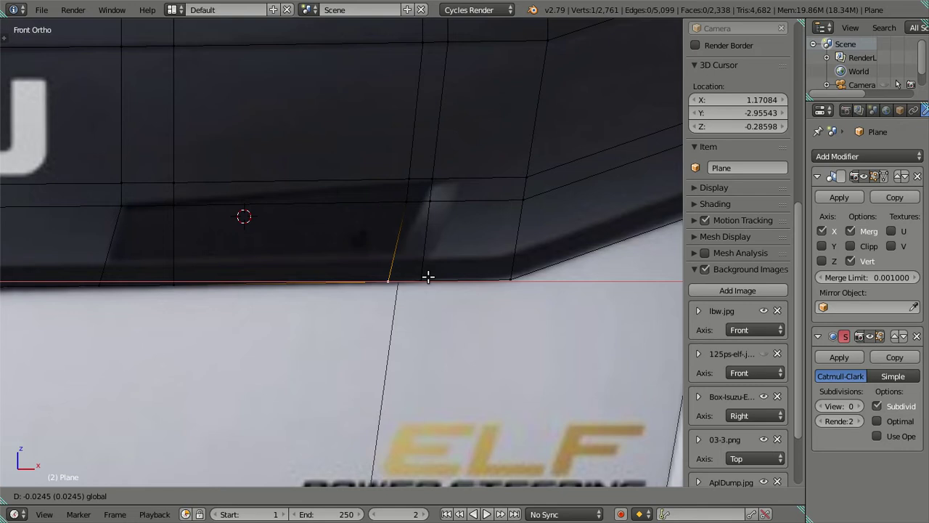
drag(428, 276, 428, 276)
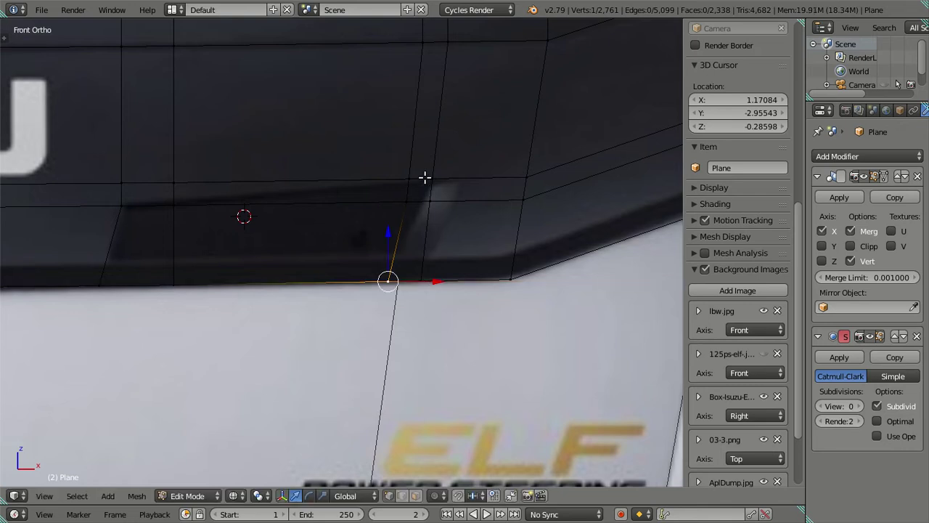
right_click(408, 201)
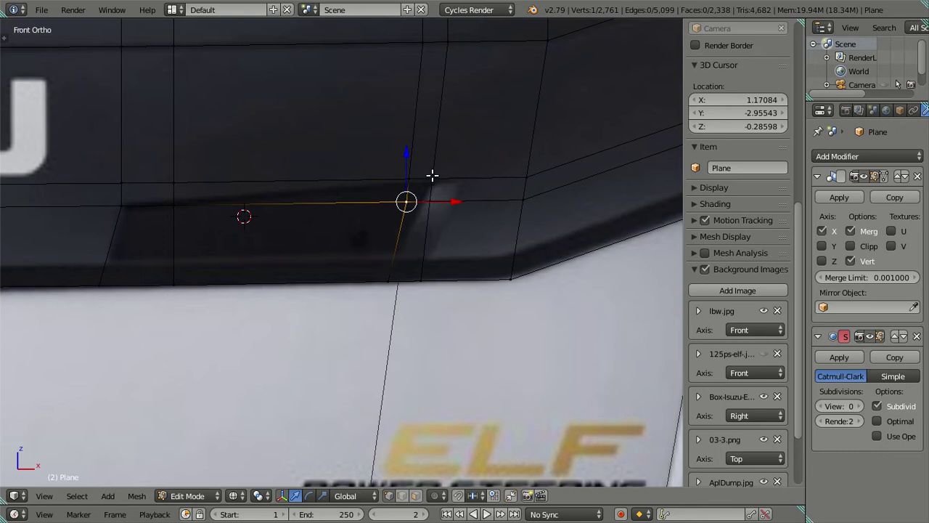
right_click(434, 180)
key(shift+s)
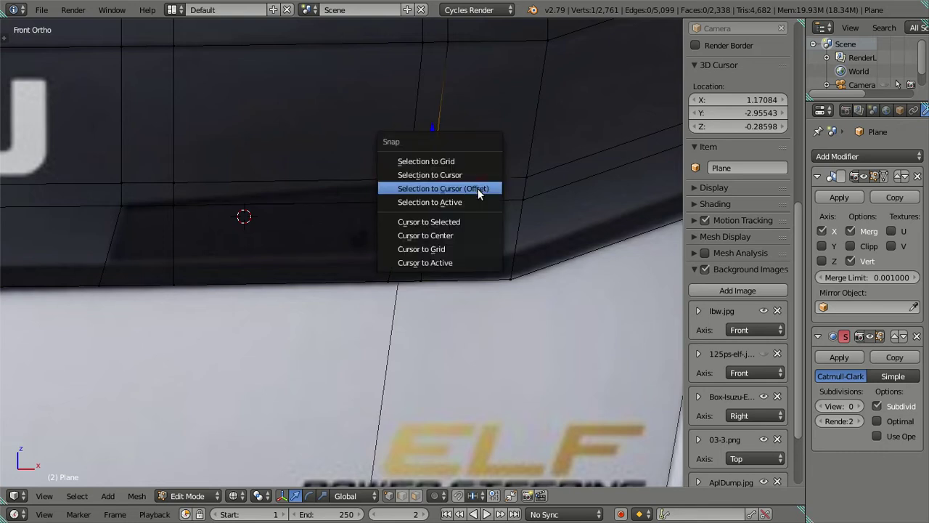
click(475, 222)
Dissolve a vertical and a horizontal loop, then snap the freed vertex to the cursor
right_click(429, 216)
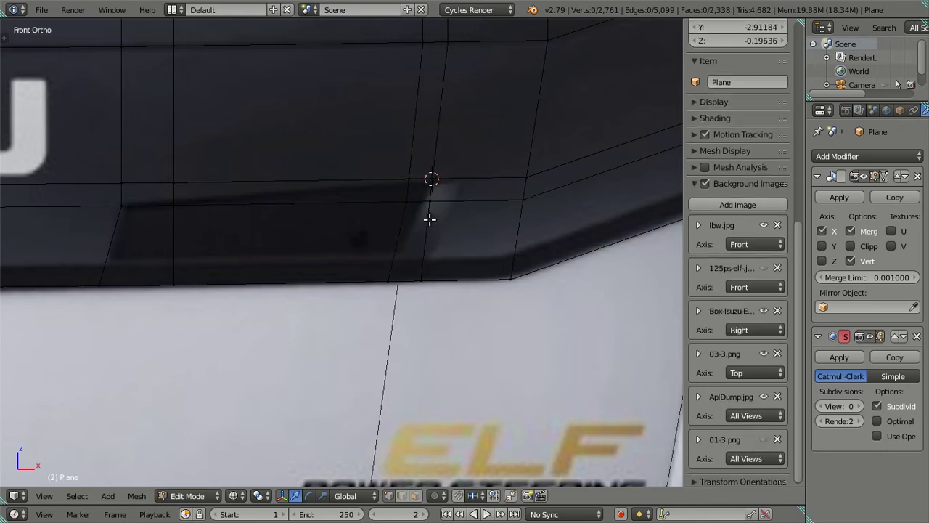
right_click(478, 175)
key(x)
click(486, 182)
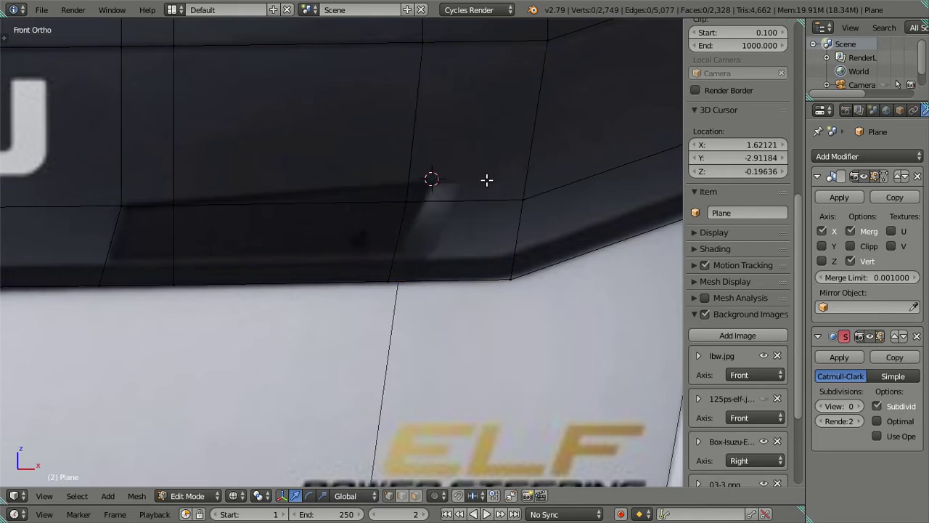
right_click(414, 205)
key(shift+s)
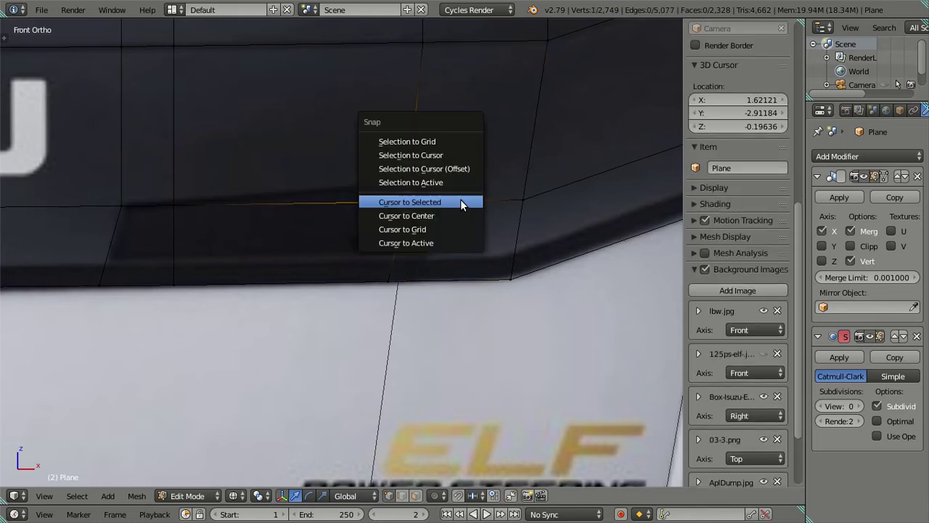
click(466, 168)
Add a new vertical edge loop through the grille
key(a)
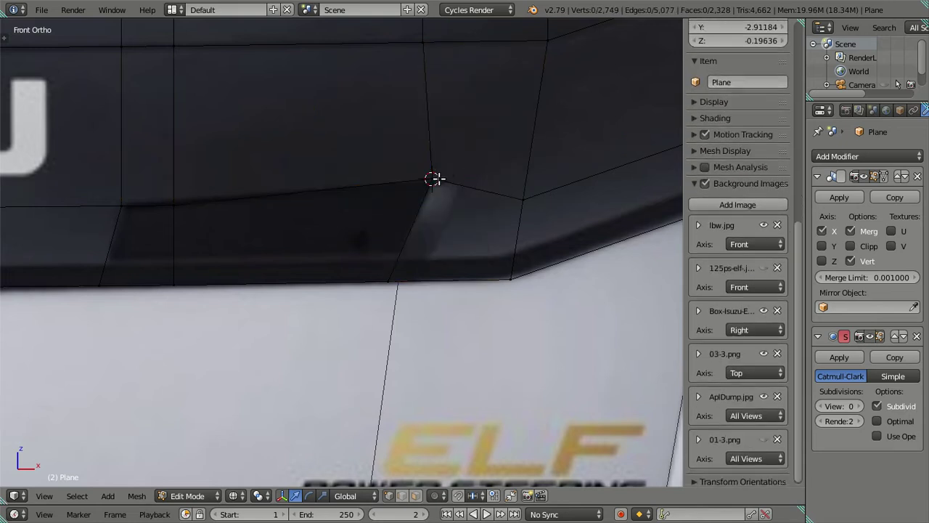
scroll(down, 3)
scroll(up, 3)
scroll(up, 3)
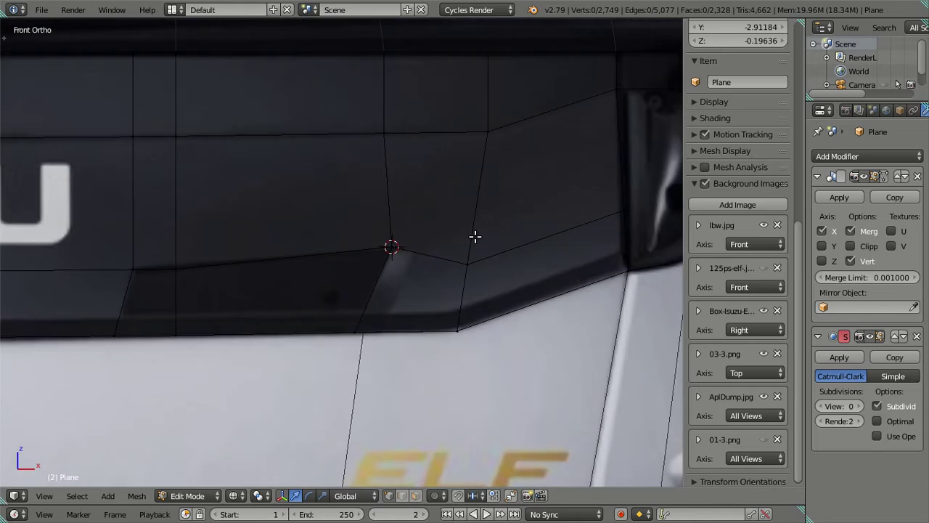
right_click(484, 237)
key(a)
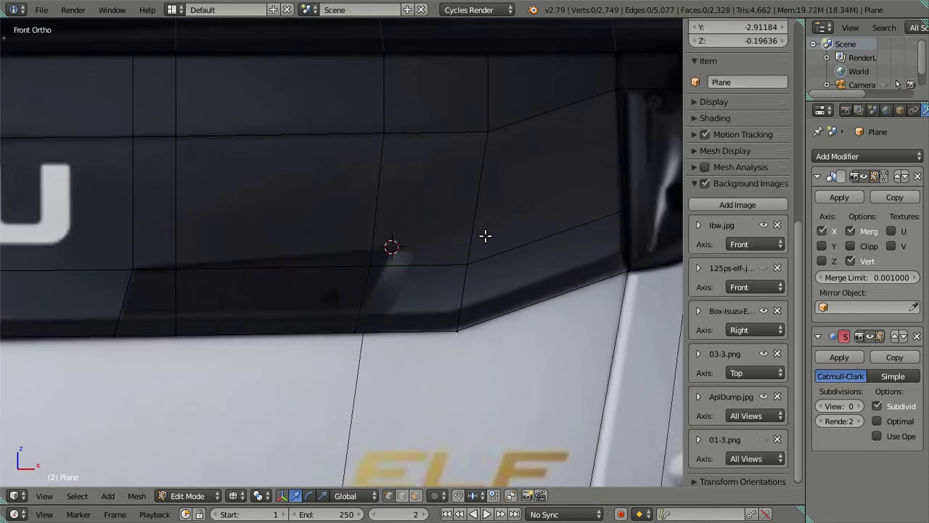
key(ctrl+r)
click(485, 235)
Merge the vertex below the corner into the corner vertex and dissolve leftover vertices
key(a)
right_click(479, 249)
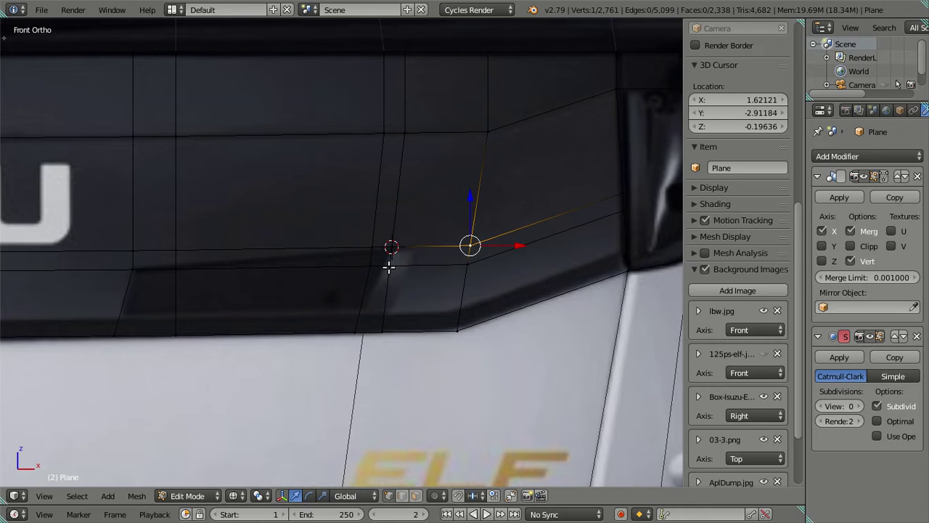
right_click(389, 268)
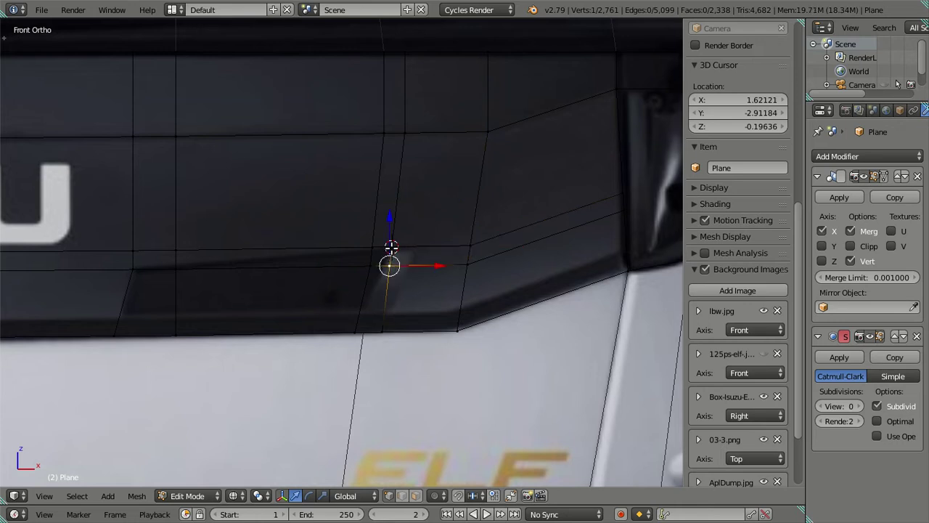
right_click(391, 247)
key(alt+m)
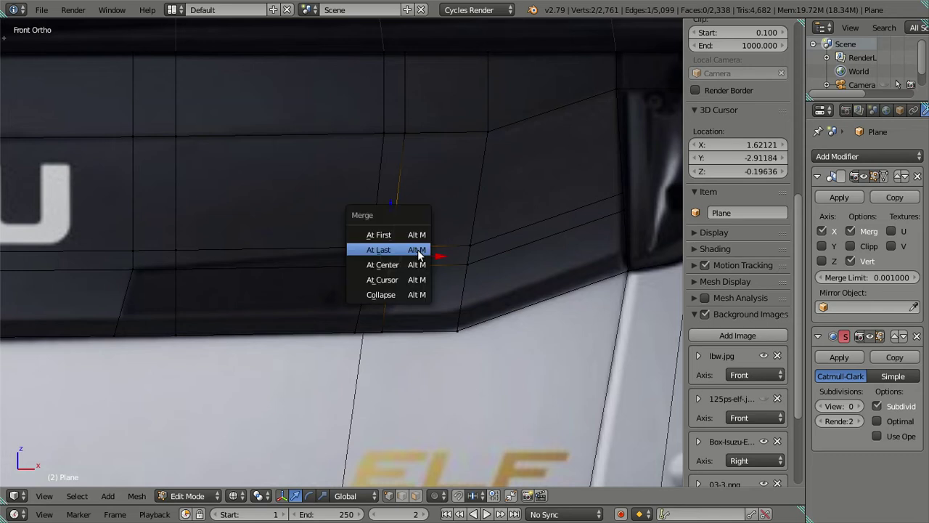
click(414, 246)
right_click(508, 263)
key(x)
click(483, 266)
Merge another vertex pair into the grille's lower corner vertex
scroll(up, 3)
key(a)
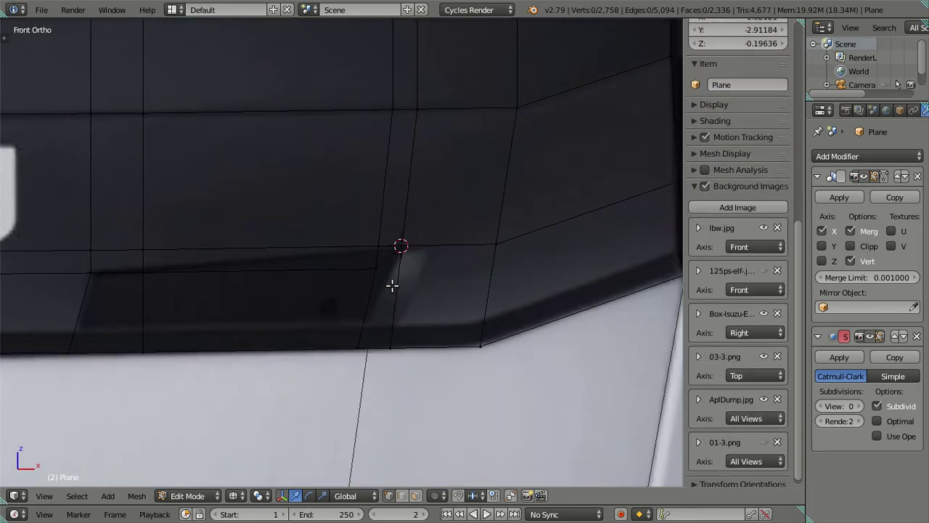
scroll(up, 3)
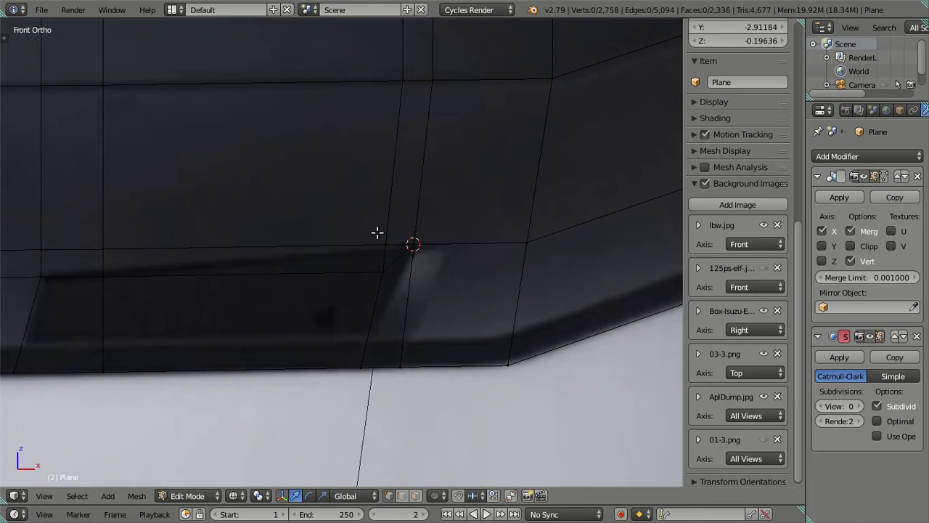
right_click(361, 245)
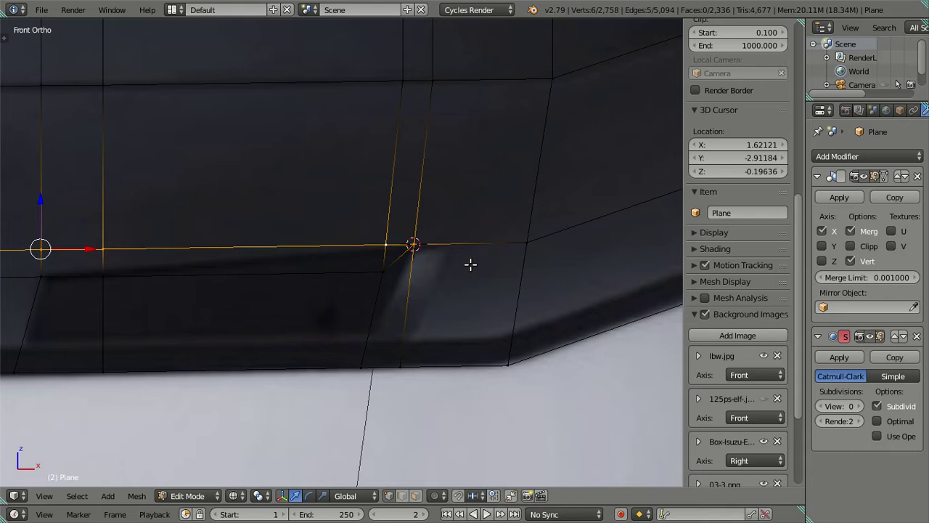
right_click(392, 264)
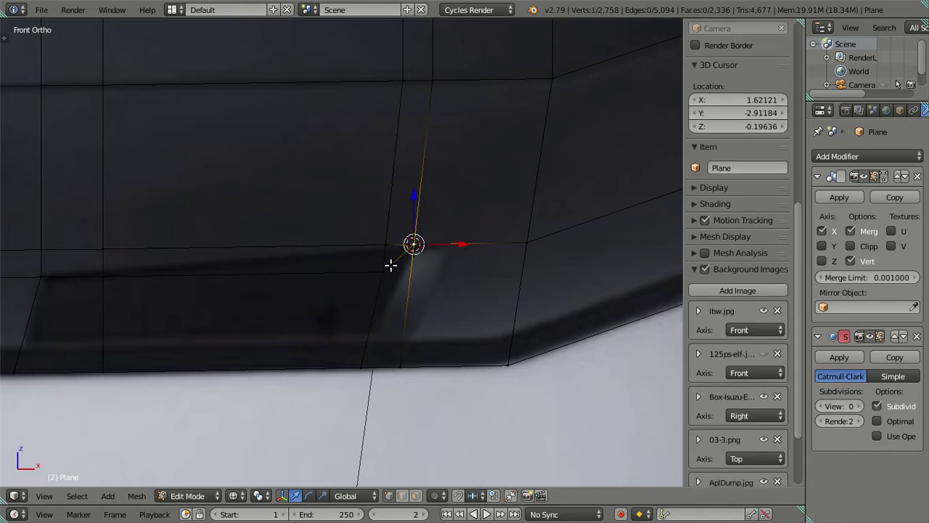
right_click(391, 266)
key(alt+m)
click(452, 254)
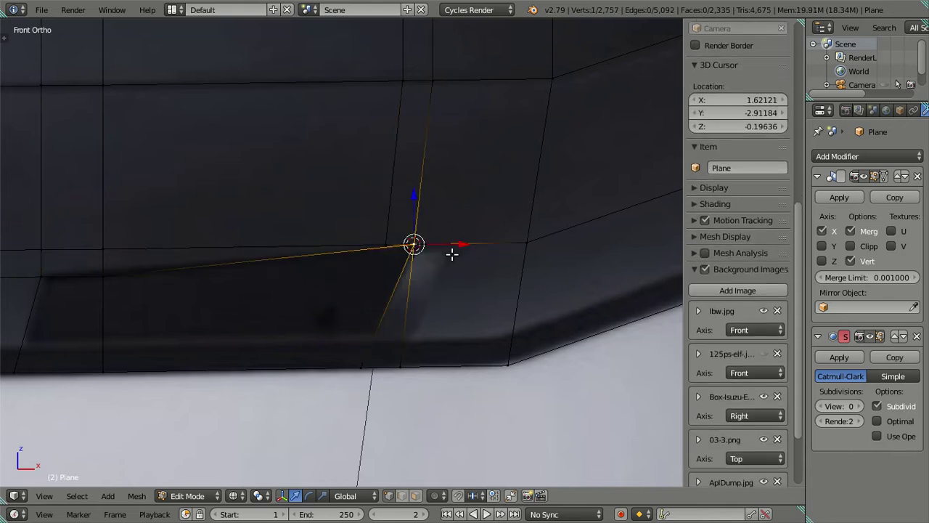
Dissolve the redundant horizontal loop, vertical loop and extra horizontal edge
key(a)
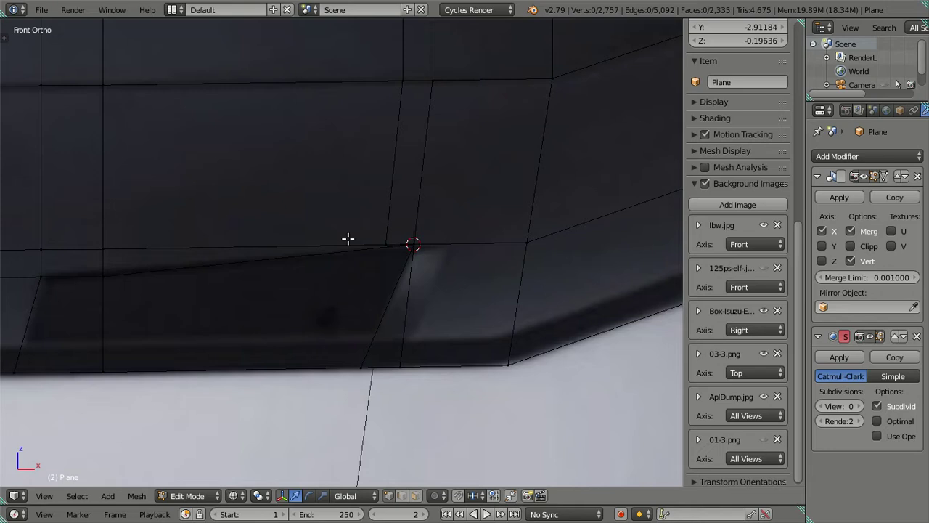
right_click(350, 242)
key(x)
click(374, 231)
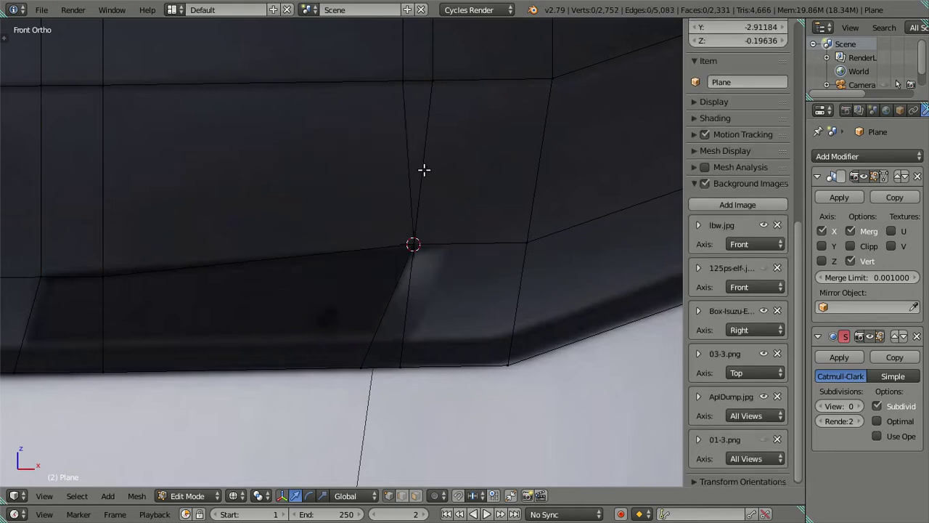
scroll(down, 3)
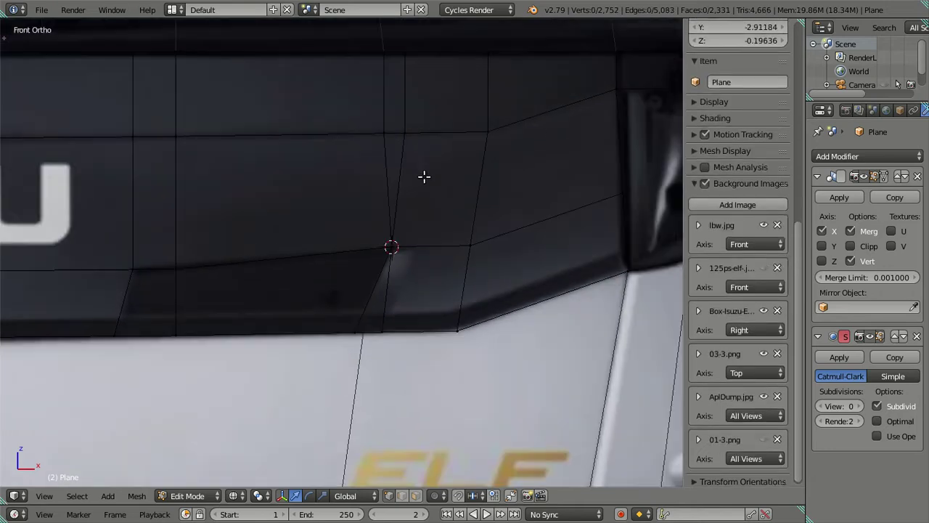
scroll(up, 3)
scroll(up, 3)
right_click(398, 218)
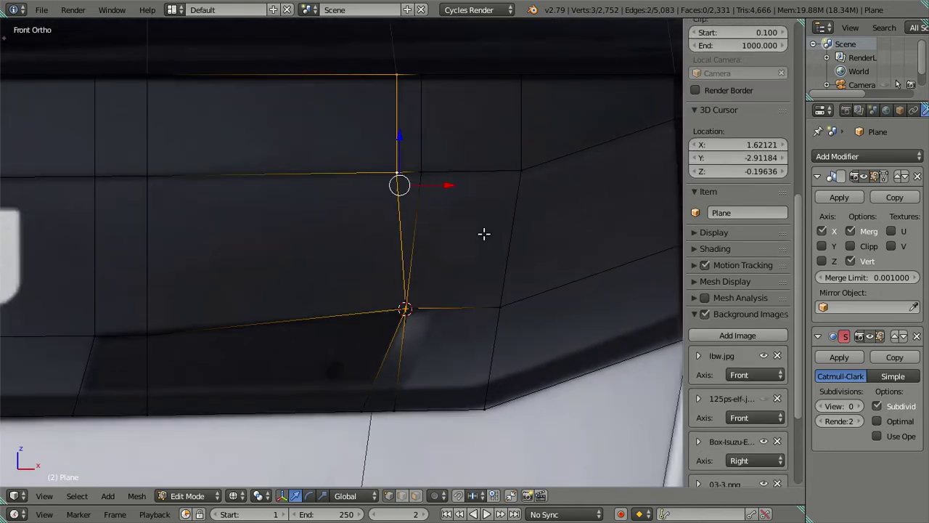
key(x)
click(513, 240)
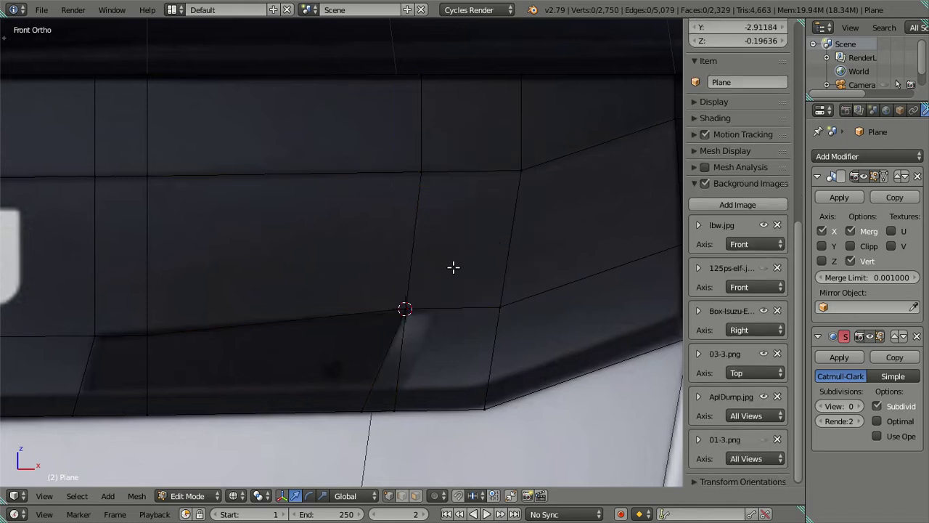
right_click(384, 330)
key(x)
click(417, 333)
Leave Edit Mode and return to the front orthographic view
scroll(up, 3)
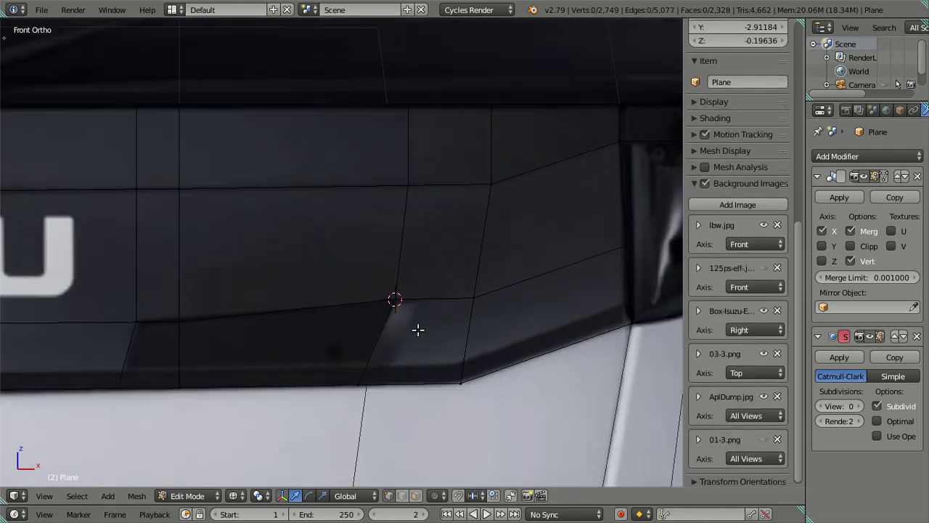
drag(393, 318, 357, 282)
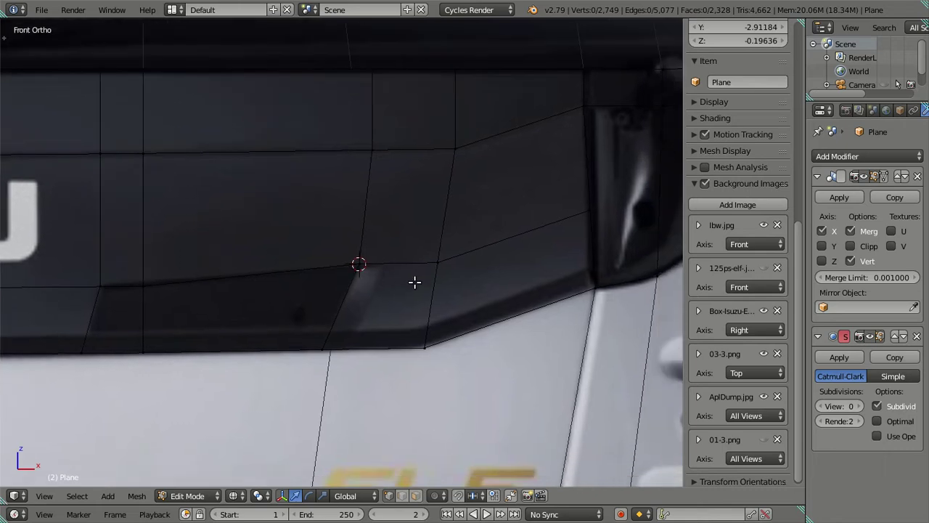
scroll(down, 3)
drag(404, 252, 385, 440)
key(Tab)
key(Tab)
key(KP_1)
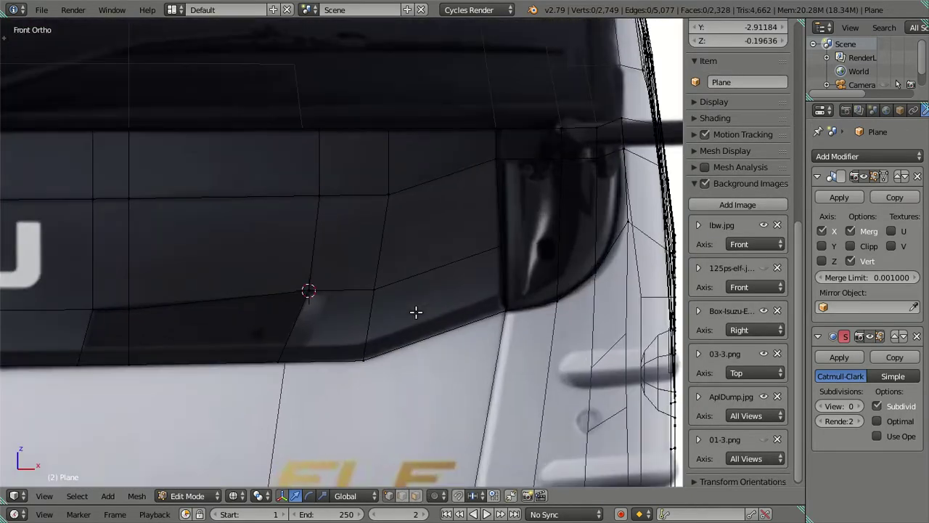
Compare the mesh against the front reference by toggling solid and wireframe shading while panning and zooming
key(z)
scroll(up, 3)
key(z)
drag(391, 315, 400, 317)
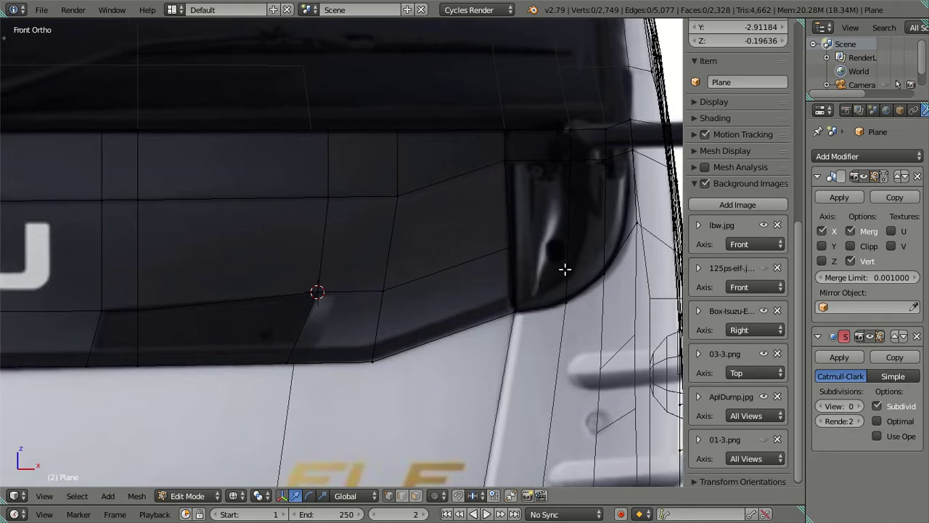
drag(562, 268, 528, 307)
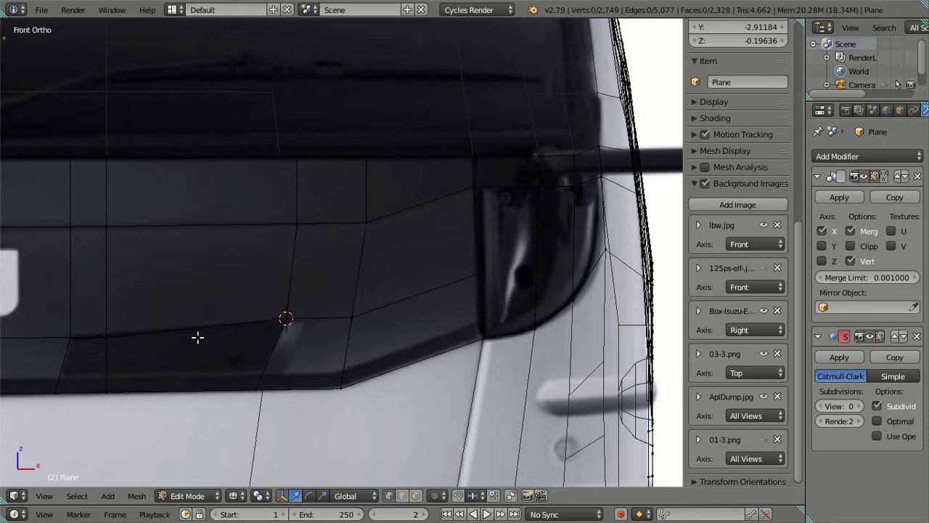
drag(196, 336, 234, 330)
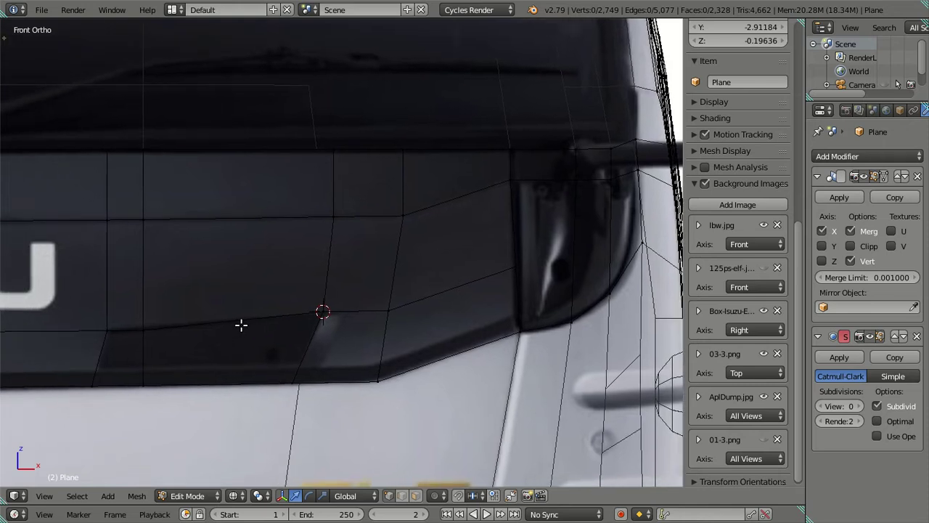
key(z)
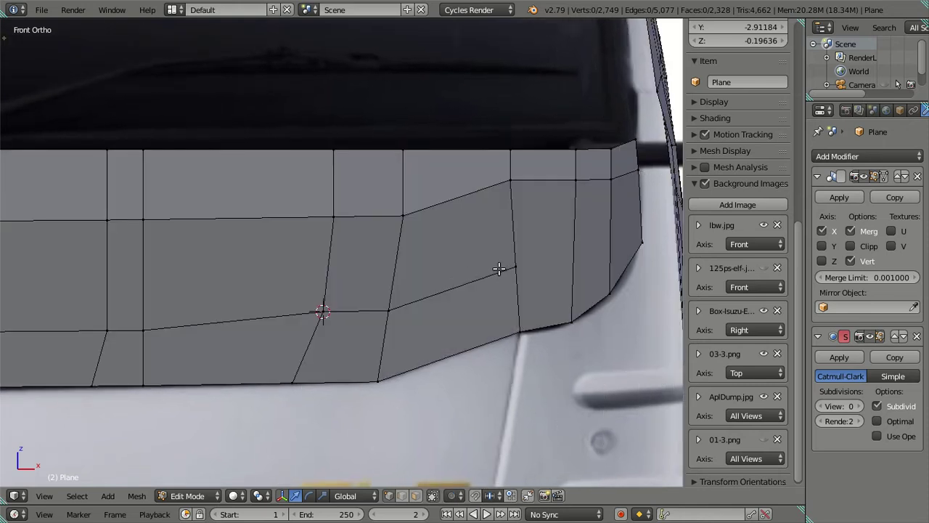
scroll(down, 3)
scroll(down, 3)
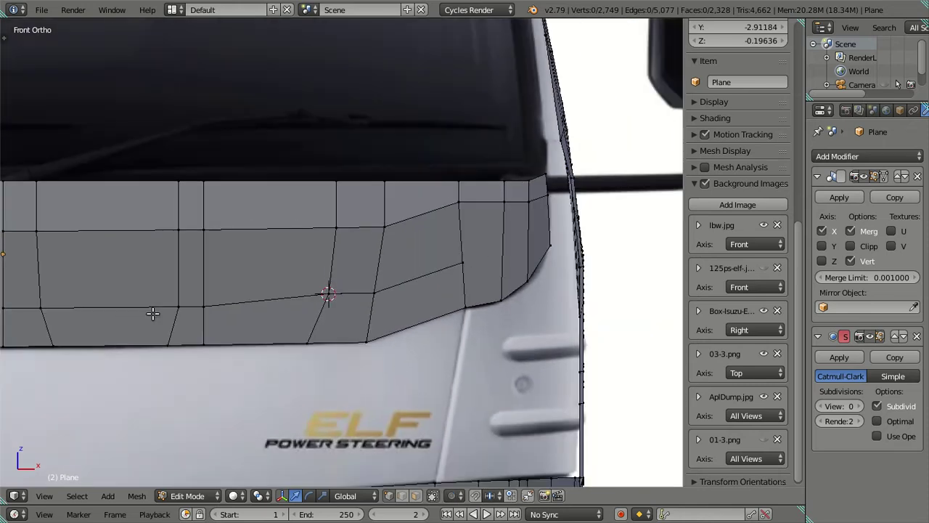
key(z)
scroll(down, 3)
scroll(up, 3)
scroll(up, 3)
scroll(up, 3)
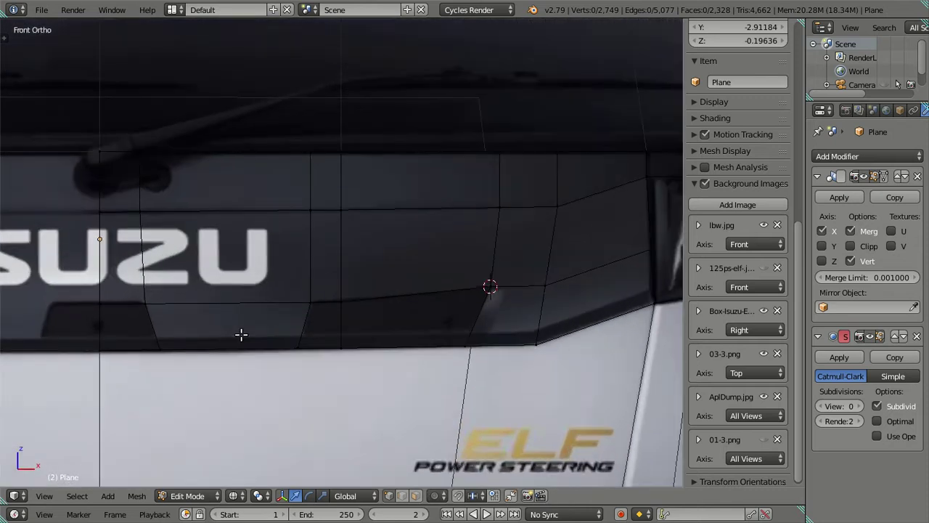
scroll(down, 3)
scroll(down, 3)
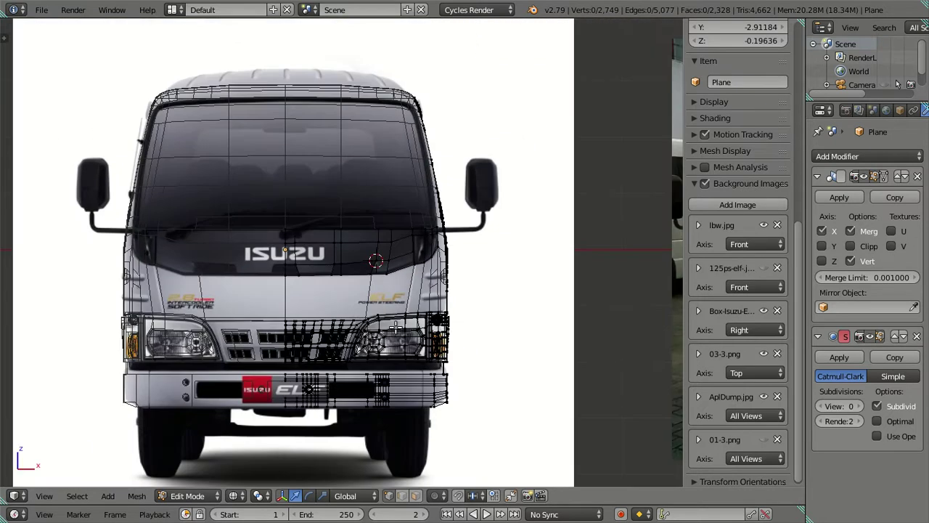
scroll(down, 3)
scroll(down, 3)
scroll(up, 3)
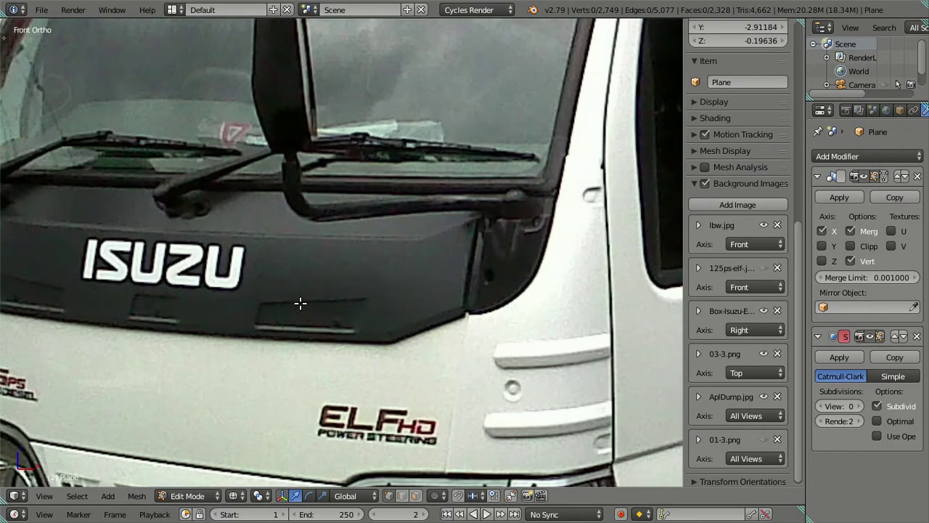
scroll(down, 3)
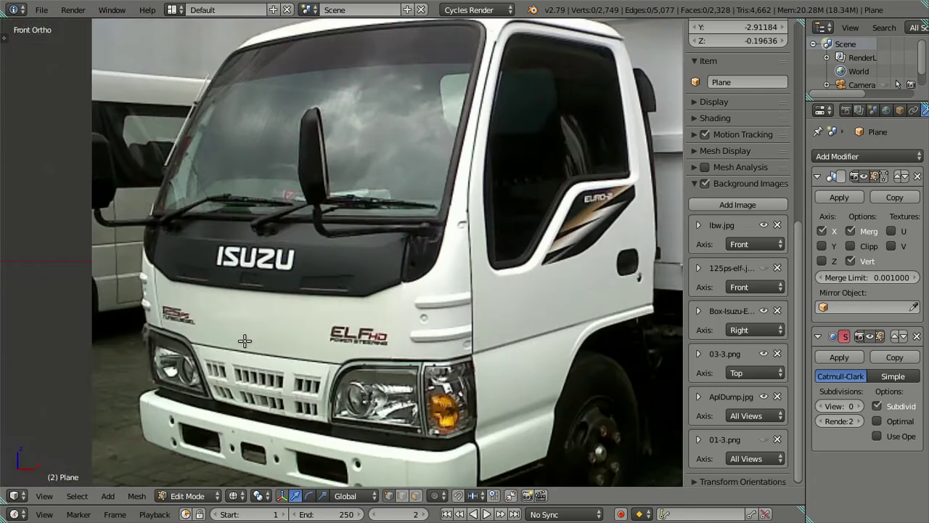
scroll(down, 3)
scroll(down, 3)
scroll(up, 3)
scroll(up, 3)
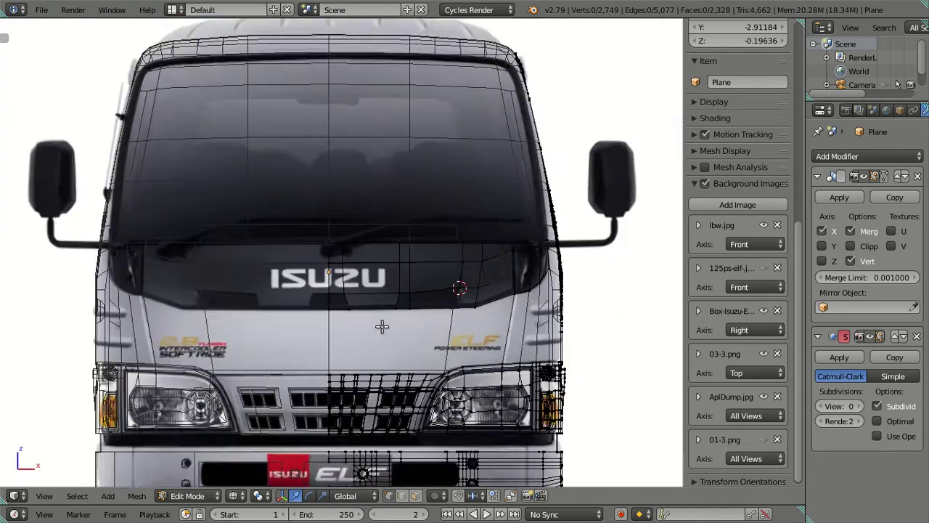
scroll(up, 3)
Centre the view on the ISUZU panel and return to see-through wireframe over the reference
key(Tab)
key(Tab)
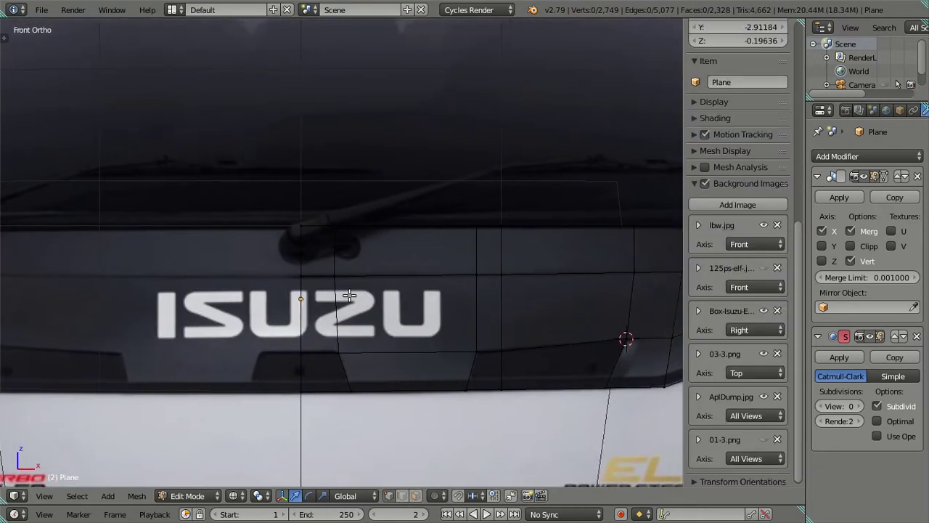
drag(385, 326, 335, 283)
key(Tab)
key(z)
scroll(down, 3)
key(Tab)
scroll(up, 3)
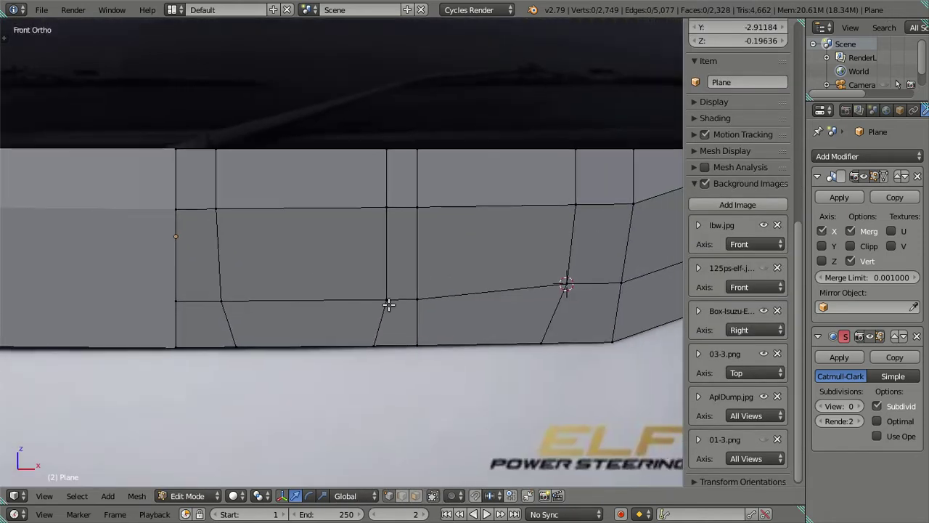
scroll(down, 3)
key(z)
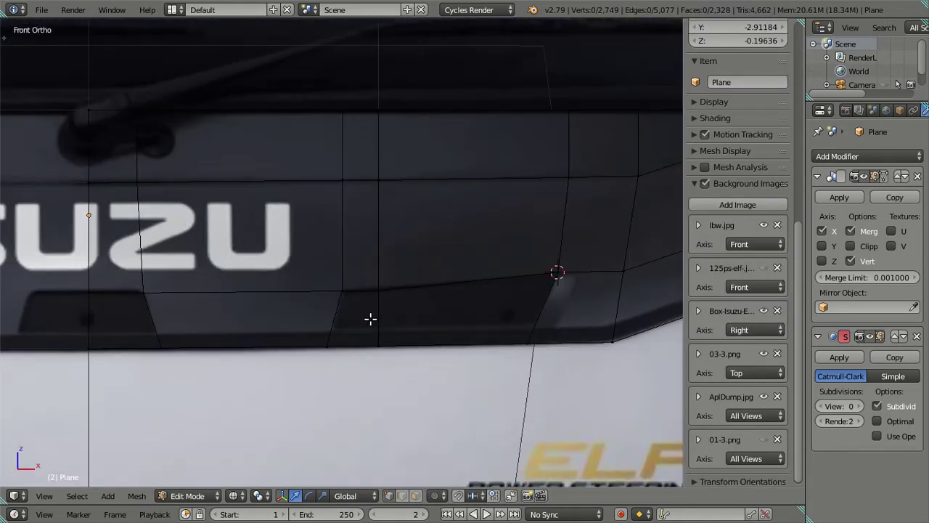
Preview a three-cut loop across the lower band of the dark panel
key(ctrl+r)
scroll(up, 3)
scroll(up, 3)
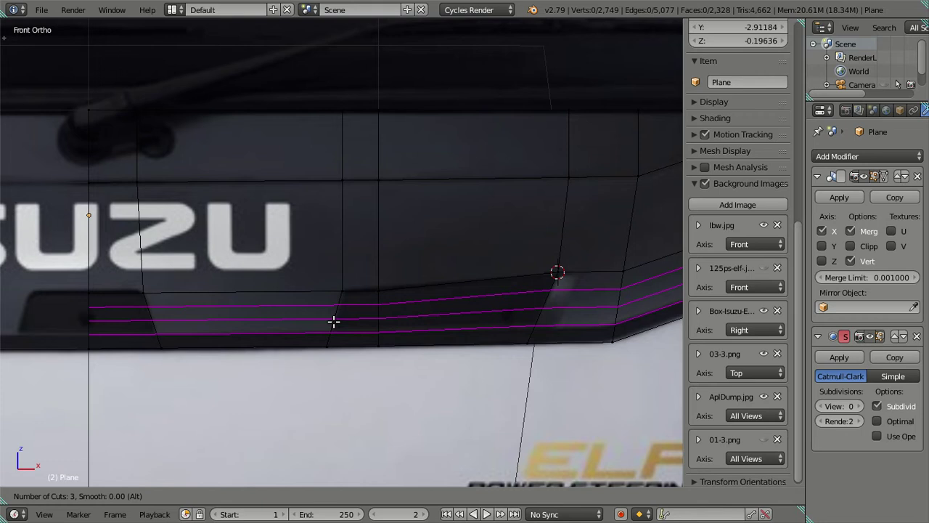
Confirm the loop cuts in place, then dissolve one extra edge loop, keeping two
click(333, 322)
right_click(333, 322)
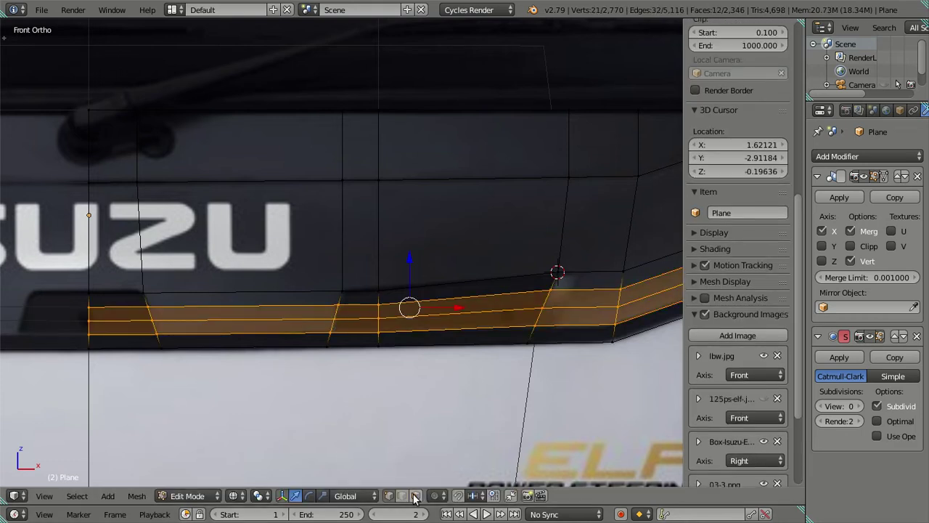
key(a)
right_click(426, 307)
key(x)
click(441, 305)
Lower the panel's bottom-corner vertex slightly along Z and check it against the reference
drag(451, 334, 326, 337)
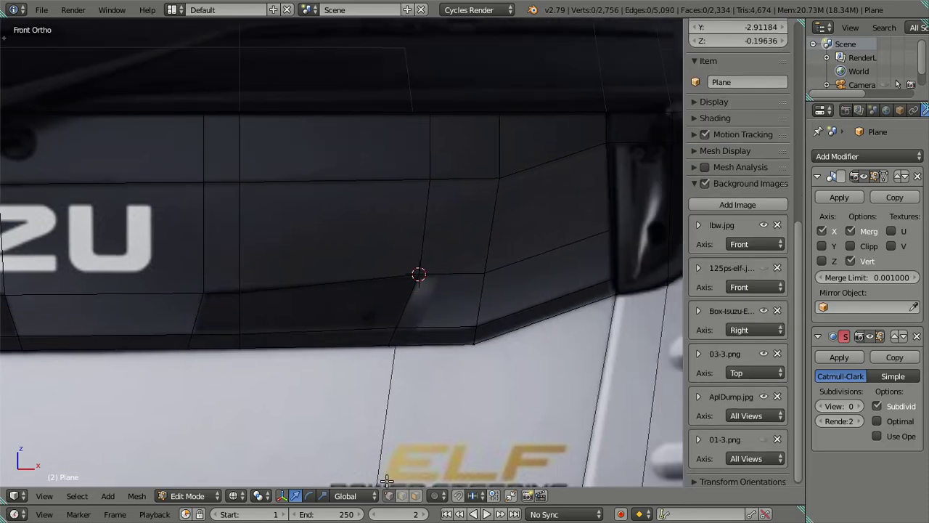
right_click(391, 319)
key(g)
key(z)
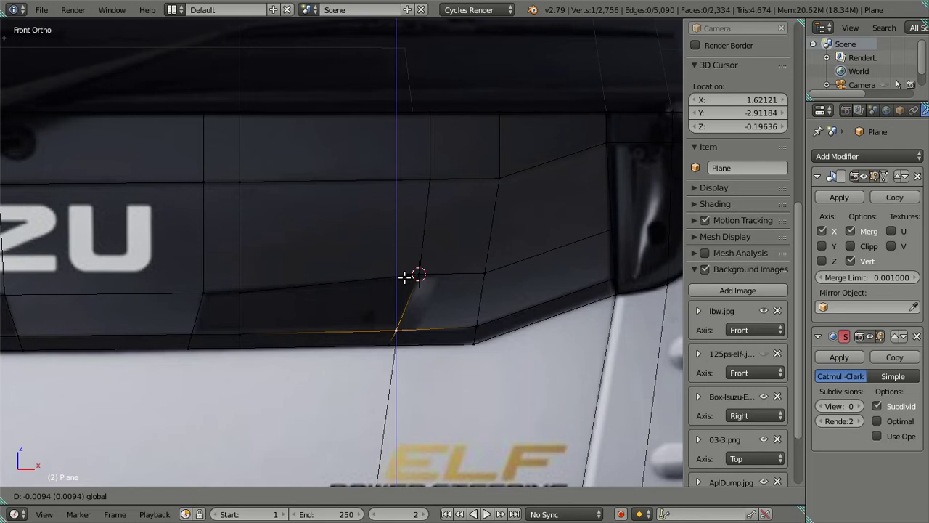
click(405, 277)
key(a)
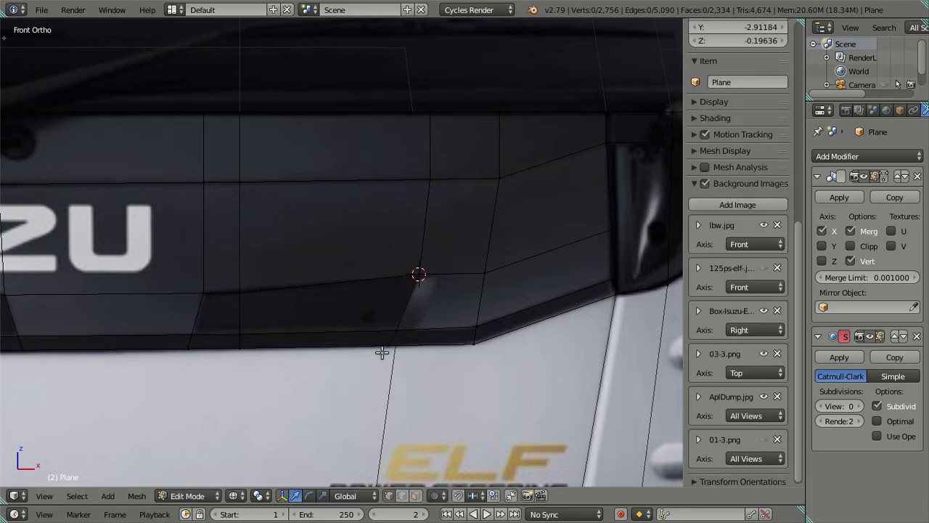
scroll(down, 3)
scroll(up, 3)
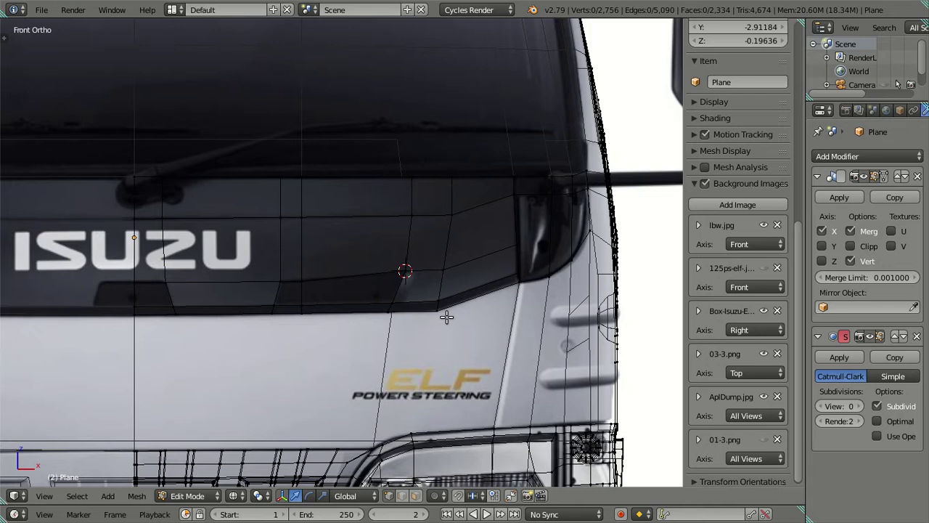
scroll(up, 3)
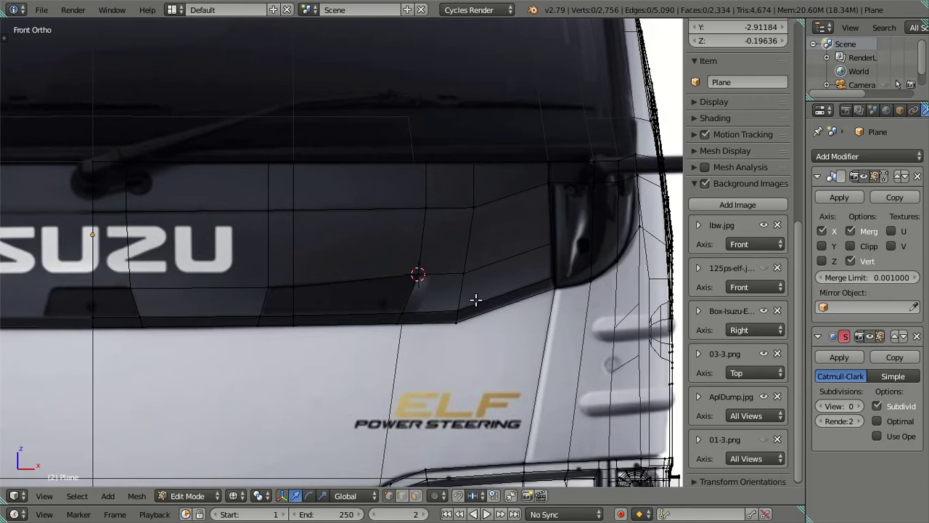
key(z)
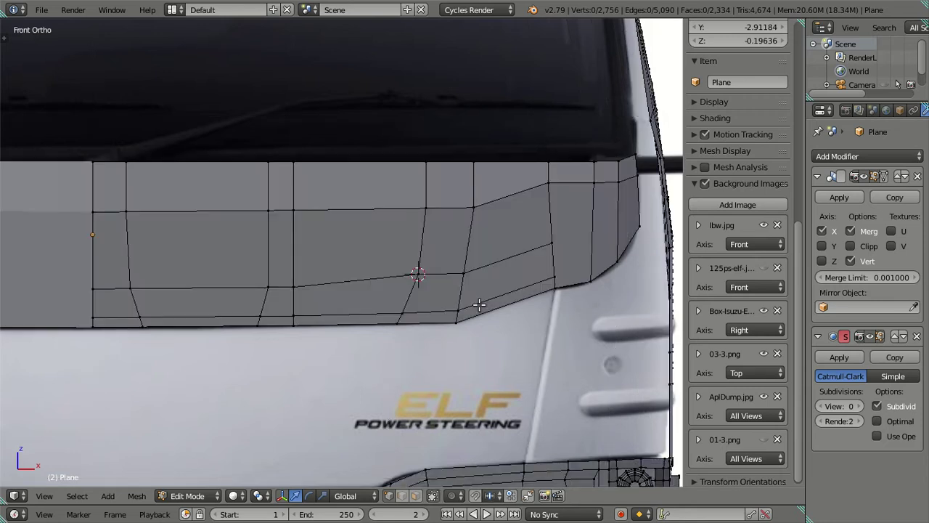
key(z)
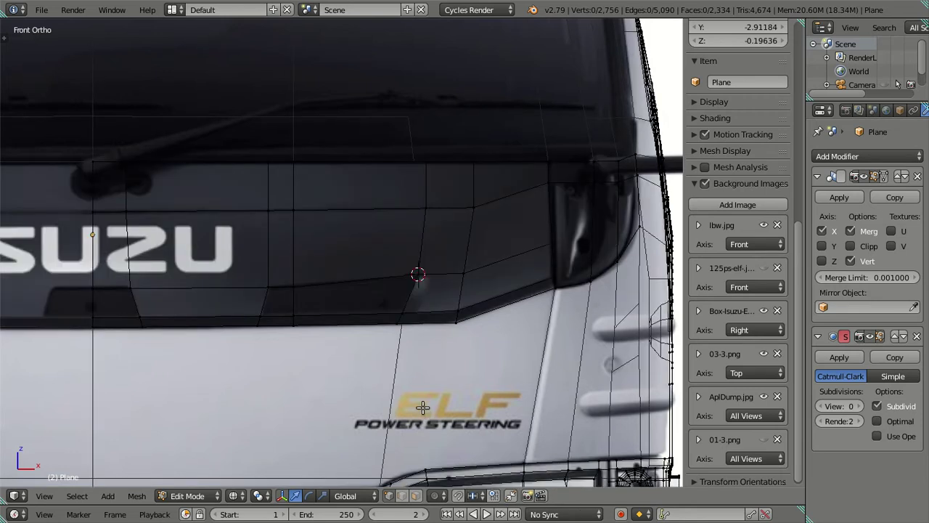
In face mode, select the dark grille panel and its side patch, excluding the top row
click(417, 496)
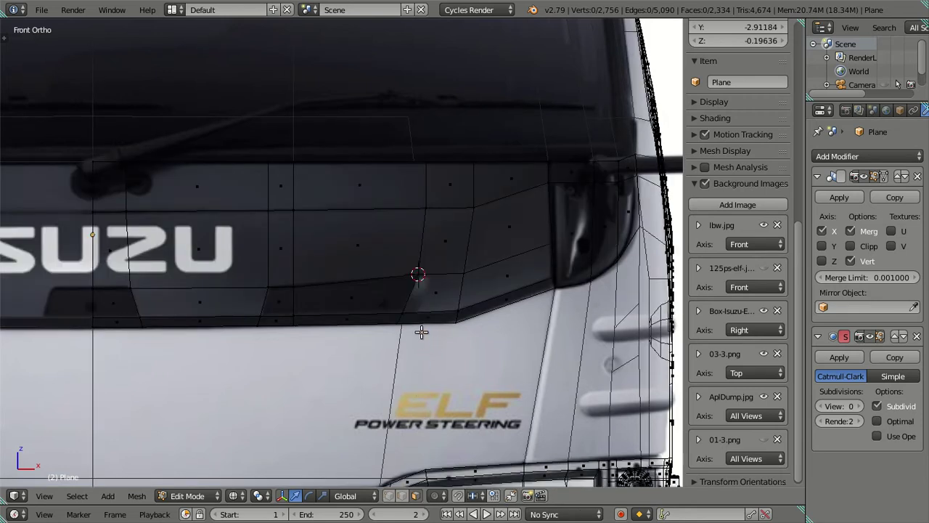
key(z)
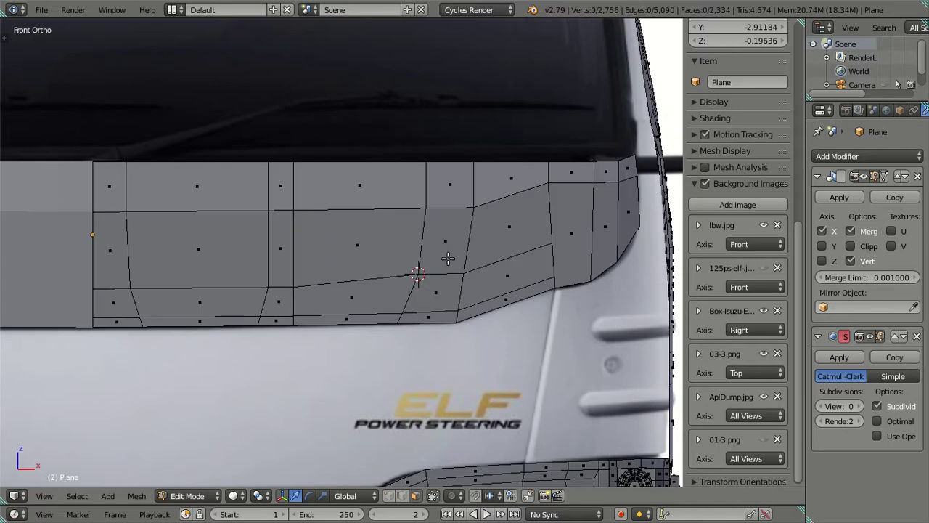
right_click(448, 258)
key(ctrl+l)
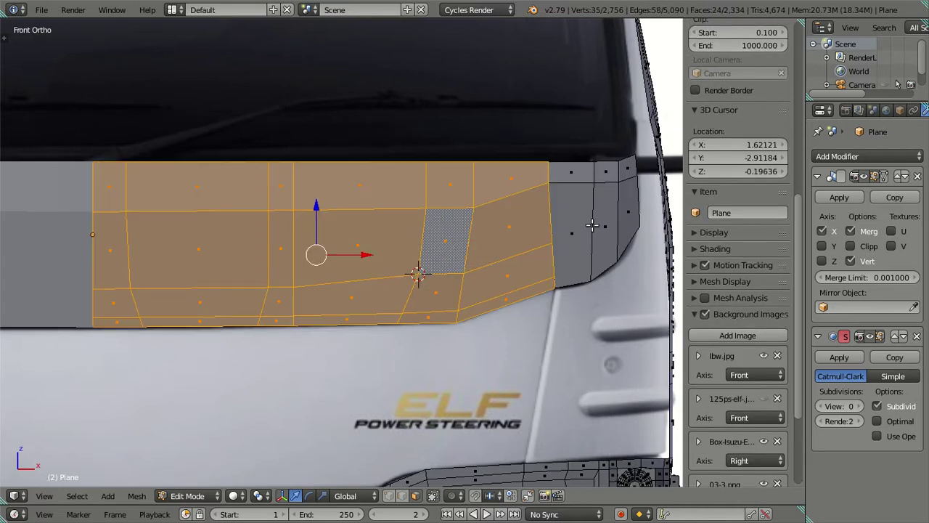
key(l)
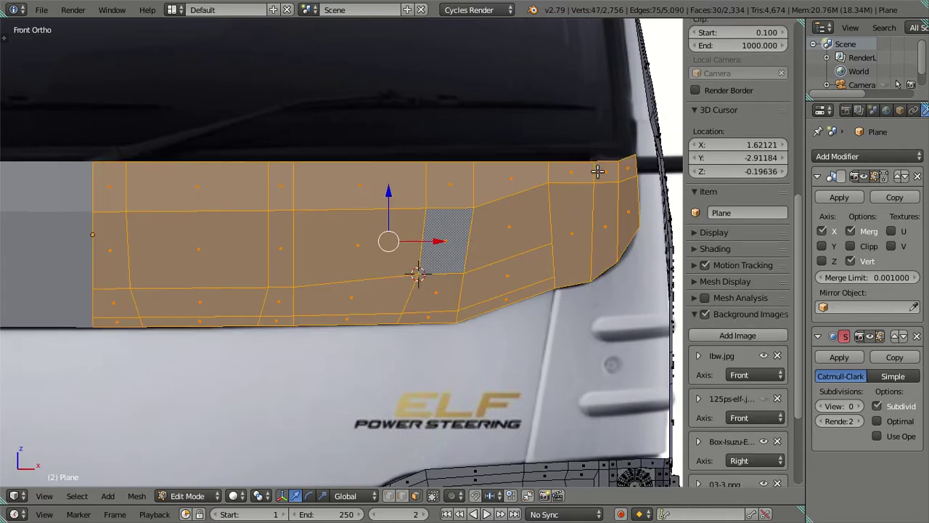
key(shift+l)
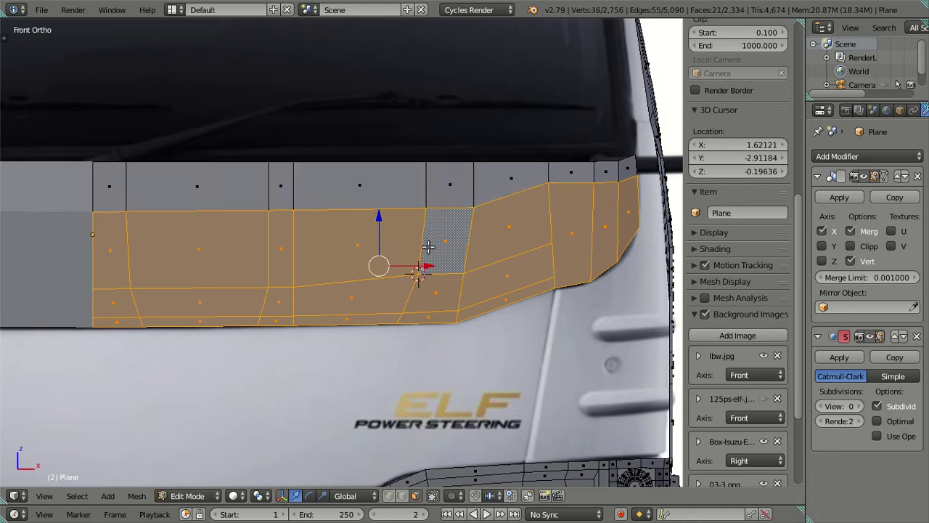
key(z)
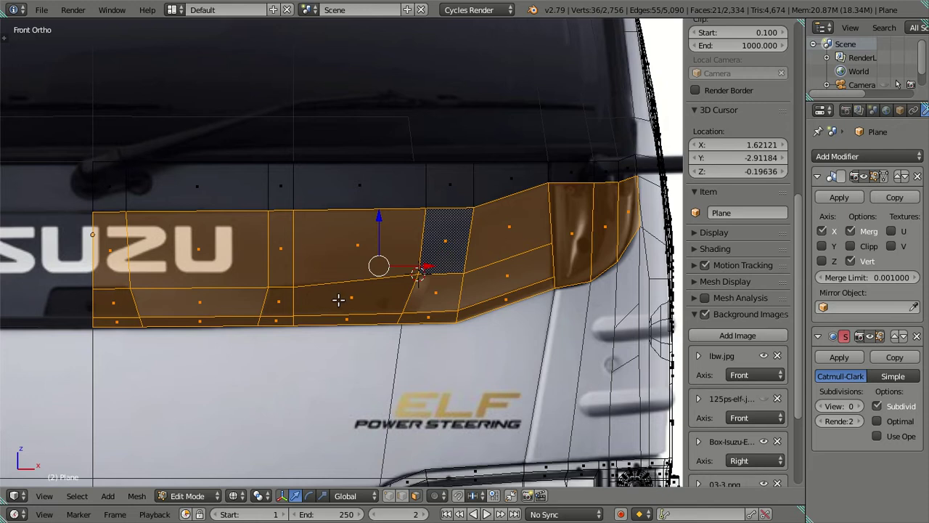
Extrude the selected panel faces along their normals by about 0.0165
drag(417, 314, 424, 334)
key(z)
scroll(up, 3)
Cancel the normal extrusion and move the extruded panel faces along the Y depth axis
key(e)
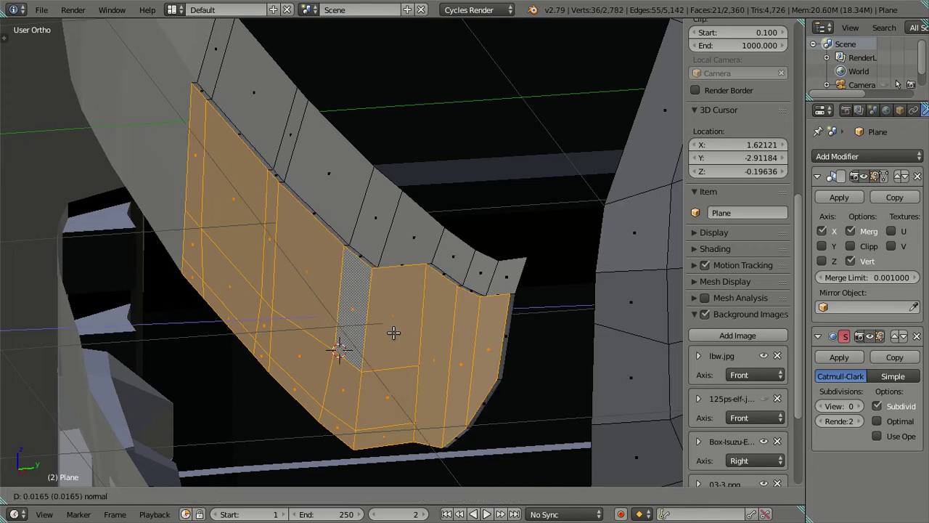
right_click(392, 332)
key(g)
key(y)
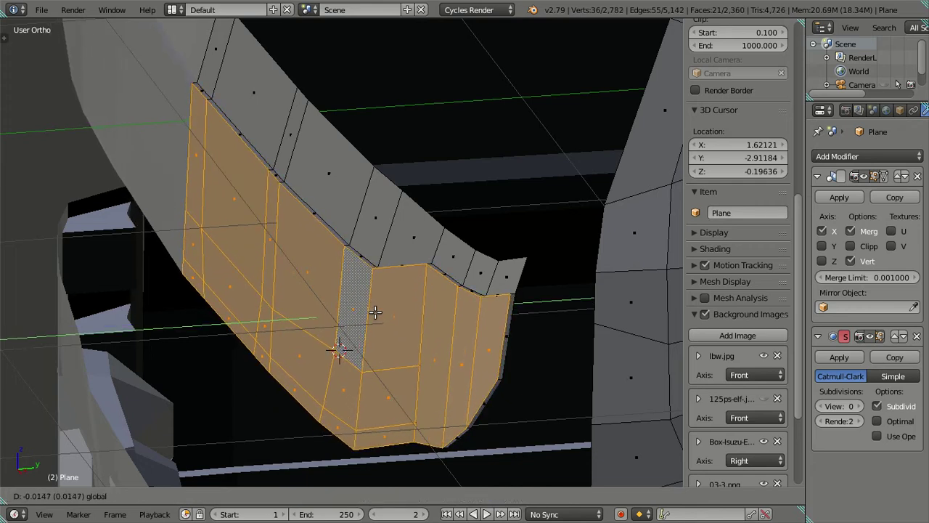
click(373, 312)
Preview the extruded panel in Object Mode, then return to Edit Mode
key(Tab)
scroll(down, 3)
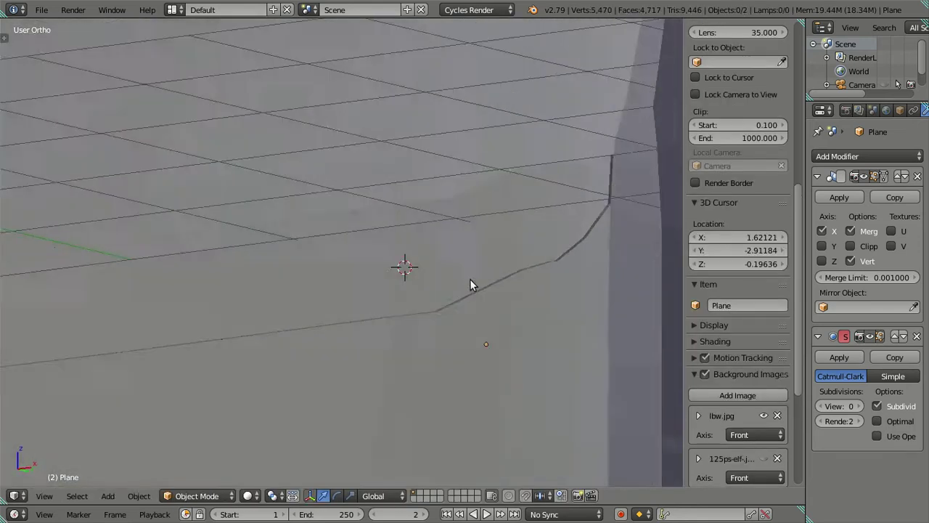
scroll(down, 3)
scroll(down, 3)
key(Tab)
scroll(up, 3)
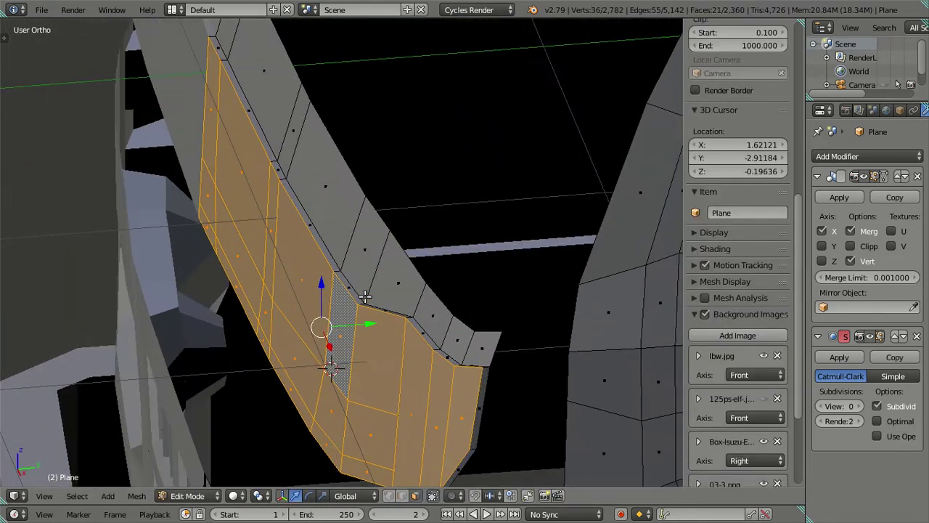
Offset the panel faces in depth by -0.05, then by -0.03
key(g)
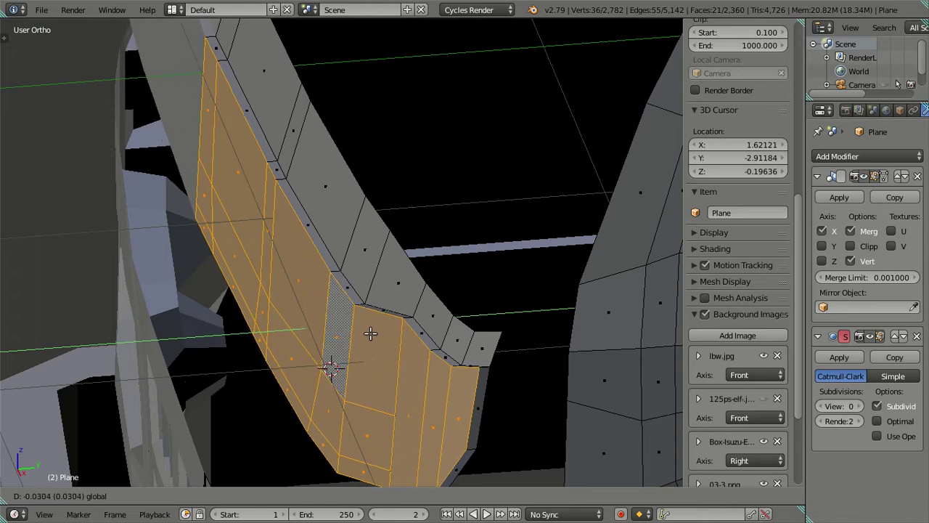
text(-.0)
text(5)
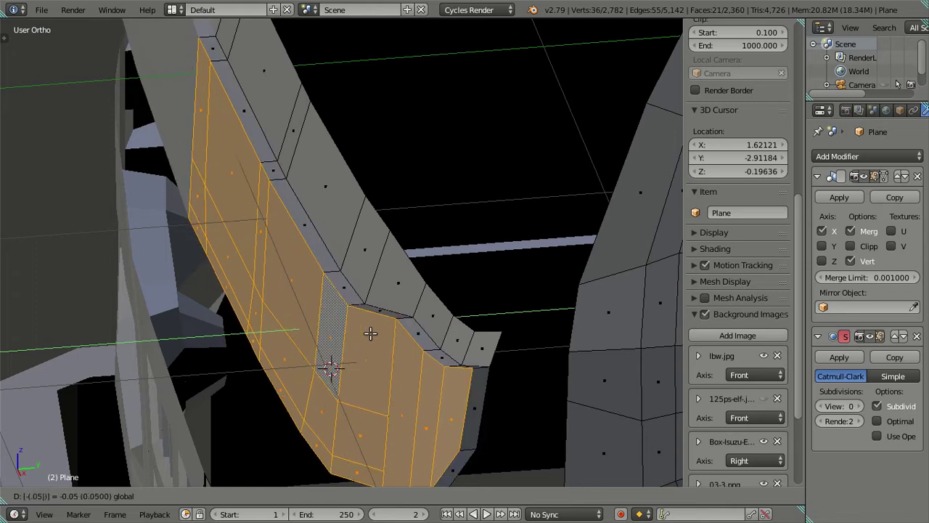
key(Return)
drag(385, 320, 368, 326)
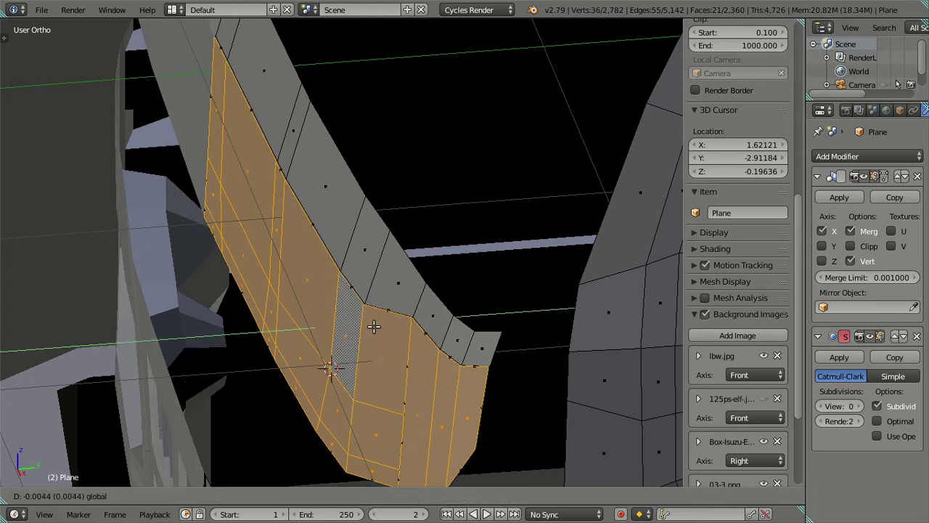
text(-.0)
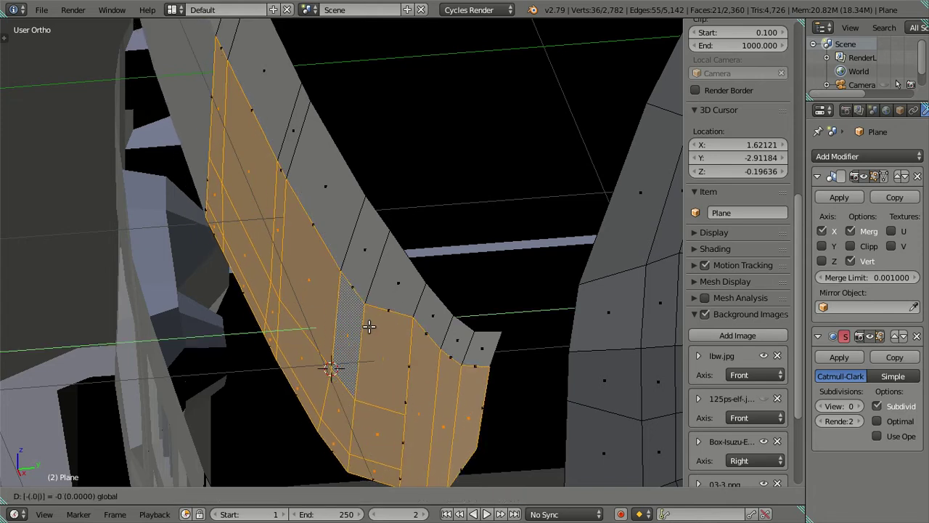
text(3)
key(Return)
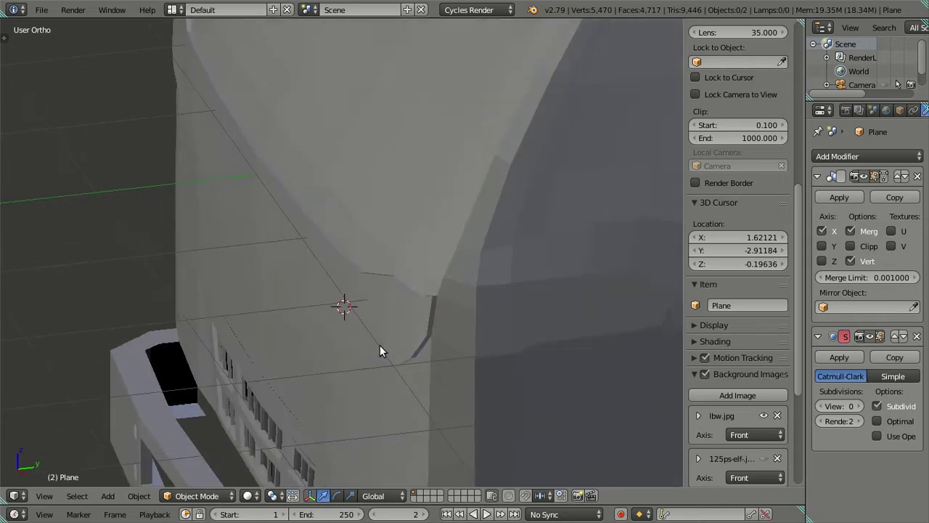
Switch to Front Ortho, deselect all, and pan to the lower front panel
key(KP_1)
scroll(up, 3)
key(a)
drag(434, 313, 355, 323)
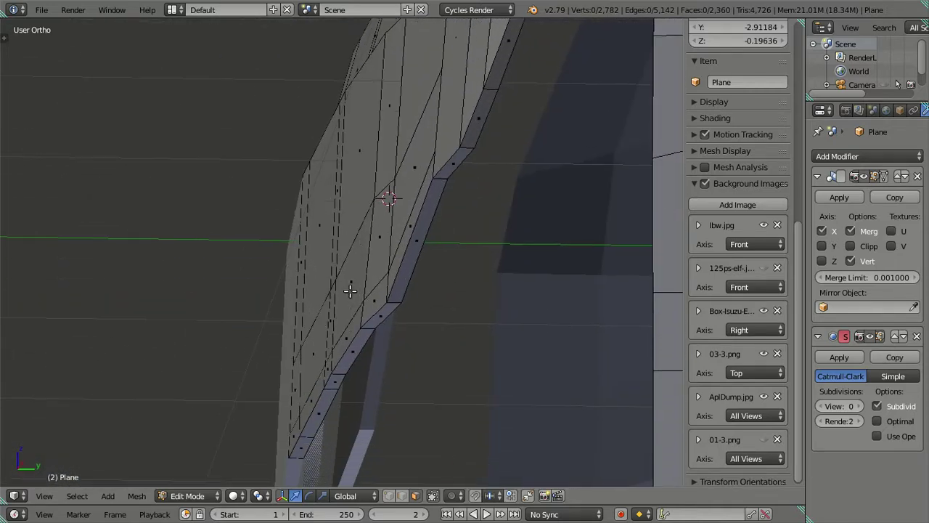
Try selecting faces on the lower front panel in front view, then clear the selection
right_click(347, 293)
right_click(281, 279)
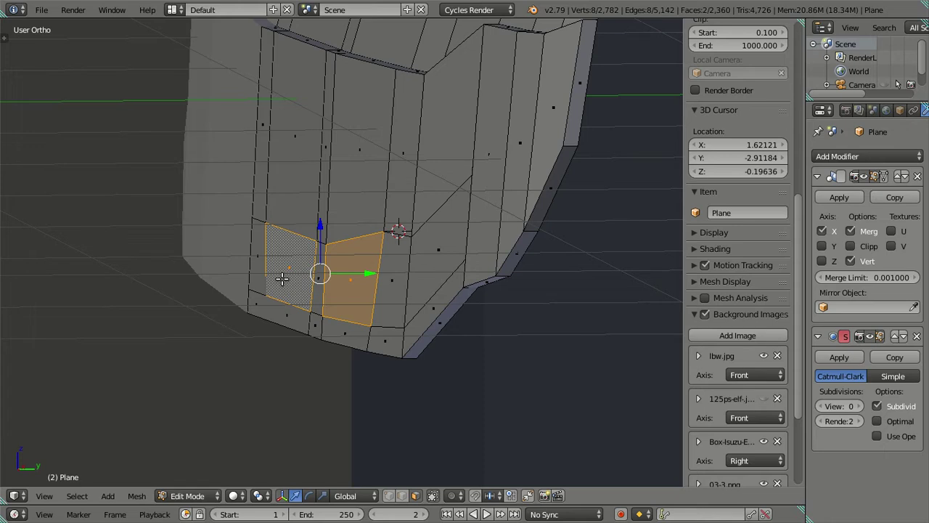
scroll(up, 3)
scroll(up, 3)
key(KP_1)
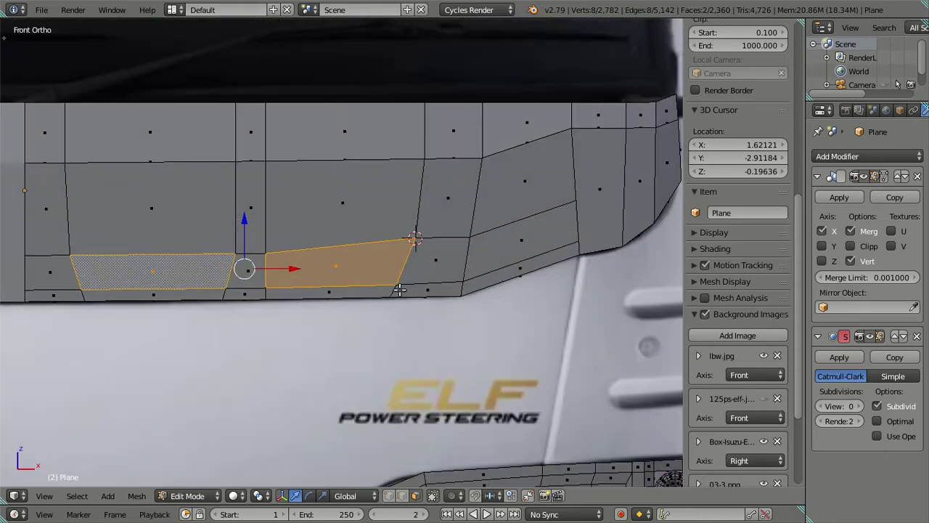
scroll(up, 3)
key(a)
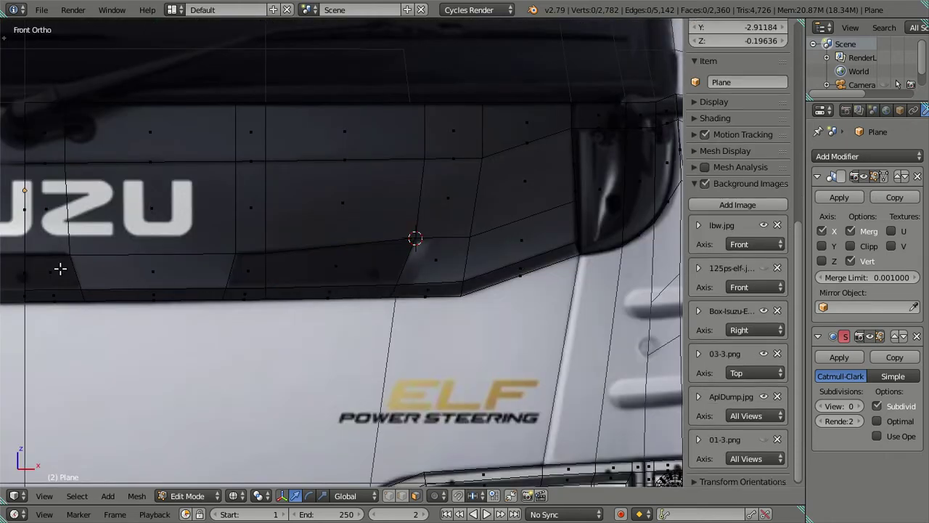
right_click(61, 269)
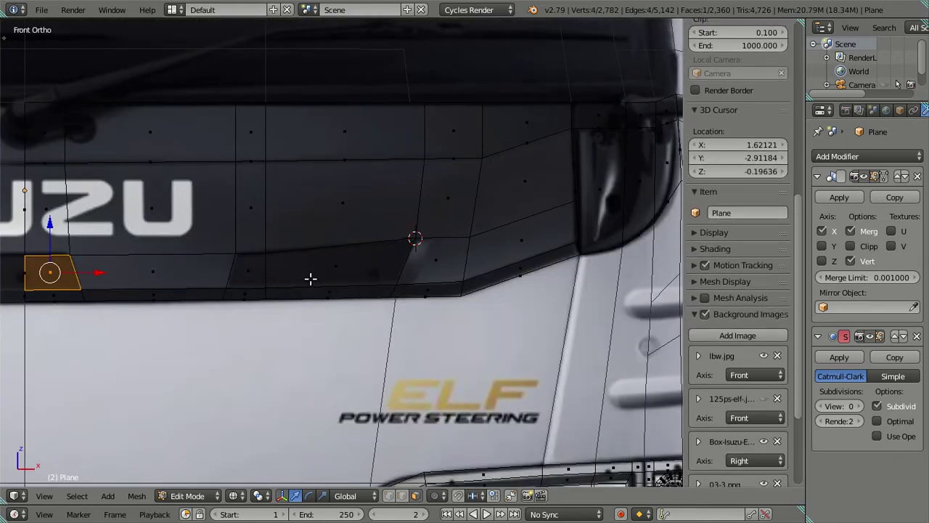
key(a)
Select the left and right vent faces and orbit to inspect them at an angle
key(z)
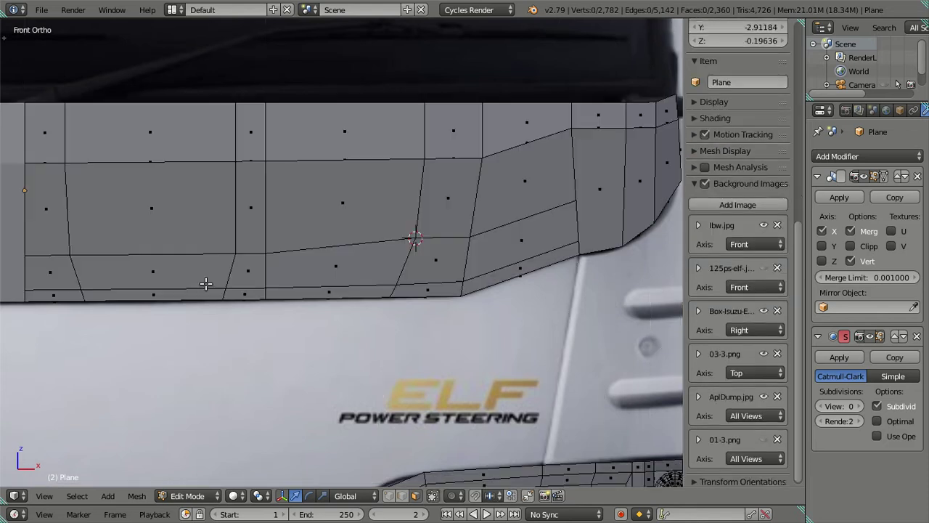
right_click(51, 270)
right_click(337, 272)
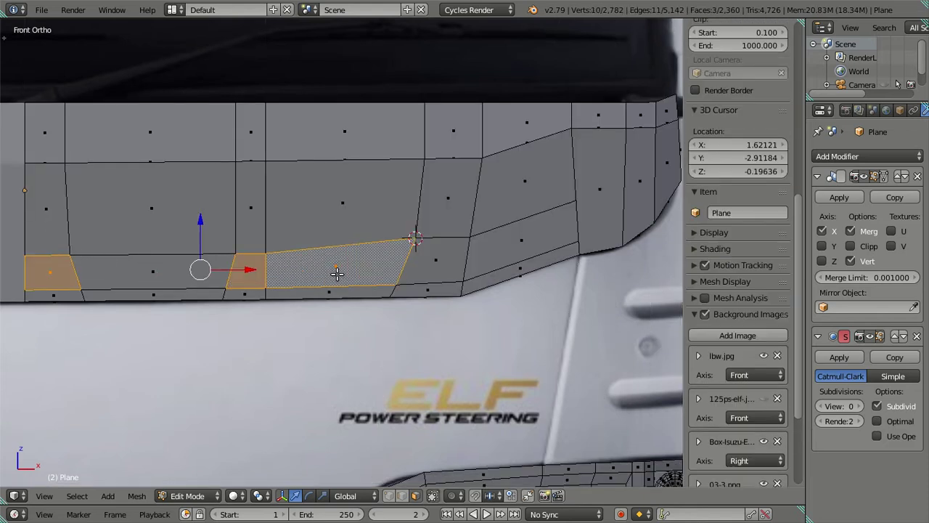
key(z)
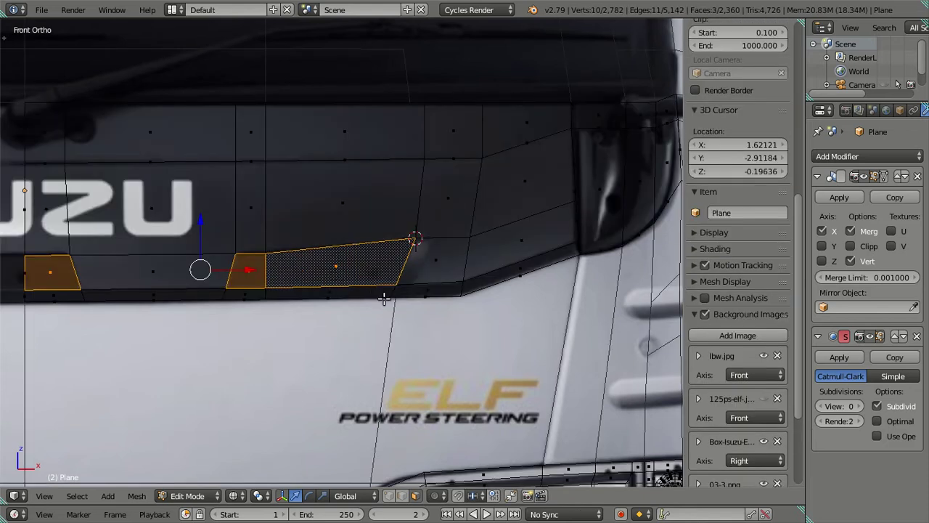
drag(393, 303, 470, 327)
key(z)
key(a)
Hide the connected band of faces above the vents and orbit to a side view
right_click(410, 238)
key(ctrl+l)
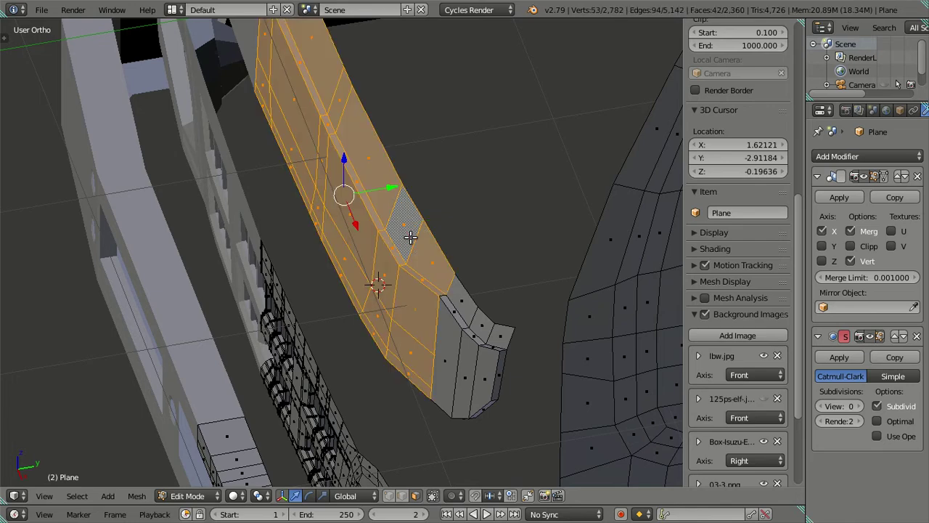
key(h)
drag(379, 276, 493, 244)
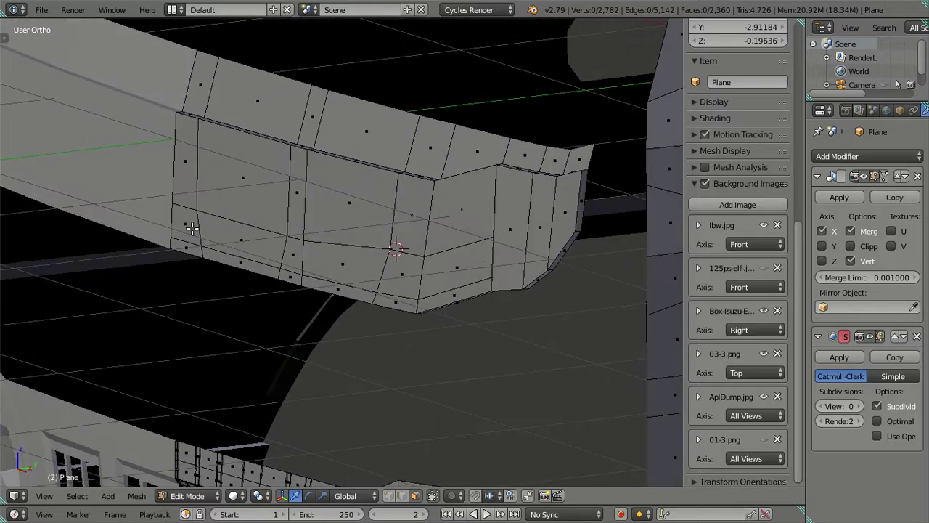
Select the two lower vent faces and orbit to an angled view
right_click(191, 228)
right_click(327, 259)
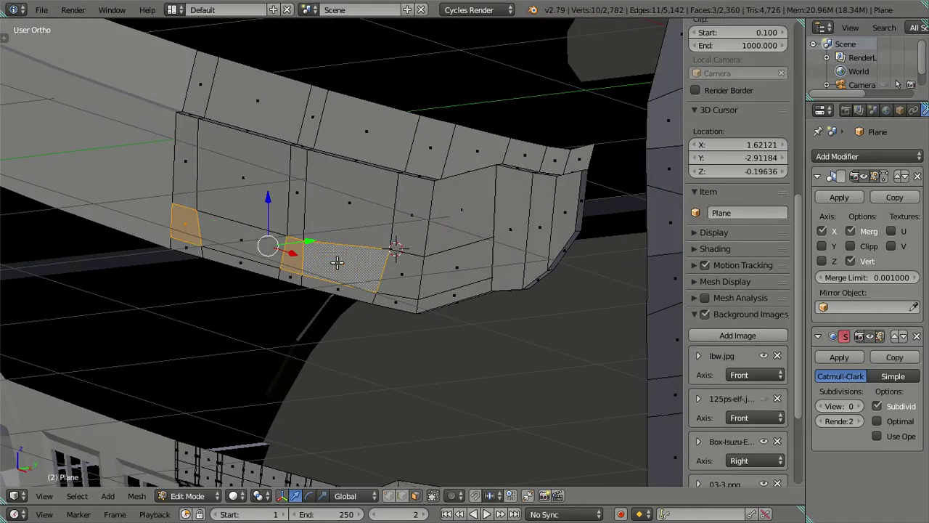
key(KP_1)
scroll(up, 3)
scroll(up, 3)
scroll(down, 3)
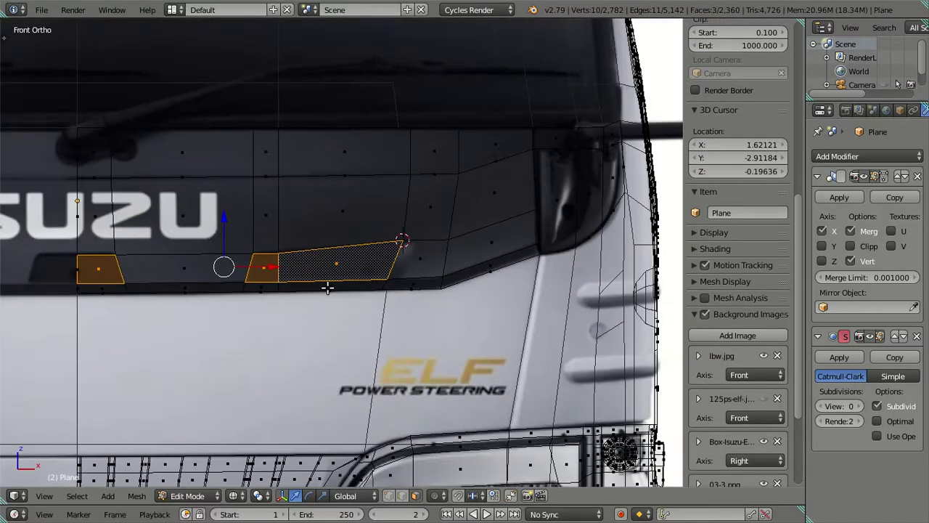
drag(328, 289, 328, 308)
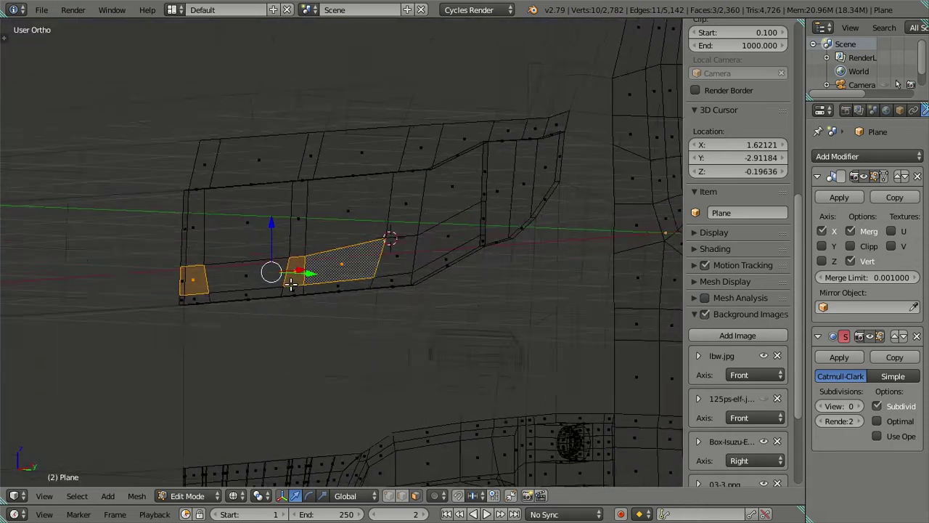
Extrude the two vent faces as a trial and slide them along the Y depth axis
key(e)
right_click(347, 298)
key(g)
key(y)
text(.03)
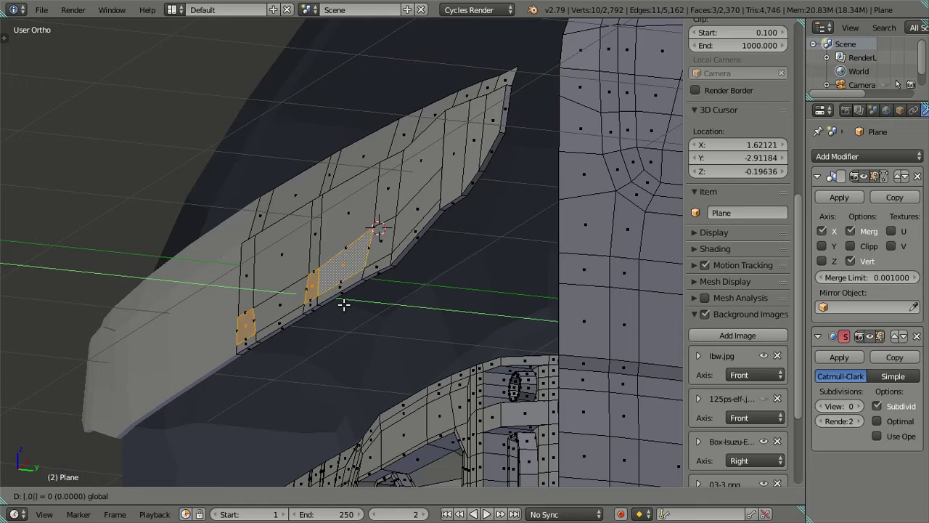
key(Return)
key(a)
drag(307, 298, 367, 328)
scroll(up, 3)
Undo the trial extrusion and push the two vent faces back into the body along Y
right_click(386, 329)
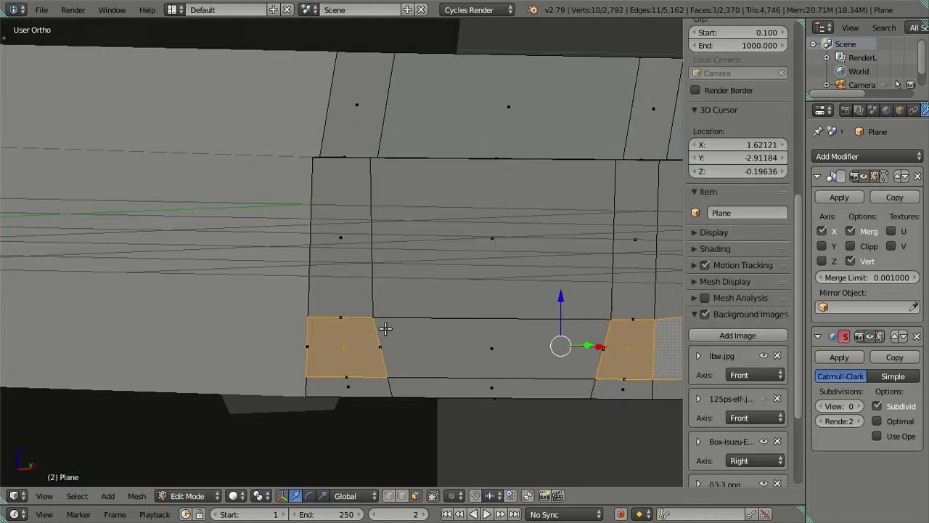
key(ctrl+z)
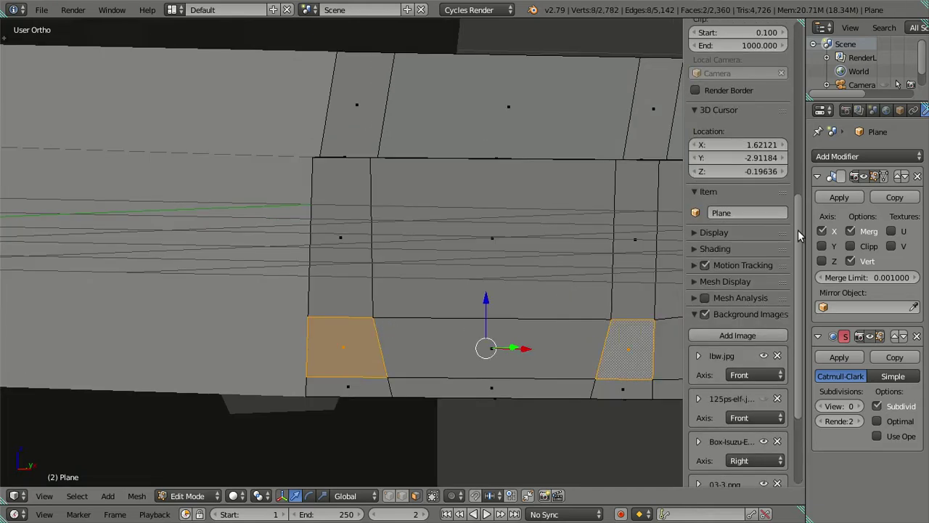
drag(411, 322, 428, 299)
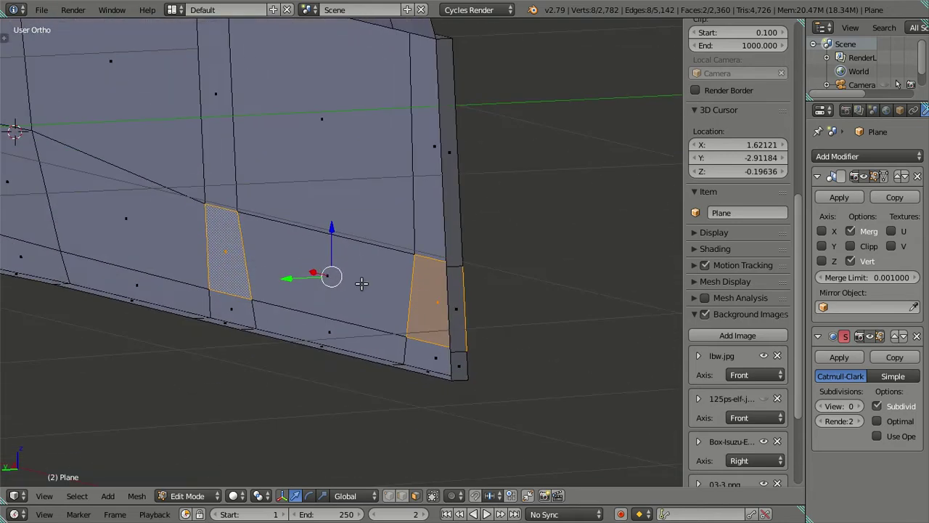
key(g)
key(y)
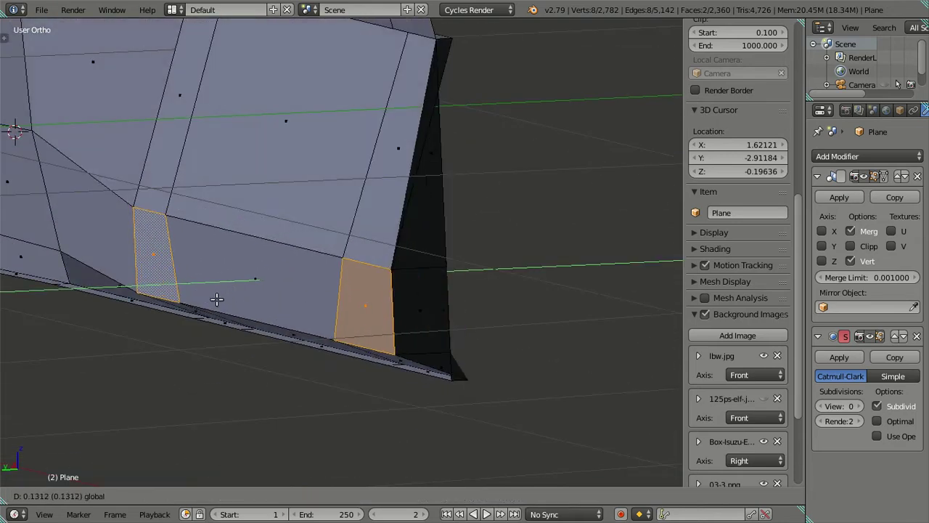
click(217, 299)
drag(373, 278, 400, 220)
Delete the two narrow edge faces beside the lower panel vent
right_click(421, 197)
drag(460, 237, 382, 262)
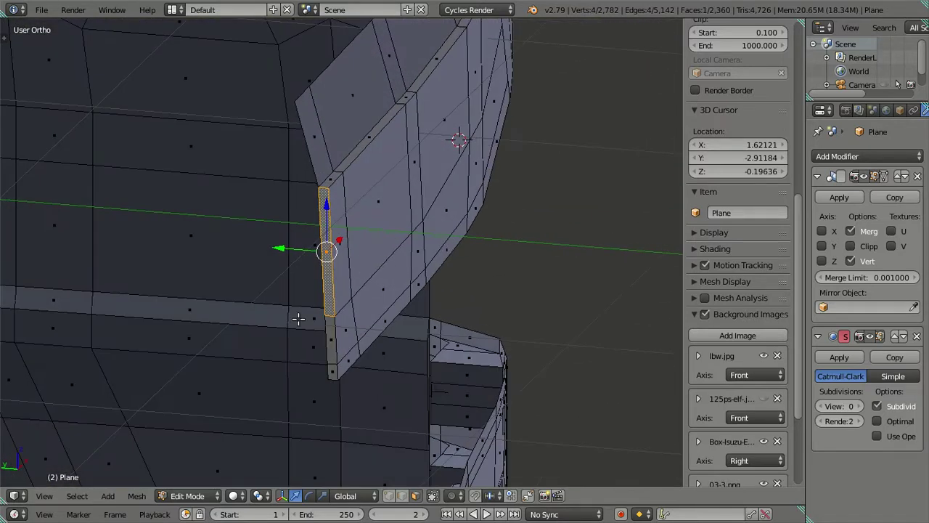
right_click(329, 371)
key(x)
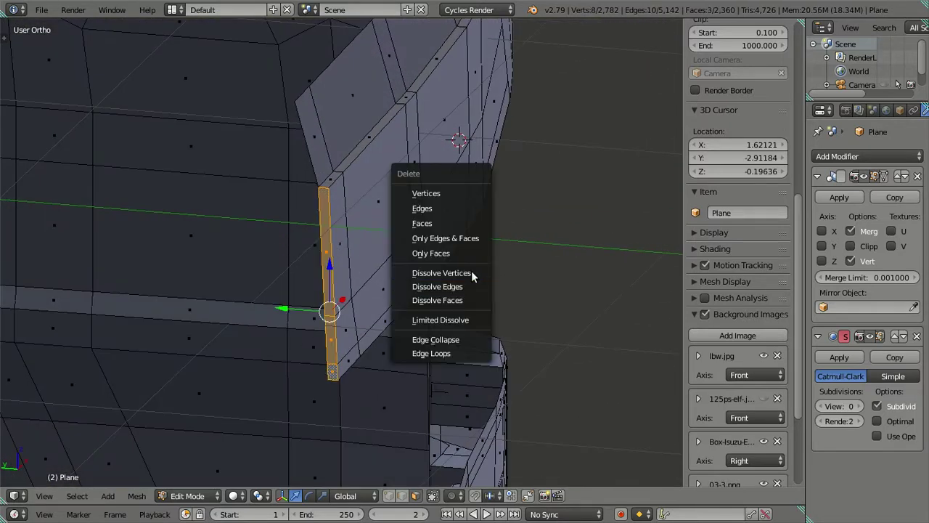
click(463, 222)
Extrude the two vent faces 0.03 inward on the lower panel
drag(486, 245, 257, 243)
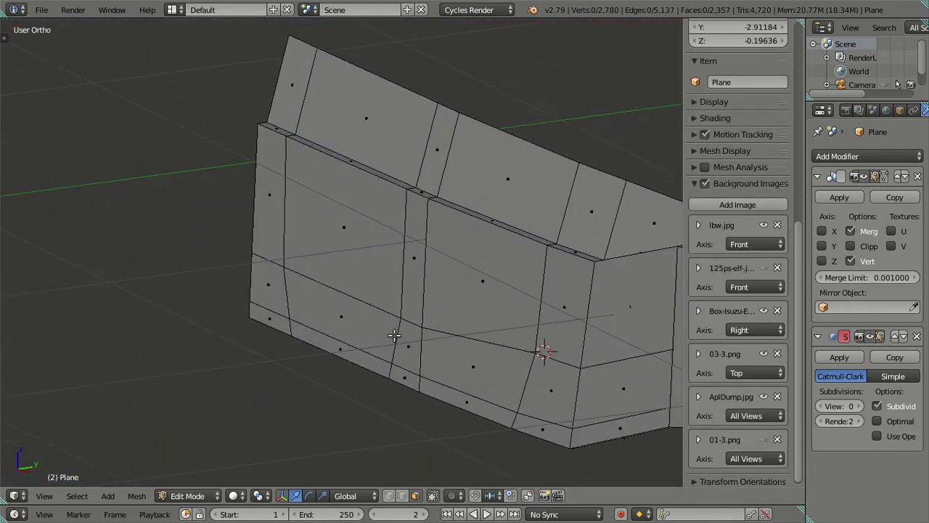
right_click(424, 346)
right_click(262, 290)
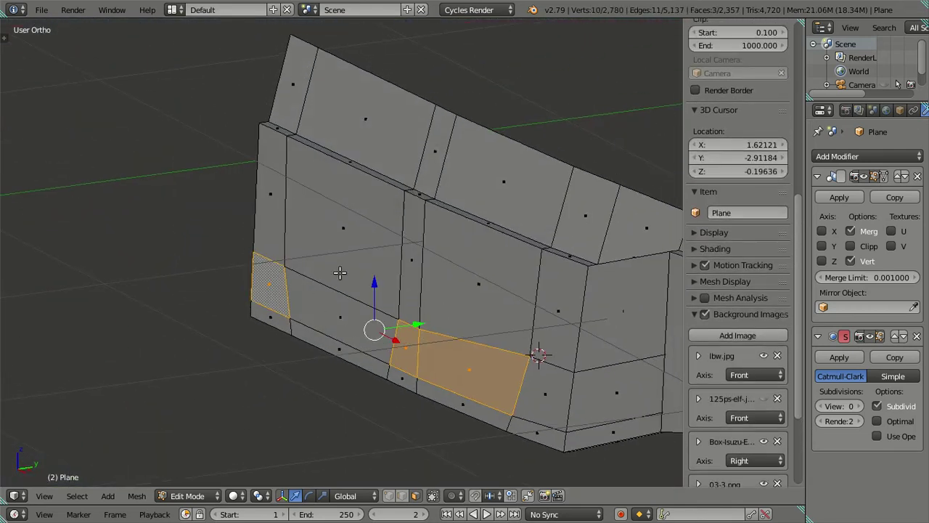
drag(262, 290, 356, 271)
key(e)
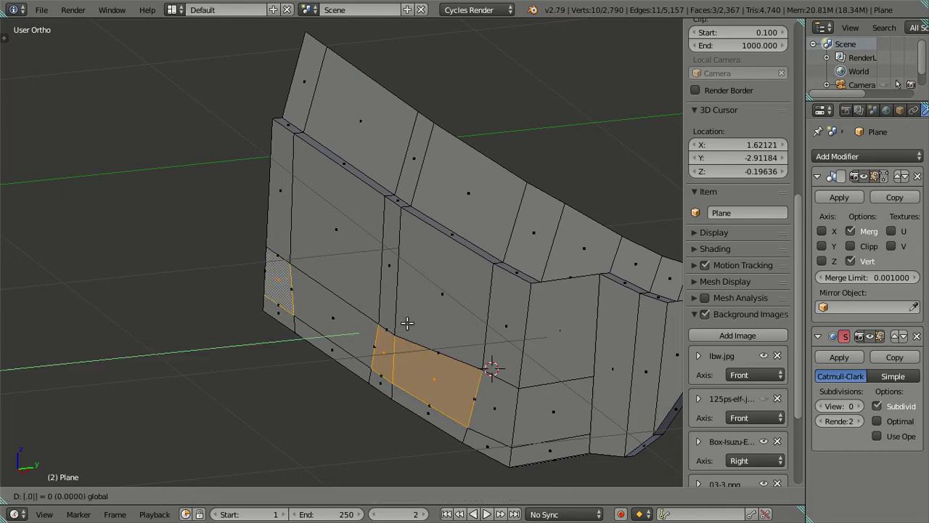
key(Return)
Delete the leftover face and re-enable the Mirror modifier's X axis
key(x)
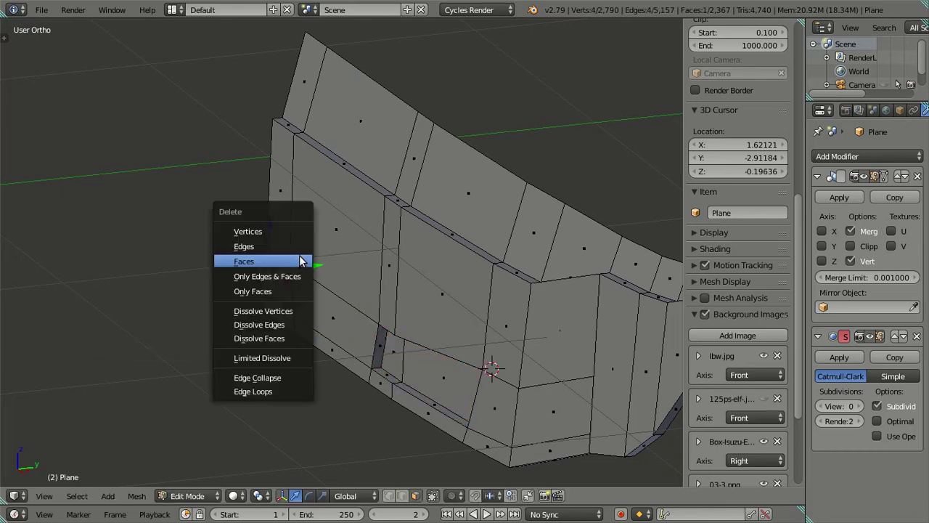
click(274, 261)
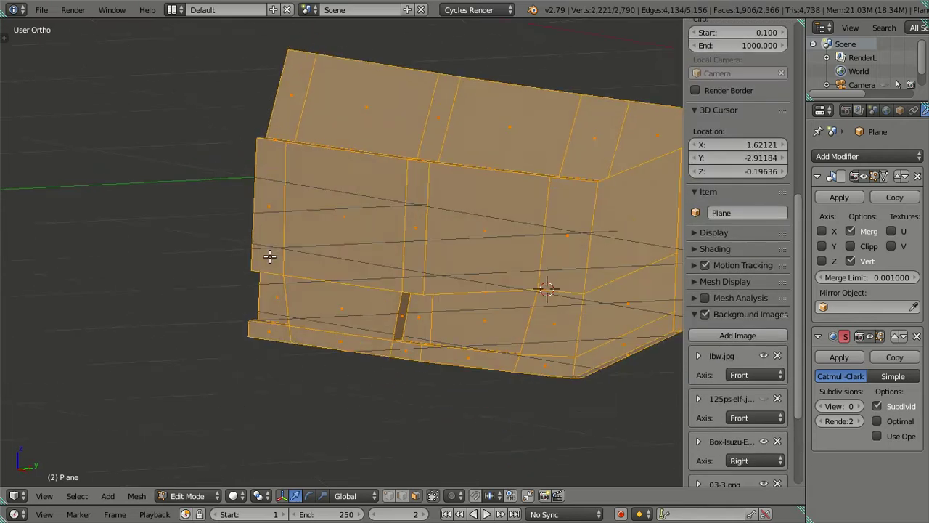
drag(291, 258, 395, 282)
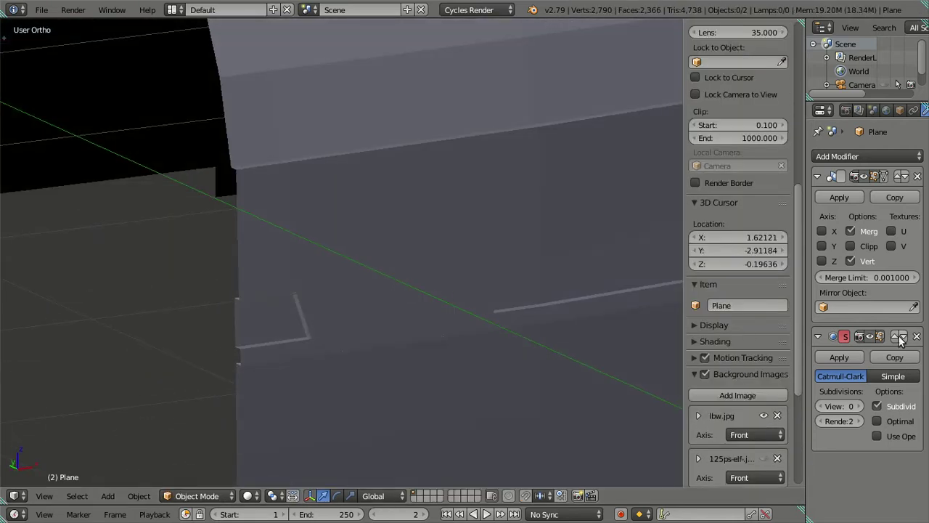
click(822, 230)
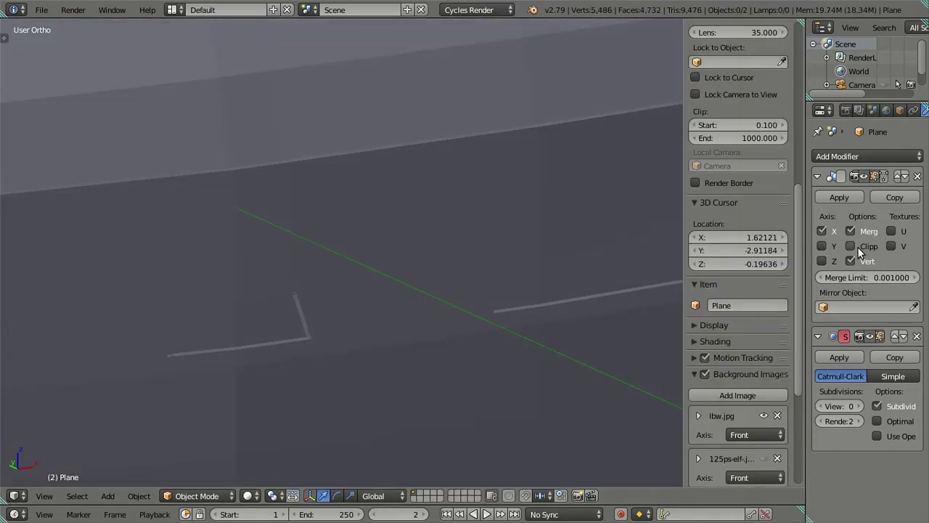
drag(520, 304, 393, 300)
Back in Edit Mode, frame the lower front panel band and its inset vent strips
key(Tab)
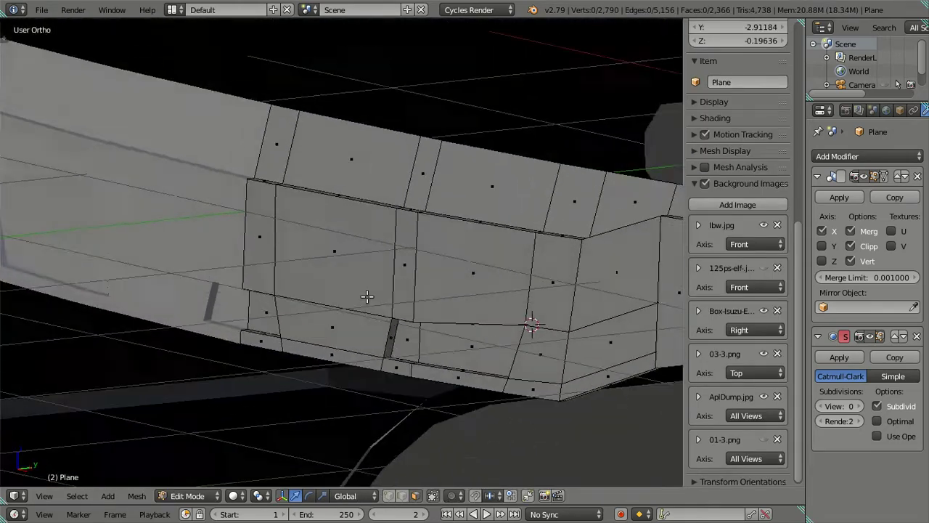
key(KP_1)
scroll(down, 3)
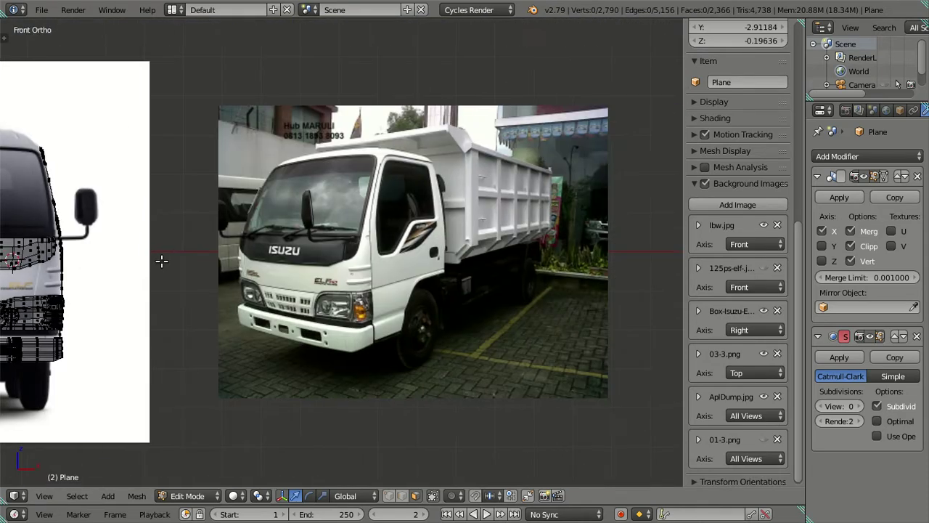
scroll(up, 3)
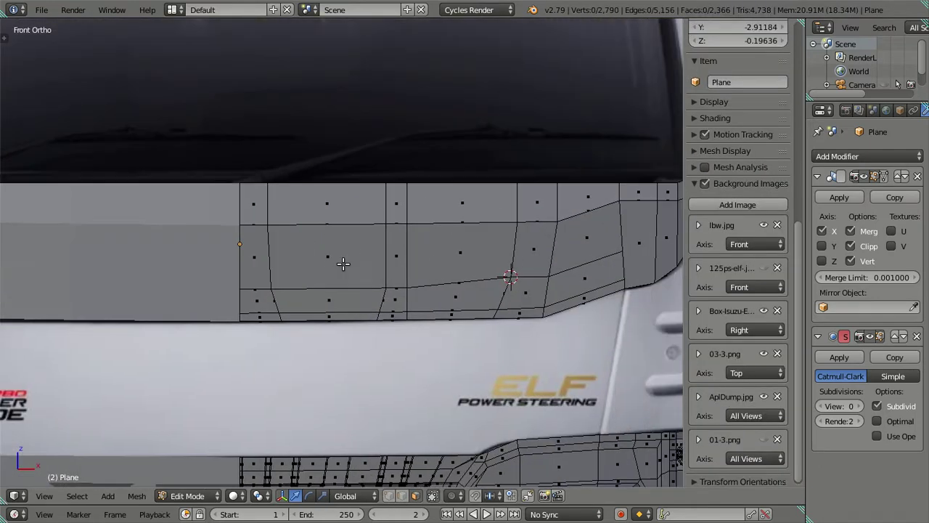
drag(344, 263, 288, 310)
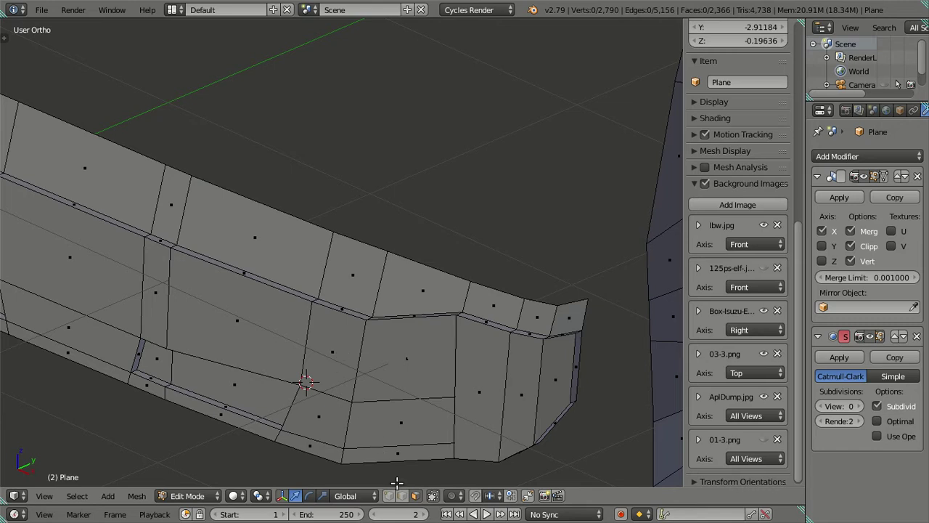
Select two crease edge loops and try a vertical move, resetting it to zero
right_click(508, 337)
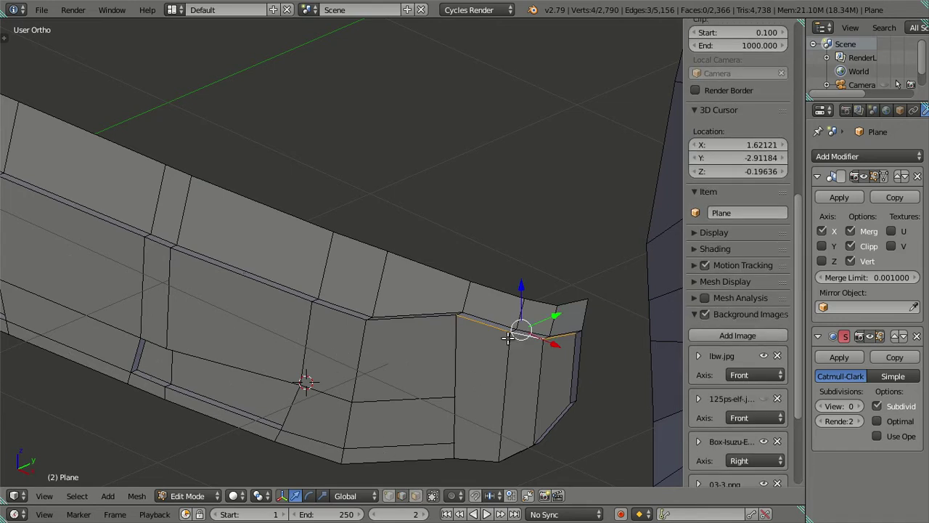
right_click(416, 322)
drag(416, 322, 363, 326)
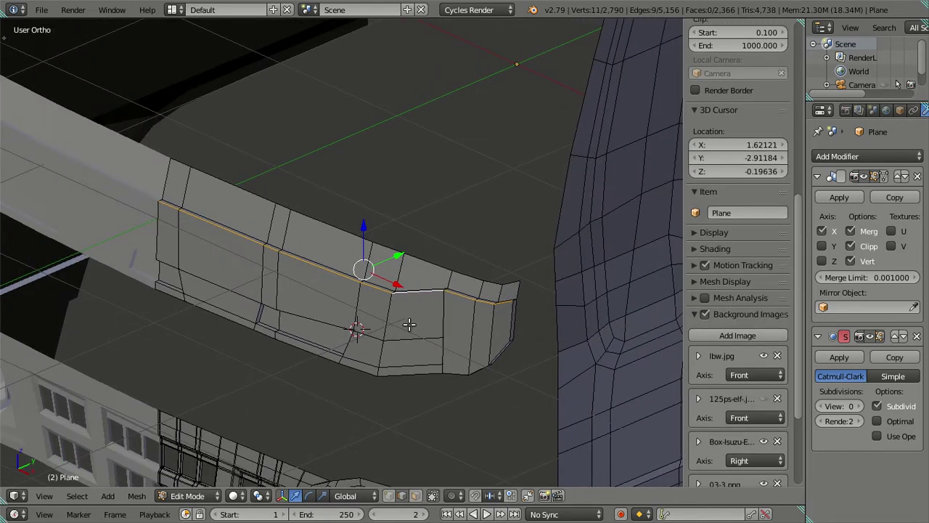
key(KP_1)
scroll(up, 3)
scroll(up, 3)
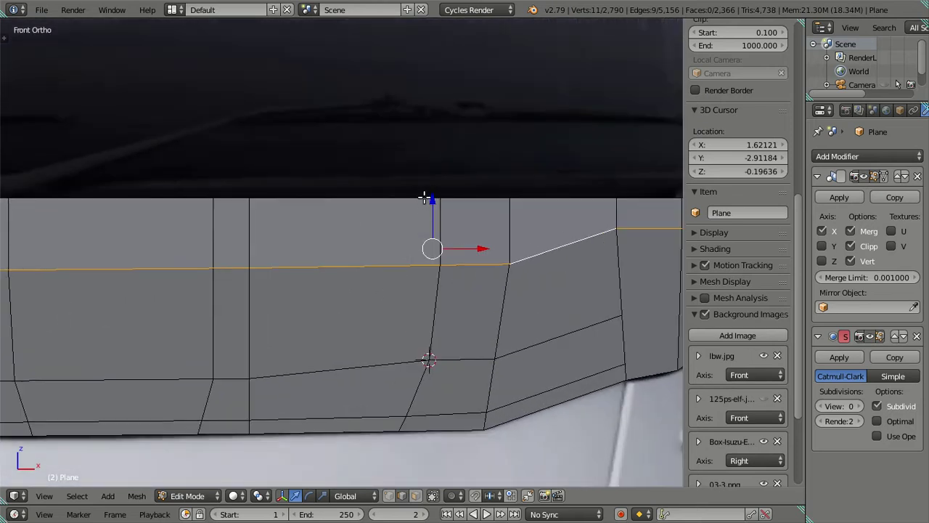
drag(433, 202, 436, 211)
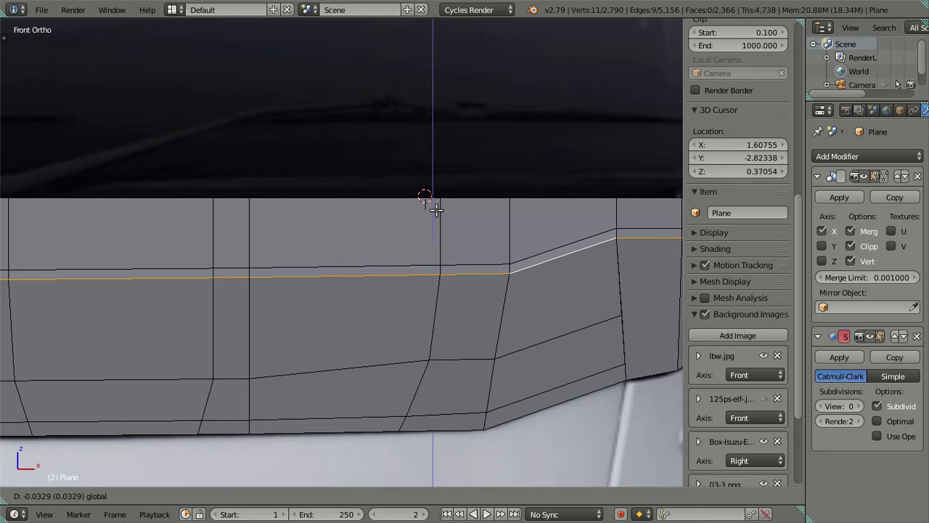
key(minus)
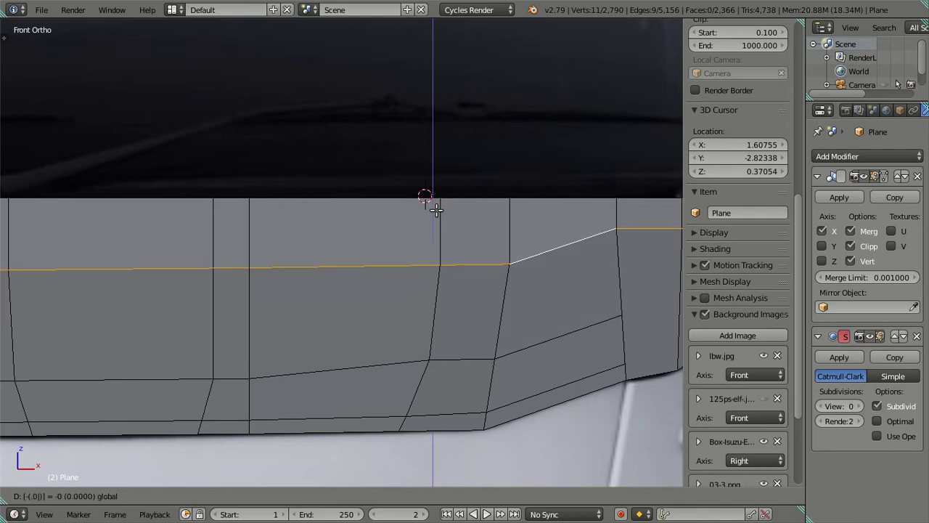
key(Return)
Select the panel's bottom edge loop from below, undoing an accidental extra edge
scroll(down, 3)
drag(435, 218, 454, 308)
scroll(up, 3)
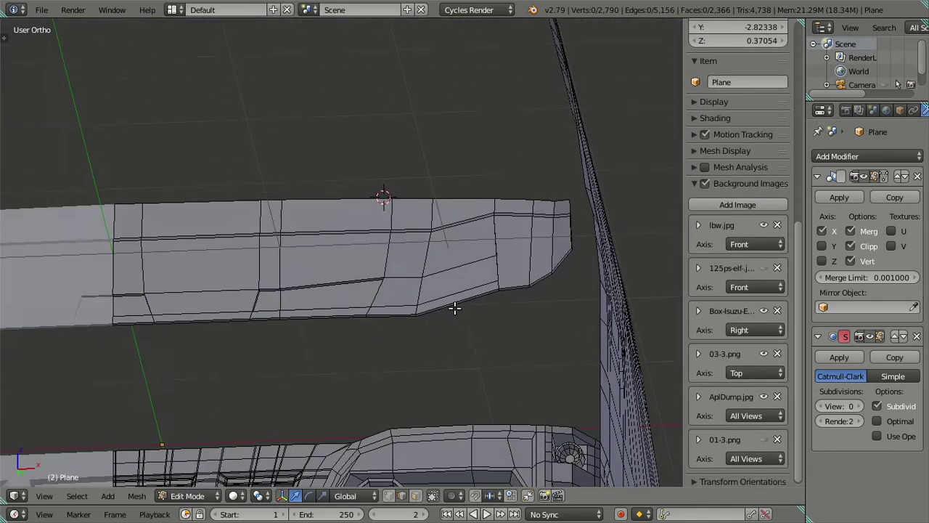
scroll(up, 3)
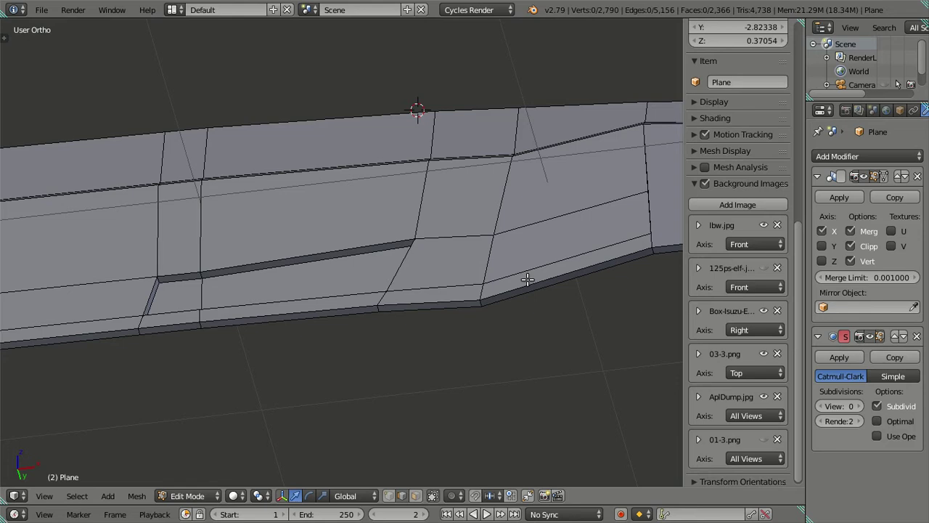
right_click(528, 279)
drag(564, 284, 399, 343)
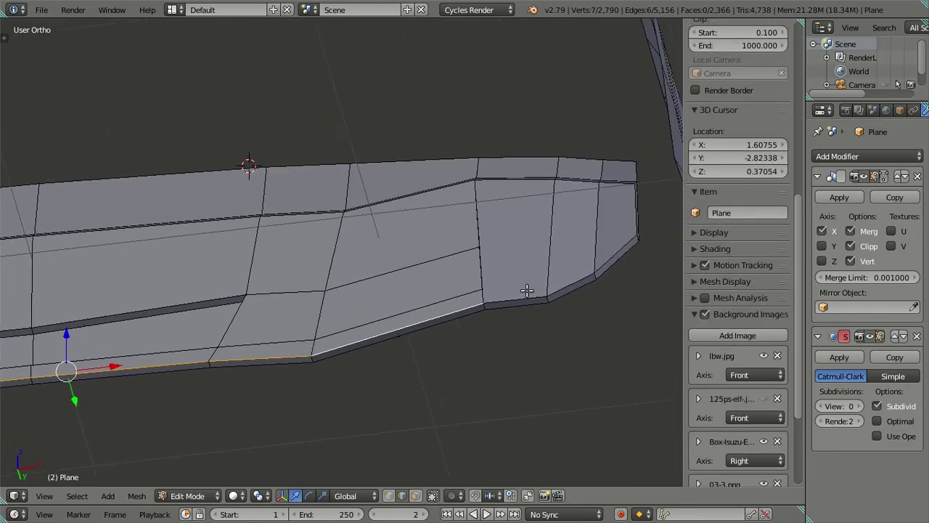
drag(429, 310, 308, 351)
right_click(355, 360)
key(ctrl+z)
In front view, lower the selected edge loop by 0.04
scroll(up, 3)
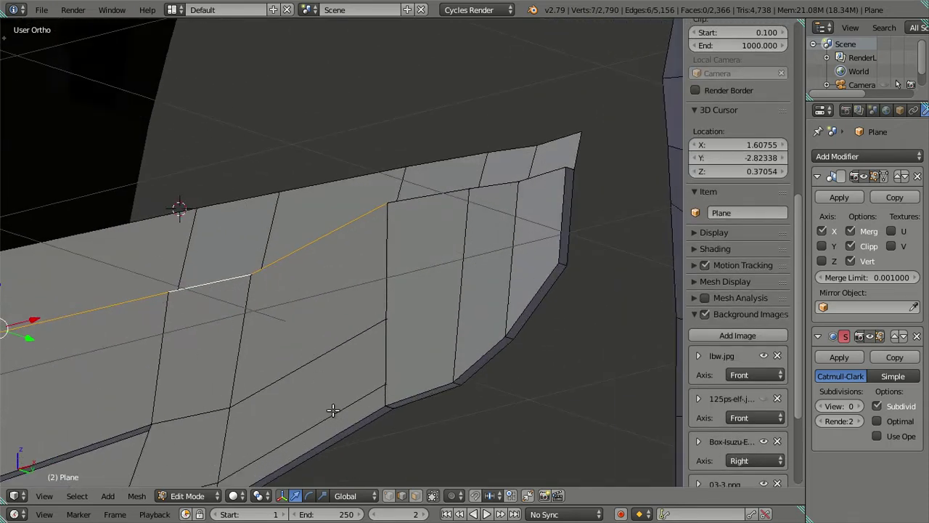
key(KP_1)
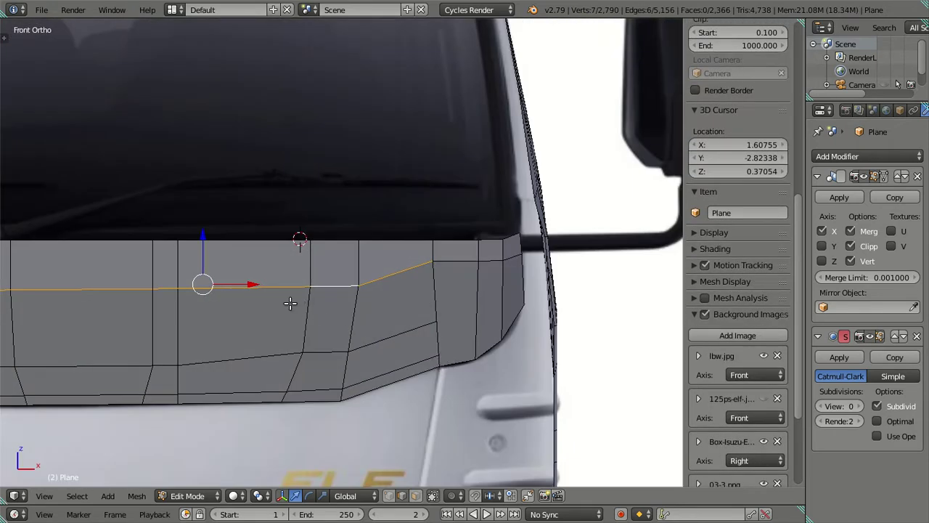
drag(291, 305, 530, 284)
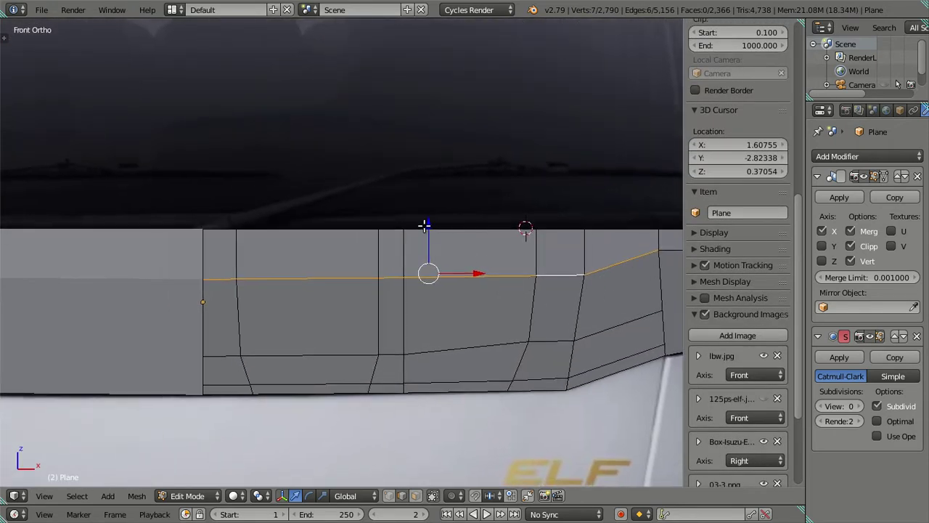
drag(425, 225, 355, 239)
scroll(up, 3)
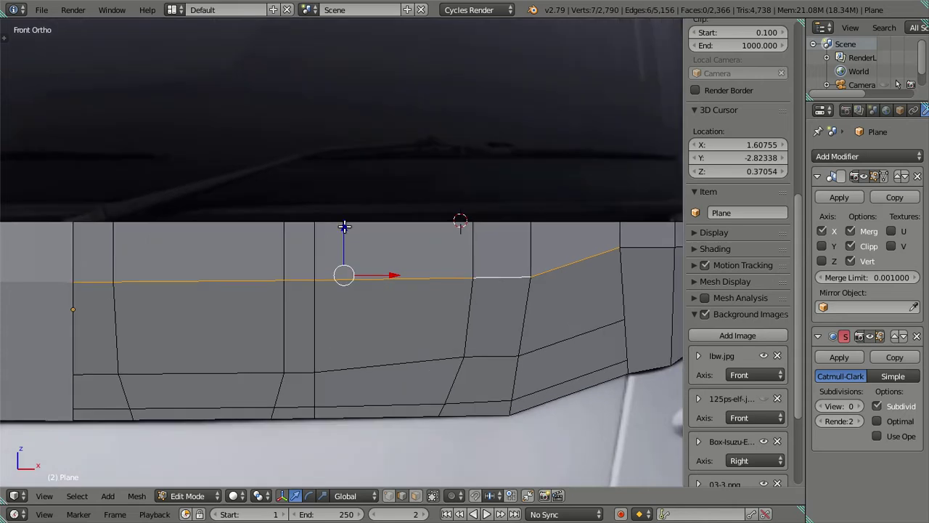
drag(338, 222, 349, 237)
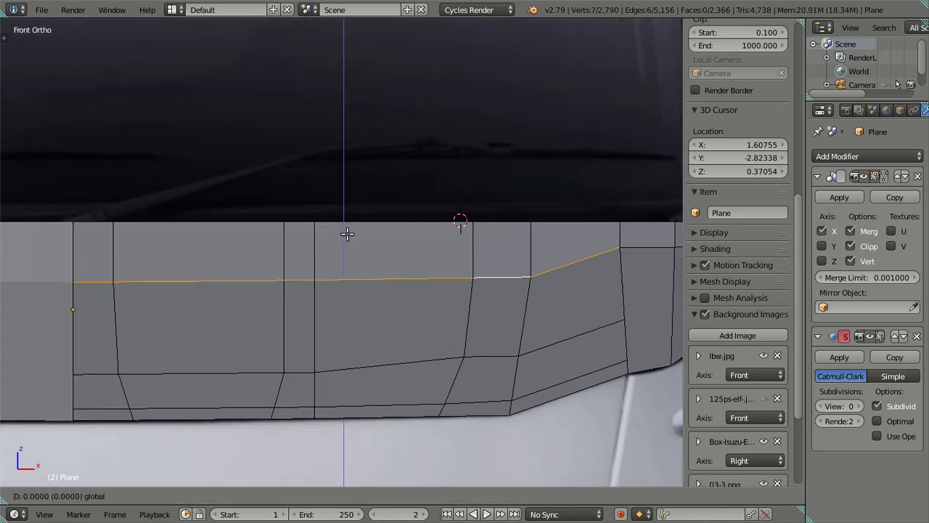
key(minus)
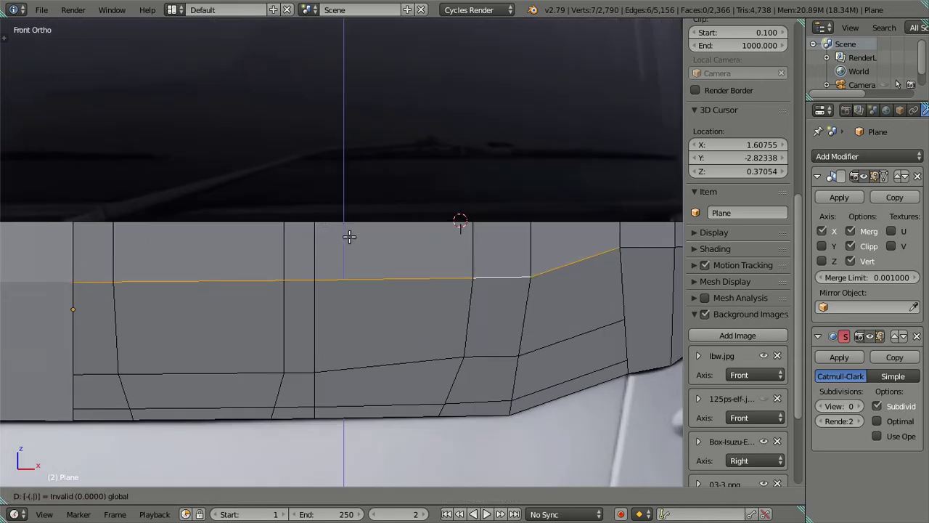
text(0.04)
key(Return)
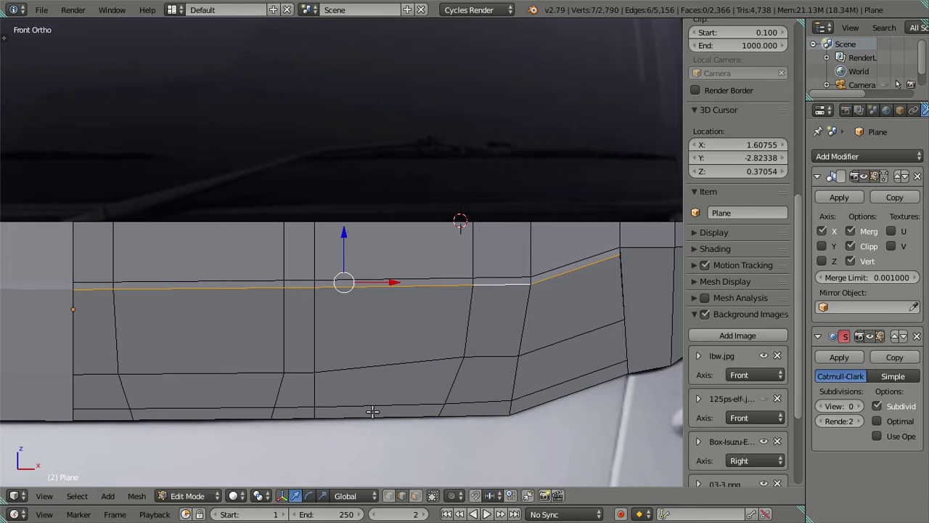
Try raising the bottom edge loop, cancel it, and return to Object Mode
key(a)
drag(394, 408, 487, 354)
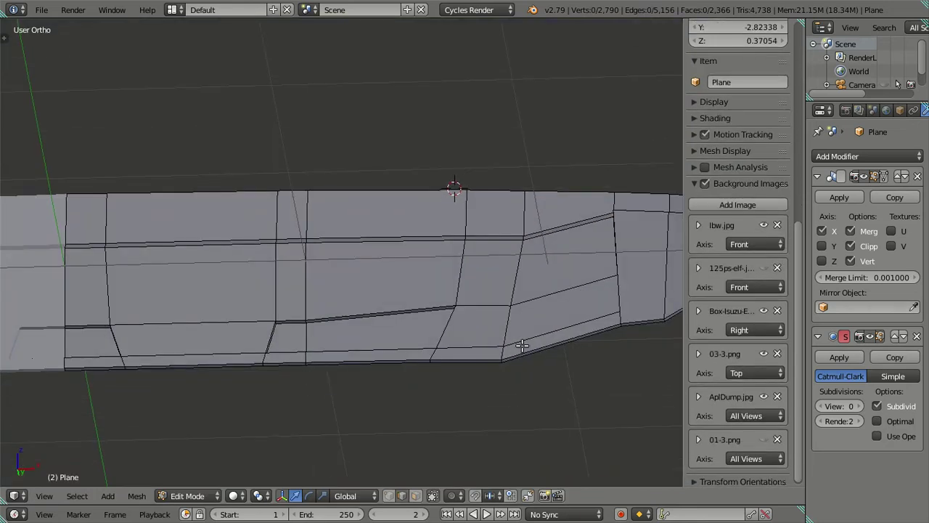
right_click(522, 346)
drag(325, 320, 330, 307)
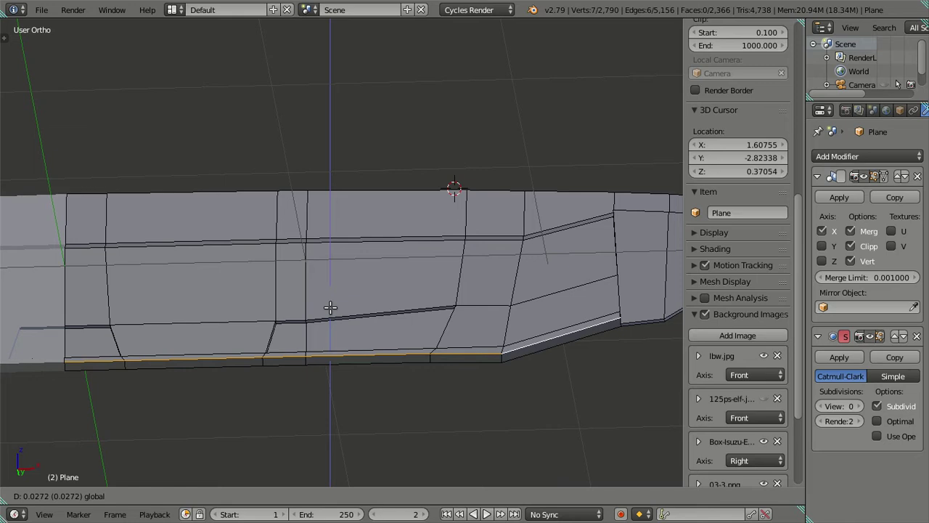
key(equal)
key(Escape)
drag(406, 344, 341, 316)
scroll(up, 3)
key(Tab)
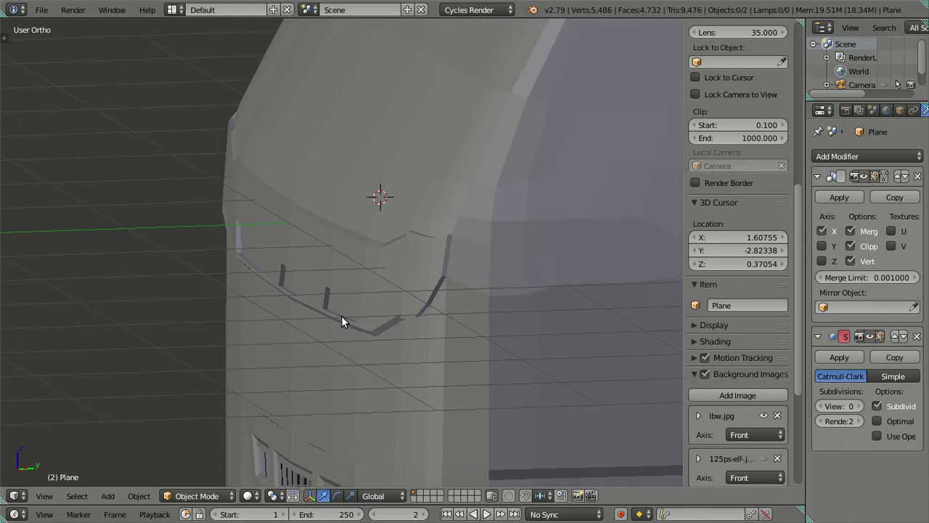
In right side wireframe view, slide the panel's bottom edge loop slightly along Y
key(KP_3)
key(Tab)
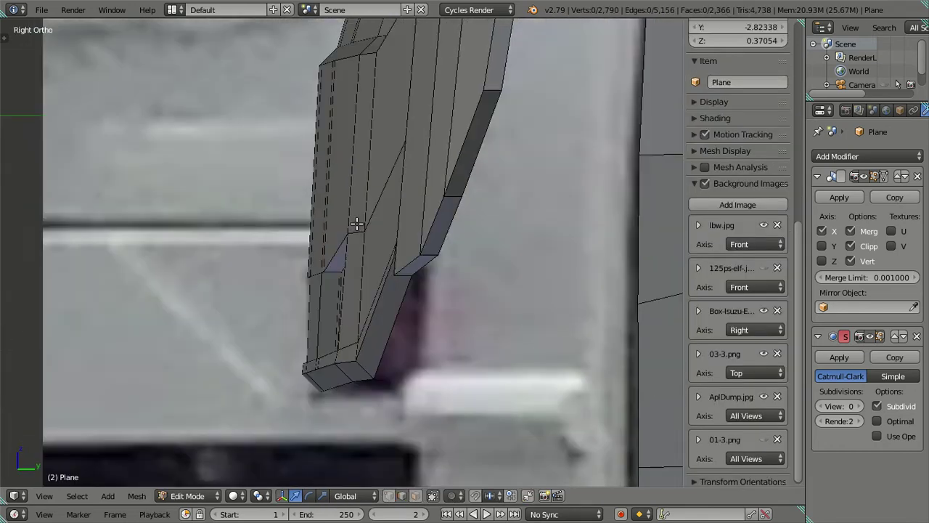
scroll(up, 3)
right_click(356, 347)
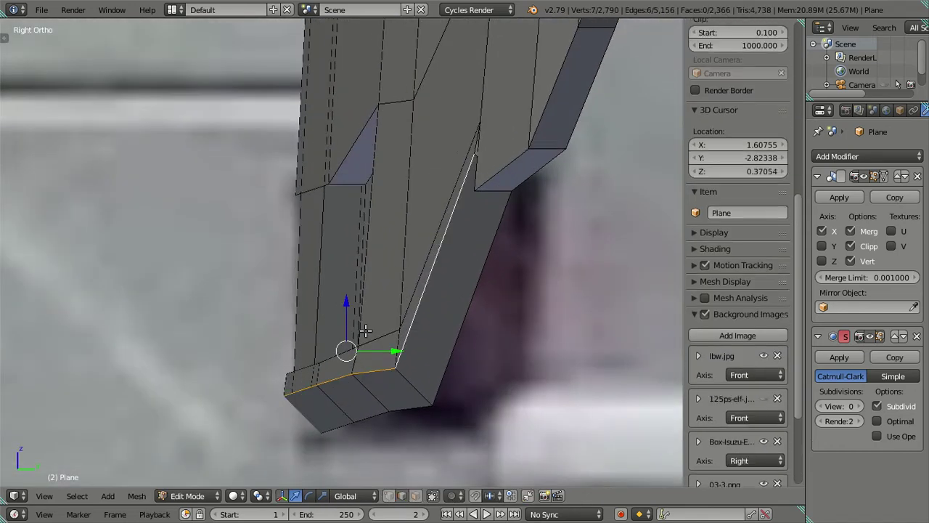
scroll(up, 3)
key(z)
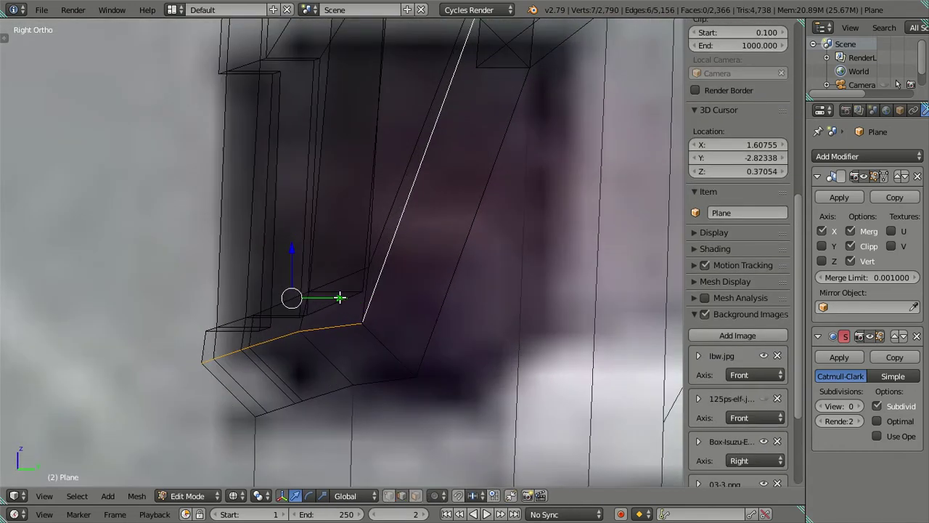
scroll(up, 3)
scroll(up, 3)
drag(312, 326, 380, 255)
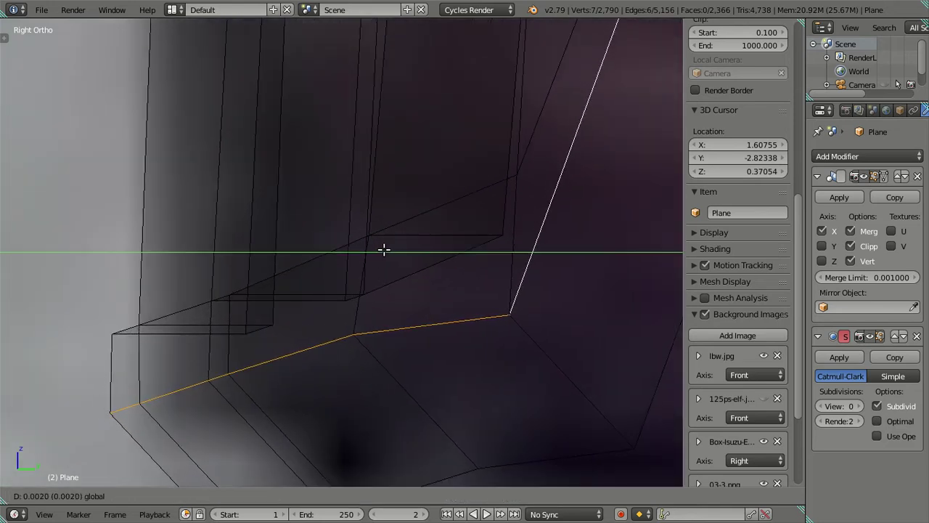
click(373, 252)
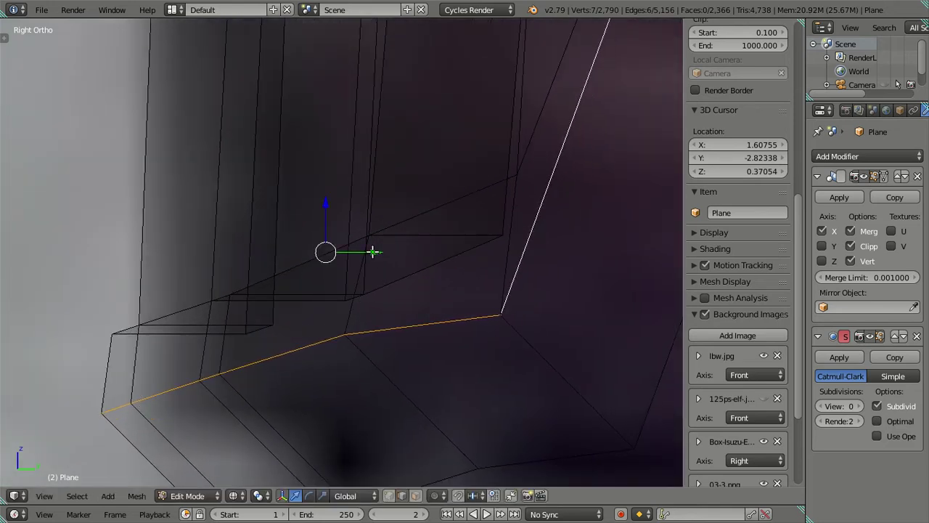
drag(376, 253, 385, 255)
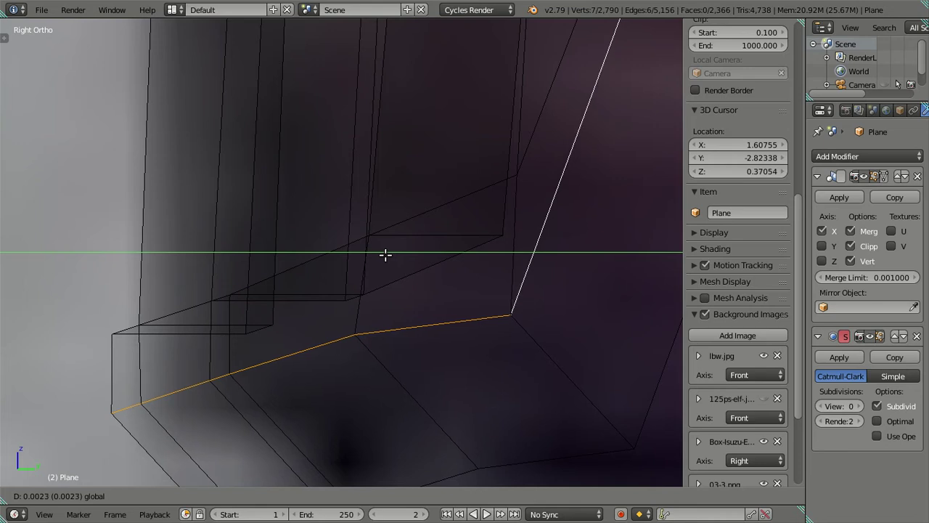
click(385, 255)
Clear the selection and review the smoothed cab with its recessed grooves in Object Mode
scroll(down, 3)
key(a)
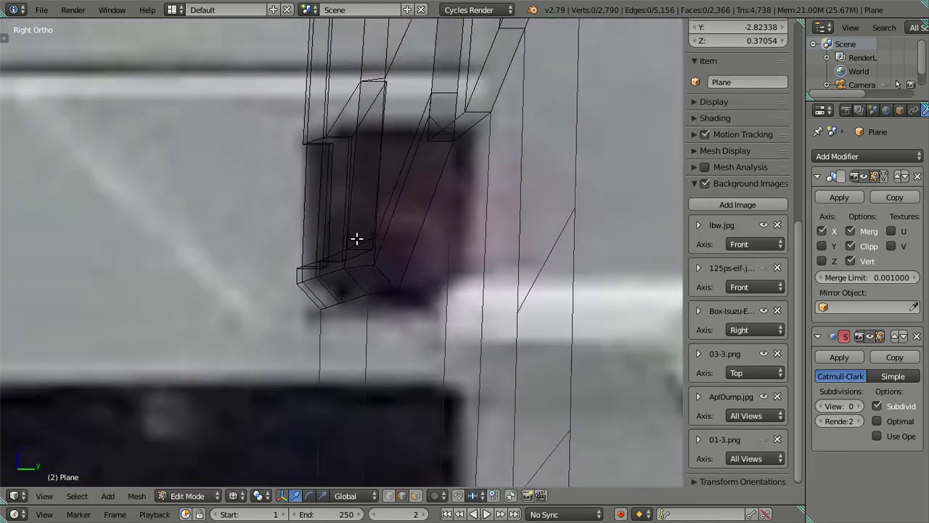
scroll(up, 3)
scroll(up, 3)
scroll(up, 3)
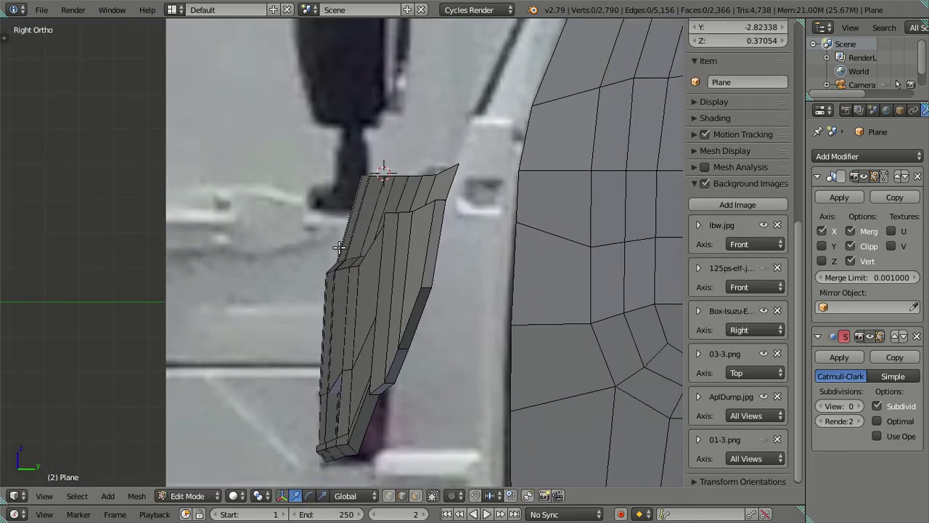
scroll(up, 3)
scroll(up, 3)
scroll(down, 3)
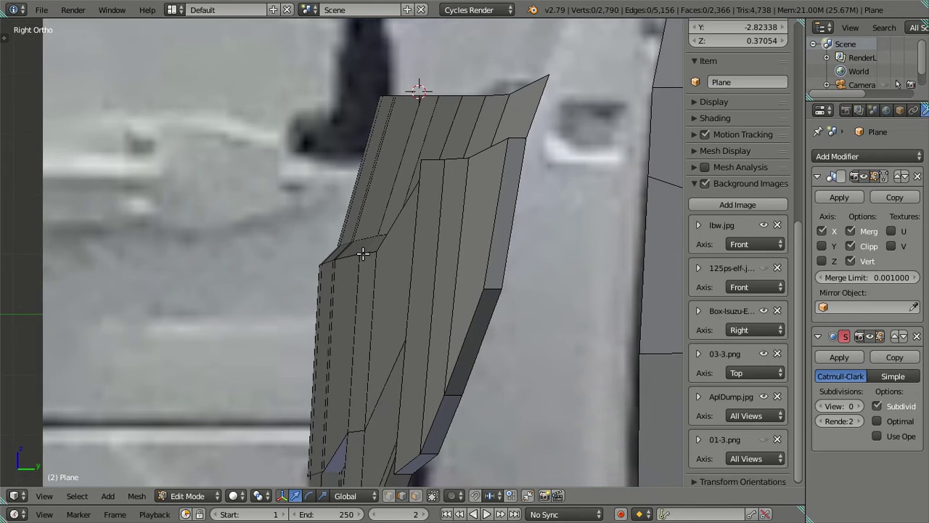
scroll(down, 3)
scroll(up, 3)
scroll(down, 3)
key(Tab)
scroll(up, 3)
drag(337, 320, 479, 310)
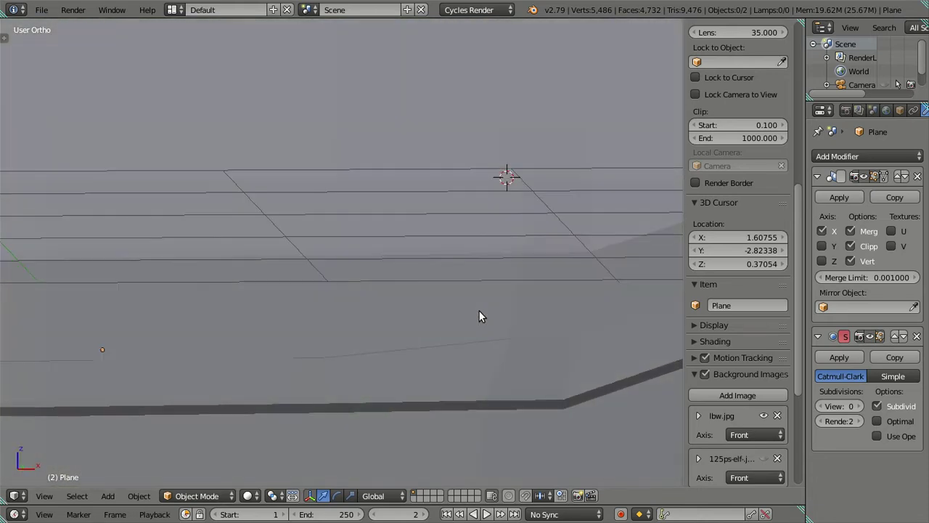
Slide the vent recess's slanted edge sideways onto the front reference image
key(KP_1)
scroll(down, 3)
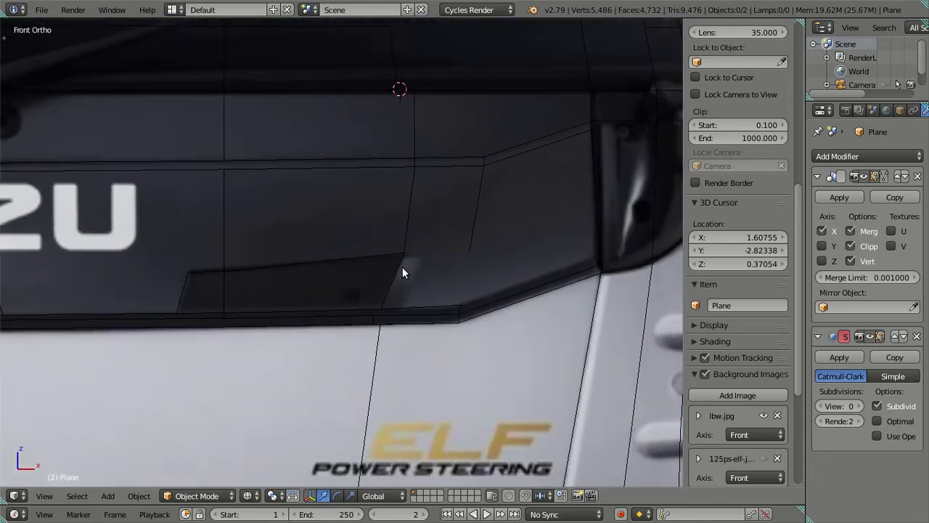
key(Tab)
drag(434, 300, 460, 314)
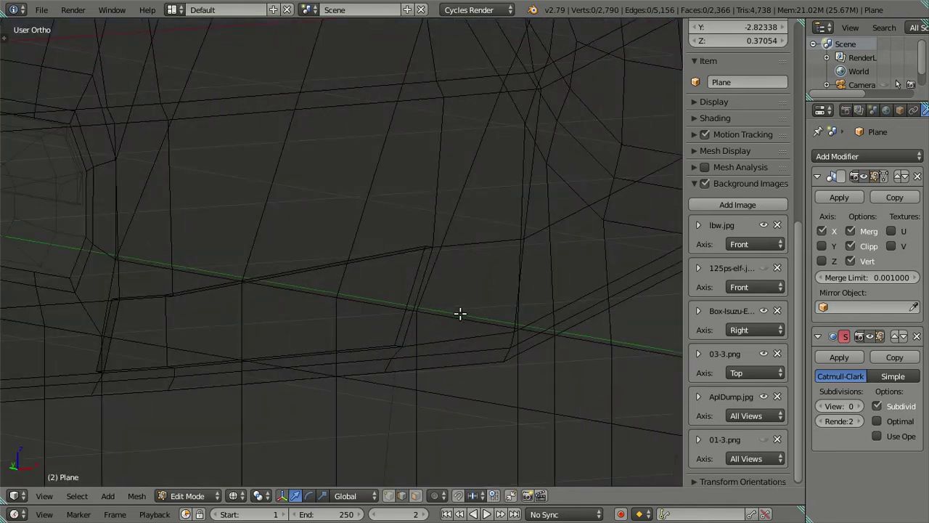
right_click(421, 291)
drag(420, 291, 438, 288)
scroll(up, 3)
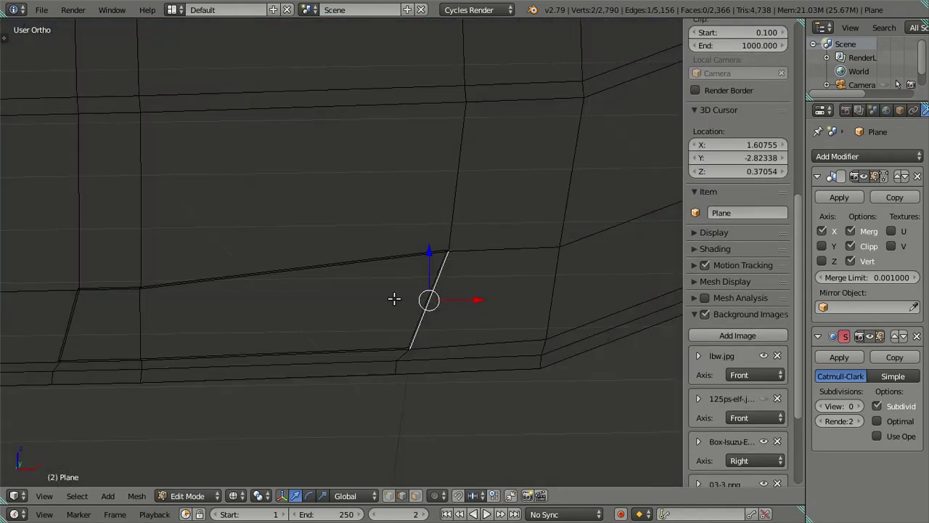
key(KP_1)
drag(476, 303, 515, 305)
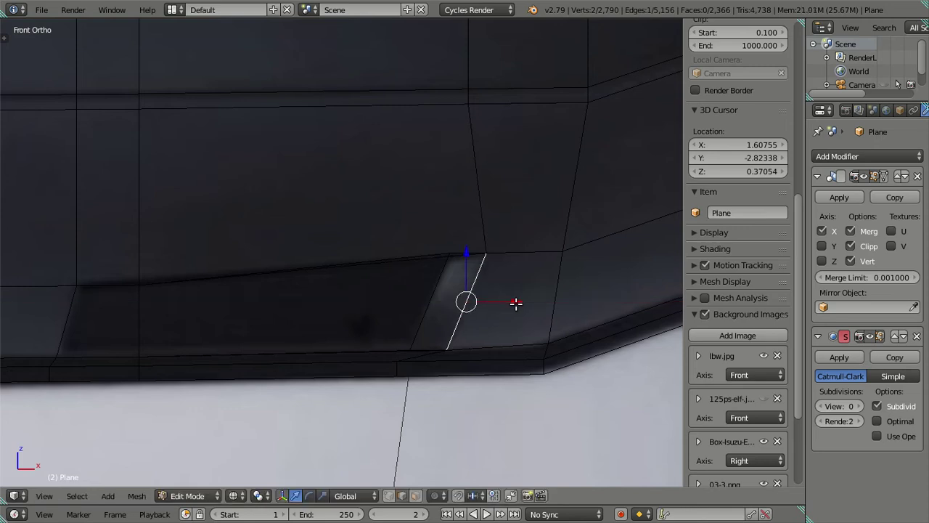
drag(514, 305, 492, 303)
drag(477, 269, 455, 268)
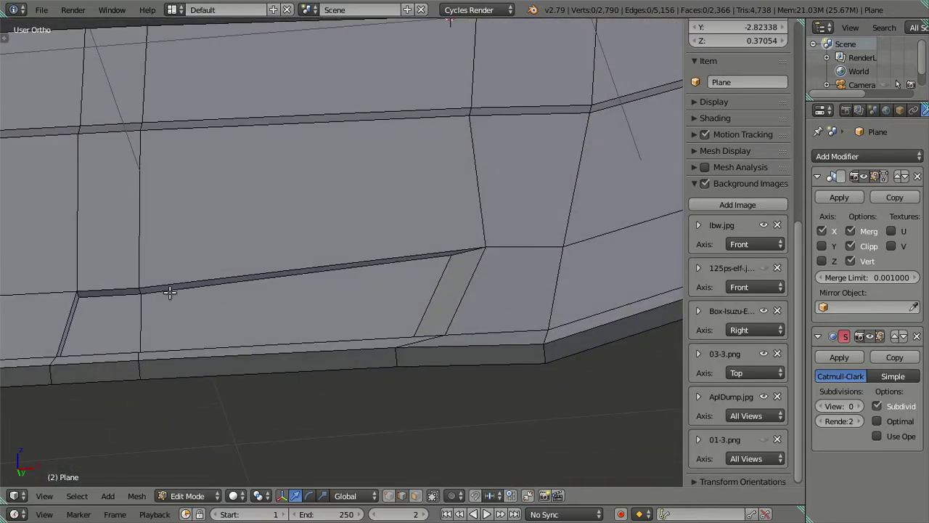
Move the recess's top edges vertically, then adjust the left top edge's height
right_click(135, 293)
right_click(193, 296)
drag(250, 320, 252, 352)
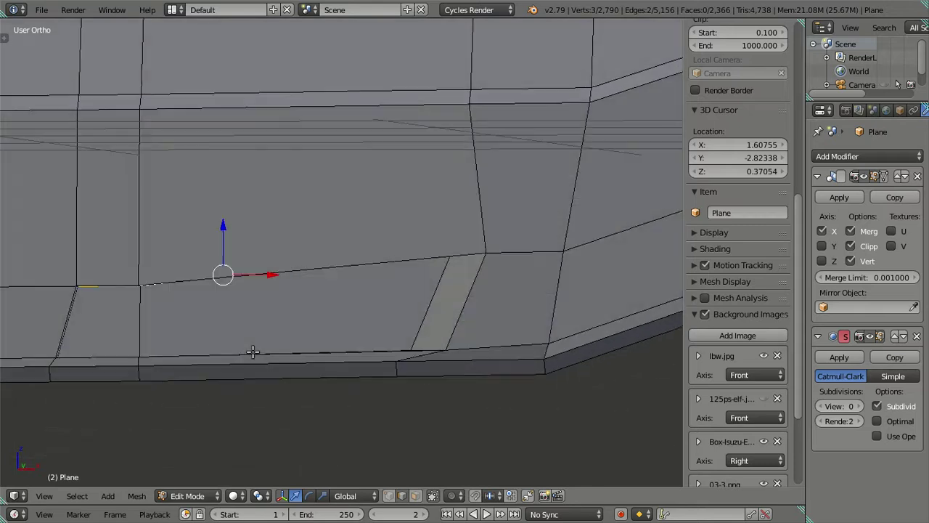
key(KP_1)
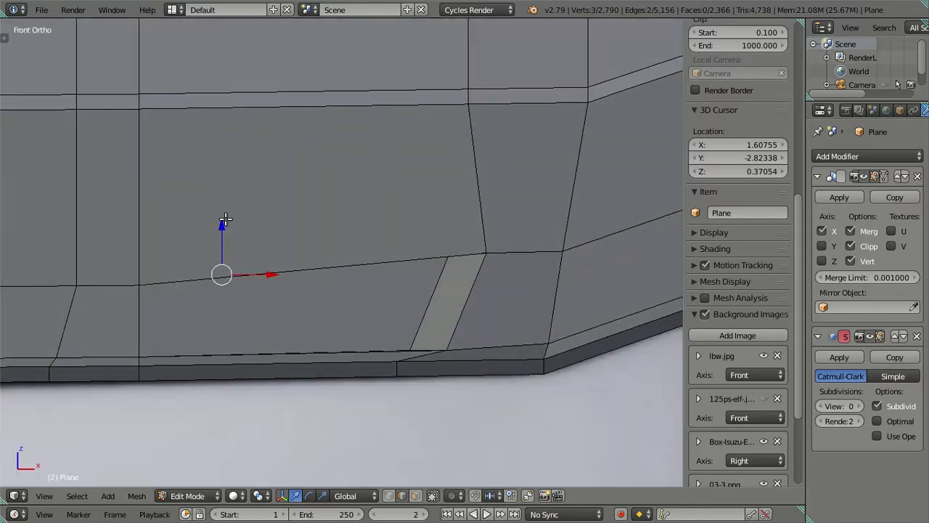
key(g)
key(z)
click(230, 228)
right_click(118, 270)
key(g)
key(z)
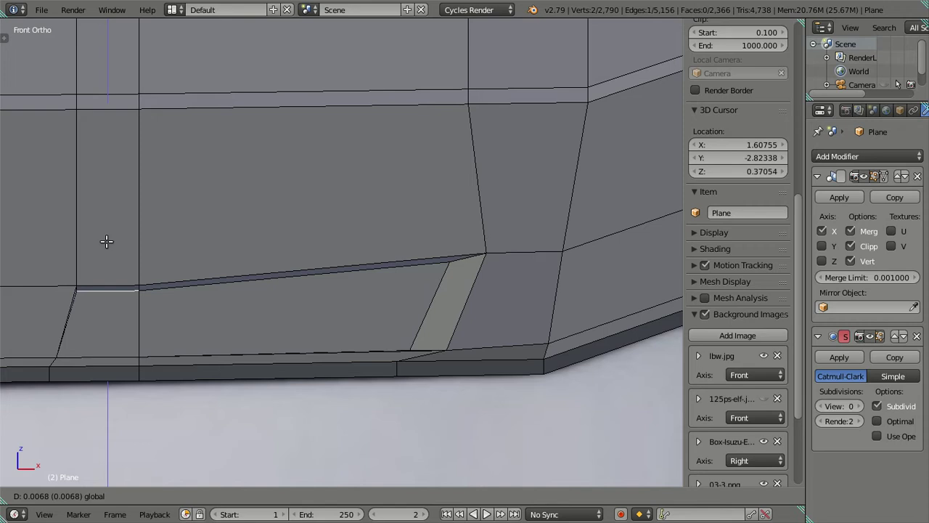
click(106, 241)
Try moving the recess's bottom edges vertically, cancel, and select the short bottom-left edge
drag(244, 288, 234, 317)
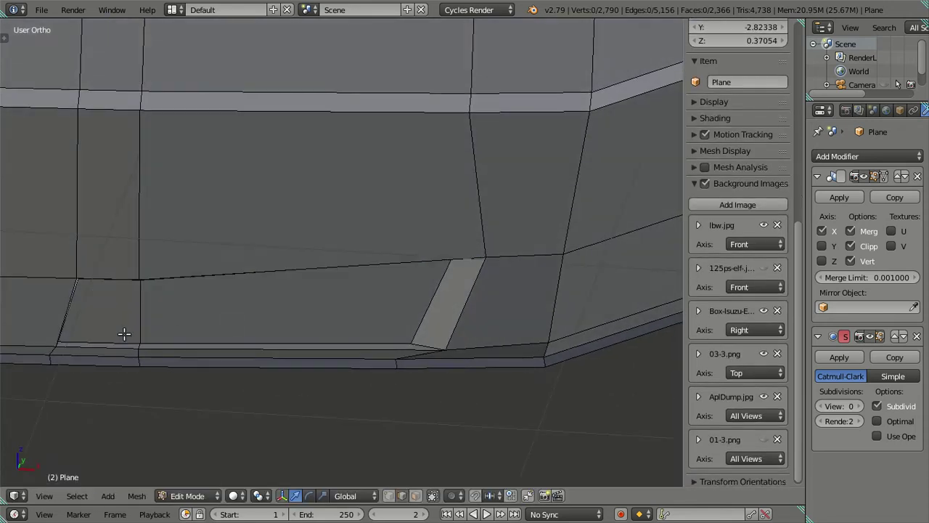
right_click(138, 339)
right_click(190, 344)
key(KP_1)
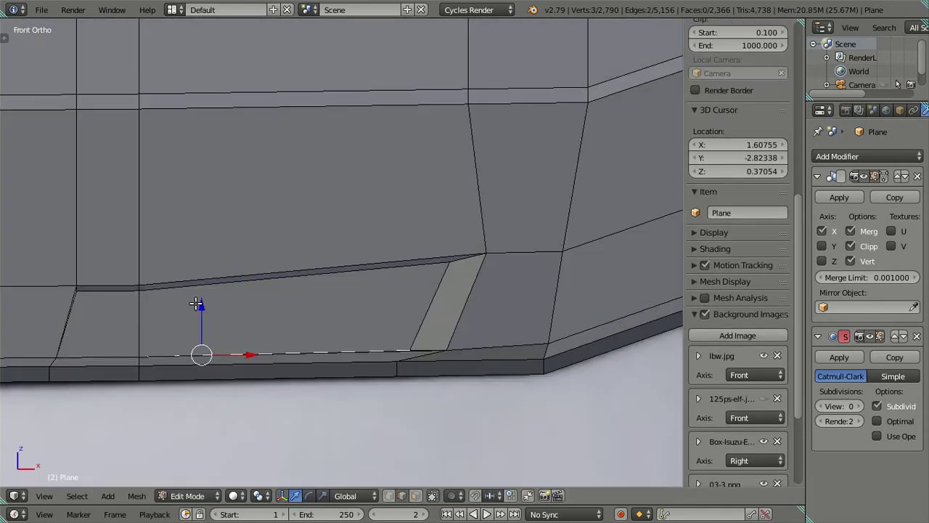
key(g)
key(z)
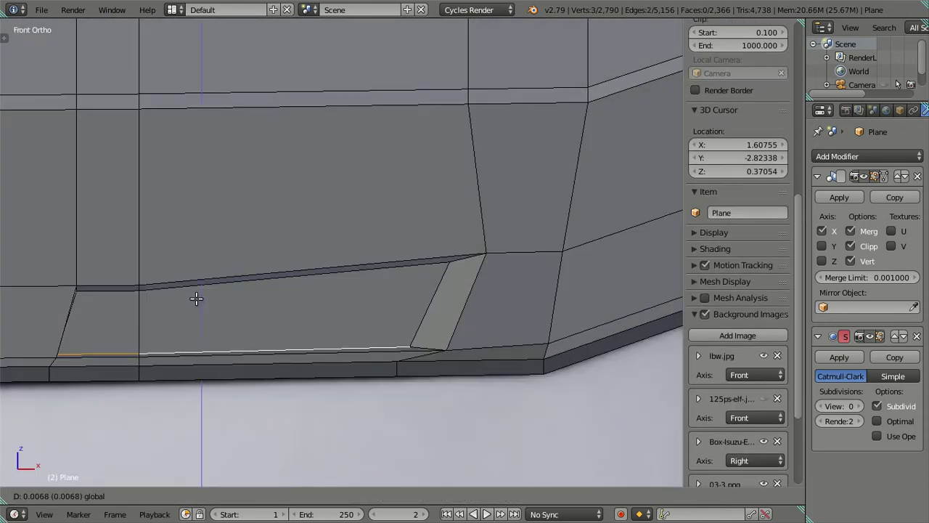
key(Escape)
right_click(98, 326)
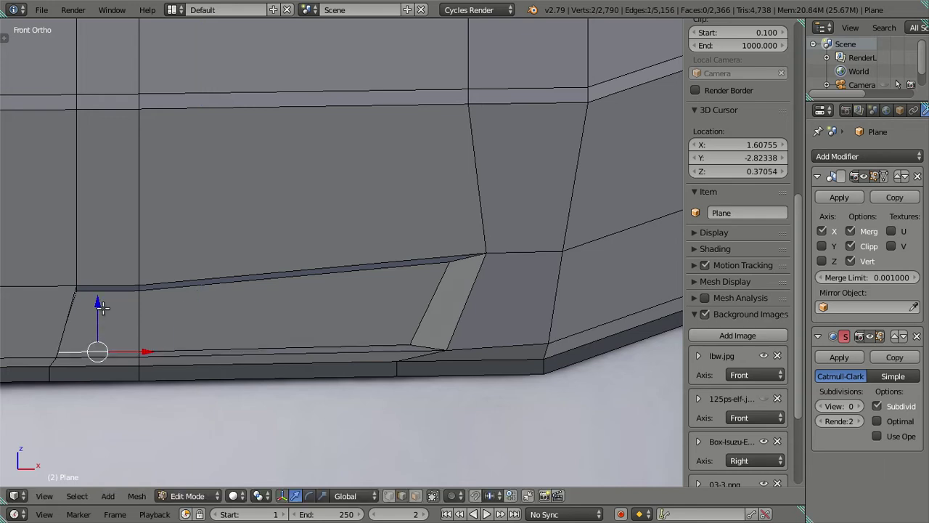
drag(98, 319, 77, 326)
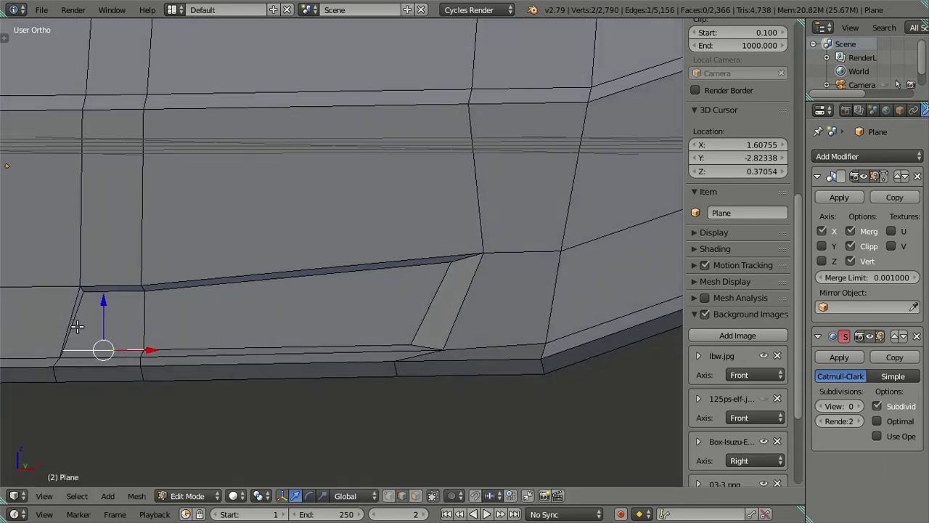
key(KP_1)
In wireframe, tilt the vent's slanted side edge and shift it slightly right to match the reference
key(z)
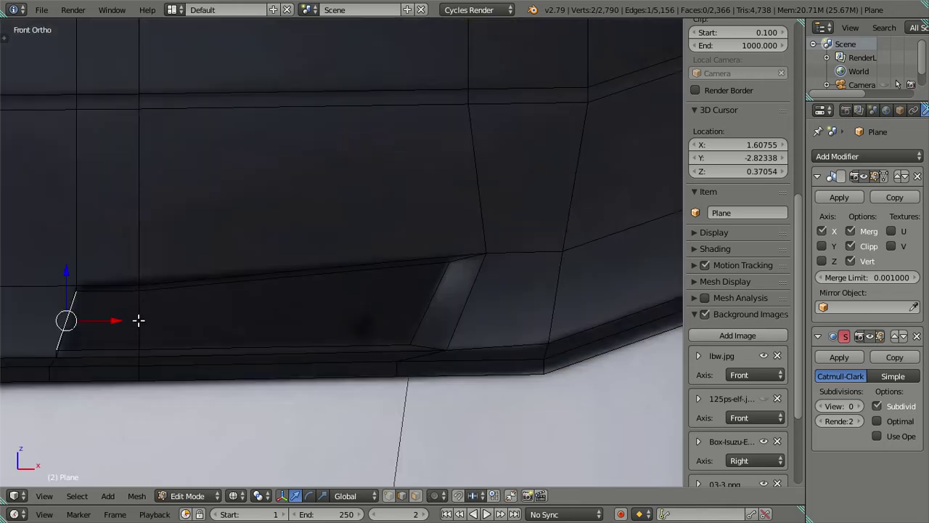
scroll(up, 3)
drag(139, 319, 390, 251)
scroll(up, 3)
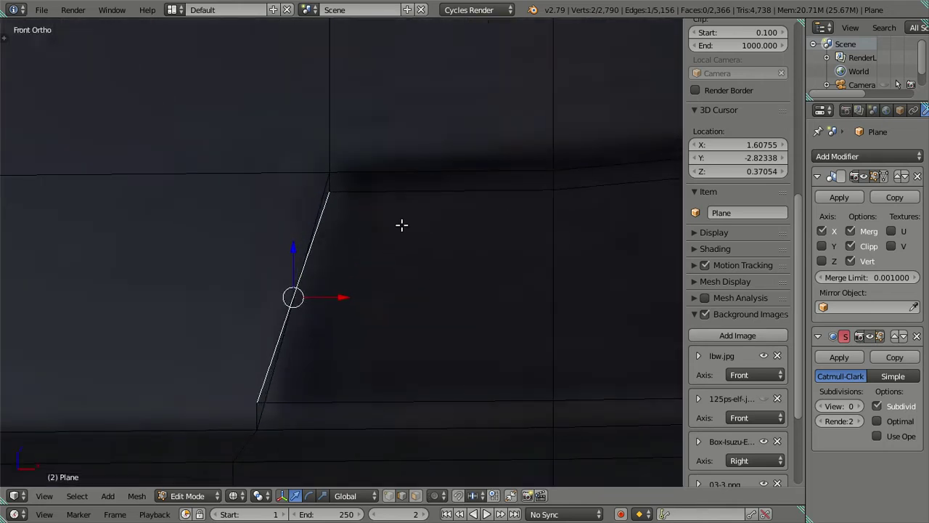
key(r)
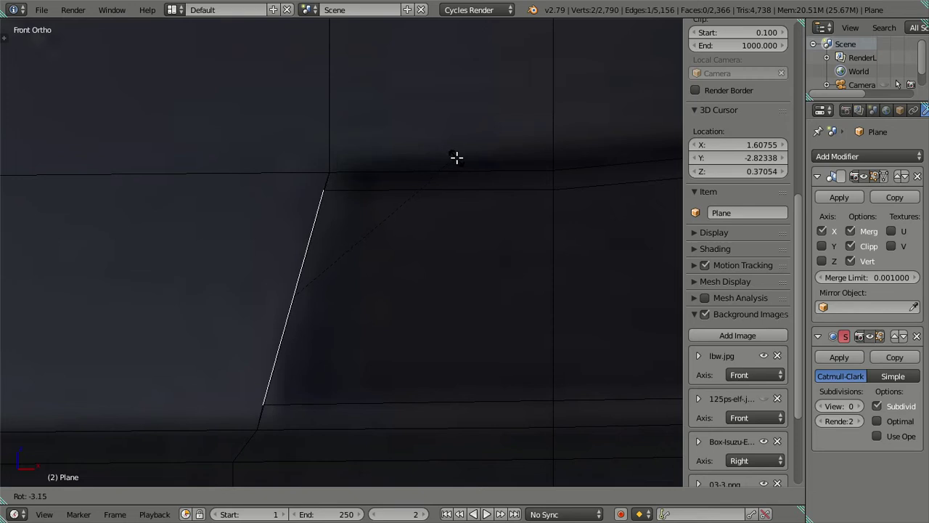
click(459, 154)
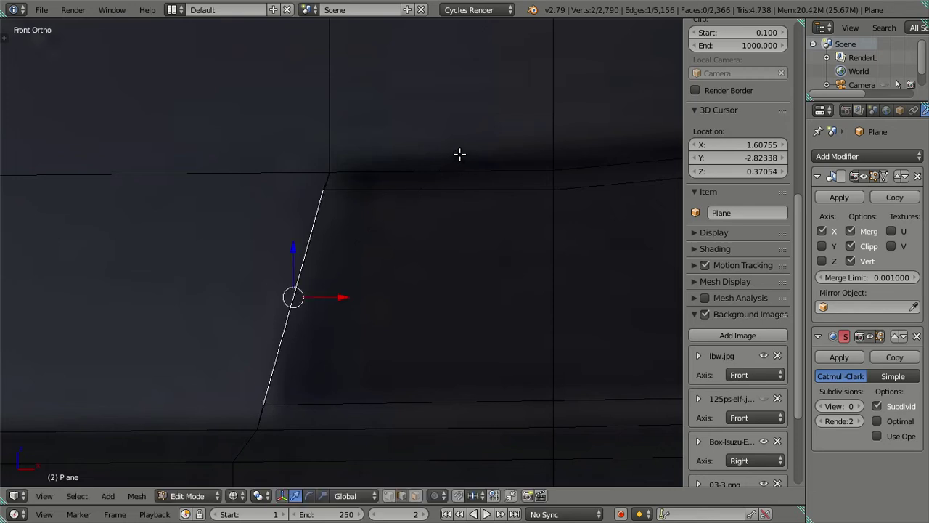
drag(339, 296, 352, 298)
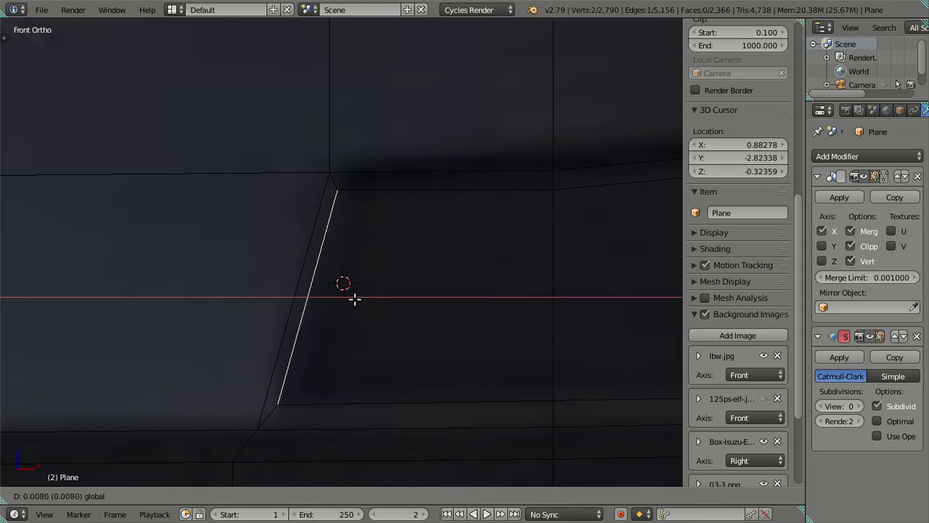
drag(355, 299, 356, 300)
Deselect all and pan along the cab's lower edge, checking the mesh against the reference
key(a)
scroll(down, 3)
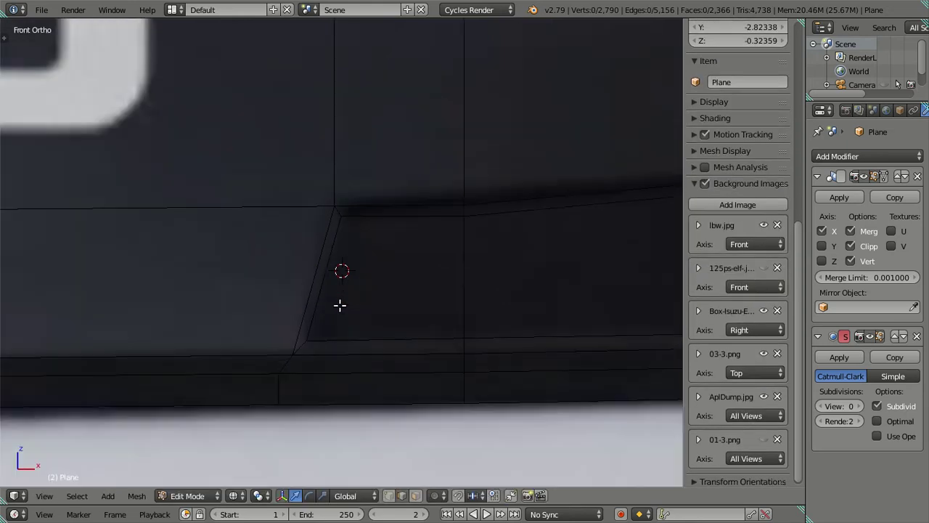
scroll(down, 3)
scroll(down, 3)
drag(322, 291, 559, 315)
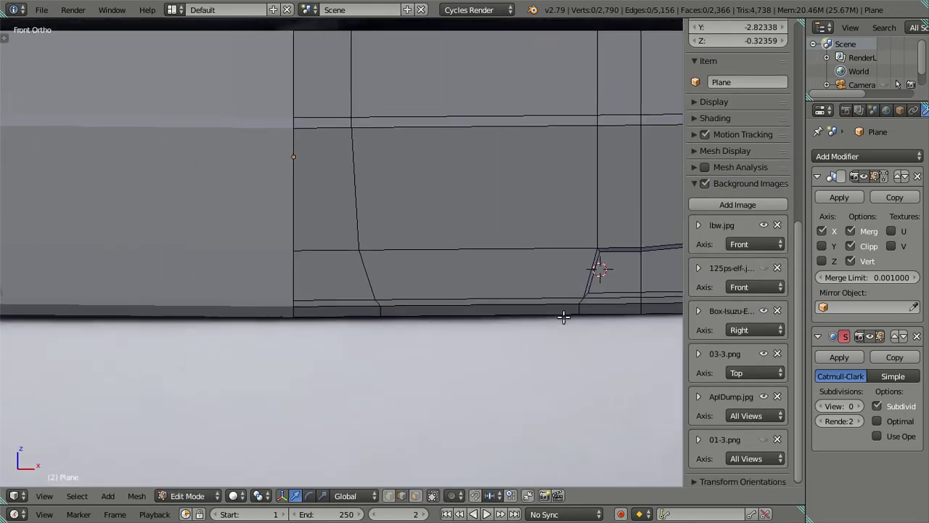
scroll(up, 3)
scroll(down, 3)
key(z)
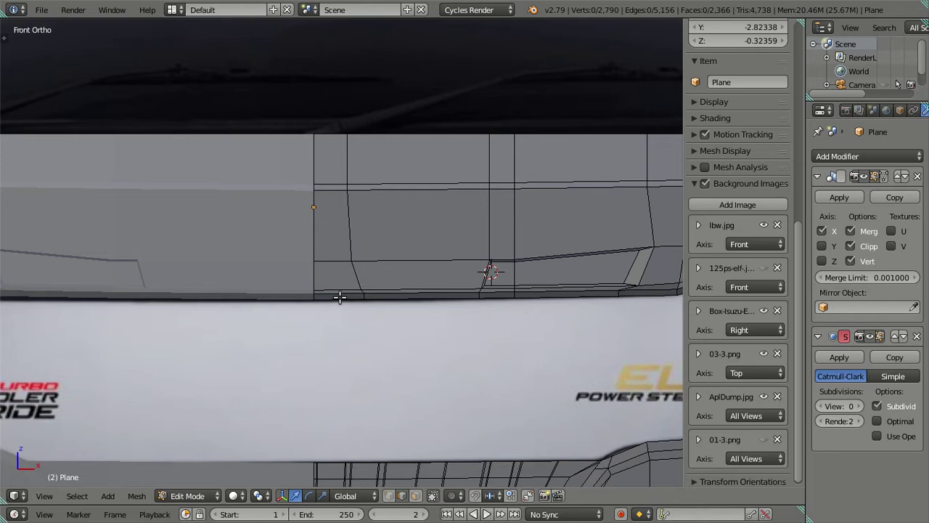
scroll(up, 3)
scroll(up, 3)
key(z)
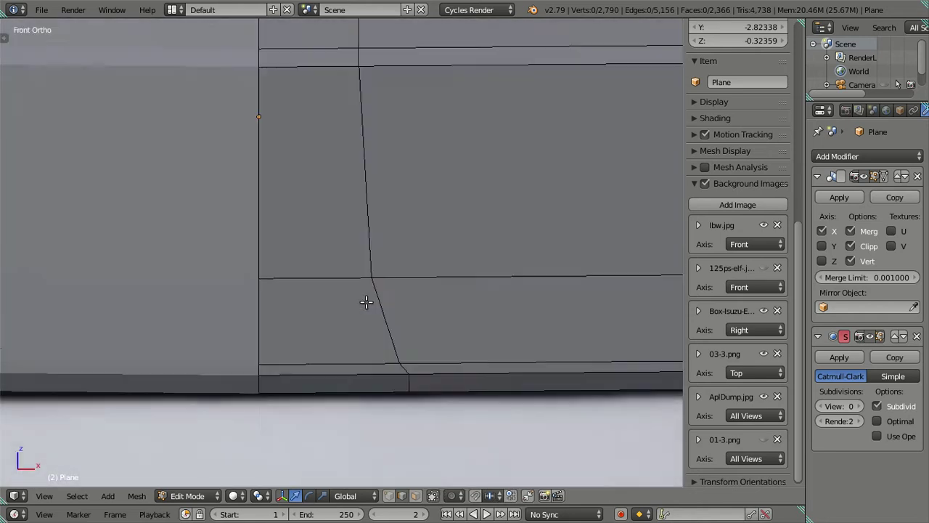
Select the neighbouring recess outline edges and scale them down to 0.9439 in front view
drag(366, 303, 391, 273)
right_click(327, 273)
drag(327, 273, 344, 364)
right_click(339, 359)
key(KP_1)
scroll(up, 3)
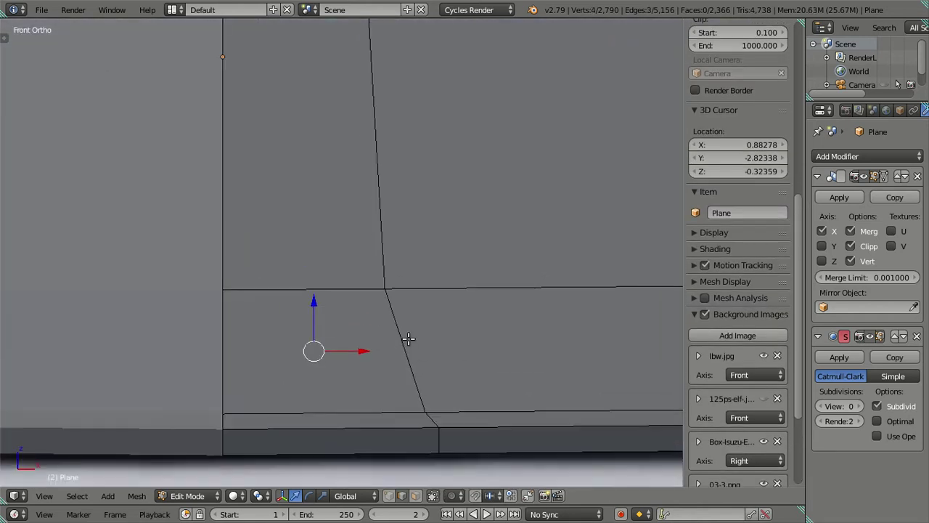
key(s)
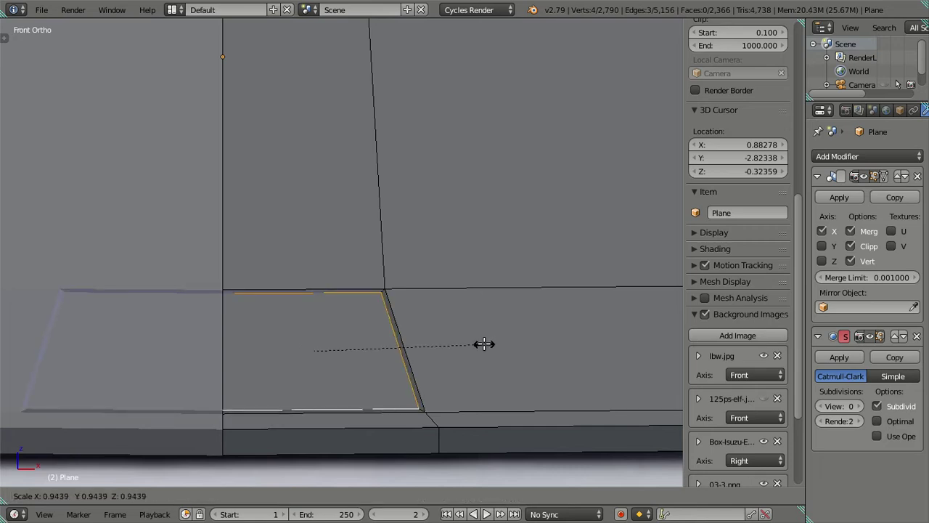
click(480, 344)
Deselect all and return to Object Mode to view the smoothed cab with 4,732 faces
key(a)
drag(479, 342, 370, 291)
key(Tab)
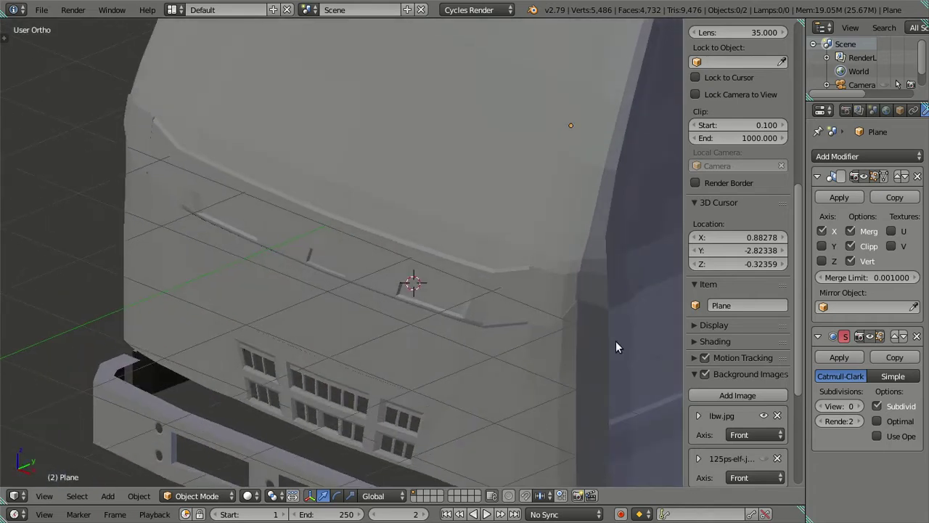
Re-enter Edit Mode in front view and zoom to the area under the ISUZU lettering
drag(616, 341, 468, 362)
key(KP_1)
scroll(up, 3)
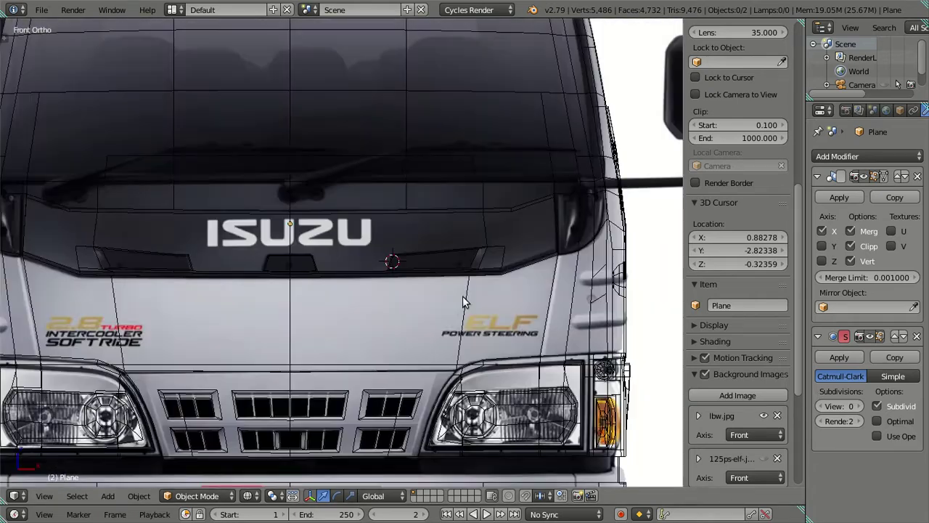
scroll(up, 3)
key(Tab)
drag(453, 267, 341, 294)
scroll(up, 3)
drag(498, 368, 522, 326)
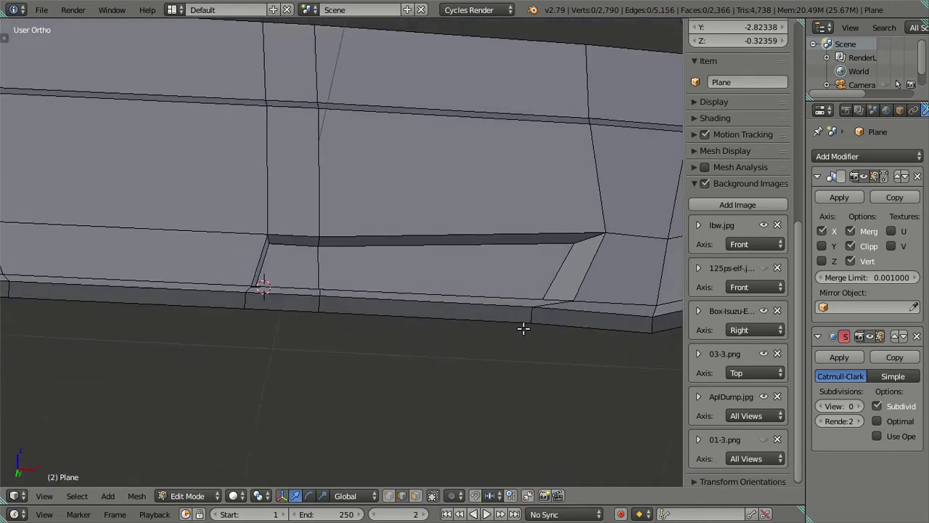
scroll(up, 3)
Multi-loop-cut the lower strip, delete its faces, and dissolve the hole boundary's extra vertices
key(ctrl+r)
scroll(up, 3)
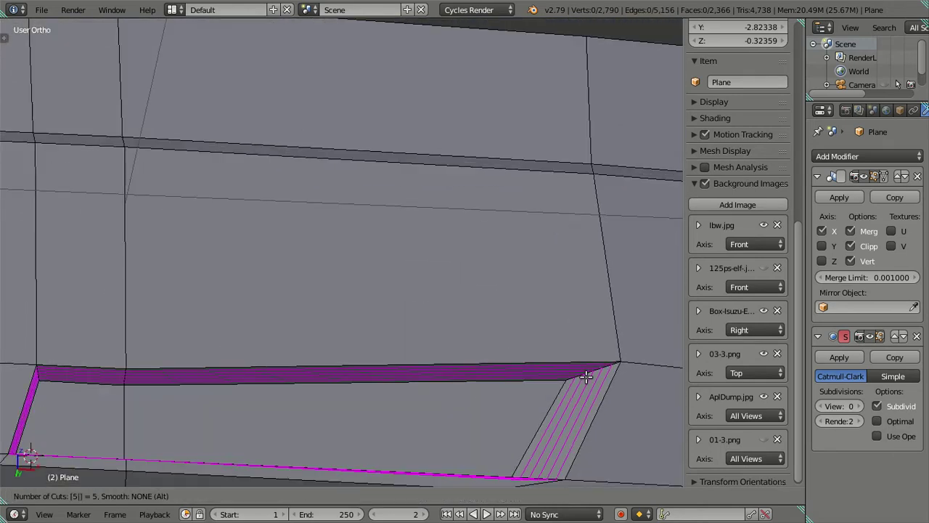
click(582, 383)
key(x)
click(592, 387)
scroll(down, 3)
right_click(458, 383)
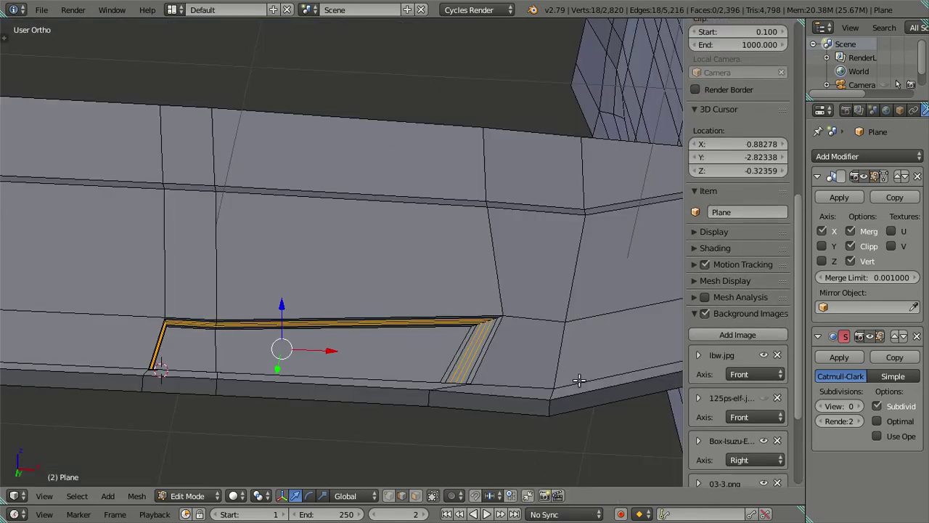
key(x)
click(585, 407)
Loop-cut the notched face, then dissolve all new loops except the leftmost one
drag(256, 369, 598, 353)
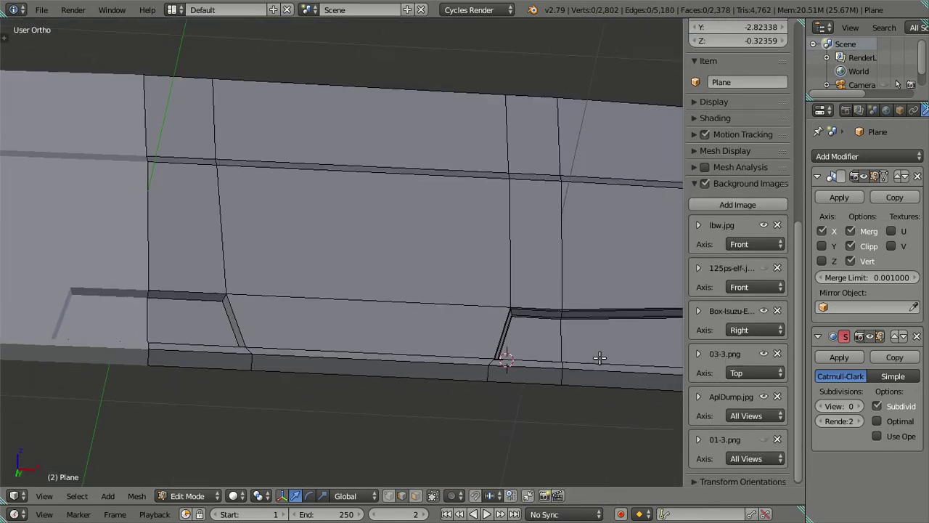
drag(283, 344, 278, 344)
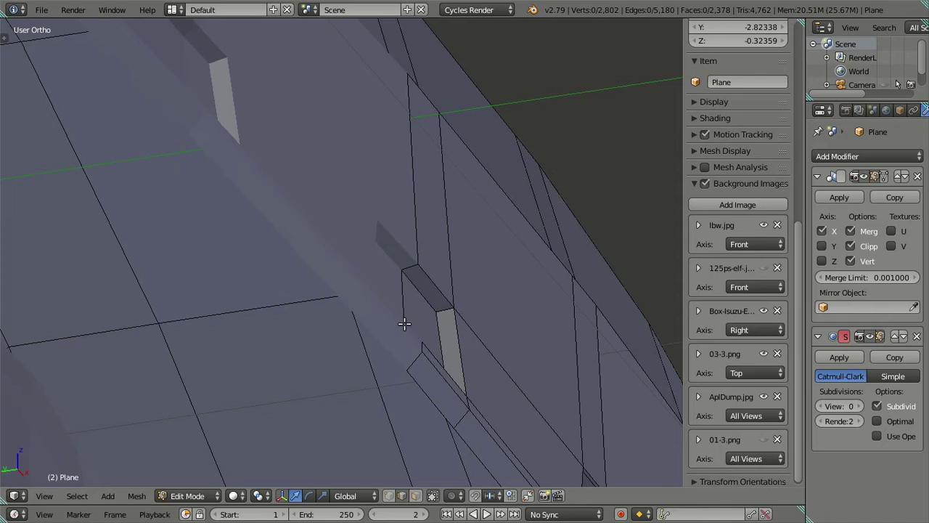
scroll(up, 3)
key(ctrl+r)
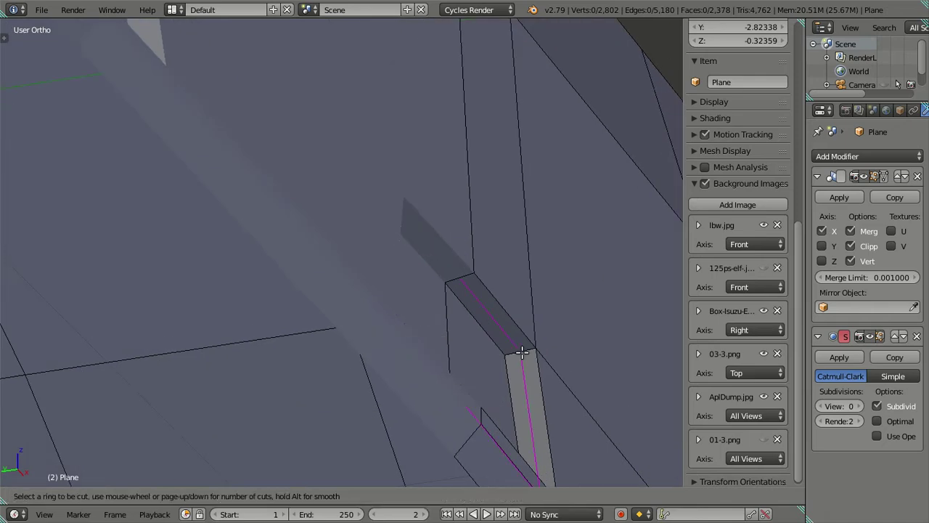
scroll(up, 3)
click(514, 367)
right_click(514, 367)
right_click(511, 366)
key(x)
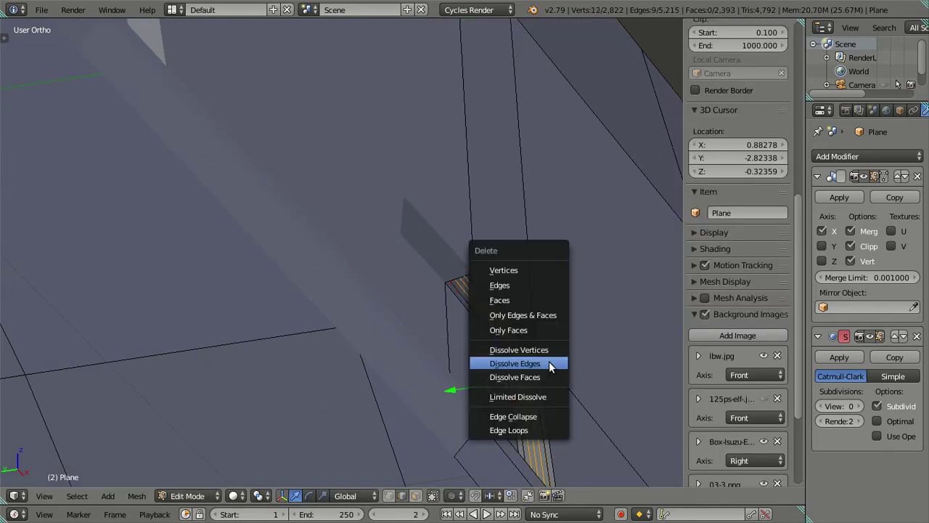
click(549, 361)
scroll(down, 3)
Orbit to inspect the result, then zoom in on the lower panel in straight-on front view
drag(508, 370, 372, 334)
scroll(up, 3)
key(KP_1)
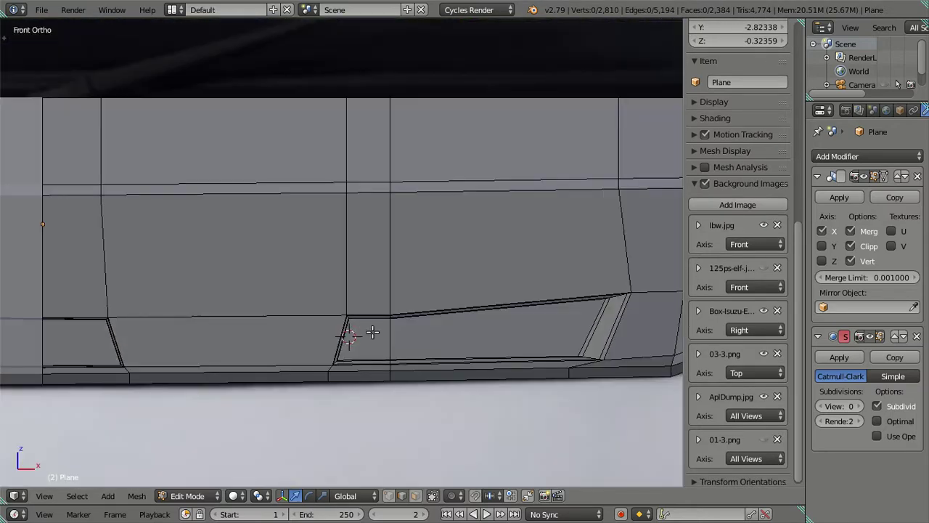
scroll(up, 3)
scroll(up, 3)
scroll(down, 3)
scroll(up, 3)
scroll(up, 3)
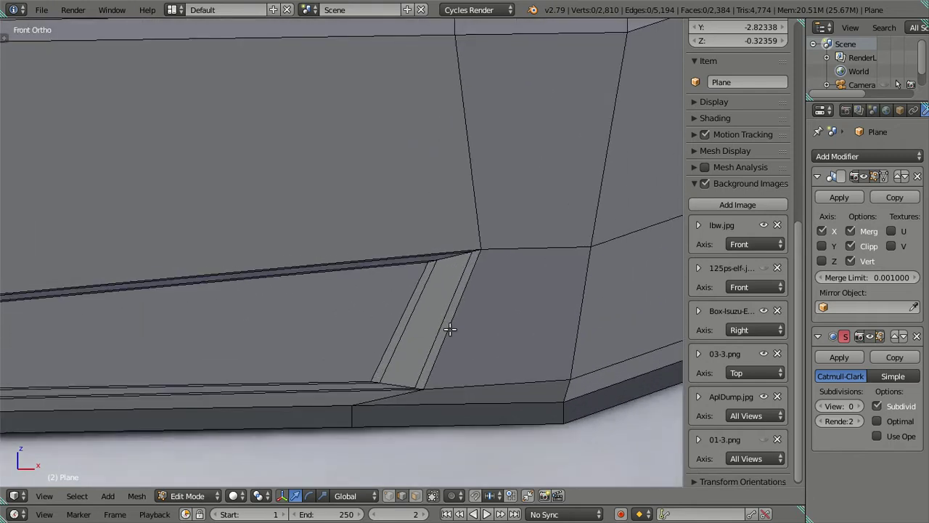
Cut edge loops across the lower panel, keep the top loop, and dissolve the rest
key(ctrl+r)
scroll(up, 3)
scroll(up, 3)
click(450, 329)
right_click(481, 279)
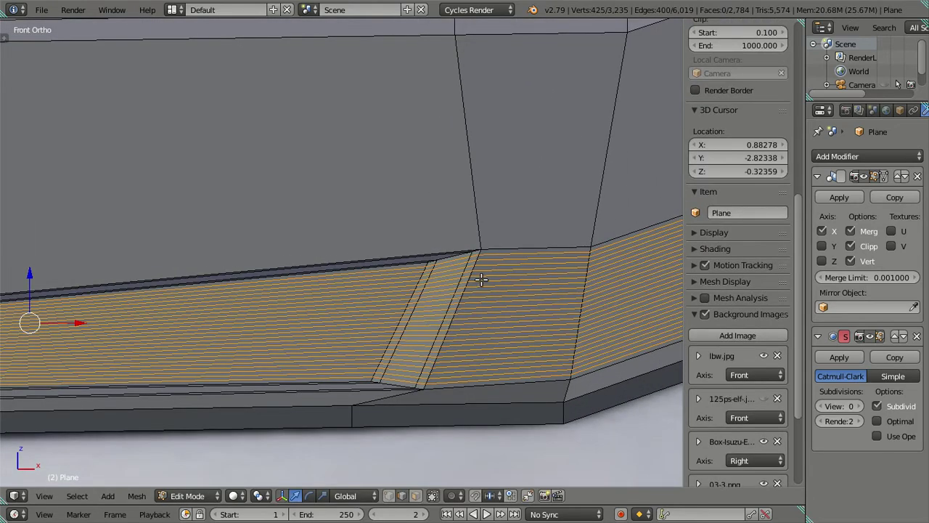
right_click(492, 253)
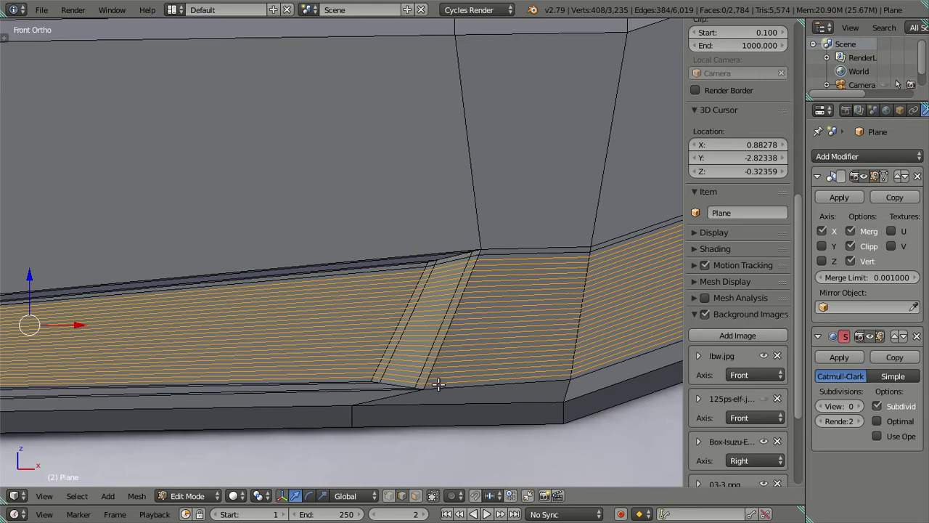
key(x)
click(436, 381)
Pan along the lower panel to inspect the vent's inner corner
drag(301, 387, 353, 363)
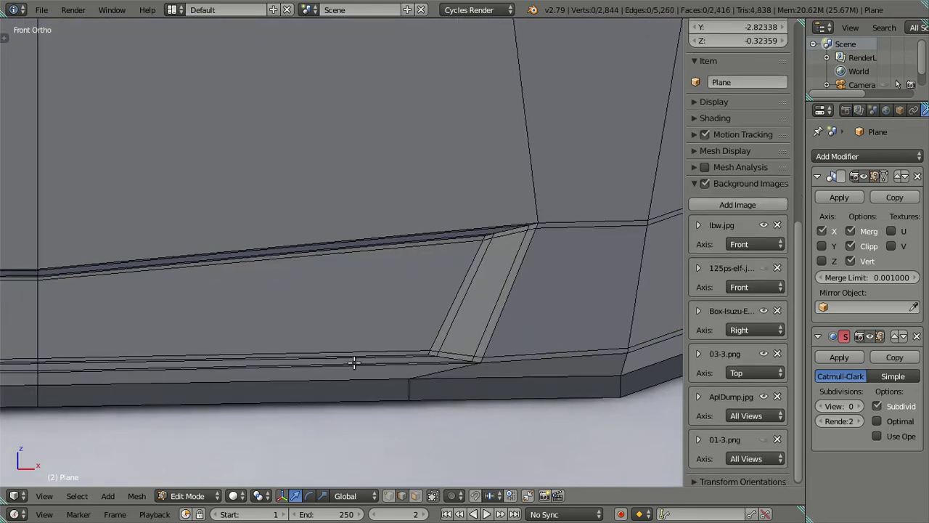
scroll(down, 3)
drag(250, 318, 423, 324)
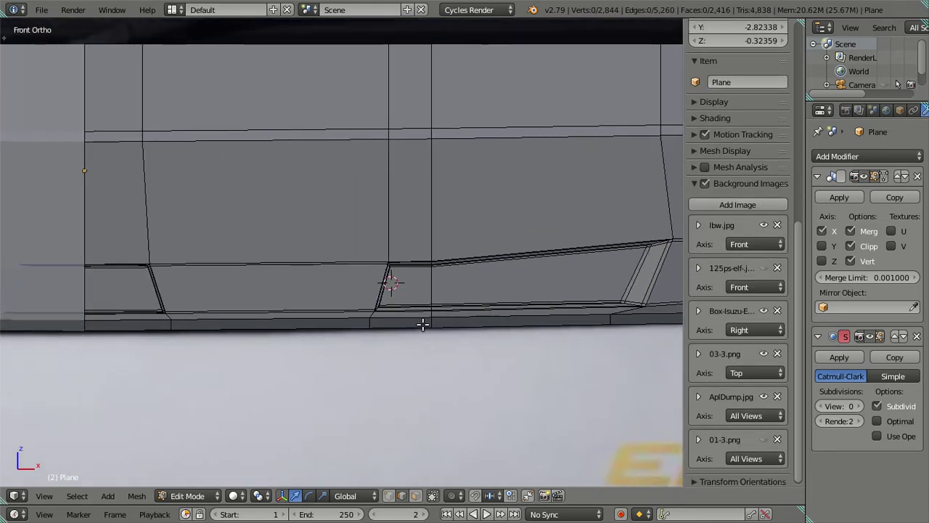
drag(510, 290, 489, 294)
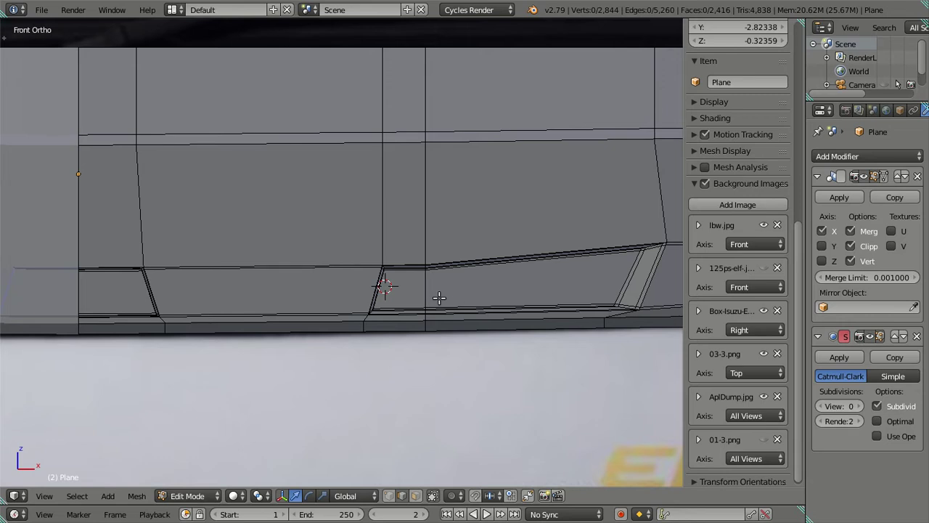
scroll(down, 3)
scroll(up, 3)
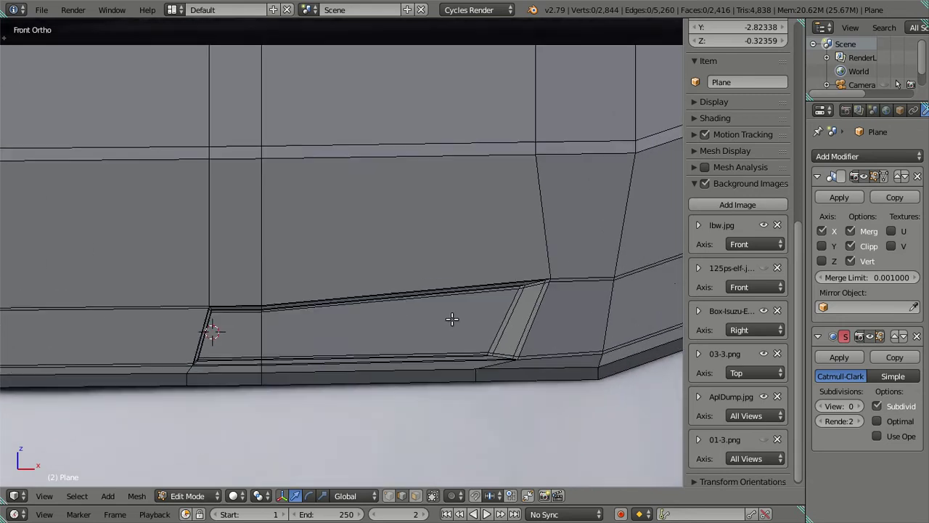
drag(469, 320, 357, 287)
scroll(up, 3)
scroll(up, 3)
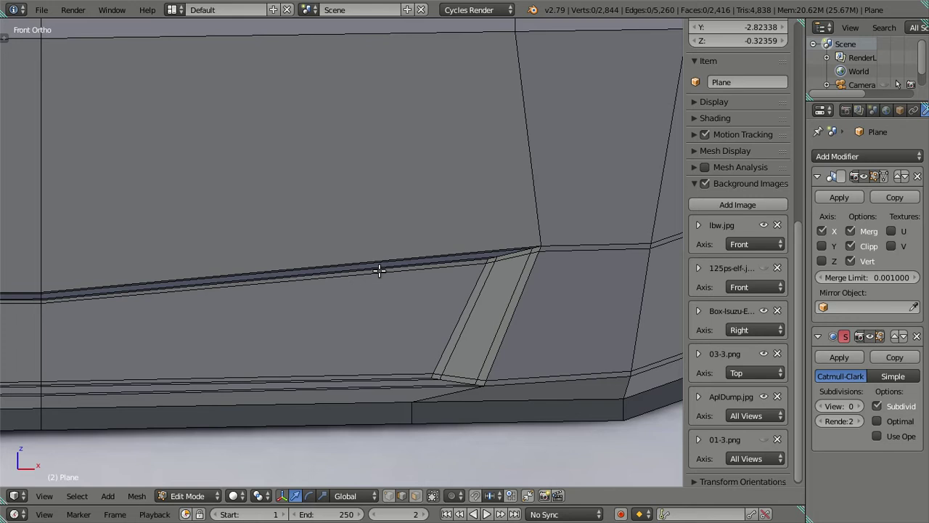
Add a centred vertical loop cut near the vent, then a multi-loop cut, dissolving the extras
key(ctrl+r)
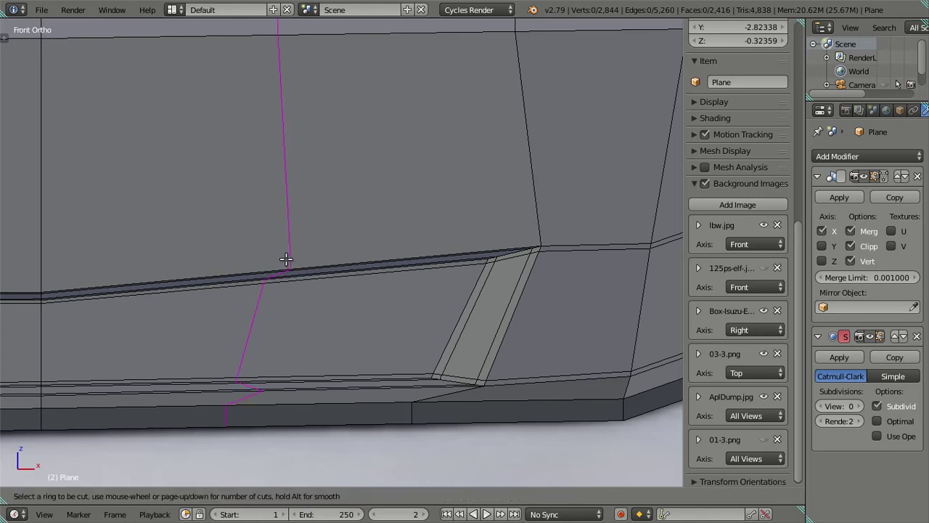
click(288, 263)
right_click(289, 264)
key(ctrl+r)
scroll(up, 3)
click(406, 247)
right_click(408, 247)
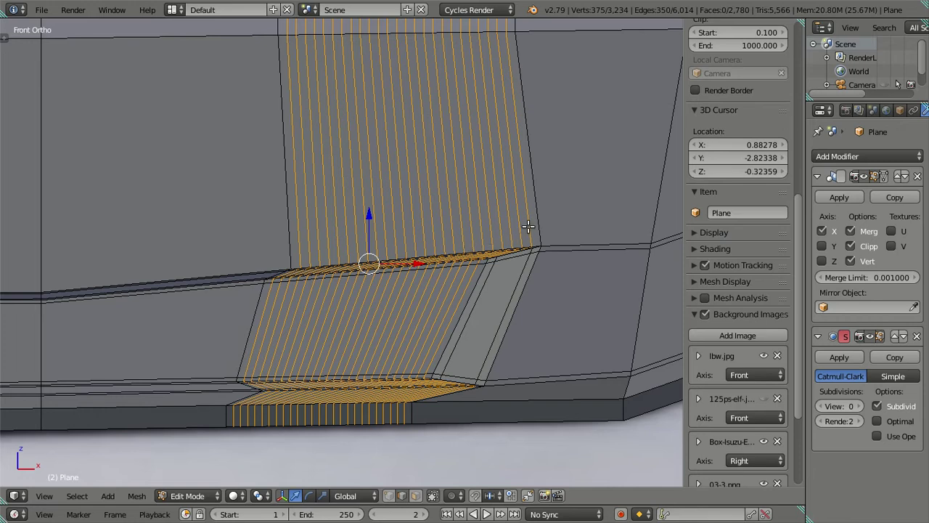
key(x)
click(567, 258)
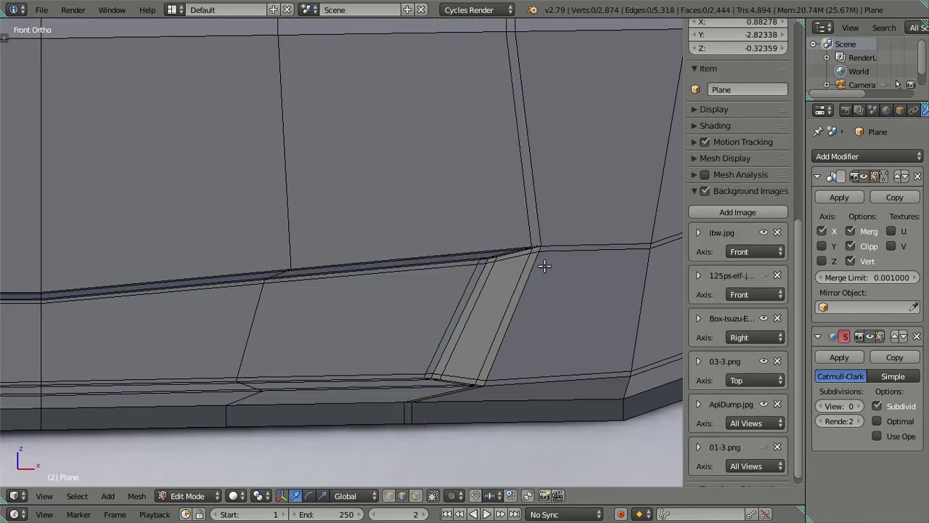
Dissolve the stray vertical edge loop on the lower panel
right_click(280, 209)
key(x)
click(381, 222)
scroll(down, 3)
scroll(up, 3)
scroll(up, 3)
Cut a centred vertical loop beside the vent corner and dissolve a second batch of cuts
key(ctrl+r)
click(259, 266)
right_click(259, 265)
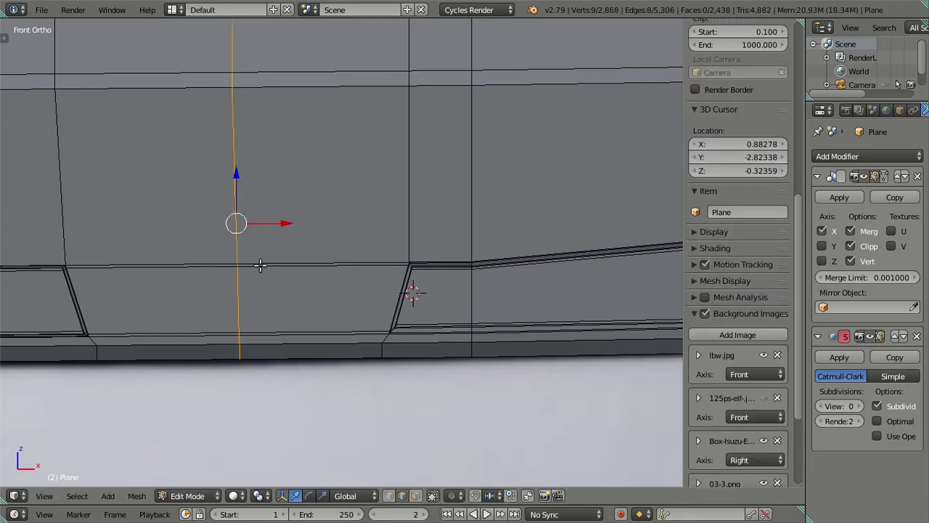
scroll(up, 3)
key(ctrl+r)
scroll(up, 3)
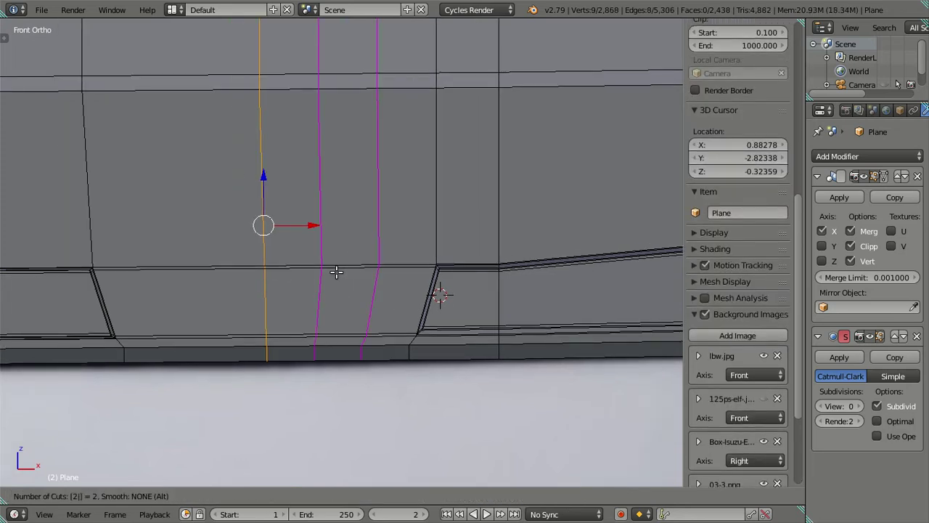
scroll(up, 3)
click(337, 269)
right_click(338, 269)
scroll(up, 3)
key(x)
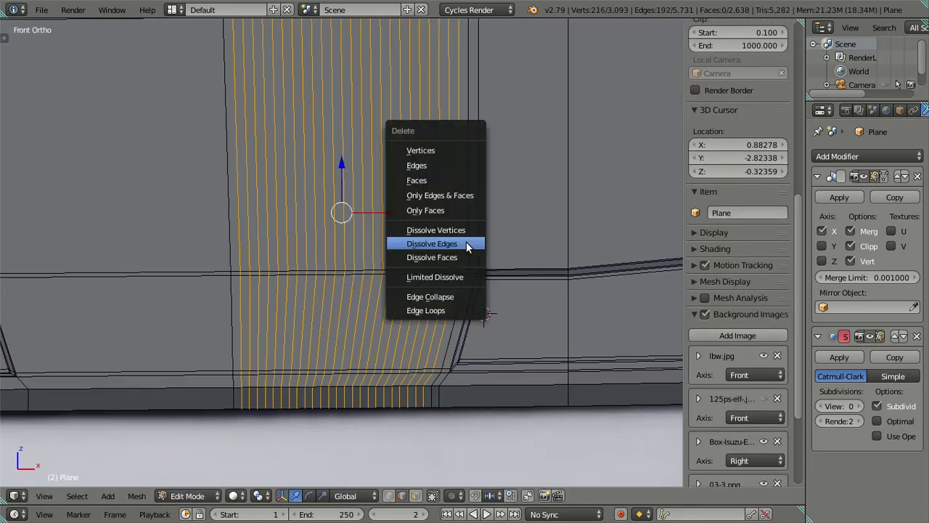
click(467, 245)
Add another set of vertical loop cuts across the panel and dissolve the unneeded ones
drag(212, 271, 288, 279)
key(ctrl+r)
click(286, 278)
right_click(208, 270)
key(x)
click(241, 263)
Dissolve the two leftover vertical edge loops beside the vent corner
right_click(434, 229)
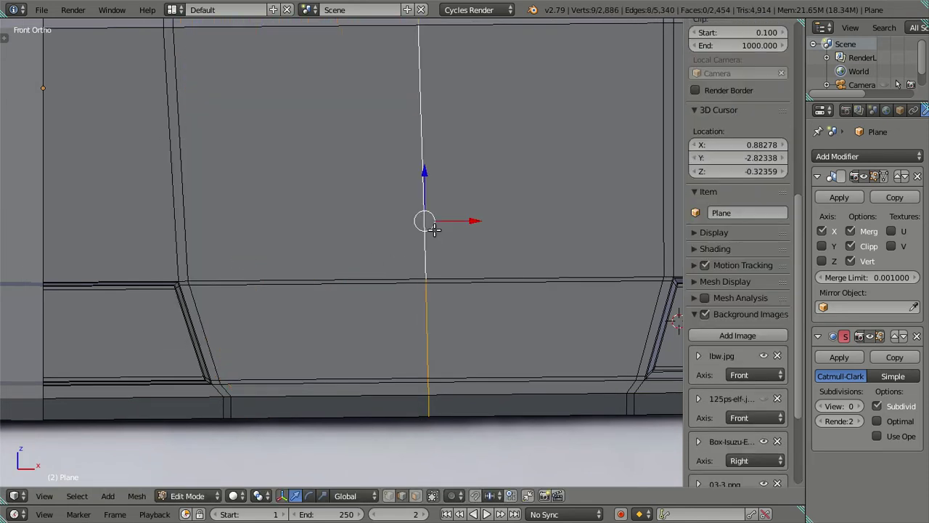
scroll(down, 3)
key(x)
click(440, 252)
scroll(up, 3)
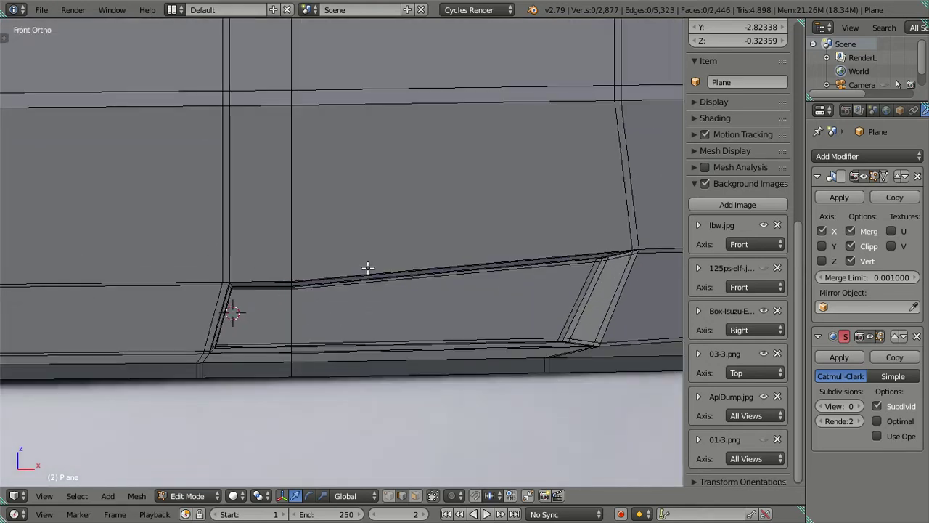
scroll(down, 3)
scroll(up, 3)
right_click(199, 249)
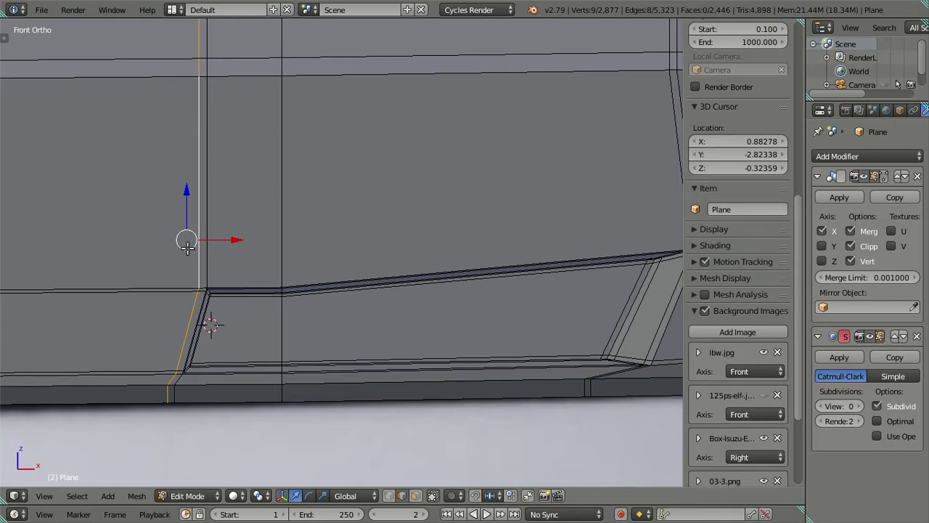
drag(116, 269, 559, 286)
key(x)
click(323, 254)
Loop-cut near the left vent corner and dissolve the surplus cuts
key(ctrl+r)
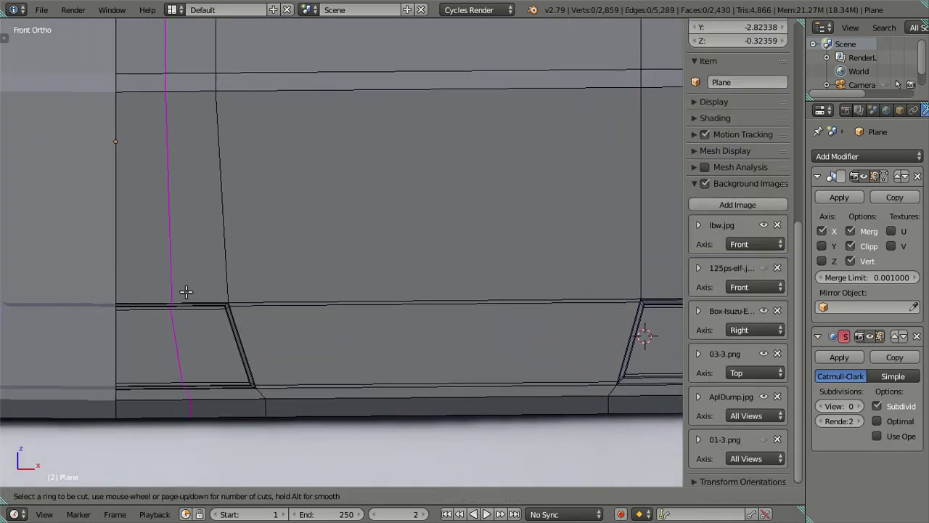
scroll(up, 3)
click(203, 284)
right_click(207, 281)
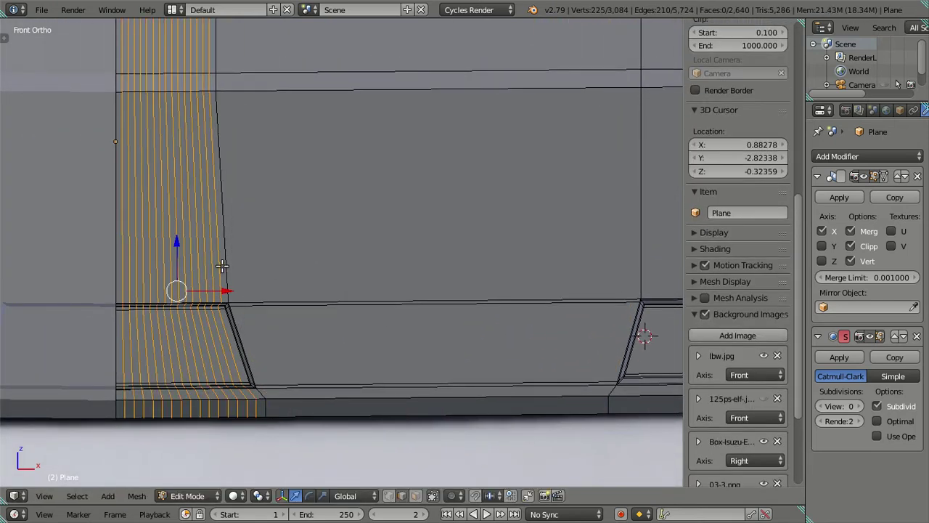
key(x)
click(288, 266)
Try six loop cuts through the vent corner, then undo them
drag(455, 309, 271, 307)
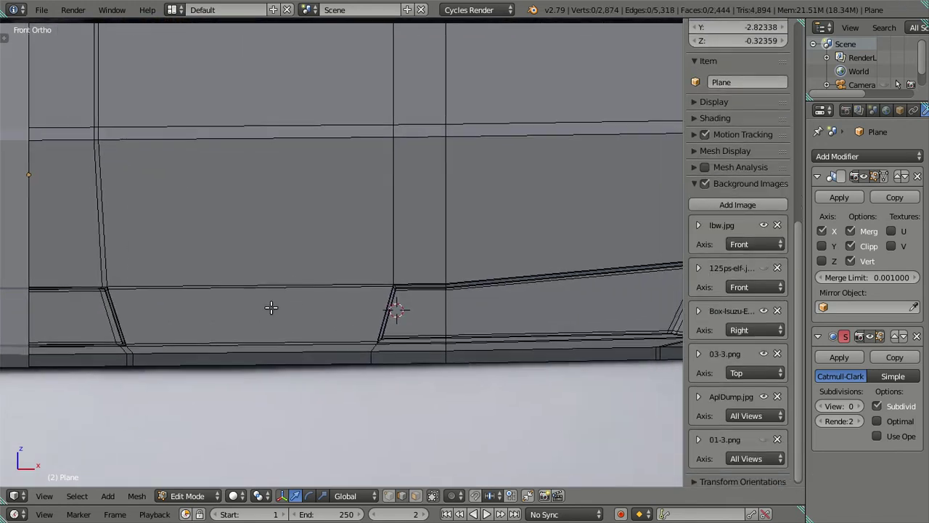
scroll(down, 3)
scroll(up, 3)
key(ctrl+r)
scroll(up, 3)
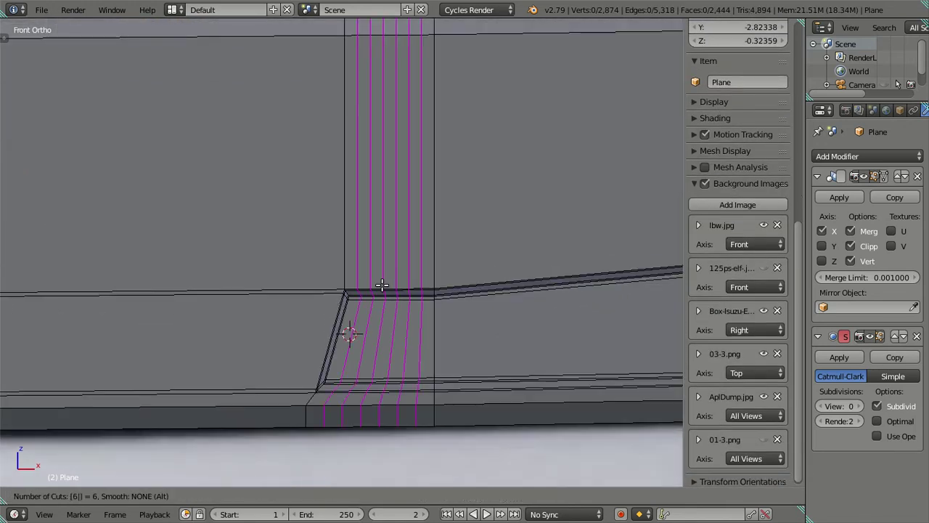
click(382, 285)
right_click(381, 286)
key(ctrl+z)
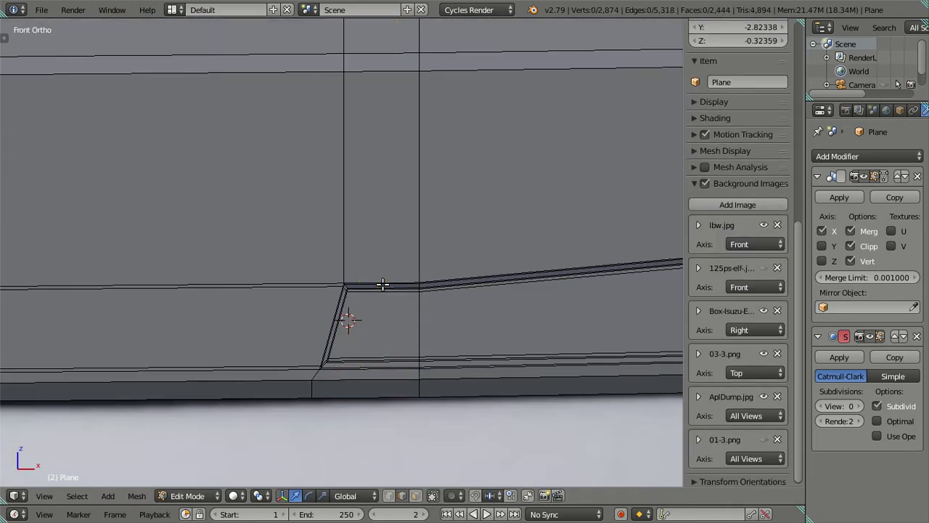
Redo the multi-loop cut through the corner and dissolve the extra loops
key(ctrl+r)
scroll(up, 3)
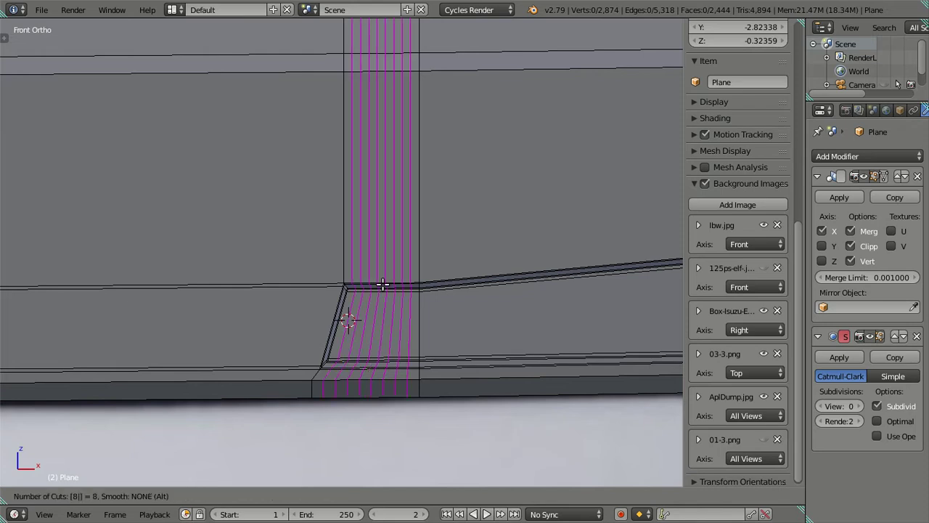
click(383, 285)
right_click(349, 267)
key(x)
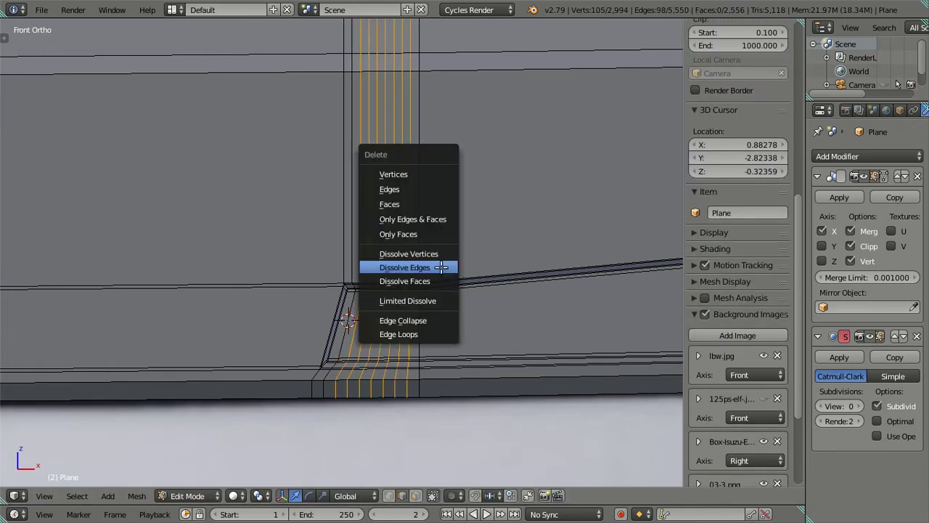
click(404, 269)
scroll(down, 3)
scroll(down, 3)
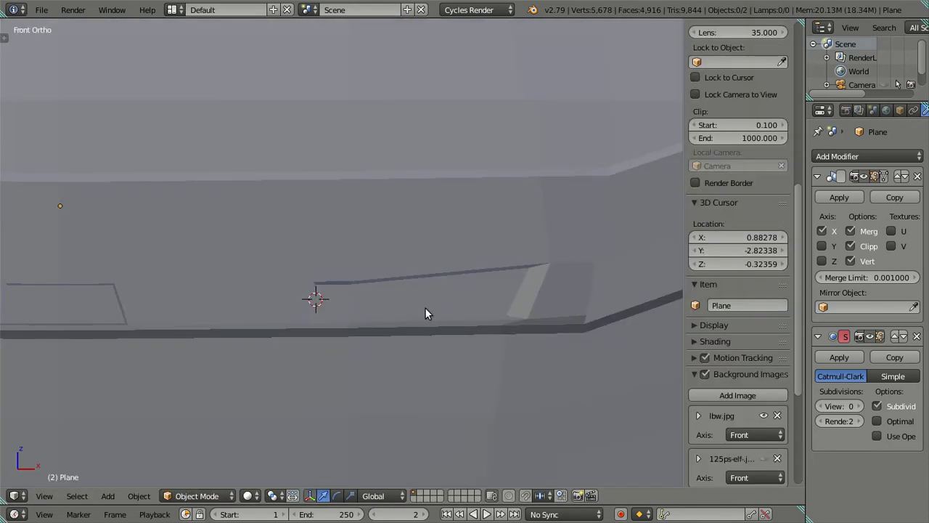
Try loop cuts along the horizontal strip below the vent, then undo them
drag(381, 335, 379, 303)
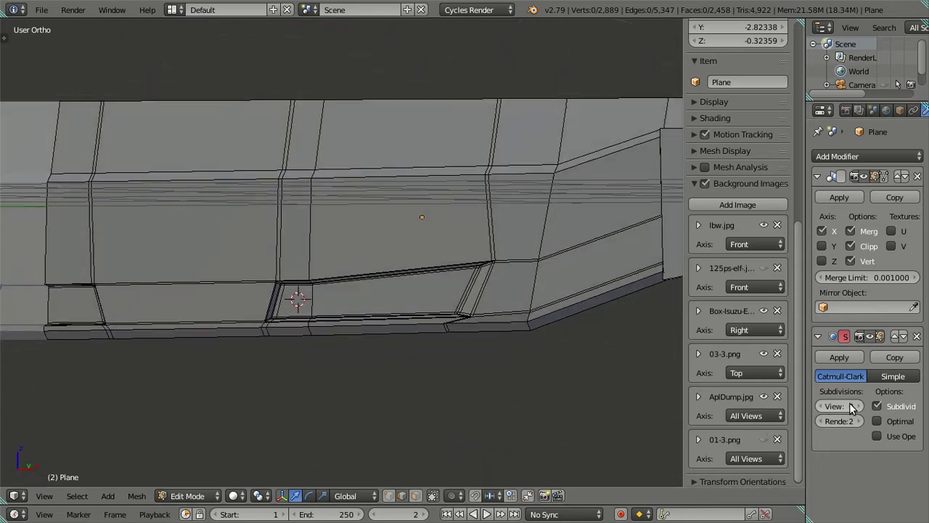
drag(587, 409, 435, 368)
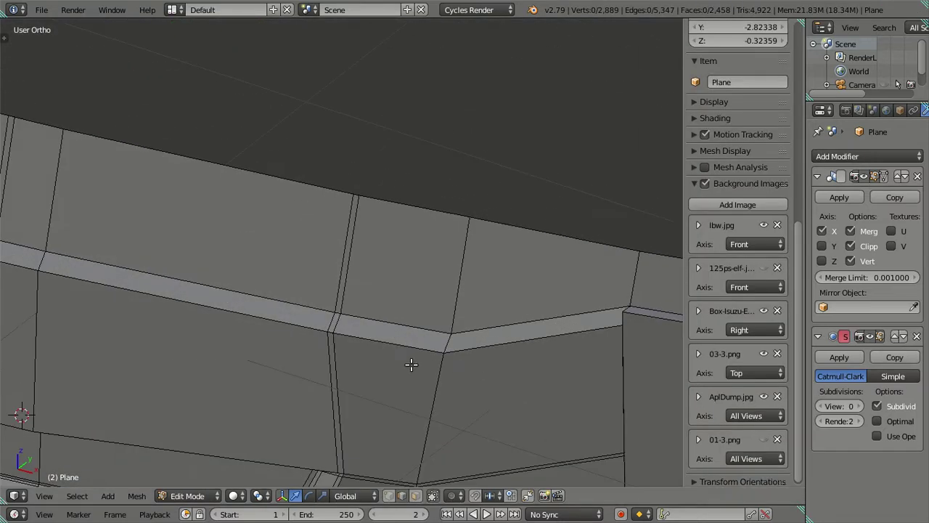
scroll(up, 3)
key(ctrl+r)
scroll(up, 3)
click(336, 370)
right_click(336, 370)
scroll(down, 3)
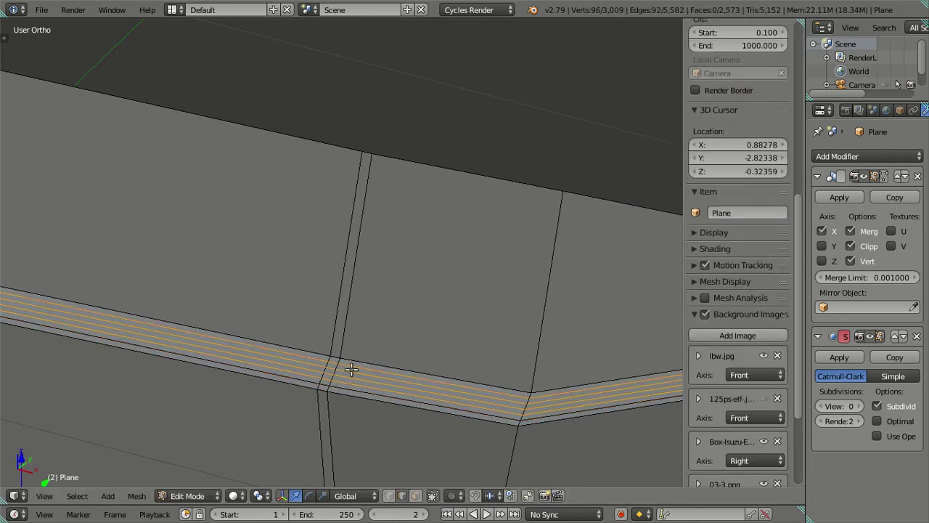
key(ctrl+z)
scroll(down, 3)
Raise the viewport subdivision level to 2 and inspect the smoothed cab in object mode
drag(359, 398, 341, 278)
scroll(up, 3)
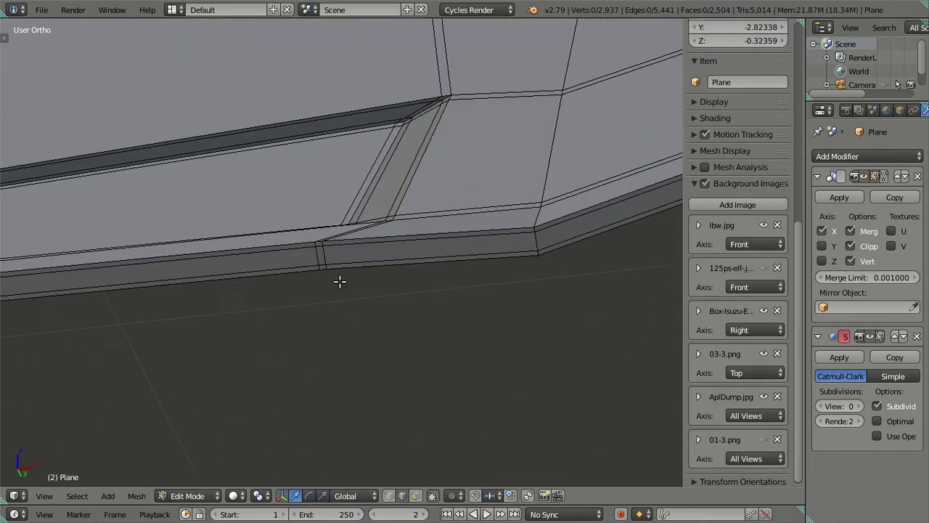
scroll(down, 3)
drag(396, 271, 554, 371)
drag(832, 405, 859, 406)
drag(615, 375, 342, 280)
key(Tab)
key(Tab)
scroll(up, 3)
scroll(up, 3)
scroll(up, 3)
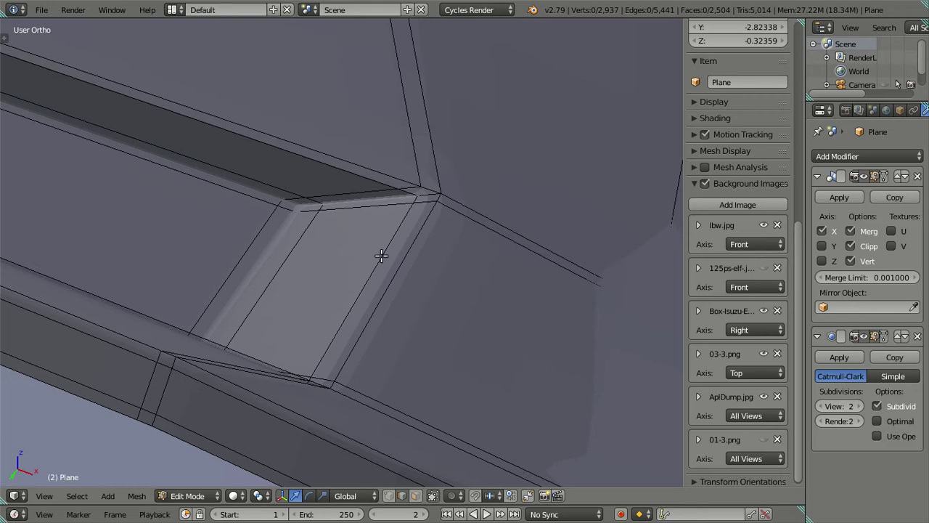
scroll(down, 3)
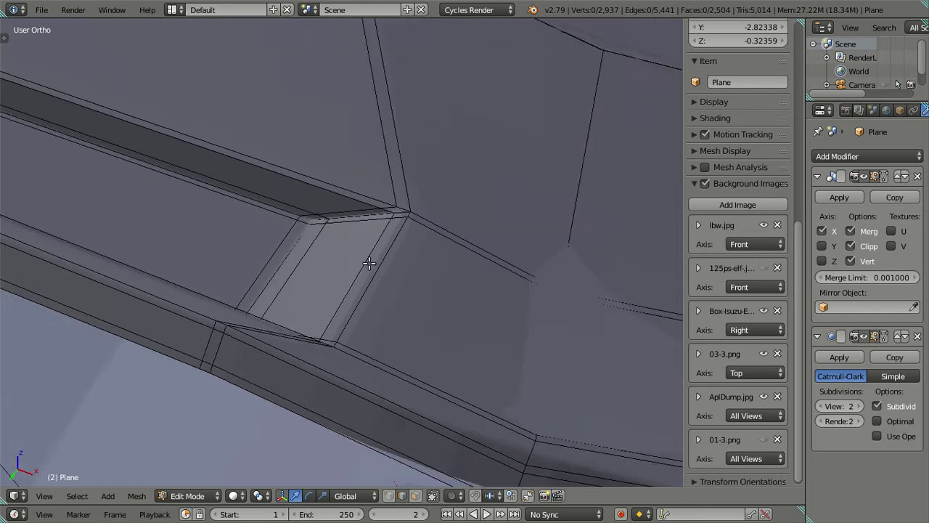
scroll(down, 3)
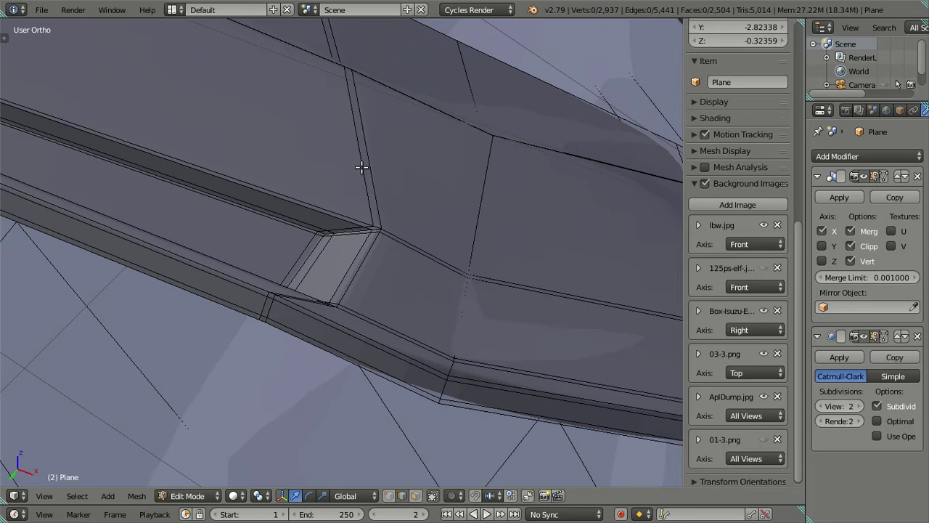
Dissolve the edge loop along the vent recess and check the side panel
right_click(360, 167)
key(x)
click(430, 188)
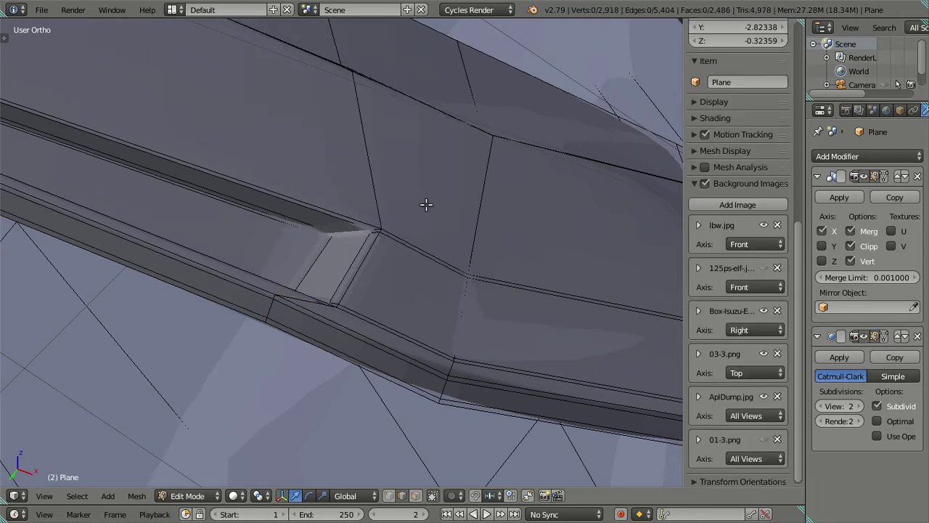
drag(404, 259, 385, 317)
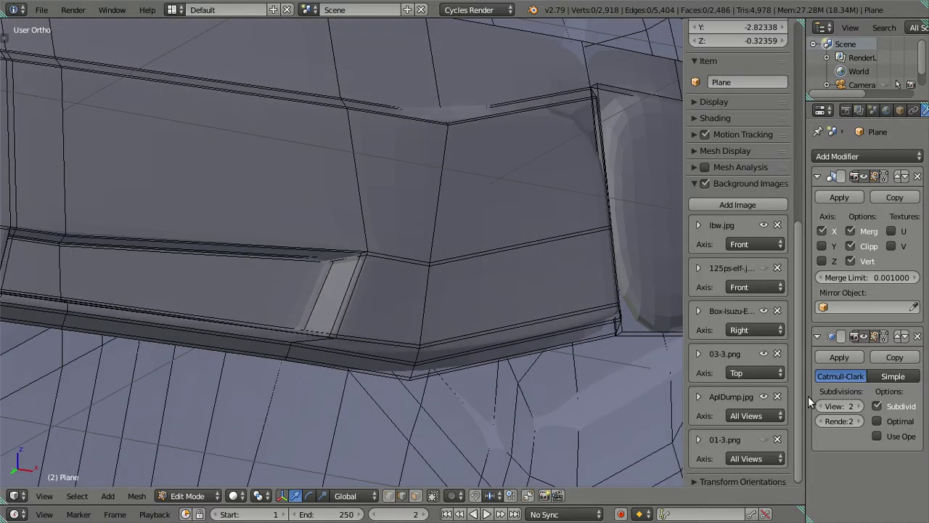
Set viewport subdivision to 0 and dissolve the horizontal edge loop near the vent
double_click(823, 405)
scroll(up, 3)
text(0)
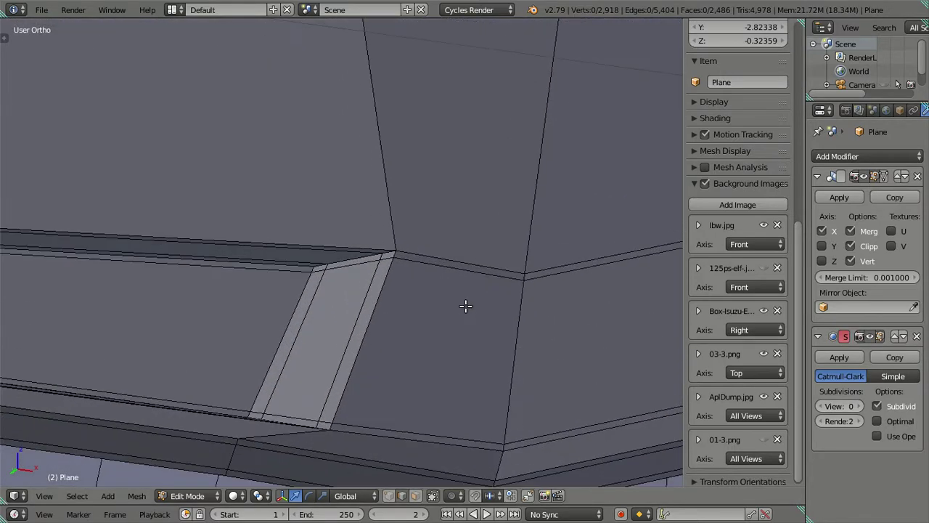
right_click(461, 272)
key(x)
click(423, 405)
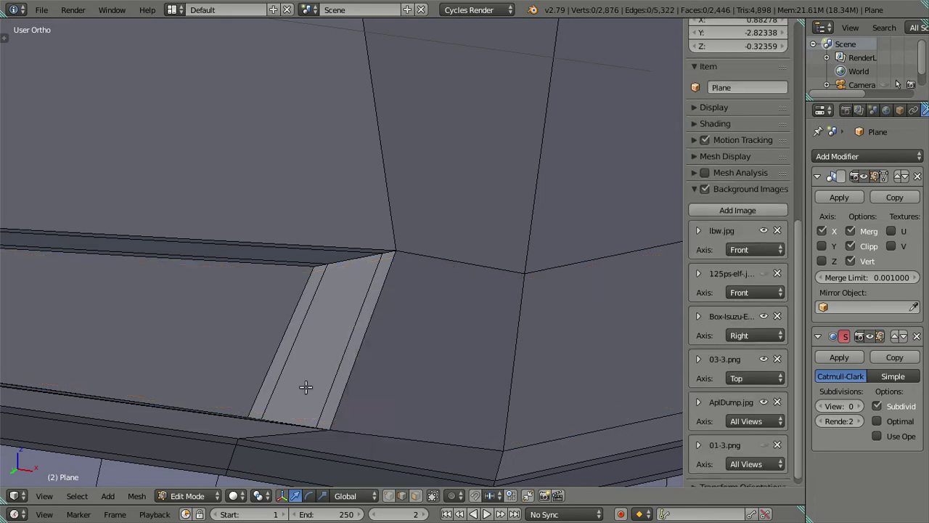
Dissolve two more surplus edge loops beside the vent and along the bottom strip
scroll(down, 3)
right_click(405, 365)
key(x)
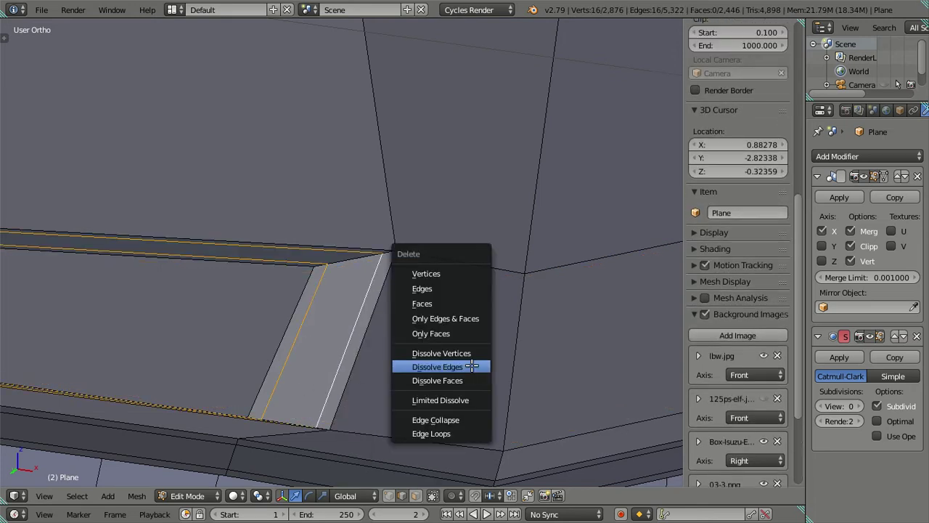
click(442, 366)
drag(444, 360, 422, 319)
right_click(356, 347)
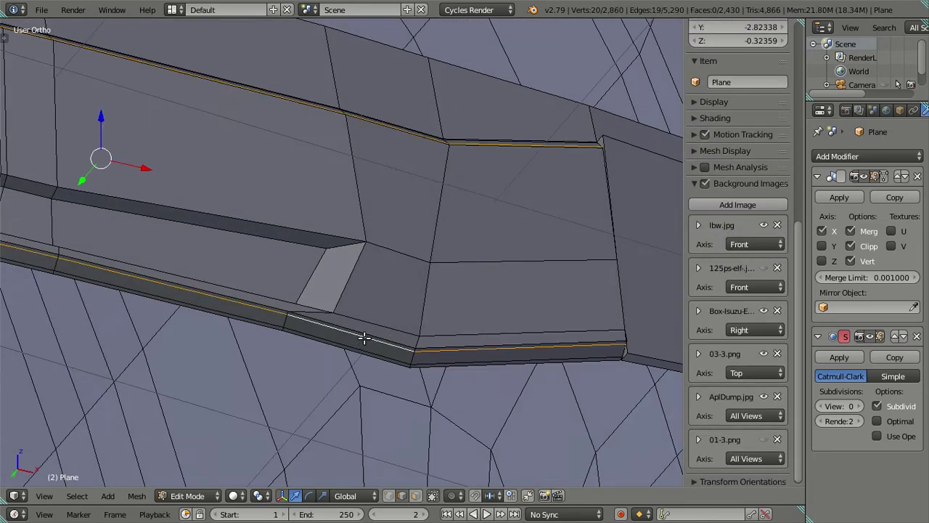
key(x)
click(384, 311)
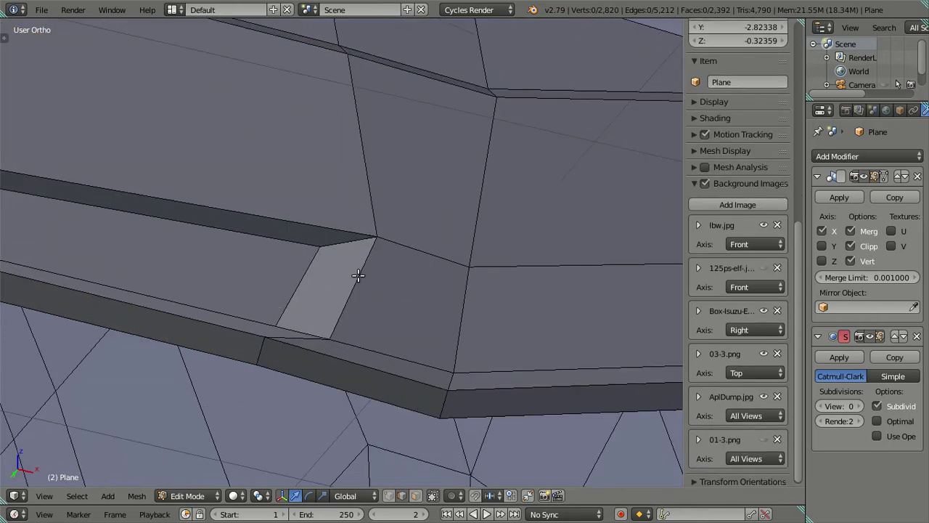
Select the vent's bottom edge and frame it from the top view in see-through shading
right_click(356, 269)
drag(490, 356, 421, 305)
scroll(up, 3)
drag(367, 286, 417, 373)
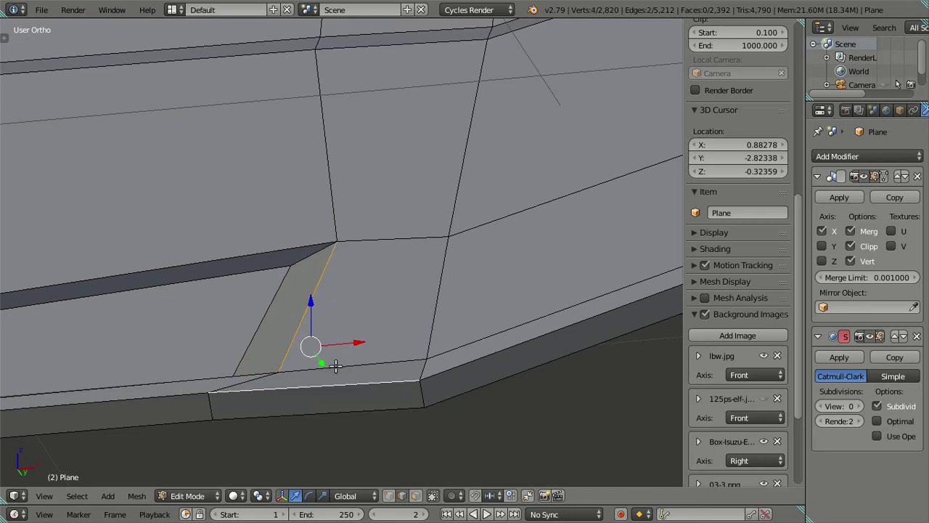
key(KP_7)
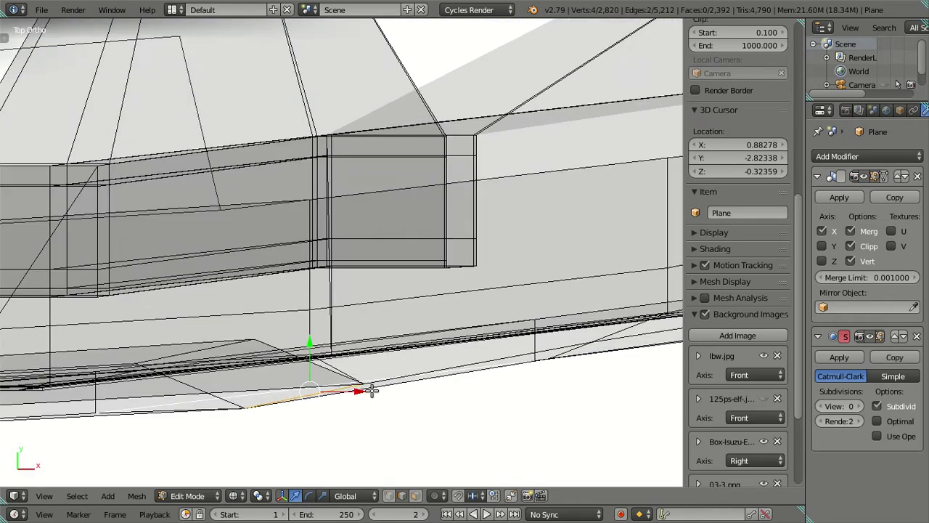
drag(371, 391, 413, 240)
scroll(up, 3)
drag(409, 181, 348, 298)
key(alt+z)
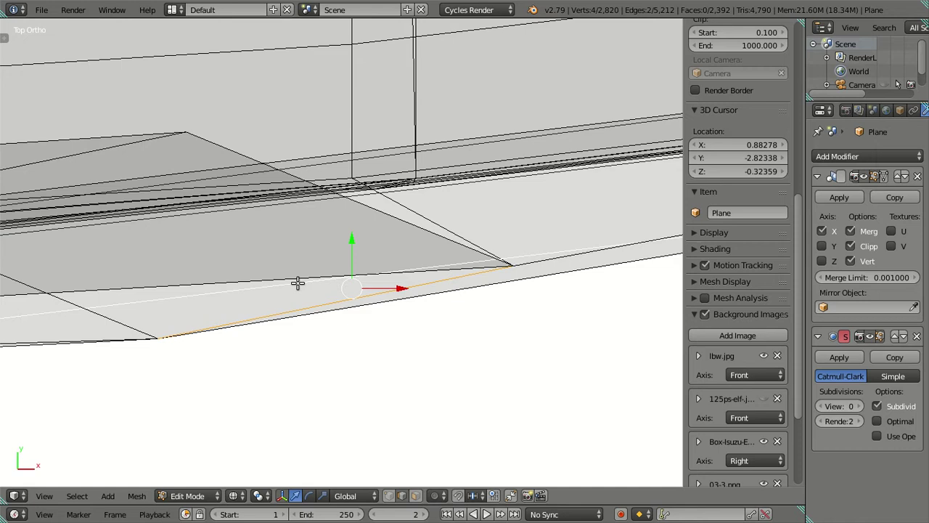
Slide the edge under the vent along Y to line it up, then restore opaque shading
right_click(290, 284)
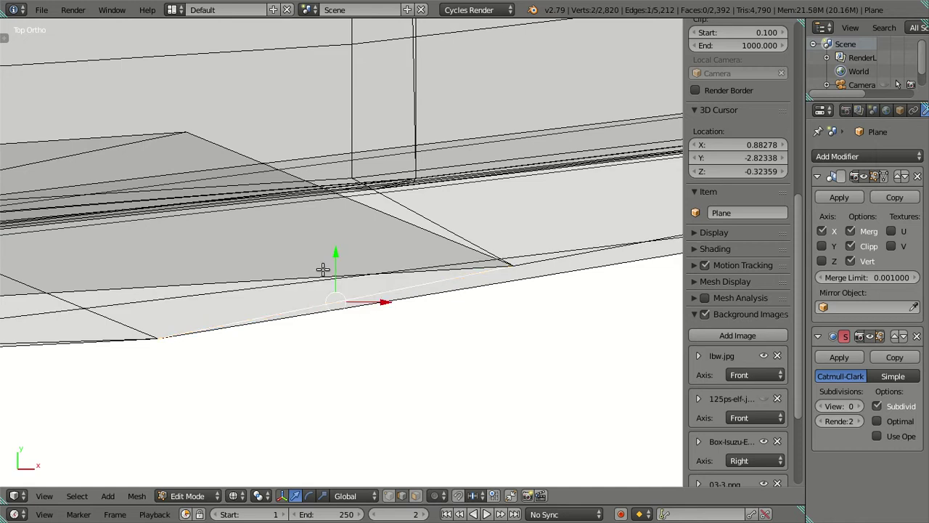
key(g)
key(y)
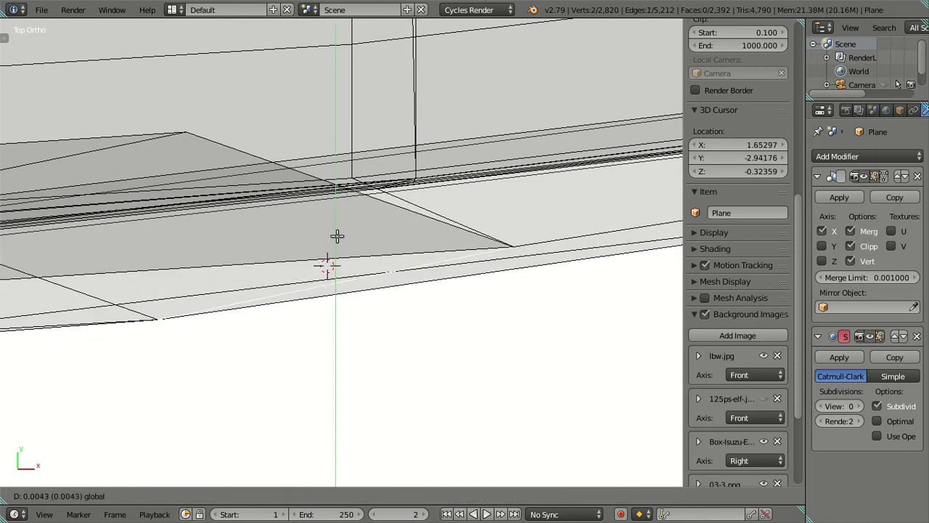
click(342, 219)
drag(342, 219, 426, 313)
scroll(up, 3)
key(alt+z)
Deselect everything and preview the smoothed vent outside Edit Mode
drag(391, 169, 365, 274)
key(a)
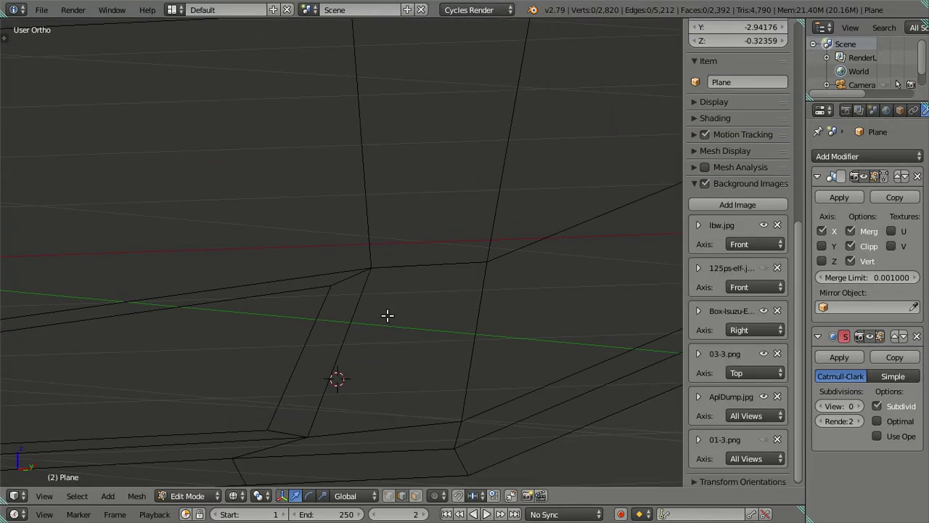
key(alt+z)
drag(402, 332, 310, 304)
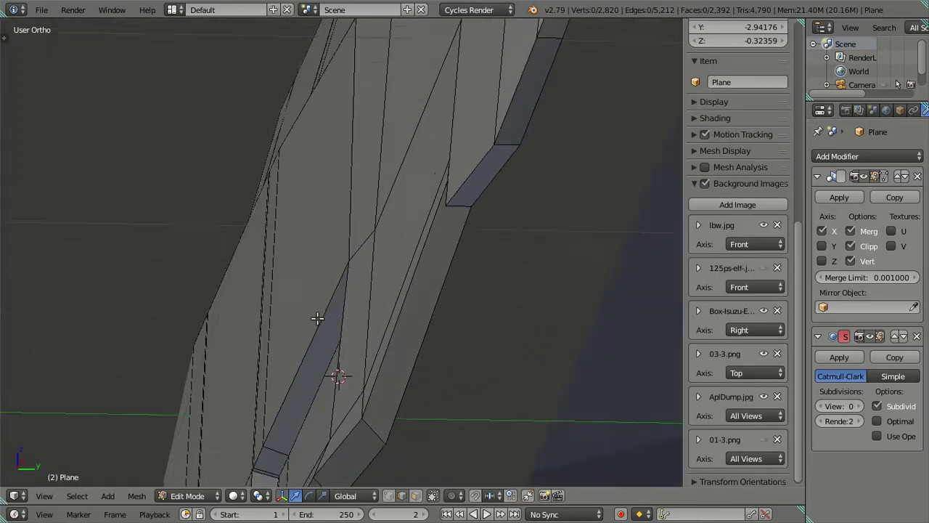
key(Tab)
scroll(up, 3)
drag(332, 351, 331, 285)
key(Tab)
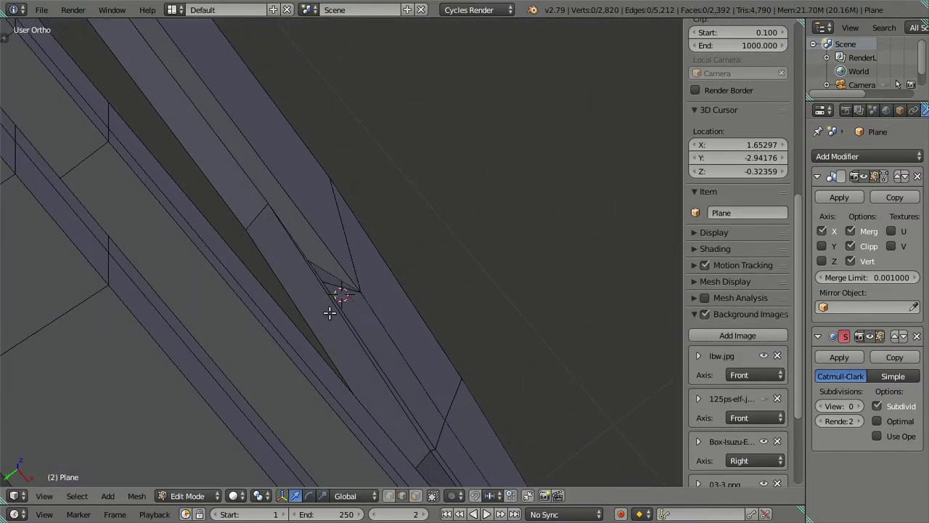
Recheck the smoothed vent from the front view, then return to Edit Mode
key(Tab)
scroll(up, 3)
drag(422, 290, 345, 285)
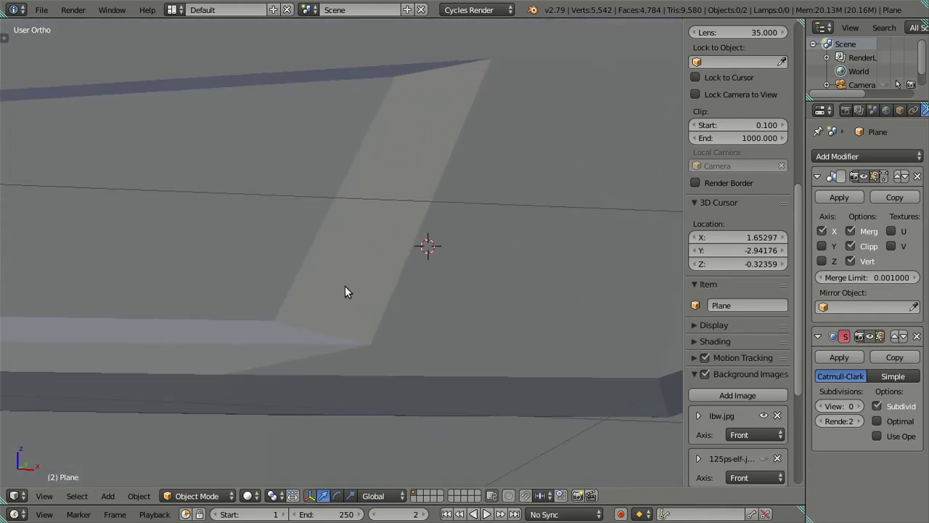
key(KP_1)
key(Tab)
drag(349, 332, 384, 225)
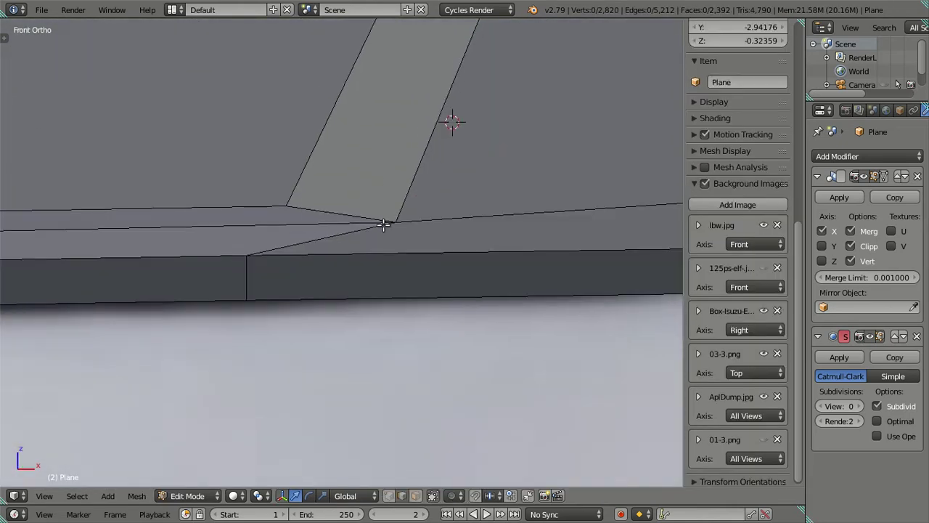
scroll(down, 3)
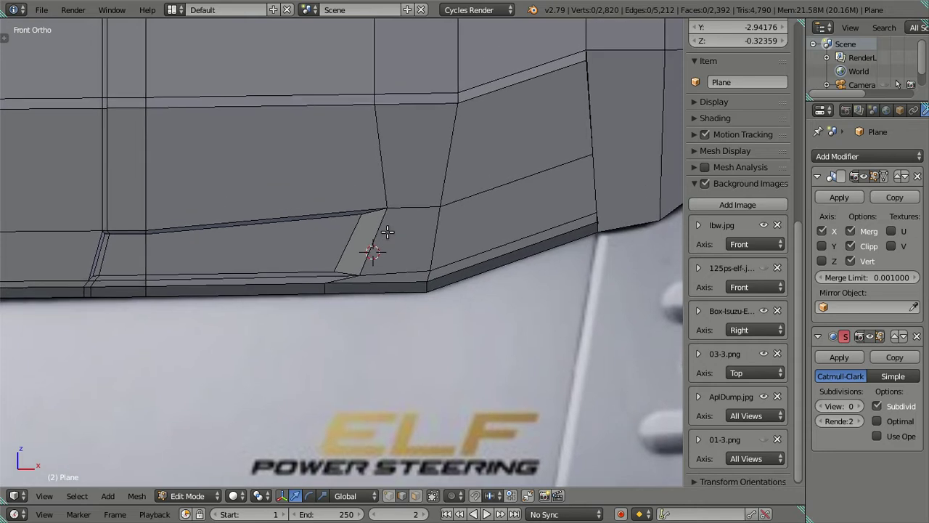
scroll(up, 3)
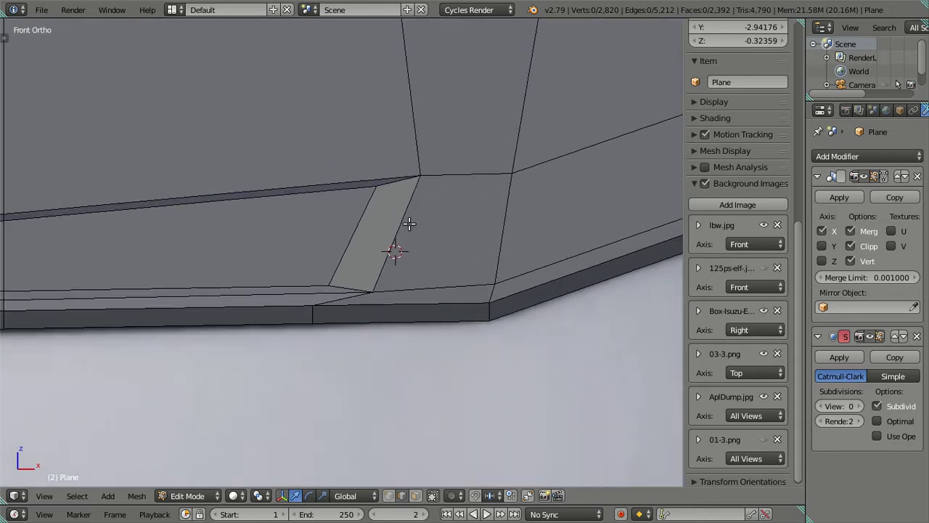
scroll(down, 3)
scroll(down, 3)
scroll(up, 3)
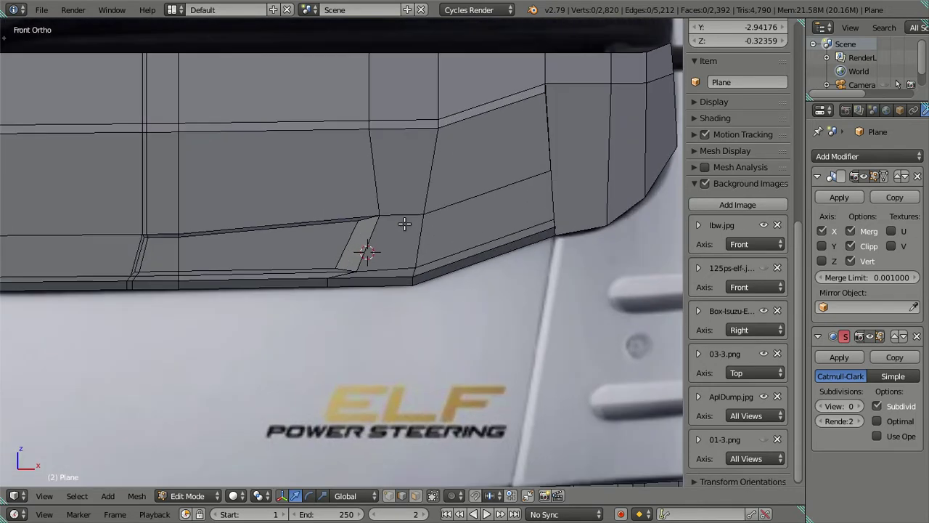
scroll(up, 3)
scroll(up, 3)
scroll(up, 3)
Add a centred two-cut loop cut across the panel beside the vent
key(ctrl+r)
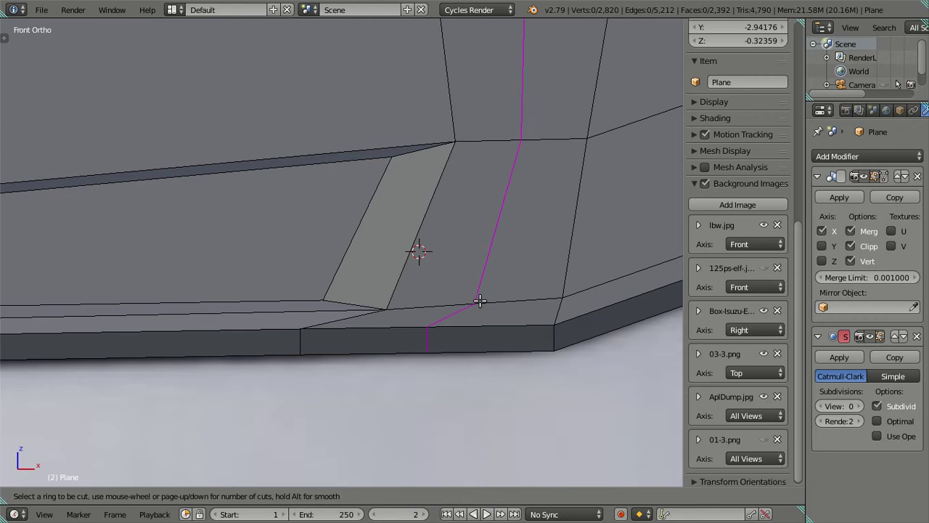
scroll(up, 3)
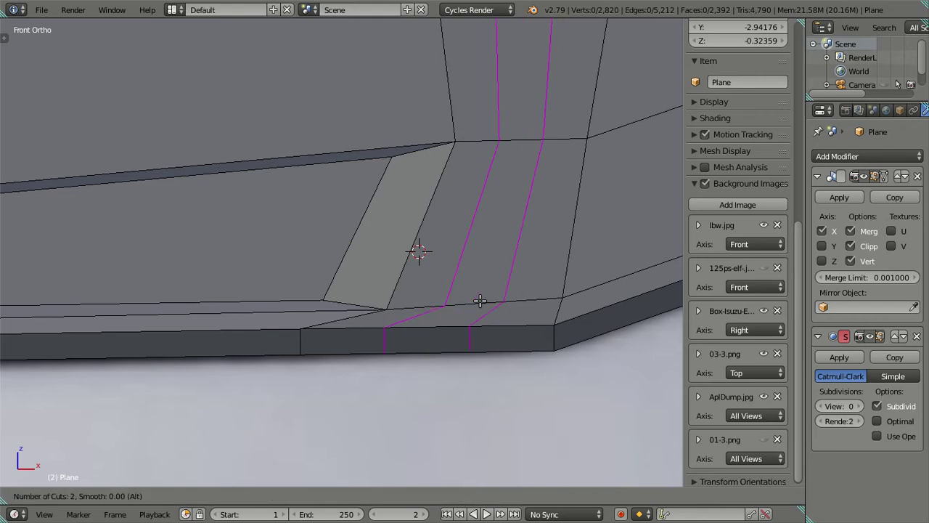
click(480, 300)
right_click(469, 313)
scroll(up, 3)
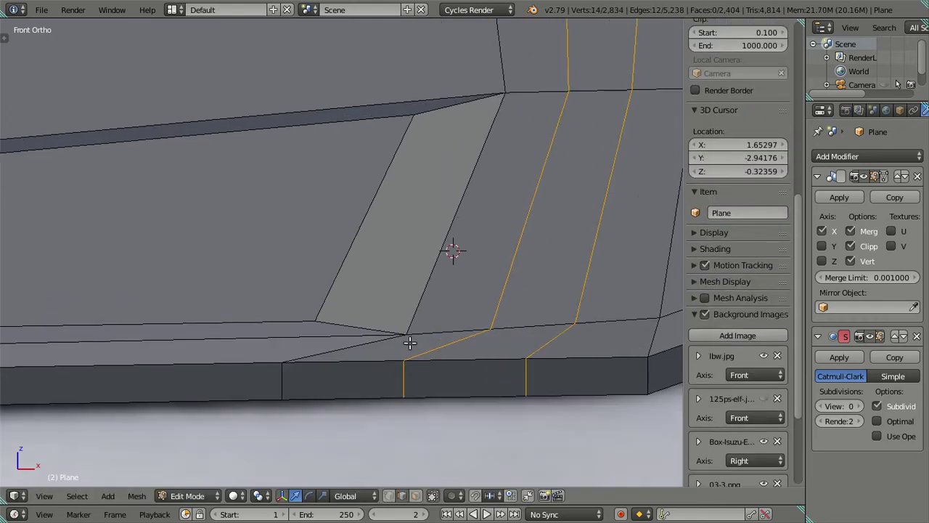
scroll(up, 3)
Knife an edge down from the vent's bottom corner, dissolve the extra edges, and check smoothing
key(k)
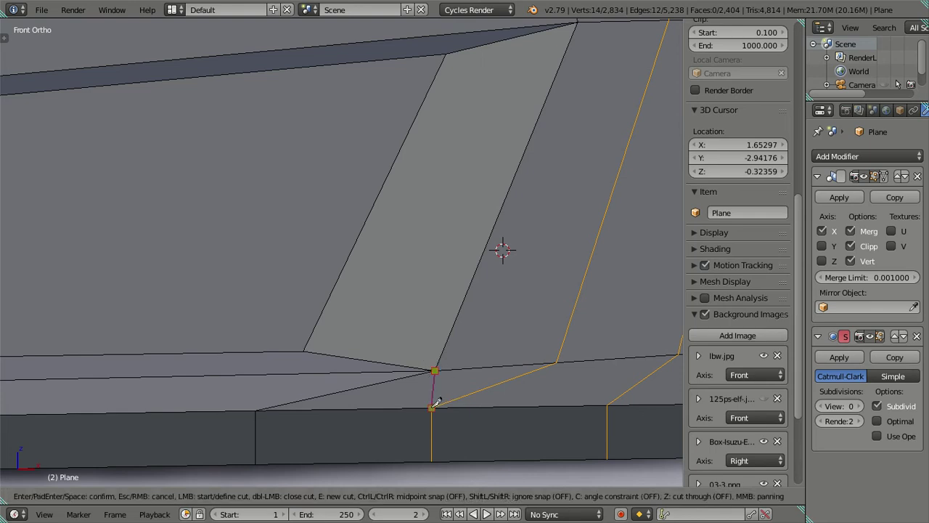
key(Return)
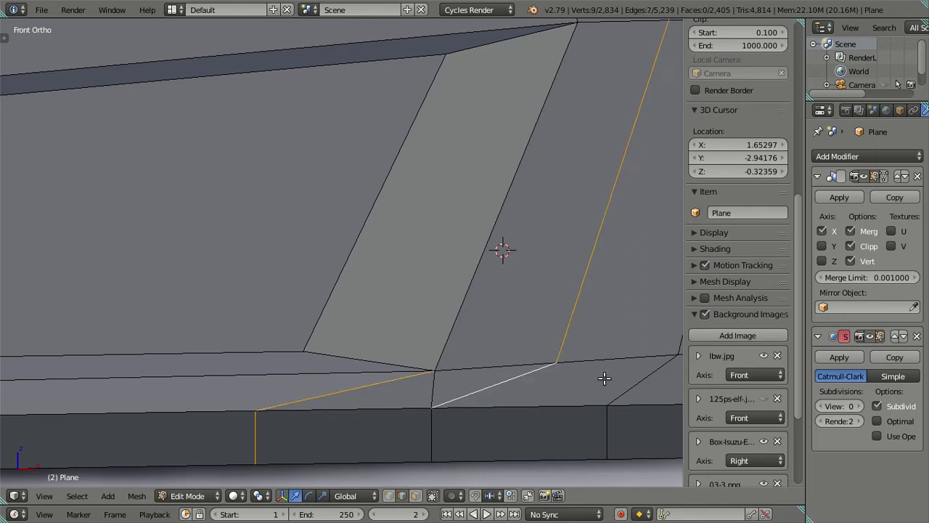
key(x)
click(621, 385)
scroll(down, 3)
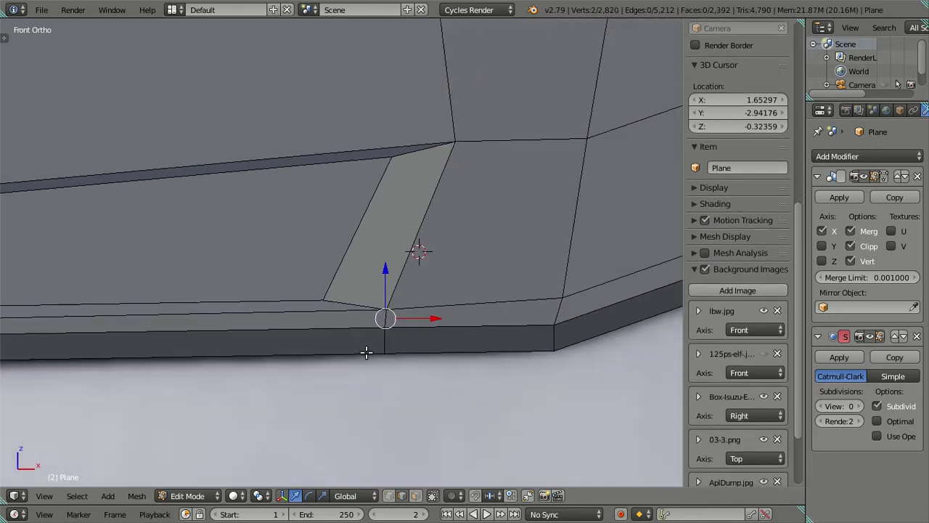
key(Tab)
drag(366, 343, 384, 293)
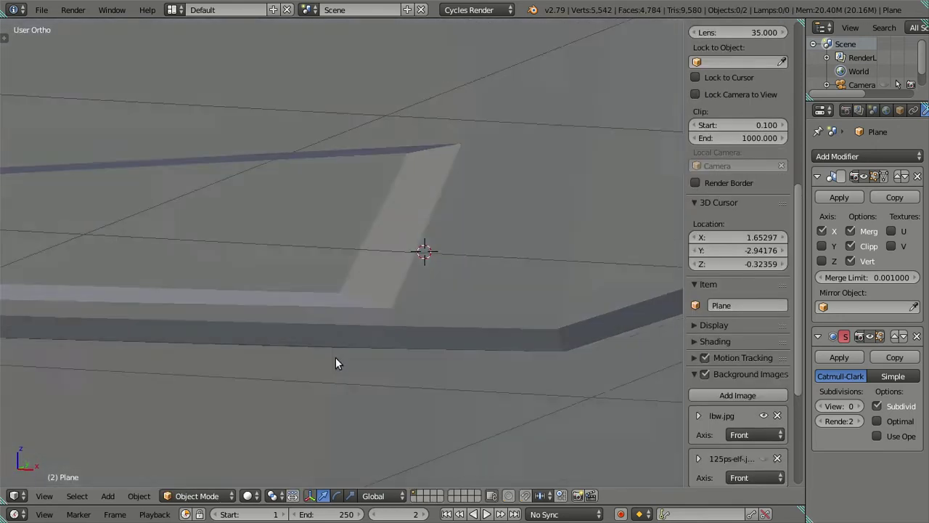
key(Tab)
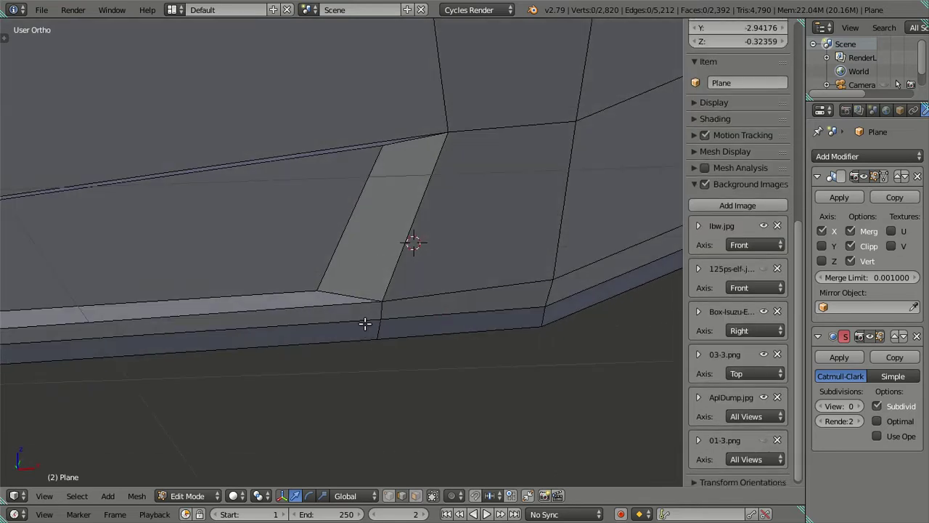
Line up the front view on the reference and add an edge loop across the panel
drag(364, 323, 338, 269)
scroll(down, 3)
drag(323, 347, 337, 296)
drag(263, 293, 413, 301)
scroll(up, 3)
scroll(up, 3)
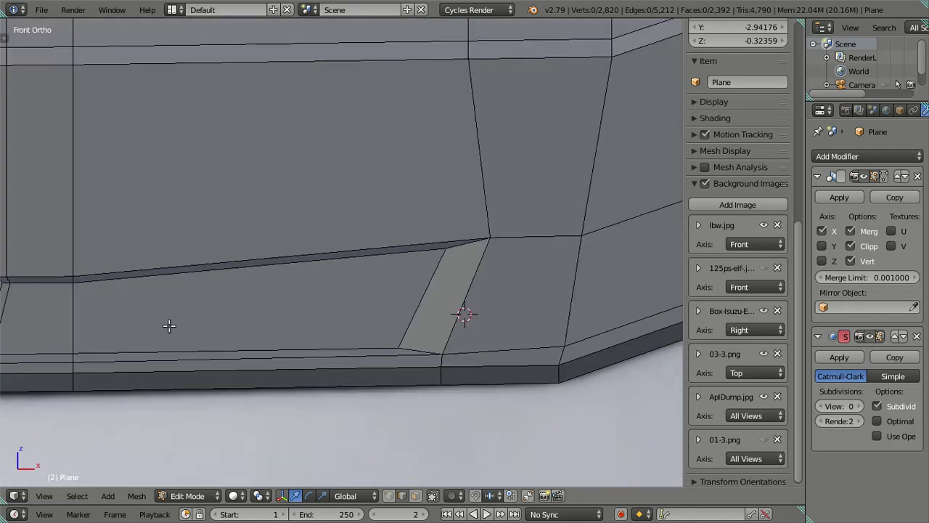
key(ctrl+r)
click(342, 253)
Add a 25-cut loop cut, then dissolve the selected loops
key(ctrl+r)
key(2)
key(5)
click(361, 257)
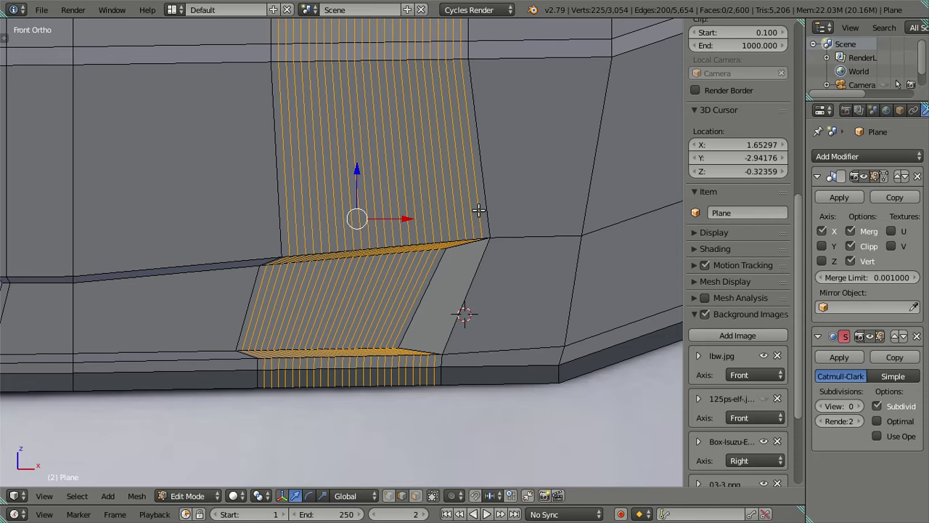
key(x)
click(356, 220)
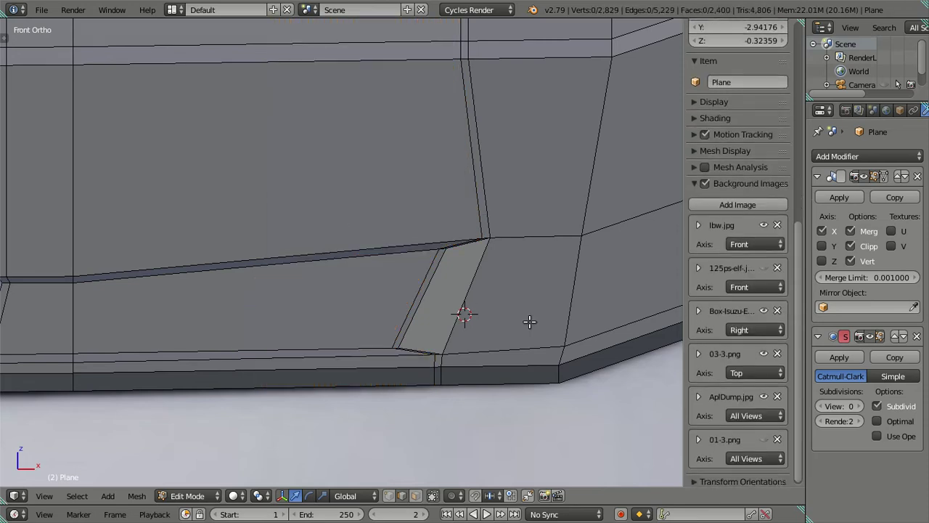
Cut another 25 loops toward the slanted vent face and dissolve them
drag(529, 321, 363, 261)
scroll(up, 3)
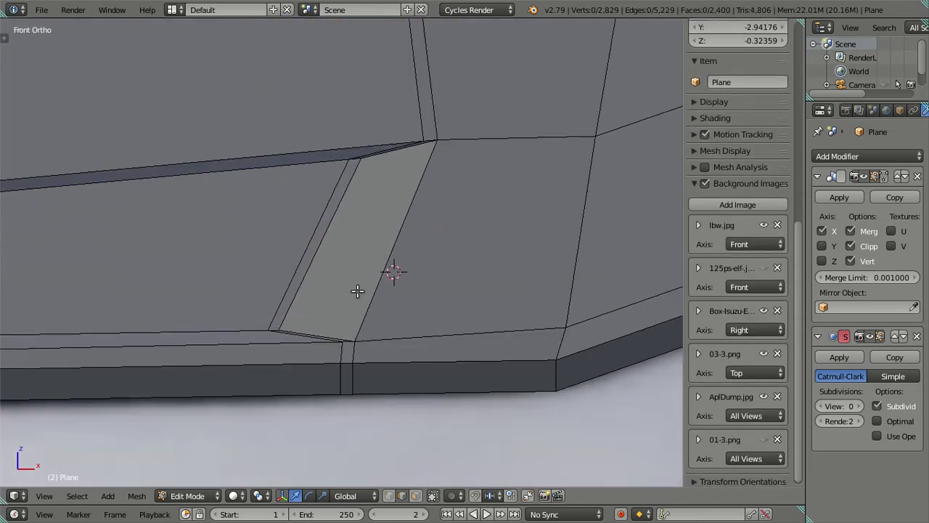
key(ctrl+r)
key(2)
key(5)
click(383, 273)
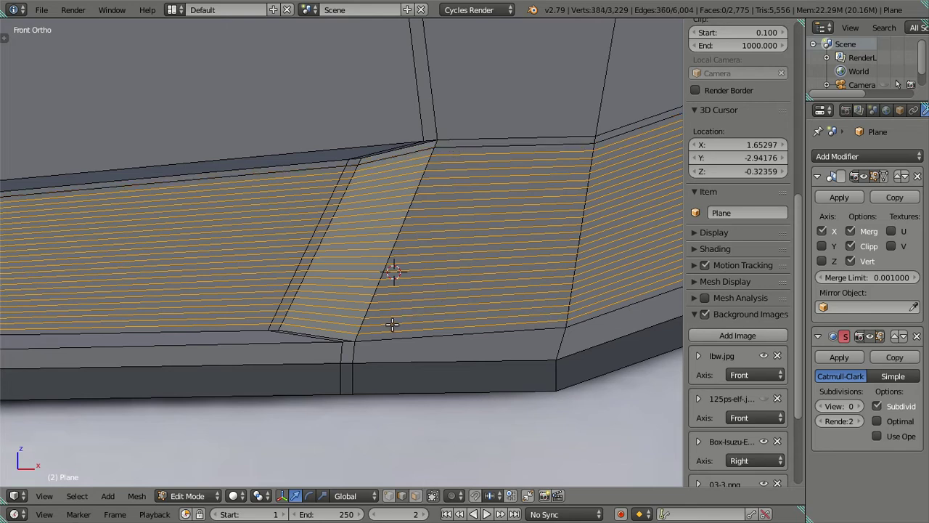
key(x)
click(387, 331)
Add centred loop cuts across the slanted vent face and dissolve the selected loops
drag(387, 331, 315, 273)
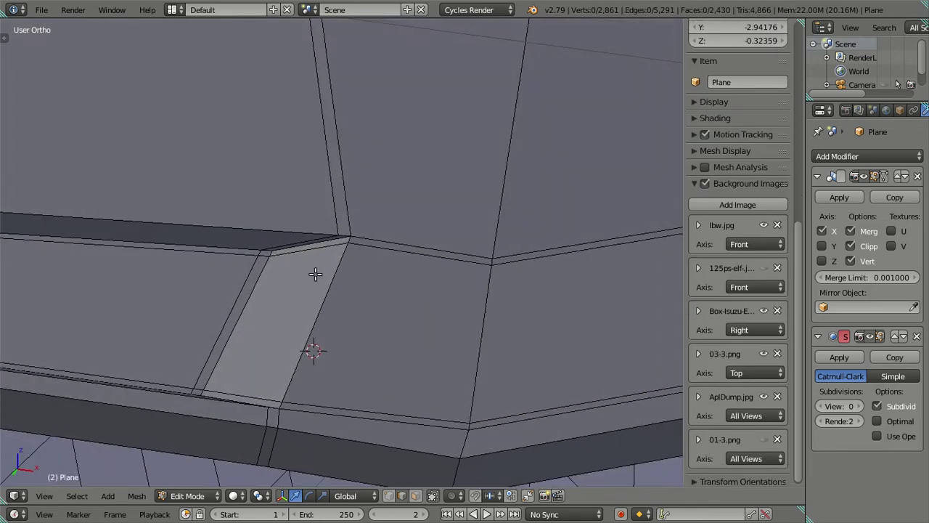
key(ctrl+r)
scroll(up, 3)
click(305, 247)
right_click(267, 289)
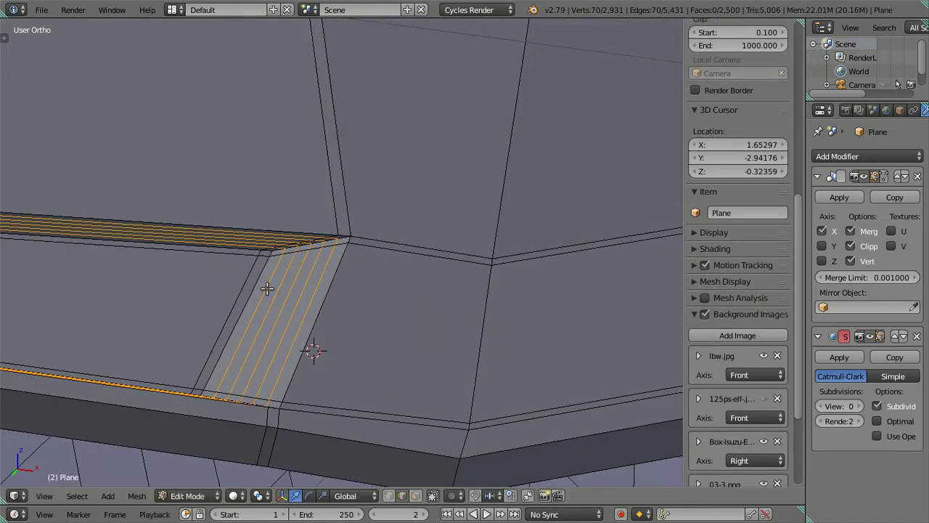
key(x)
click(445, 289)
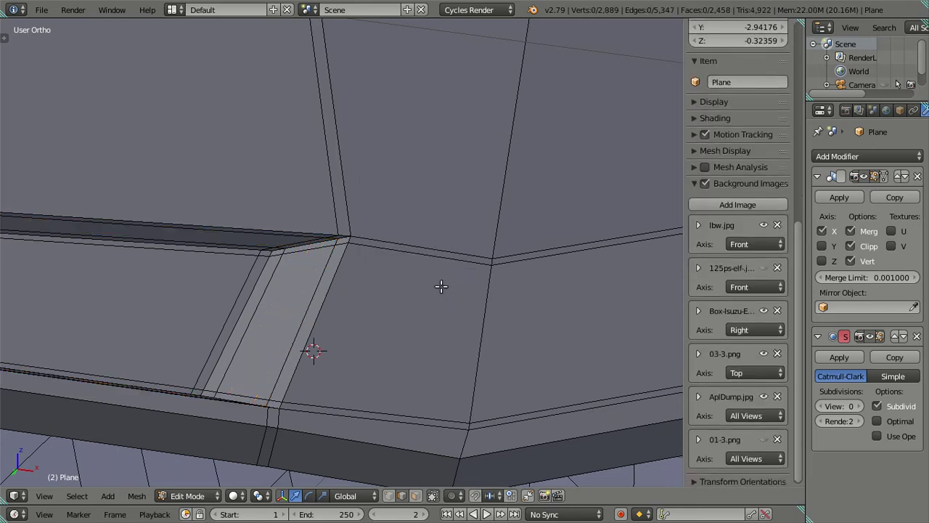
Leave Edit Mode and raise the viewport subdivision to level 2
key(Tab)
drag(371, 285, 370, 300)
click(859, 406)
click(860, 406)
Add two centred edge loops along the ledge beneath the vent
key(Tab)
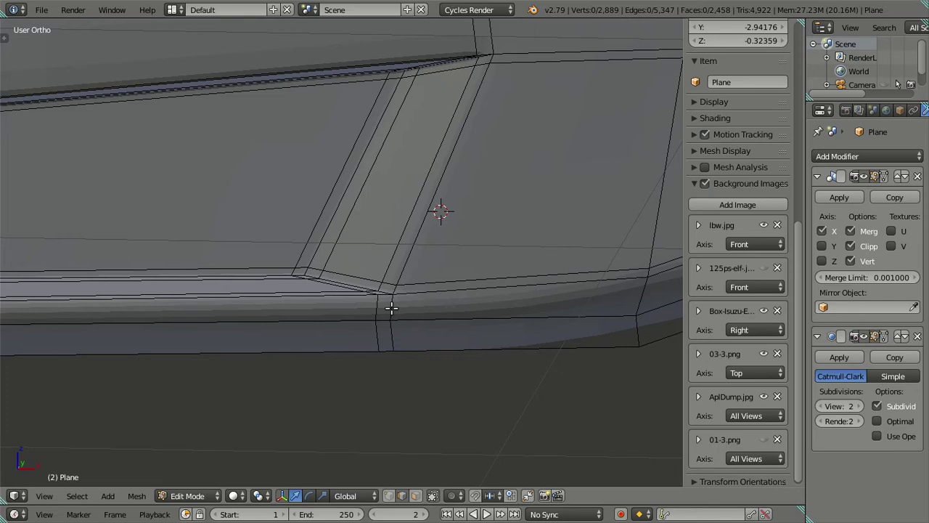
key(ctrl+r)
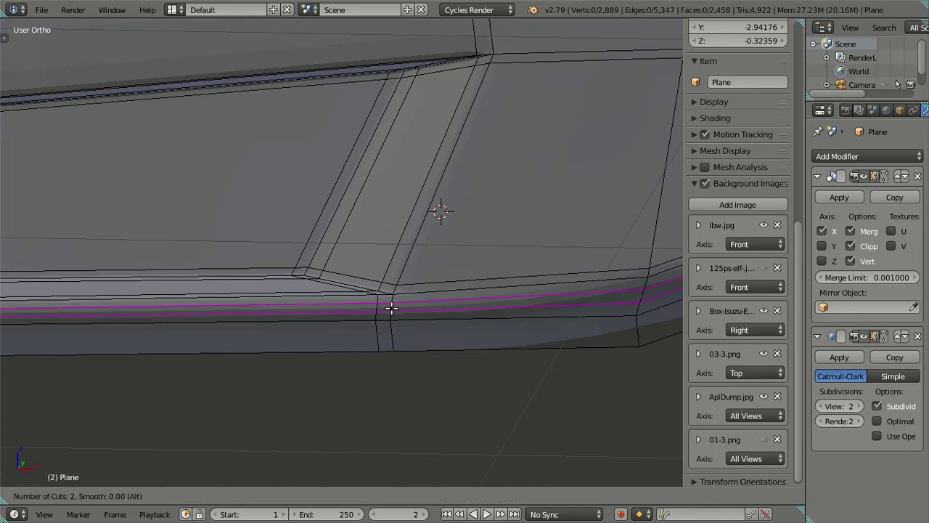
click(391, 308)
right_click(390, 307)
Compare the ledge in front view against the reference with Subdivision View at 0
key(Tab)
key(KP_1)
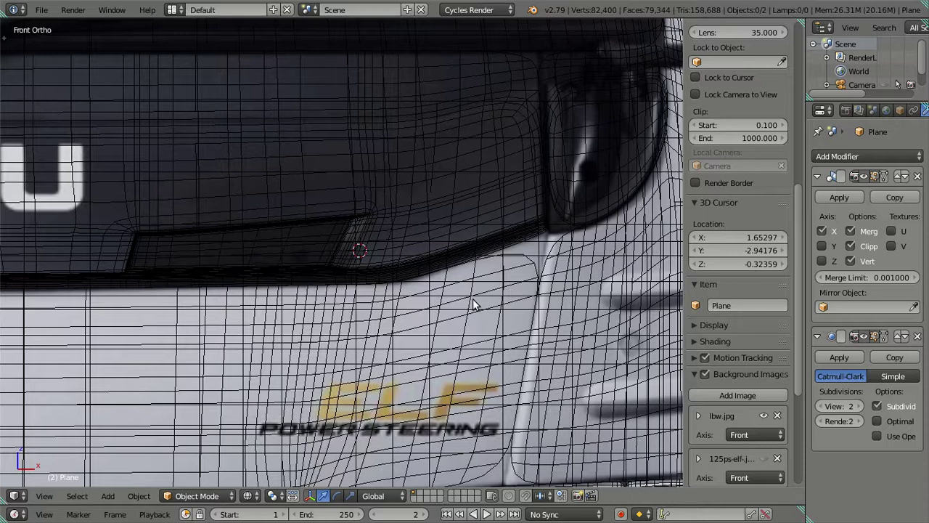
scroll(down, 3)
click(823, 407)
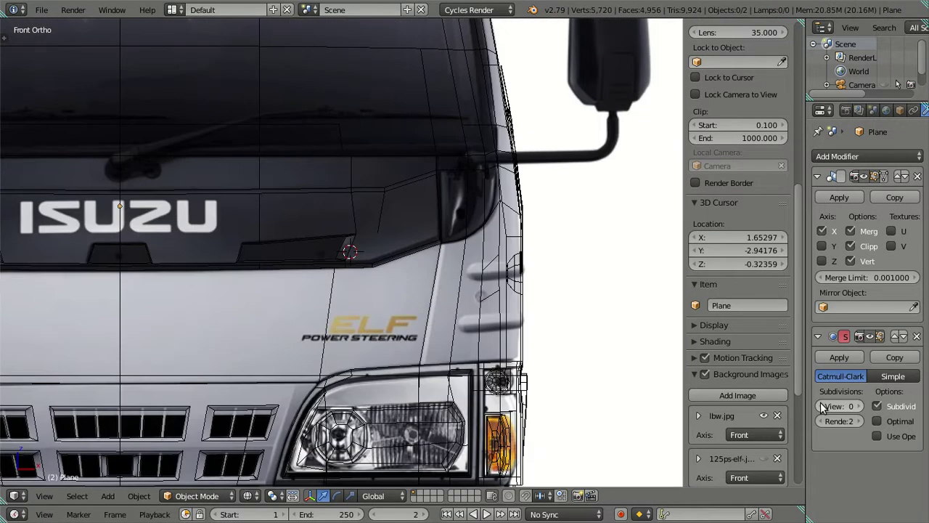
scroll(up, 3)
scroll(up, 3)
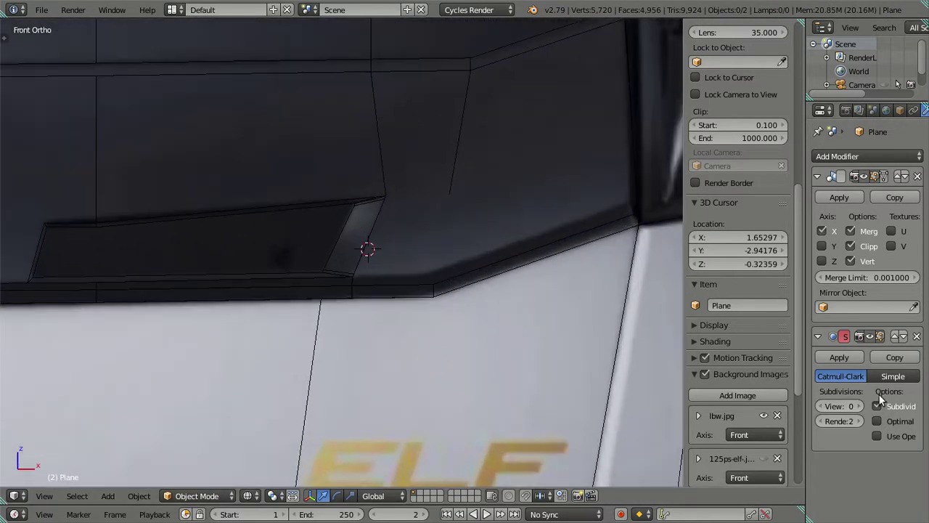
Return to Edit Mode, pan across the cab, and restore Subdivision View to 2
key(Tab)
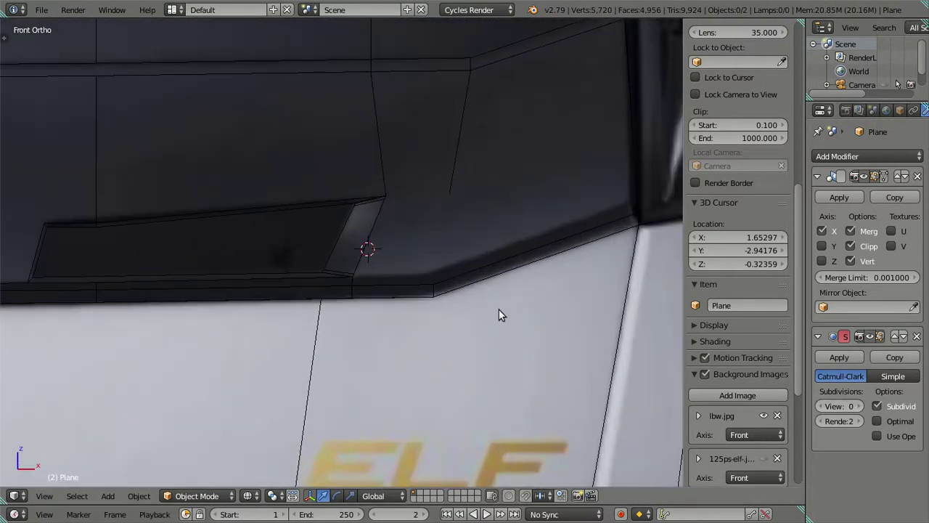
drag(491, 266, 420, 291)
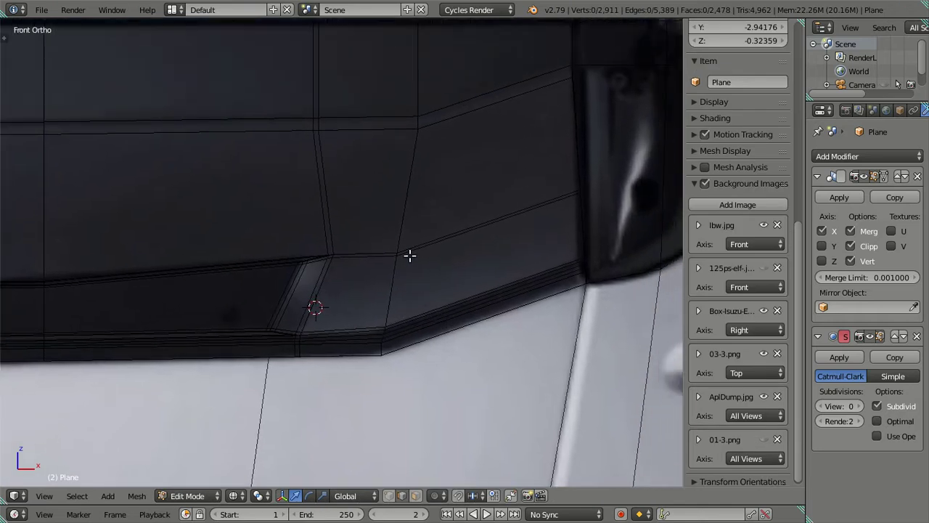
scroll(down, 3)
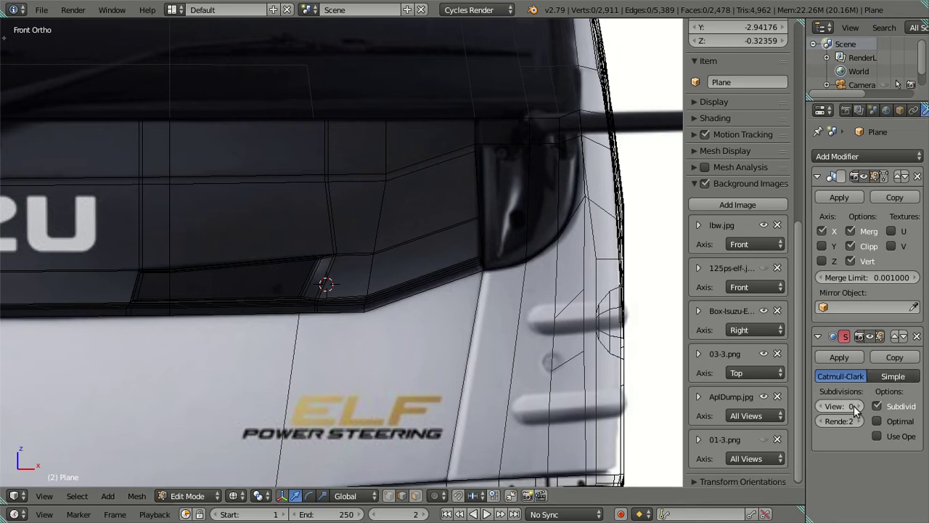
click(857, 405)
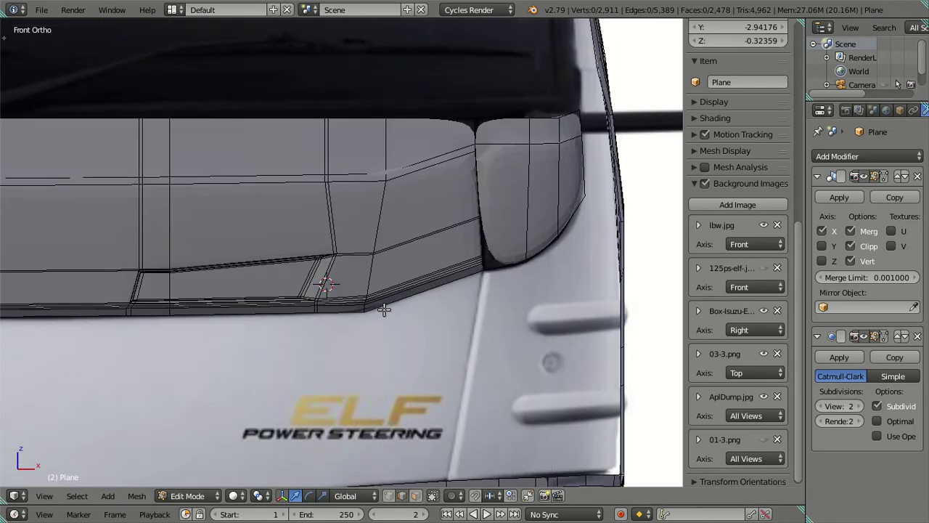
scroll(down, 3)
scroll(down, 3)
scroll(up, 3)
scroll(down, 3)
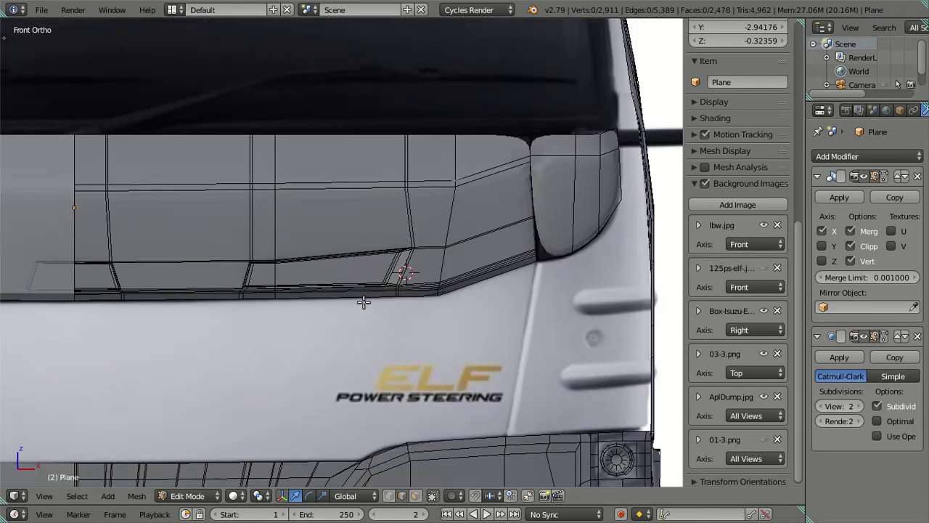
scroll(up, 3)
drag(373, 302, 403, 307)
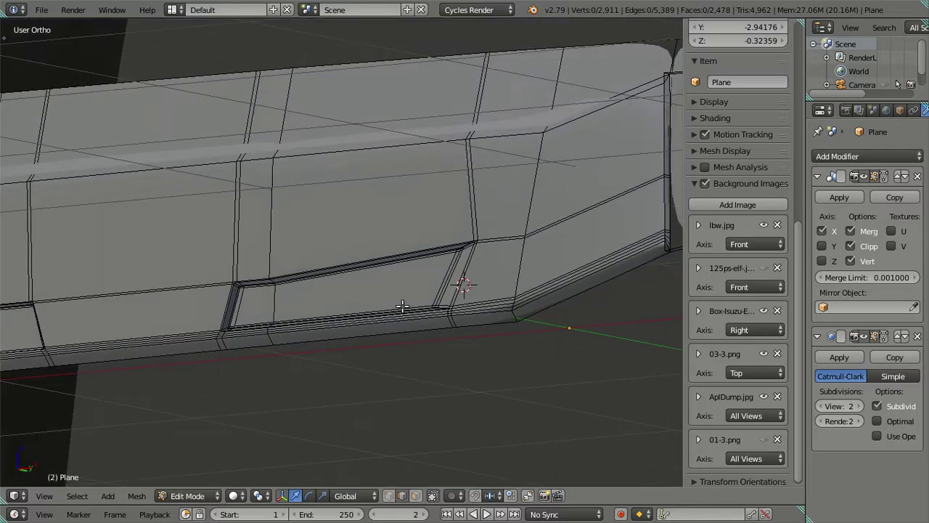
Dissolve the extra bottom edge loop of the ledge and check the smoothing in Object Mode
right_click(402, 307)
key(ctrl+x)
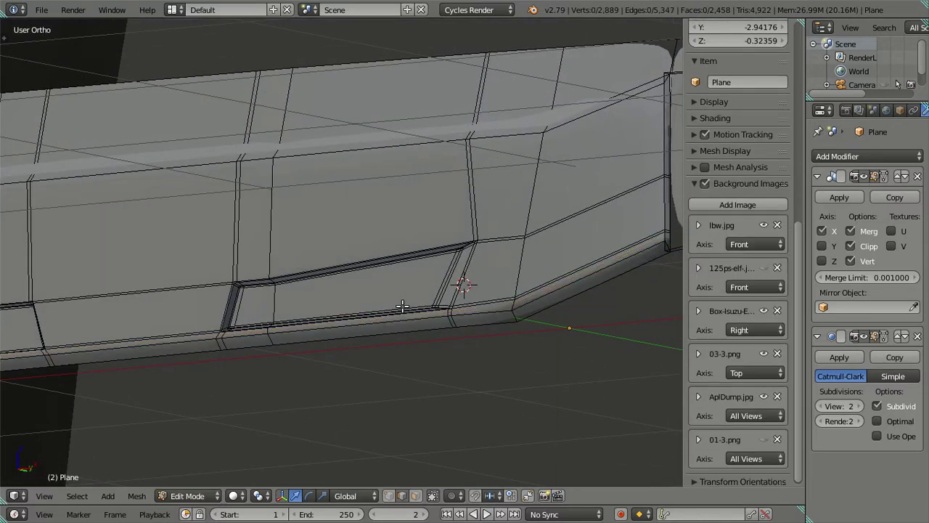
key(Tab)
drag(363, 294, 263, 302)
drag(373, 289, 222, 337)
drag(213, 303, 425, 272)
Start a loop cut near the vent edge in Edit Mode, then cancel it
key(Tab)
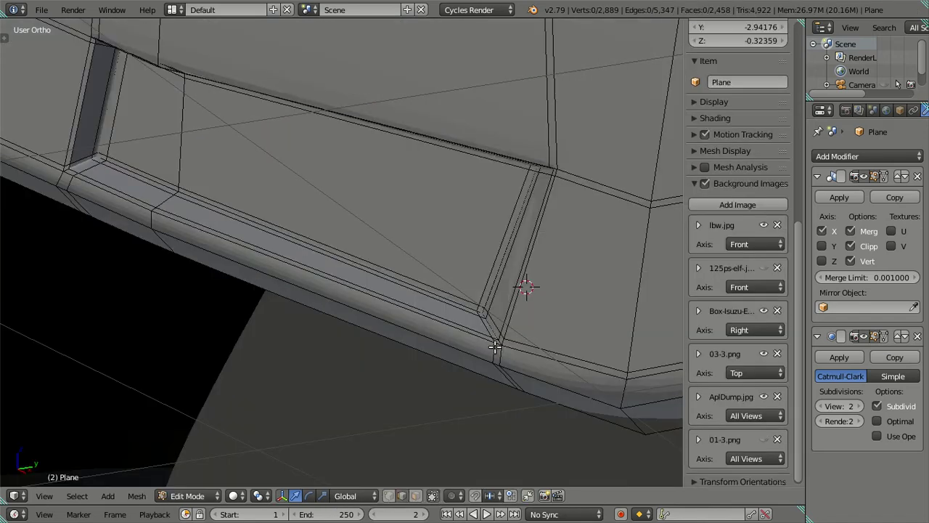
key(ctrl+r)
right_click(498, 351)
drag(491, 353, 377, 297)
Add several unslid loop cuts along the lower bevel, dissolve them, and preview the smoothing
key(ctrl+r)
scroll(up, 3)
click(377, 294)
right_click(359, 293)
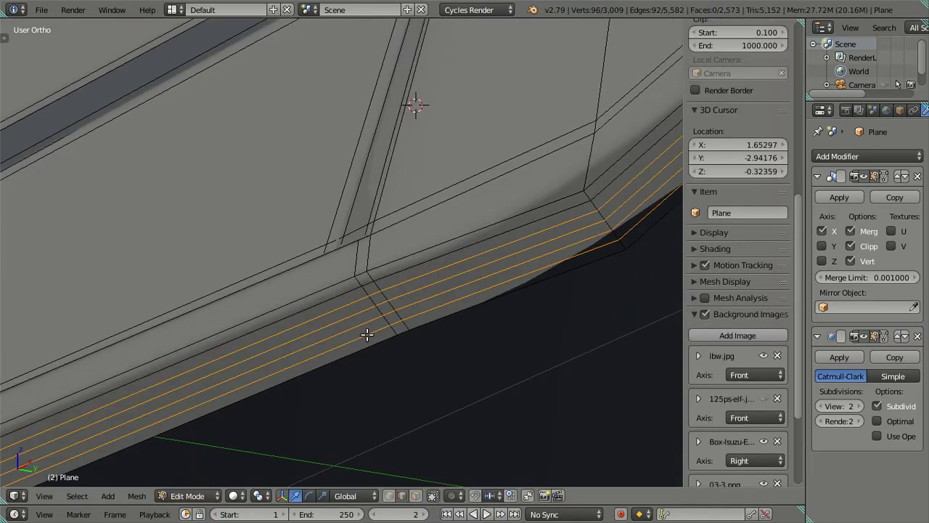
key(x)
key(x)
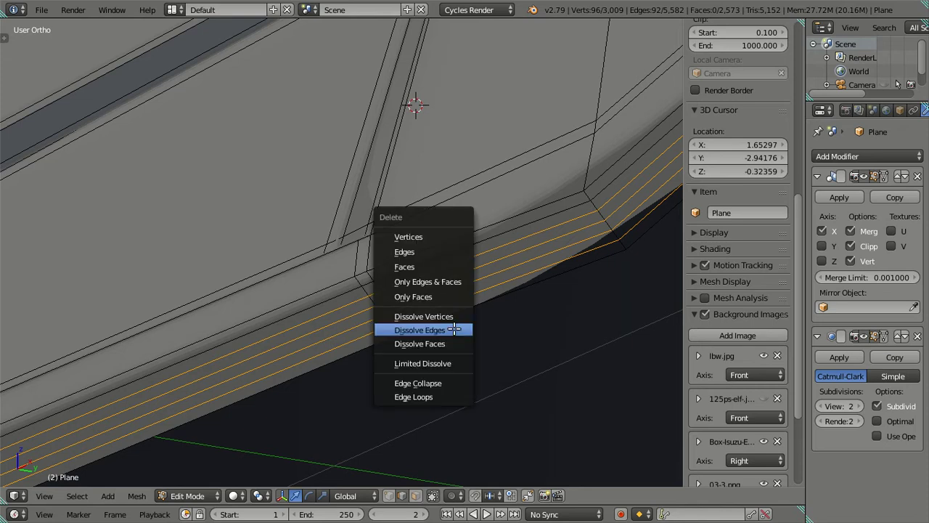
click(453, 328)
drag(455, 326, 374, 295)
key(Tab)
drag(414, 336, 409, 294)
Cut new loops along the lower bevel again, dissolve them, and inspect the bevelled corner
key(Tab)
scroll(up, 3)
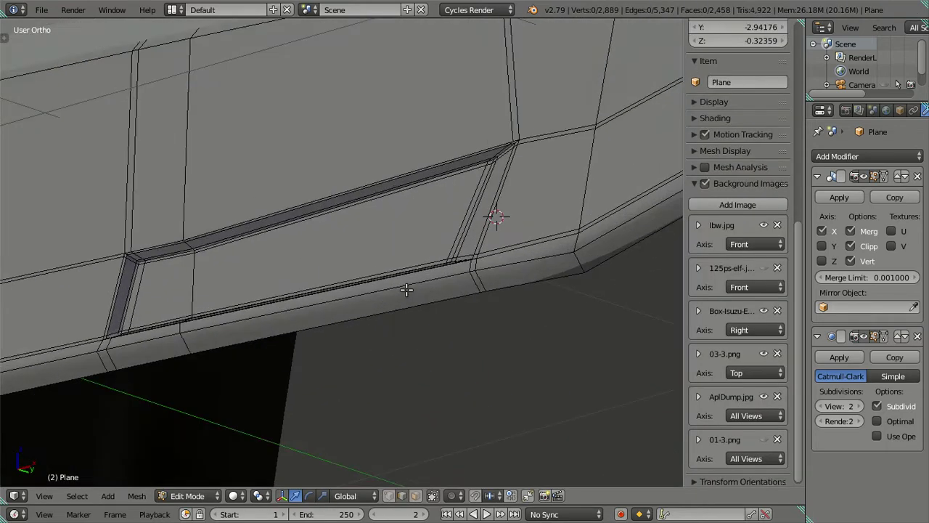
scroll(up, 3)
scroll(up, 3)
scroll(up, 3)
key(ctrl+r)
click(440, 296)
key(x)
click(437, 322)
scroll(down, 3)
key(Tab)
drag(390, 271, 424, 244)
drag(360, 275, 381, 280)
Reveal the hidden body geometry in Edit Mode with Alt+H and deselect everything
key(Tab)
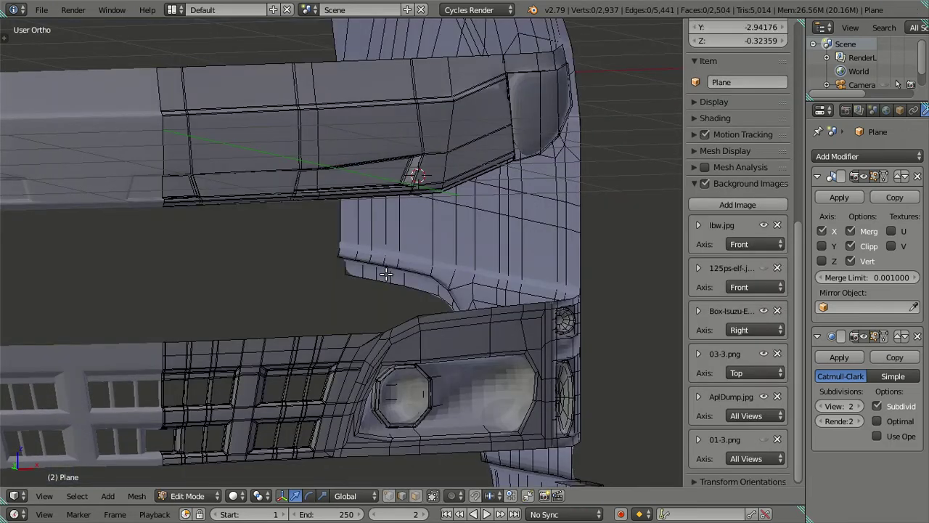
key(alt+h)
key(a)
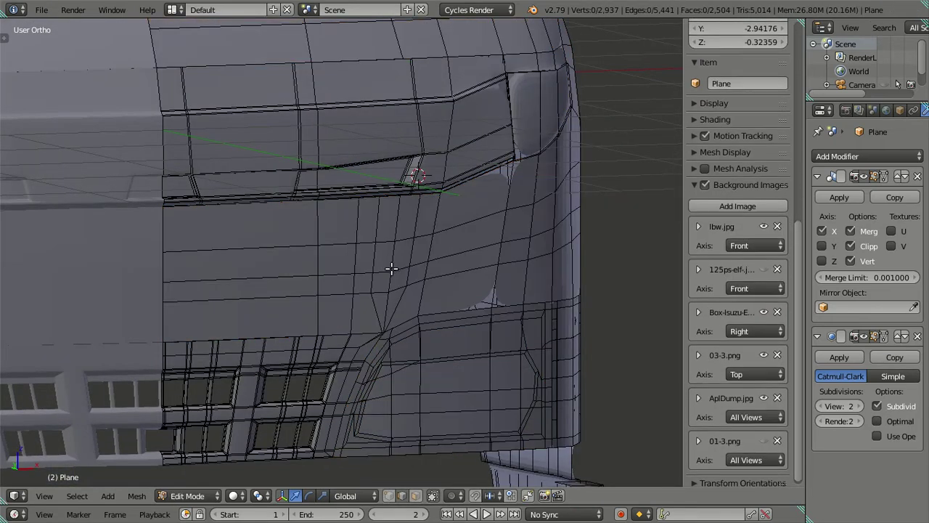
scroll(up, 3)
scroll(up, 3)
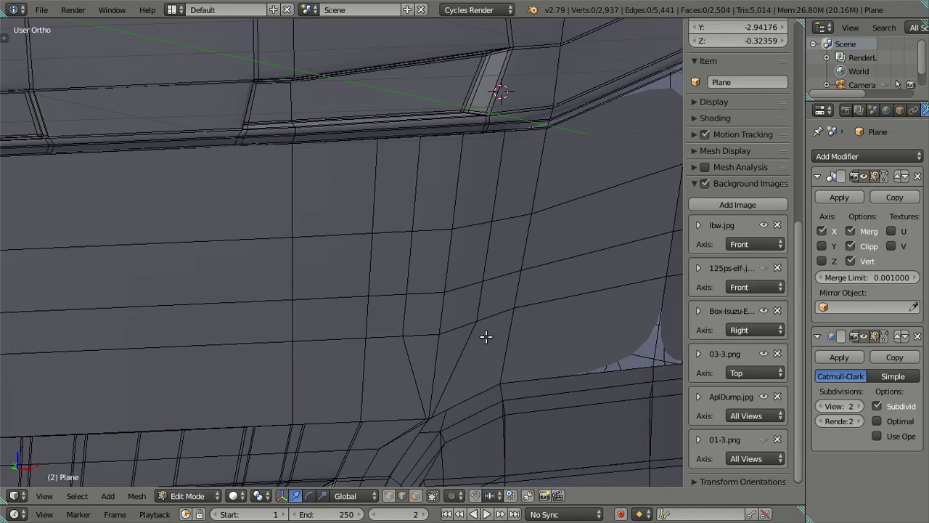
Deselect the whole mesh and frame the bumper corner in front orthographic view
scroll(up, 3)
scroll(up, 3)
key(a)
key(a)
scroll(down, 3)
scroll(down, 3)
scroll(down, 3)
scroll(up, 3)
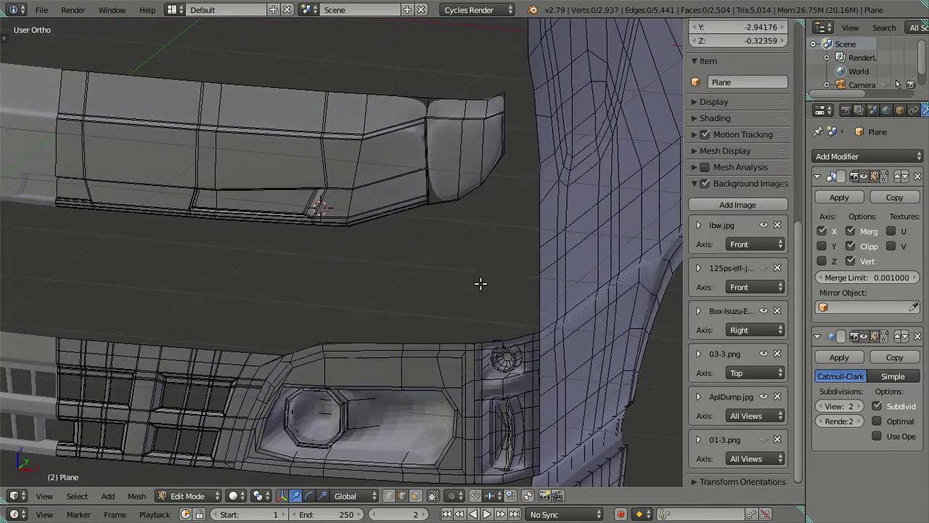
drag(477, 284, 421, 317)
scroll(up, 3)
key(KP_1)
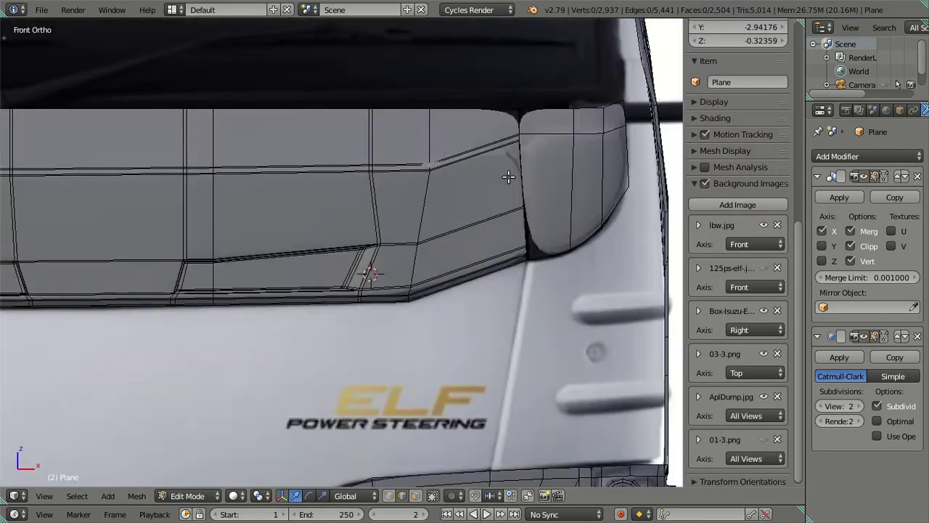
scroll(up, 3)
scroll(up, 3)
scroll(up, 3)
Set the Subdivision Surface viewport level to 0 and switch to see-through wireframe display
key(z)
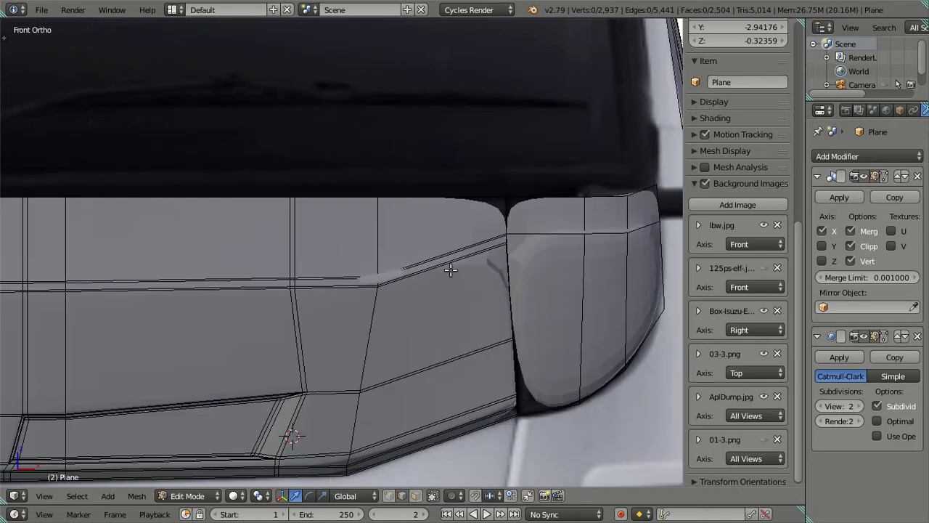
drag(835, 406, 757, 378)
key(z)
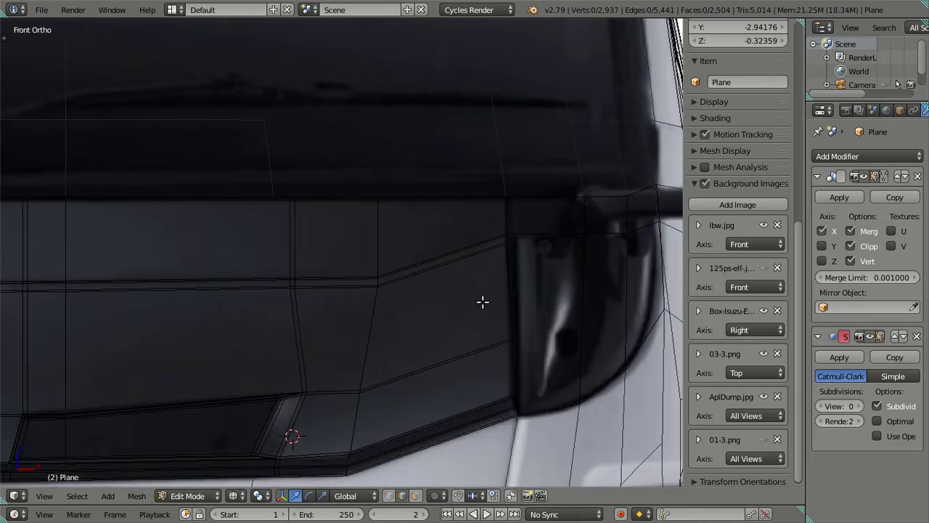
drag(443, 298, 421, 313)
scroll(down, 3)
scroll(up, 3)
scroll(up, 3)
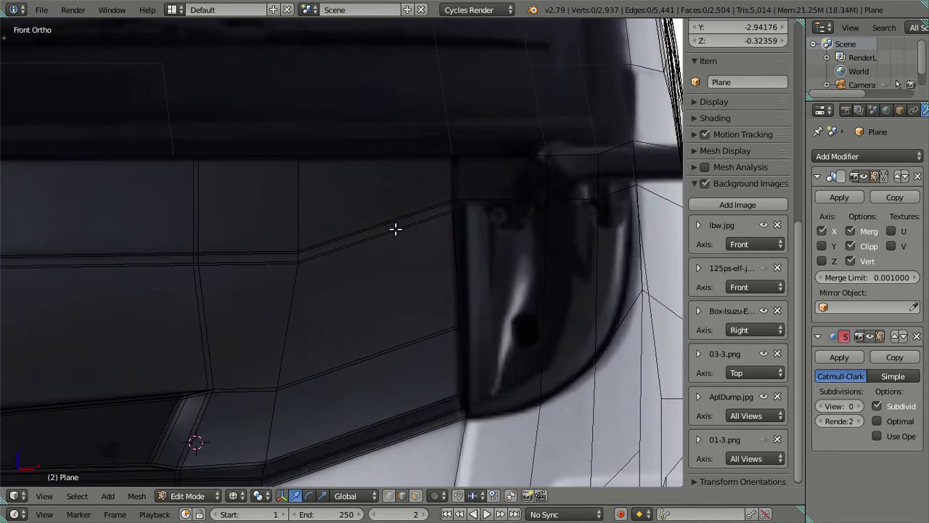
scroll(up, 3)
Cut vertical edge loops across the front panel and dissolve the unwanted extra loops
key(ctrl+r)
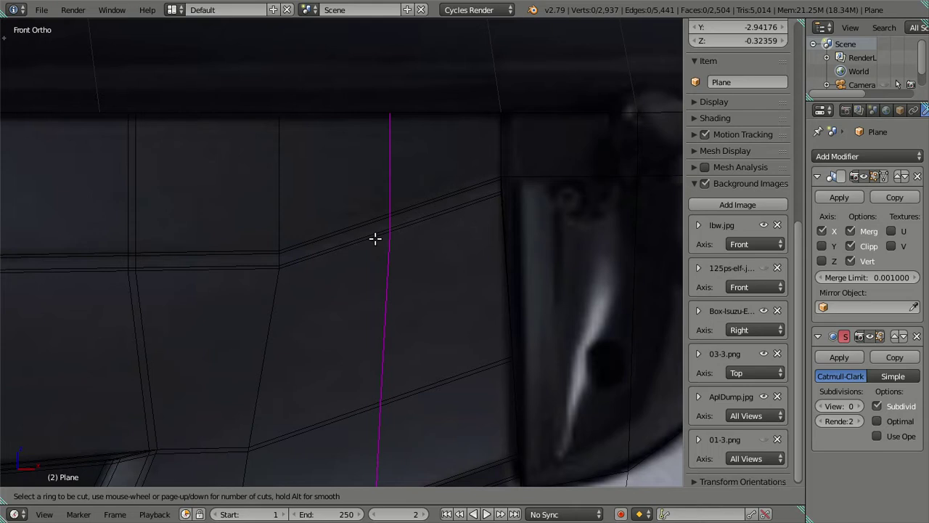
click(375, 239)
click(418, 220)
key(ctrl+r)
scroll(up, 3)
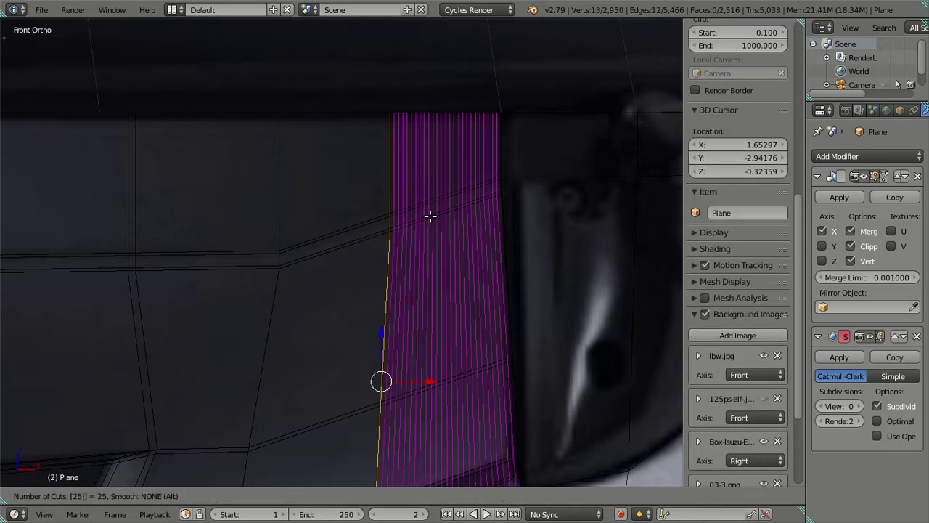
click(429, 216)
right_click(429, 216)
right_click(499, 247)
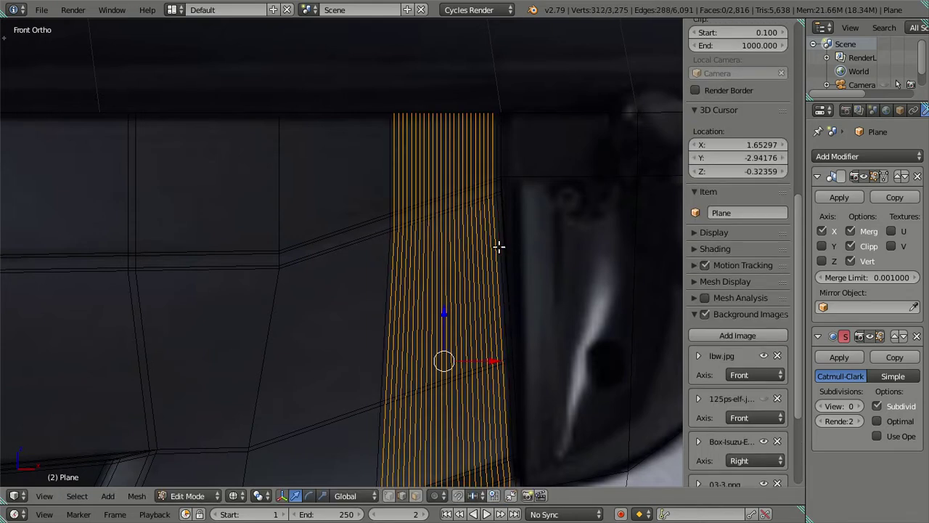
key(z)
key(x)
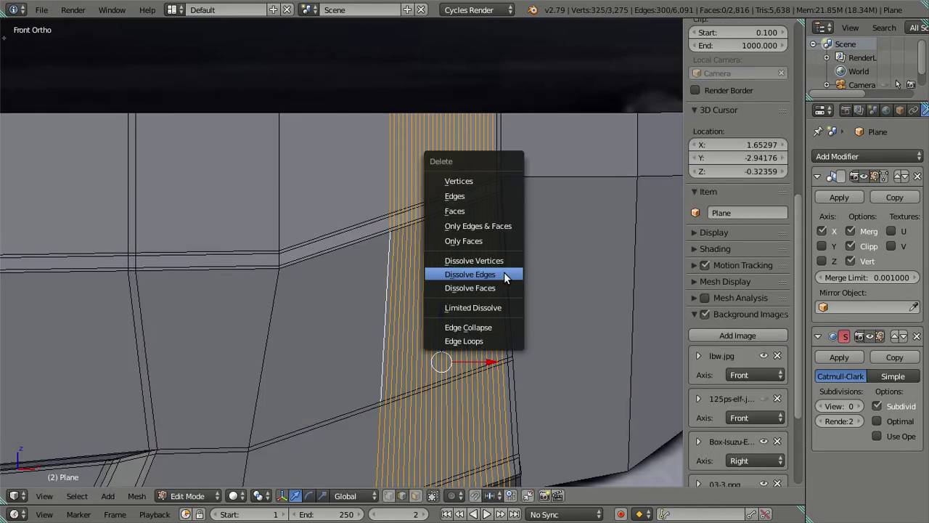
click(504, 272)
scroll(down, 3)
scroll(up, 3)
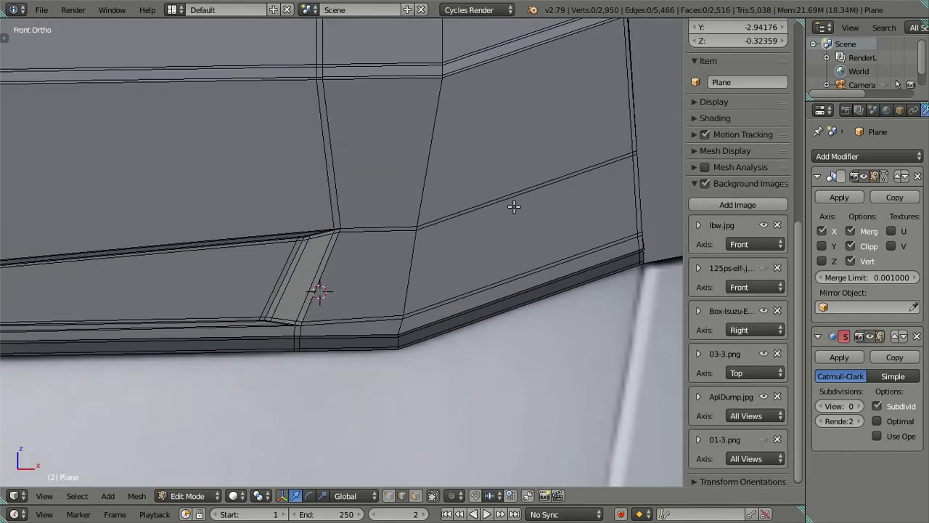
Add one centred vertical loop, then a five-cut loop, and dissolve the surplus edges
key(ctrl+r)
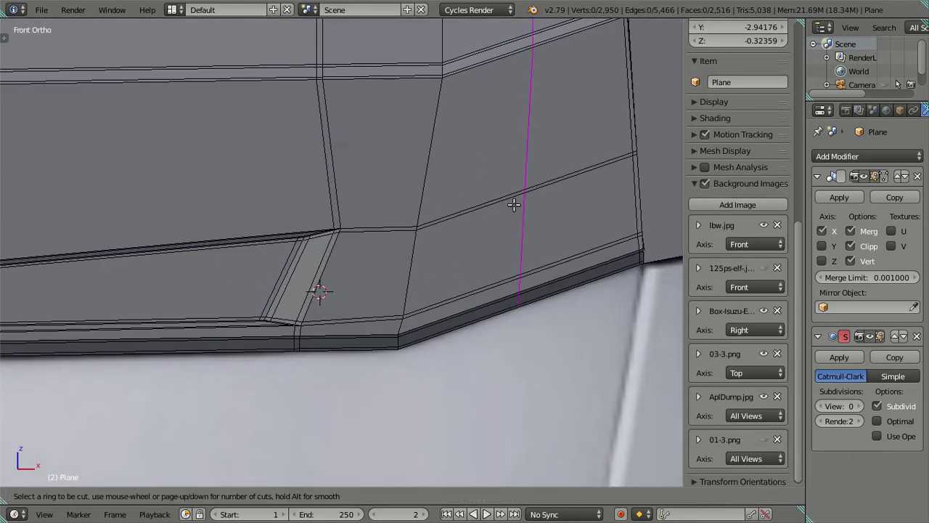
click(515, 205)
right_click(470, 222)
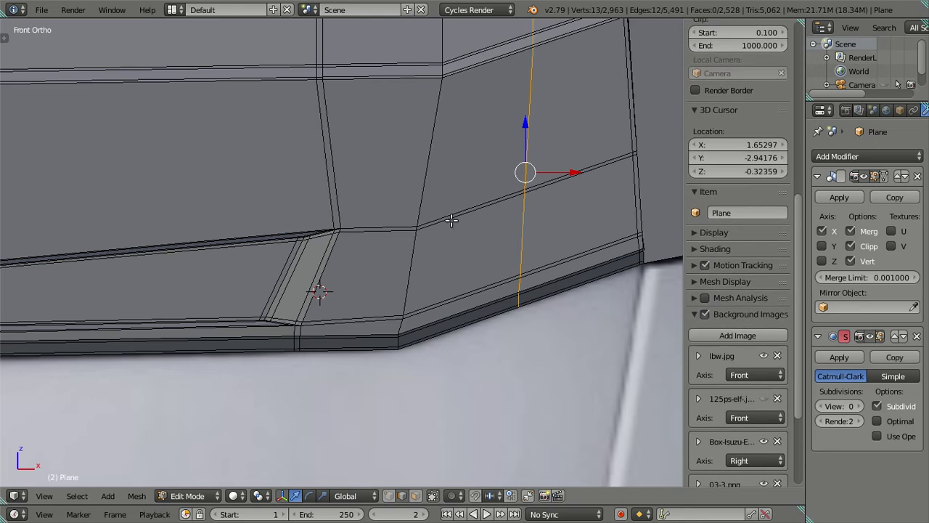
key(z)
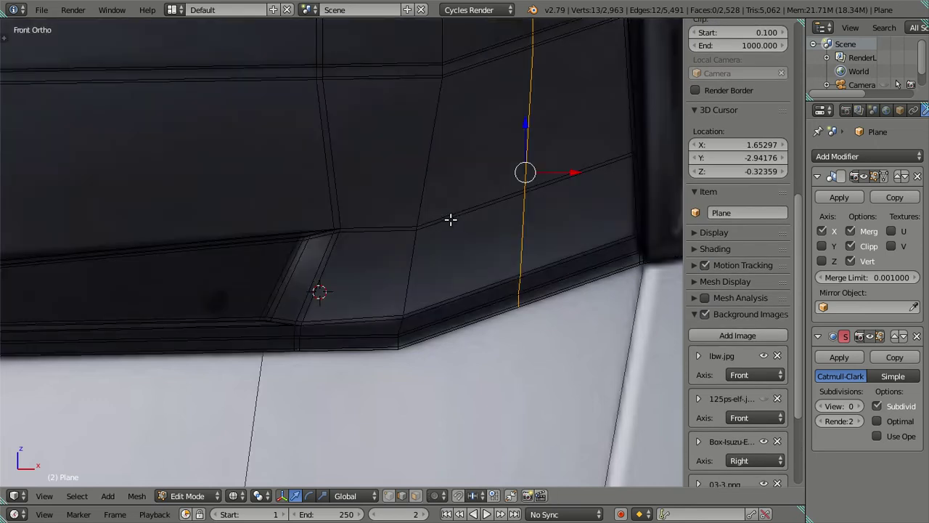
key(ctrl+r)
key(5)
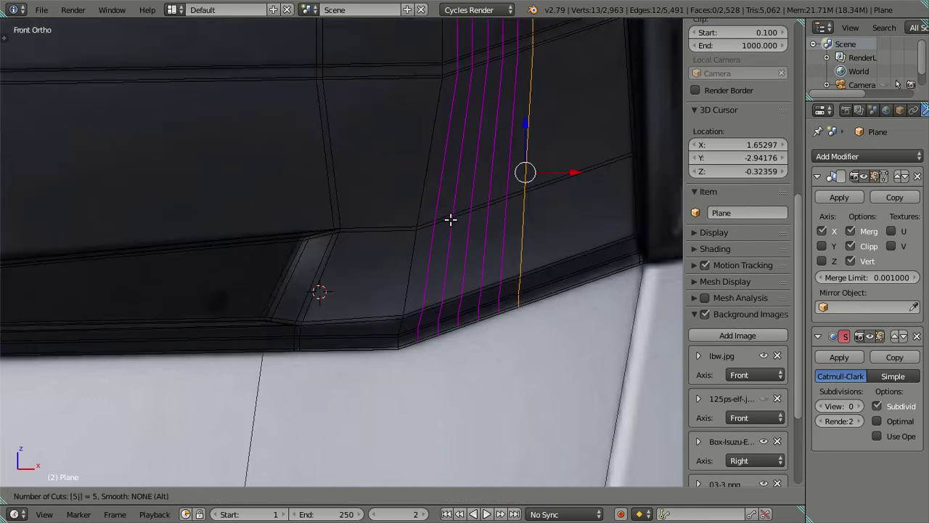
click(451, 219)
right_click(441, 233)
key(x)
click(436, 251)
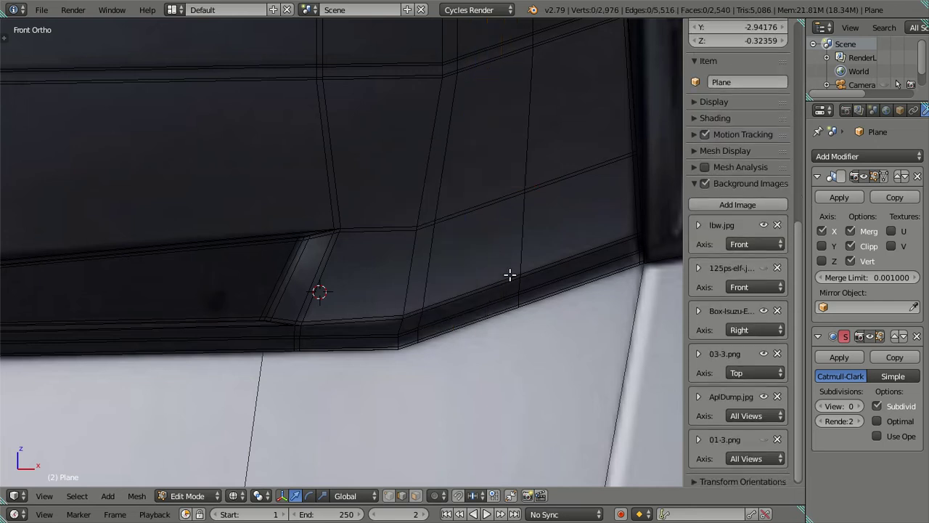
key(x)
click(576, 249)
Raise the Subsurf viewport level to 2 and orbit the smoothed cab front in Object Mode
key(Tab)
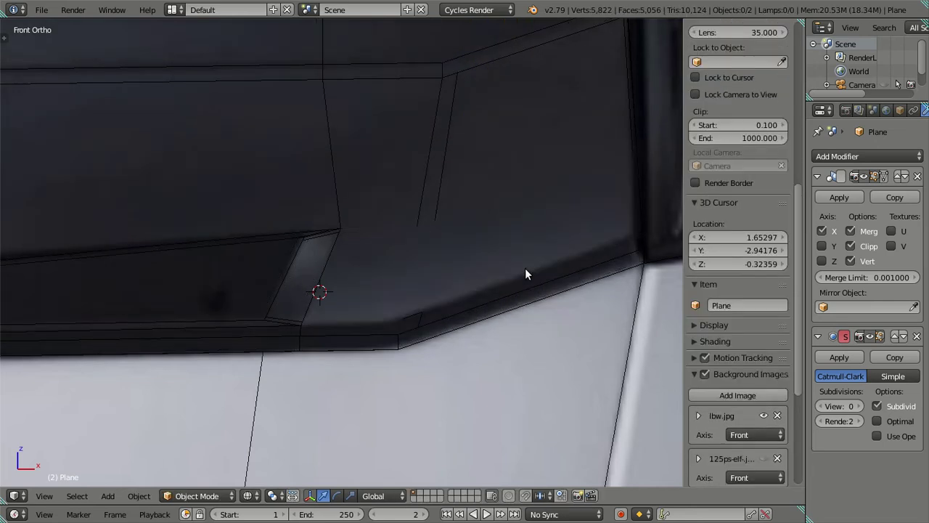
key(Tab)
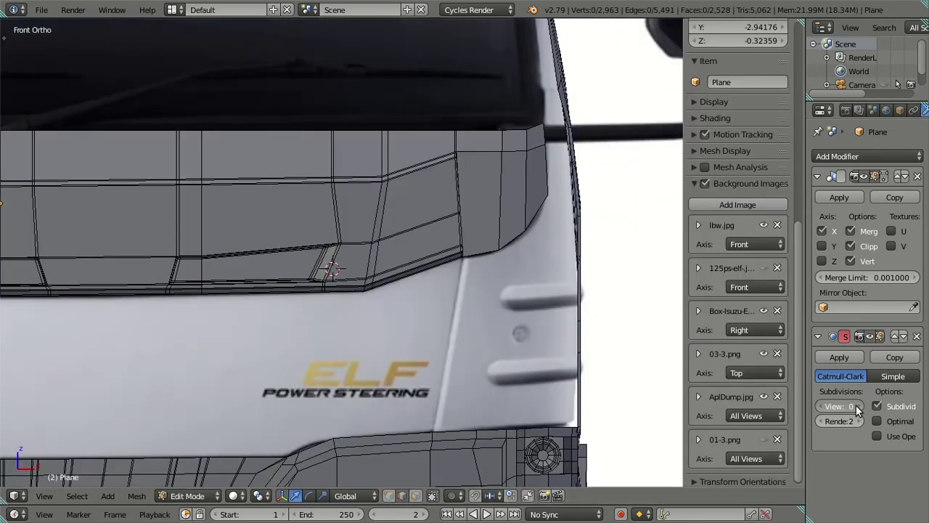
click(856, 405)
key(Tab)
drag(435, 242, 406, 230)
key(KP_1)
drag(410, 317, 457, 148)
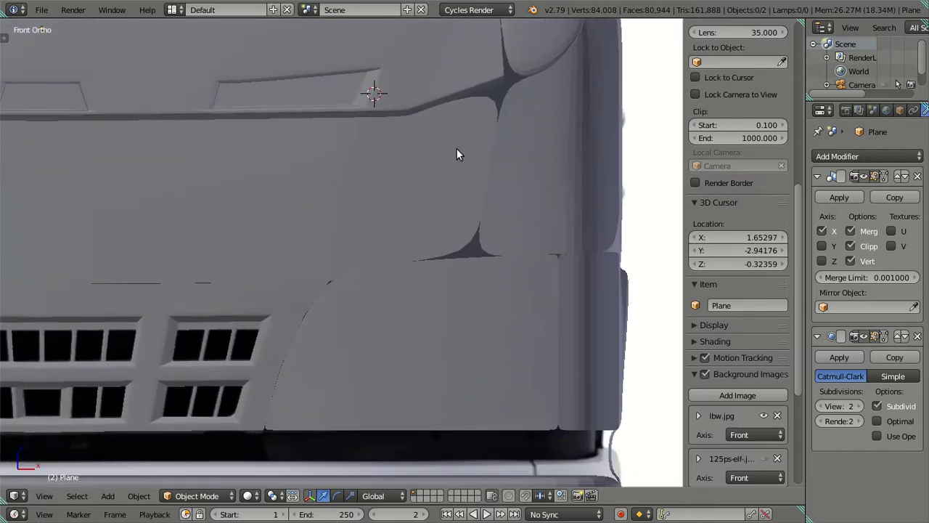
scroll(down, 3)
drag(423, 188, 395, 204)
scroll(up, 3)
scroll(down, 3)
scroll(down, 3)
Place the 3D cursor on the cab, return to front wireframe view and set Subsurf View to 0
click(548, 344)
scroll(up, 3)
scroll(up, 3)
scroll(up, 3)
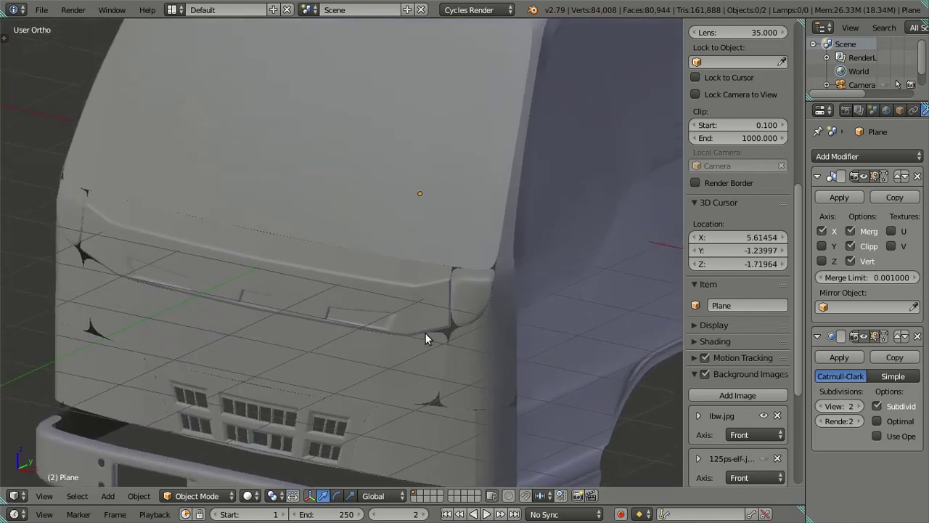
scroll(up, 3)
scroll(up, 3)
scroll(up, 3)
scroll(up, 3)
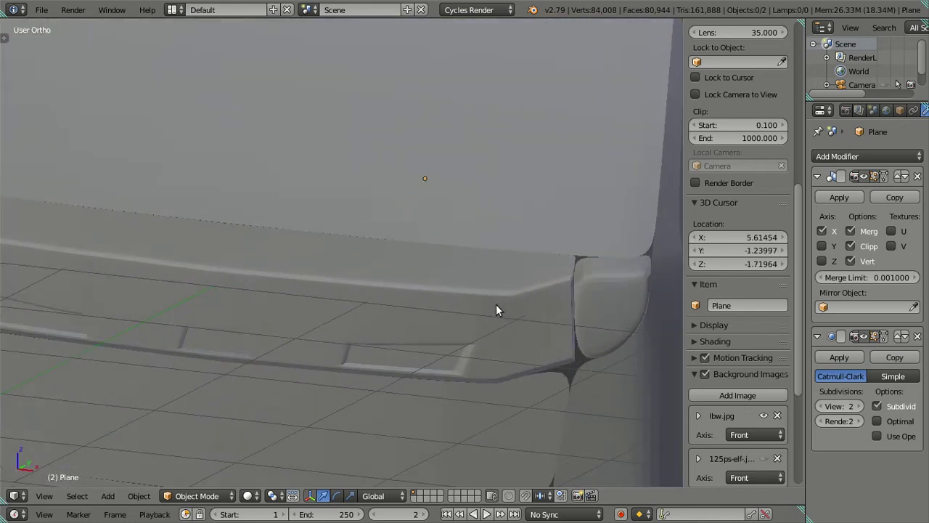
scroll(up, 3)
key(KP_1)
key(z)
scroll(up, 3)
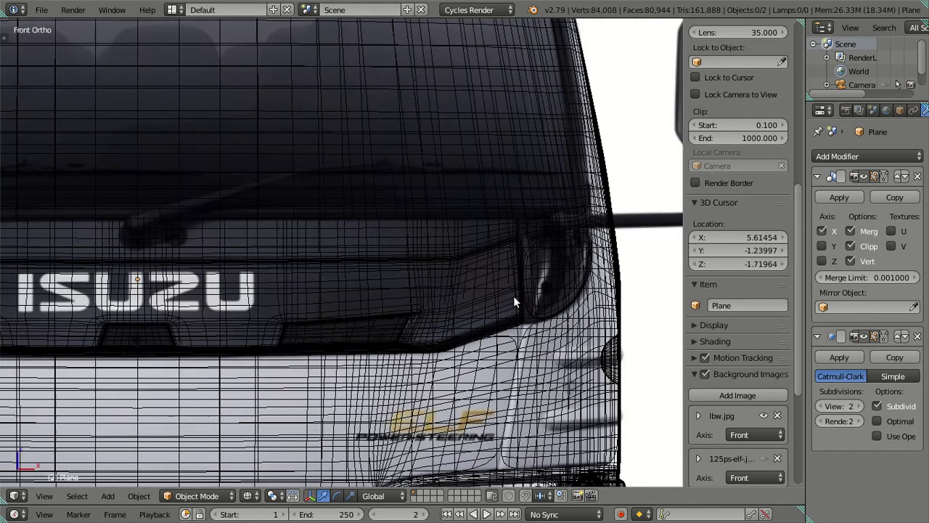
scroll(up, 3)
click(824, 405)
click(824, 406)
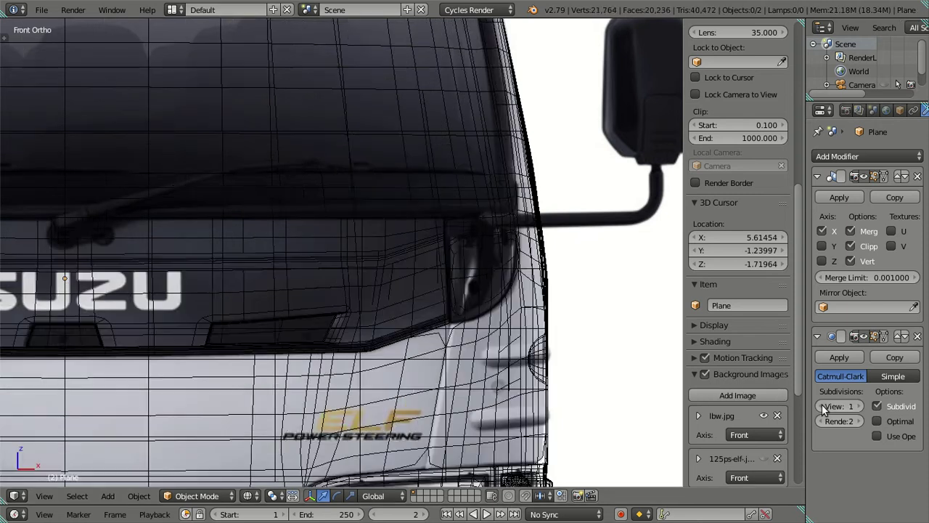
scroll(up, 3)
Enter Edit Mode and frame the ELF logo and grille, comparing solid and wireframe views
key(Tab)
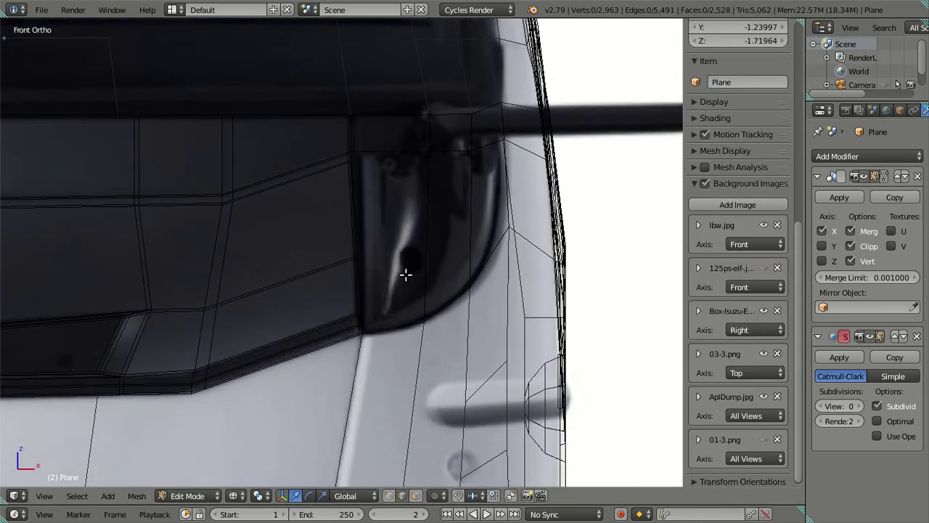
key(z)
scroll(down, 3)
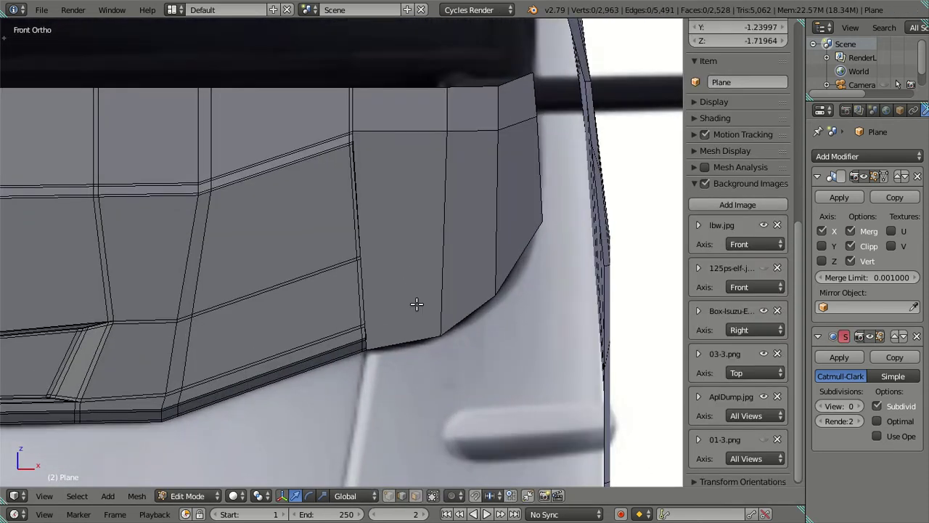
drag(415, 304, 461, 244)
scroll(down, 3)
scroll(down, 3)
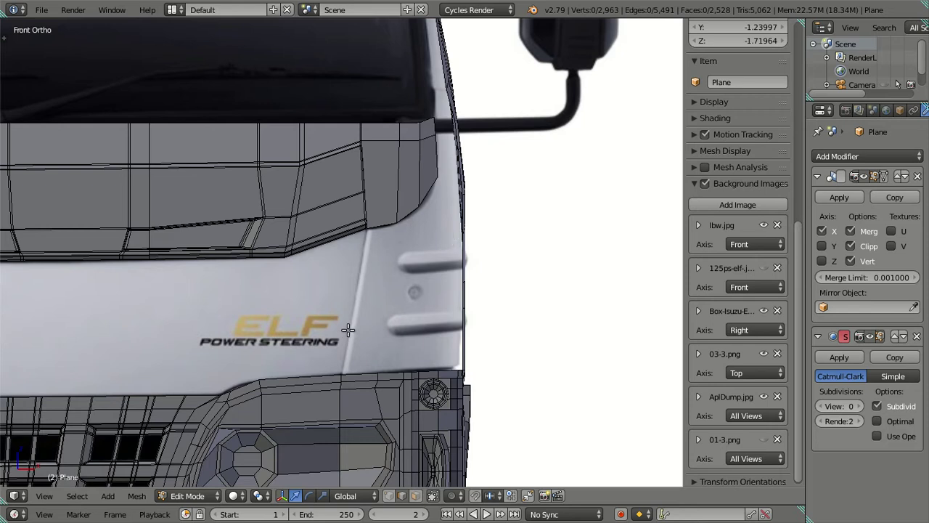
scroll(up, 3)
drag(349, 330, 463, 274)
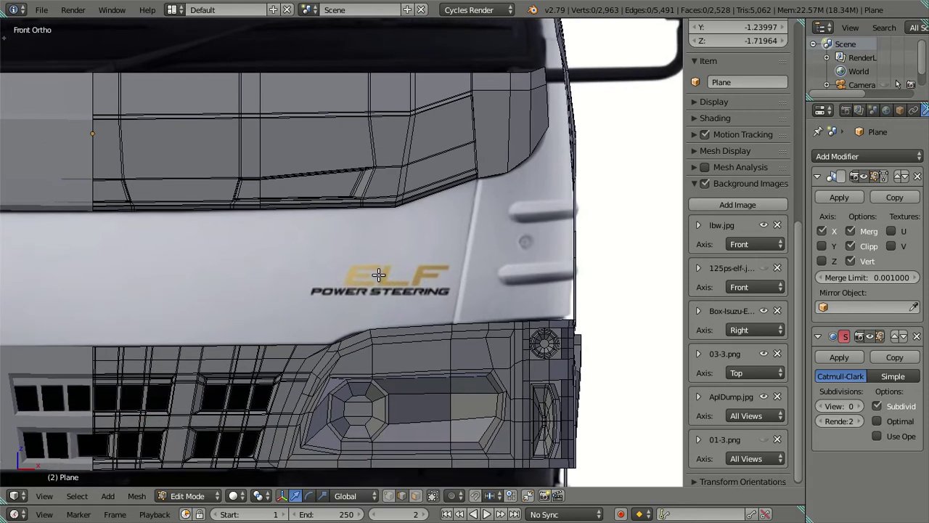
scroll(down, 3)
scroll(up, 3)
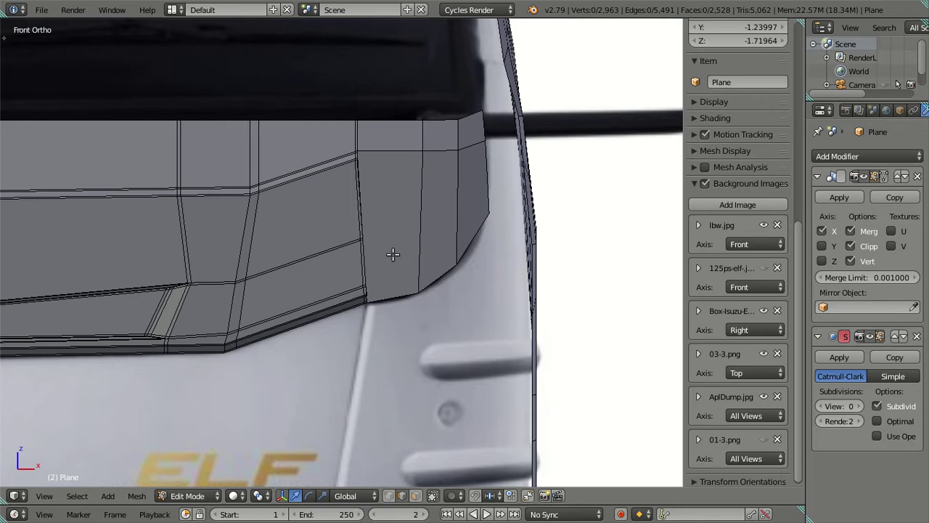
key(z)
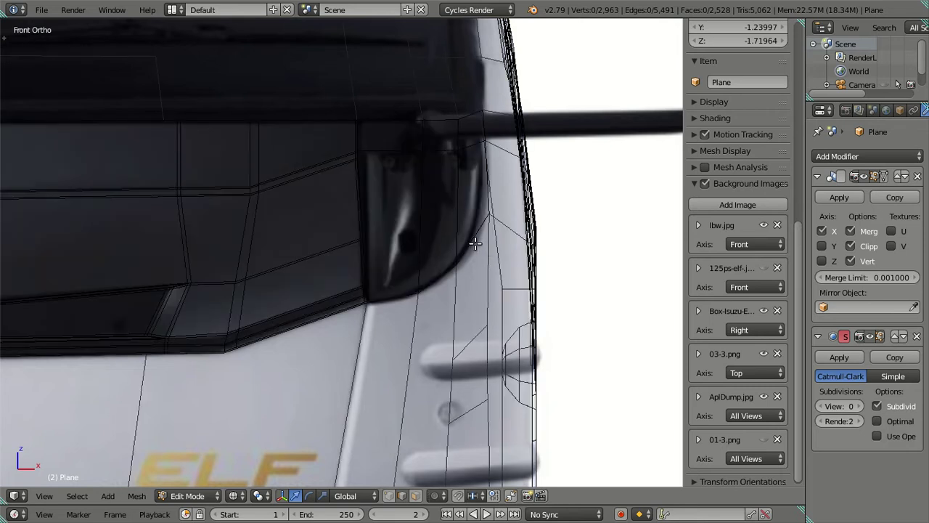
scroll(up, 3)
scroll(up, 3)
key(z)
drag(404, 315, 396, 345)
Select the headlight-recess edge loops on the panel corner and return to front view
right_click(371, 282)
drag(371, 283, 394, 338)
right_click(335, 331)
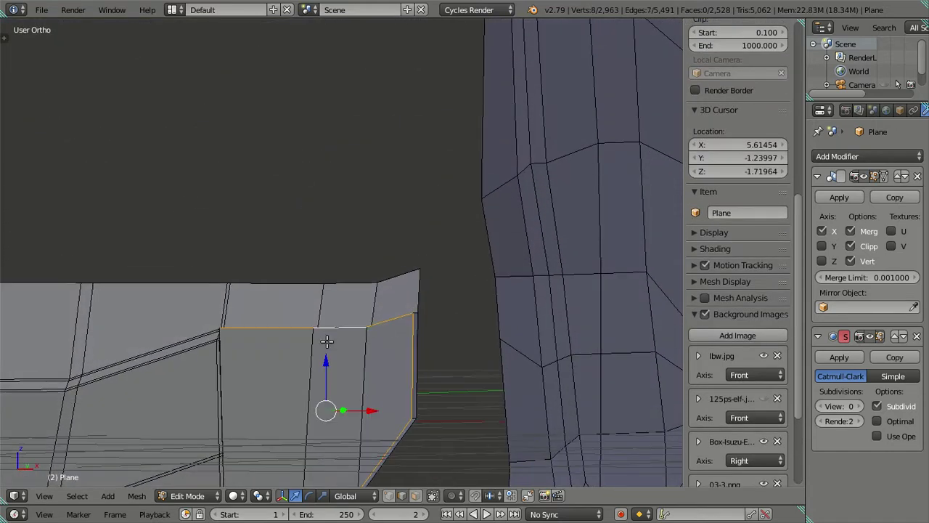
drag(329, 337, 332, 307)
right_click(310, 306)
key(KP_1)
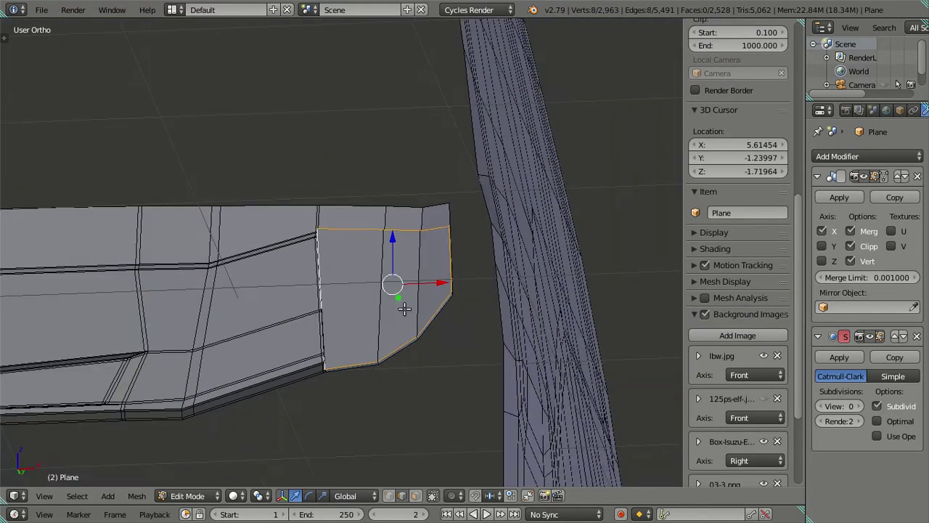
scroll(up, 3)
scroll(up, 3)
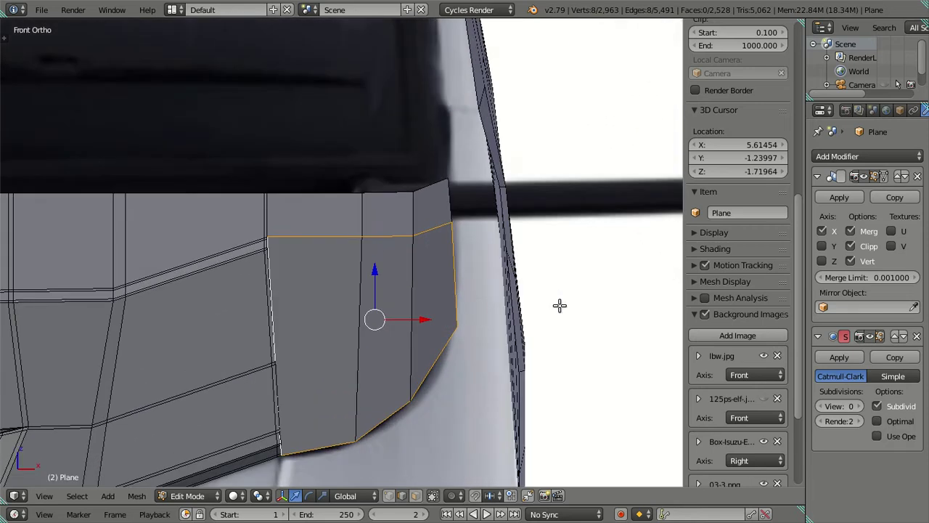
Scale the selected recess faces down to about 0.95 and compare with the reference photo
key(s)
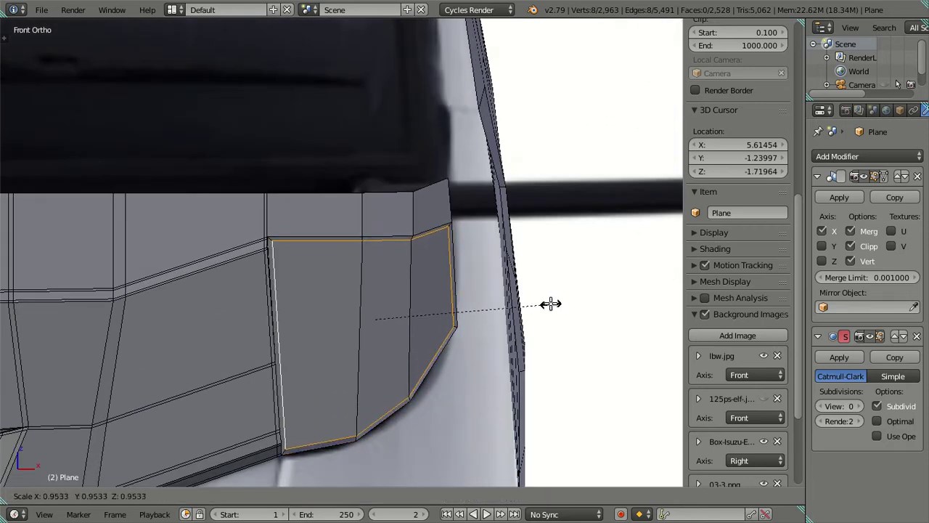
click(551, 304)
key(a)
key(z)
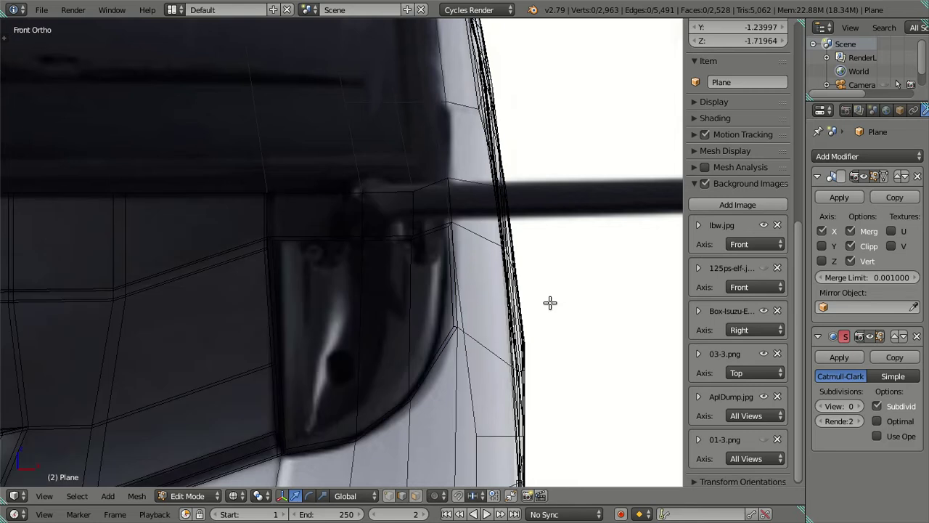
key(ctrl+z)
key(Tab)
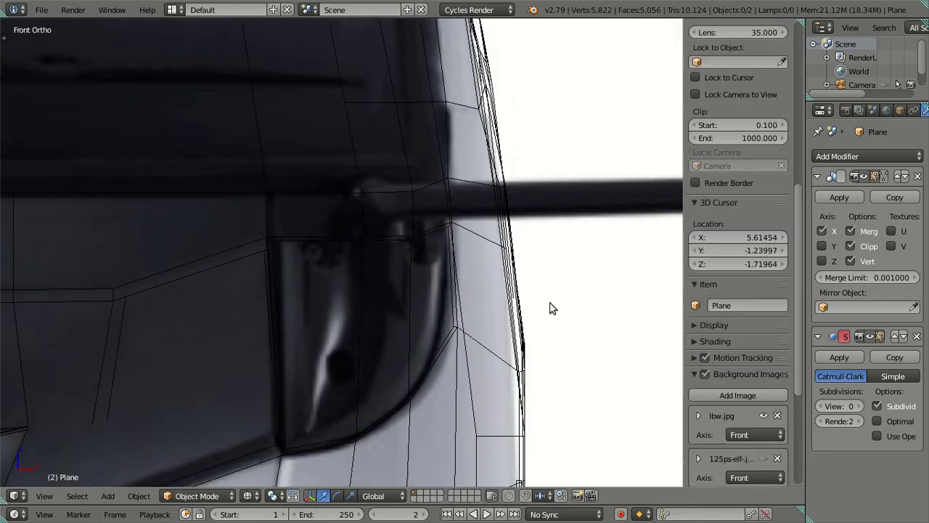
key(z)
key(Tab)
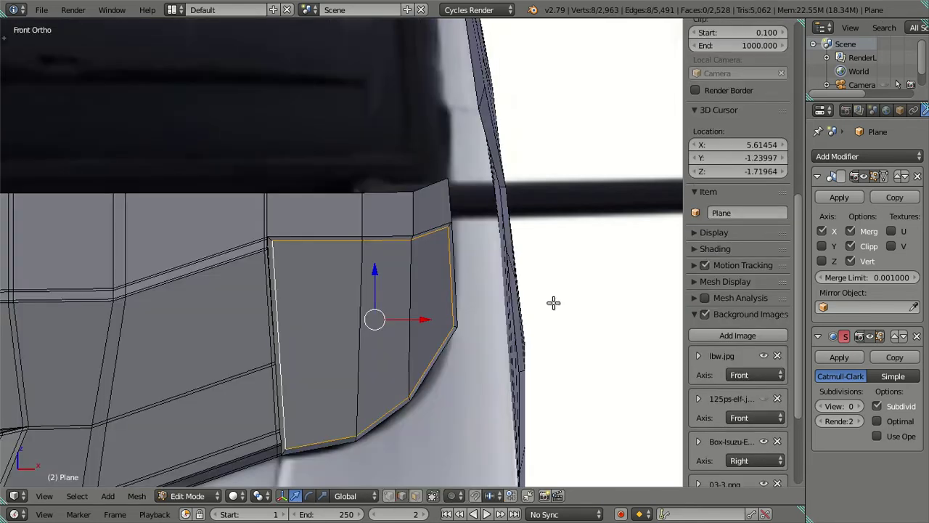
Scale the recess faces again to about 0.93 and check the outline against the photo
key(s)
click(543, 313)
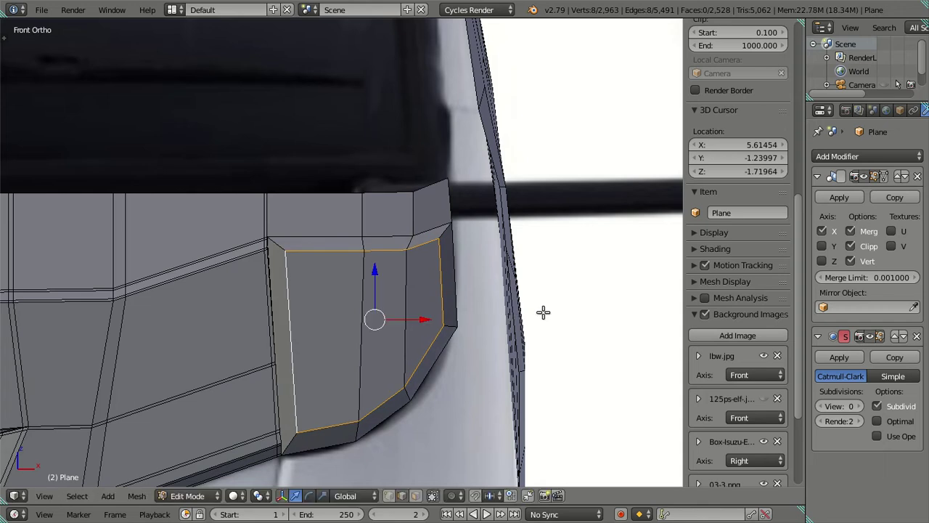
key(a)
key(z)
scroll(down, 3)
scroll(down, 3)
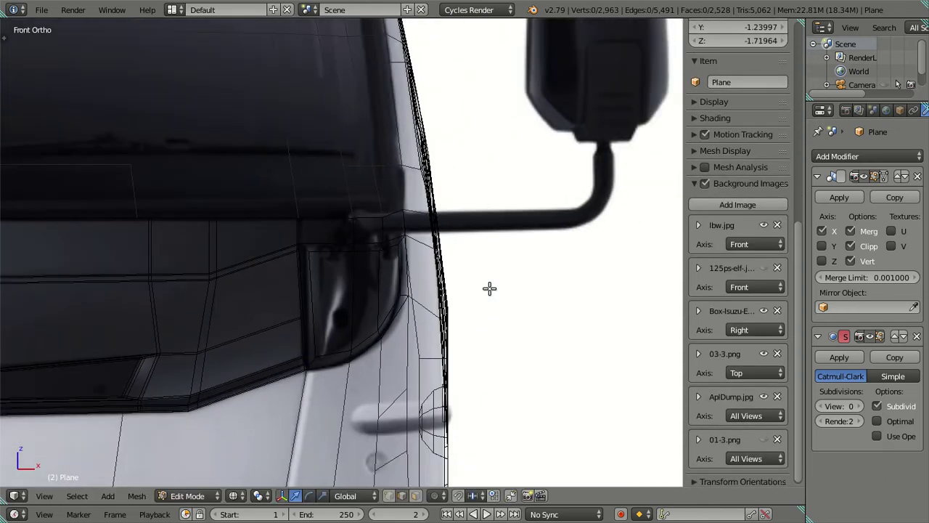
scroll(up, 3)
key(z)
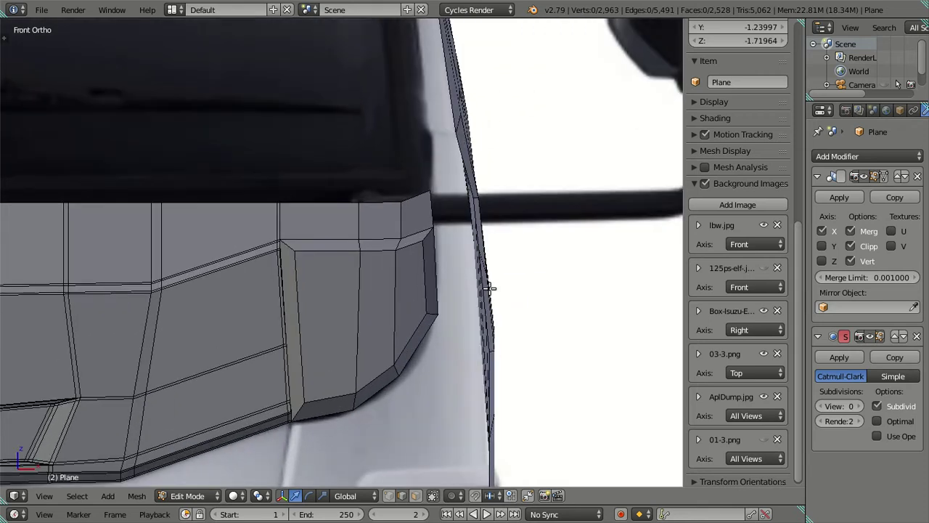
key(z)
key(z)
key(KP_3)
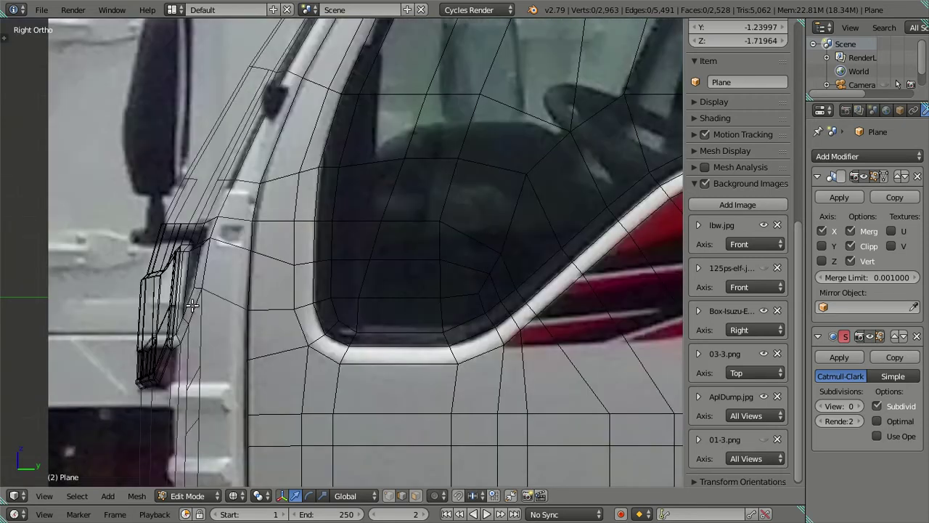
scroll(up, 3)
scroll(up, 3)
key(z)
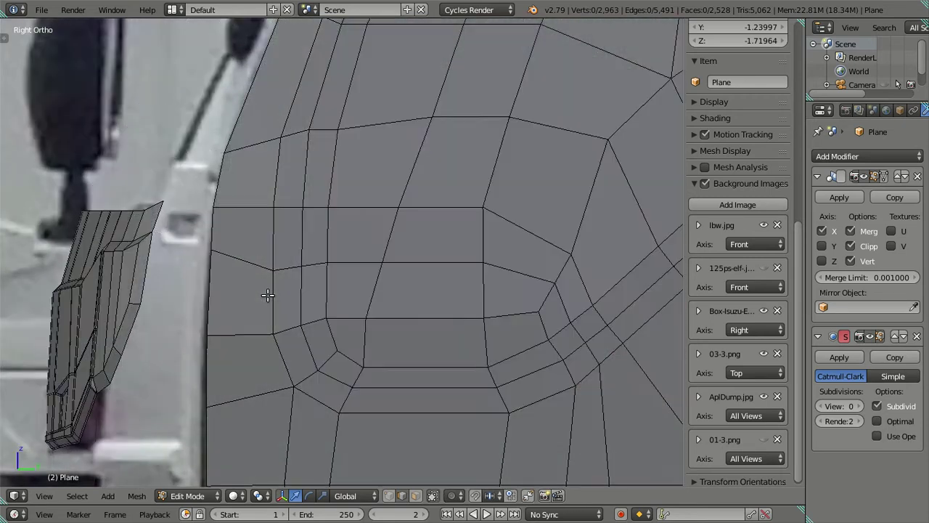
drag(199, 297, 400, 317)
key(Tab)
key(KP_1)
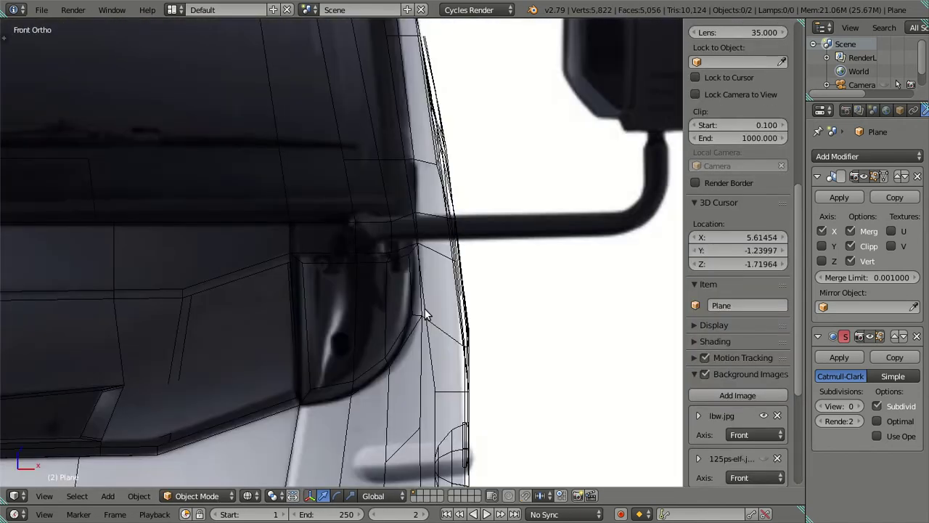
key(z)
key(z)
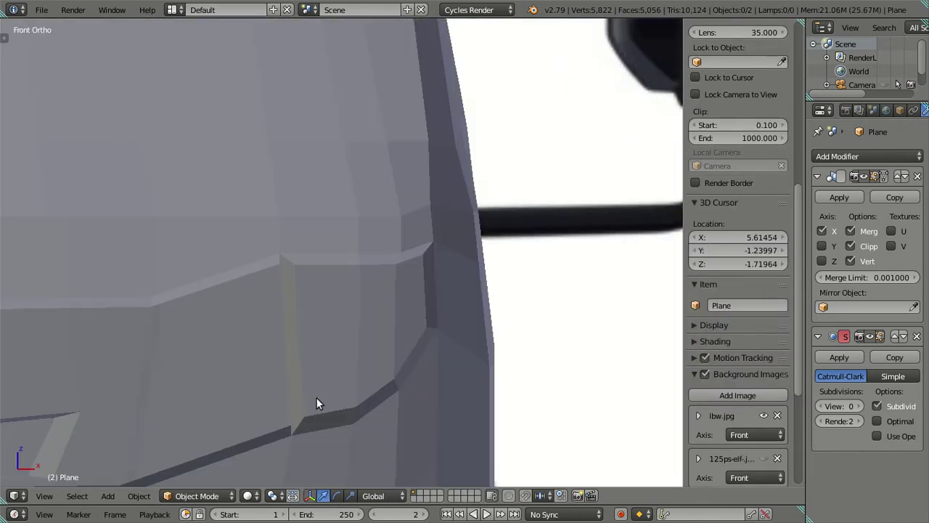
scroll(up, 3)
scroll(up, 3)
scroll(up, 3)
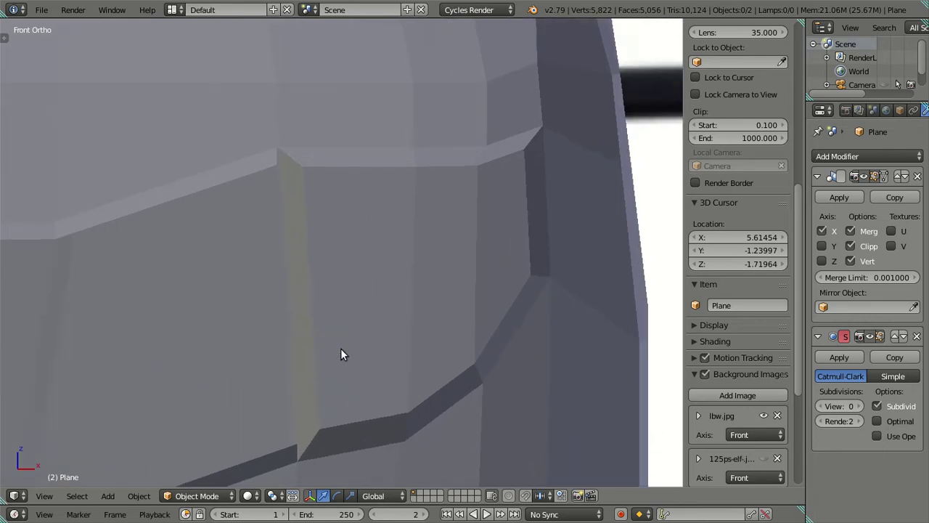
scroll(down, 3)
scroll(down, 3)
key(z)
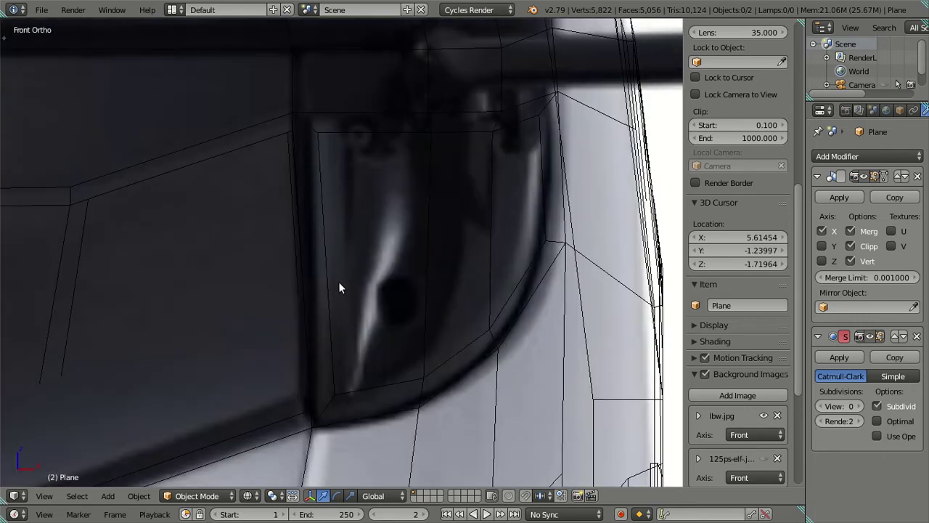
key(z)
key(Tab)
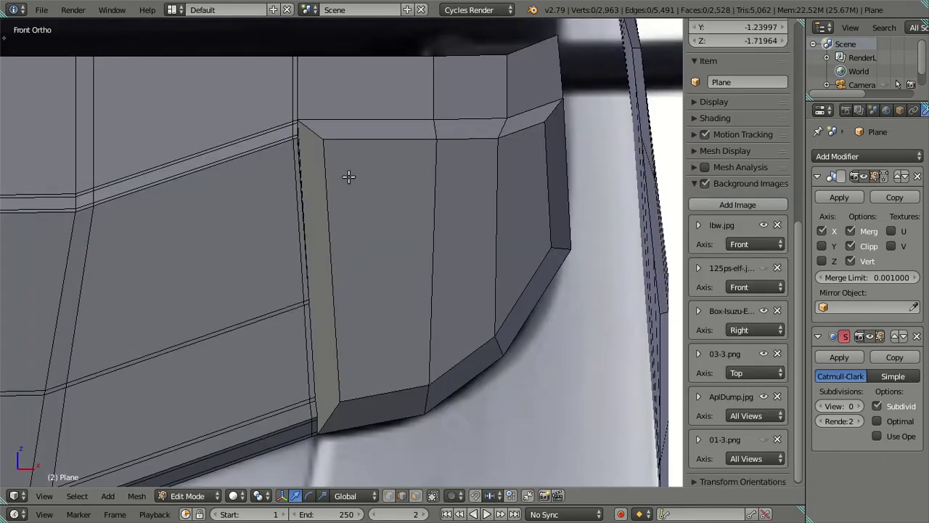
Loop-cut the headlight recess face column and dissolve the extra loops, keeping one
key(ctrl+r)
scroll(up, 3)
click(366, 141)
right_click(365, 141)
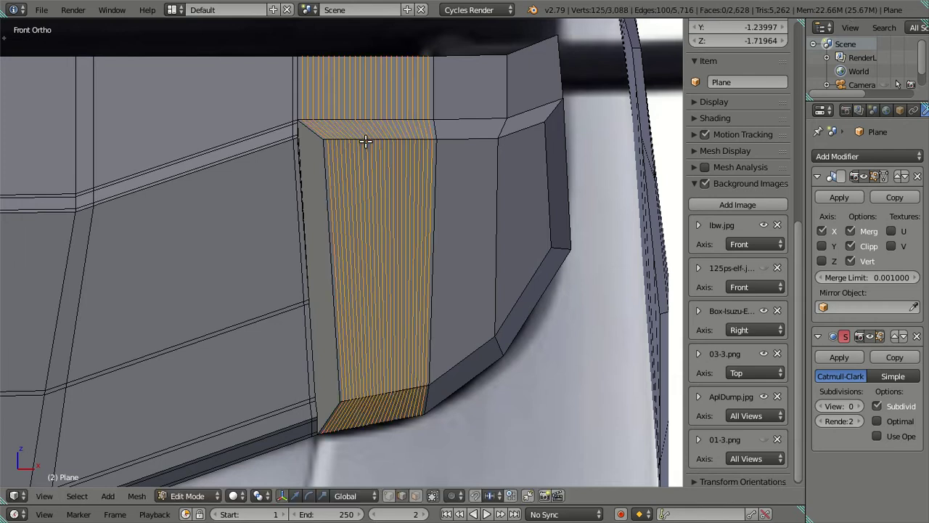
key(ctrl+space)
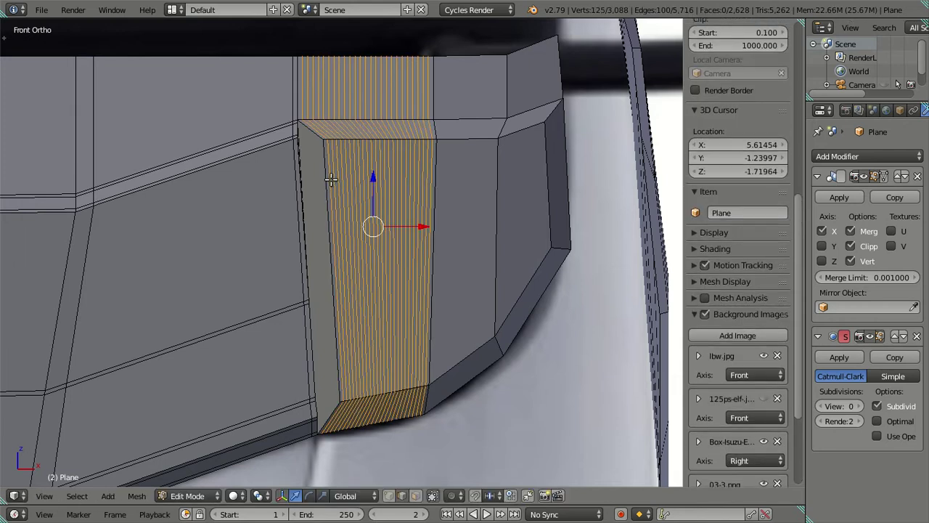
key(x)
click(431, 209)
key(z)
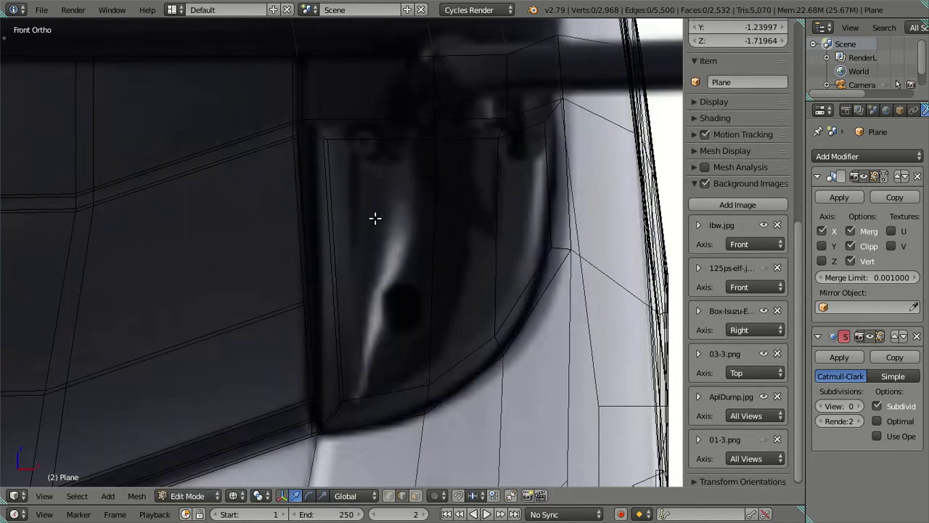
Compare the recess against the reference in both shading modes, then open the Window menu
drag(374, 192, 380, 251)
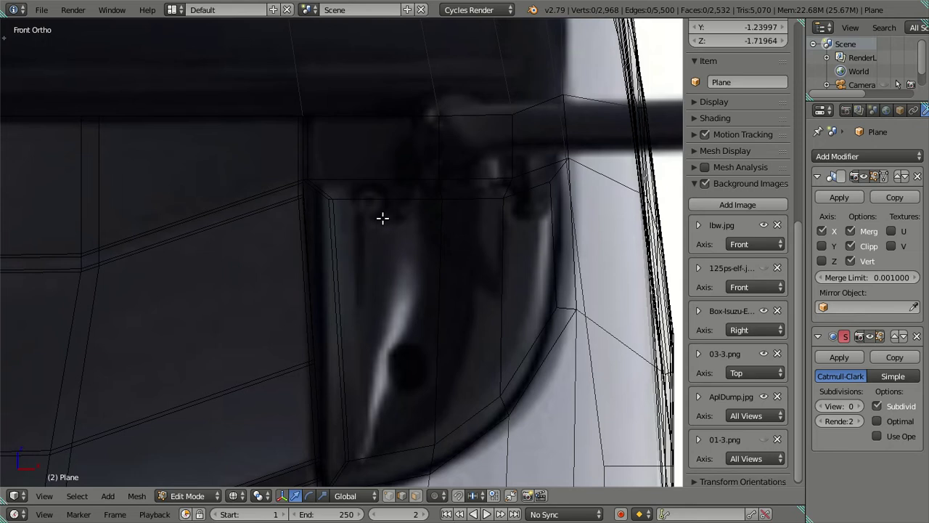
scroll(down, 3)
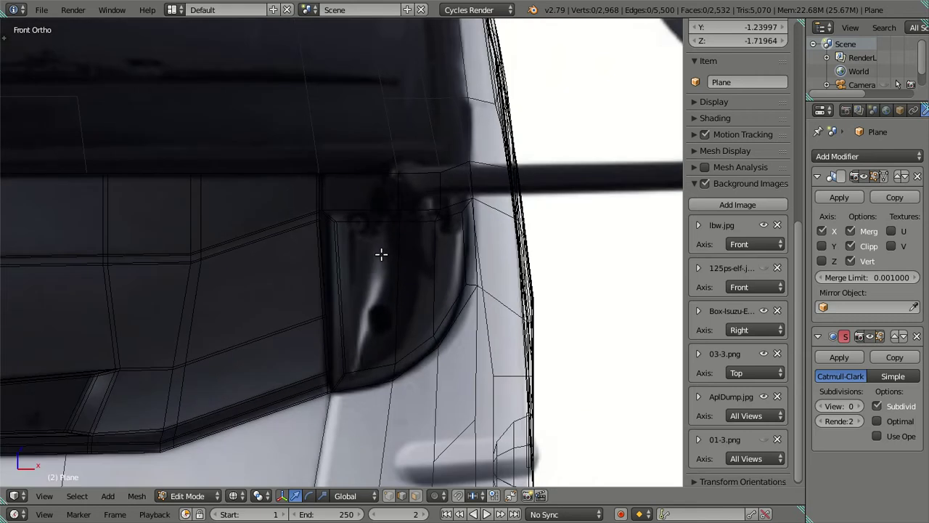
key(shift+z)
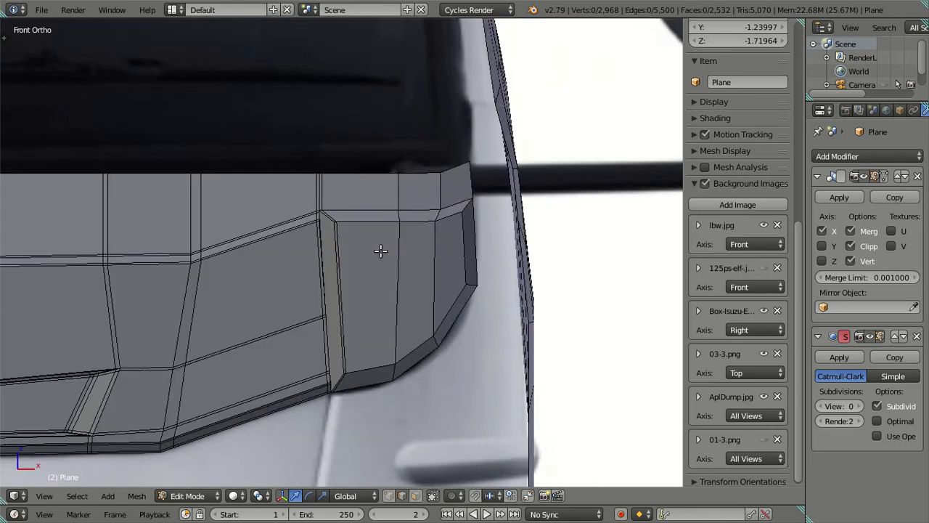
key(shift+z)
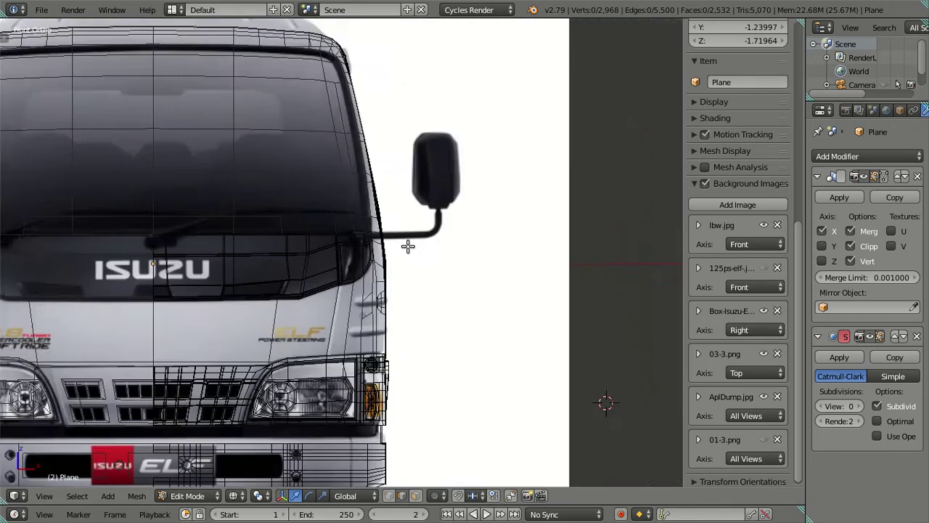
scroll(up, 3)
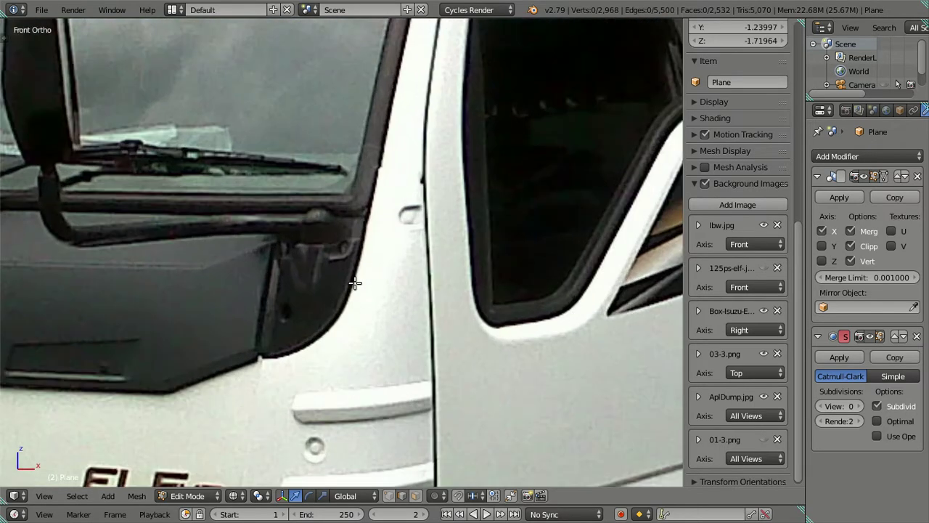
scroll(down, 3)
scroll(down, 3)
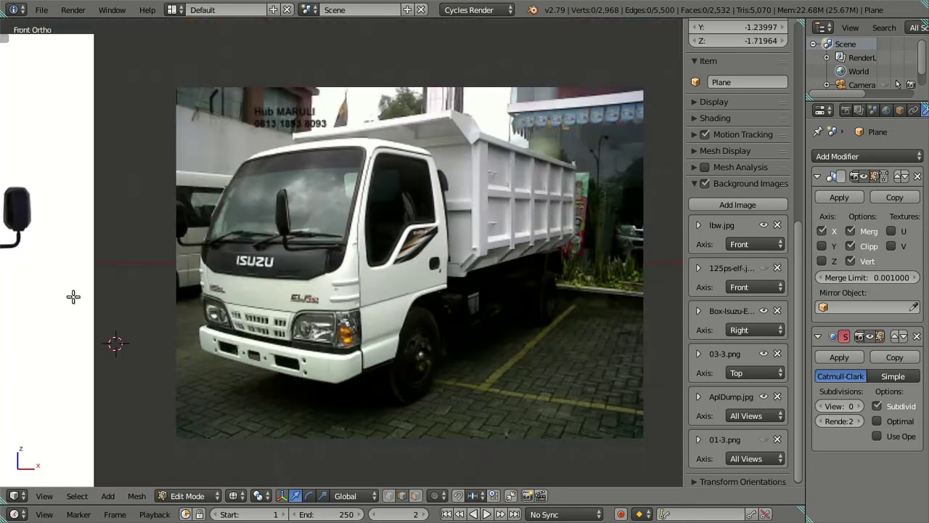
scroll(down, 3)
click(129, 16)
Minimize Blender to the desktop and glance at the 20150604_080203.jpg reference photo
click(124, 40)
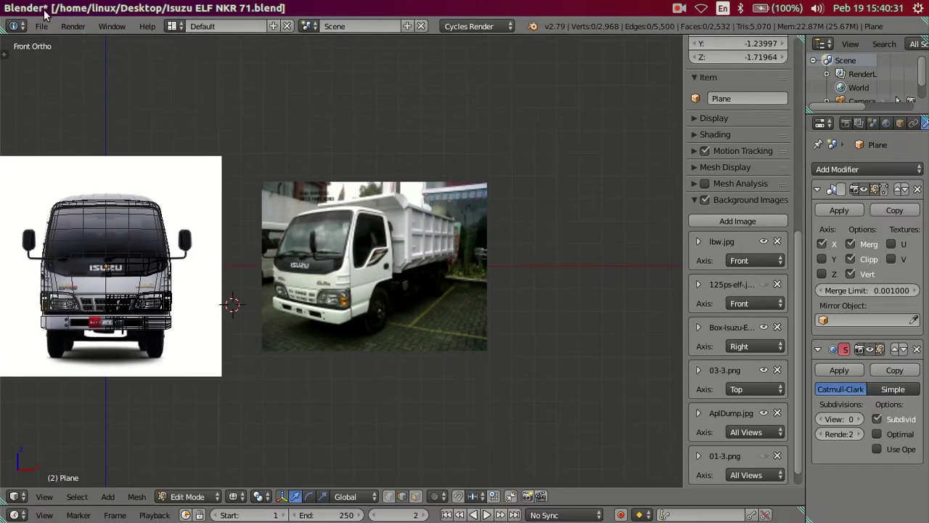
click(23, 10)
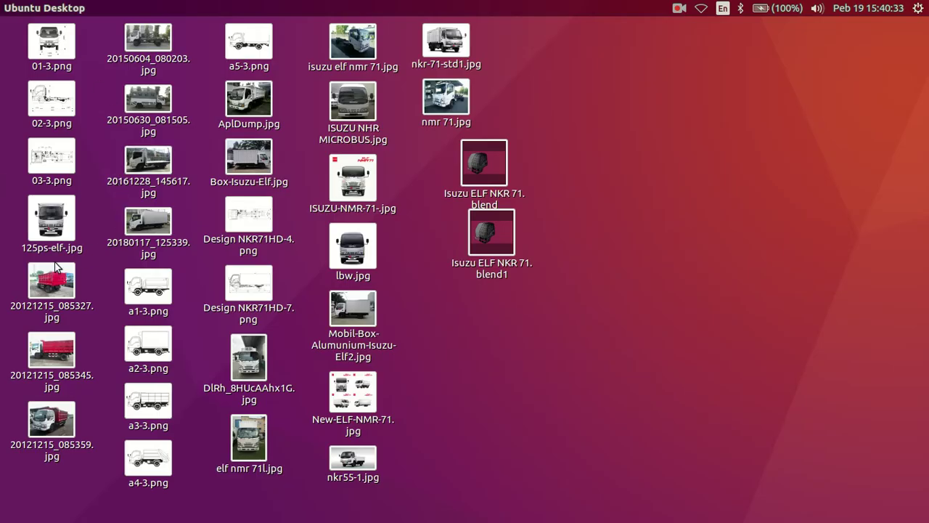
click(150, 37)
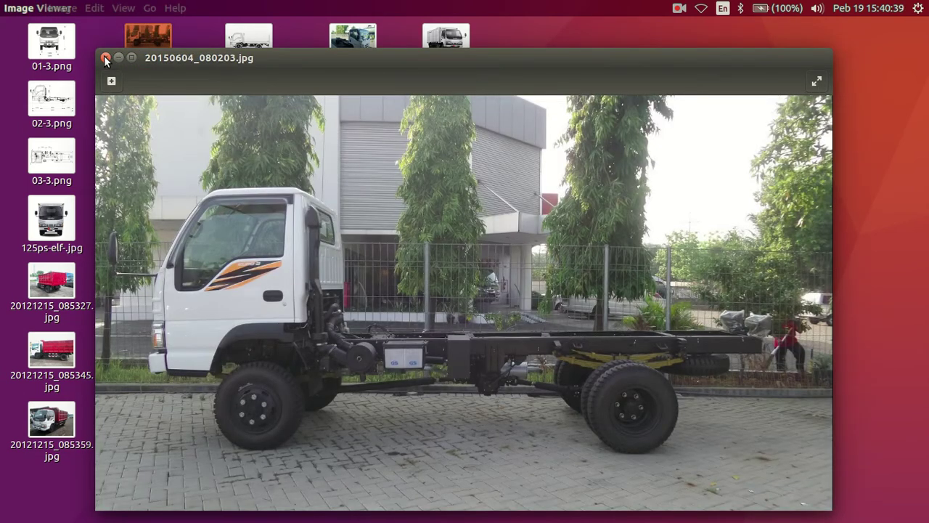
click(105, 58)
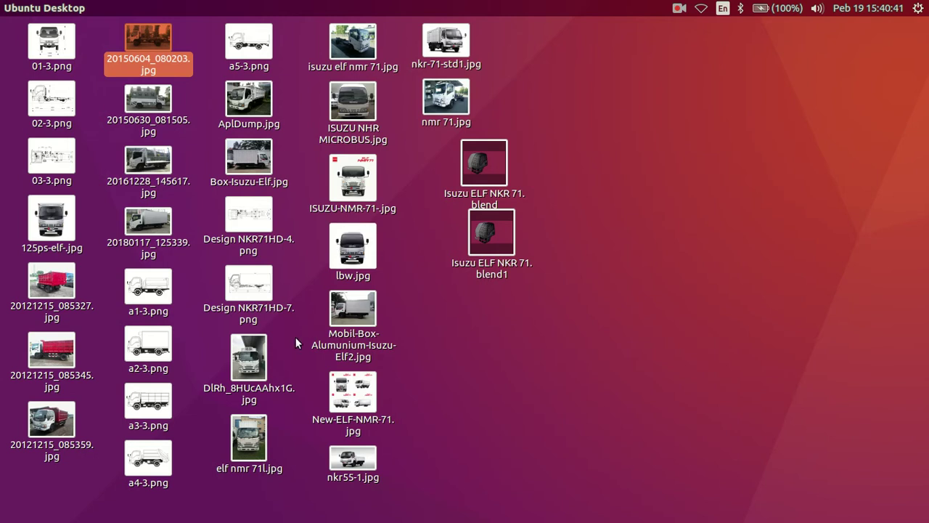
View the DlRh_8HUcAAhx1G.jpg and isuzu elf nmr 71.jpg reference photos
click(248, 357)
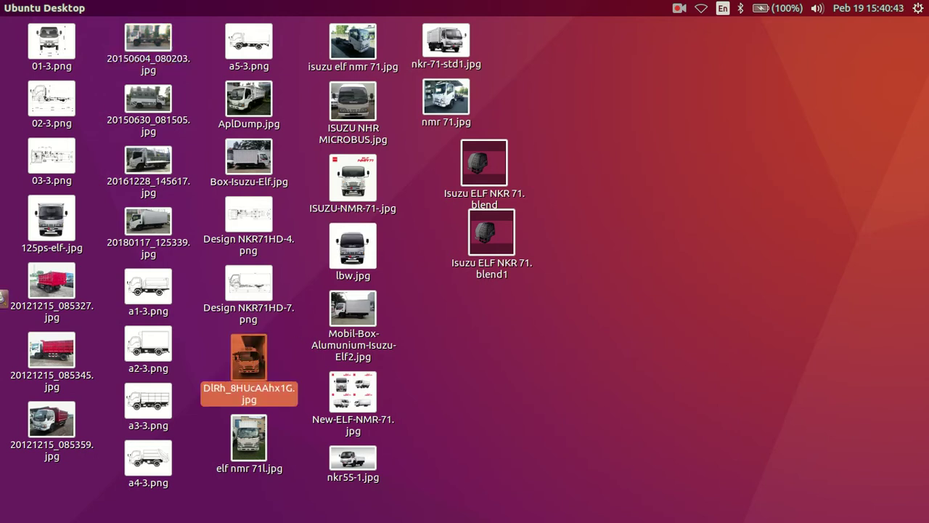
double_click(248, 358)
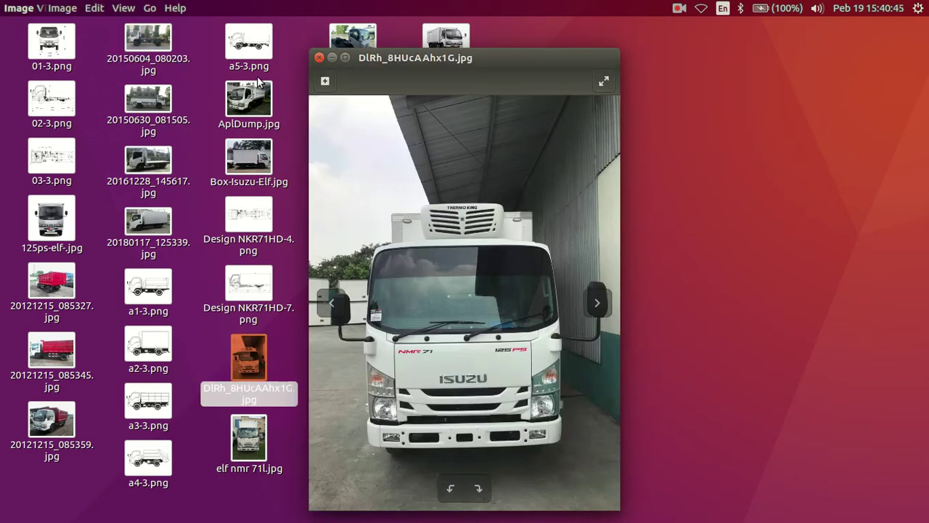
click(318, 58)
click(366, 56)
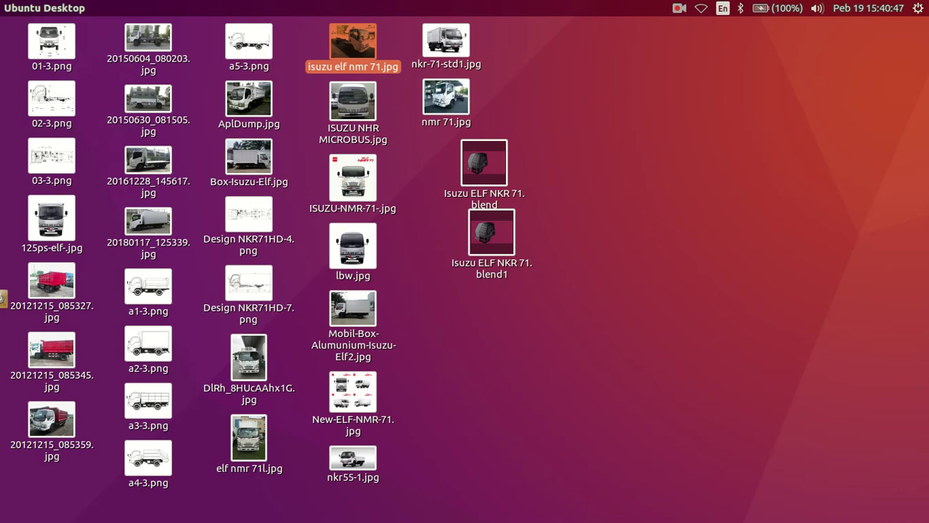
double_click(364, 51)
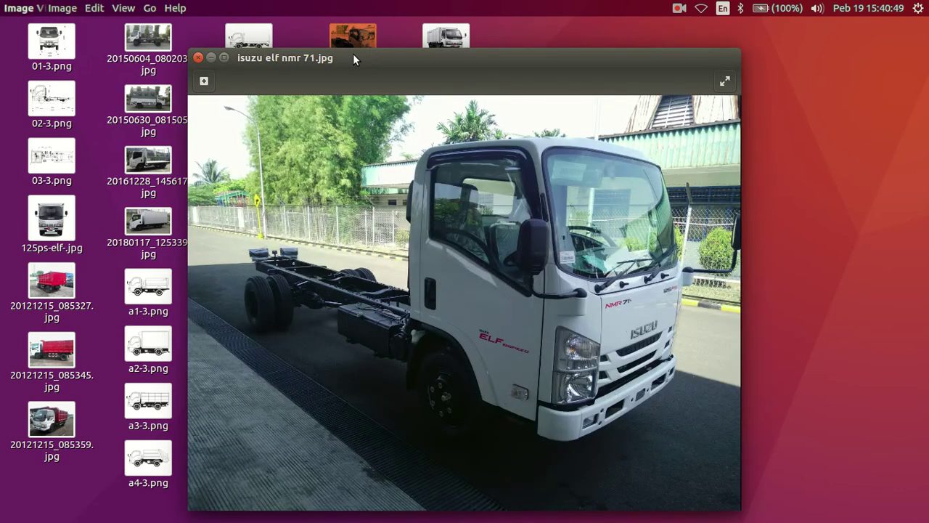
click(198, 58)
Zoom into nkr-71-std1.jpg to inspect the cab side and ELF badge, then return to Blender
click(429, 38)
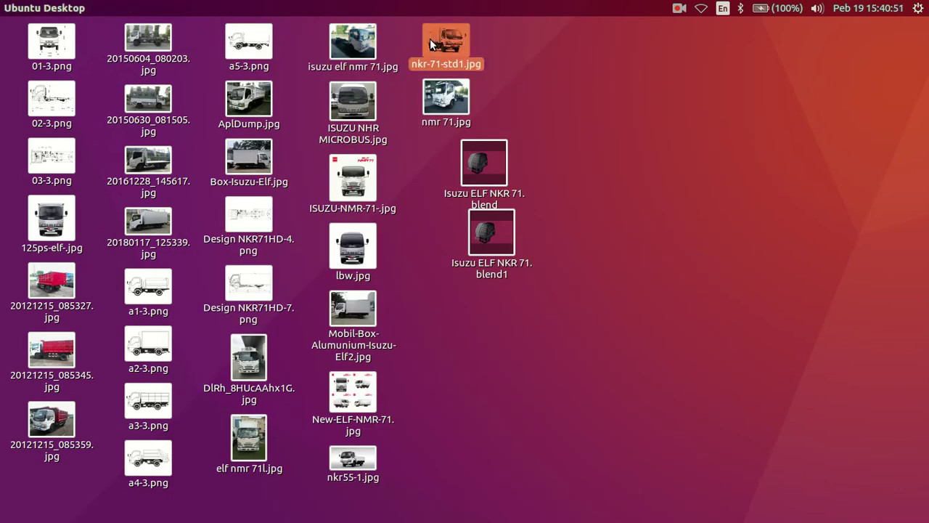
double_click(472, 48)
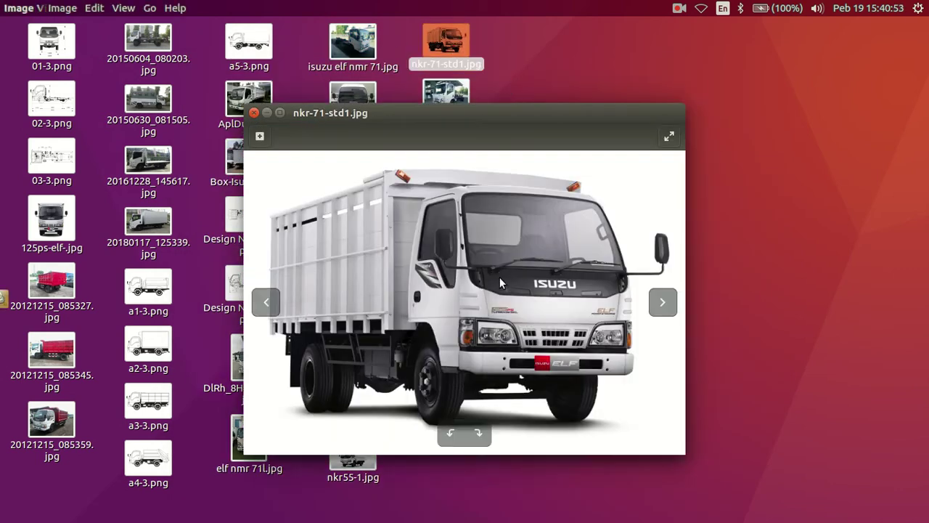
scroll(up, 3)
scroll(up, 3)
scroll(up, 3)
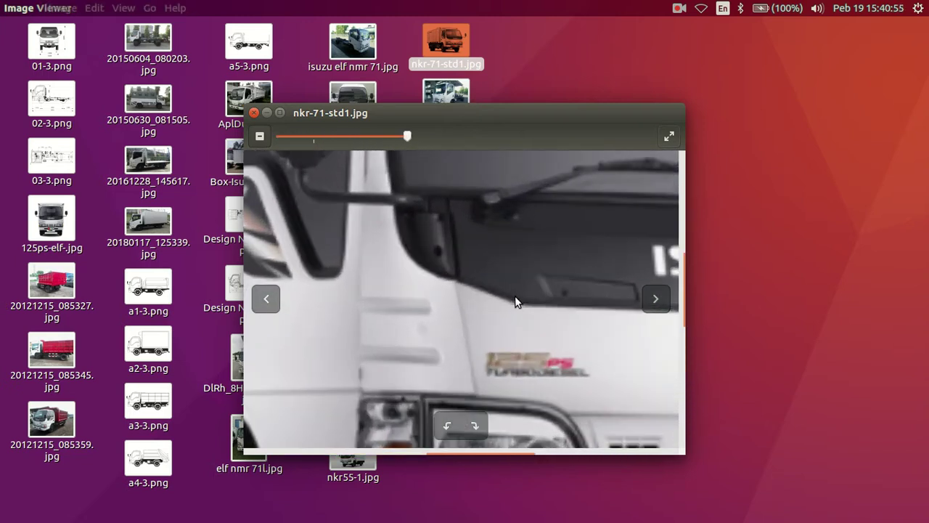
drag(523, 297, 419, 322)
drag(478, 314, 367, 321)
drag(461, 300, 623, 292)
mouse_move(5, 252)
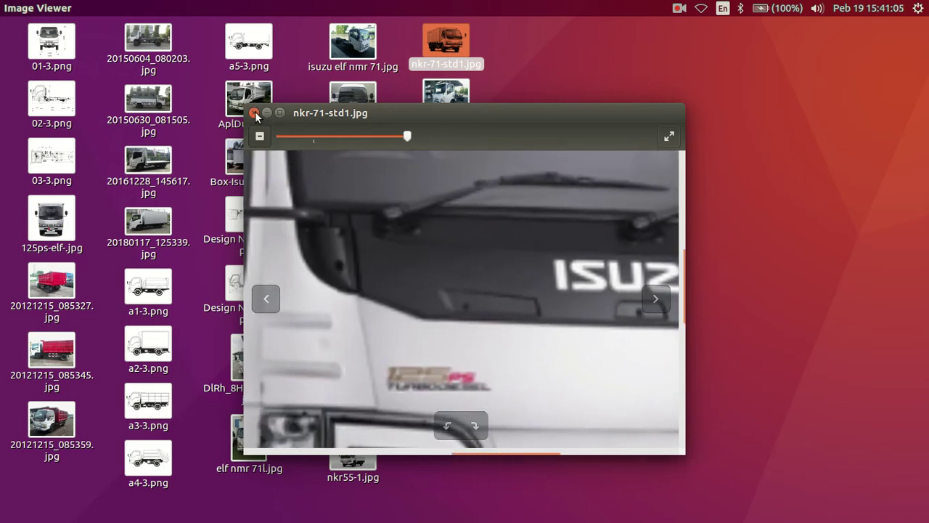
click(254, 113)
click(7, 186)
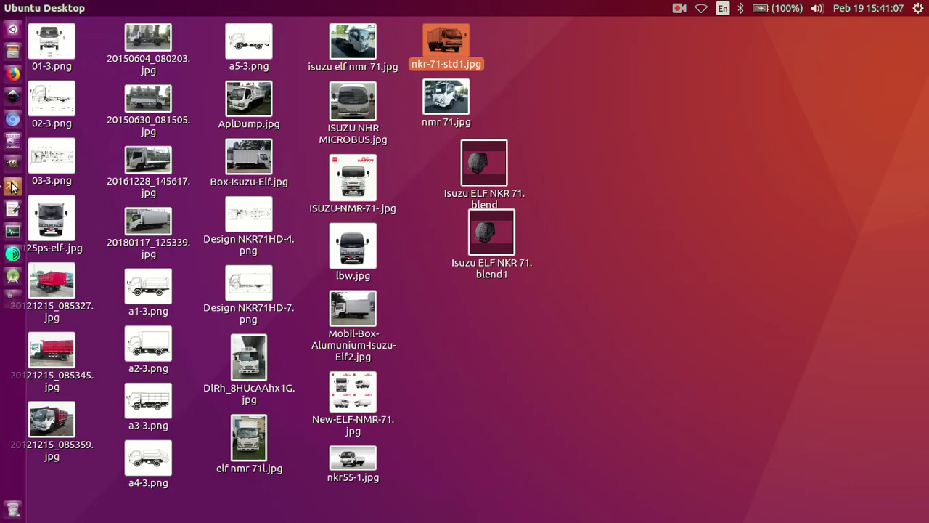
Make the Blender window fullscreen and zoom in on the truck front
click(118, 32)
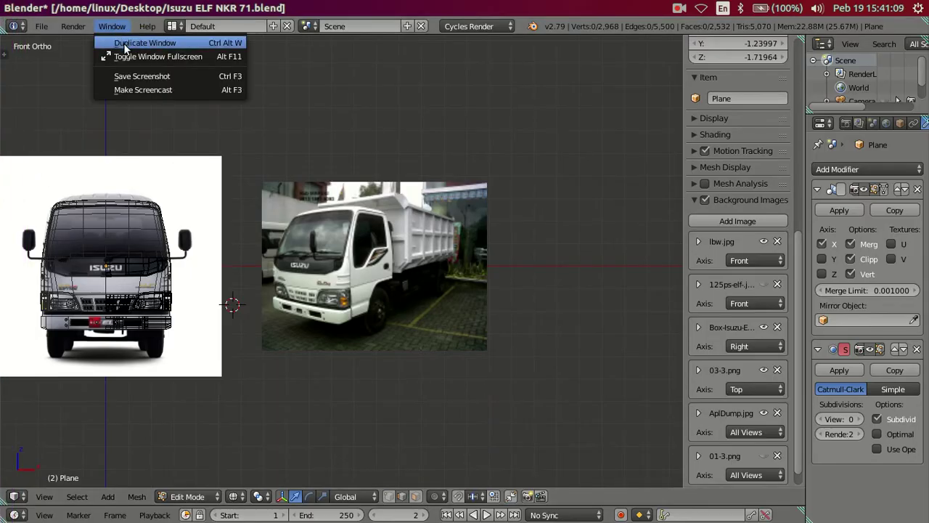
click(130, 57)
drag(153, 265, 361, 259)
scroll(up, 3)
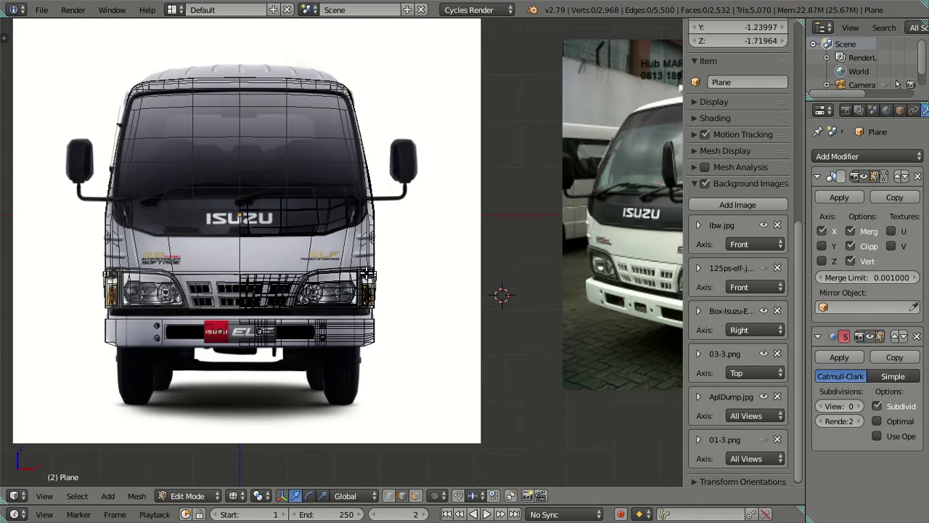
scroll(up, 3)
scroll(up, 3)
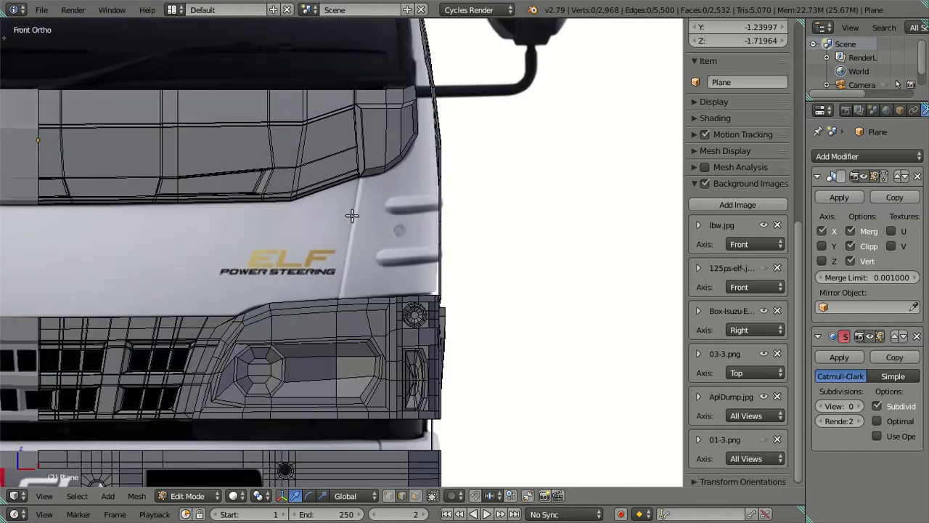
scroll(up, 3)
scroll(up, 3)
Dissolve the vertical edge strip beside the recess and select the recess edge loop
right_click(369, 197)
key(ctrl+x)
right_click(369, 188)
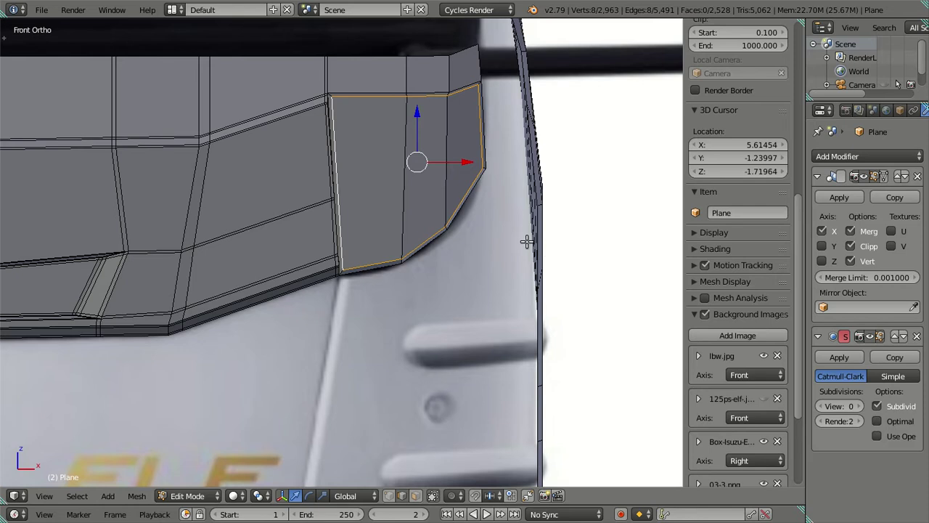
scroll(up, 3)
Check the recess loop against the reference photo in wireframe, leaving its size unchanged
key(z)
scroll(up, 3)
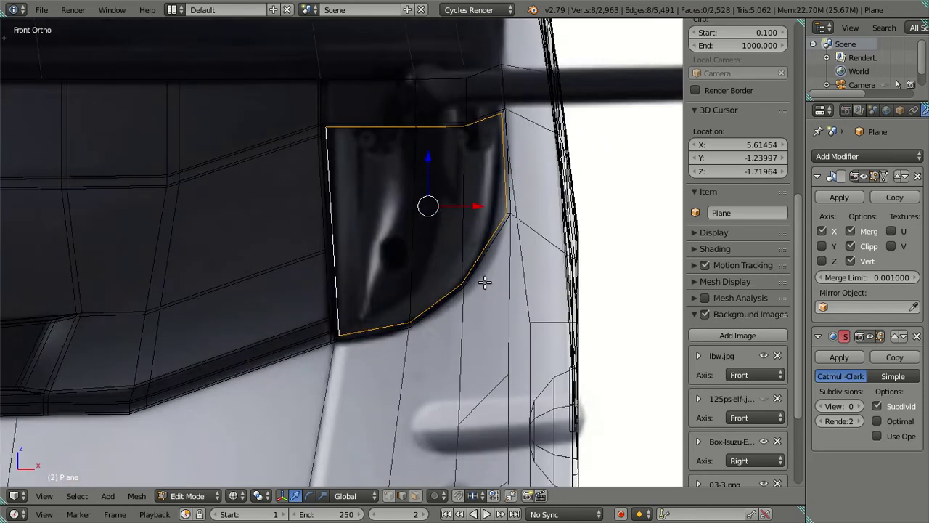
key(z)
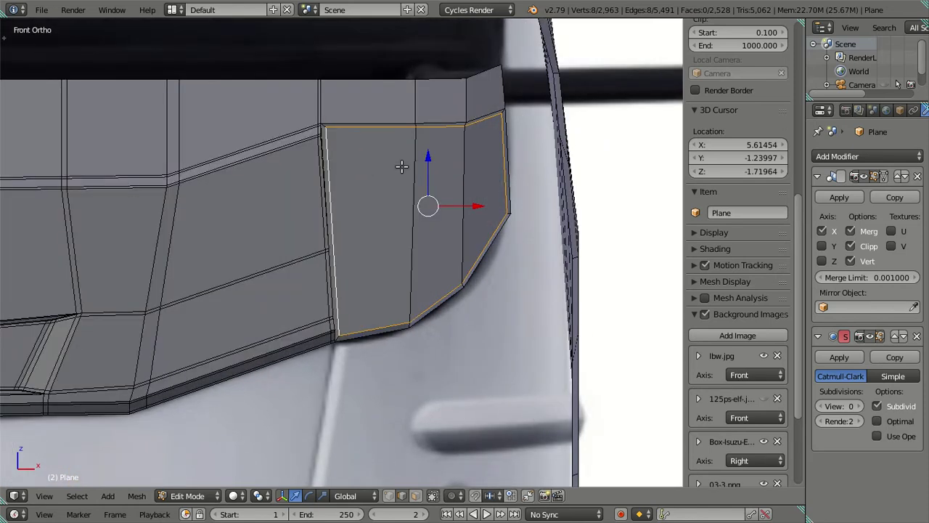
key(s)
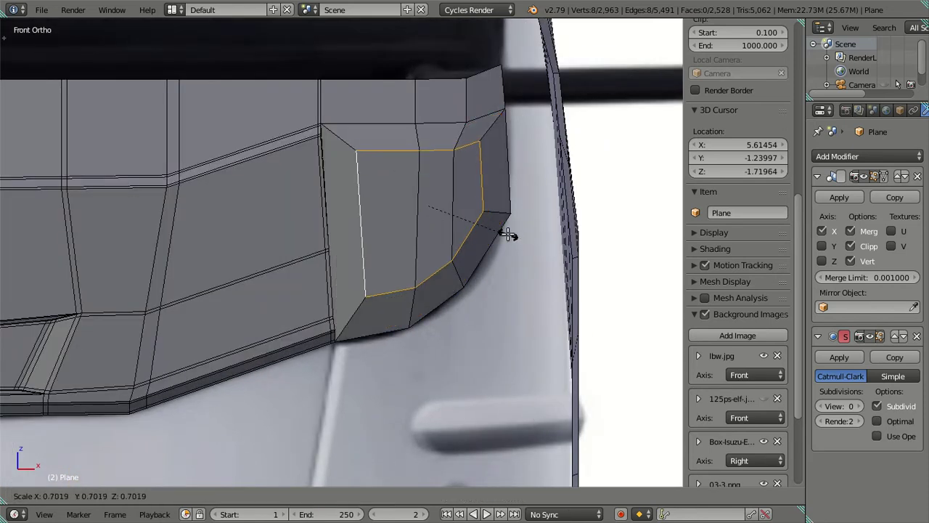
right_click(517, 236)
key(z)
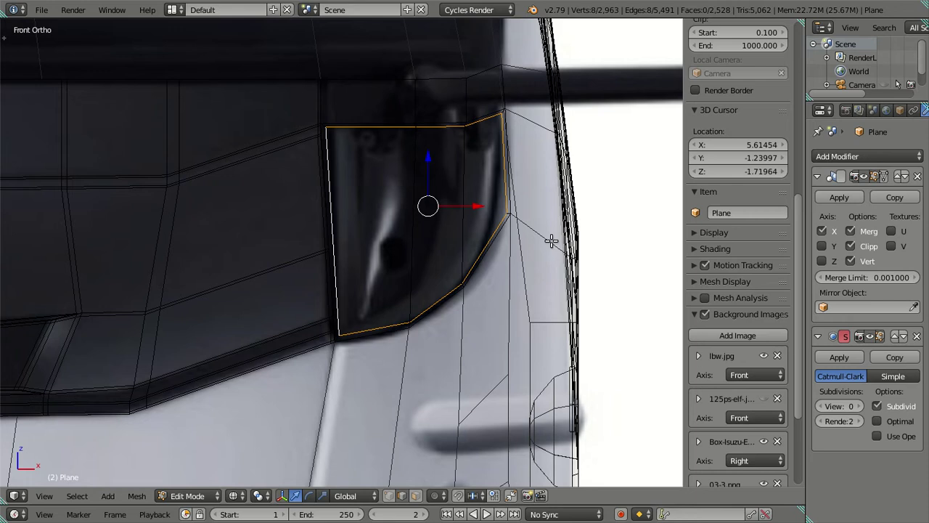
Scale the selected recess faces slightly in solid shading
key(z)
key(s)
click(535, 234)
drag(535, 235, 250, 283)
In front wireframe view, slide the recess's top corner vertex along X to the photo outline
click(389, 497)
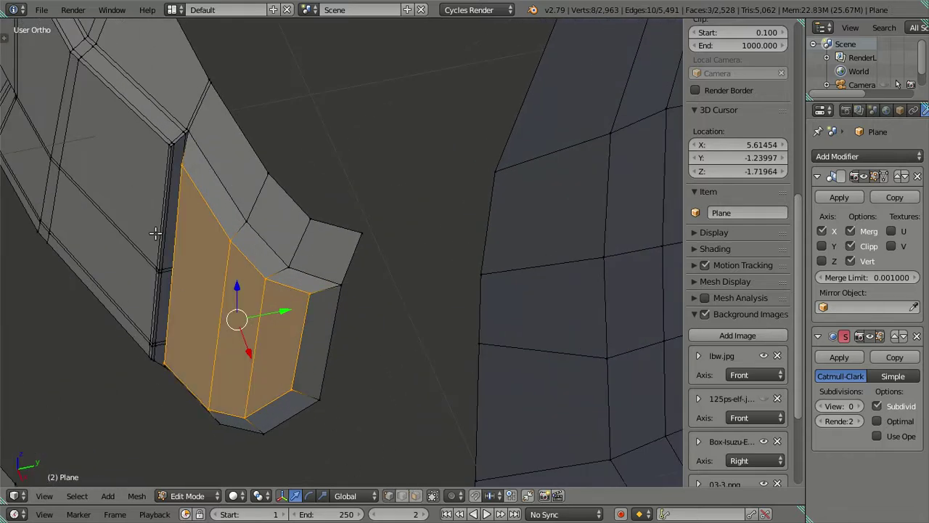
right_click(180, 177)
drag(182, 166, 300, 166)
scroll(up, 3)
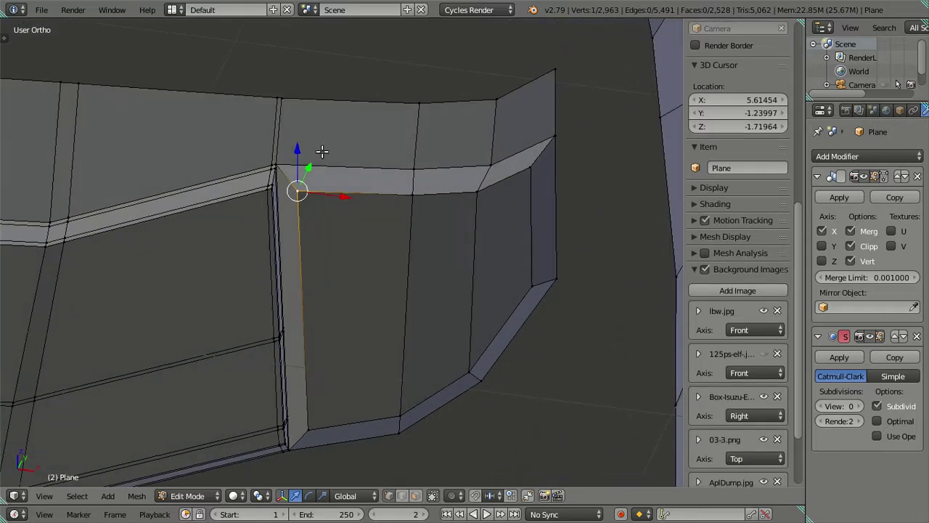
key(KP_1)
key(z)
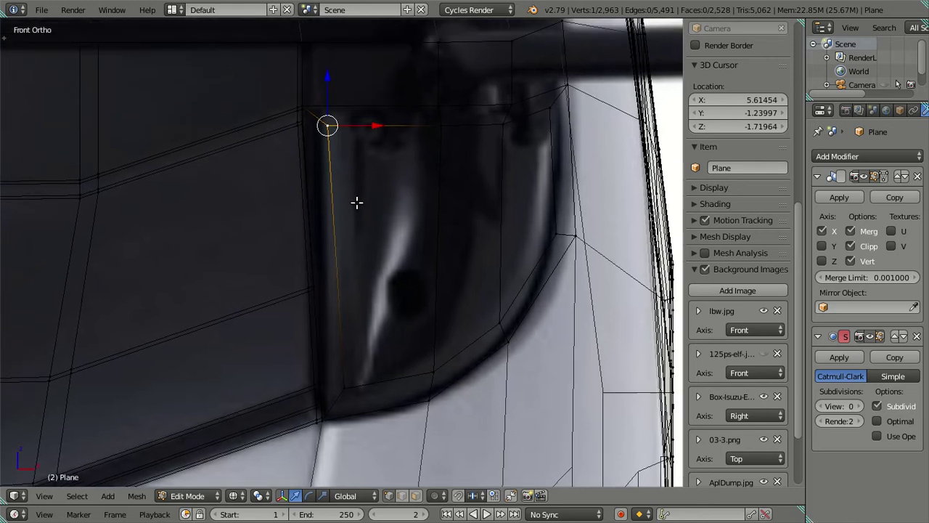
drag(377, 142, 355, 223)
key(g)
key(x)
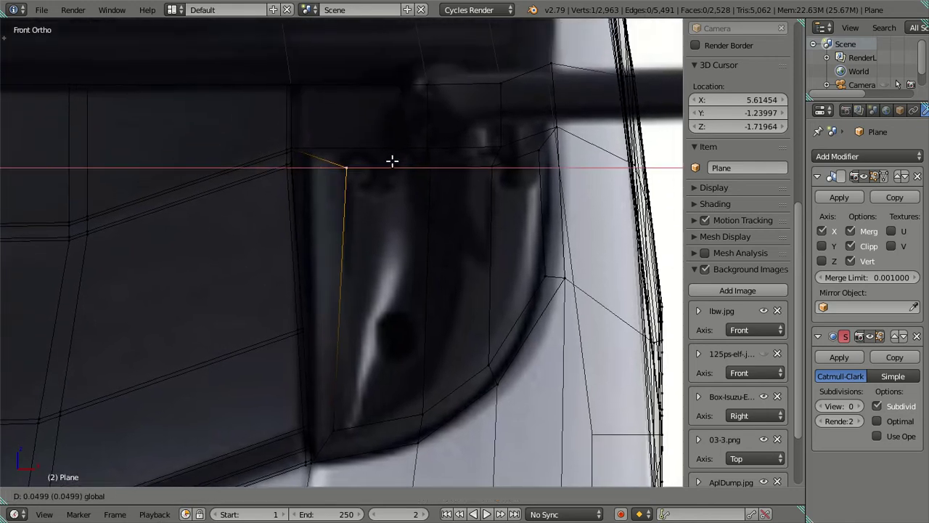
click(386, 175)
Shift the top and bottom recess vertices sideways along X to follow the dark outline
key(g)
key(x)
click(382, 161)
right_click(352, 398)
key(g)
key(x)
click(390, 302)
right_click(365, 187)
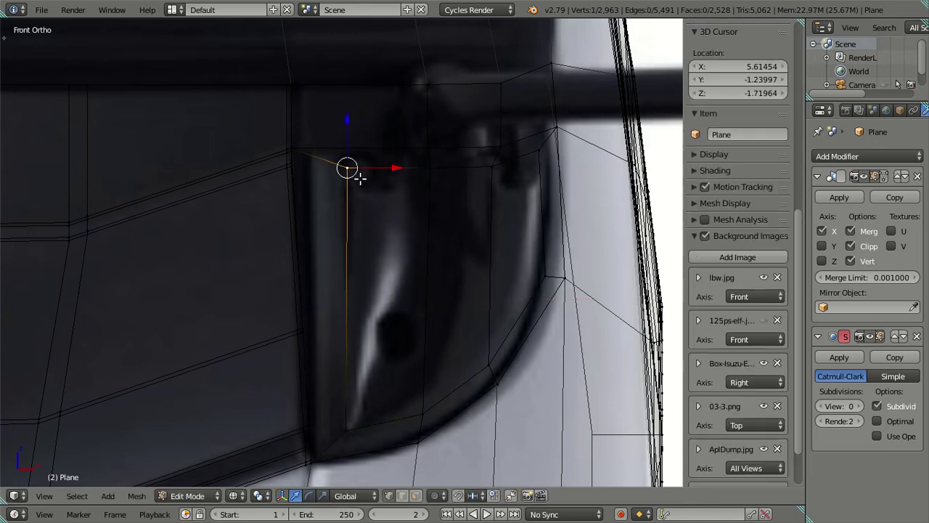
key(g)
key(x)
right_click(396, 174)
Raise the two lower-edge recess vertices about 0.02 along Z and nudge the outer corner left
key(a)
right_click(421, 393)
right_click(483, 363)
key(g)
key(z)
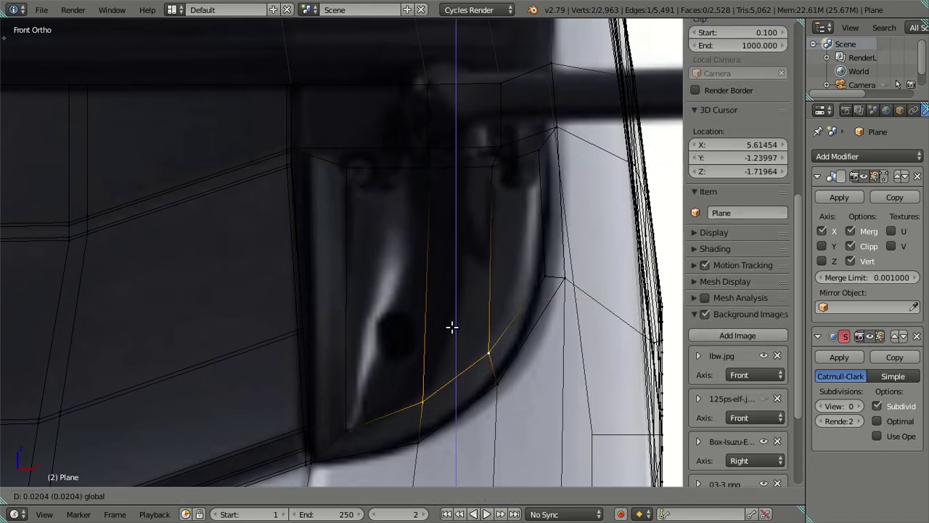
click(452, 328)
right_click(558, 283)
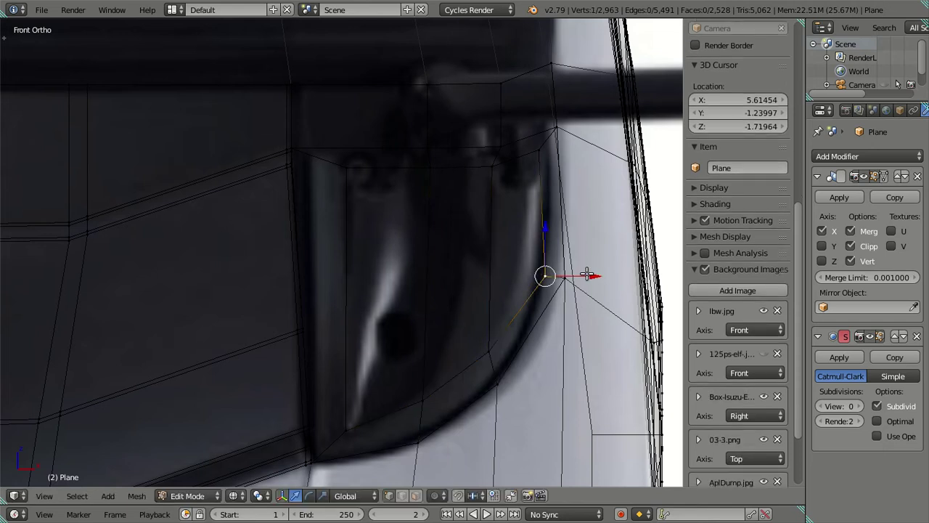
drag(586, 274, 581, 274)
click(578, 274)
key(a)
drag(524, 183, 316, 244)
Push three recess-edge vertices and the recess base vertex along Y for a cleaner inset
right_click(321, 296)
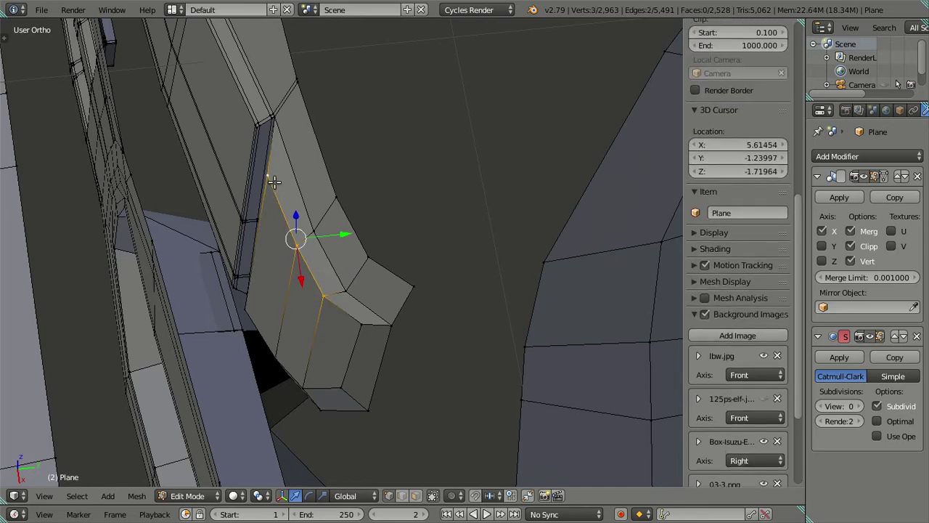
key(g)
key(y)
click(317, 234)
drag(317, 235, 356, 376)
right_click(389, 372)
drag(381, 336, 428, 382)
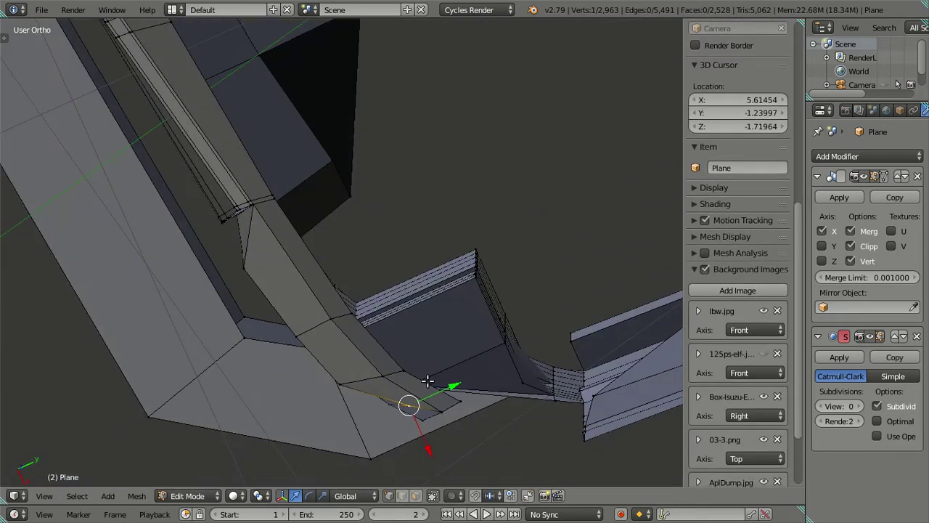
key(g)
key(y)
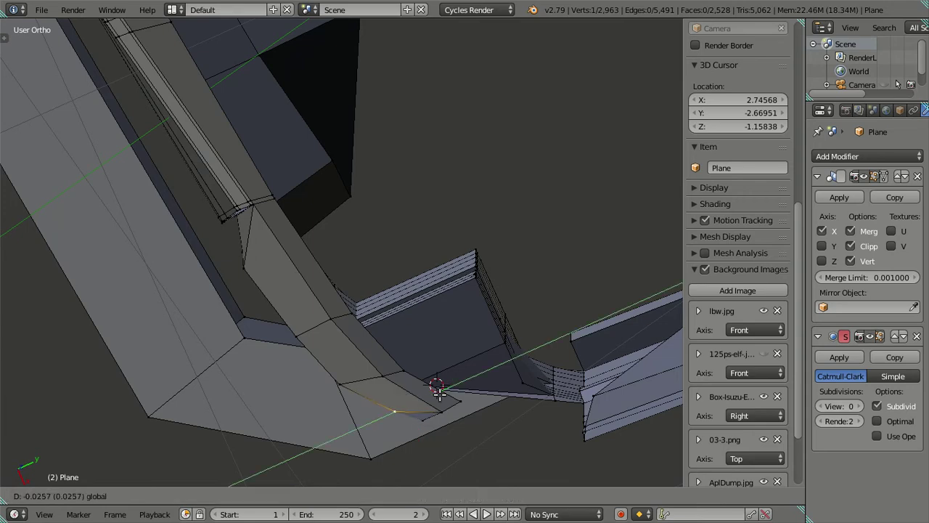
click(437, 395)
drag(437, 395, 353, 301)
key(a)
Adjust a recess top-edge vertex along Y and reposition its neighbouring vertex
drag(315, 265, 411, 309)
right_click(405, 278)
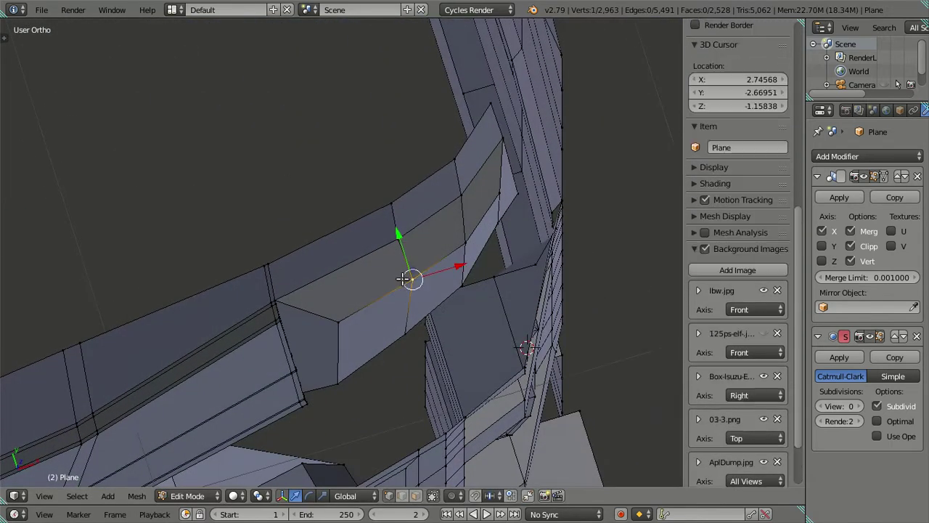
key(g)
key(y)
click(409, 267)
right_click(458, 240)
key(g)
click(493, 234)
Nudge the neighbouring vertex sideways along X and shift it in depth
key(g)
key(x)
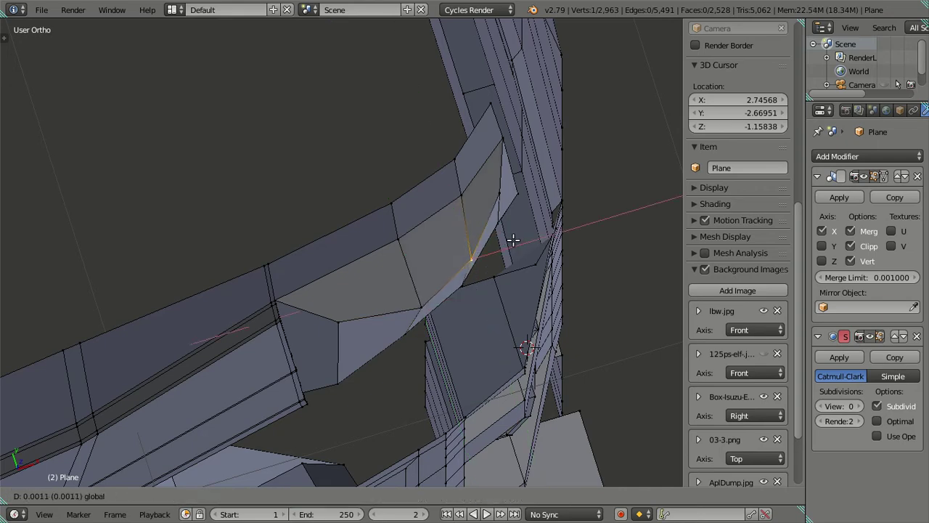
click(518, 240)
drag(498, 271, 273, 281)
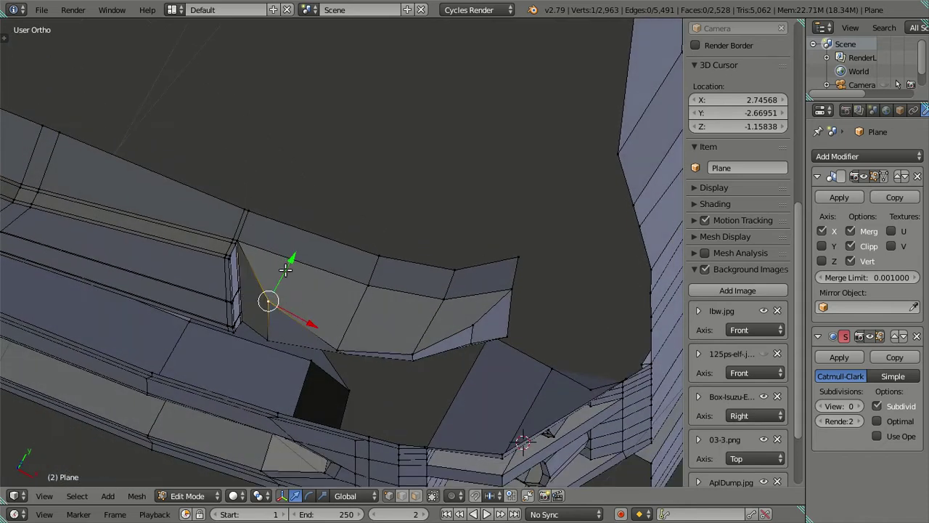
drag(286, 270, 286, 284)
click(300, 302)
drag(299, 302, 394, 213)
key(a)
Return to Object Mode and preview the cab front with subdivision smoothing (Ctrl+2)
key(Tab)
scroll(up, 3)
scroll(up, 3)
key(Tab)
scroll(down, 3)
key(Tab)
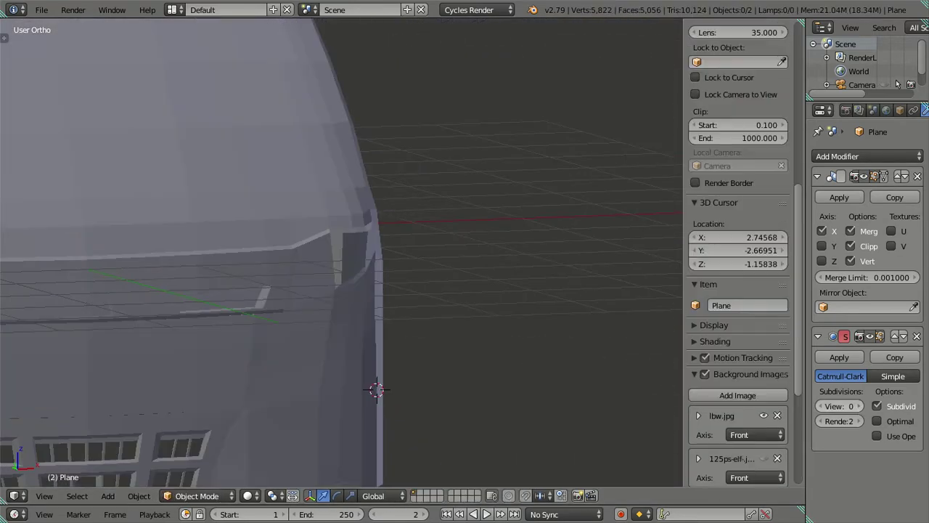
key(ctrl+2)
drag(492, 330, 395, 290)
Set the subdivision preview to level 0 and re-enter Edit Mode on the cab front
key(ctrl+0)
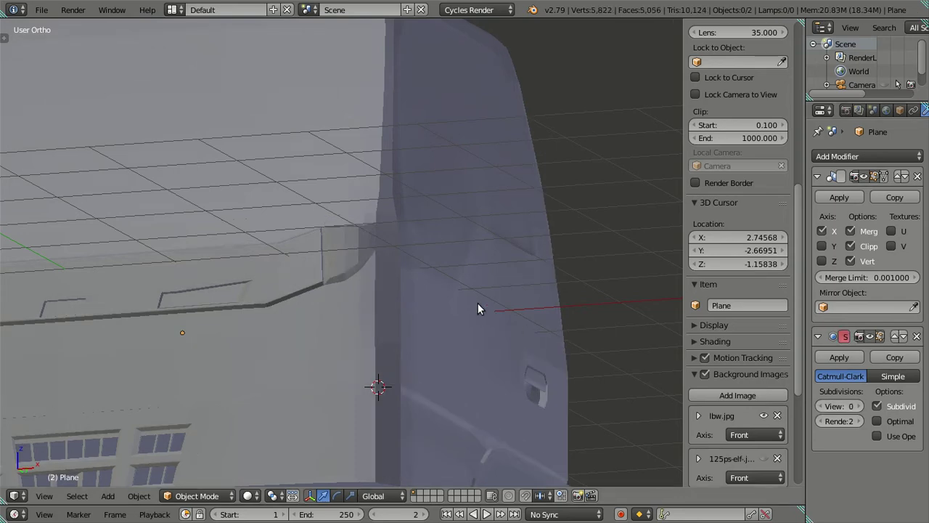
scroll(up, 3)
key(Tab)
drag(356, 284, 449, 281)
scroll(up, 3)
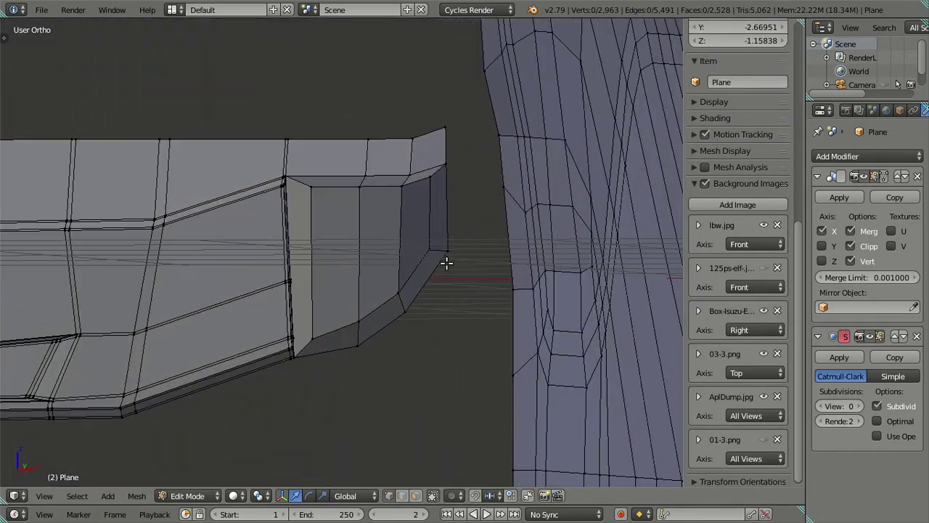
In front view, shift the recess's inner left edge about 0.034 units left along X
key(ctrl+z)
key(ctrl+z)
key(ctrl+z)
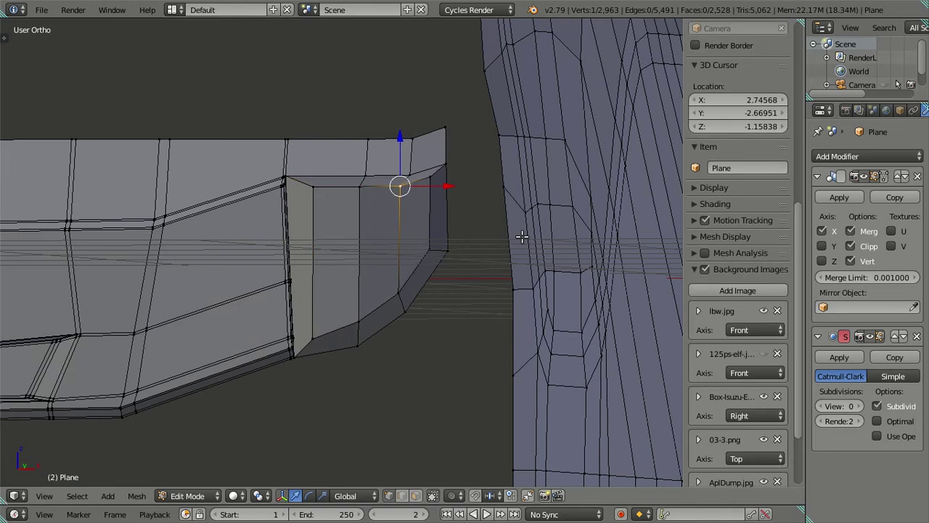
key(ctrl+z)
key(ctrl+z)
key(ctrl+z)
key(ctrl+z)
key(ctrl+z)
key(ctrl+z)
key(ctrl+z)
key(ctrl+z)
key(ctrl+z)
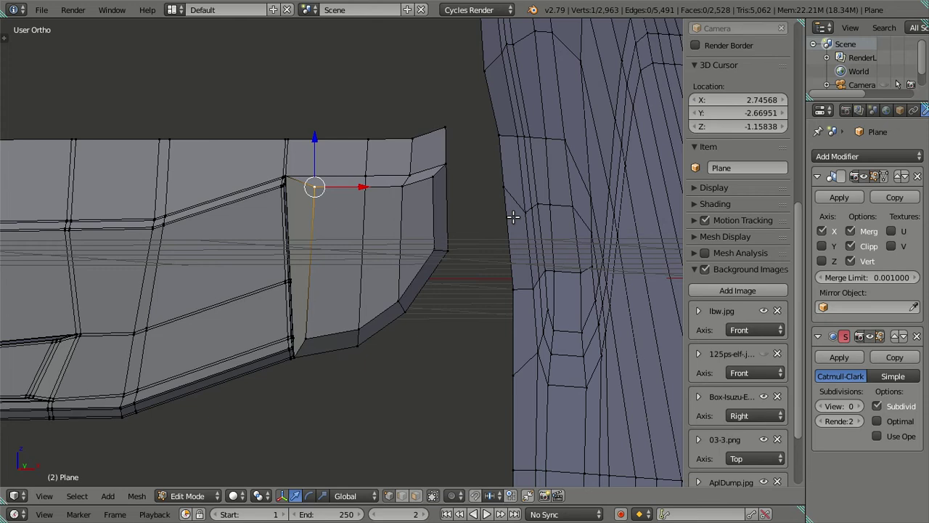
key(KP_1)
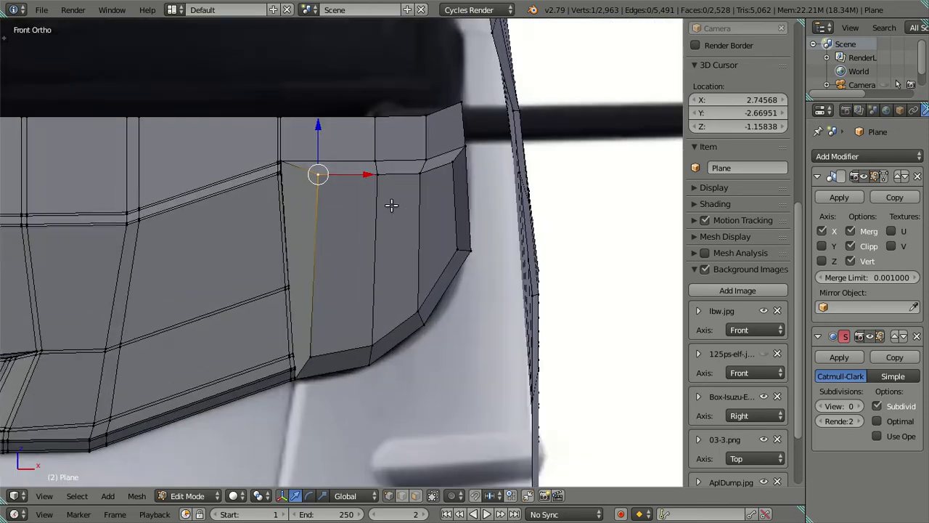
drag(347, 143, 334, 141)
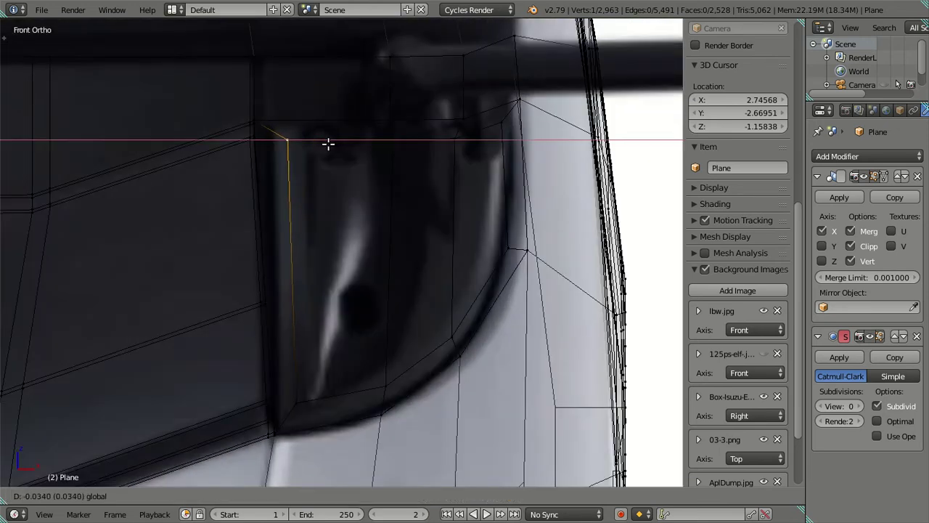
click(328, 143)
Select the three headlight-recess faces in solid shading and scale them up slightly
key(z)
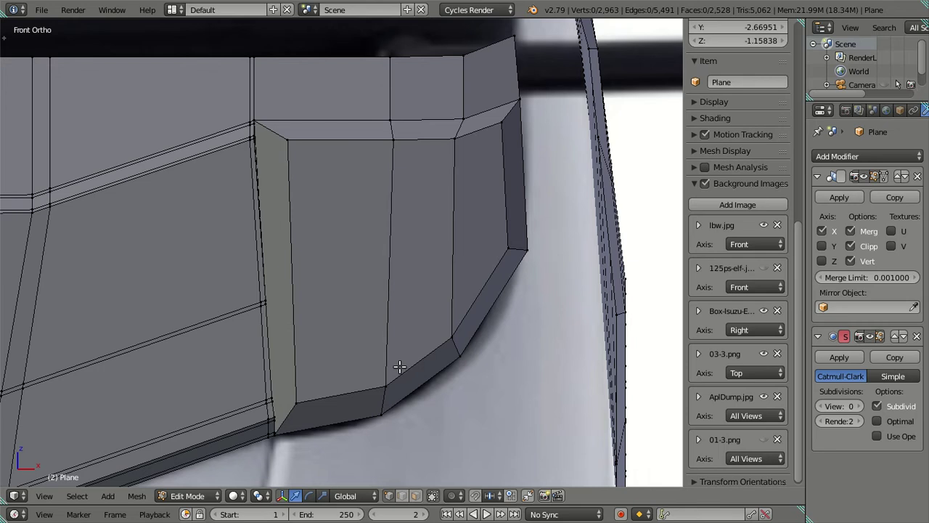
click(357, 262)
click(440, 237)
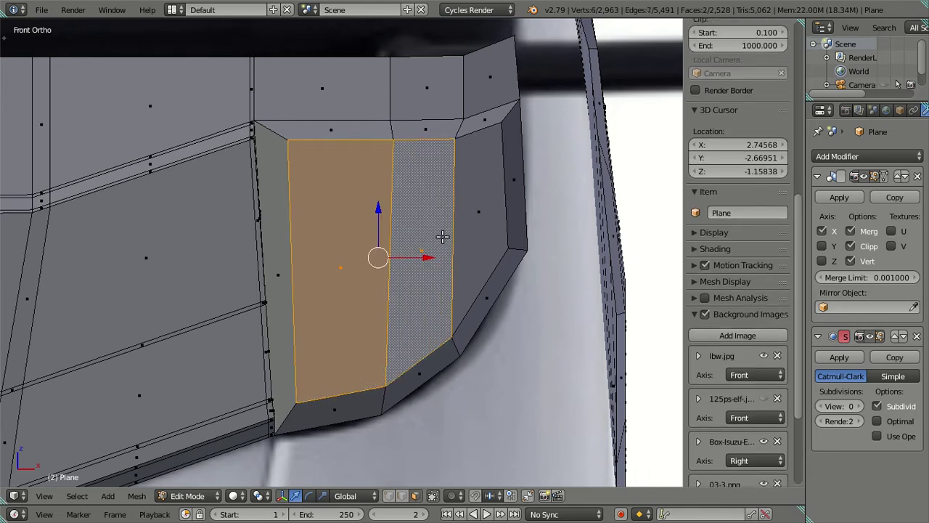
click(501, 219)
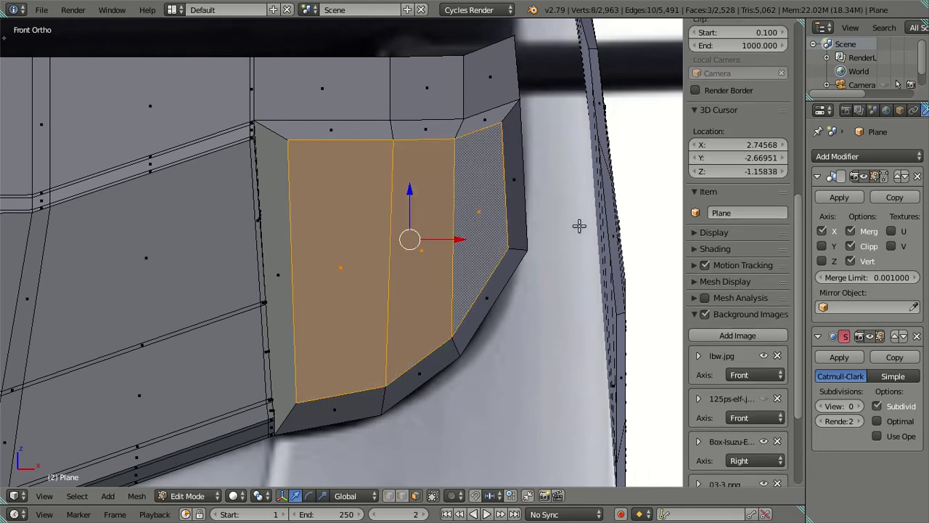
key(s)
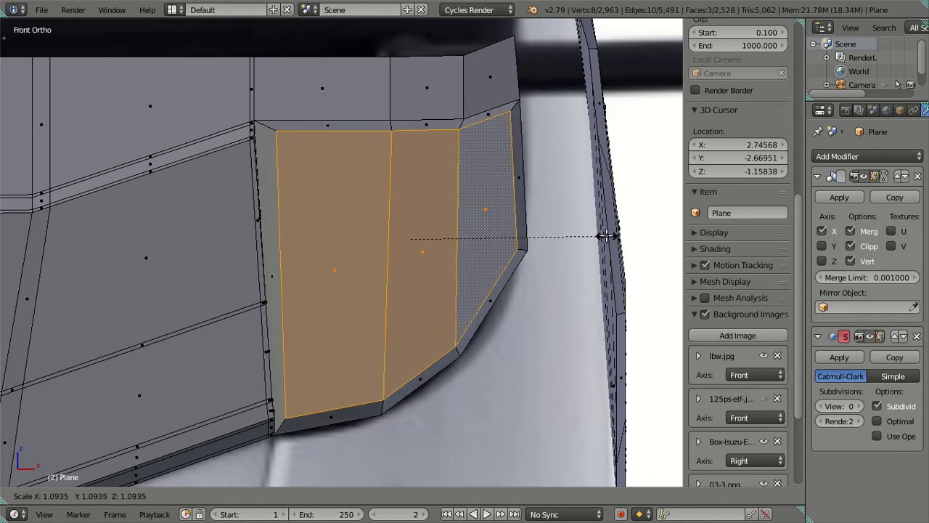
click(606, 234)
Extrude the recess faces, inset them to about 0.927 scale, and flatten them along Y
key(e)
key(s)
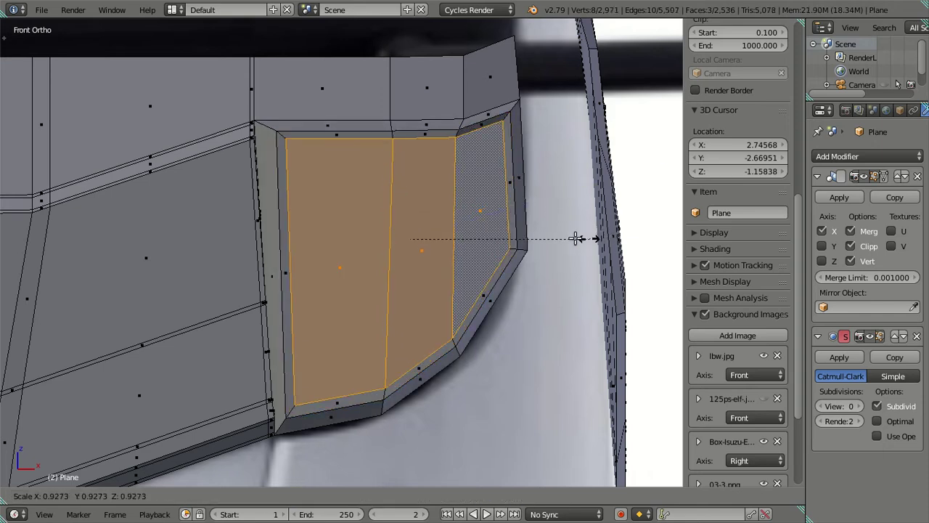
click(568, 235)
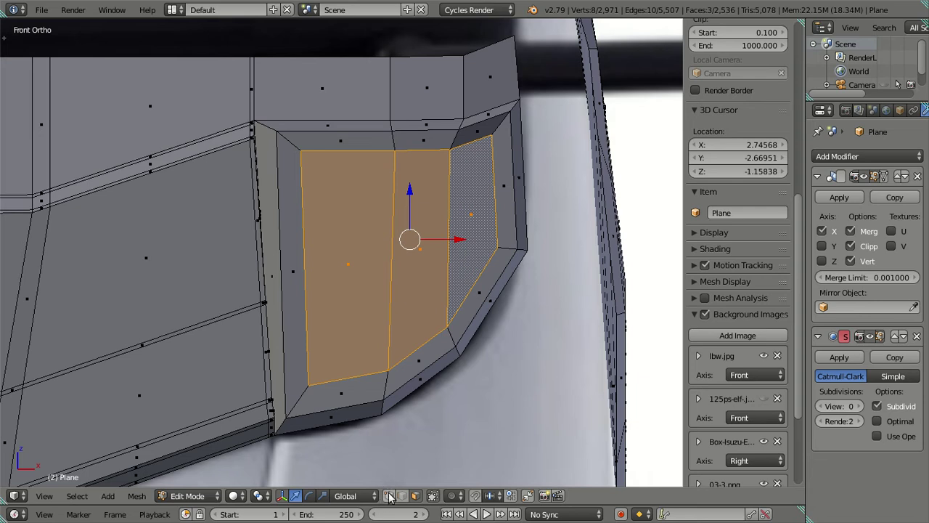
drag(450, 266, 470, 198)
key(s)
key(y)
click(322, 254)
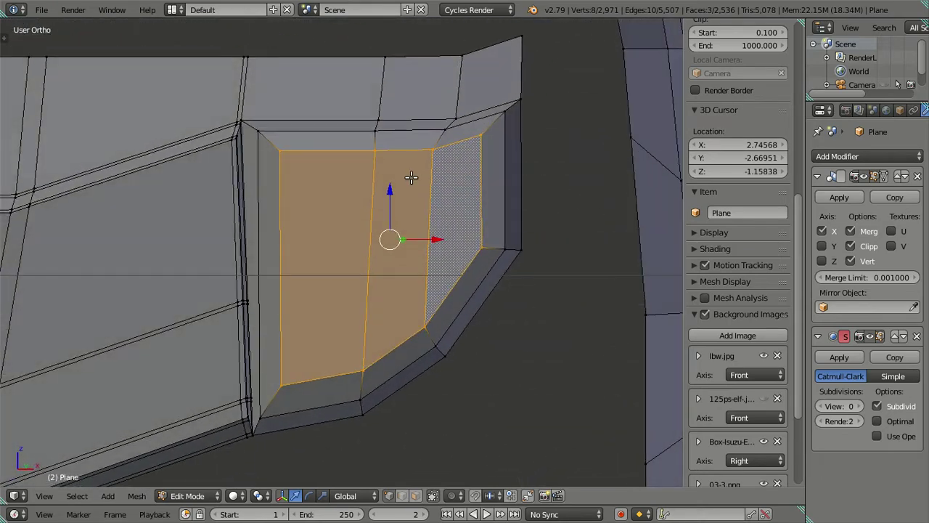
From the front view, raise the recess's top edge slightly and push it back along Y
key(KP_1)
right_click(300, 151)
right_click(491, 135)
drag(408, 109, 409, 90)
drag(518, 174, 345, 193)
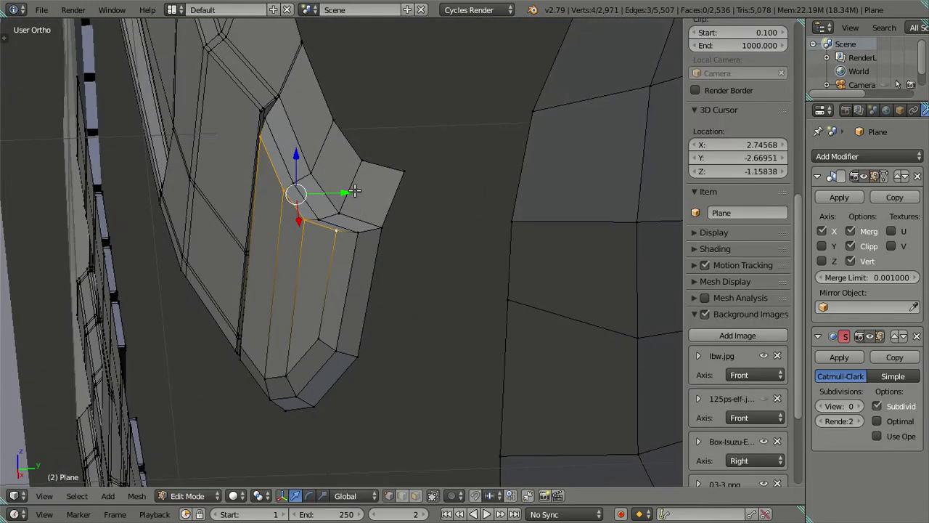
drag(346, 193, 339, 192)
click(335, 191)
drag(312, 276, 275, 345)
Move recess rim vertices along the Y axis, first one, then a pair
right_click(252, 298)
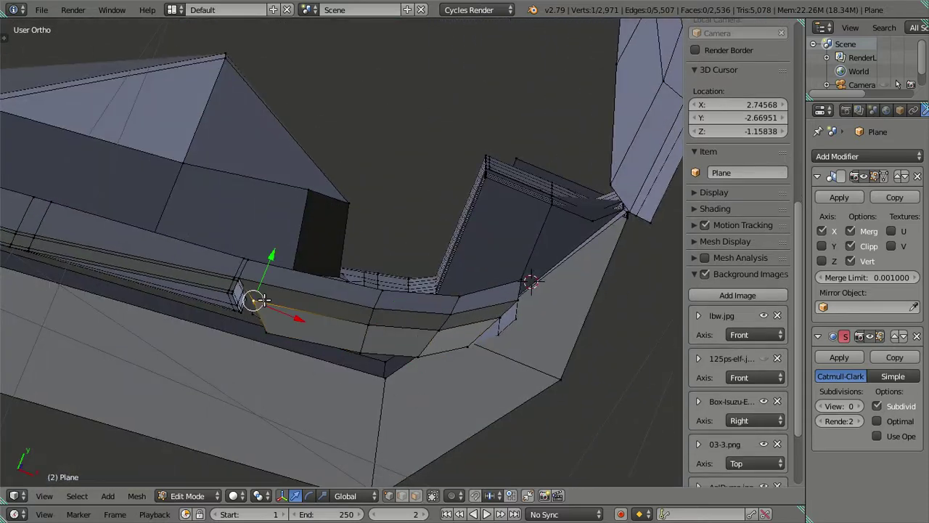
key(g)
key(y)
click(268, 265)
drag(268, 265, 241, 297)
click(223, 262)
drag(223, 261, 307, 314)
right_click(351, 339)
key(g)
key(y)
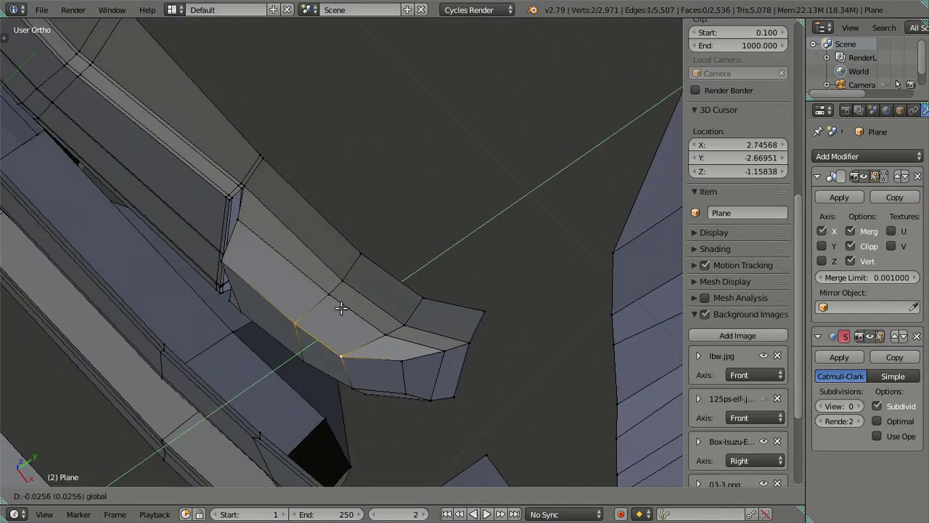
click(339, 310)
key(KP_Decimal)
Shift the vertex at the recess's lower corner along Y
key(KP_1)
key(a)
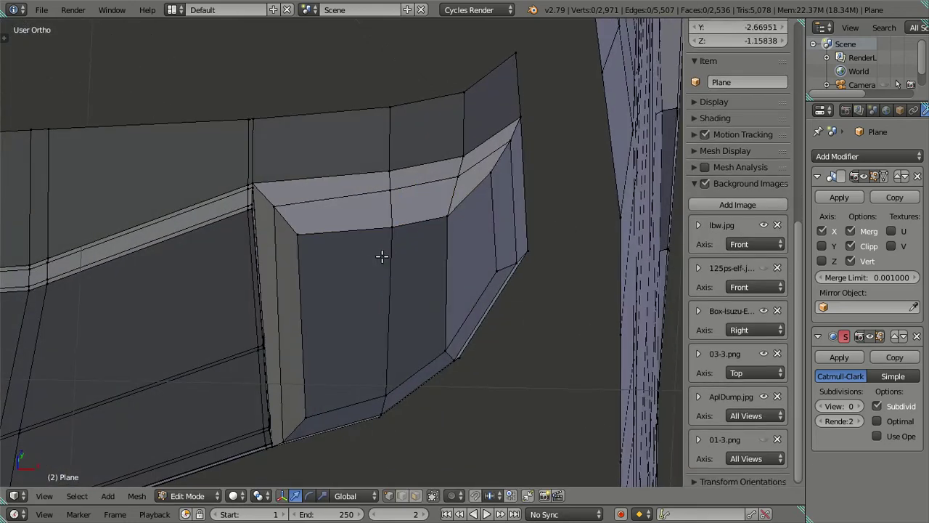
right_click(301, 124)
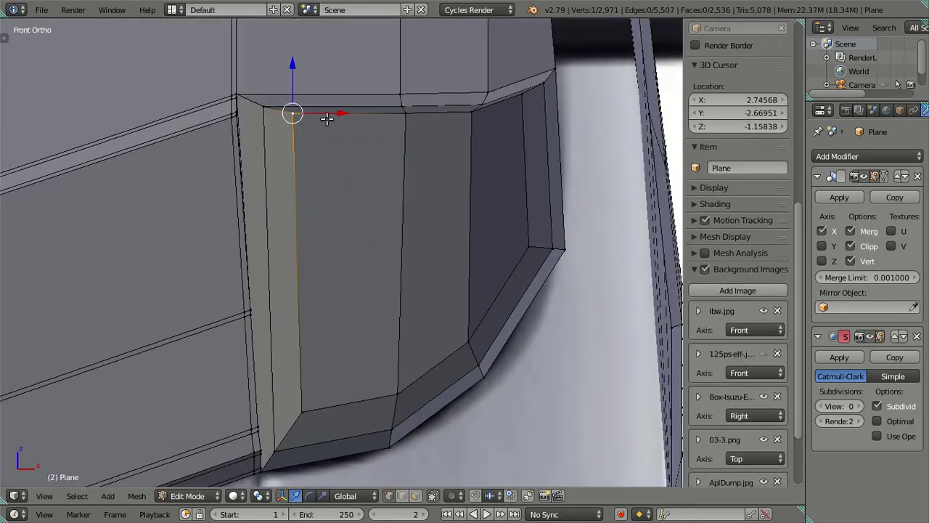
key(a)
drag(452, 185, 340, 340)
right_click(291, 349)
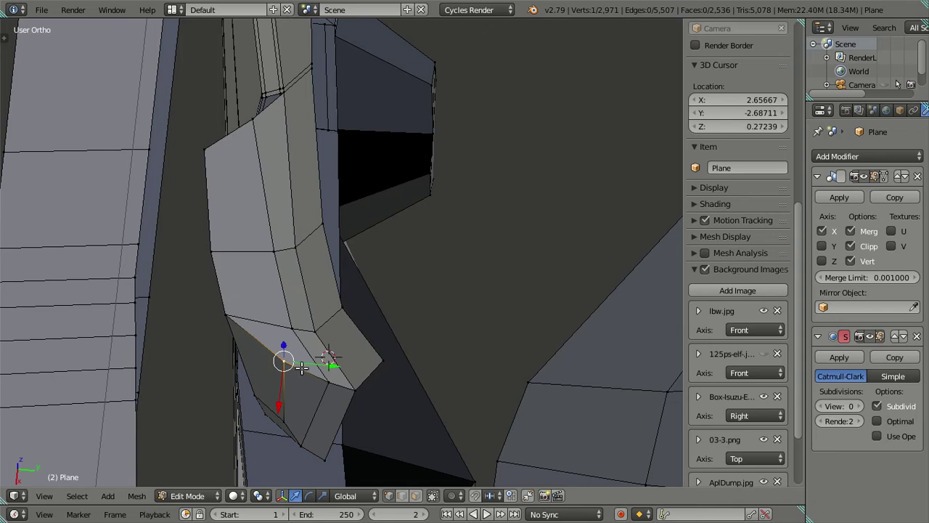
key(g)
key(y)
click(315, 365)
key(a)
Move the recess's outer corner vertices along X, then along Y
drag(316, 366, 449, 344)
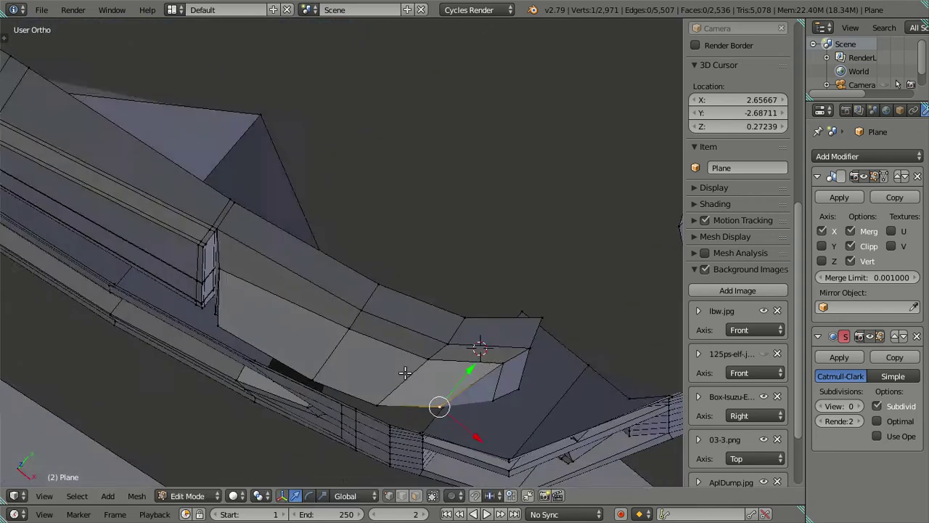
right_click(450, 344)
right_click(514, 306)
key(g)
key(x)
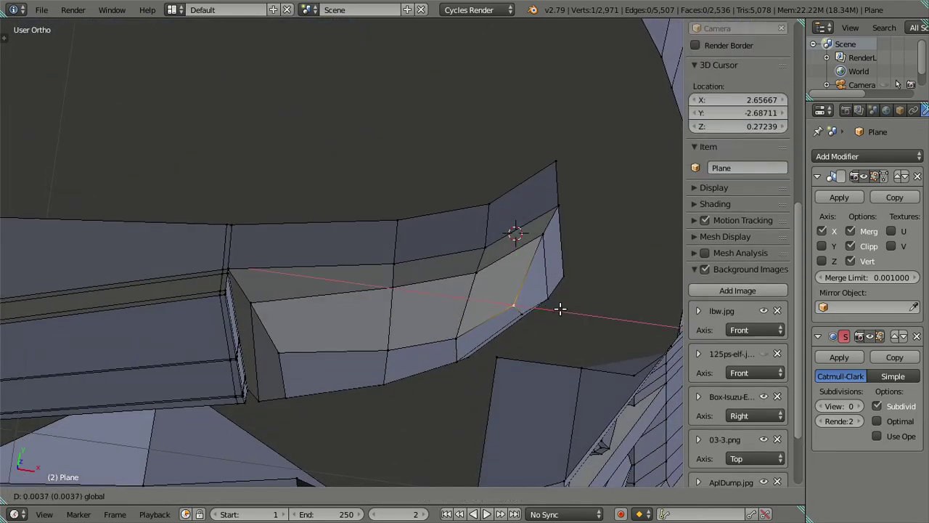
click(568, 307)
drag(568, 307, 461, 135)
key(g)
key(y)
click(289, 332)
key(a)
Undo the recent edge and vertex moves back to before the inset, removing the inner faces
key(ctrl+z)
key(ctrl+shift+z)
key(ctrl+z)
key(ctrl+z)
key(ctrl+z)
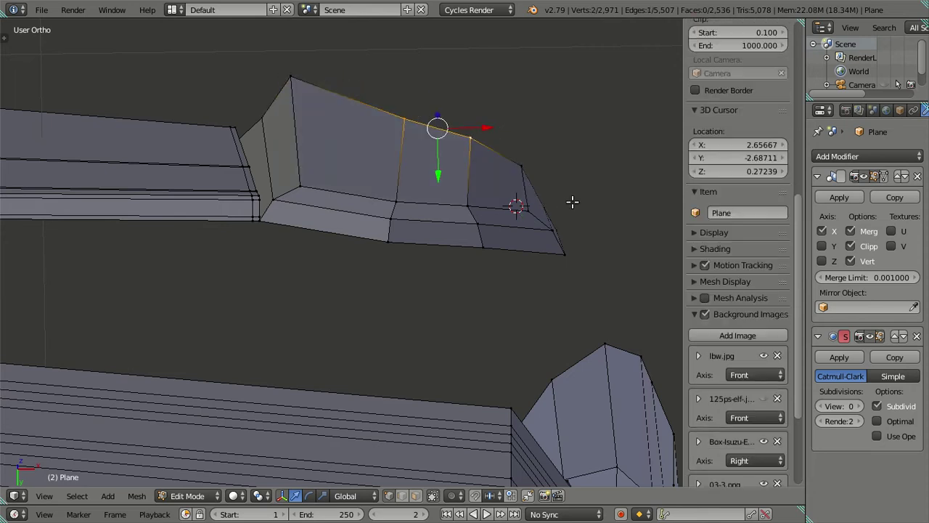
key(ctrl+shift+z)
key(ctrl+shift+z)
drag(571, 201, 492, 298)
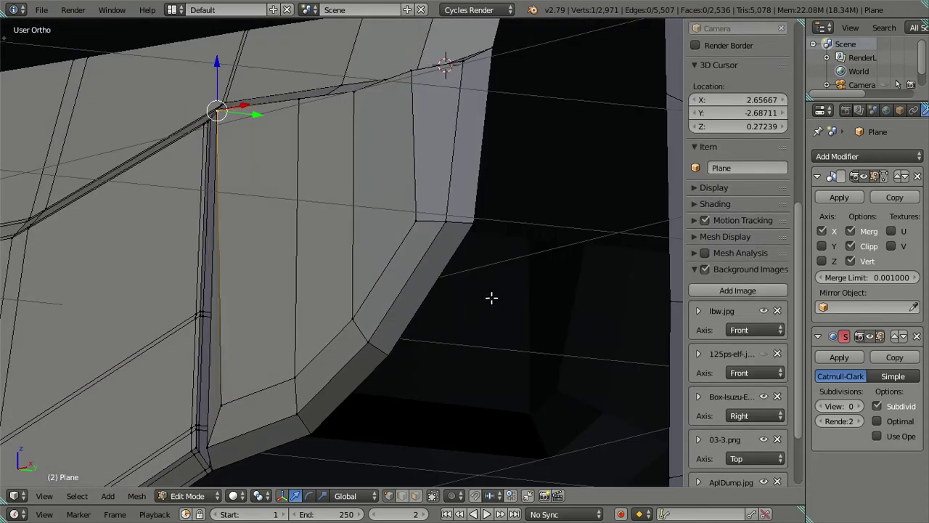
key(ctrl+shift+z)
key(ctrl+shift+z)
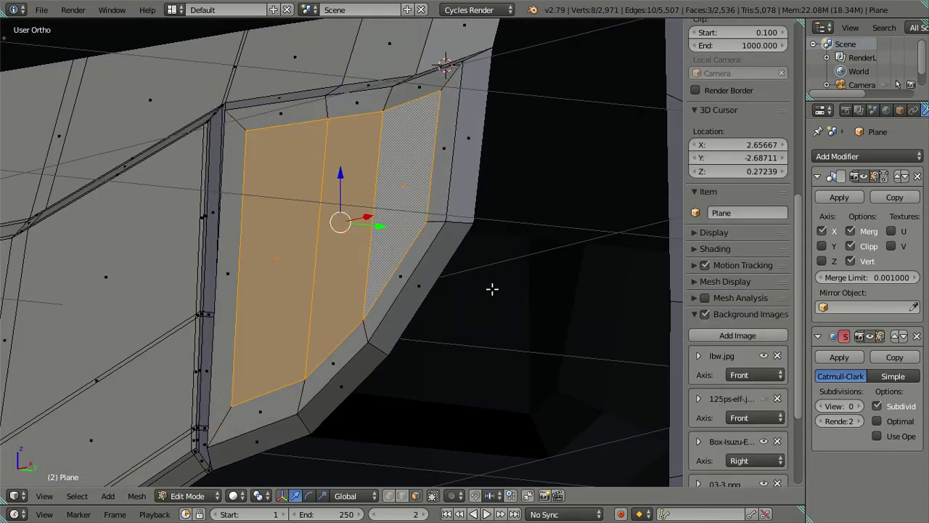
key(ctrl+z)
key(ctrl+z)
key(ctrl+z)
drag(405, 268, 416, 447)
scroll(down, 3)
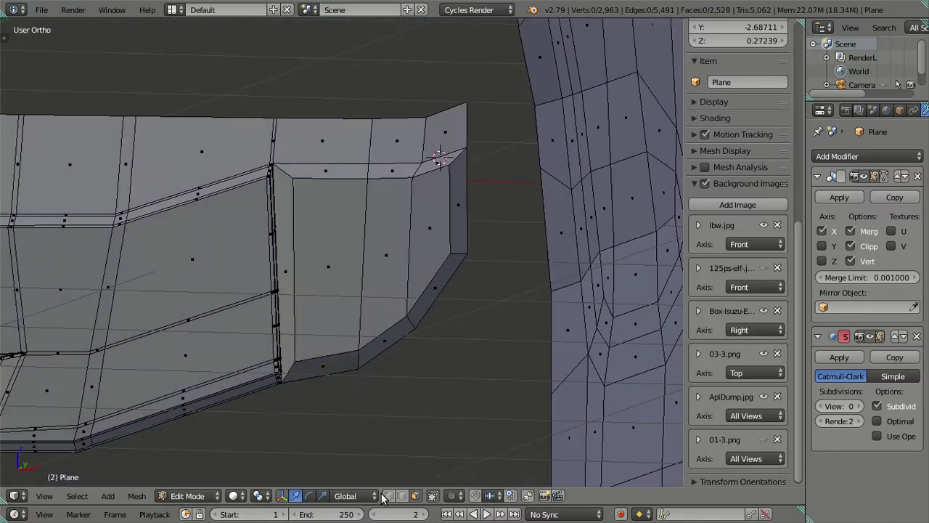
In front view, slide the recess's top-left vertex right along X
key(KP_1)
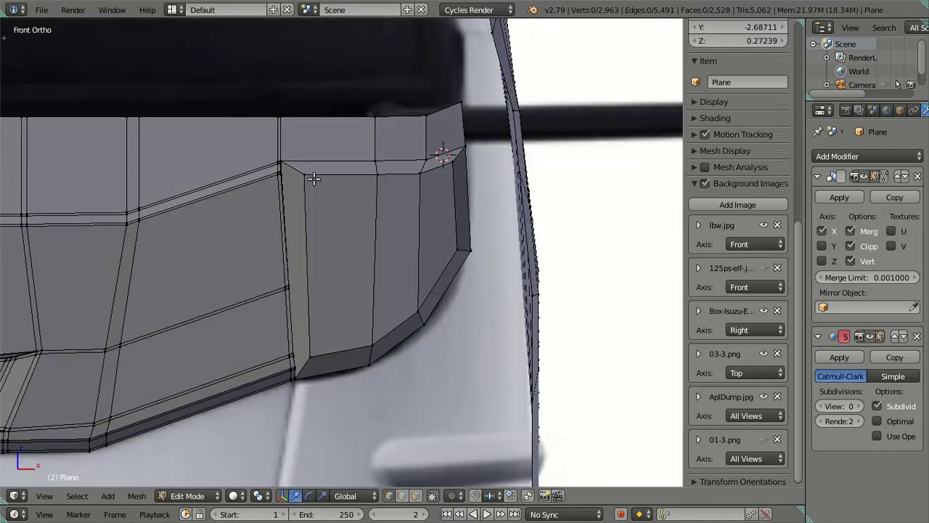
right_click(313, 178)
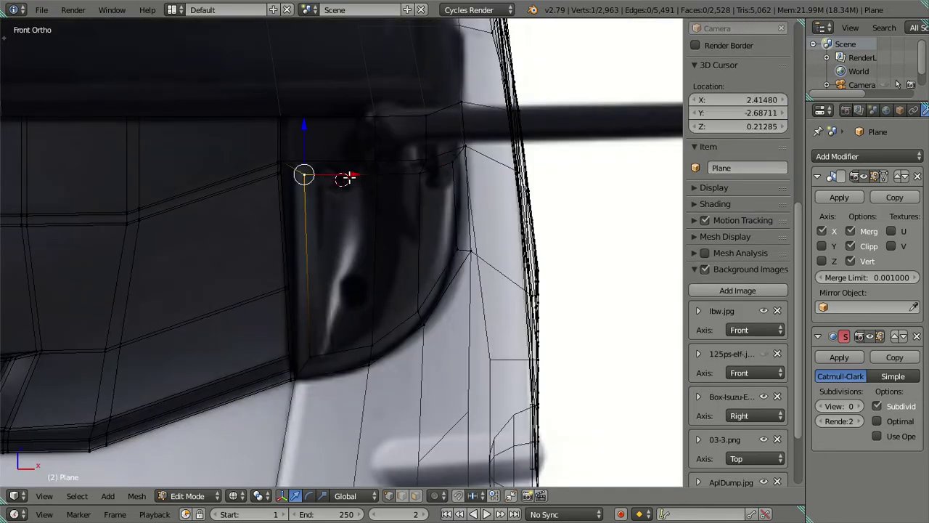
drag(348, 177, 358, 182)
click(361, 181)
key(a)
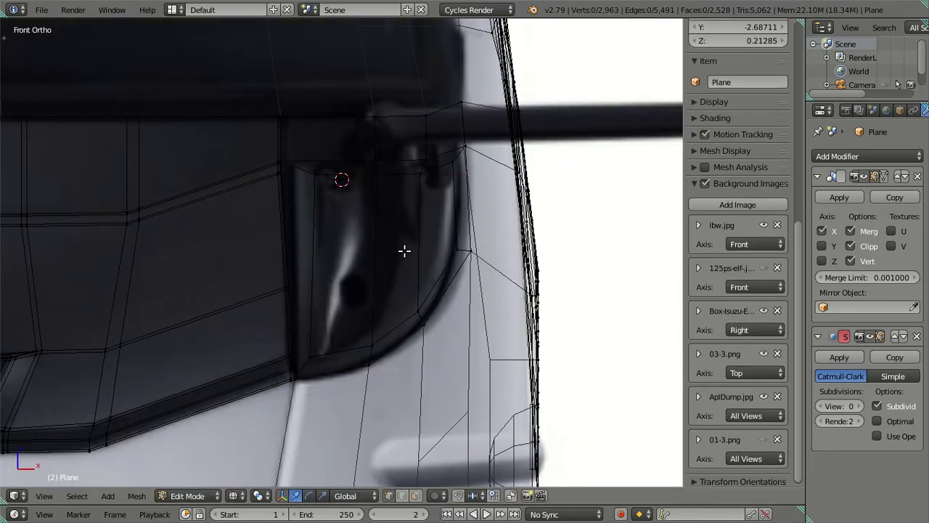
Shift the recess's lower edge and an outer-side vertex along X
right_click(373, 340)
right_click(410, 309)
key(g)
key(x)
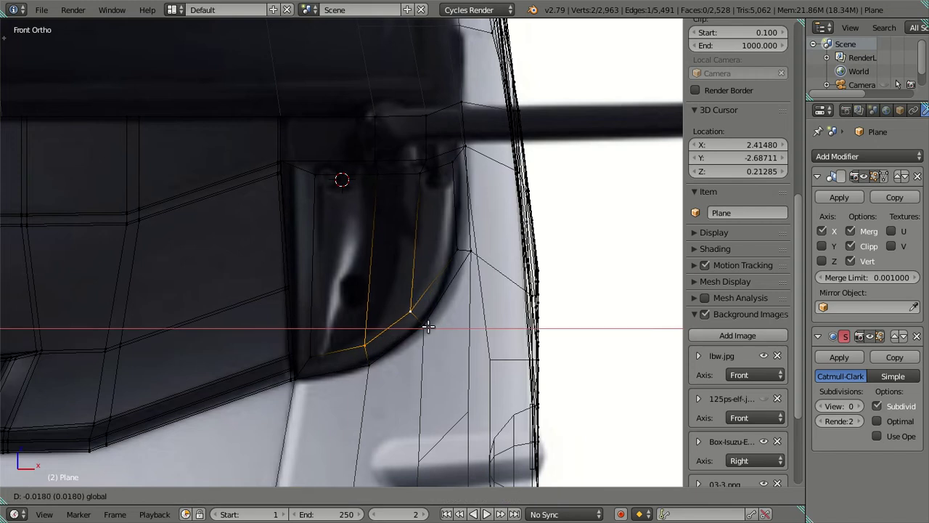
click(428, 326)
right_click(457, 249)
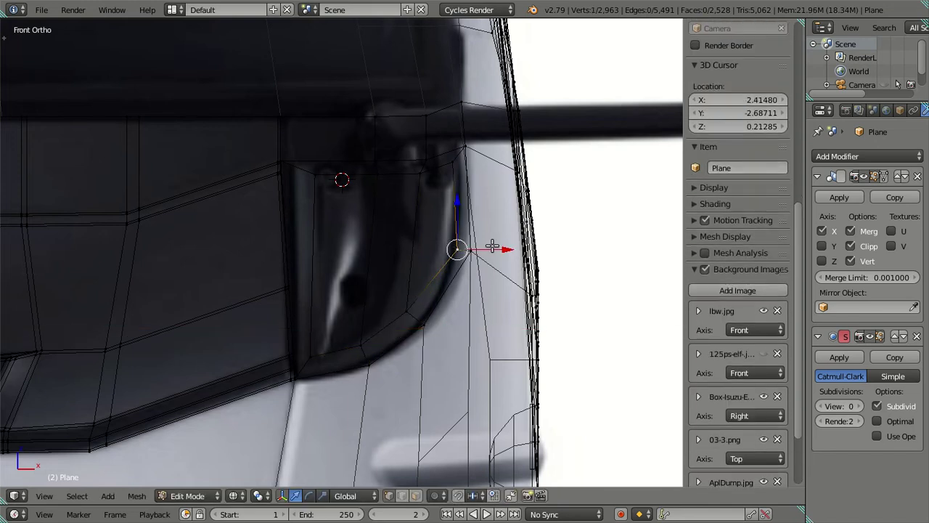
key(g)
key(x)
click(491, 249)
key(a)
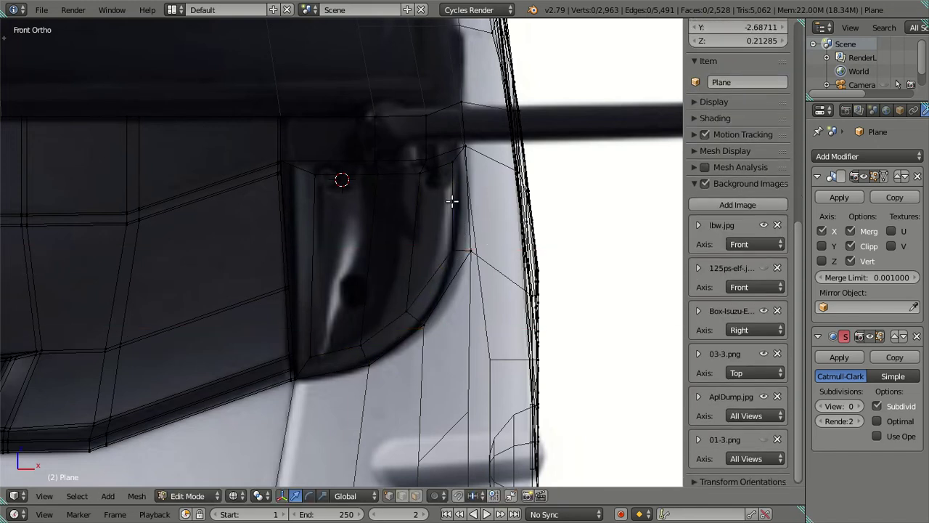
Nudge the vertex on the recess's top edge along X, checking in solid and wireframe shading
drag(453, 177, 442, 227)
key(z)
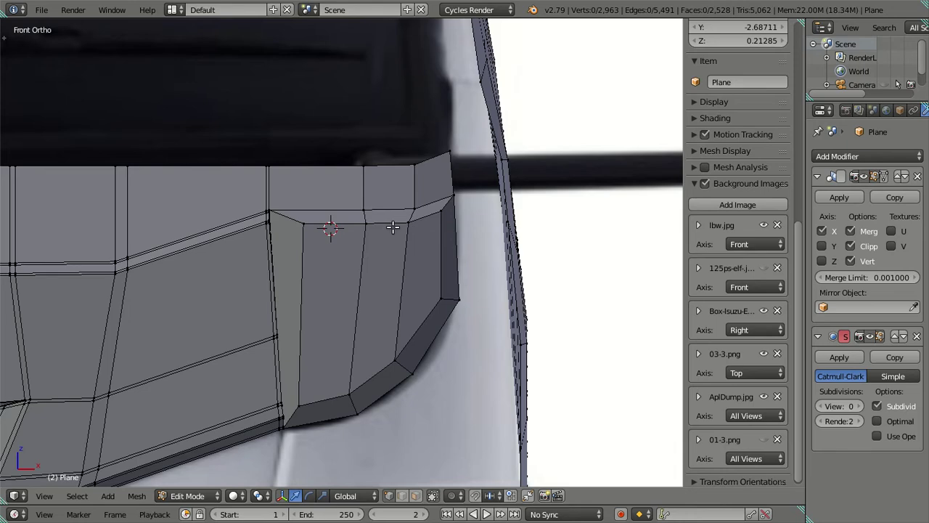
right_click(392, 227)
key(g)
key(x)
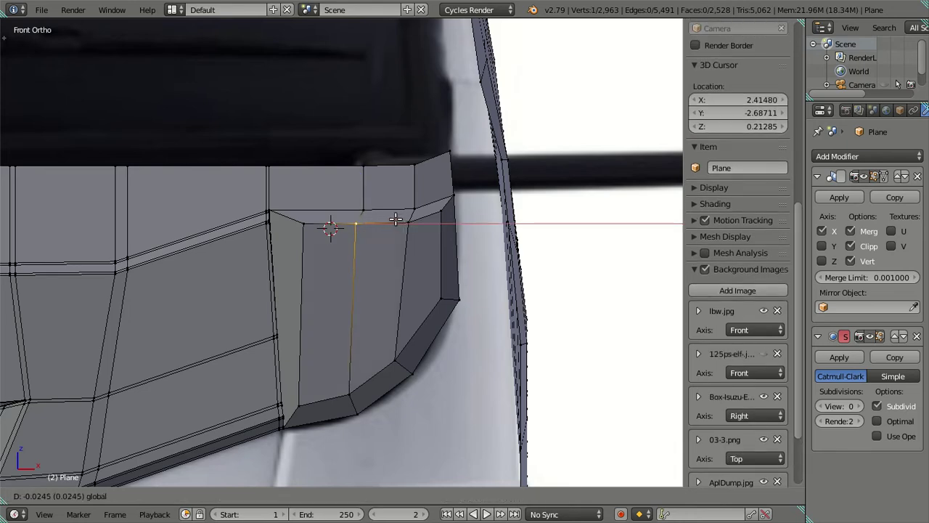
click(395, 219)
key(a)
key(z)
Move a single recess rim vertex along the Y axis
drag(426, 232, 363, 343)
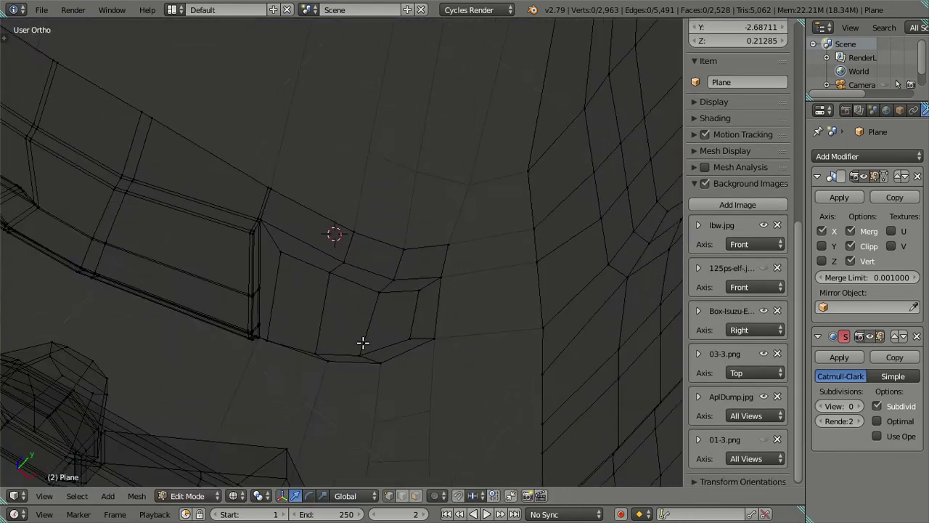
right_click(371, 299)
drag(371, 300, 310, 308)
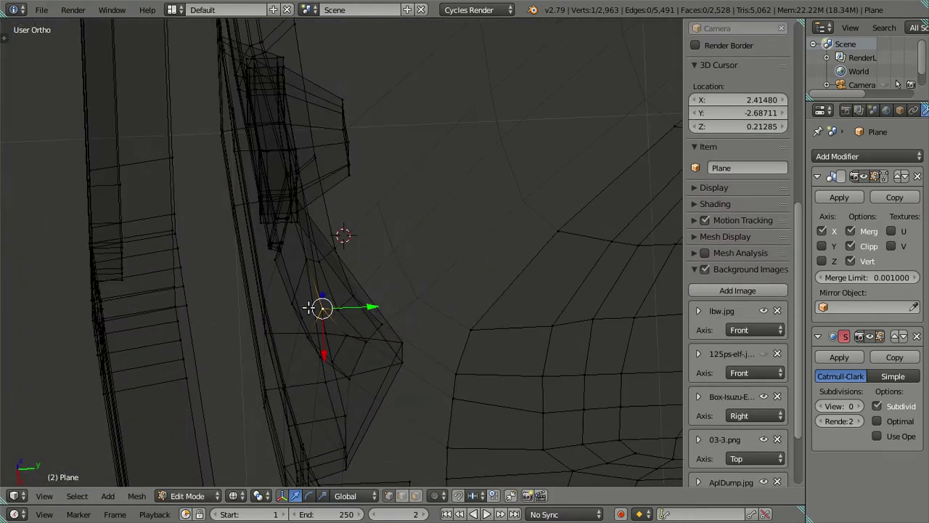
key(z)
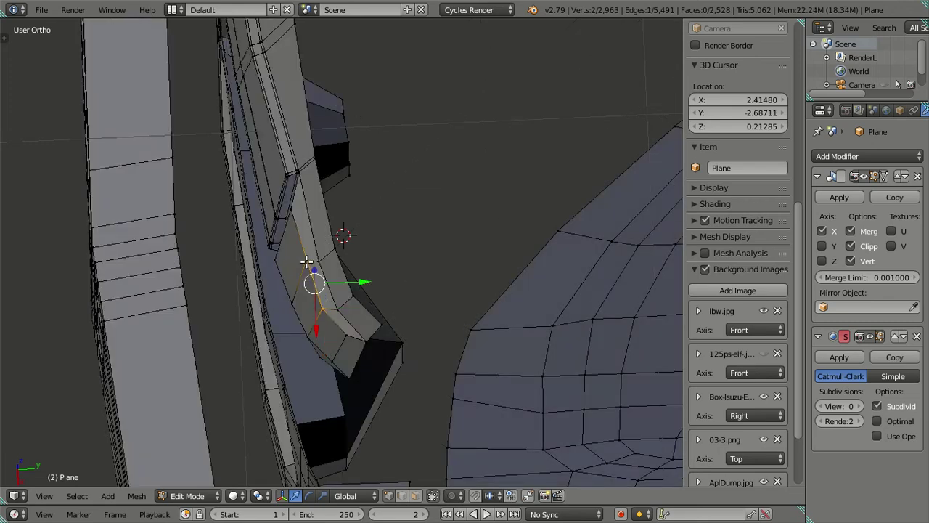
right_click(293, 259)
right_click(289, 220)
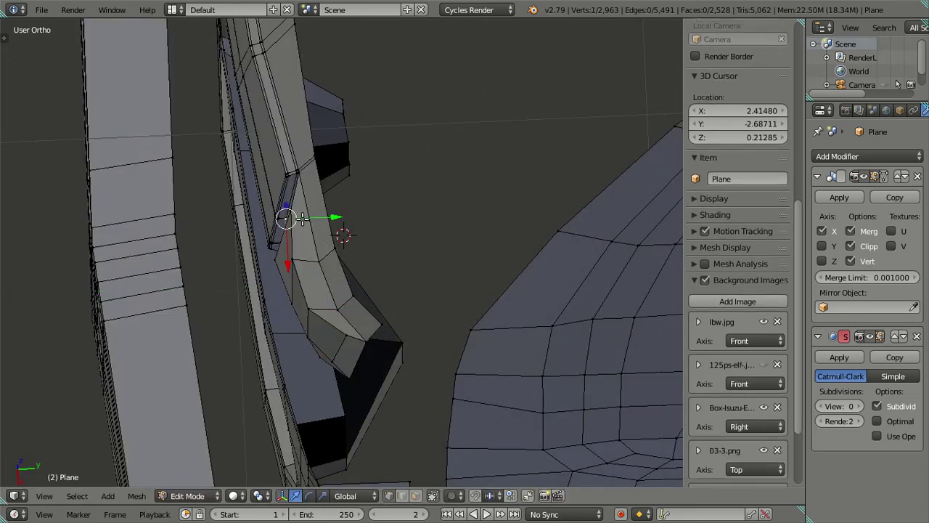
drag(313, 221, 322, 296)
key(g)
key(y)
click(305, 229)
Clear the selection and return to Object Mode to inspect the recess shading
key(g)
click(343, 266)
key(KP_Decimal)
key(a)
drag(352, 219, 302, 322)
key(Tab)
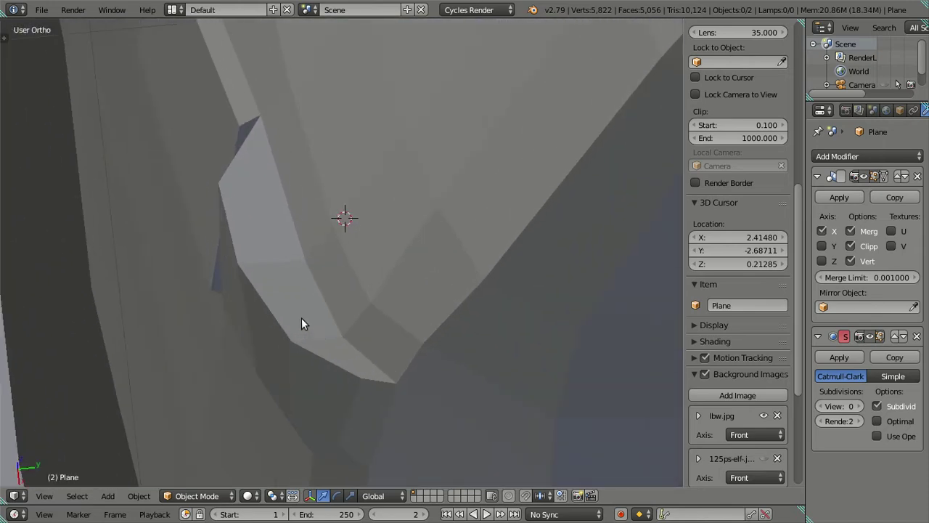
In Edit Mode, select the recess's side edge and move it back along Y
key(Tab)
right_click(291, 340)
right_click(238, 263)
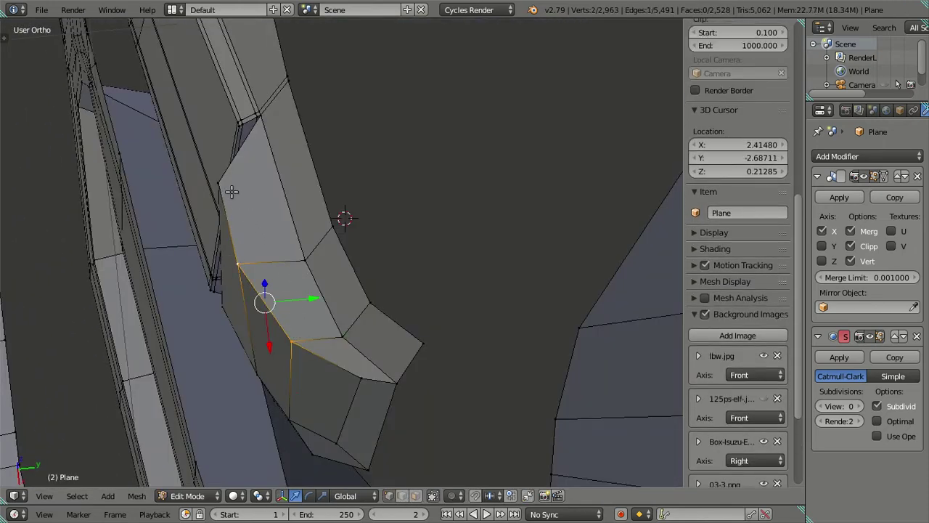
drag(300, 258, 274, 270)
key(a)
Try moving the recess corner vertex along Y and X, cancelling both moves
drag(276, 264, 416, 326)
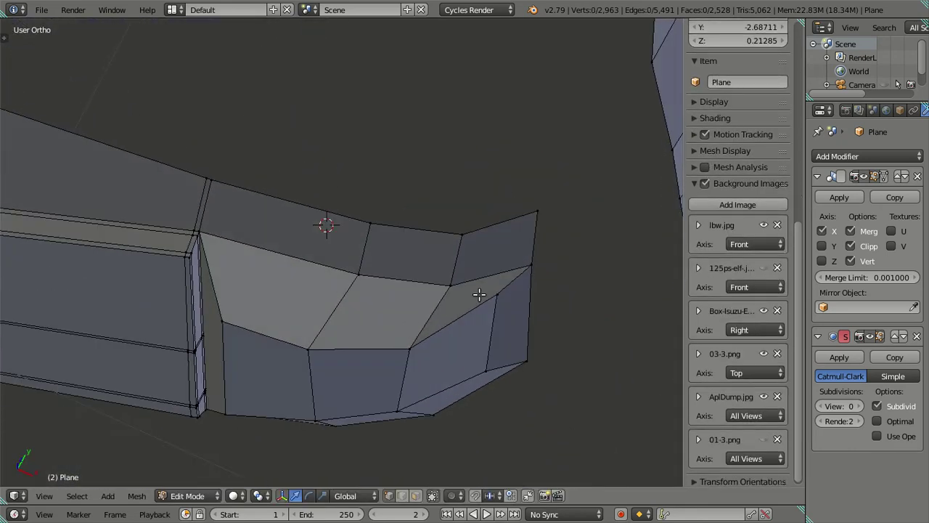
right_click(479, 293)
drag(479, 294, 500, 329)
key(g)
key(y)
key(Escape)
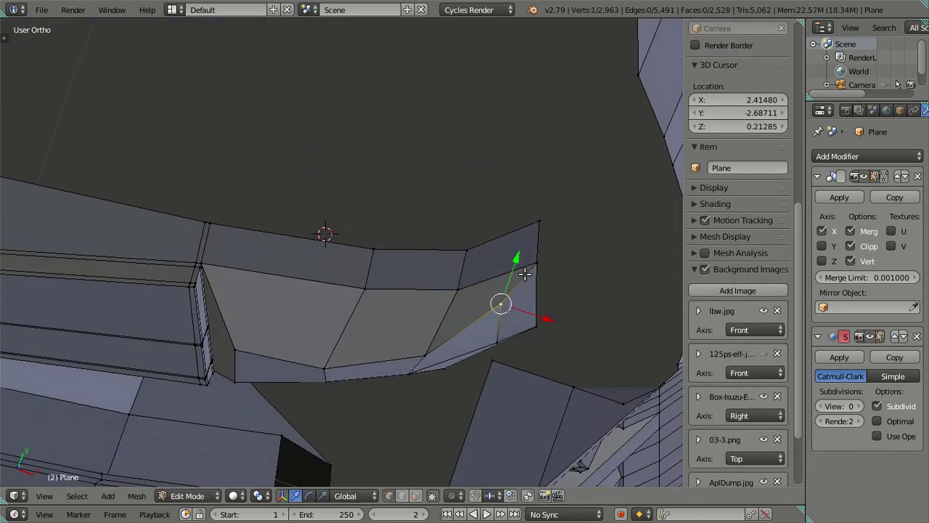
key(a)
drag(493, 322, 481, 305)
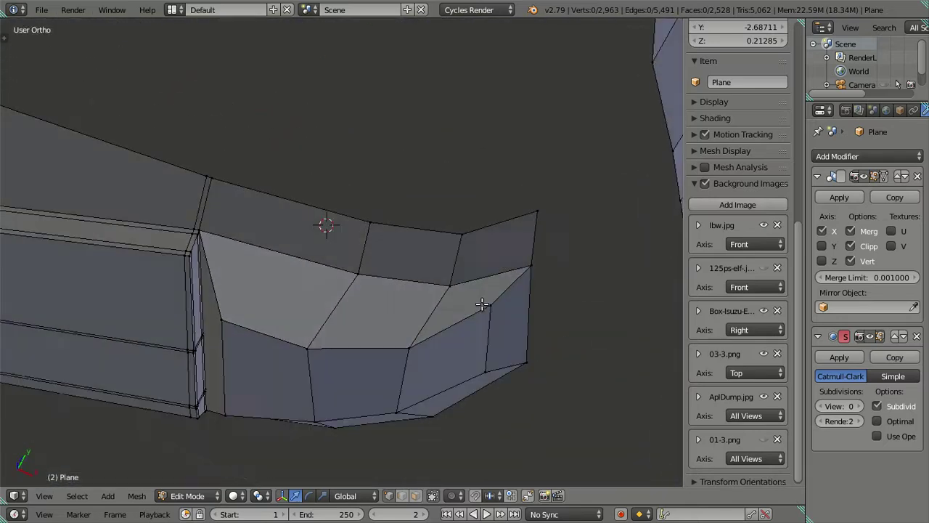
right_click(489, 315)
key(g)
key(x)
key(Escape)
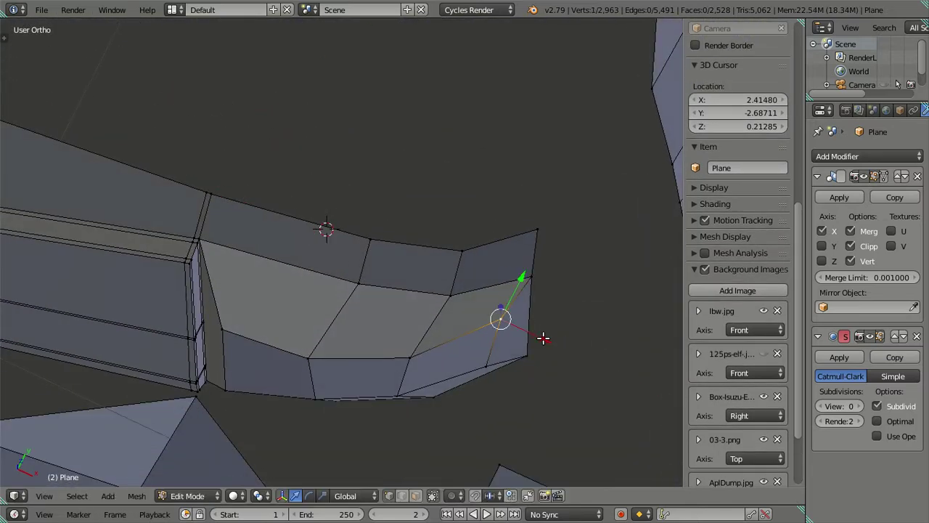
In Object Mode, preview the cab front smoothed at subdivision level 2
key(Tab)
scroll(up, 3)
scroll(up, 3)
drag(290, 209, 372, 234)
scroll(up, 3)
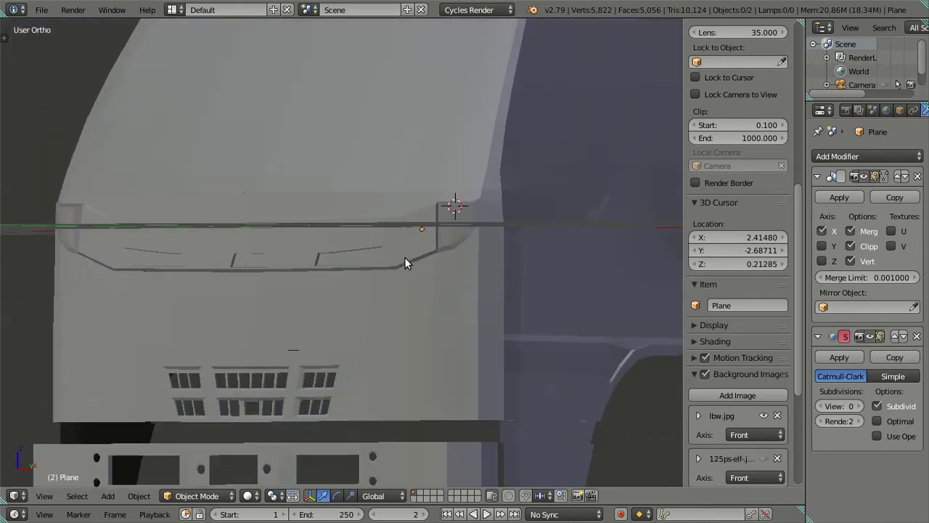
scroll(up, 3)
drag(452, 250, 532, 254)
click(858, 406)
Return to Edit Mode and set the subdivision view level back to 0
key(Tab)
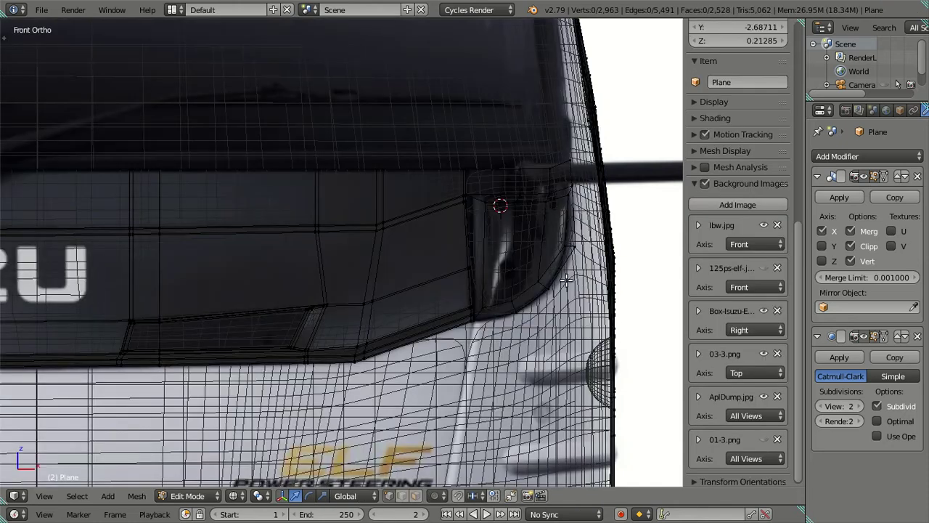
click(821, 406)
click(822, 406)
Add a centred edge loop down the side of the headlight recess
key(Tab)
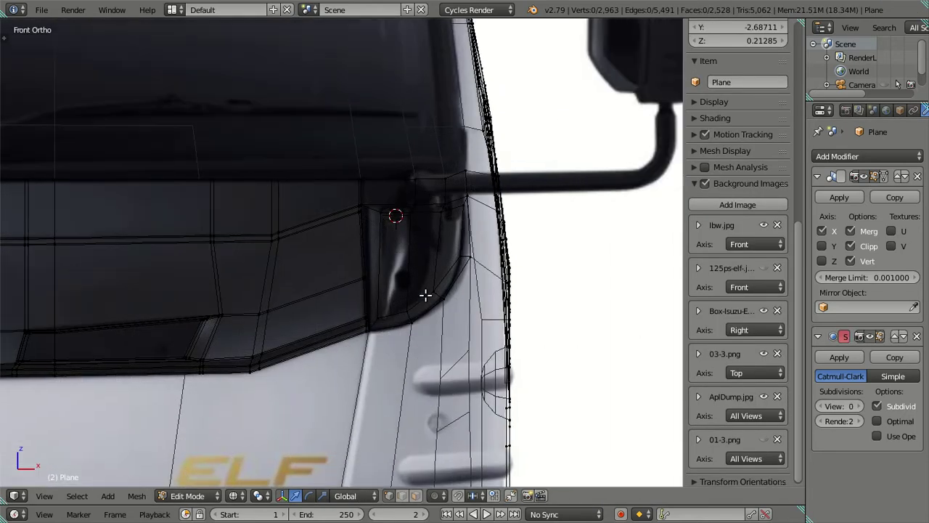
scroll(up, 3)
key(Tab)
scroll(up, 3)
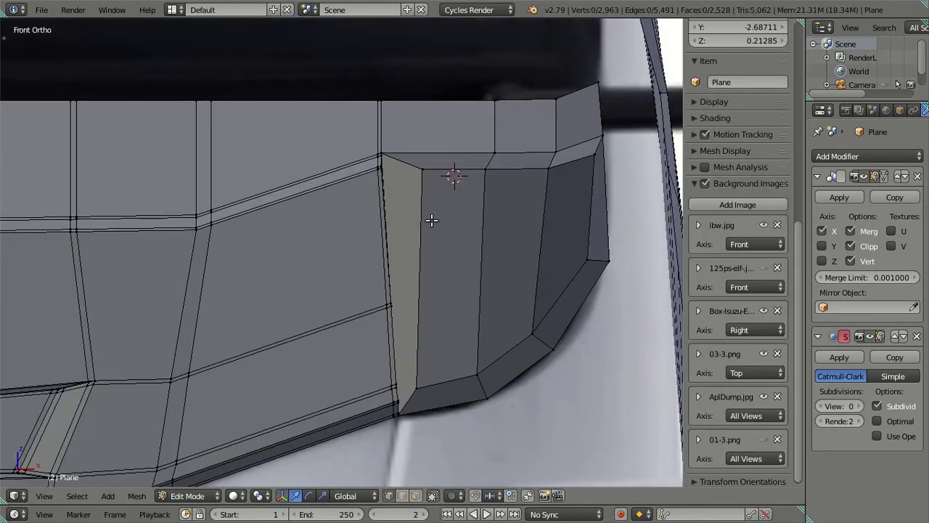
scroll(up, 3)
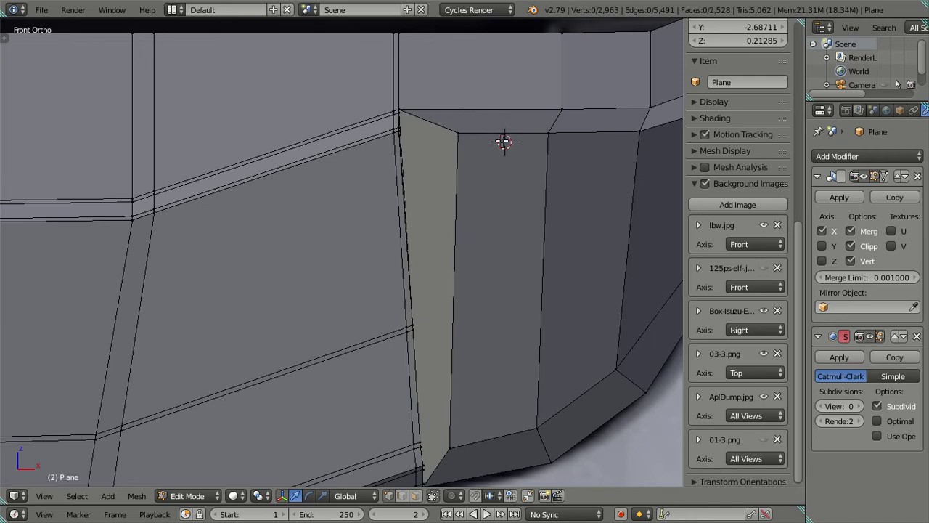
key(ctrl+r)
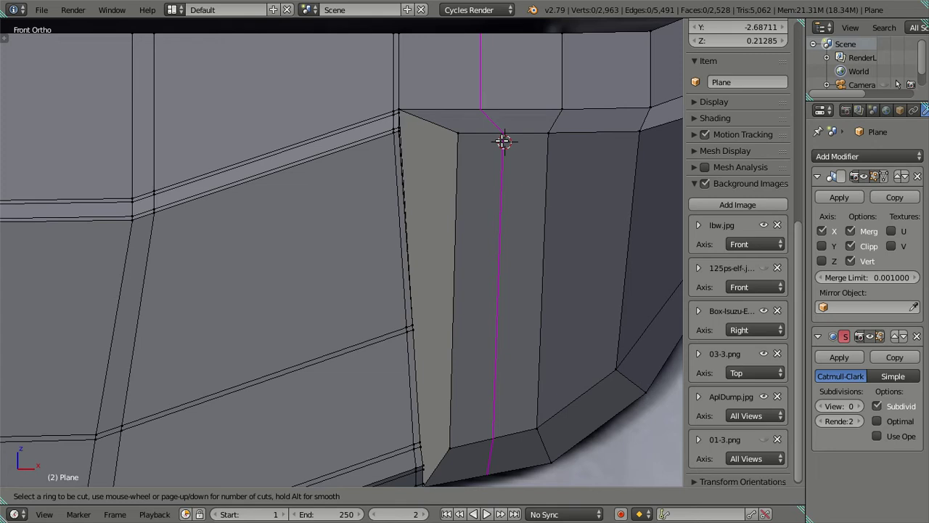
click(503, 141)
right_click(503, 141)
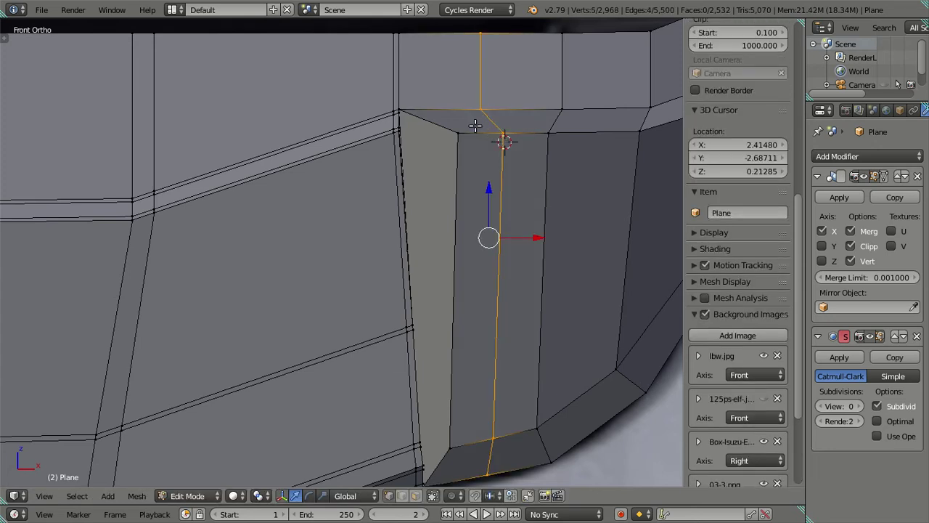
drag(475, 126, 463, 148)
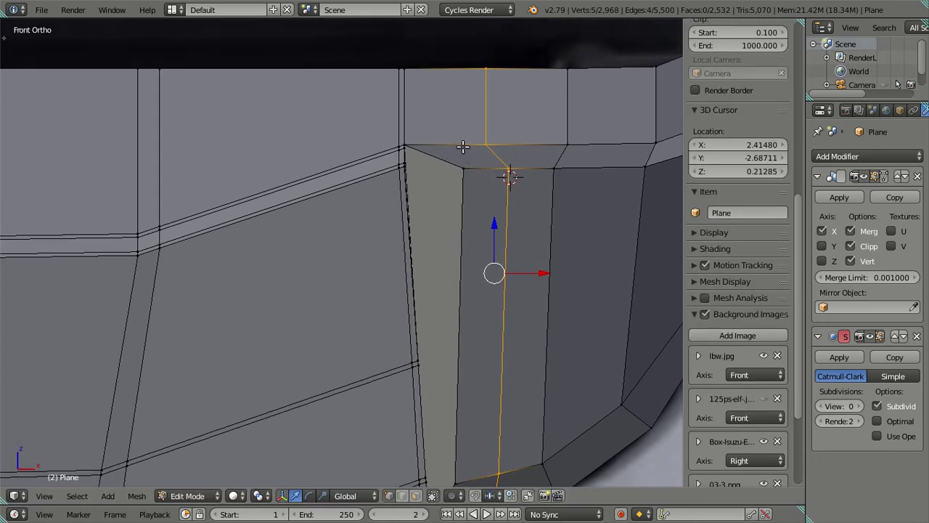
Add 12 temporary loop cuts across the recess, then dissolve the selected loop edges
key(ctrl+r)
text(12)
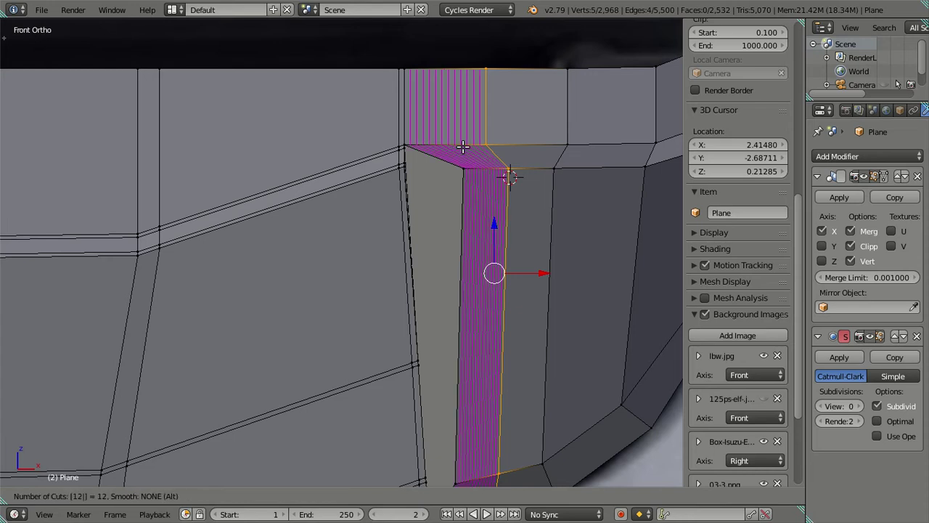
key(Return)
right_click(463, 147)
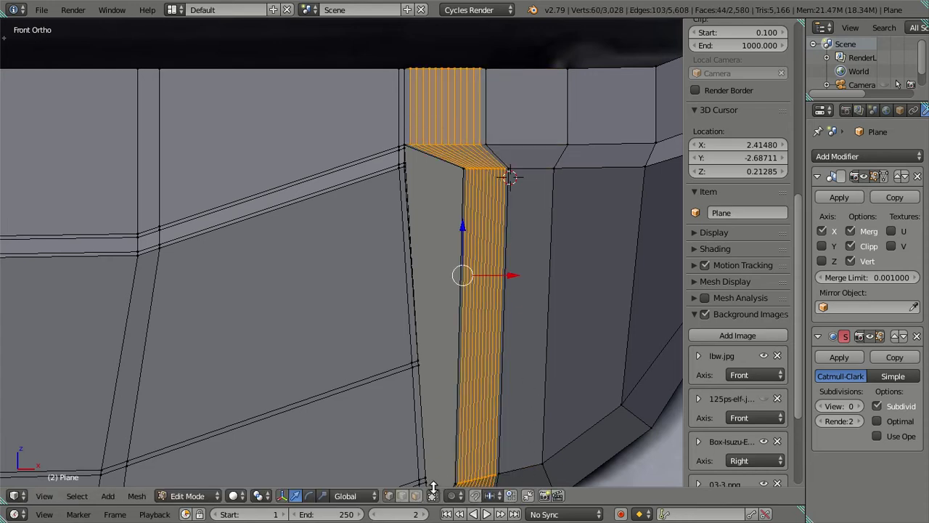
key(ctrl+z)
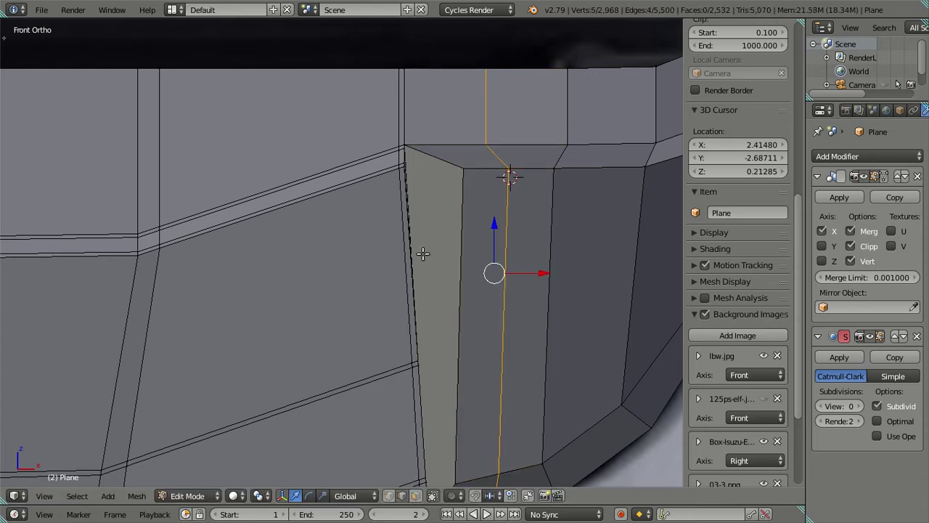
key(a)
key(ctrl+r)
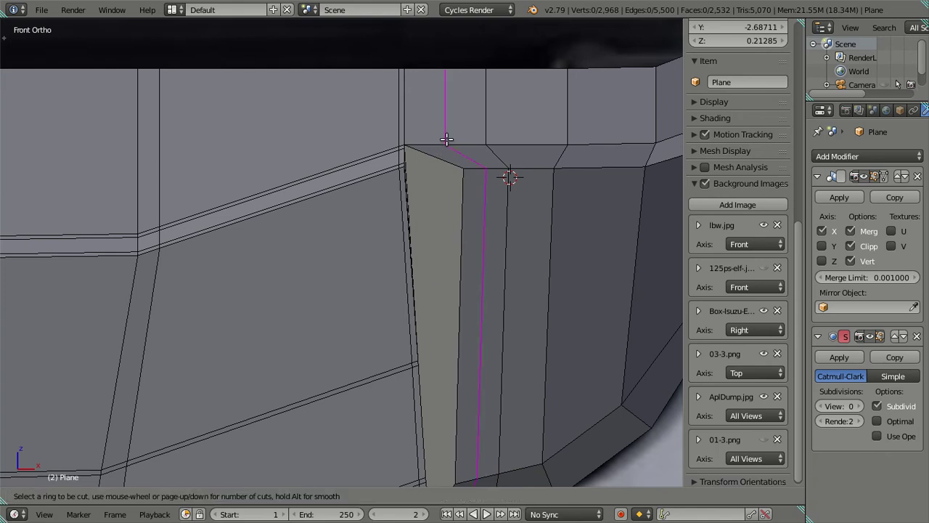
text(12)
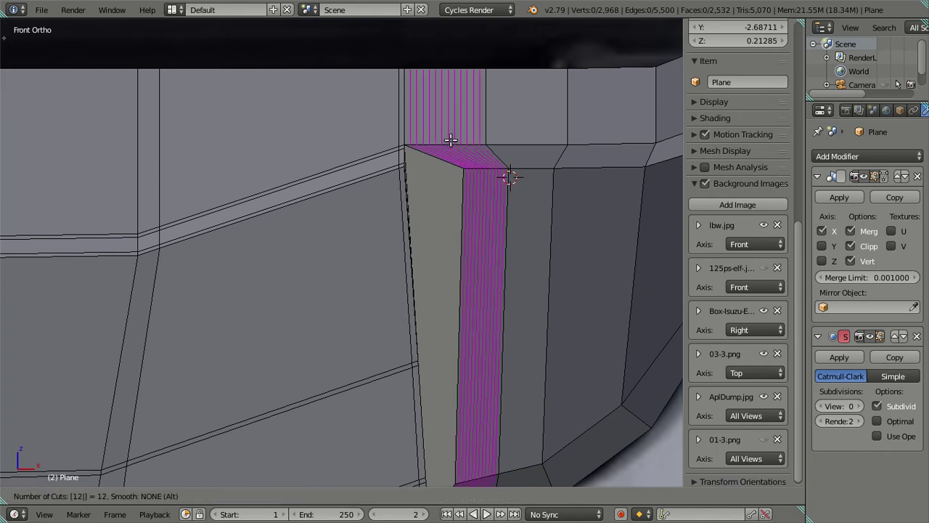
click(450, 139)
right_click(423, 135)
key(x)
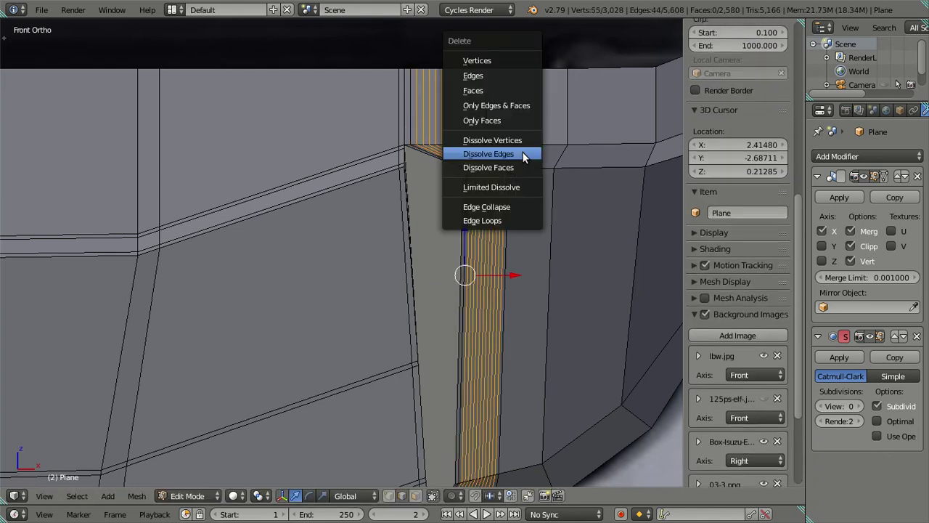
click(523, 151)
Merge the two doubled vertices on the recess top edge at last
drag(502, 207, 485, 240)
scroll(up, 3)
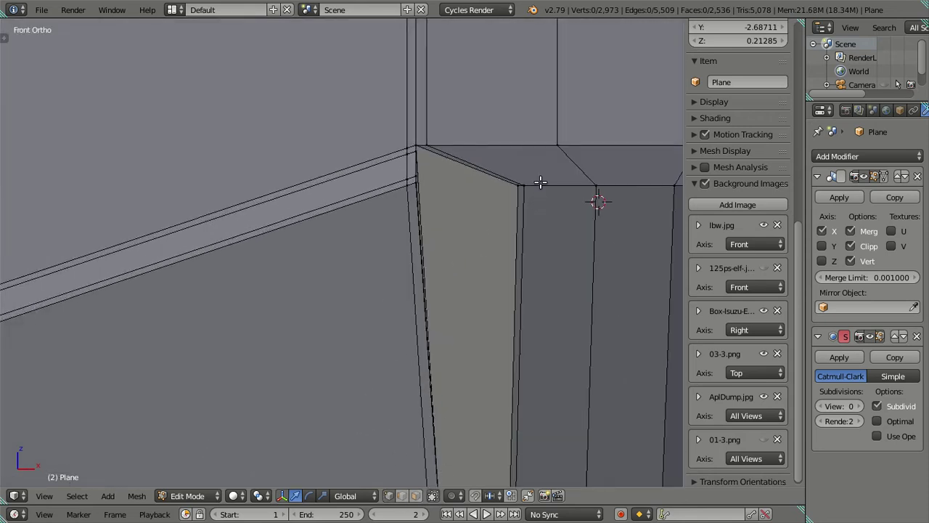
drag(550, 133, 518, 216)
right_click(522, 223)
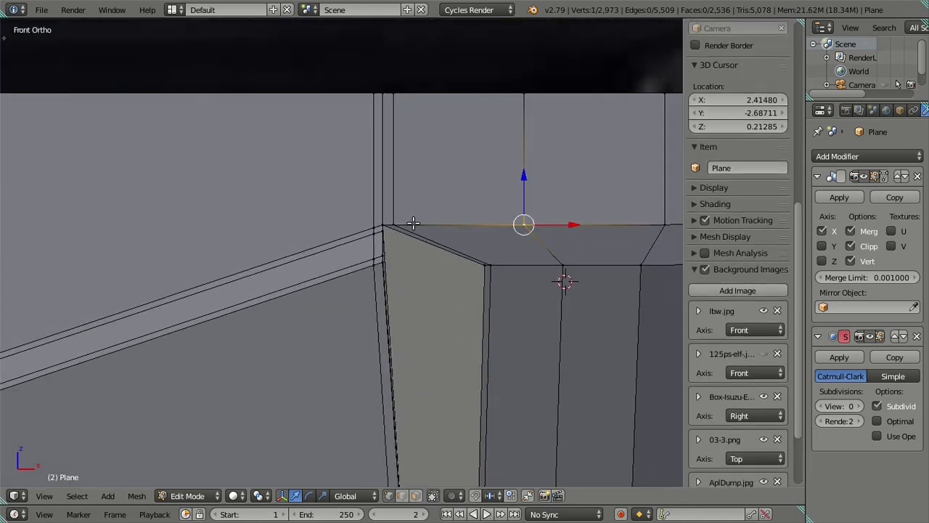
right_click(393, 224)
key(alt+m)
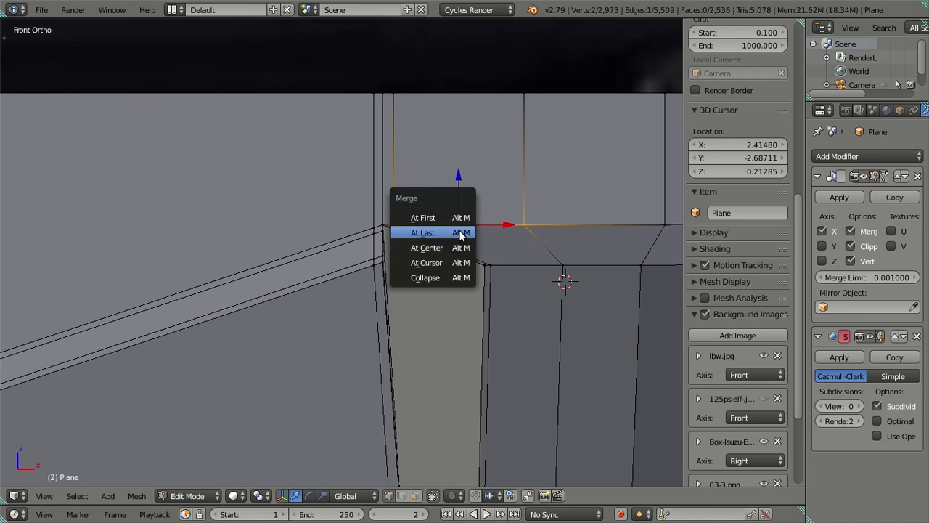
click(459, 233)
Merge the two bottom-corner vertices of the recess into one at last
scroll(down, 3)
scroll(up, 3)
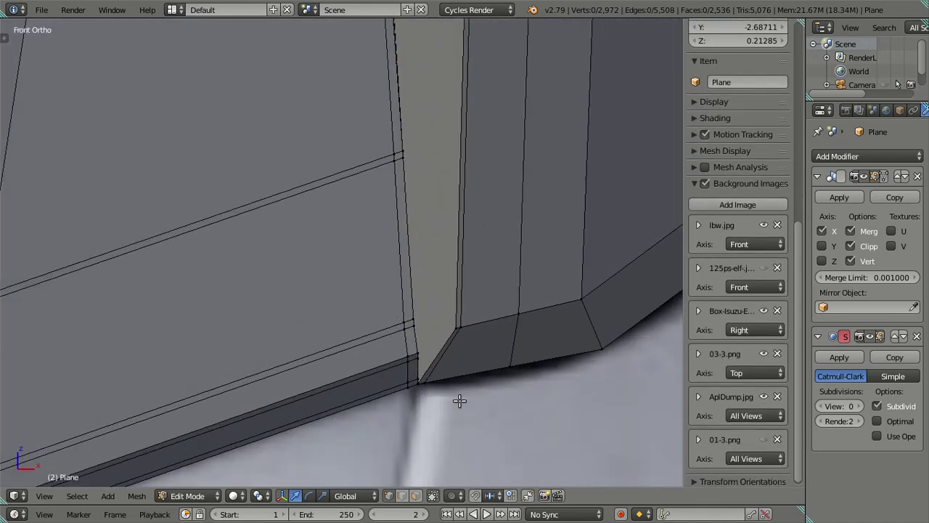
right_click(512, 374)
right_click(431, 384)
key(alt+m)
click(431, 385)
Select the vertical edge loop beside the recess and frame it in view
click(471, 267)
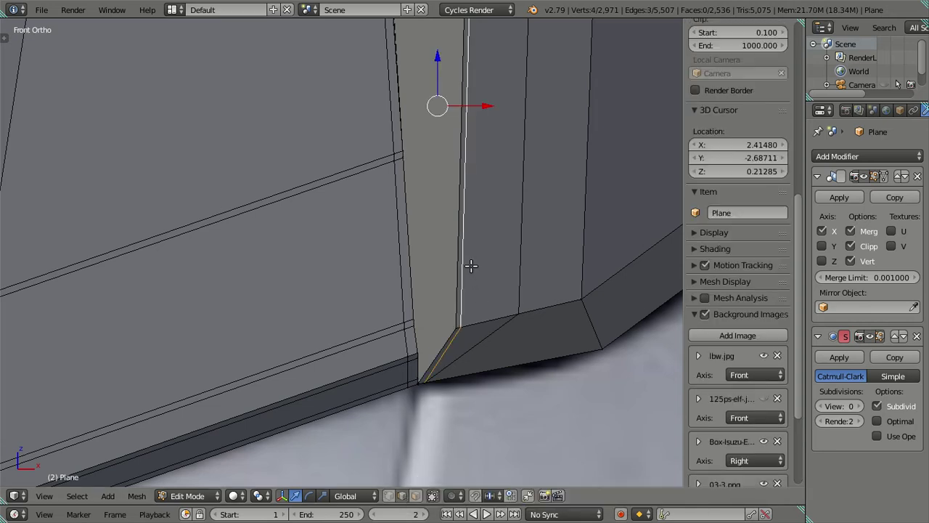
scroll(down, 3)
drag(473, 131, 486, 324)
Dissolve the vertical edge loop beside the recess and inspect the corner
key(x)
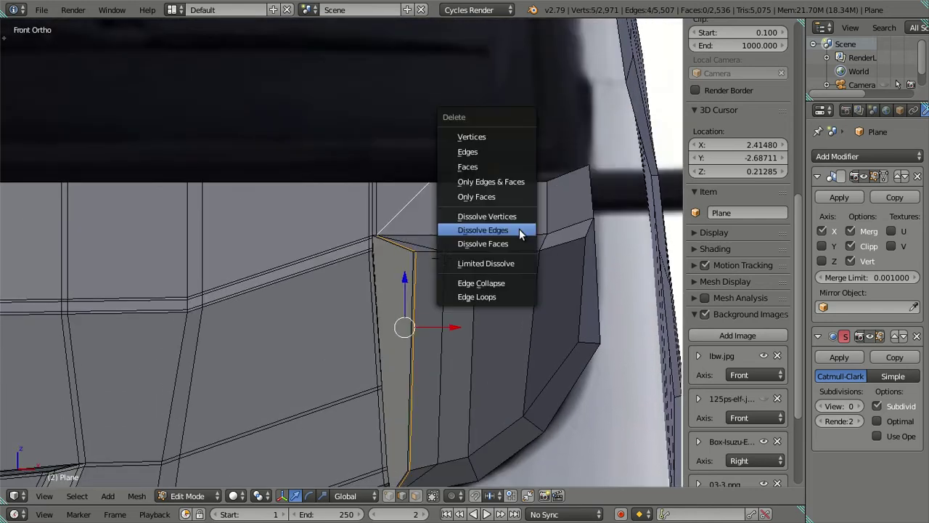
click(519, 229)
key(Tab)
key(Tab)
drag(482, 274, 493, 396)
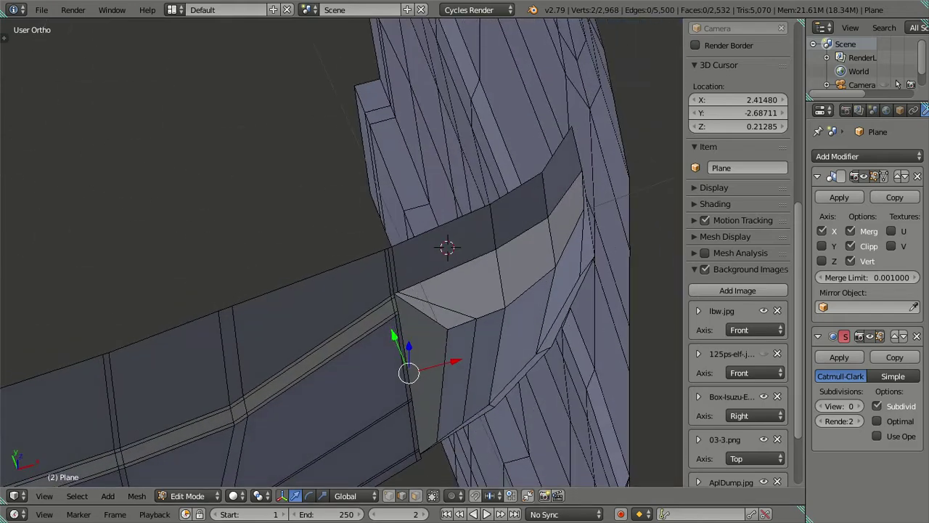
drag(392, 465, 437, 234)
key(a)
right_click(427, 363)
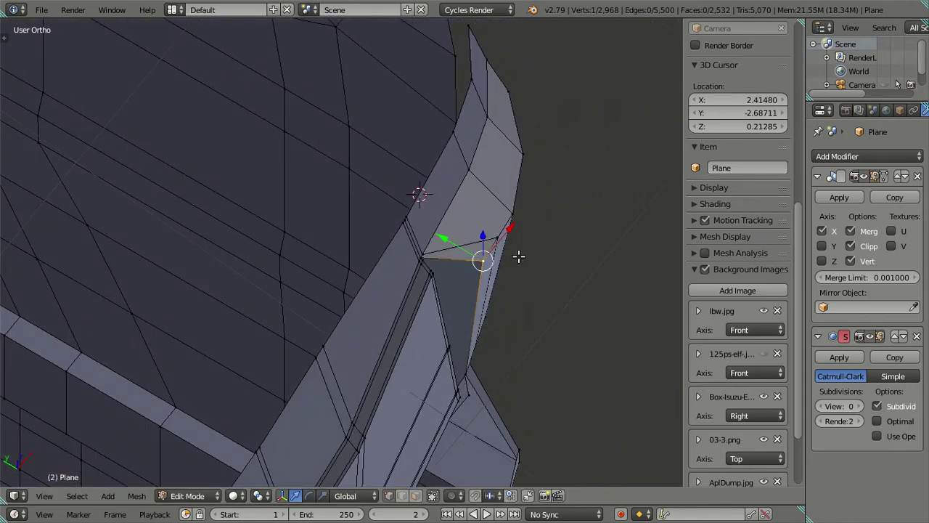
key(a)
drag(544, 290, 424, 253)
Preview the cab smoothed at subdivision level 2, then turn smoothing off in front view
key(Tab)
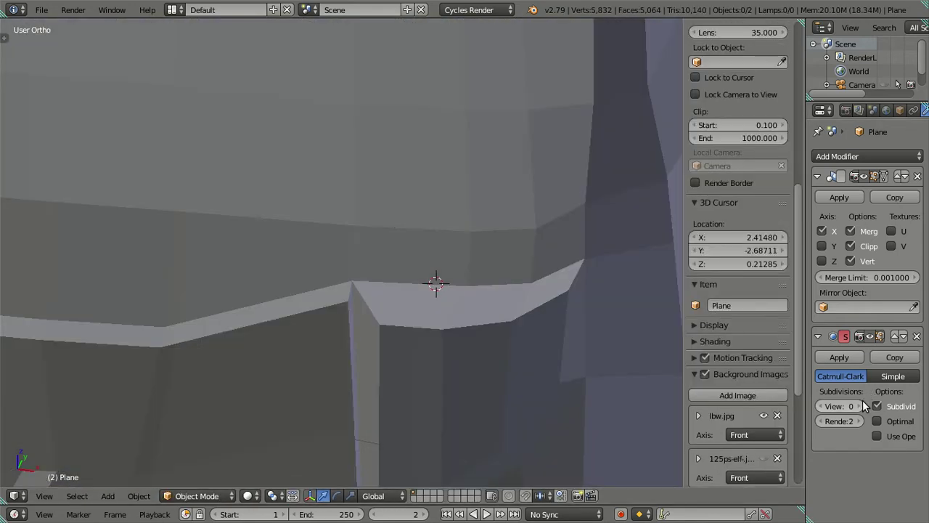
click(860, 406)
key(ctrl+2)
drag(528, 394, 386, 286)
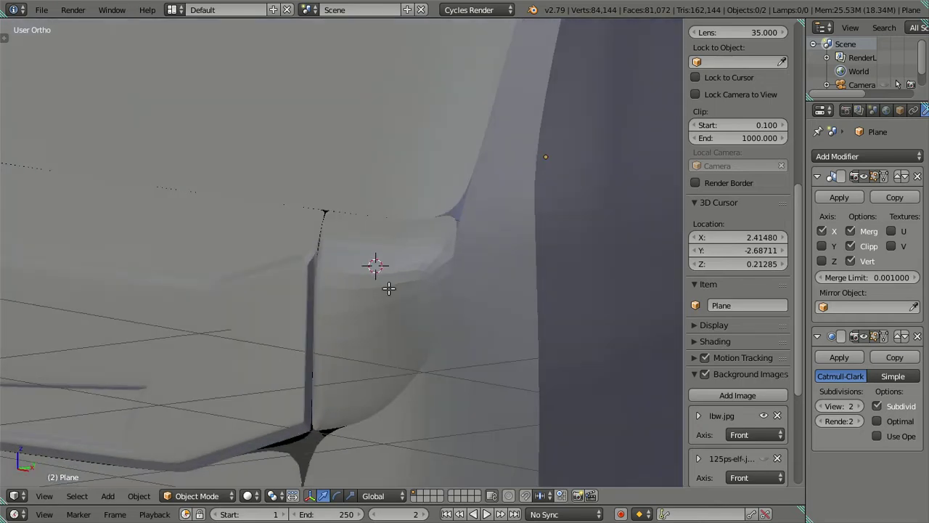
key(Tab)
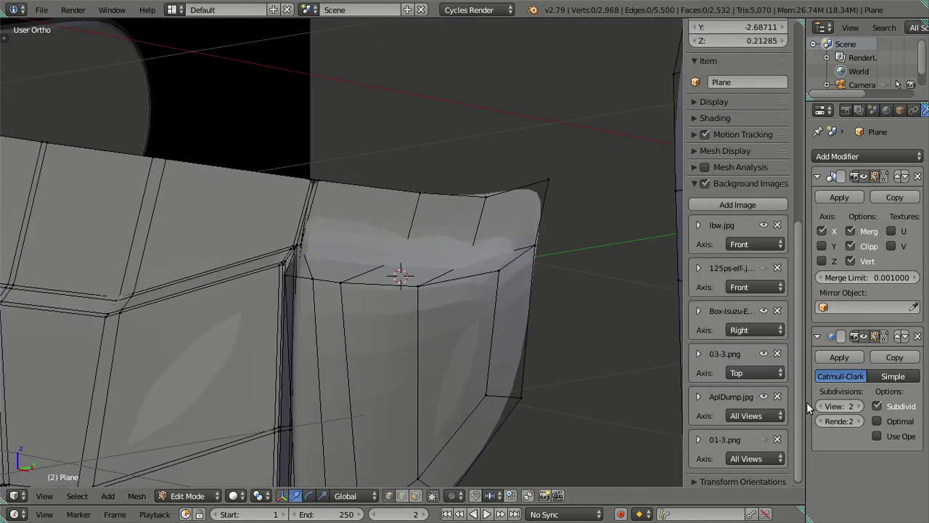
key(ctrl+0)
drag(656, 358, 404, 322)
key(KP_1)
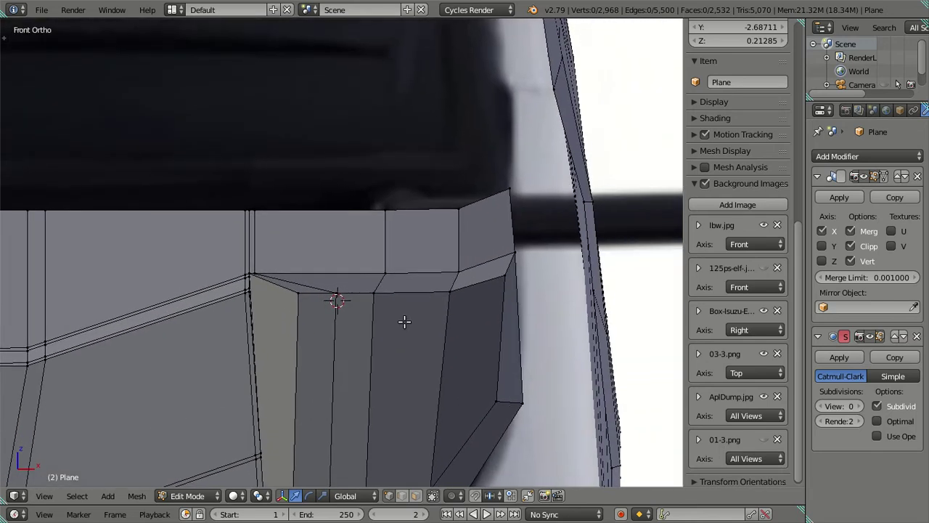
Cancel a 25-cut loop attempt and frame the recess panel
key(ctrl+r)
text(25)
key(Escape)
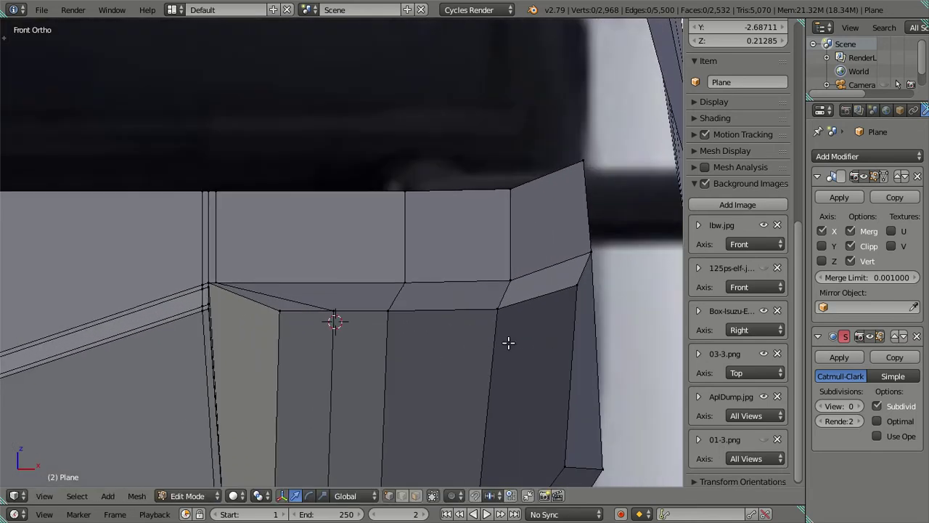
scroll(down, 3)
drag(498, 336, 399, 254)
scroll(up, 3)
Cut 25 evenly spaced loops across the recess panel, then undo them
key(ctrl+r)
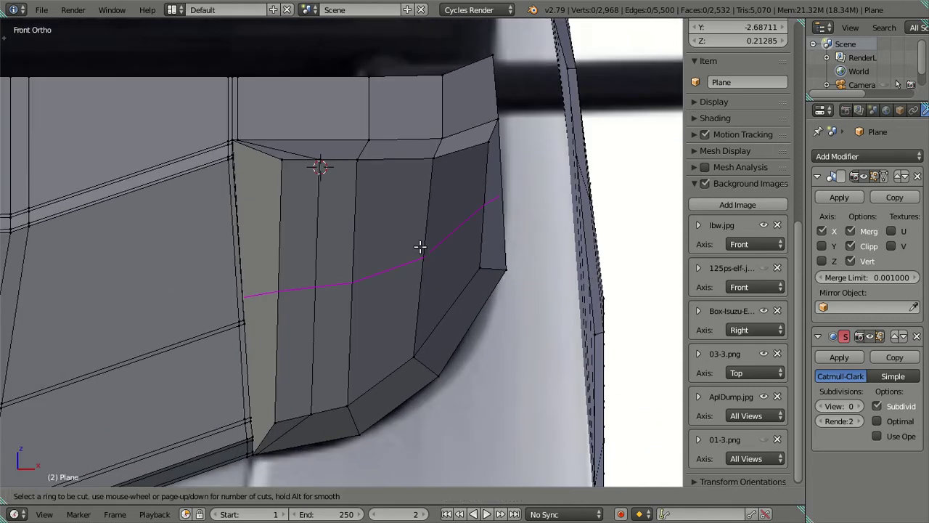
key(Escape)
key(ctrl+r)
text(25)
click(421, 248)
right_click(420, 248)
key(1)
key(ctrl+space)
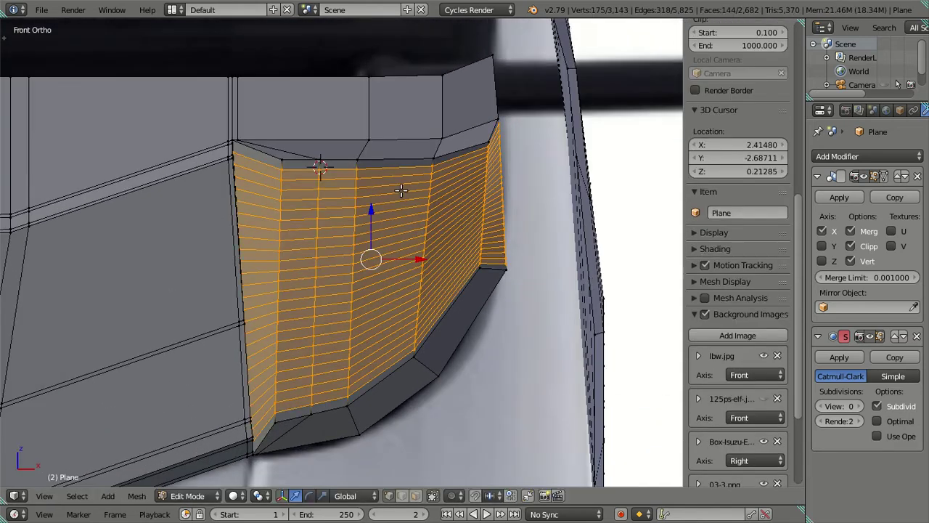
key(ctrl+z)
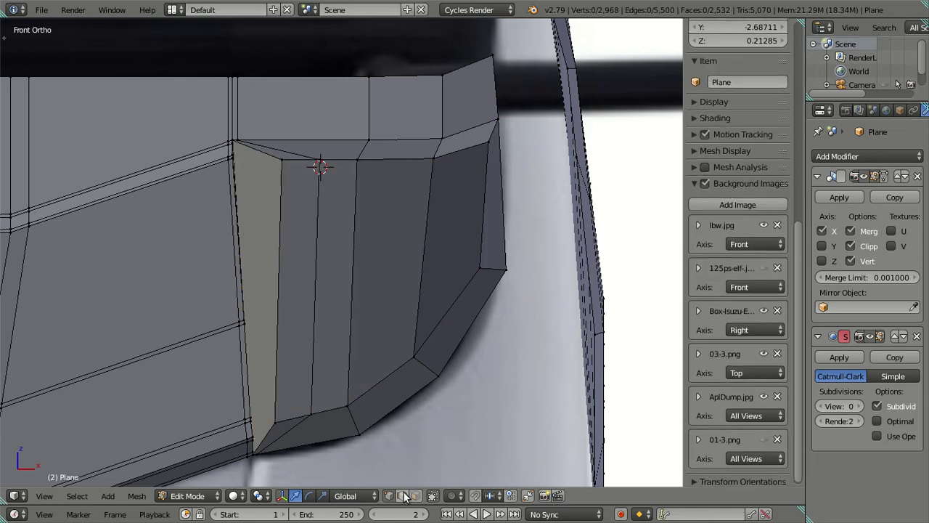
Add 25 loop cuts across the recess panel, dissolve them, and return to front view
key(ctrl+r)
text(25)
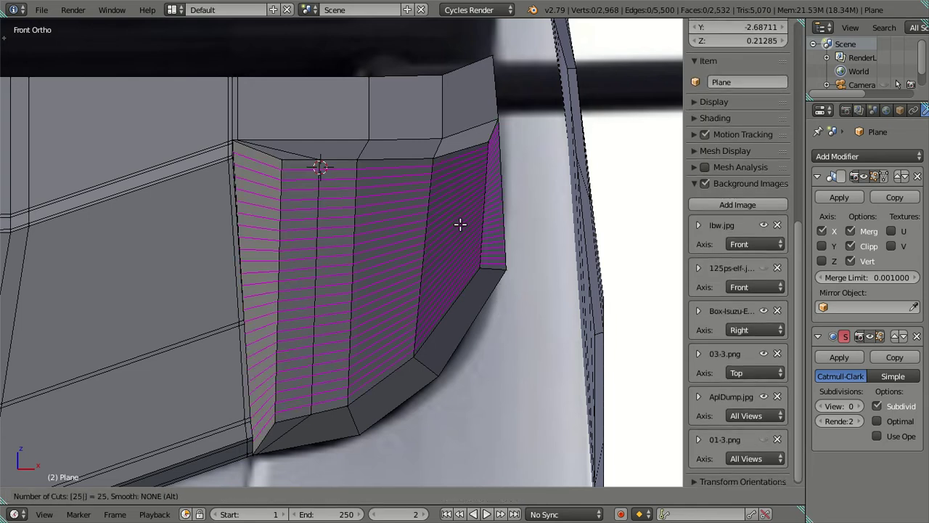
click(460, 225)
right_click(420, 194)
key(x)
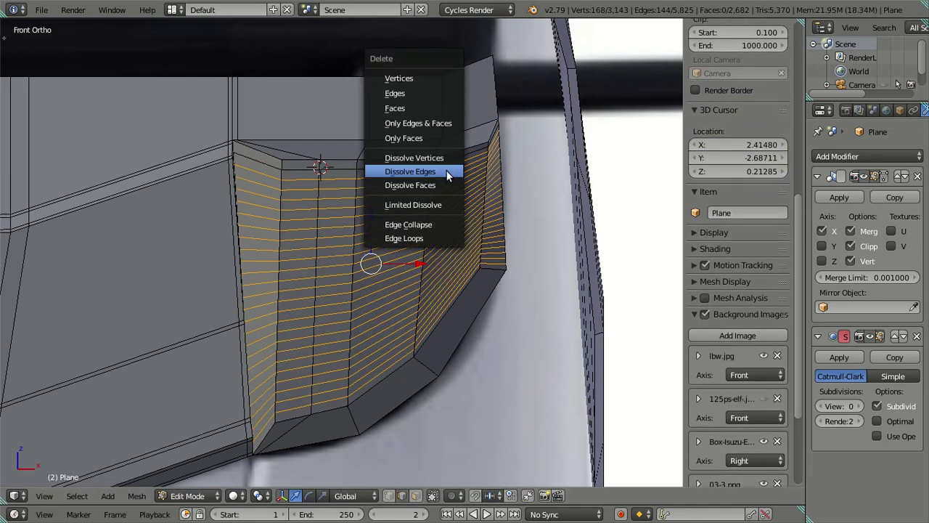
click(448, 176)
drag(446, 245, 412, 287)
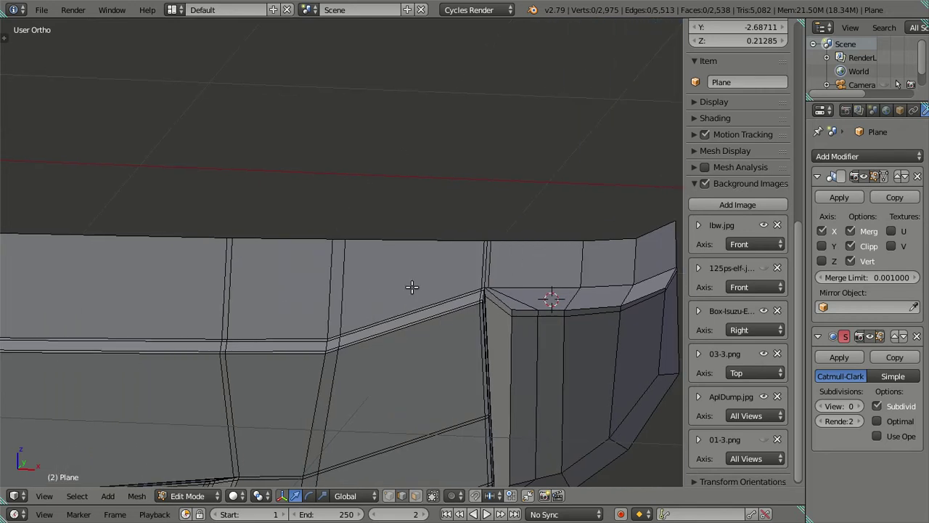
key(KP_1)
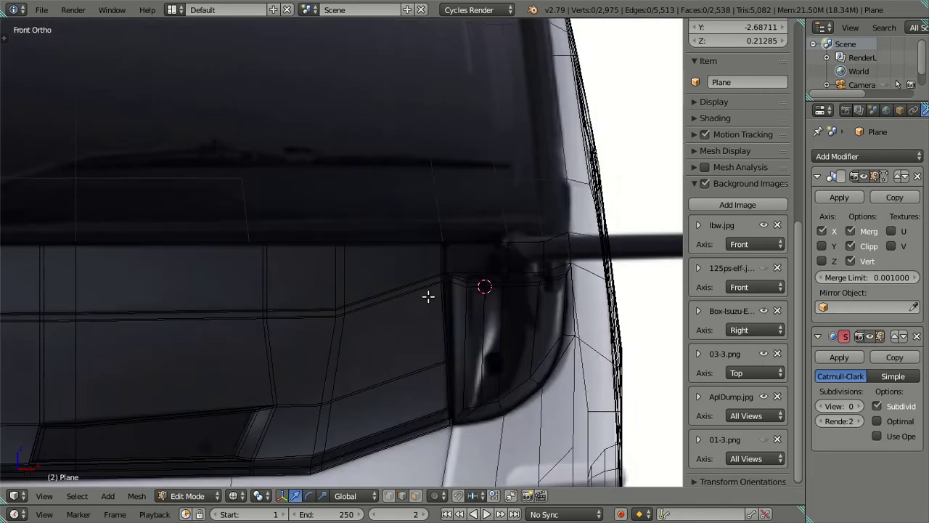
Frame the headlight corner in solid shading
scroll(up, 3)
drag(484, 276, 325, 300)
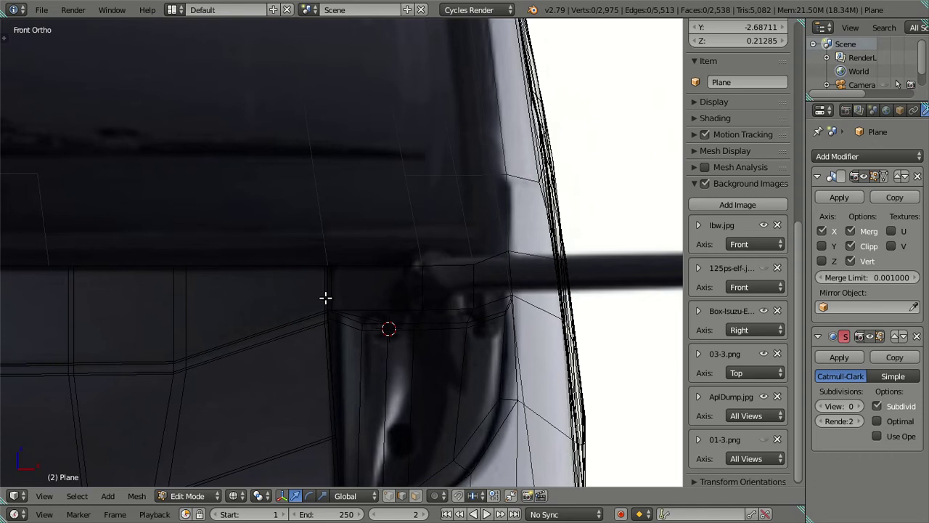
key(z)
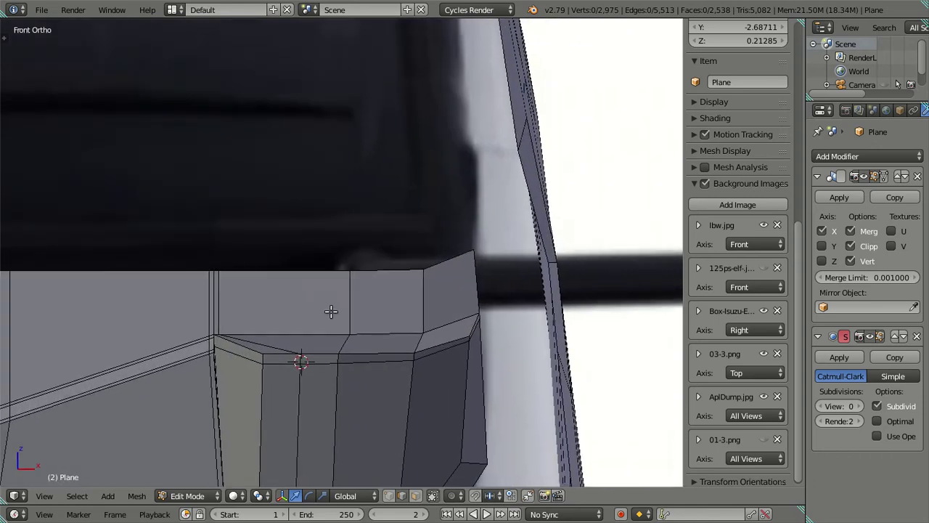
scroll(up, 3)
Cut 25 loops across the upper panel and dissolve all but the top and bottom border loops
key(ctrl+r)
scroll(up, 3)
scroll(up, 3)
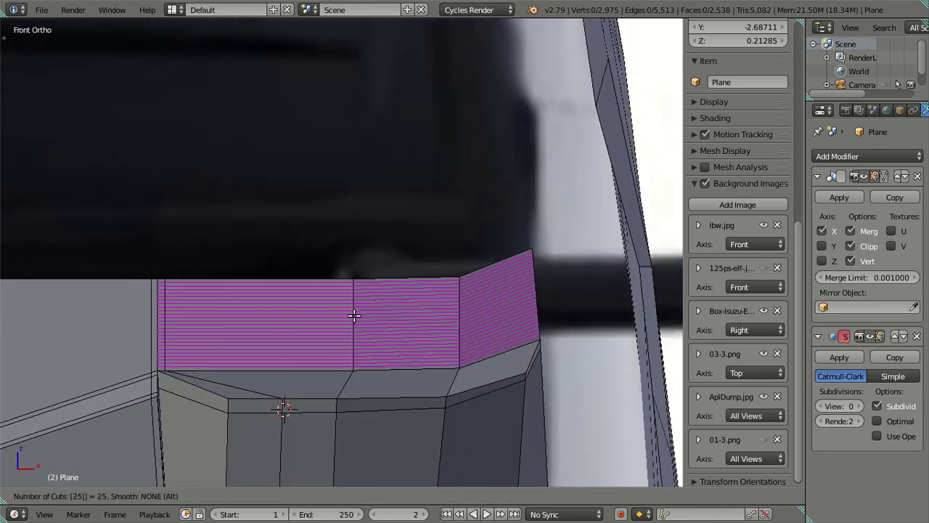
click(353, 314)
right_click(353, 315)
scroll(up, 3)
right_click(403, 292)
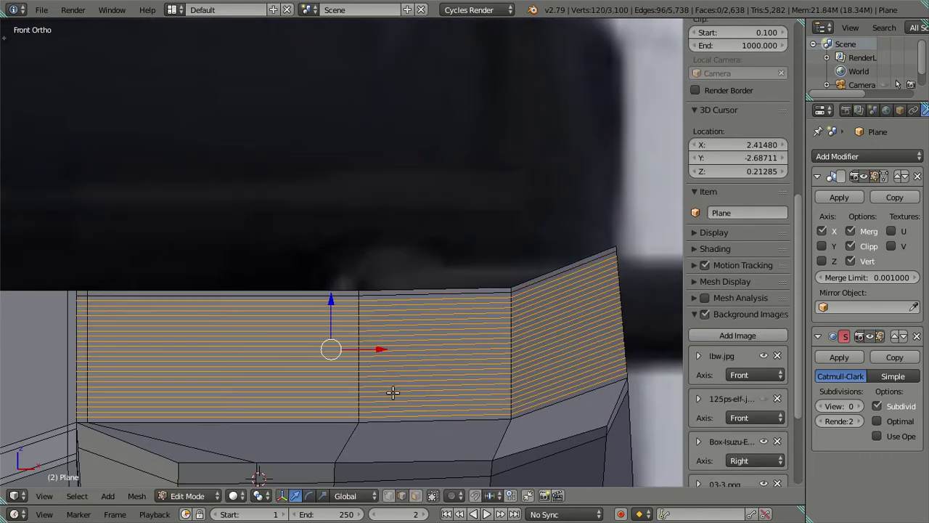
right_click(387, 417)
key(x)
click(378, 414)
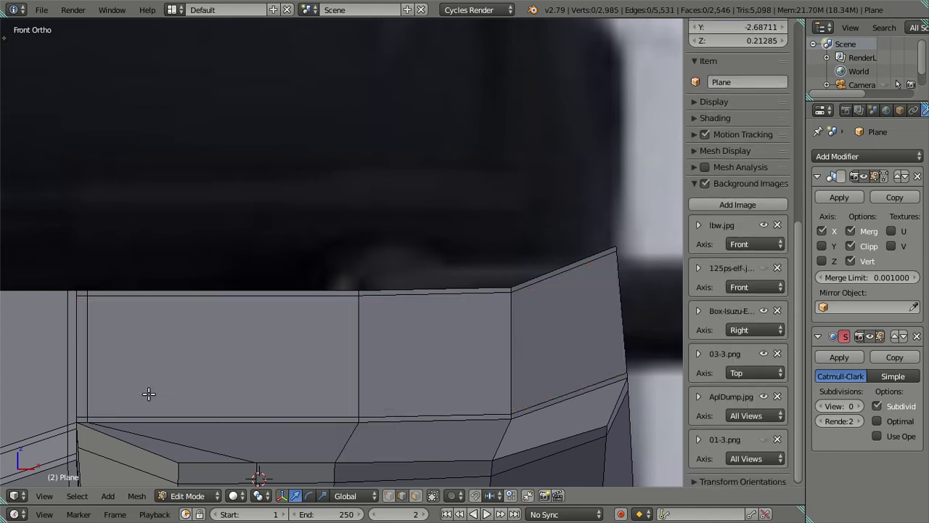
scroll(up, 3)
Add and dissolve temporary loops on the wall face, then leave Edit Mode
key(ctrl+r)
click(134, 324)
right_click(133, 323)
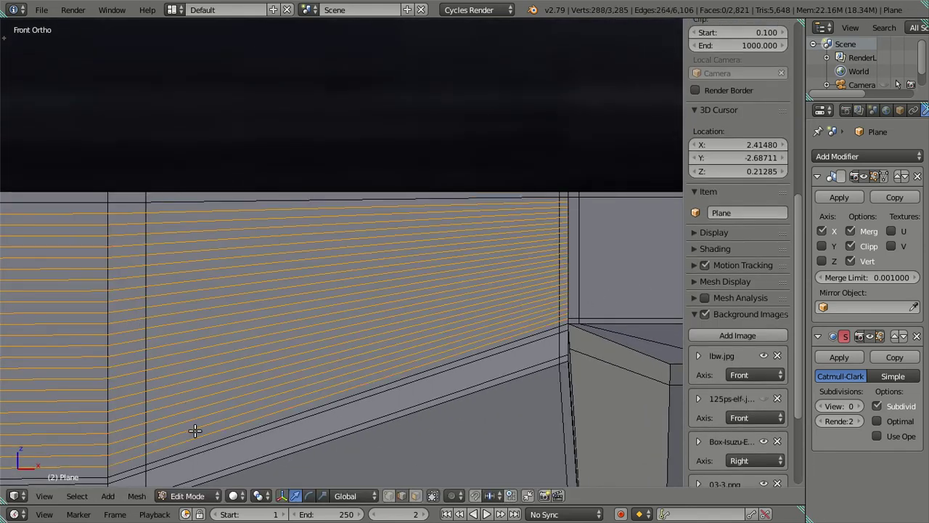
key(x)
click(296, 423)
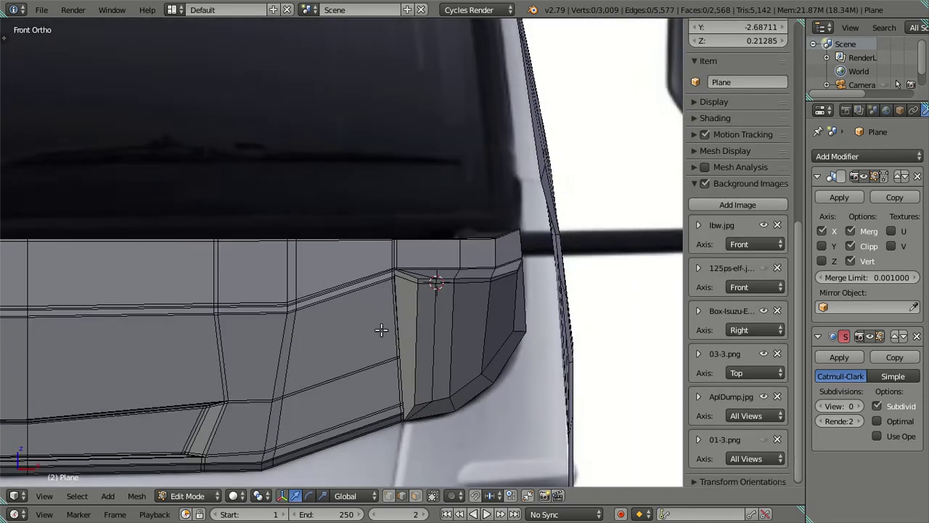
key(Tab)
Orbit the level-2 smoothed cab around the corner, windows and side
drag(473, 322, 659, 406)
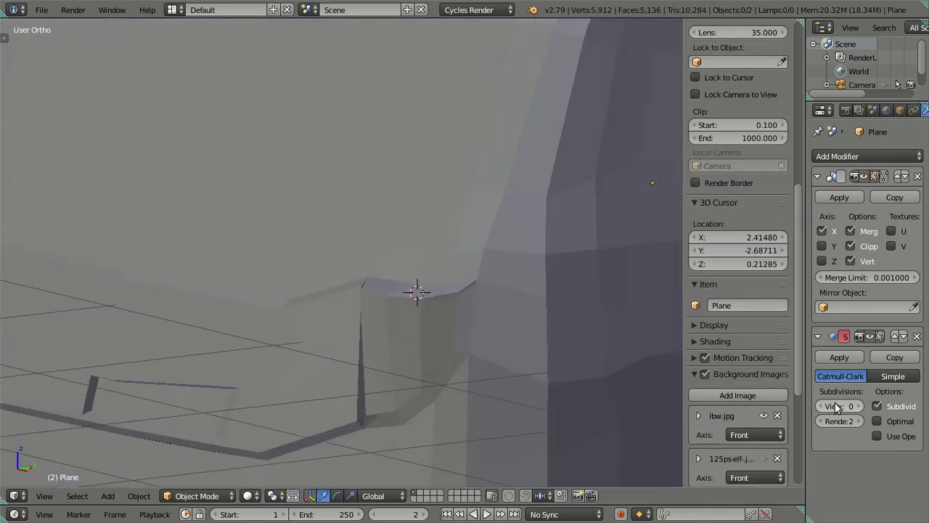
key(ctrl+2)
drag(562, 349, 445, 301)
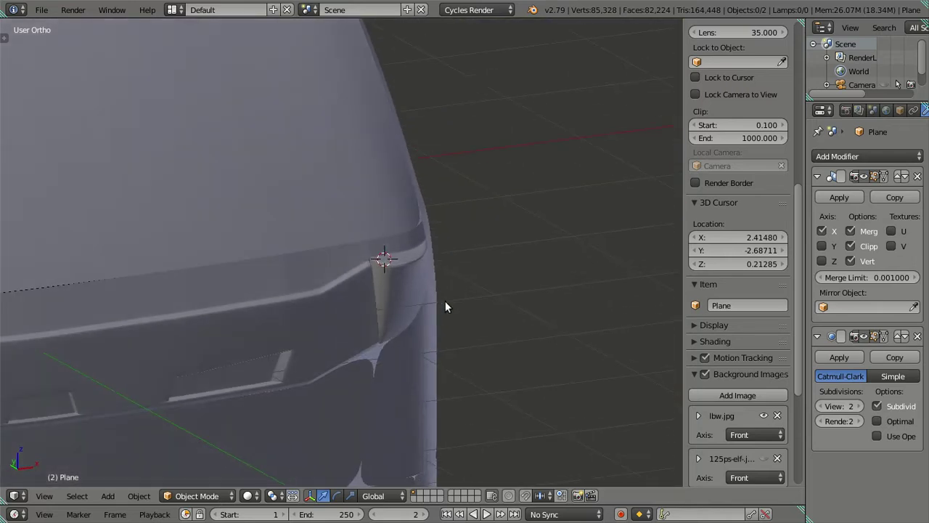
drag(221, 299, 413, 324)
scroll(up, 3)
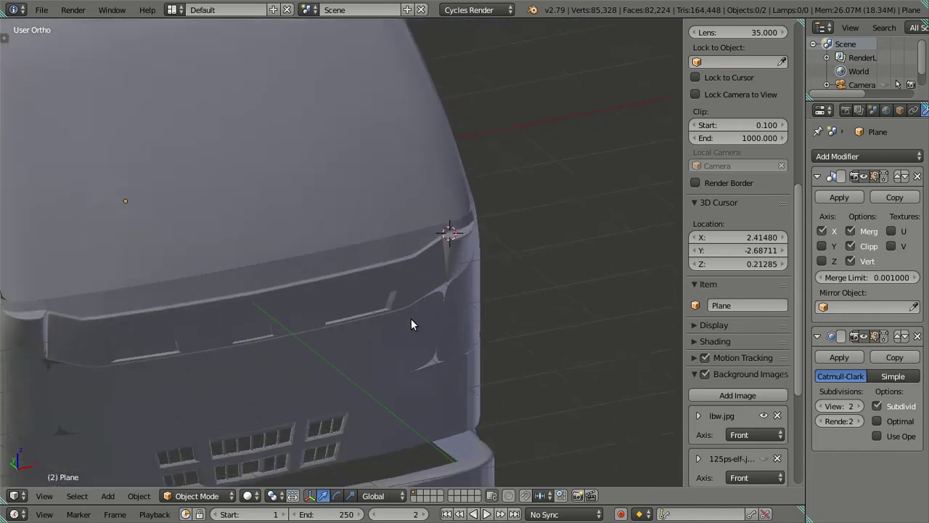
scroll(up, 3)
Zoom in on the bumper corner and upper edge in Edit Mode
key(Tab)
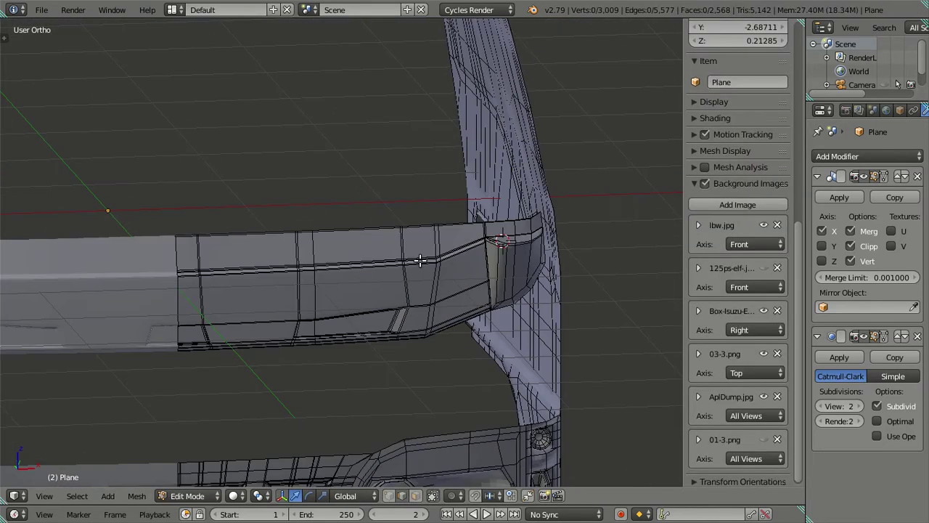
scroll(up, 3)
drag(475, 276, 435, 378)
scroll(up, 3)
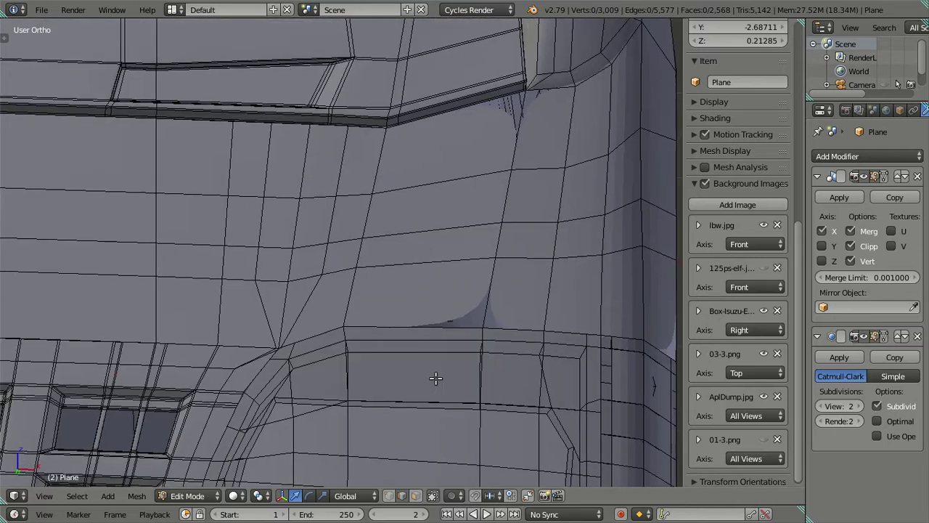
scroll(up, 3)
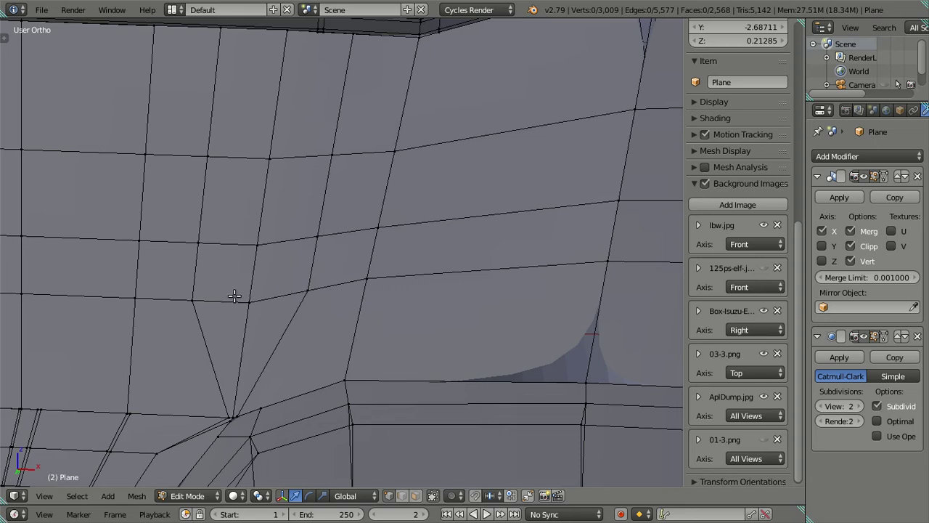
drag(259, 315, 246, 304)
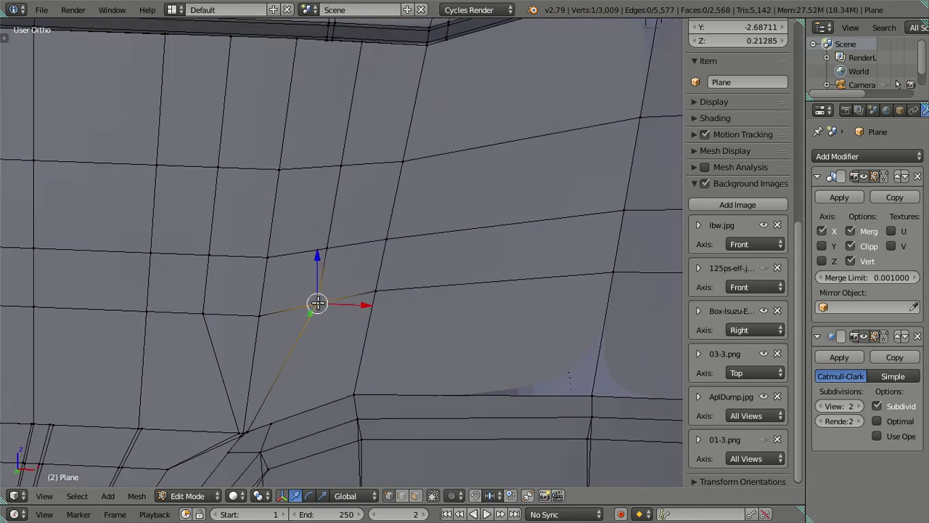
Merge two vertex pairs above the headlight recess, each at last
click(373, 291)
key(alt+m)
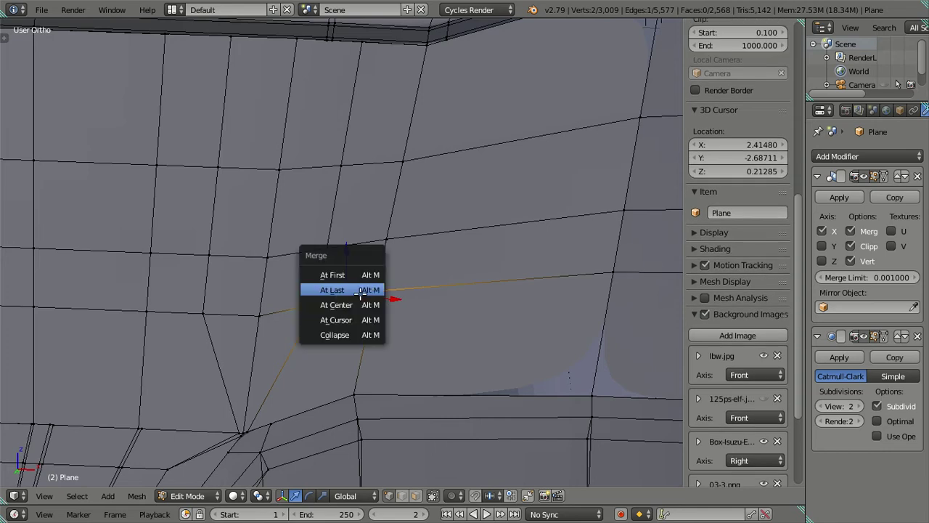
click(361, 291)
click(201, 313)
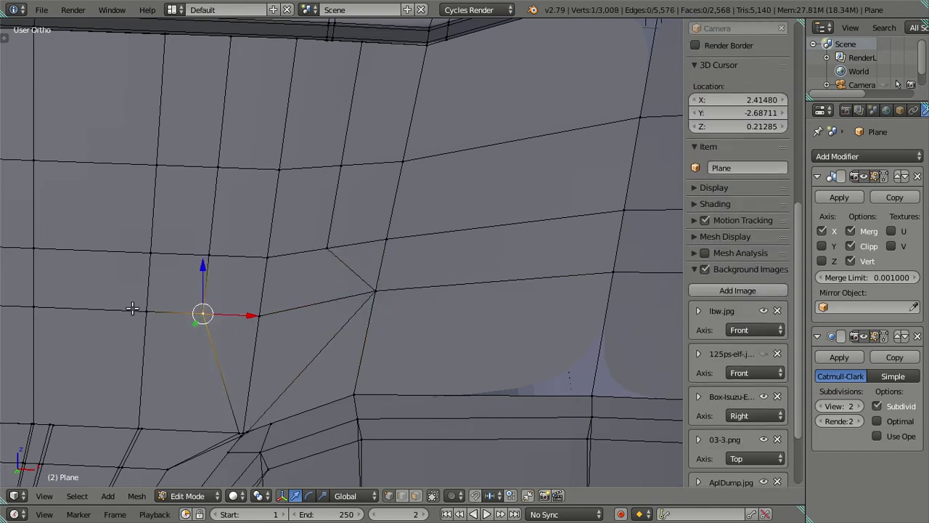
click(145, 311)
key(alt+m)
click(133, 309)
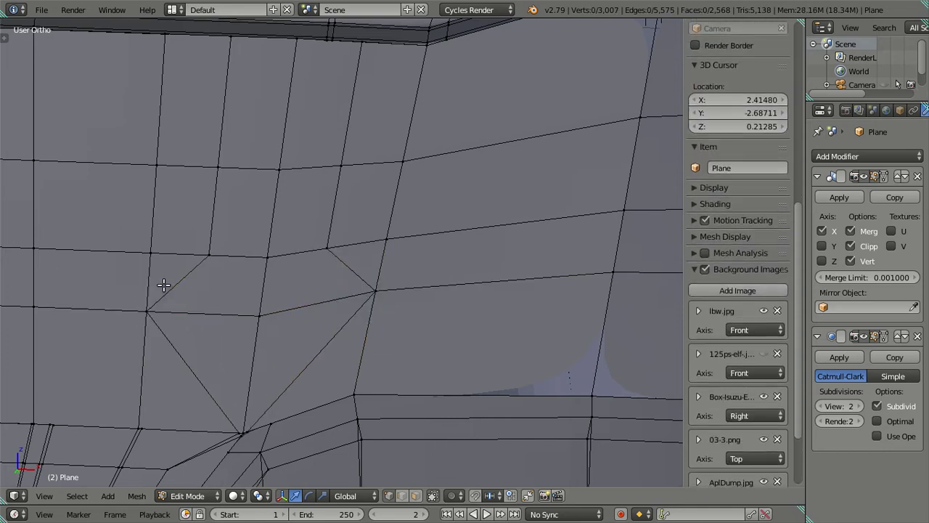
Dissolve the two vertical edge loops and view the smoothed cab in Object Mode
click(212, 209)
click(342, 194)
key(x)
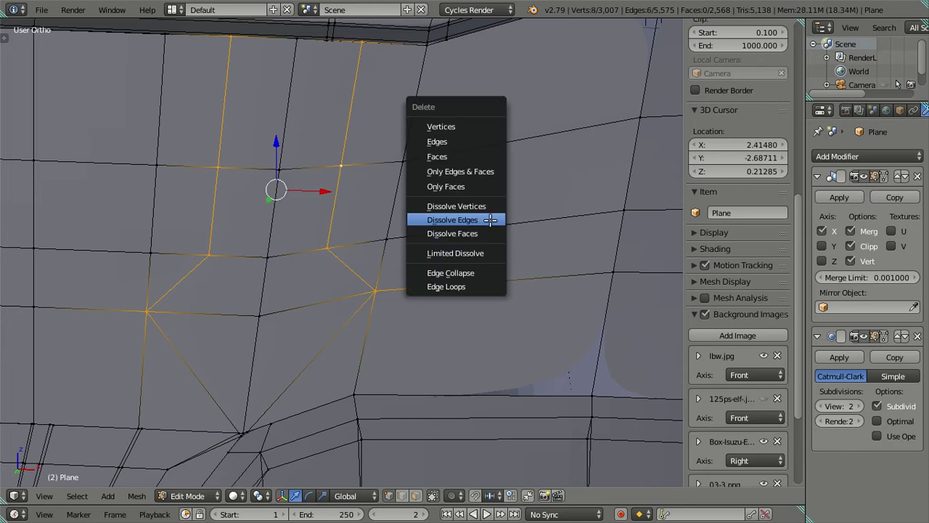
click(487, 212)
scroll(down, 3)
key(Tab)
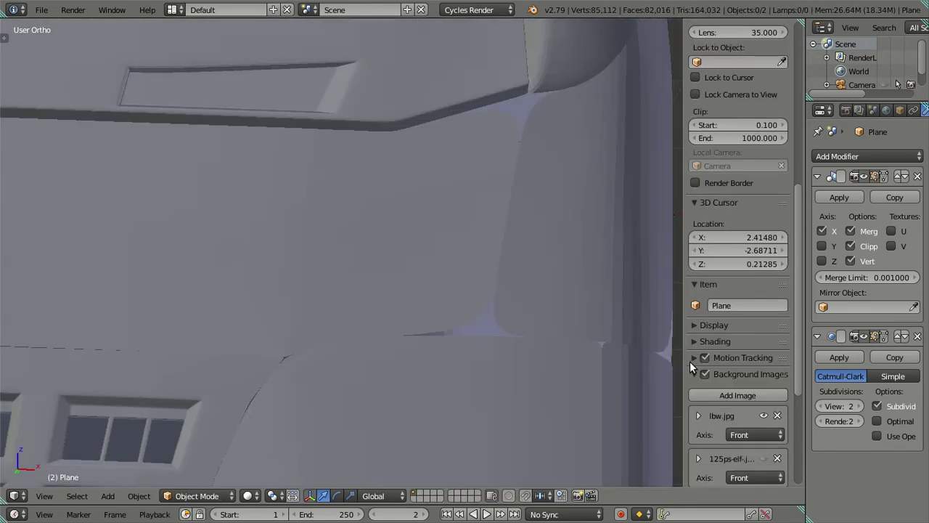
click(860, 406)
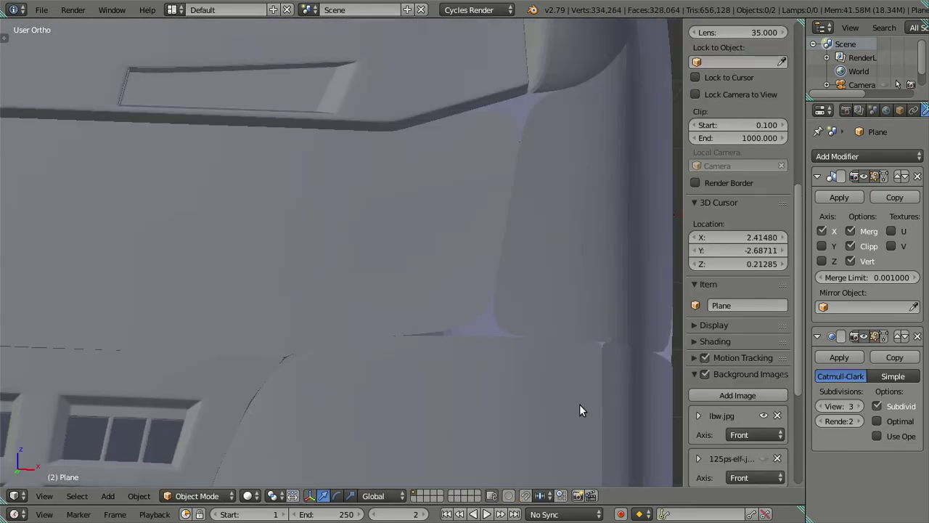
scroll(up, 3)
click(823, 407)
click(823, 406)
drag(432, 336, 204, 289)
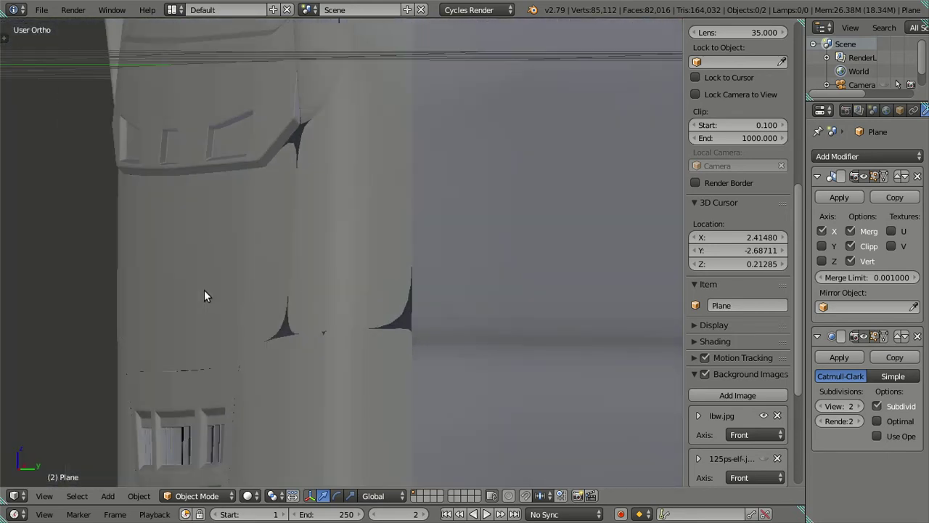
Return to Edit Mode, deselect all, and set the subdivision preview to level 1 in front view
key(Tab)
scroll(up, 3)
drag(310, 272, 331, 281)
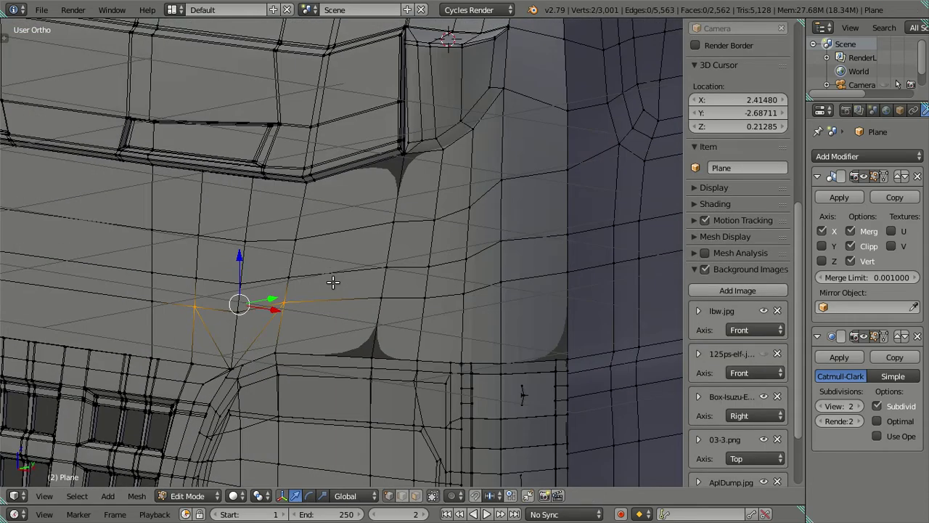
key(a)
click(821, 406)
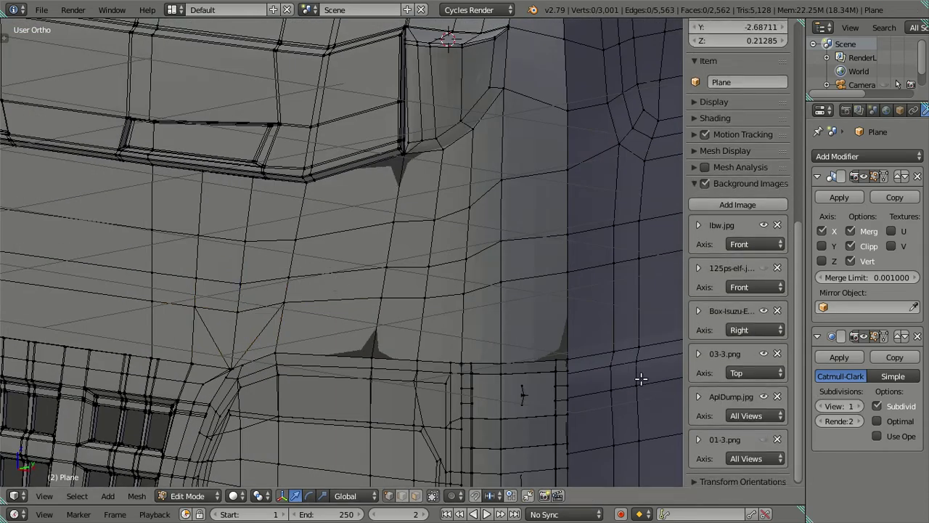
key(KP_1)
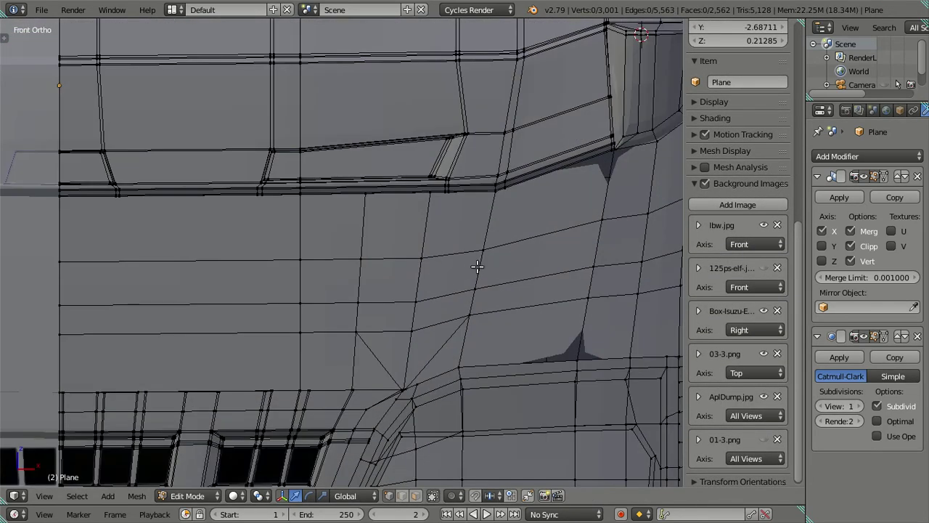
Cut a vertical edge loop, left centred, through the faces below the trim
scroll(up, 3)
scroll(up, 3)
scroll(up, 3)
scroll(up, 3)
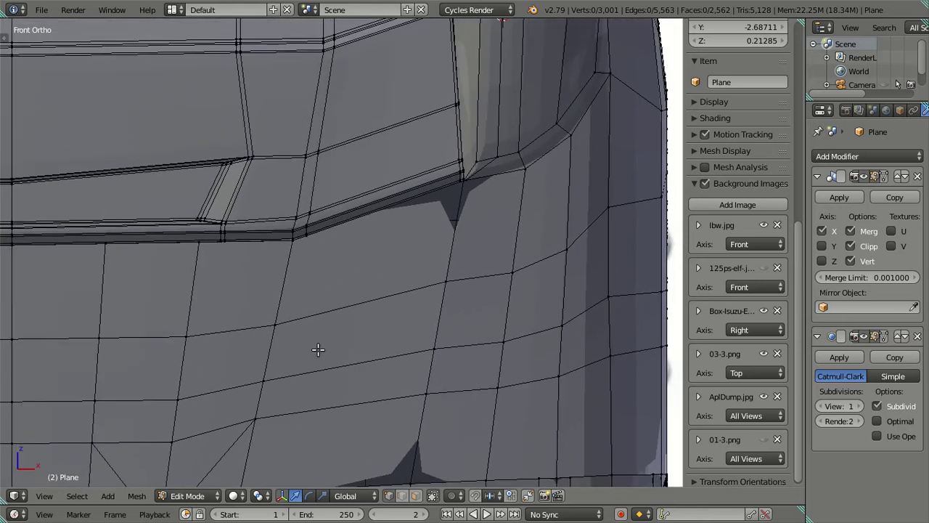
scroll(up, 3)
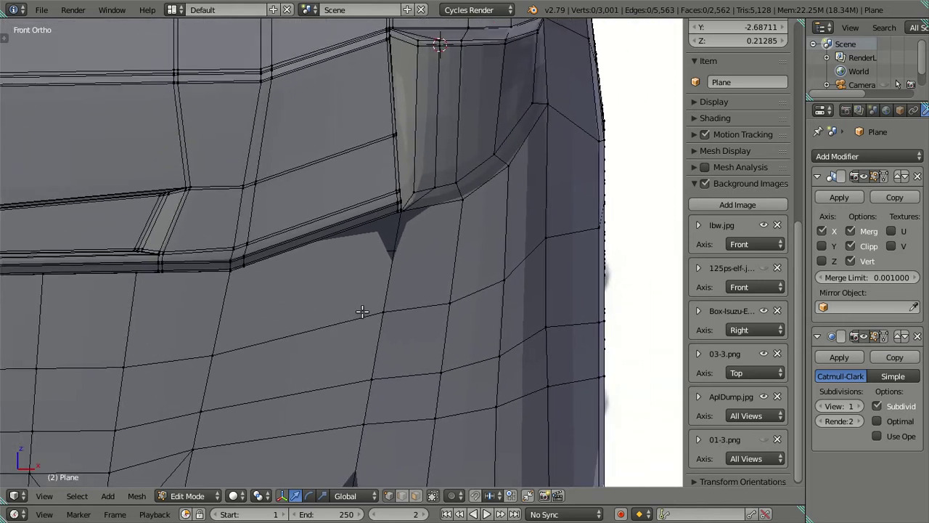
scroll(down, 3)
scroll(up, 3)
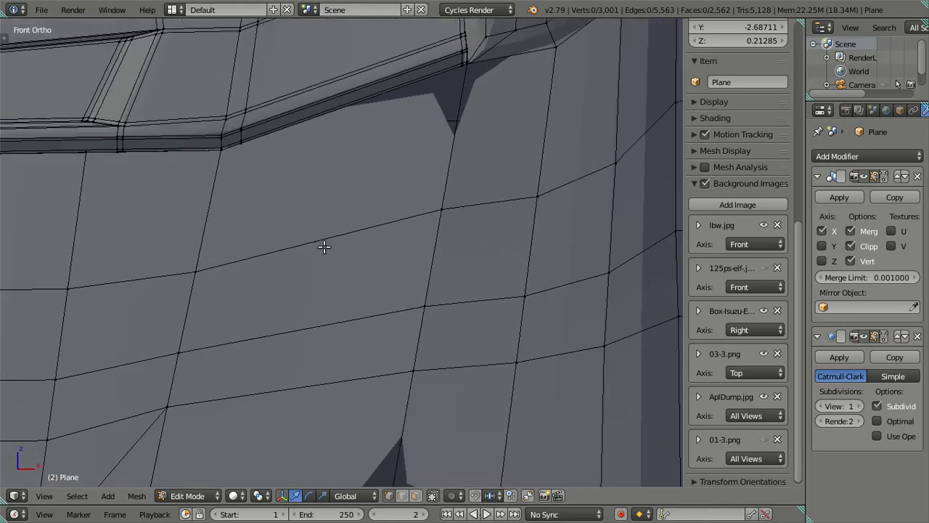
key(ctrl+r)
click(311, 242)
right_click(311, 243)
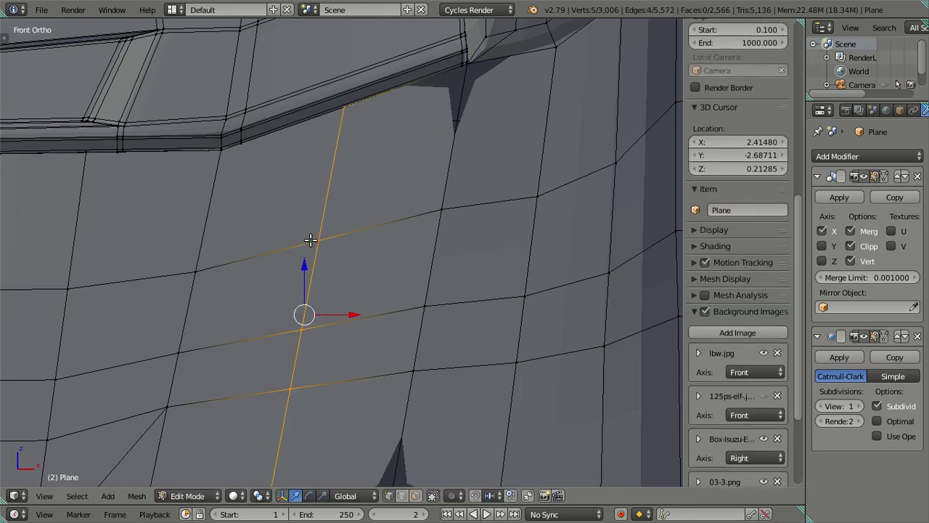
scroll(down, 3)
scroll(up, 3)
scroll(up, 3)
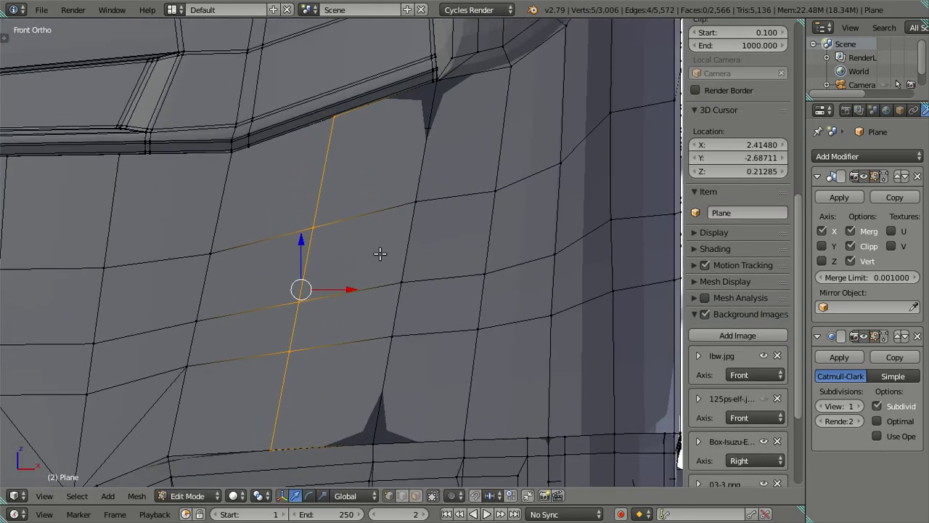
scroll(up, 3)
scroll(up, 3)
scroll(up, 3)
scroll(up, 3)
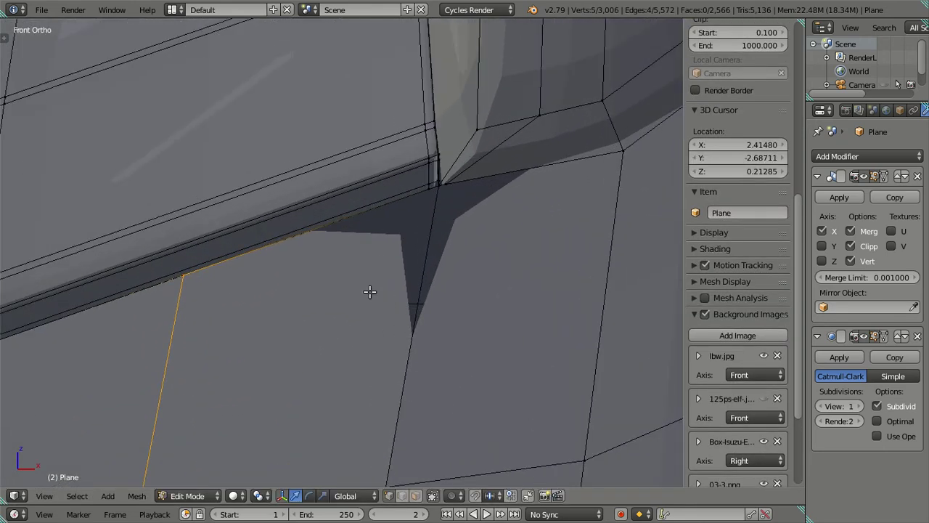
Snap the 3D cursor to the trim's lower front corner vertex
key(a)
scroll(up, 3)
scroll(up, 3)
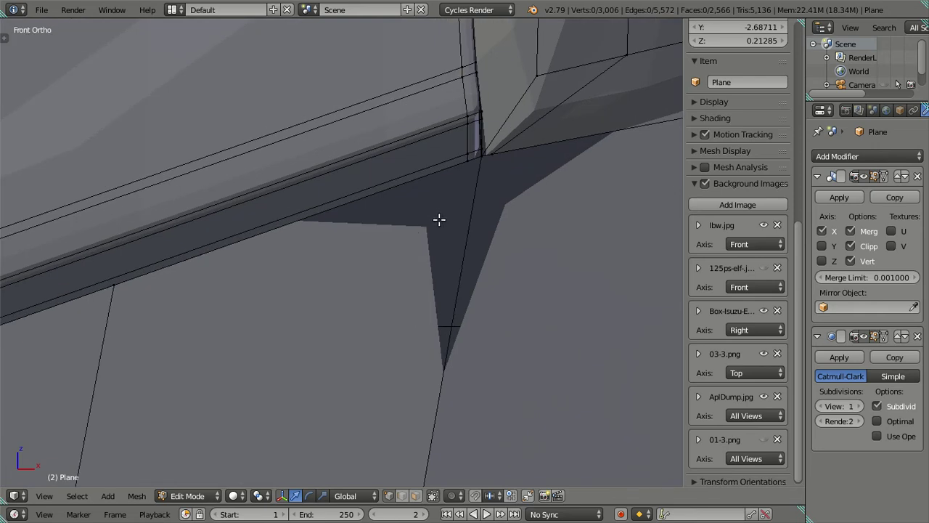
scroll(up, 3)
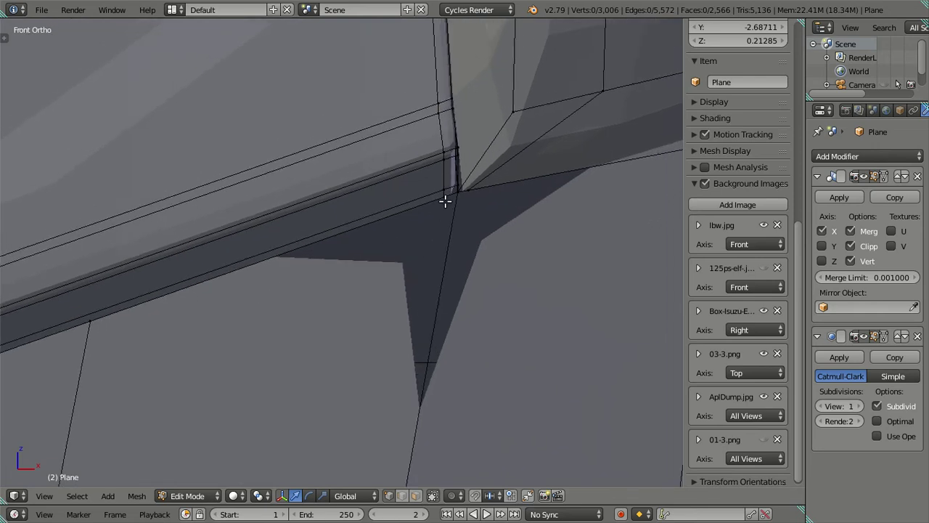
right_click(445, 200)
key(shift+s)
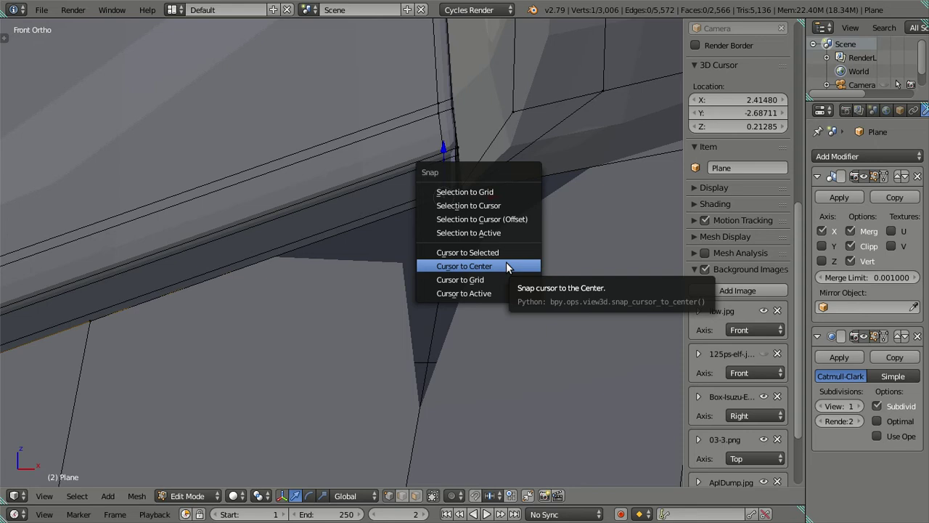
right_click(506, 266)
drag(495, 329, 498, 296)
key(a)
right_click(448, 270)
key(shift+s)
click(508, 323)
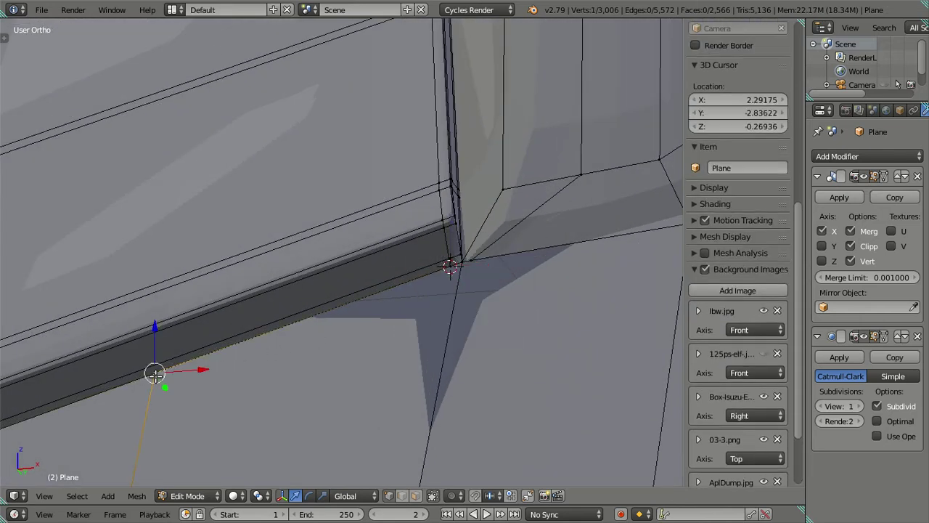
key(shift+s)
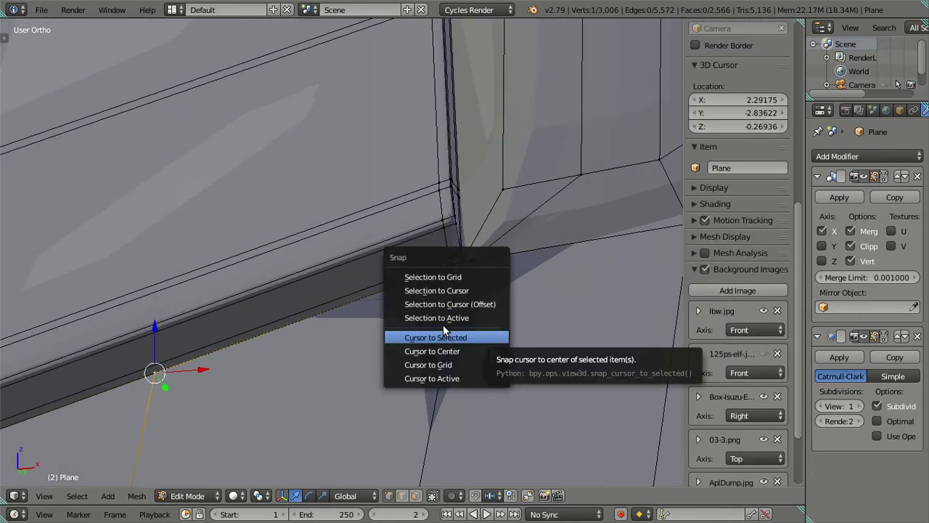
click(443, 336)
Return to the straight-on front view and frame the dark shading spike
key(ctrl+r)
key(Escape)
scroll(down, 3)
scroll(down, 3)
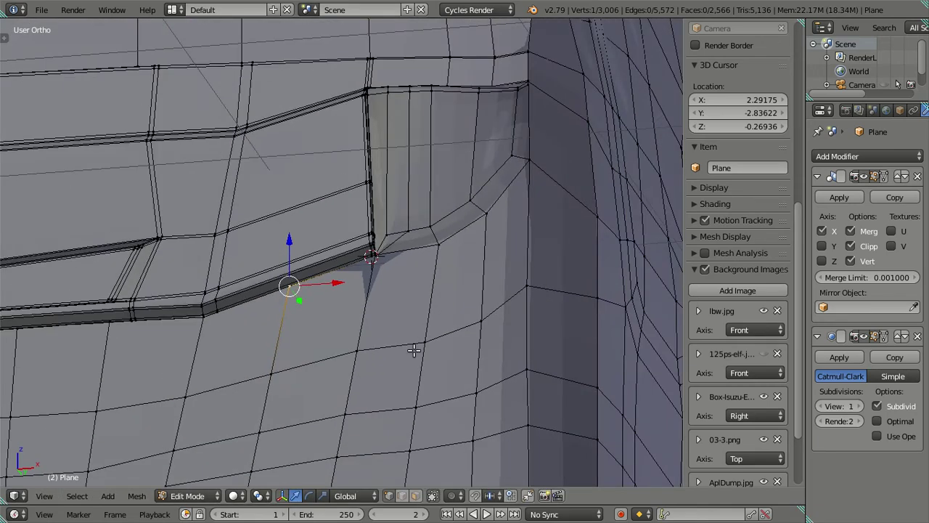
key(KP_1)
scroll(up, 3)
drag(356, 292, 371, 193)
scroll(up, 3)
Try a batch of loop cuts, put the 3D cursor on the spike's base vertex, and undo the cuts
key(ctrl+r)
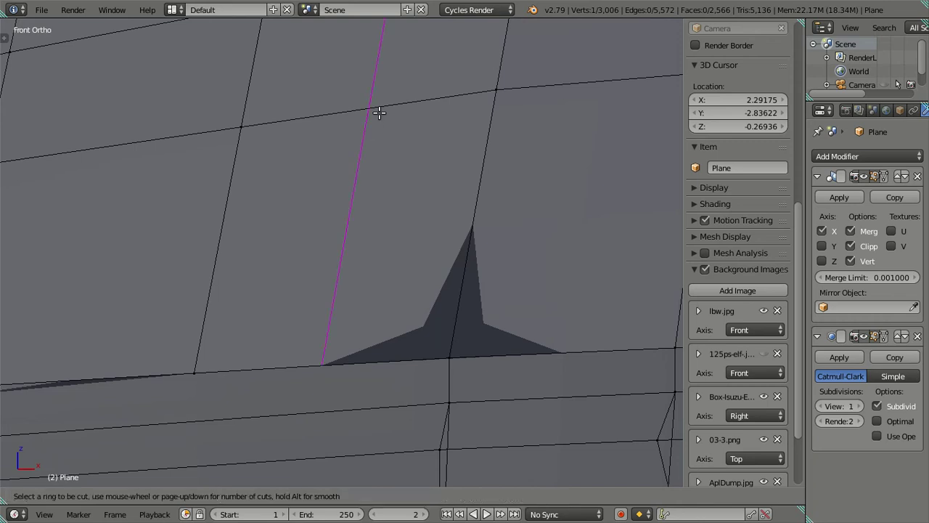
scroll(up, 3)
scroll(up, 3)
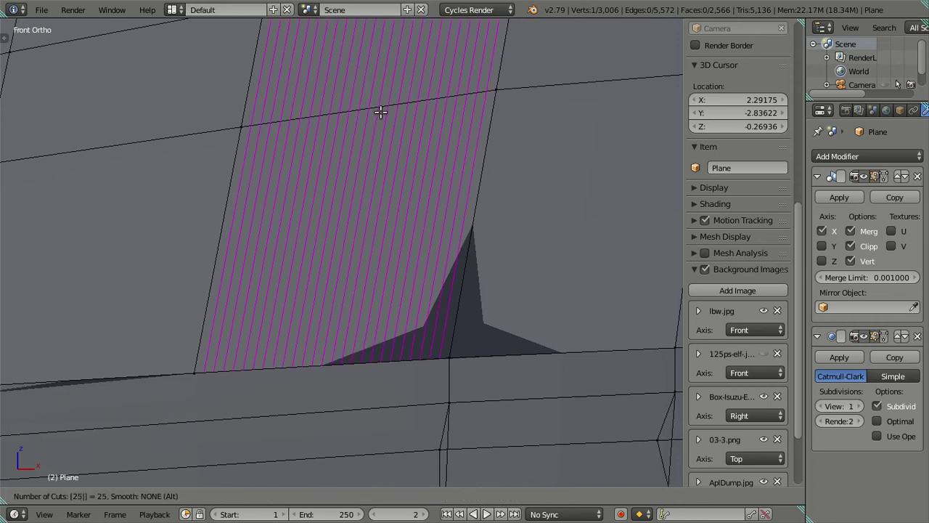
click(380, 110)
right_click(435, 254)
right_click(439, 359)
key(shift+s)
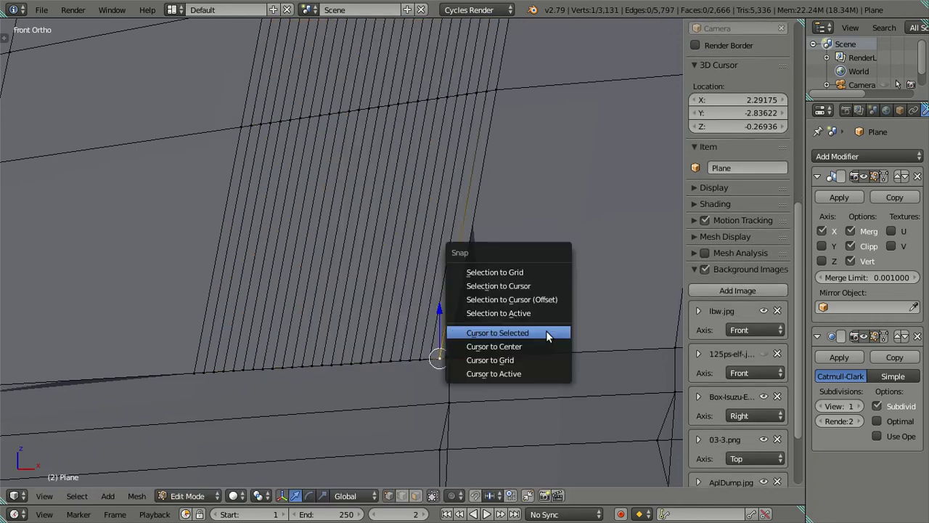
click(545, 330)
key(ctrl+z)
key(ctrl+z)
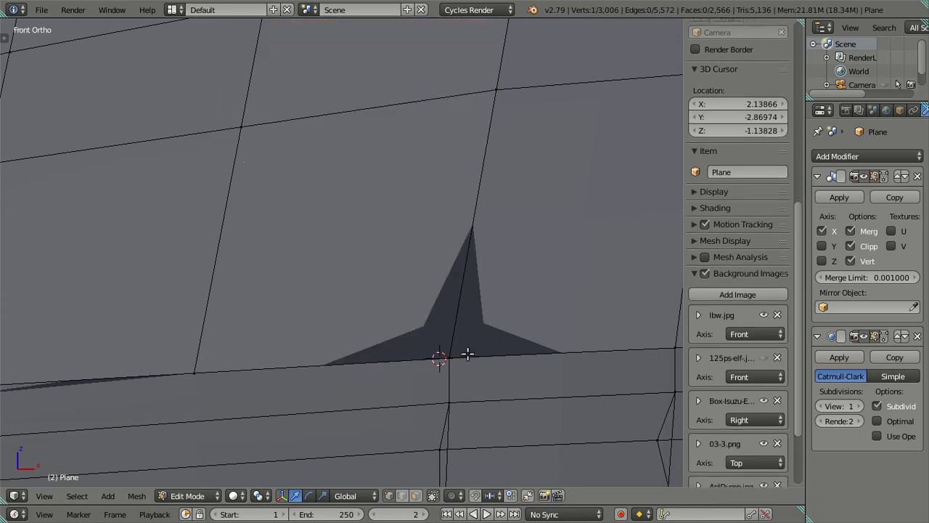
Snap the 3D cursor to the selected vertex and clear the selection
key(shift+s)
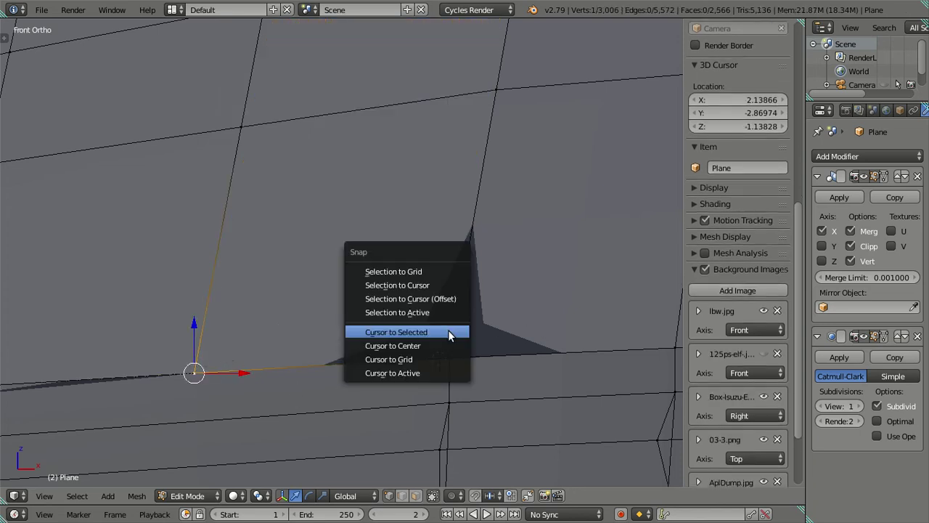
click(451, 303)
scroll(up, 3)
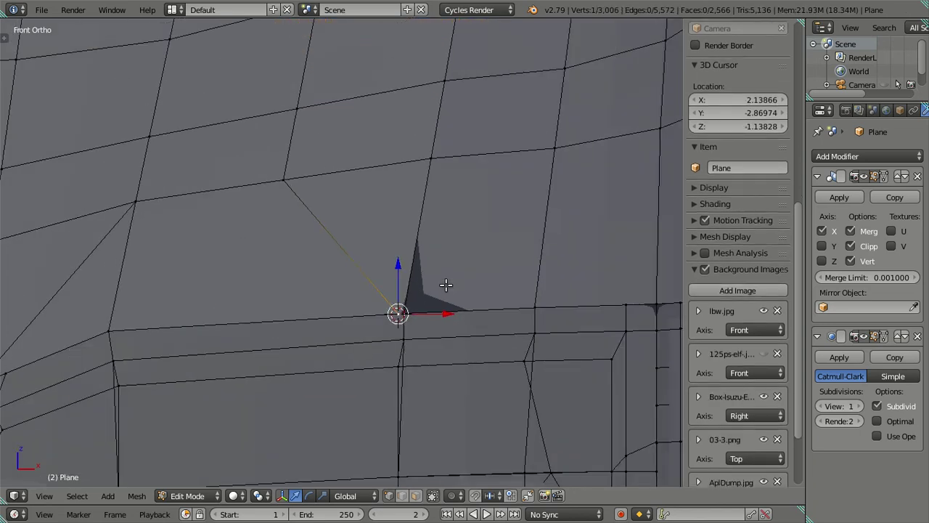
scroll(up, 3)
key(a)
Snap the selected vertex at the headlight recess corner onto the active vertex
drag(426, 225, 415, 274)
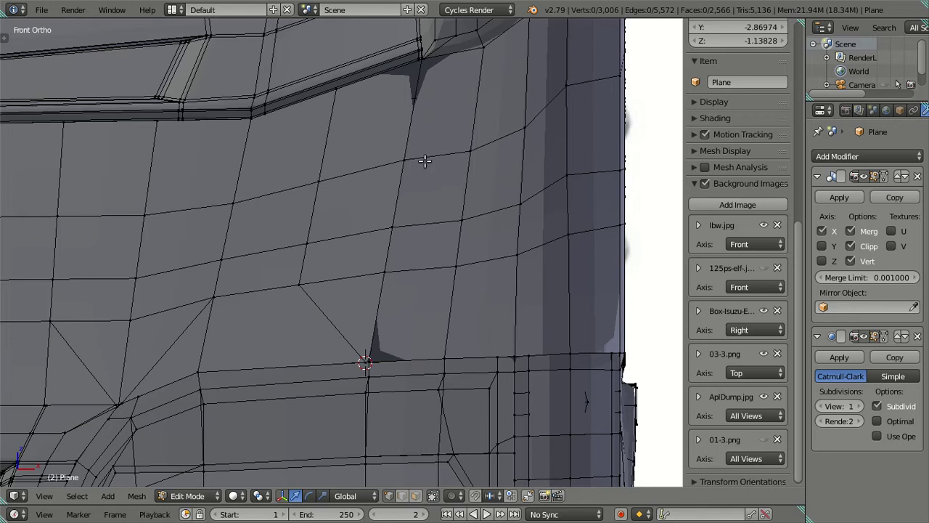
scroll(up, 3)
drag(429, 160, 414, 238)
scroll(down, 3)
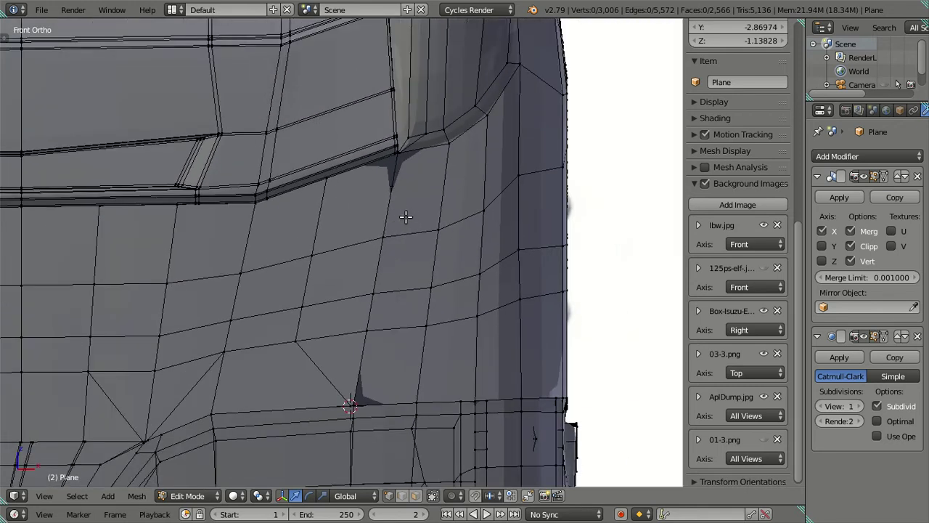
scroll(up, 3)
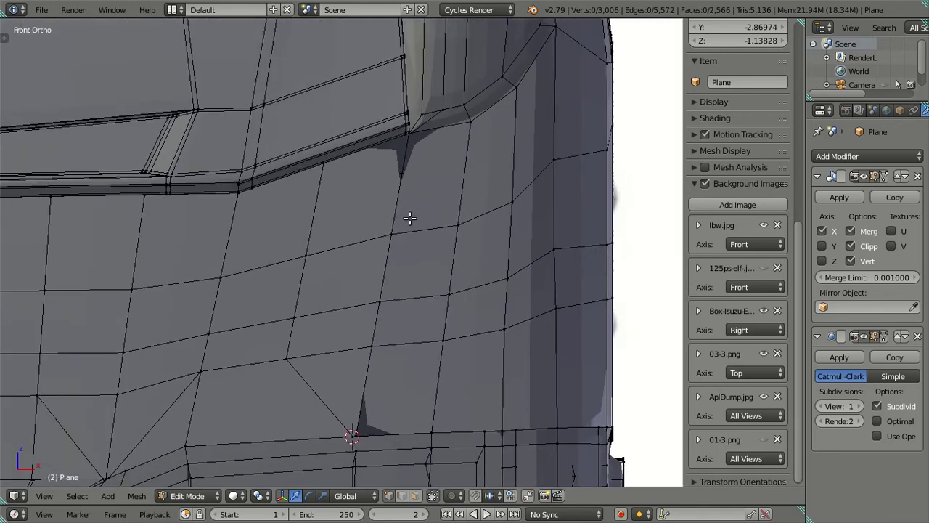
drag(416, 204, 290, 336)
scroll(up, 3)
scroll(up, 3)
scroll(up, 3)
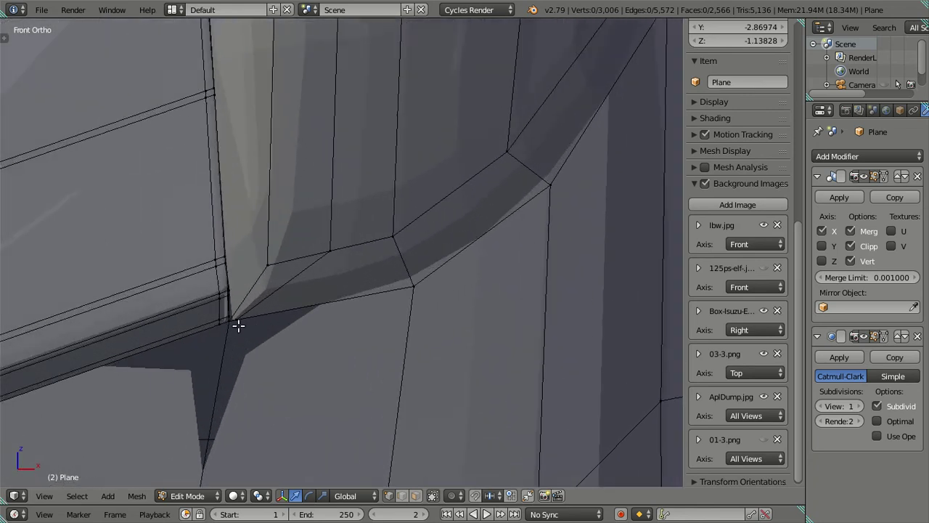
key(shift+s)
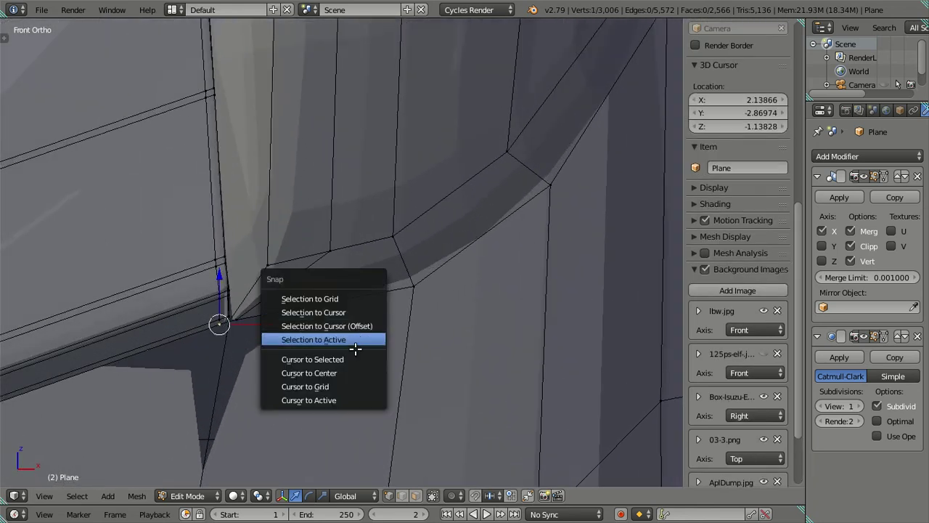
click(355, 347)
key(a)
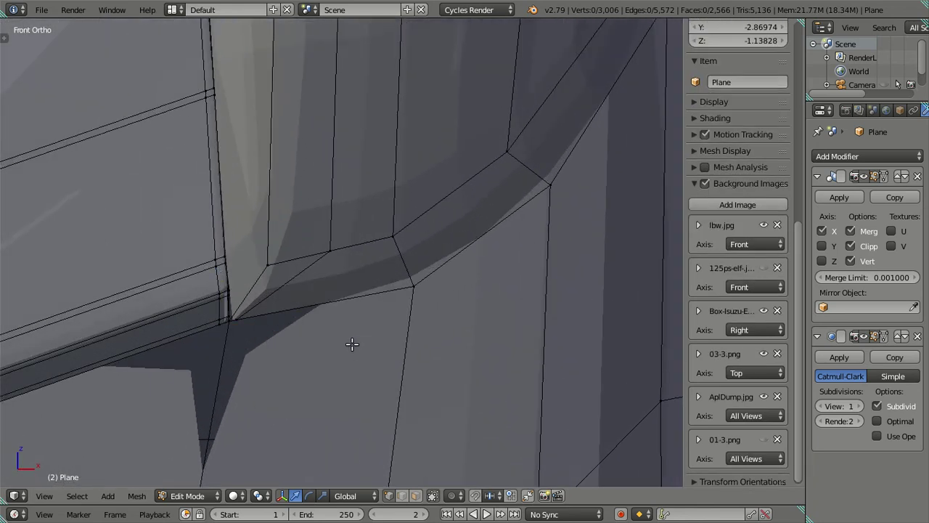
Place the 3D cursor on the vertex at the shading pinch under the bevel
scroll(down, 3)
scroll(up, 3)
drag(299, 339, 402, 249)
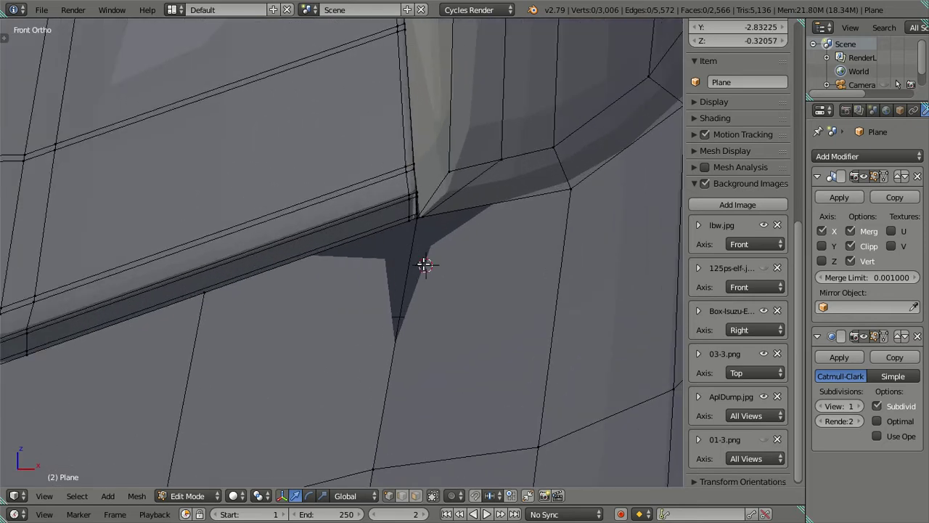
right_click(410, 219)
key(shift+s)
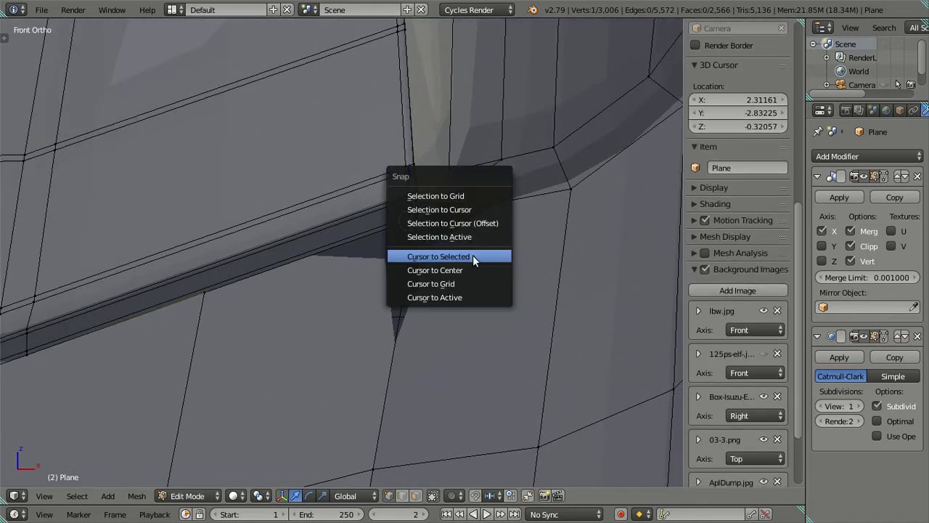
click(472, 255)
key(shift+s)
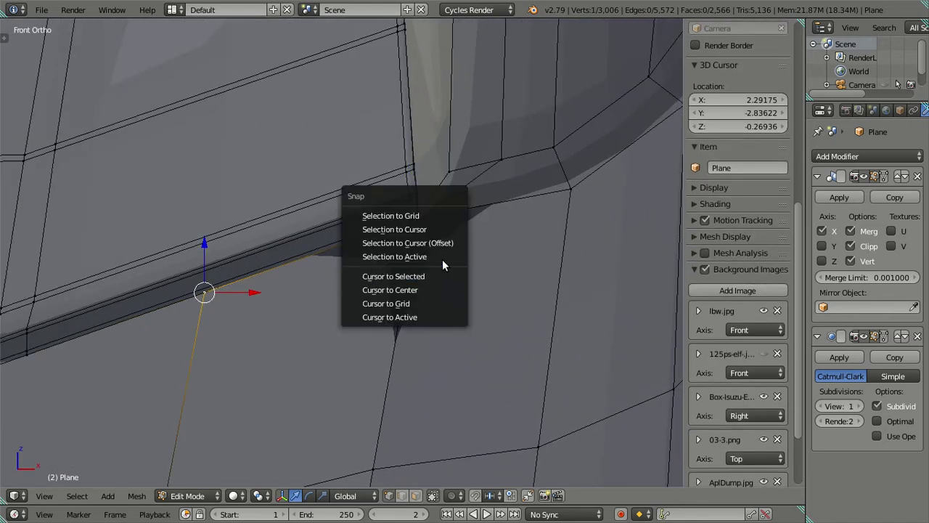
click(444, 240)
scroll(down, 3)
key(a)
scroll(down, 3)
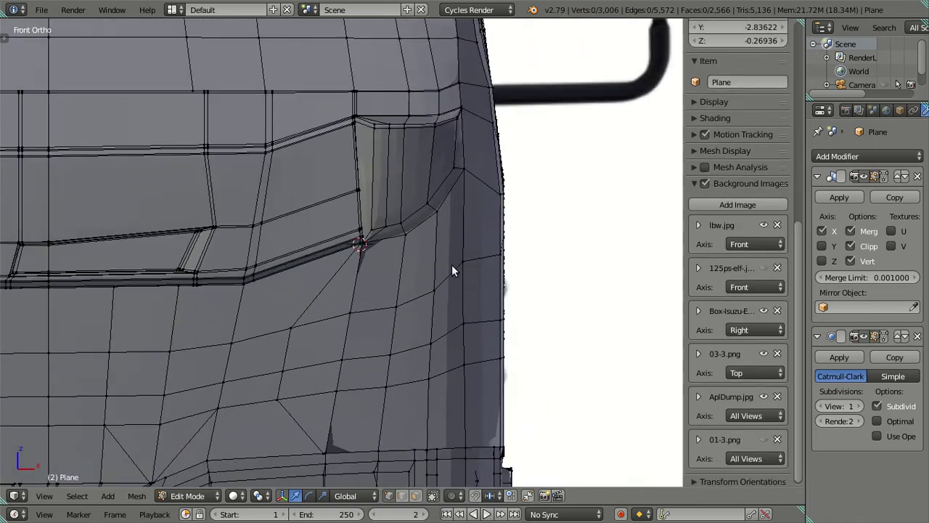
Inspect the smoothed cab corner shading in Object Mode, then return to editing at the lower pinch
key(Tab)
drag(391, 300, 405, 211)
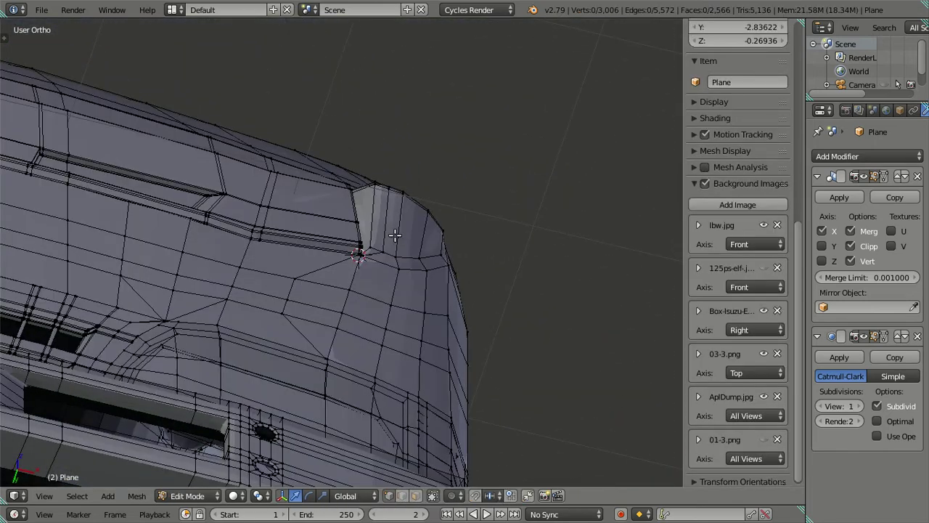
scroll(up, 3)
drag(331, 289, 392, 254)
key(KP_1)
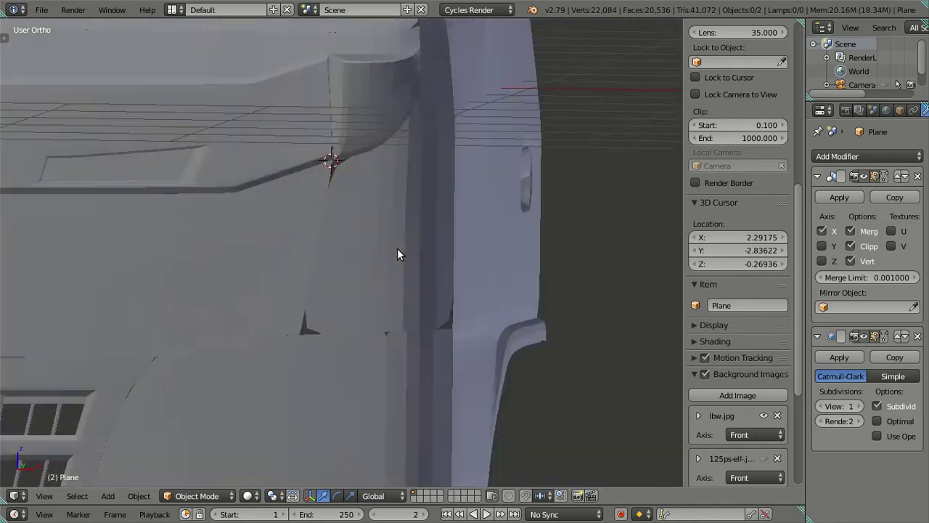
key(Tab)
drag(348, 194, 365, 223)
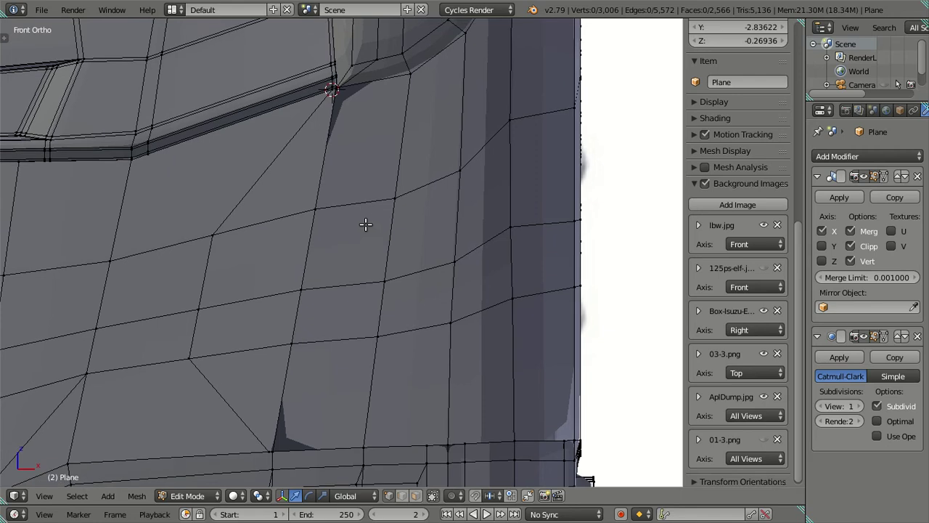
scroll(up, 3)
scroll(down, 3)
drag(348, 263, 350, 237)
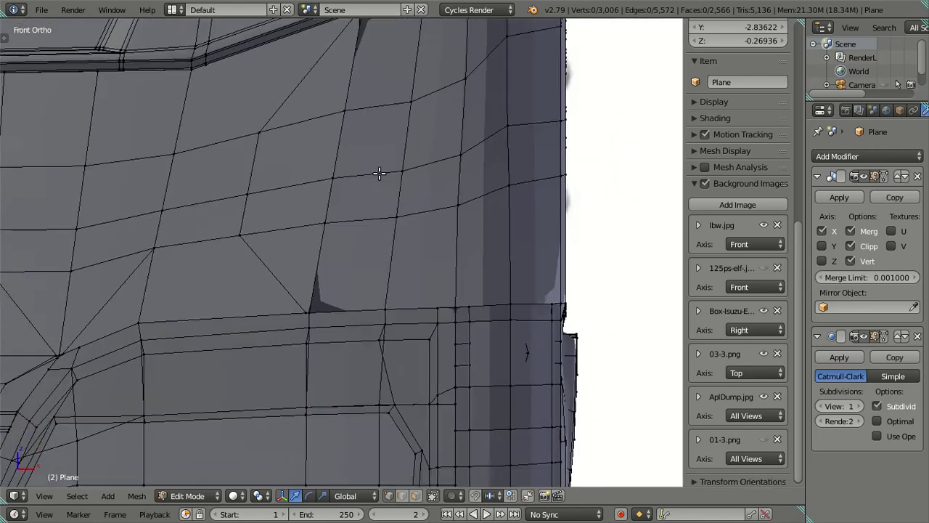
scroll(up, 3)
scroll(up, 3)
drag(365, 172, 398, 193)
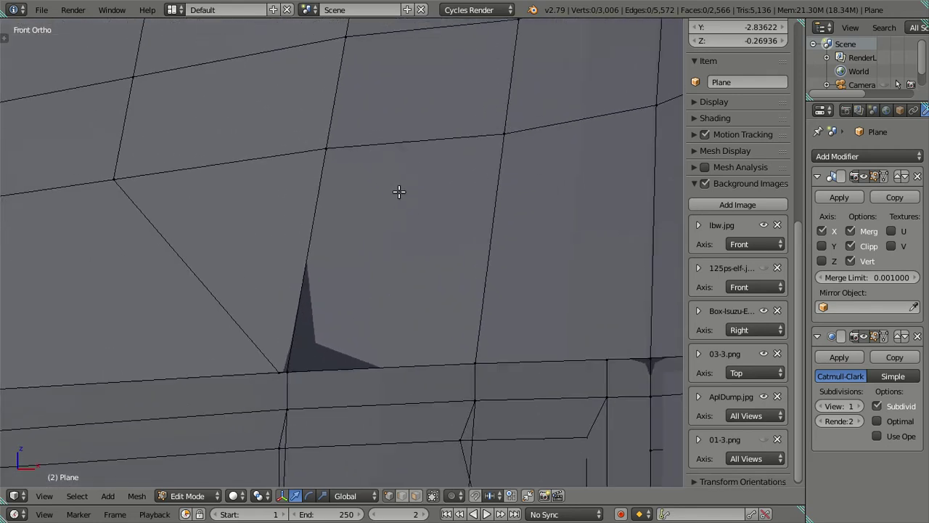
Add a loop cut through the face beside the lower shading pinch
key(ctrl+r)
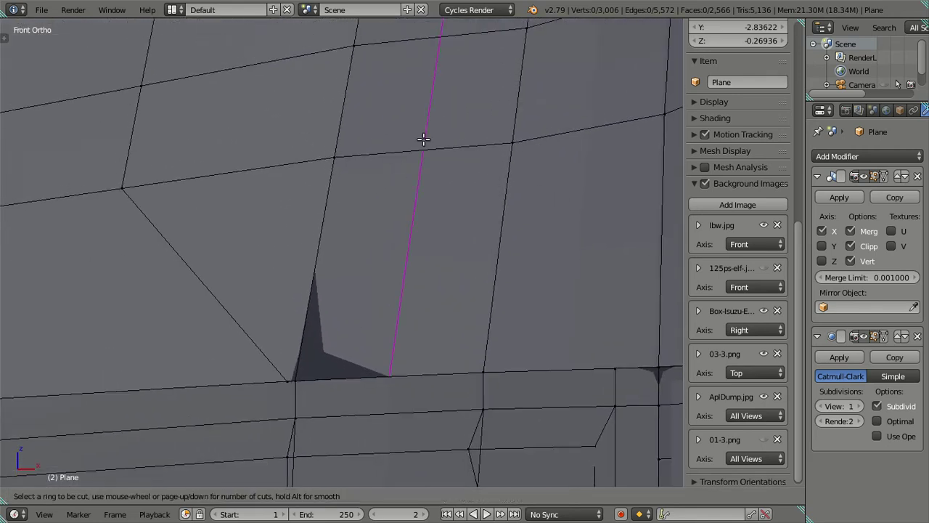
scroll(up, 3)
scroll(up, 3)
click(423, 139)
right_click(423, 158)
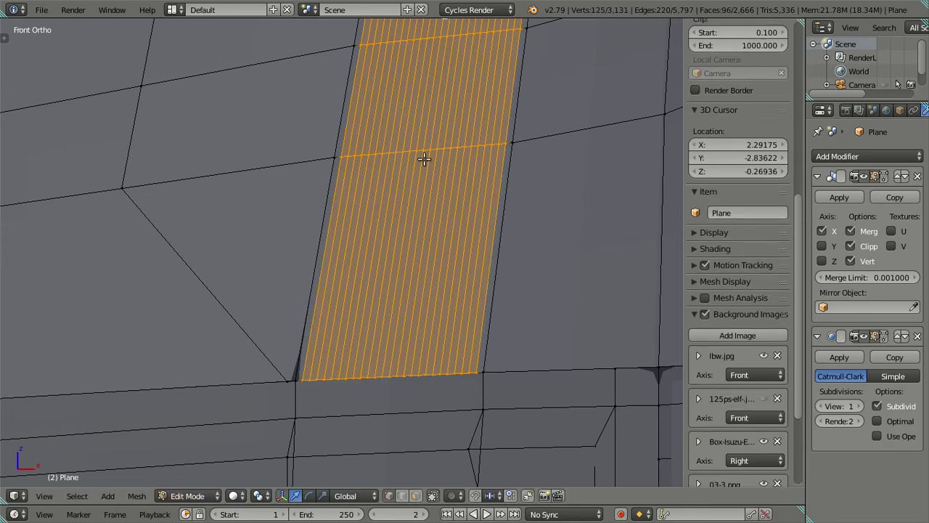
drag(397, 302, 468, 218)
scroll(up, 3)
Put the 3D cursor on the strip's bottom-left vertex and delete the strip of extra cuts
right_click(387, 325)
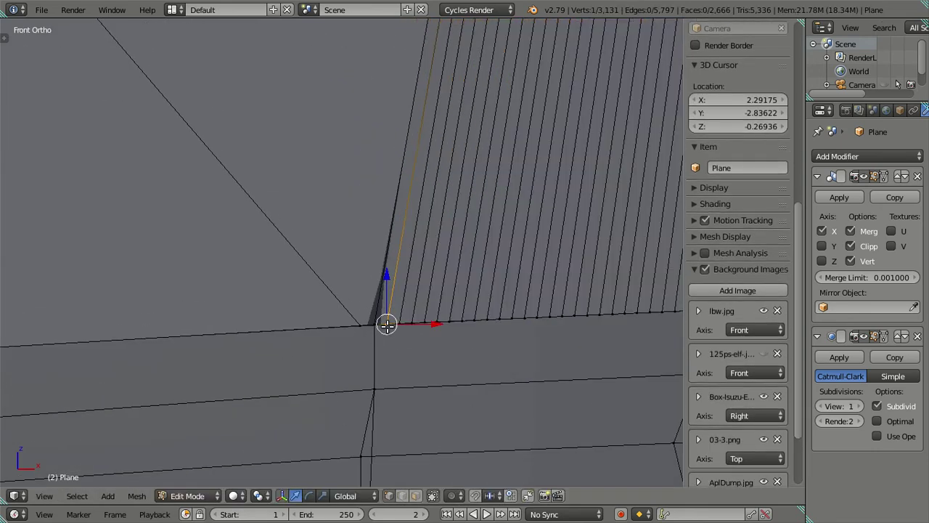
key(shift+s)
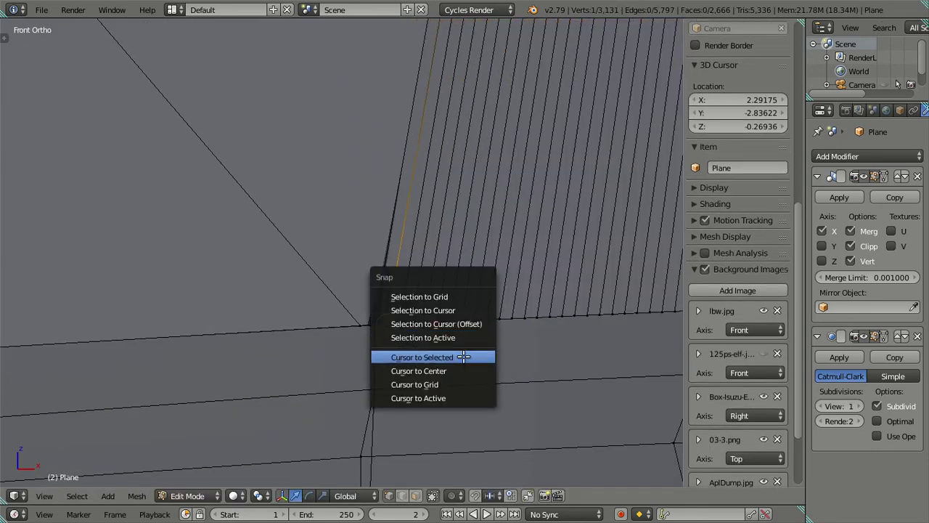
click(467, 357)
key(ctrl+l)
key(x)
click(463, 339)
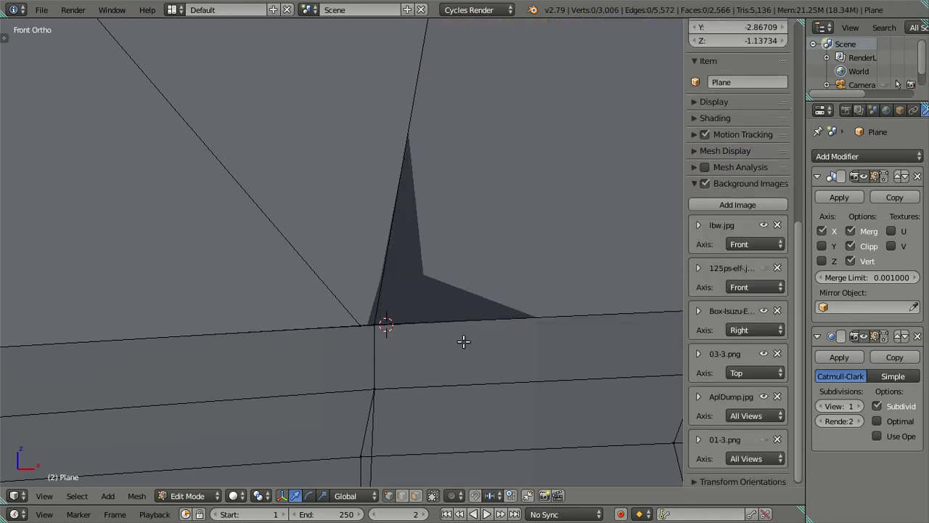
drag(454, 313, 410, 417)
Add a vertical edge loop beside the lower pinch and snap its bottom vertex to the 3D cursor
key(ctrl+r)
click(486, 86)
right_click(486, 86)
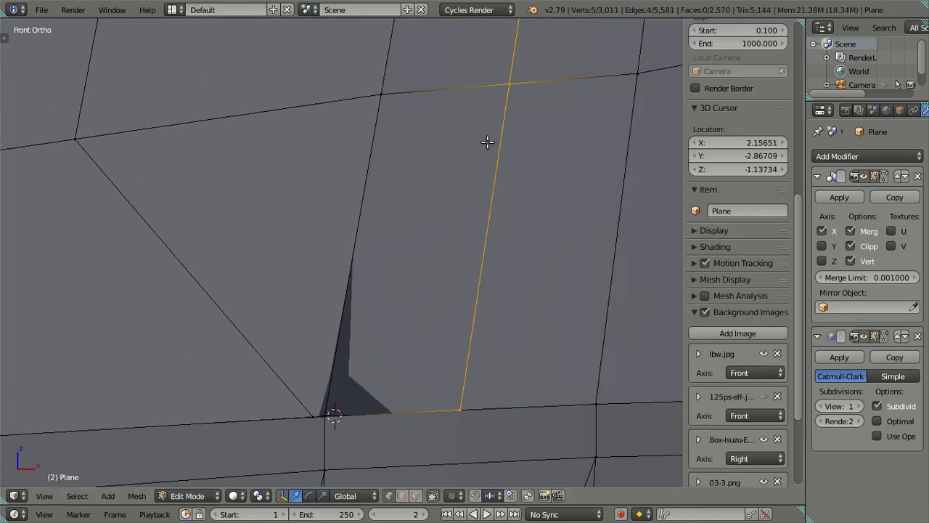
right_click(459, 410)
key(shift+s)
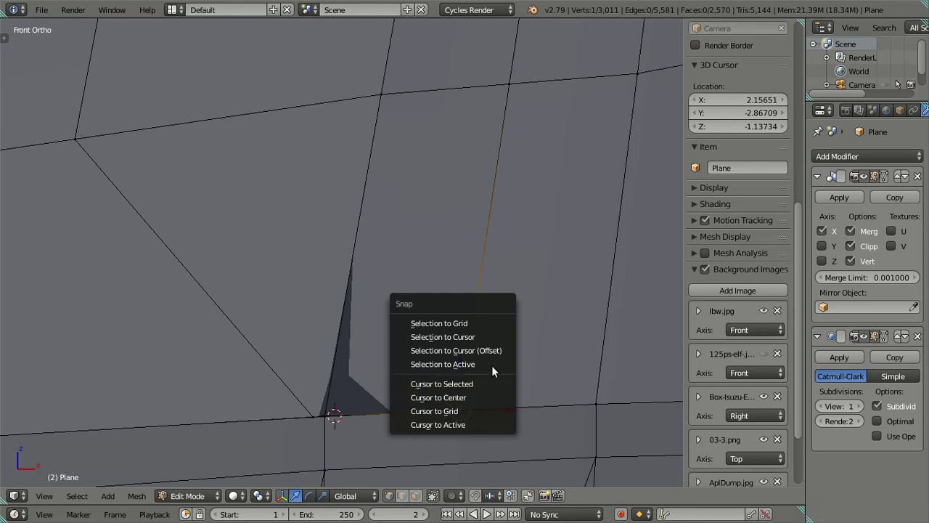
click(494, 350)
scroll(down, 3)
key(a)
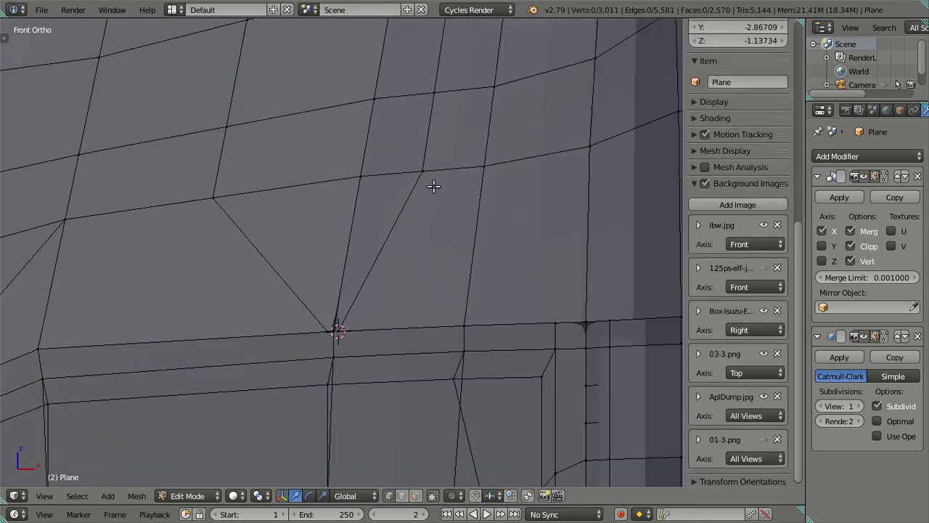
Snap the vertex causing the bevel-corner pinch onto the bevel corner vertex
drag(434, 187, 452, 385)
scroll(down, 3)
drag(423, 295, 457, 137)
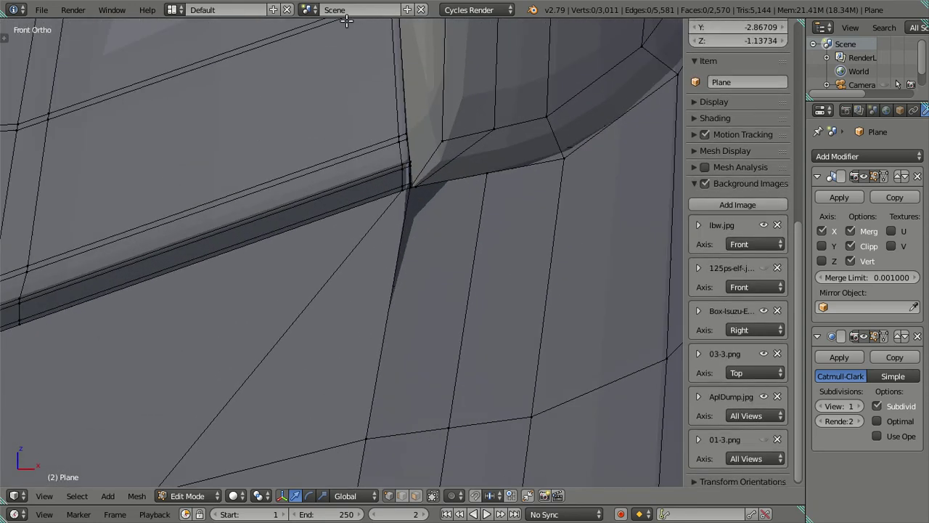
scroll(up, 3)
drag(412, 343, 243, 232)
right_click(222, 230)
key(shift+s)
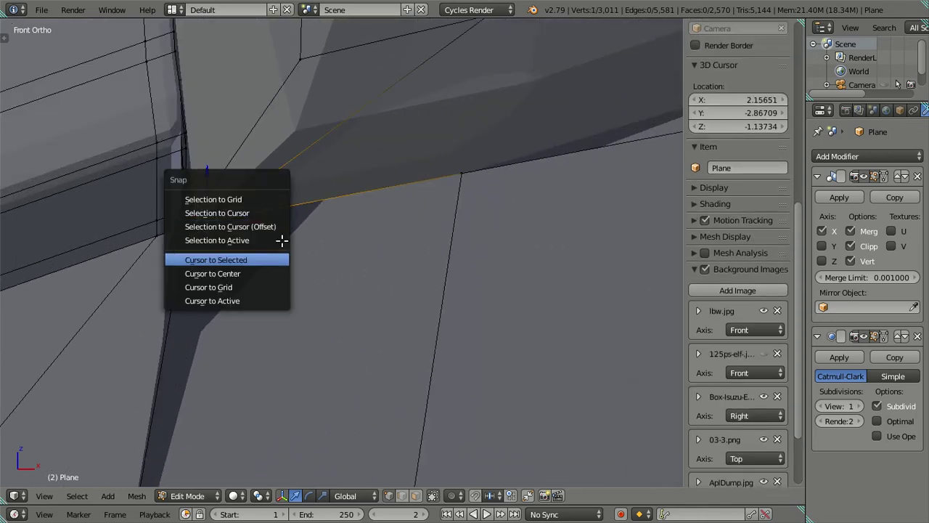
click(269, 259)
right_click(460, 173)
key(shift+s)
click(501, 166)
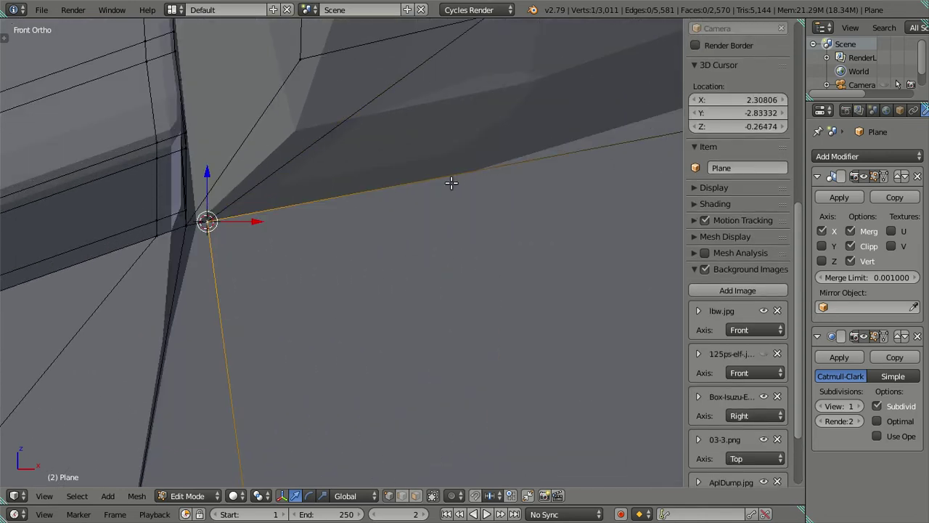
key(KP_Decimal)
Try 25 loop cuts through the face beside the corner, then undo them
drag(397, 252, 407, 185)
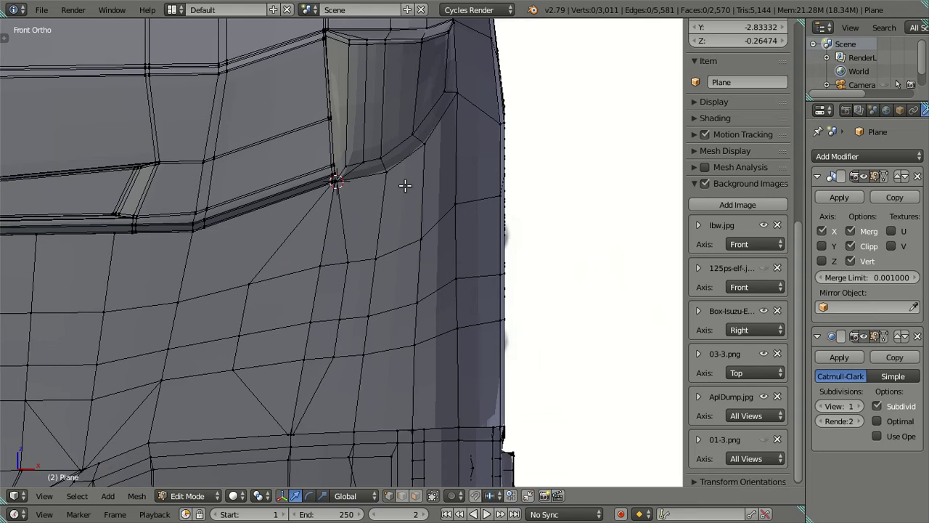
scroll(up, 3)
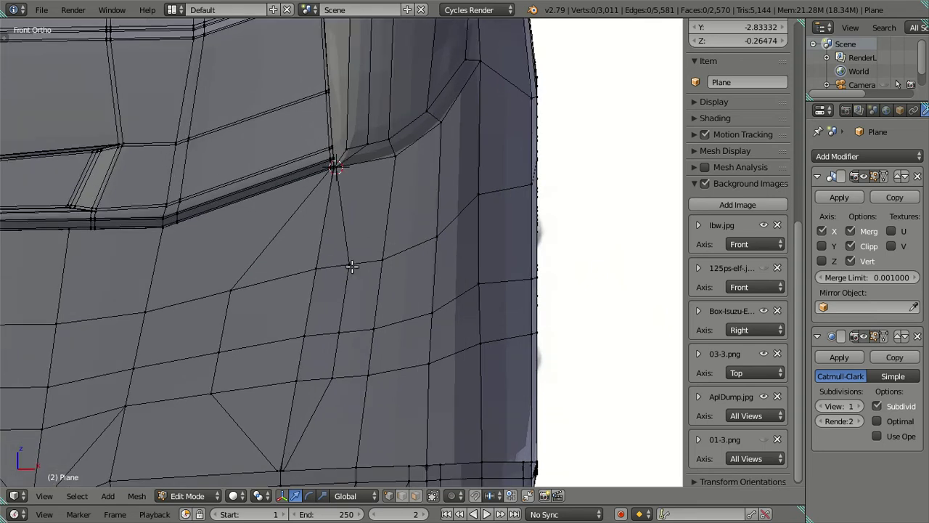
scroll(down, 3)
scroll(up, 3)
scroll(up, 3)
scroll(up, 3)
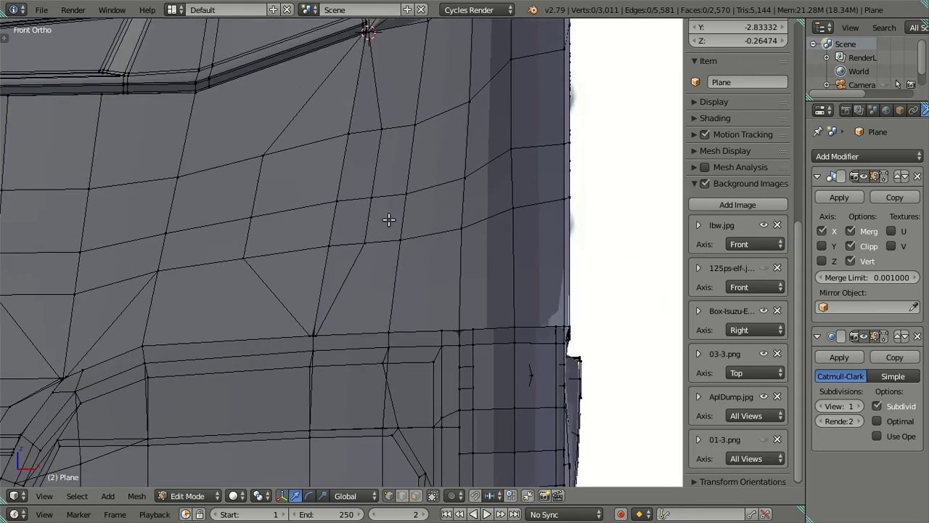
scroll(up, 3)
scroll(up, 3)
scroll(up, 3)
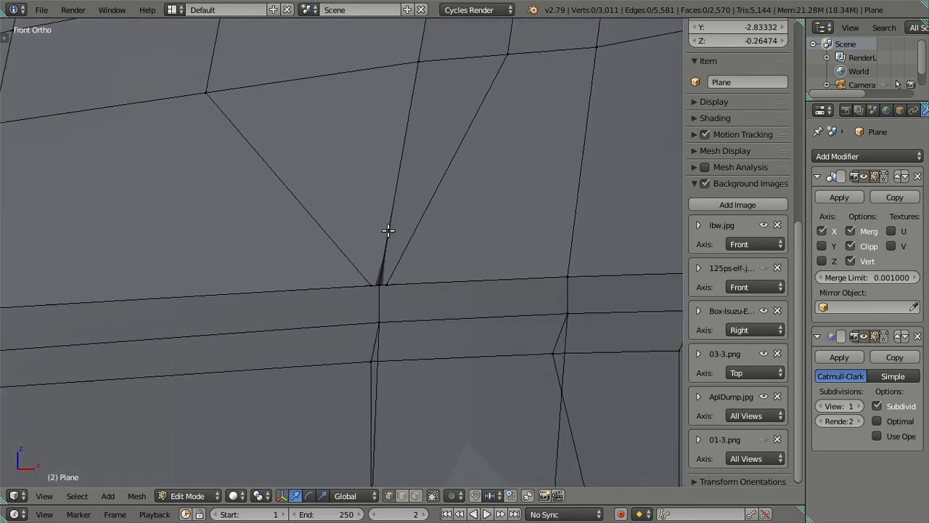
key(ctrl+r)
text(25)
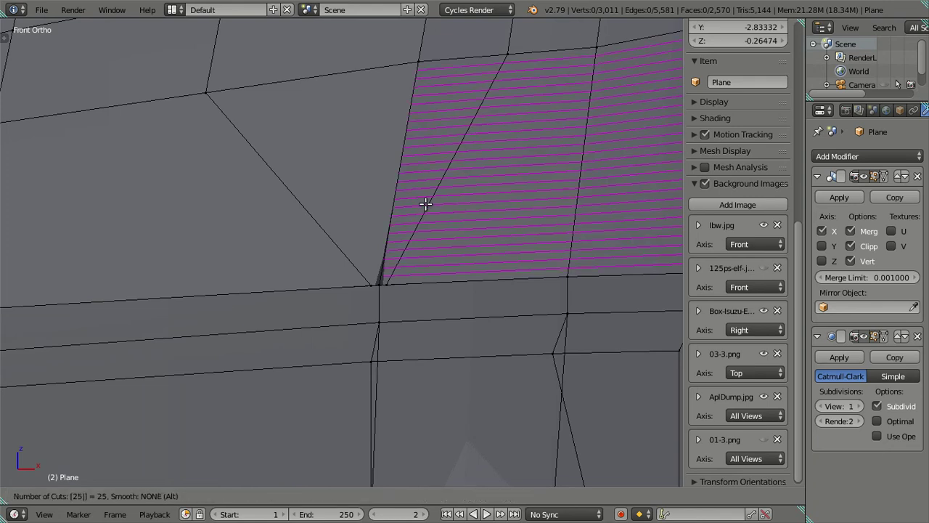
click(426, 204)
right_click(425, 204)
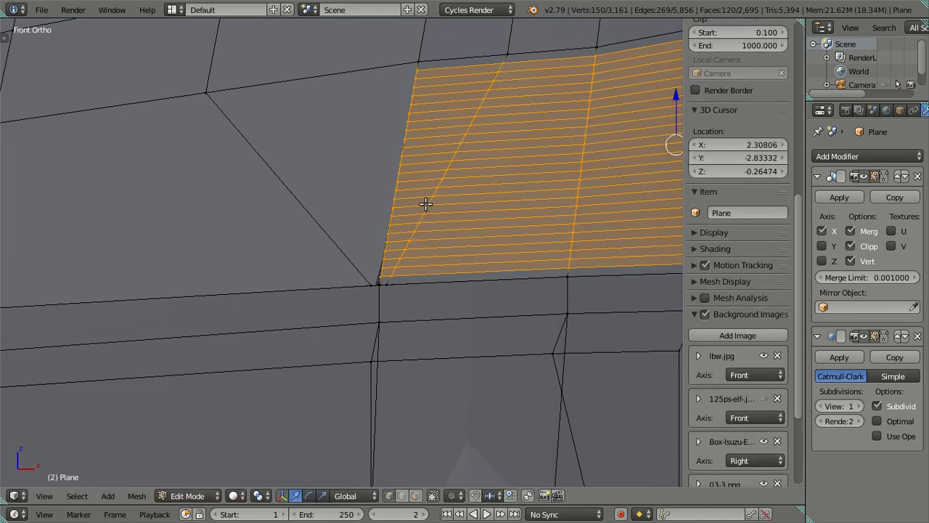
key(ctrl+z)
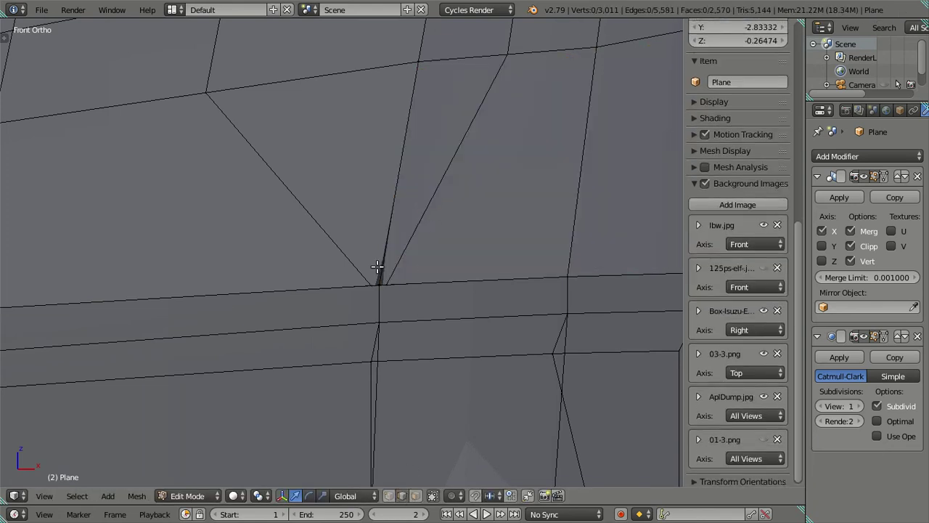
Try 25 cuts on the upper face, undo, then cut 25 evenly spaced loops through the left face
key(ctrl+r)
text(25)
click(417, 222)
right_click(417, 293)
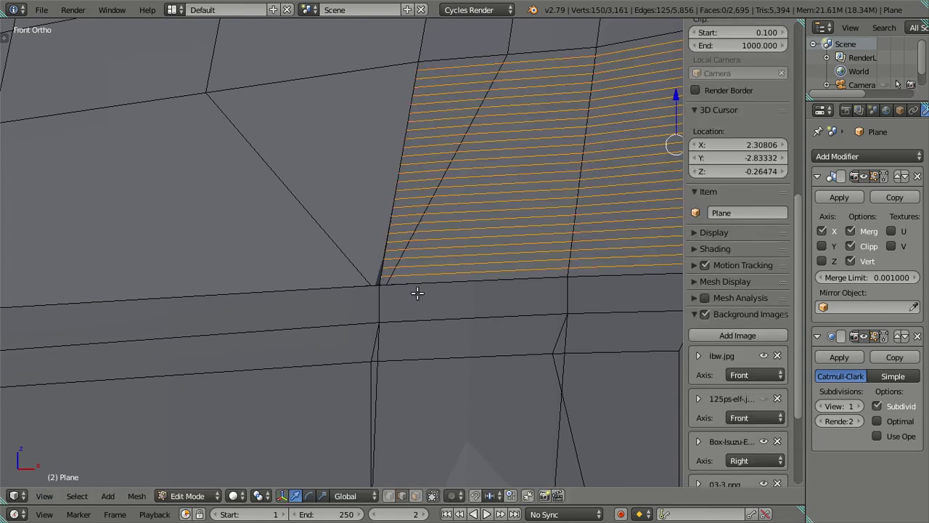
key(ctrl+z)
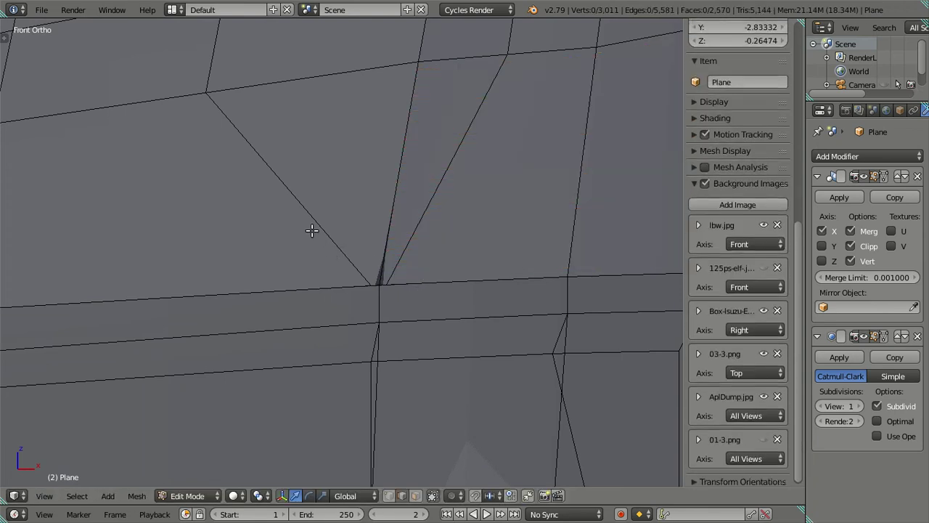
key(ctrl+r)
text(25)
click(312, 230)
right_click(312, 229)
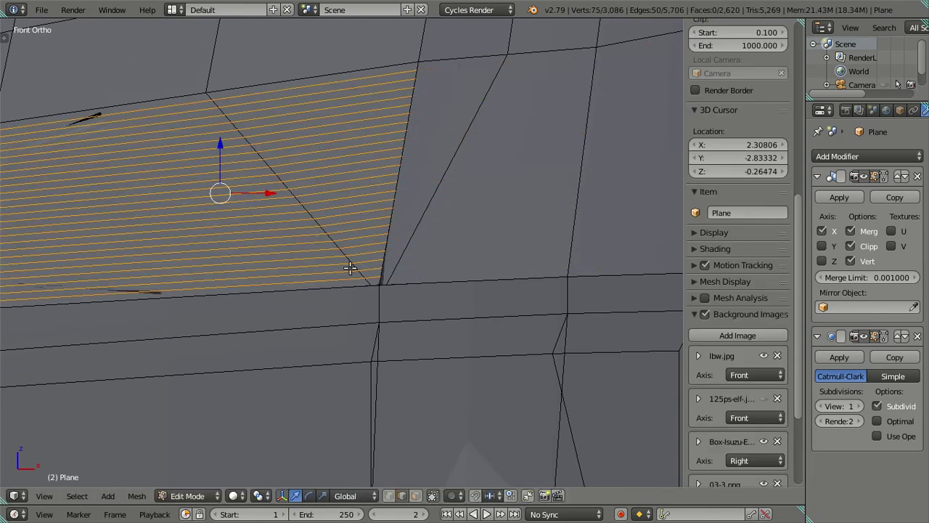
Dissolve Edges on the 25 test loops and look over the area above the bumper
key(x)
click(428, 276)
scroll(down, 3)
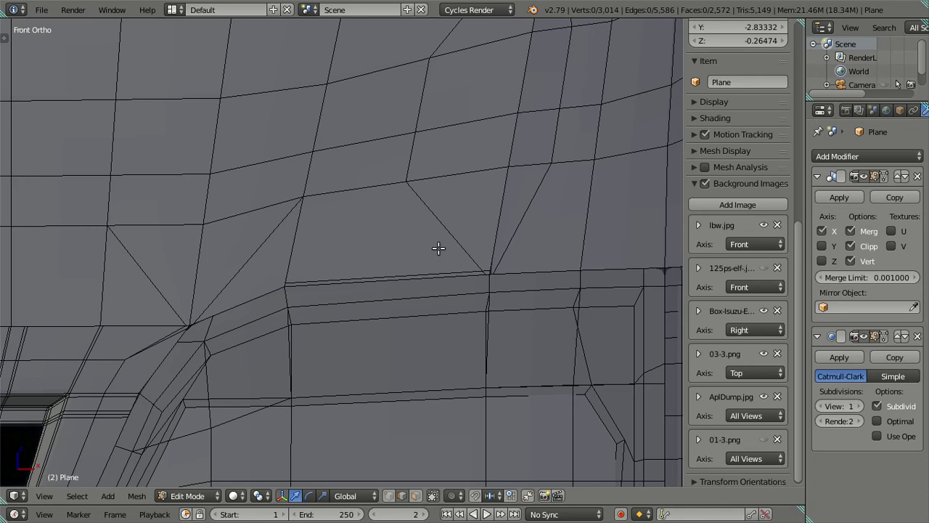
scroll(down, 3)
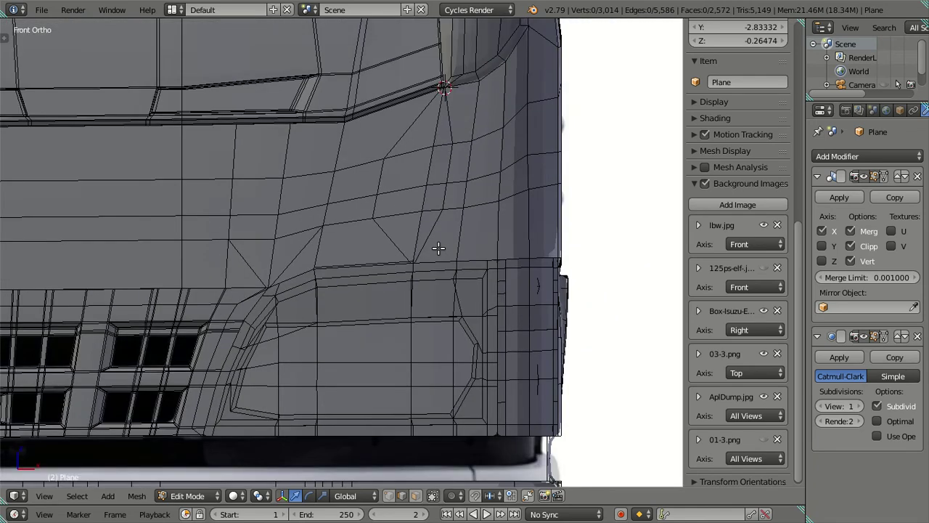
scroll(up, 3)
scroll(up, 3)
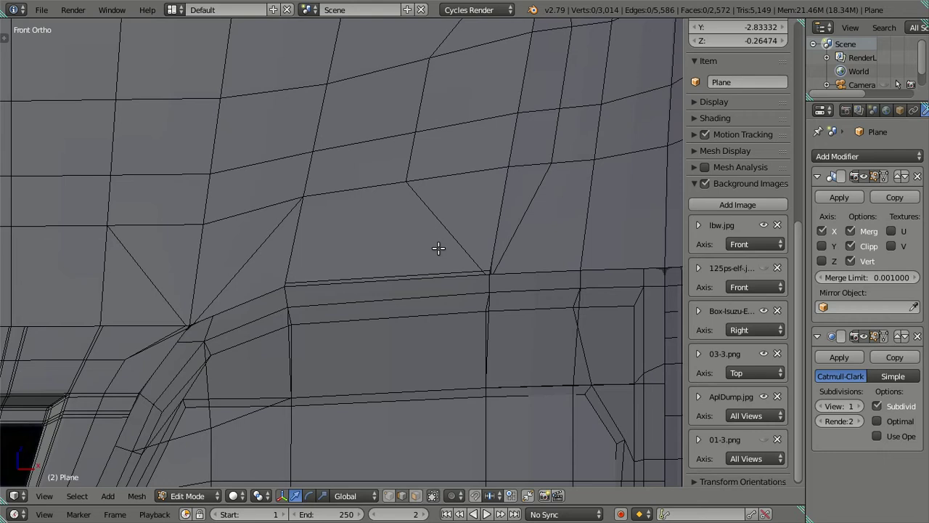
scroll(up, 3)
scroll(up, 3)
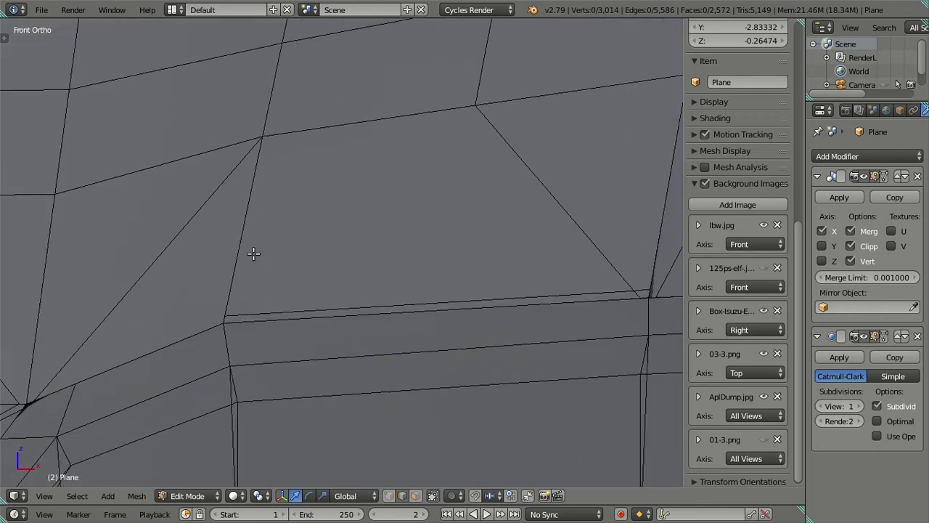
drag(150, 301, 358, 256)
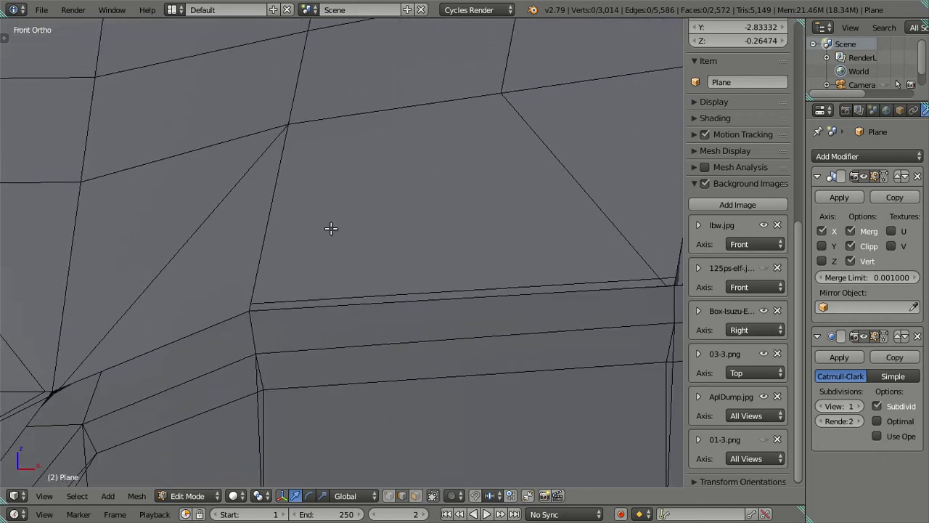
scroll(down, 3)
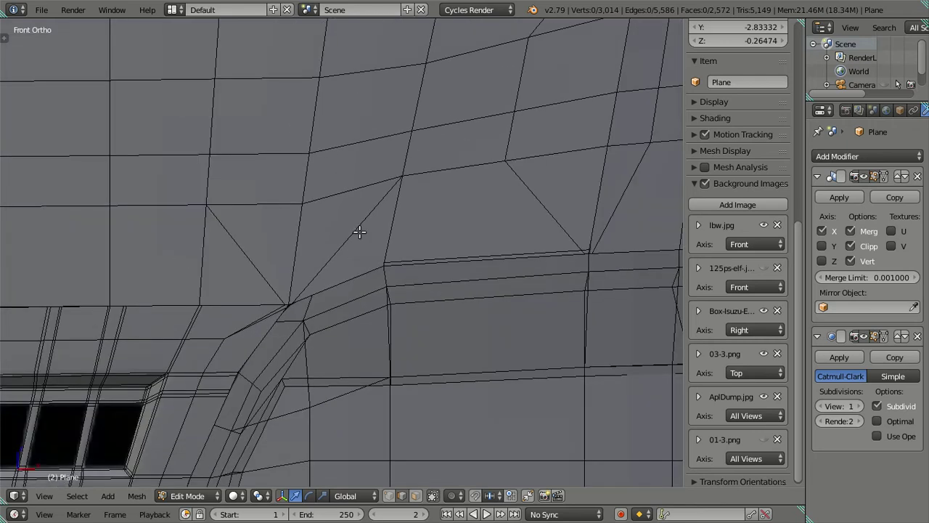
scroll(up, 3)
scroll(up, 3)
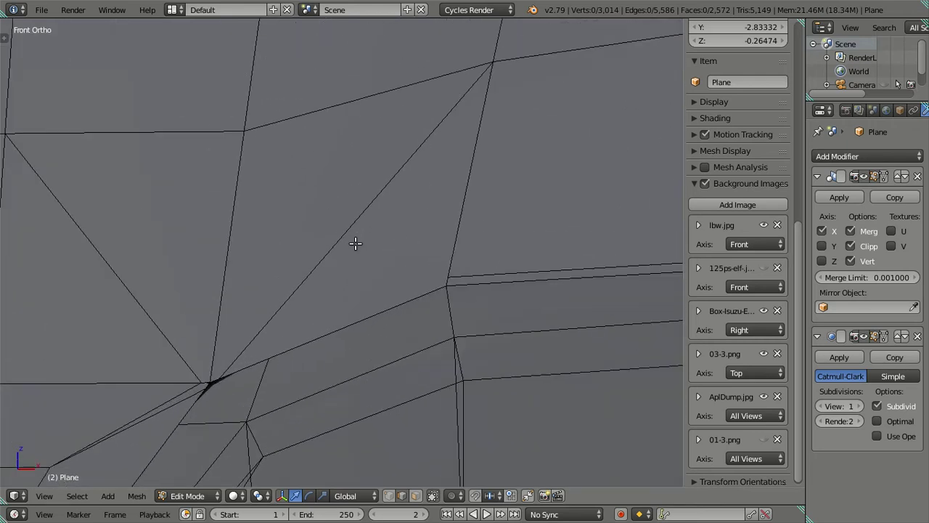
scroll(down, 3)
scroll(down, 3)
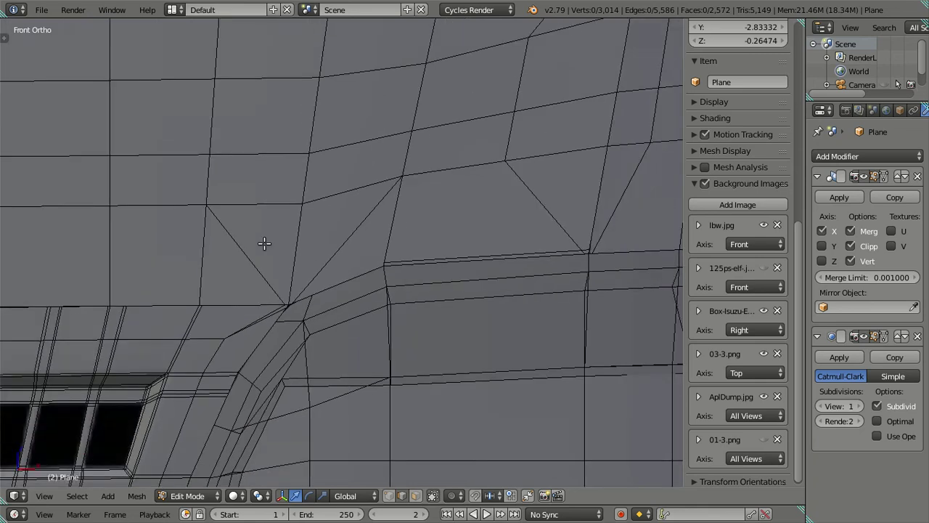
scroll(up, 3)
Check the smoothed surface shading in Object Mode, then return to Edit Mode
key(Tab)
drag(140, 225, 193, 233)
key(Tab)
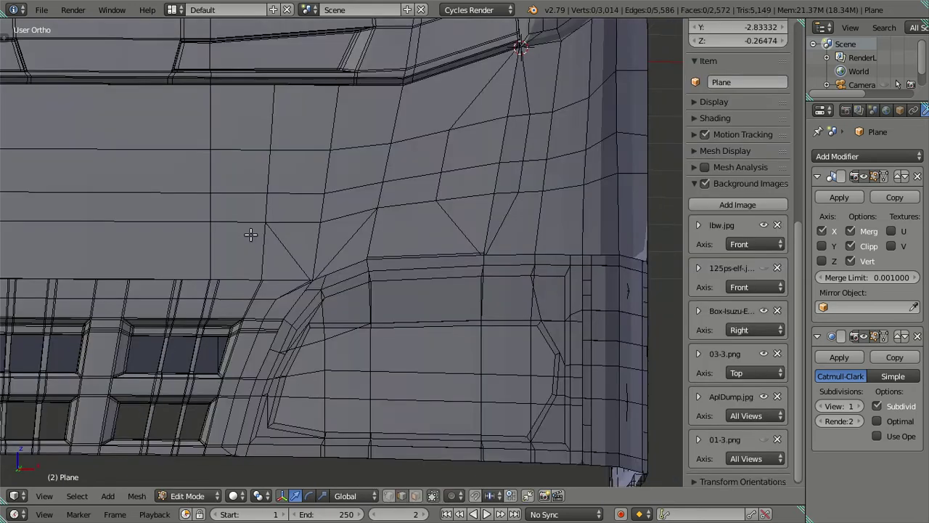
scroll(up, 3)
scroll(up, 3)
Dissolve the two diagonal edges above the headlight recess and check the smoothed surface
right_click(303, 269)
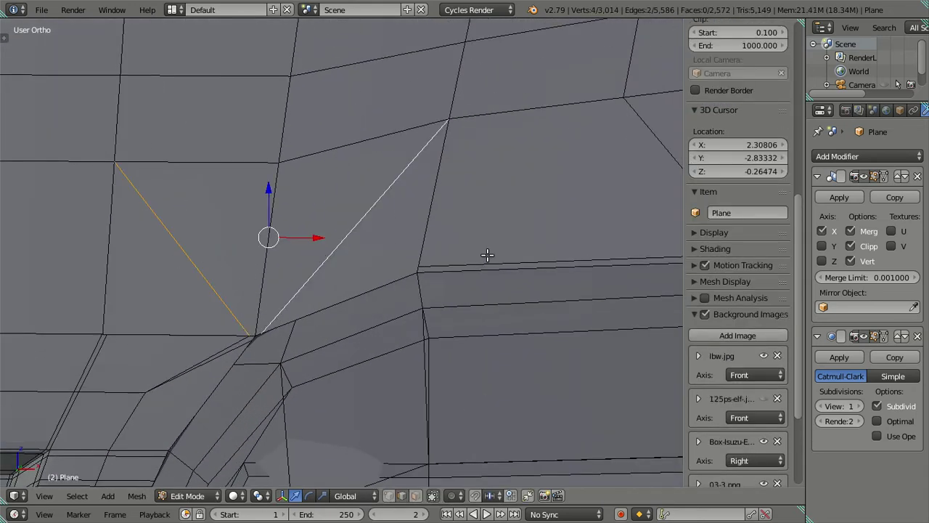
key(x)
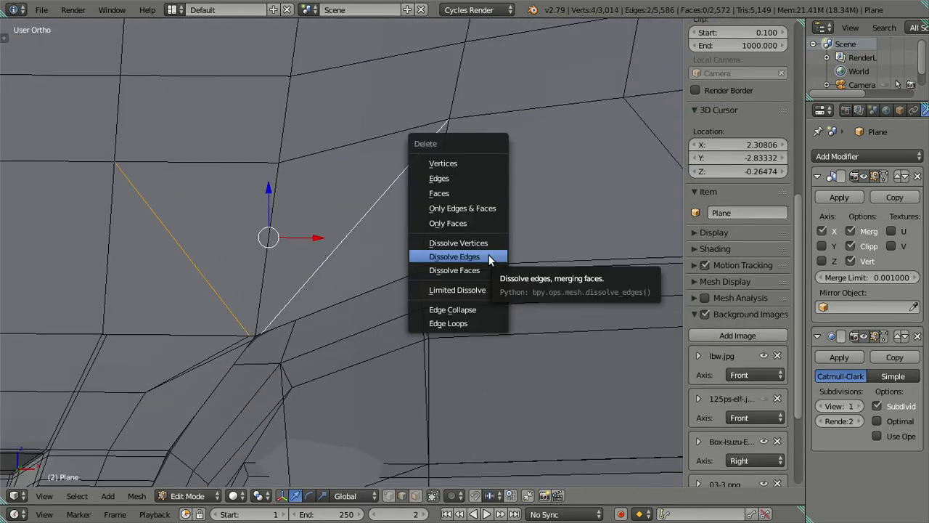
click(488, 255)
scroll(down, 3)
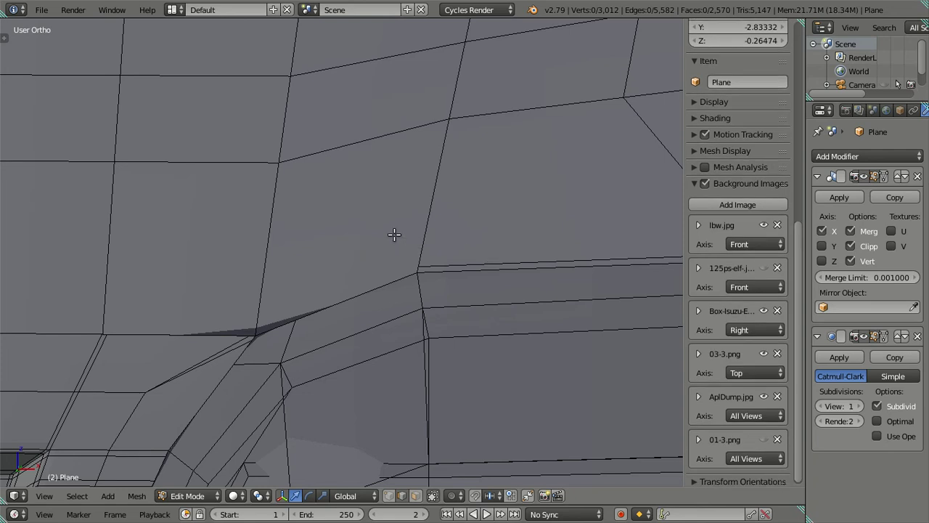
scroll(down, 3)
key(Tab)
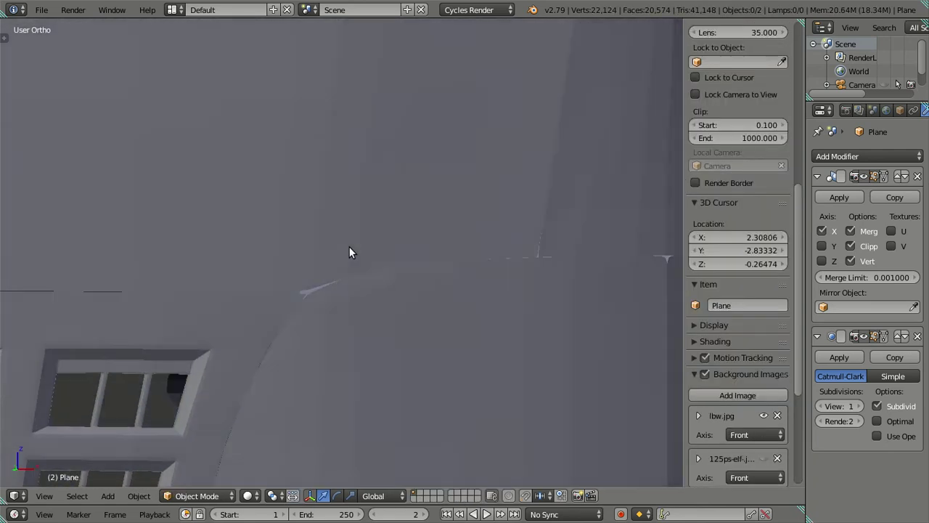
key(Tab)
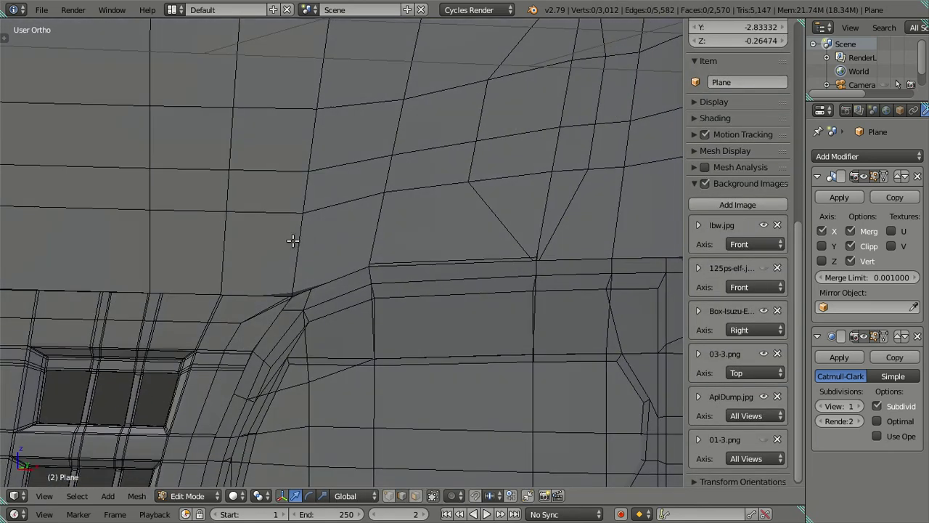
Abandon a loop cut and nudge the corner vertex above the recess slightly downward
key(ctrl+r)
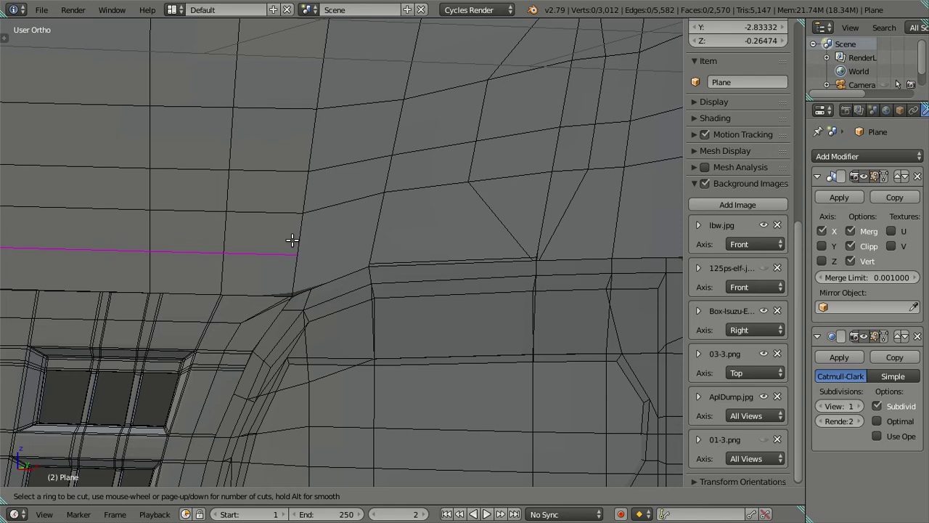
key(Escape)
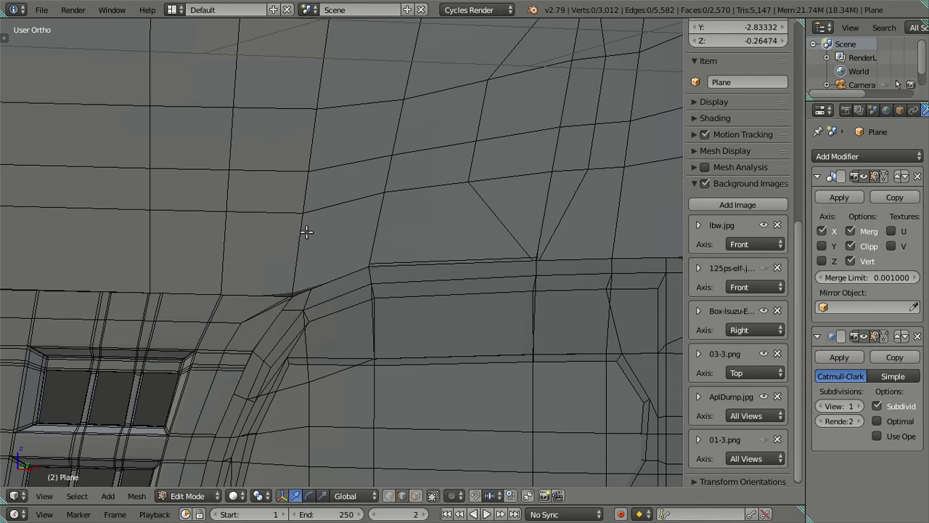
right_click(307, 230)
key(g)
click(308, 242)
key(a)
scroll(up, 3)
scroll(up, 3)
Undo the vertex move and dissolve the left pair of diagonal edges
key(ctrl+z)
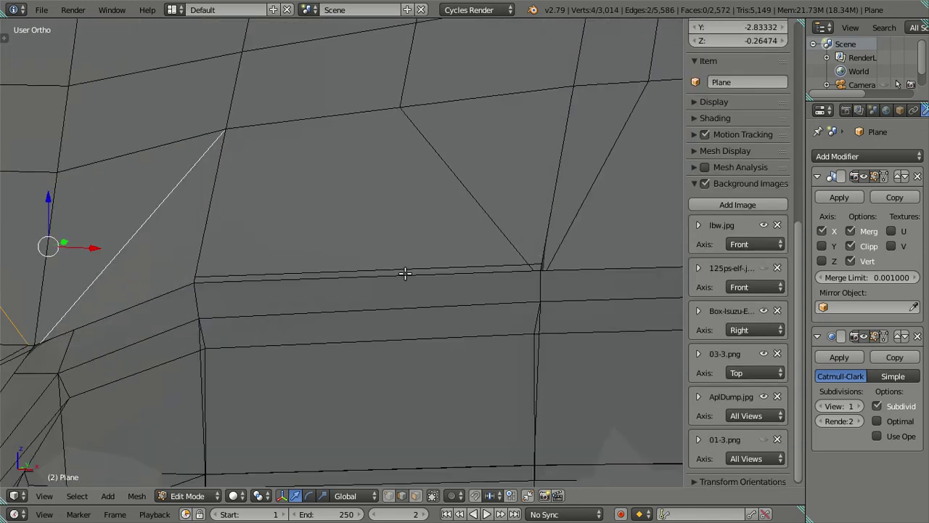
key(x)
click(415, 258)
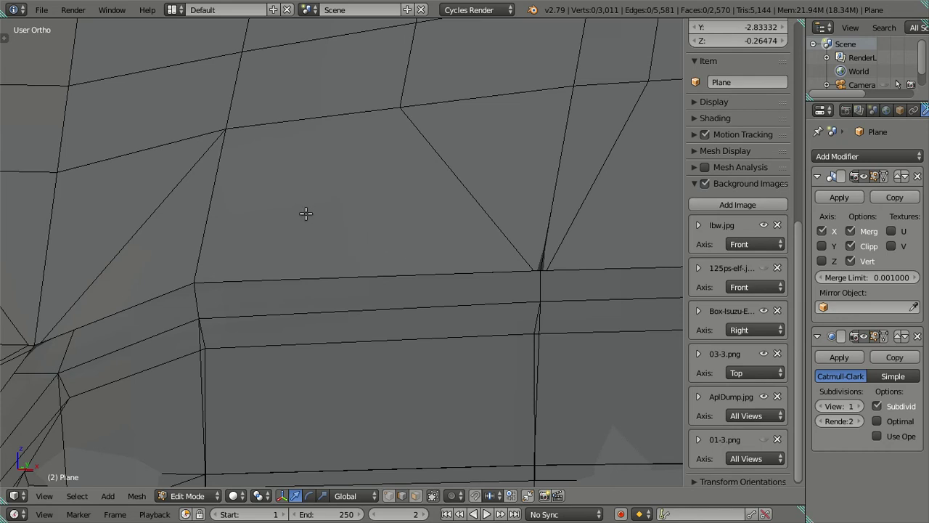
scroll(down, 3)
Dissolve the remaining diagonal edge near the recess corner
drag(234, 215, 283, 210)
right_click(265, 225)
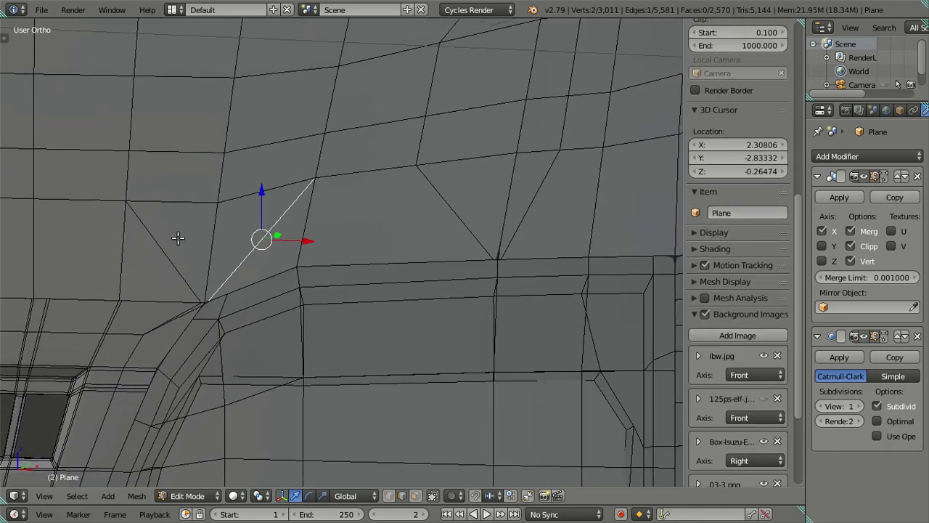
key(x)
click(258, 238)
key(ctrl+r)
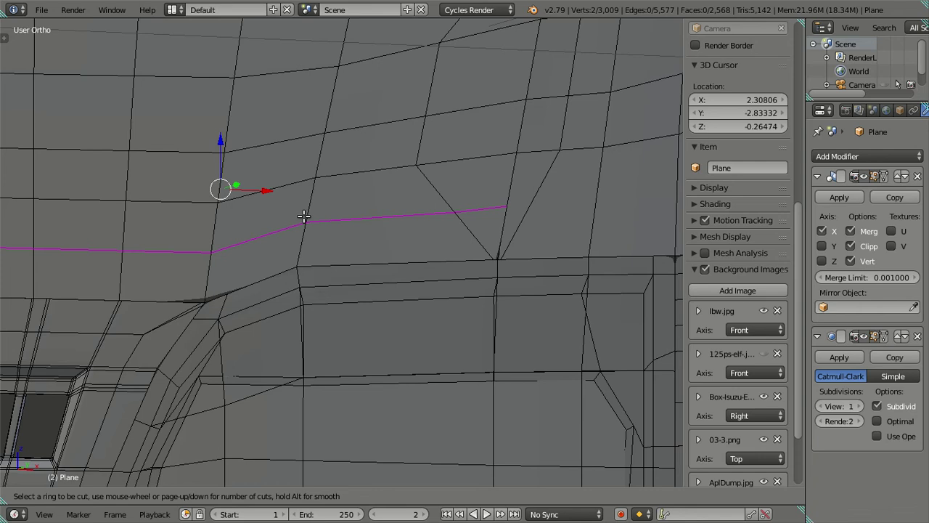
Place the edge loop across the cab's front corner, deselect it, and view the smoothed cab
click(305, 215)
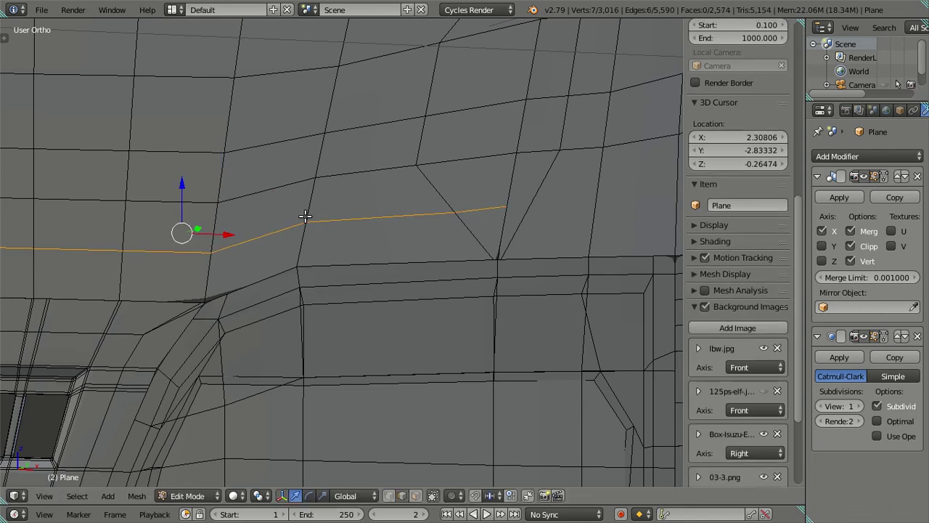
scroll(up, 3)
key(a)
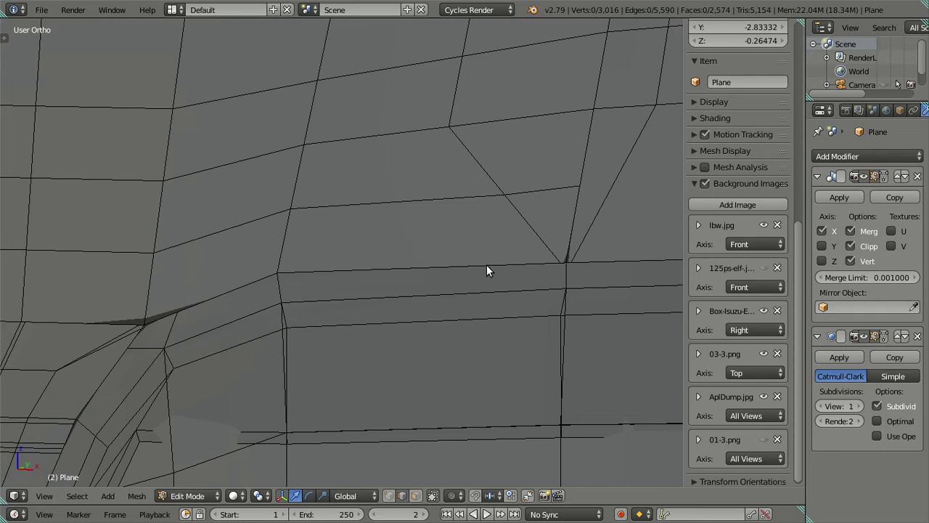
key(Tab)
key(Tab)
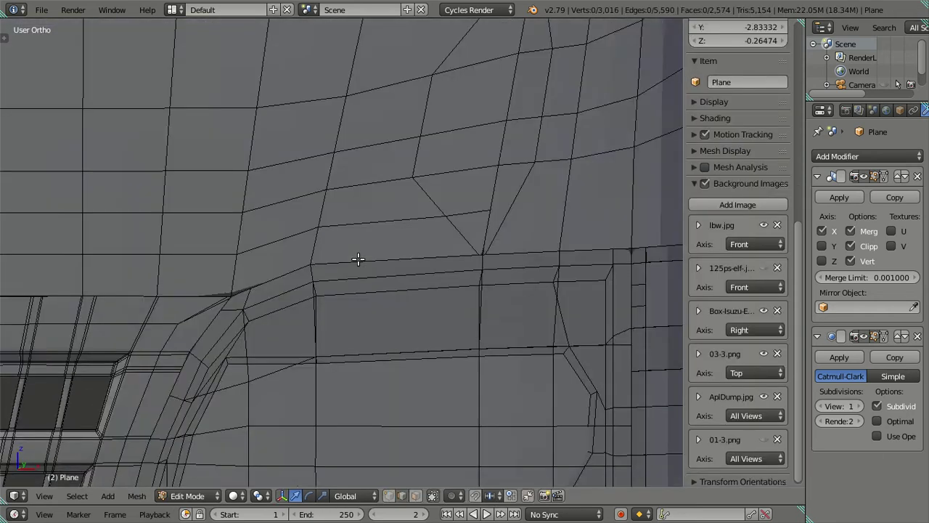
scroll(up, 3)
scroll(up, 3)
scroll(up, 3)
scroll(down, 3)
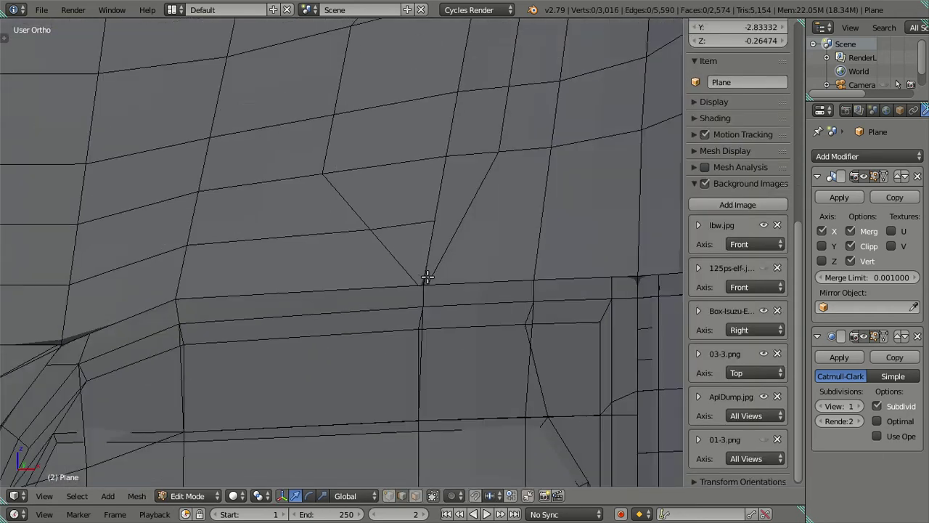
scroll(up, 3)
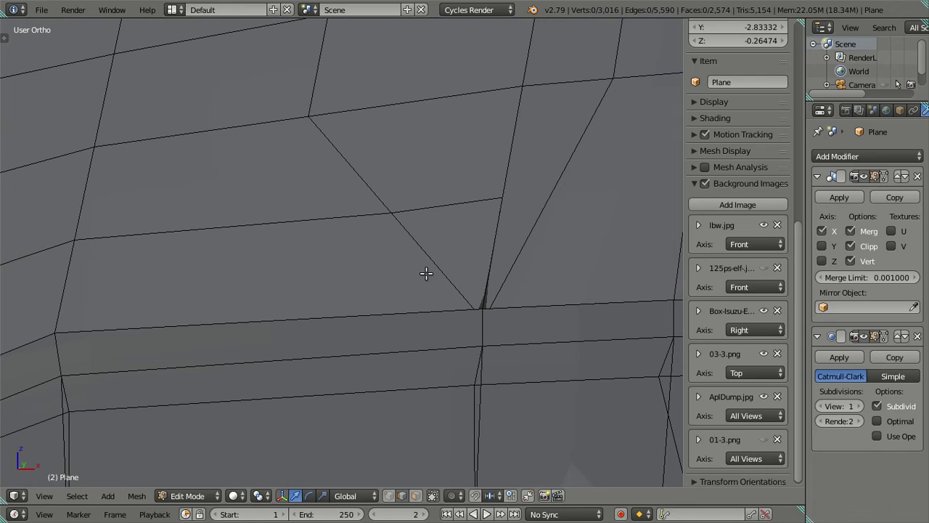
In front view, slice the strip above the corner with 12 loop cuts, redoing them once
key(KP_1)
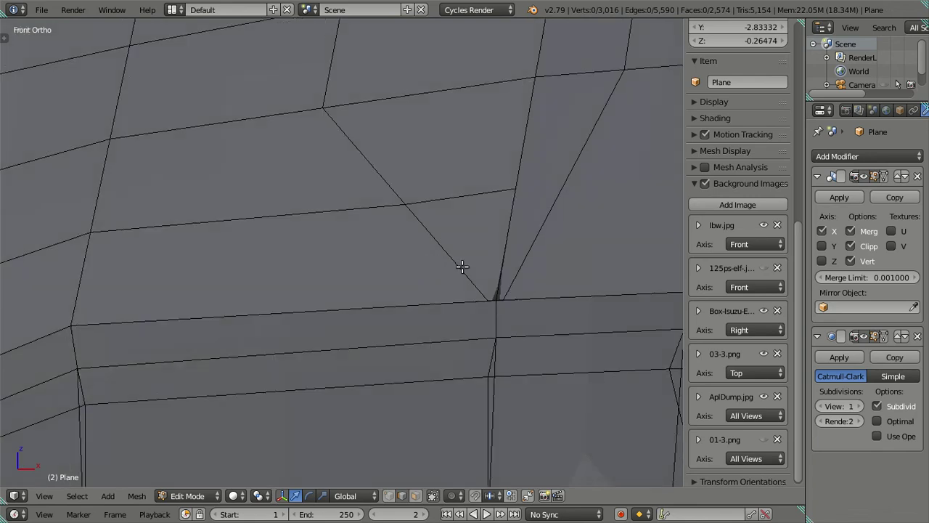
key(ctrl+r)
text(12)
key(Return)
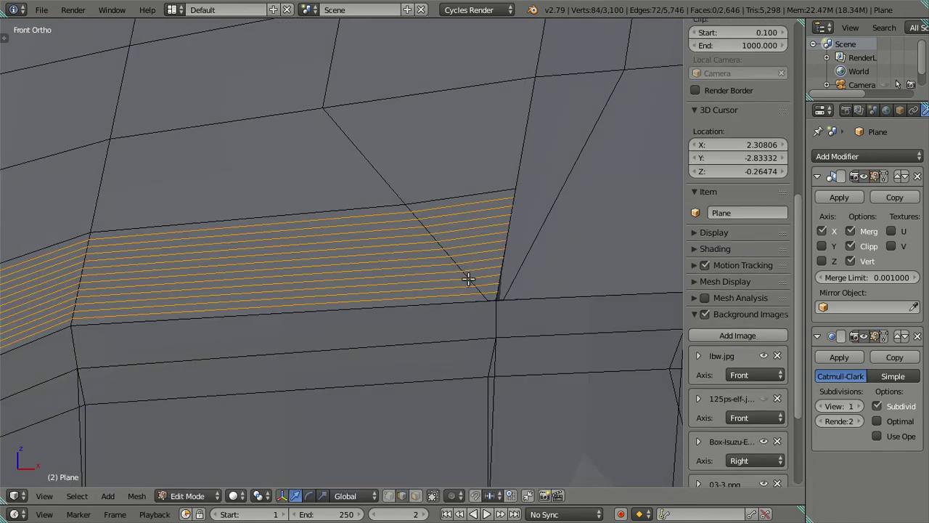
scroll(up, 3)
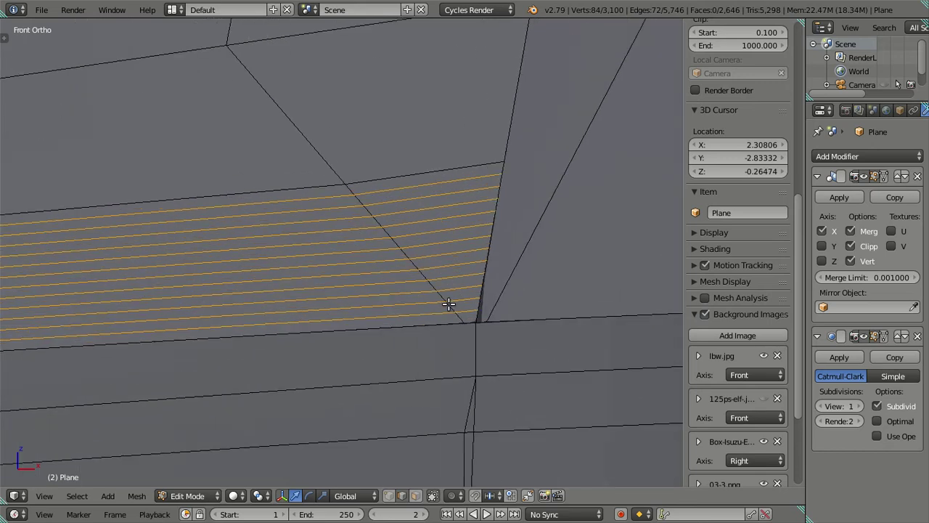
key(ctrl+z)
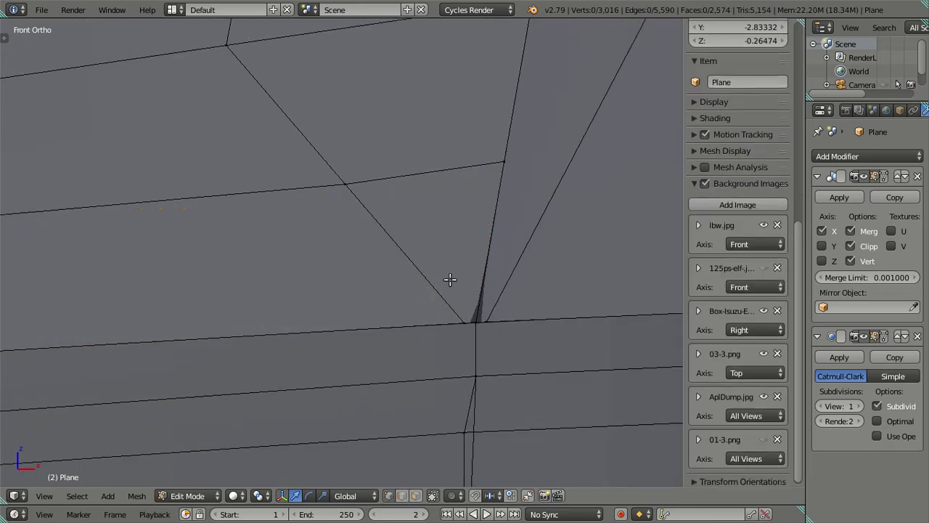
key(ctrl+r)
scroll(up, 3)
key(Return)
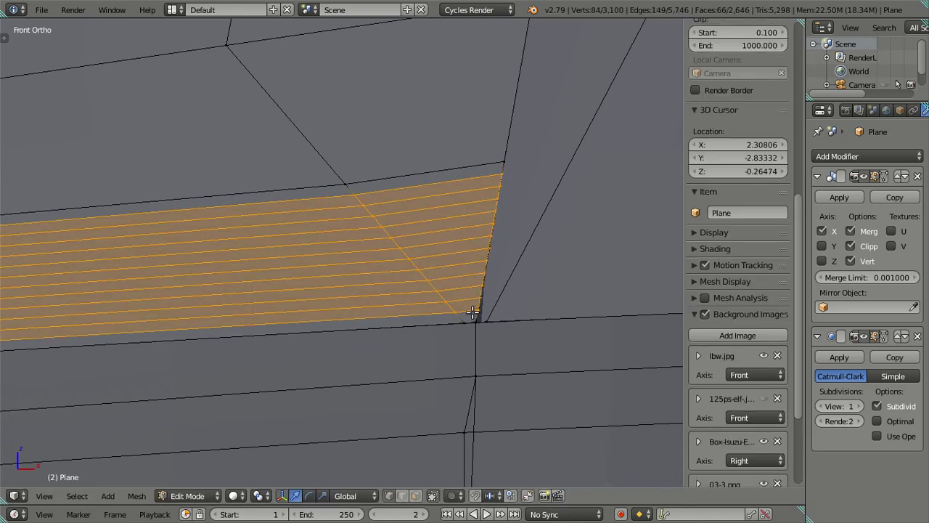
Put the 3D cursor on a cut vertex, undo the 12 cuts, and snap the corner vertex there
right_click(475, 319)
key(shift+s)
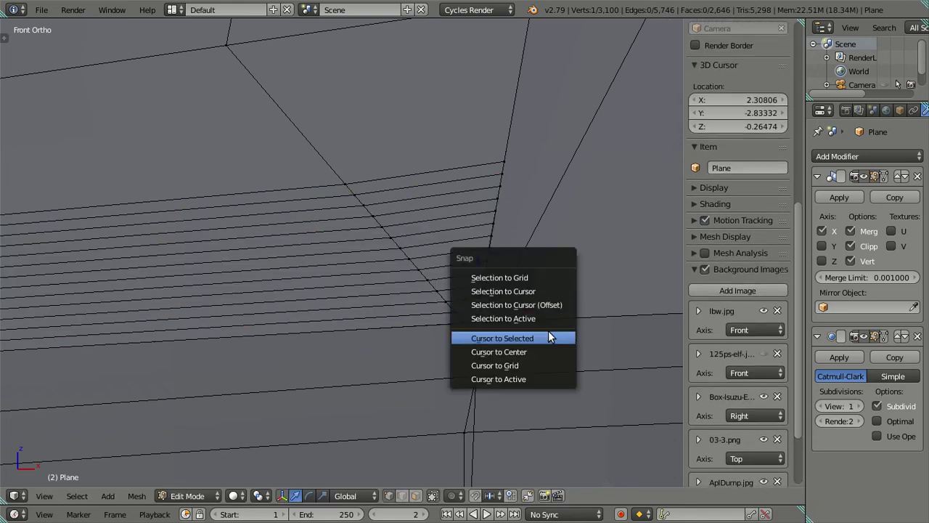
click(548, 337)
key(ctrl+z)
key(ctrl+z)
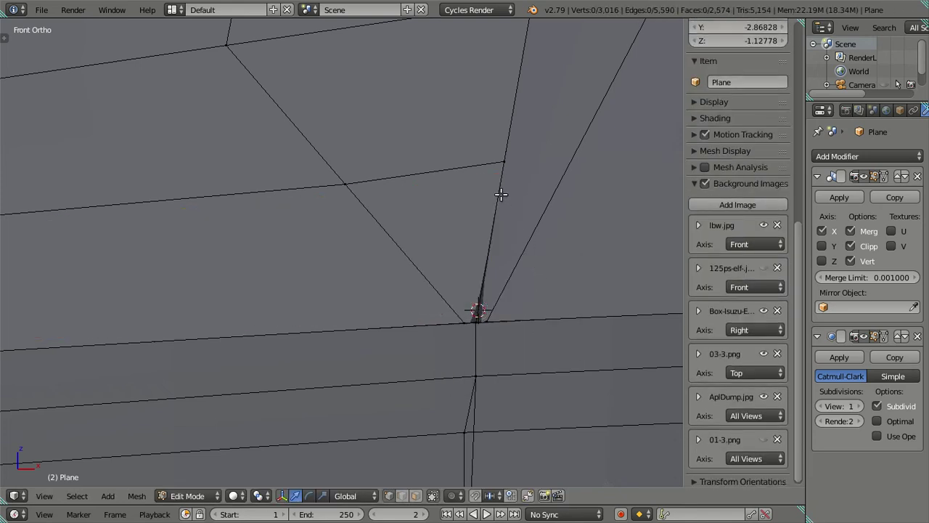
right_click(502, 161)
key(shift+s)
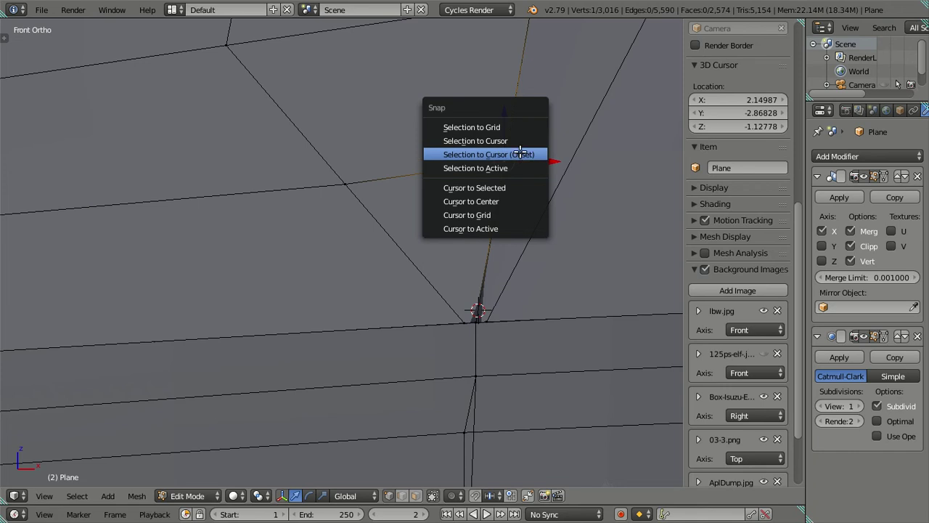
click(520, 154)
Inspect the smoothed front corner, then return to Edit Mode in front view
key(Tab)
drag(392, 234, 406, 264)
key(Tab)
drag(336, 245, 478, 239)
drag(283, 221, 310, 216)
scroll(up, 3)
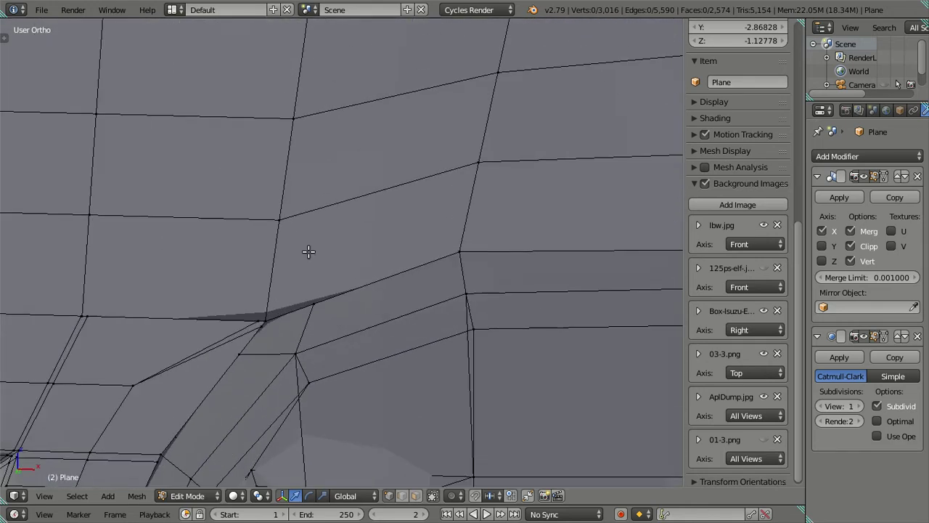
key(KP_1)
scroll(up, 3)
scroll(down, 3)
Add 25 temporary loop cuts, pick the bottom corner vertex, then undo the cuts
key(ctrl+r)
text(25)
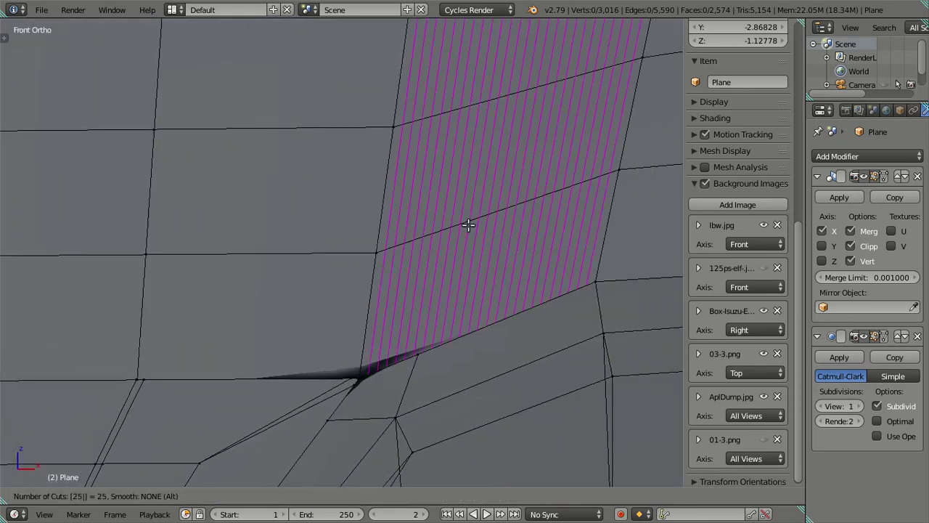
key(Return)
drag(469, 278, 483, 162)
scroll(up, 3)
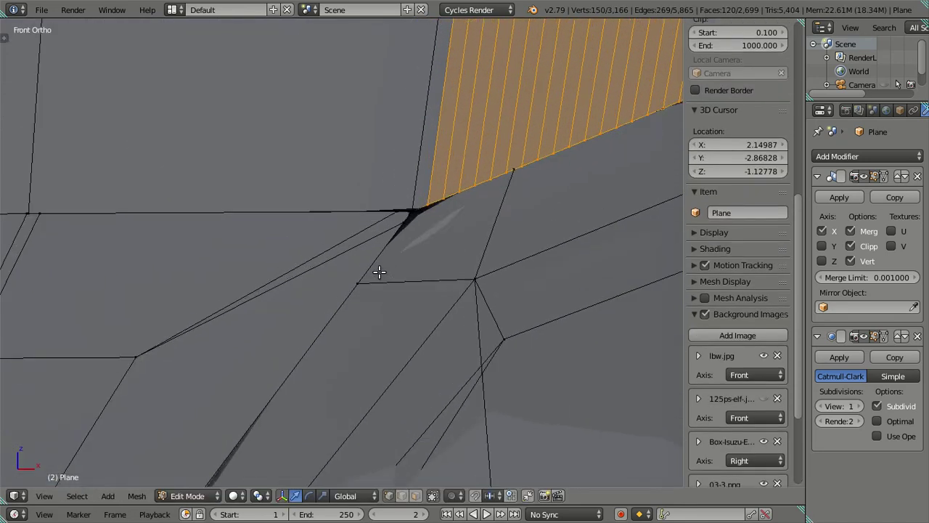
drag(352, 320, 326, 345)
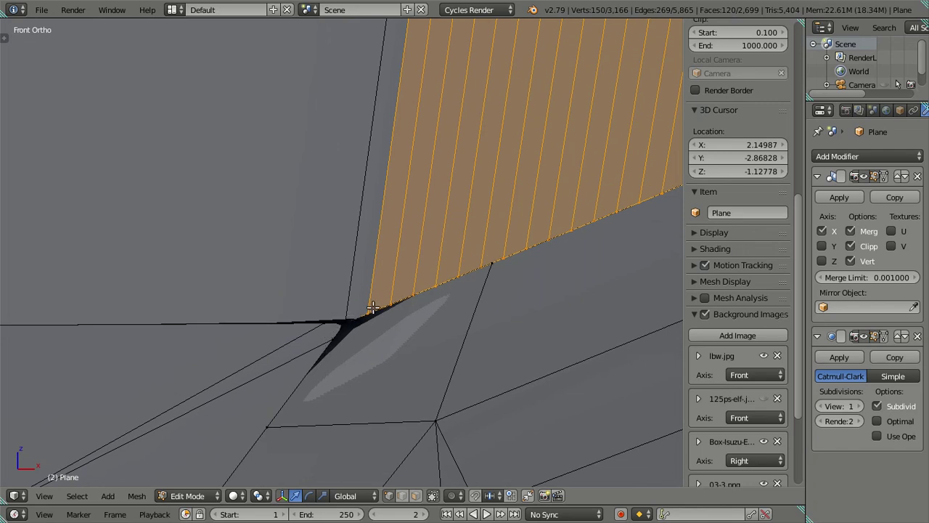
click(372, 307)
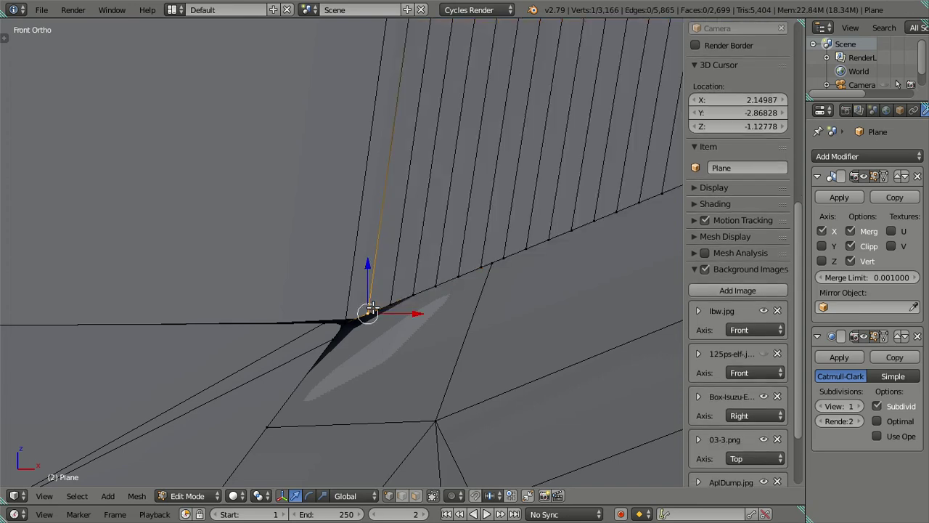
scroll(down, 3)
scroll(down, 3)
drag(407, 282, 393, 323)
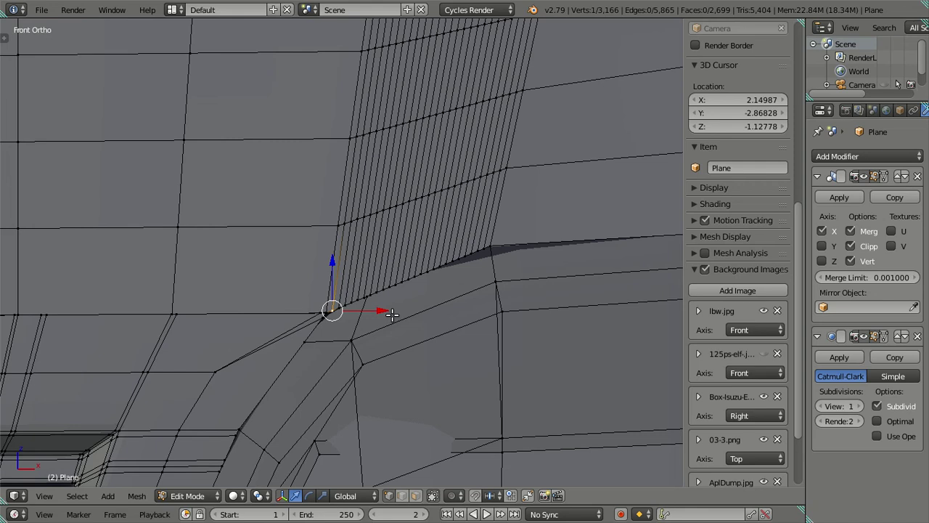
key(ctrl+z)
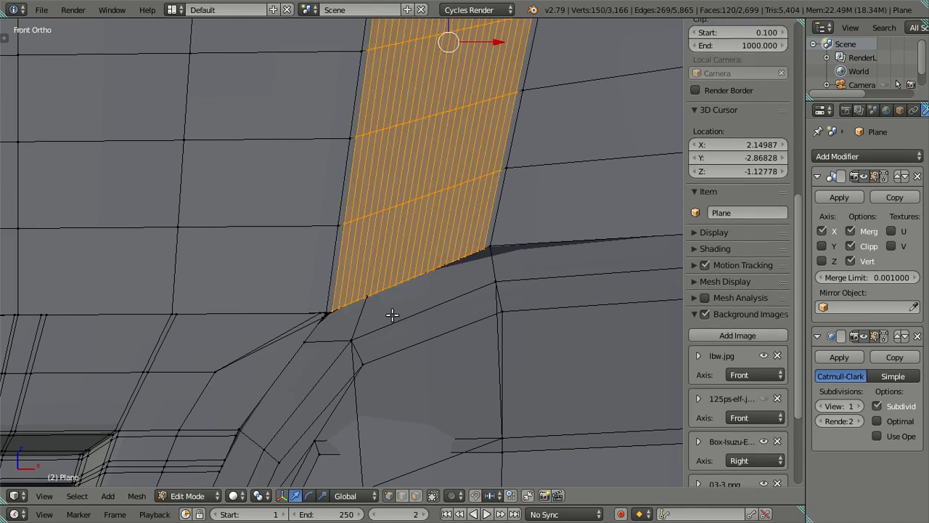
key(ctrl+z)
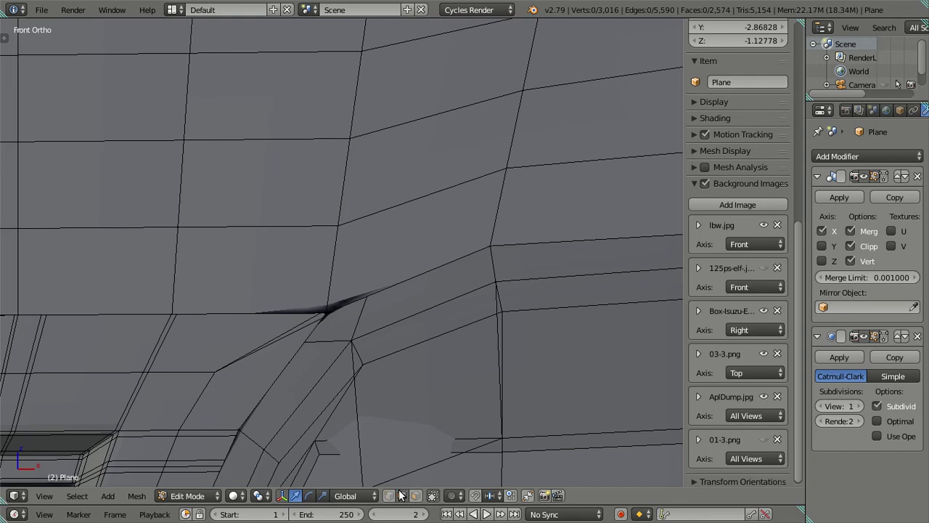
Bring back the dense loop cuts and dissolve their edges
scroll(up, 3)
key(ctrl+r)
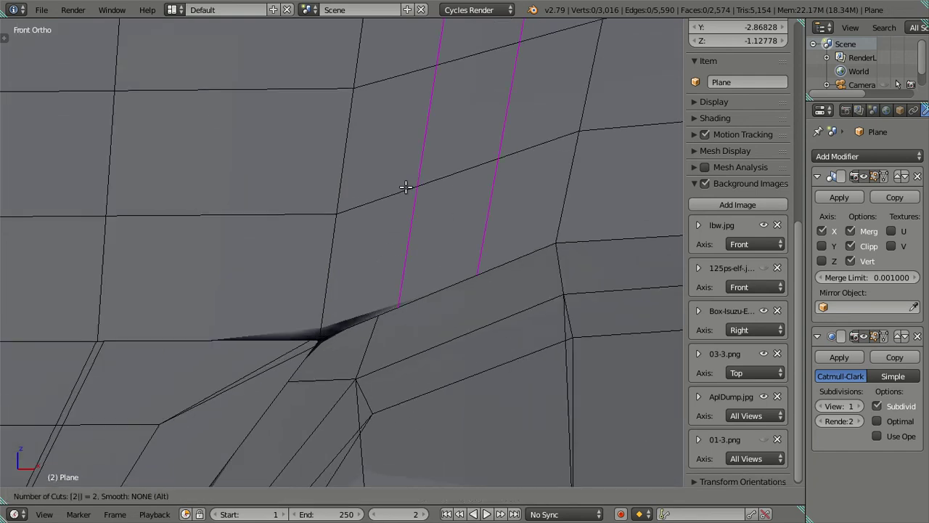
click(405, 187)
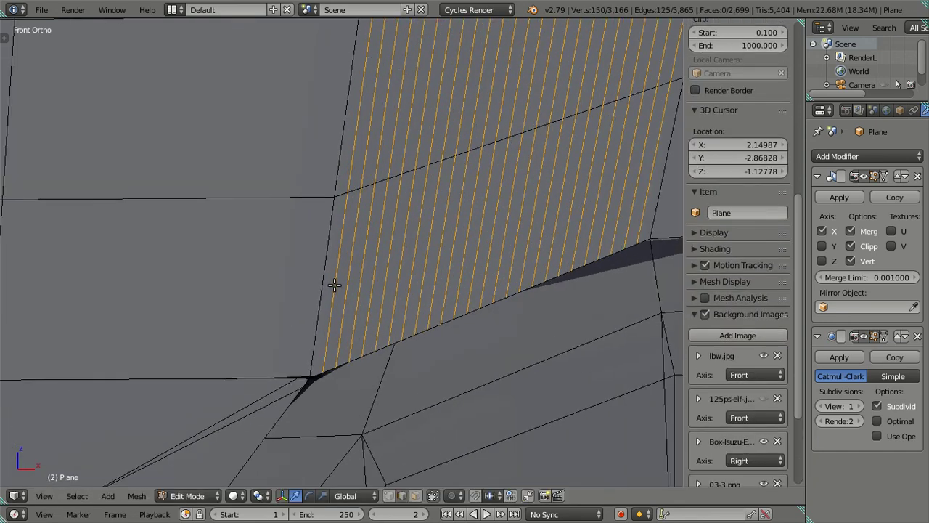
key(x)
click(514, 267)
Add a single centred loop cut through the faces above the corner, then dissolve it
right_click(302, 223)
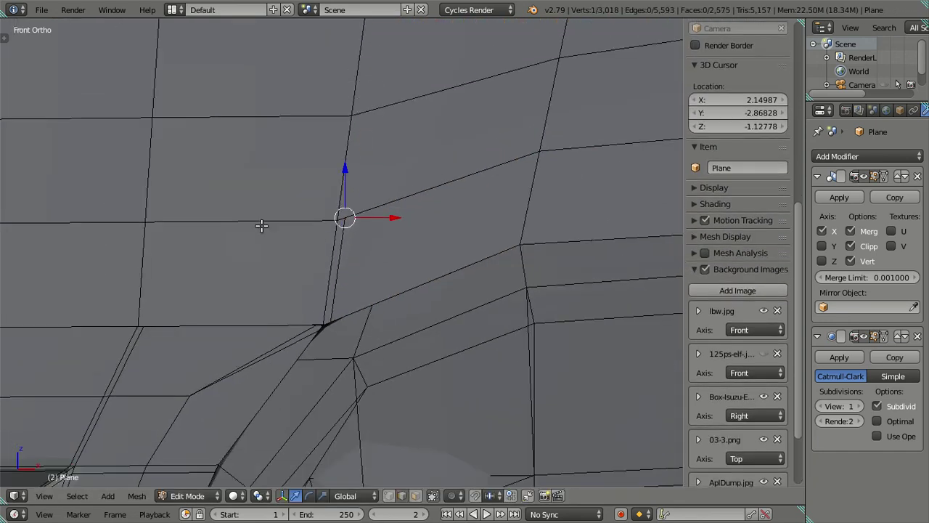
drag(261, 226, 312, 251)
key(ctrl+r)
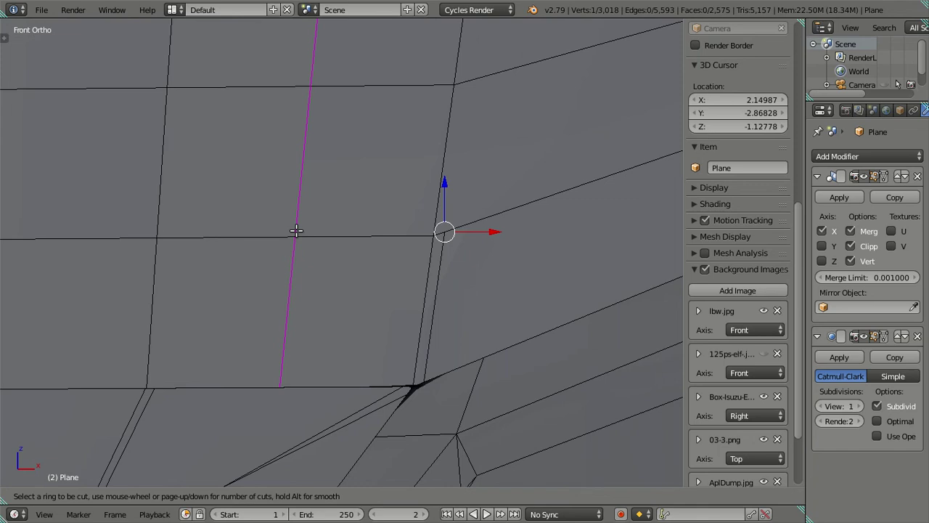
click(296, 231)
right_click(297, 231)
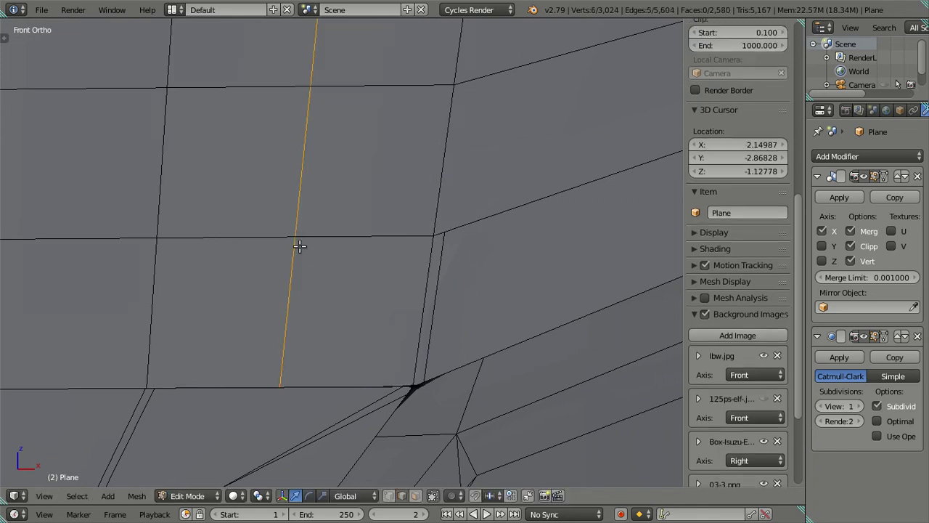
key(x)
key(Return)
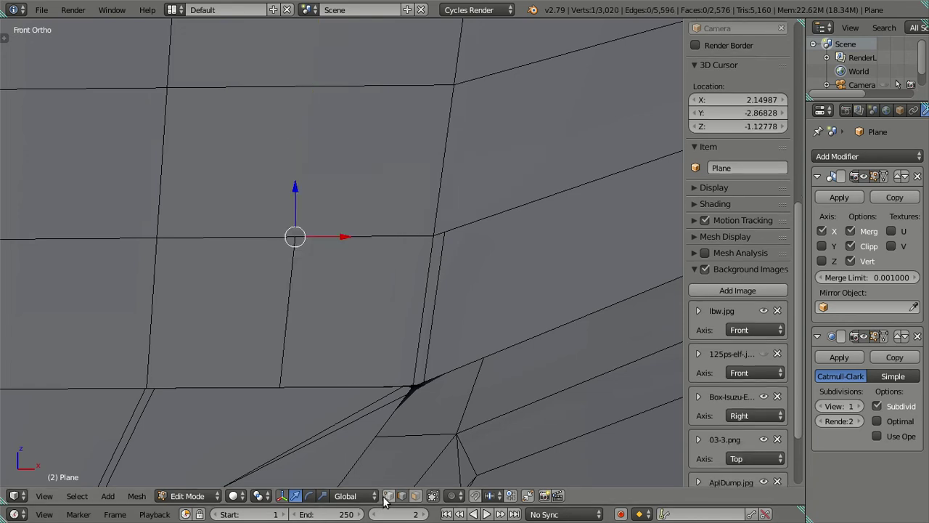
Merge the first pair of loose vertices and dissolve the selected edge
drag(450, 254, 267, 339)
right_click(262, 317)
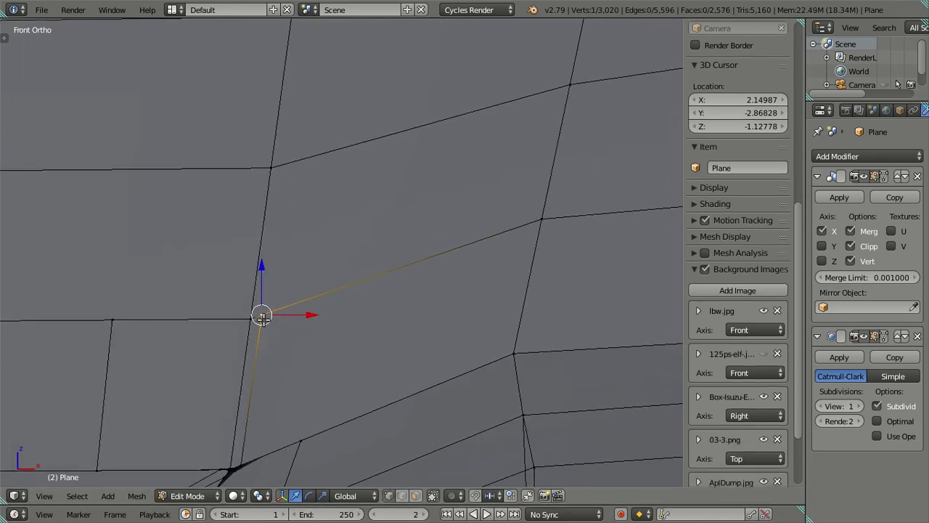
right_click(541, 219)
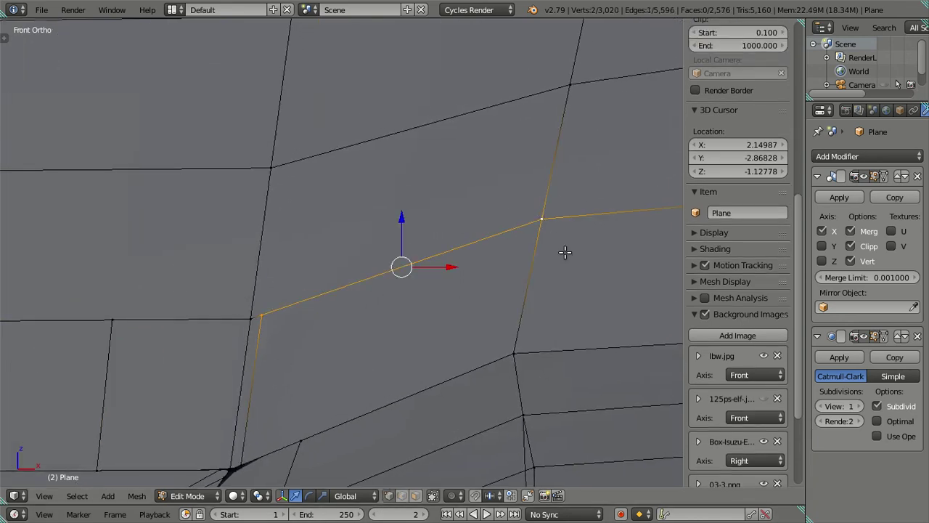
key(alt+m)
click(566, 253)
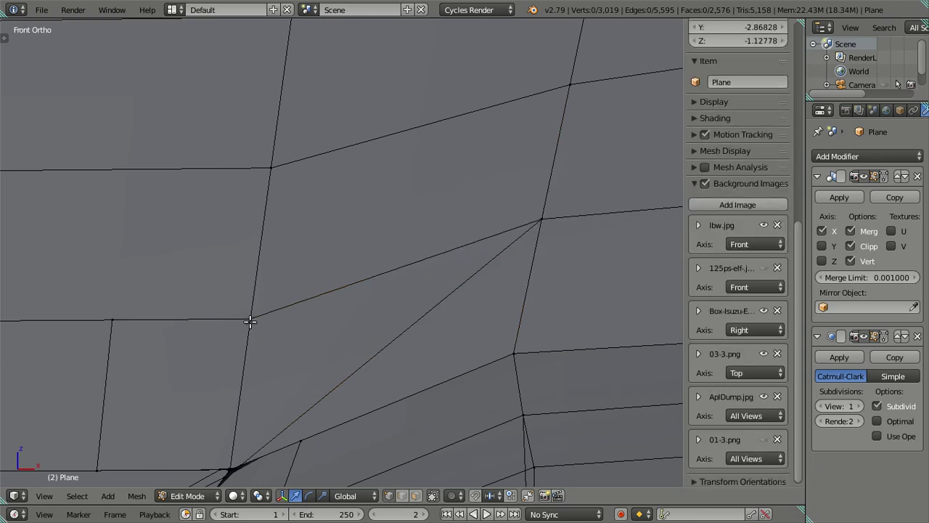
key(x)
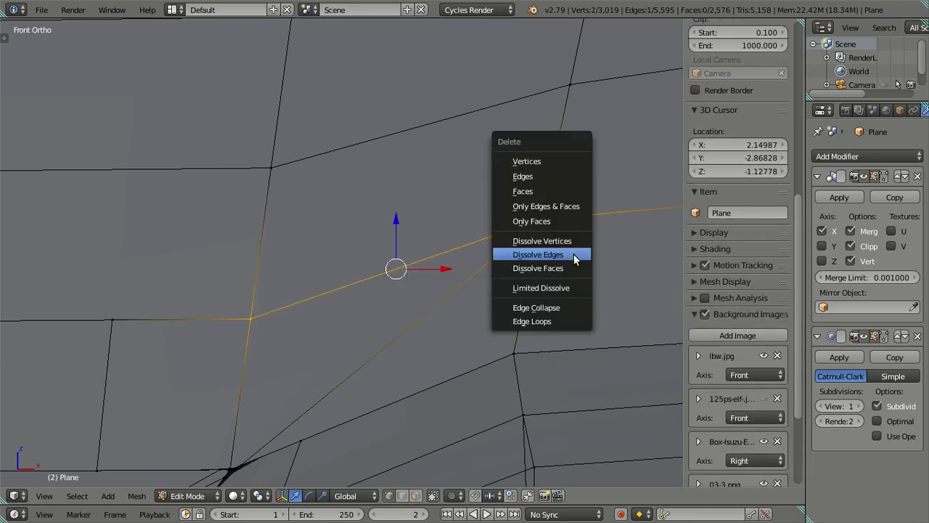
click(574, 253)
Merge a second vertex pair At Last and dissolve the leftover edge
scroll(down, 3)
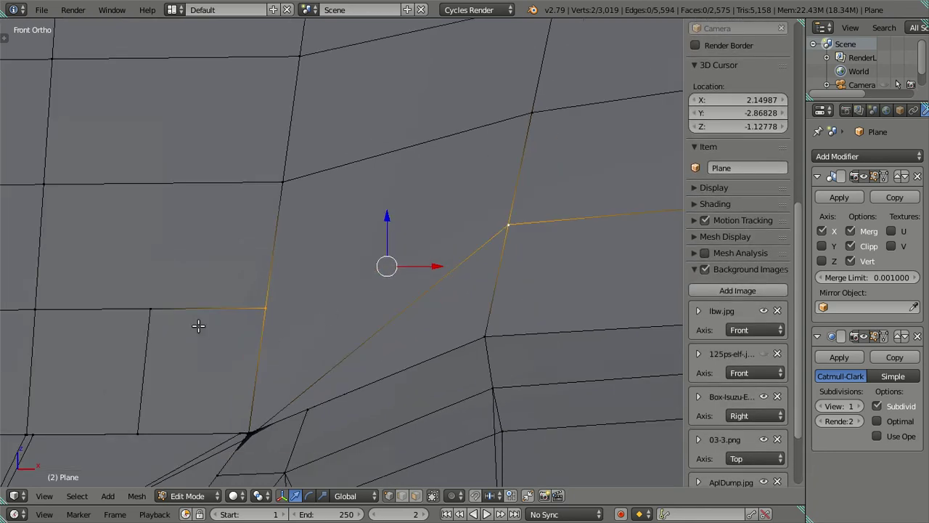
drag(201, 326, 303, 283)
right_click(315, 269)
right_click(201, 271)
key(alt+m)
click(201, 271)
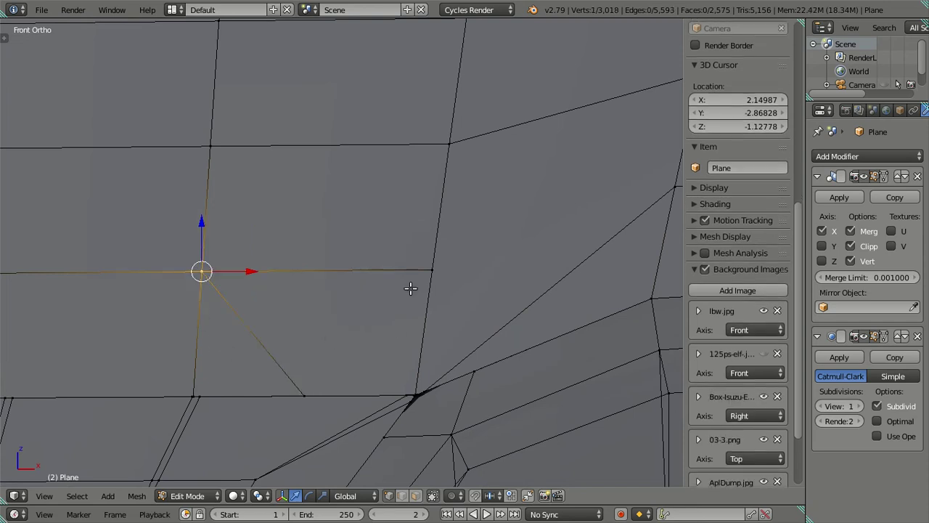
key(x)
click(439, 271)
Place the 3D cursor on the single front-corner vertex
right_click(320, 392)
right_click(405, 392)
key(alt+m)
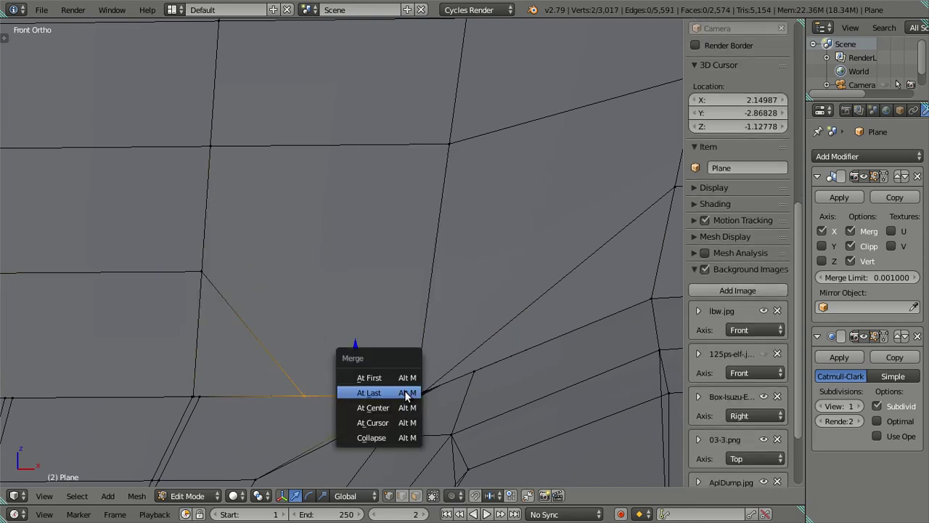
scroll(up, 3)
drag(435, 327, 394, 306)
scroll(up, 3)
right_click(453, 297)
key(shift+s)
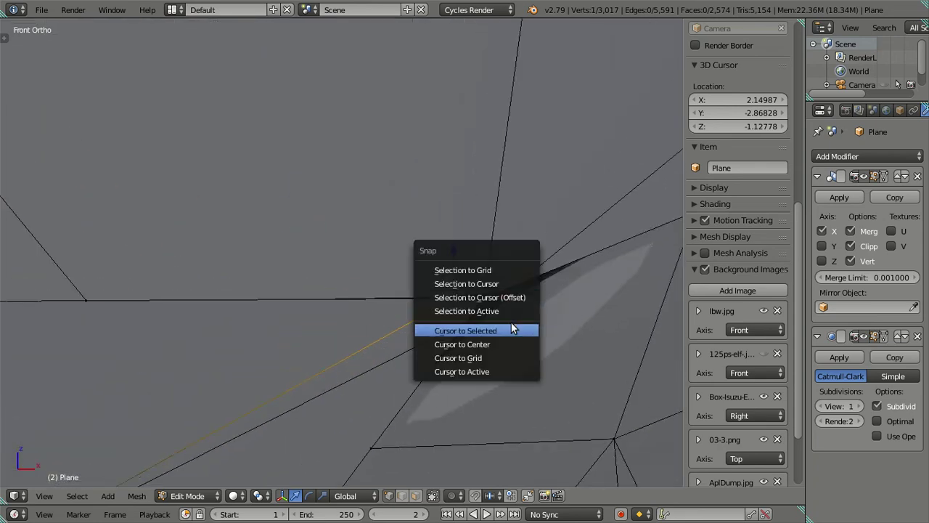
click(509, 321)
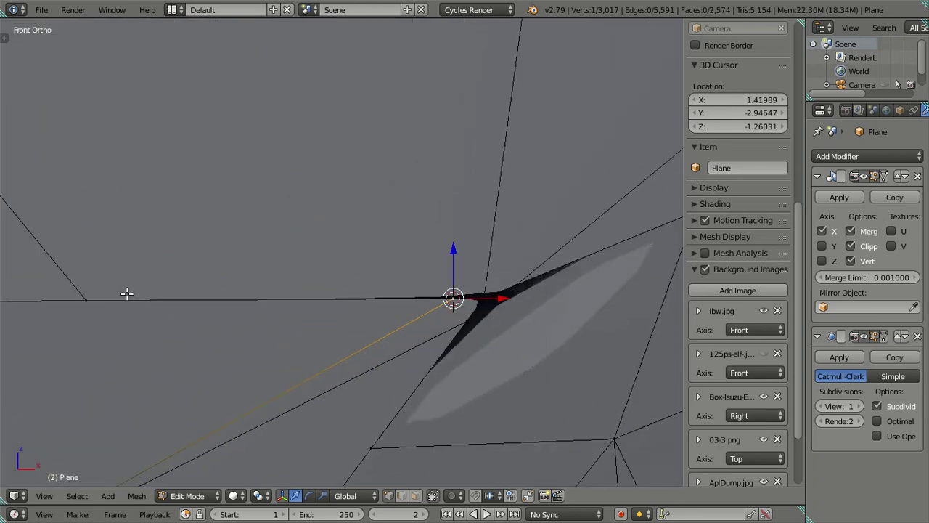
Snap the stray vertex onto the 3D cursor at the corner
right_click(102, 289)
key(g)
right_click(223, 223)
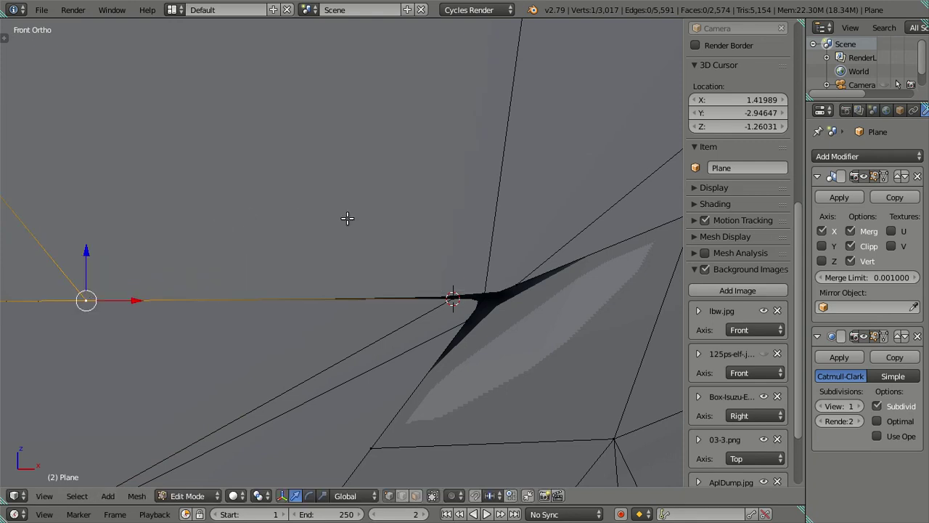
key(shift+s)
click(354, 182)
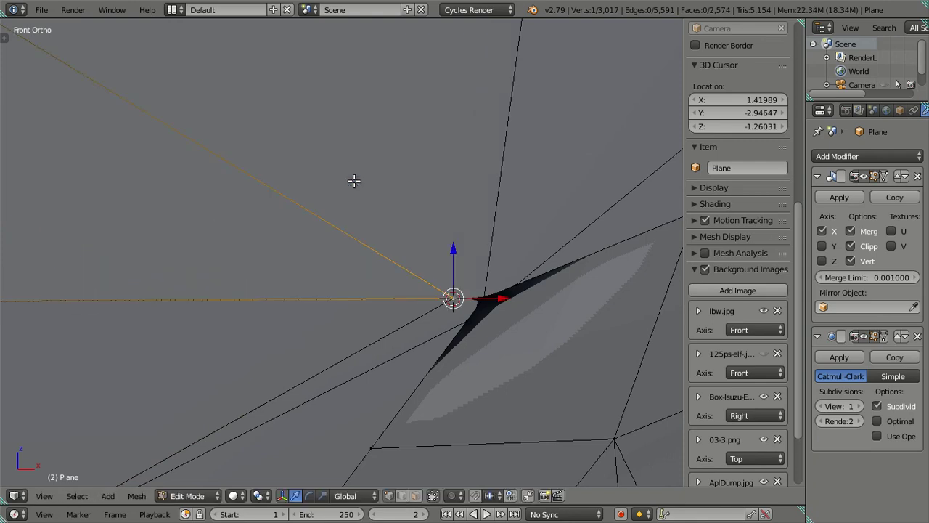
scroll(down, 3)
scroll(down, 3)
scroll(down, 3)
In solid Object Mode, set the Subdivision Surface View level to 2 and inspect the corner
key(a)
key(z)
key(Tab)
drag(346, 283, 302, 299)
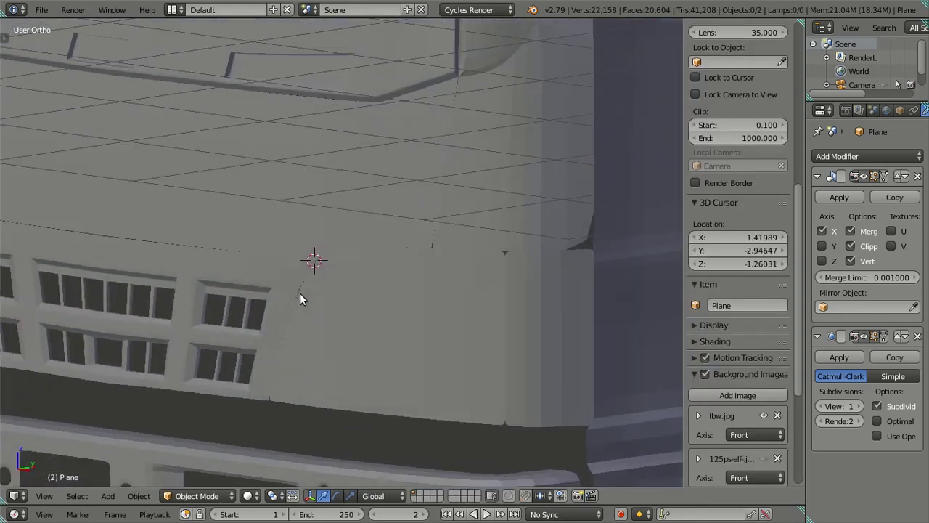
click(859, 406)
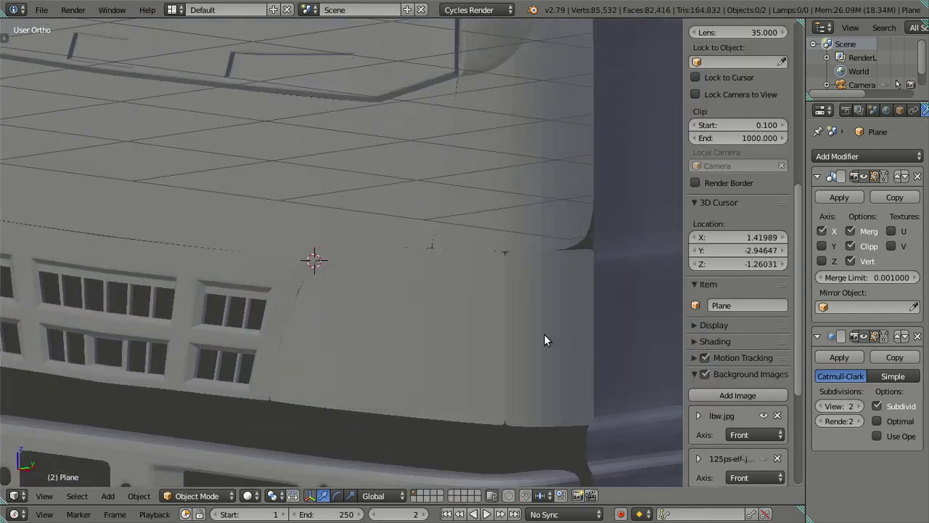
scroll(up, 3)
drag(545, 278, 317, 286)
scroll(up, 3)
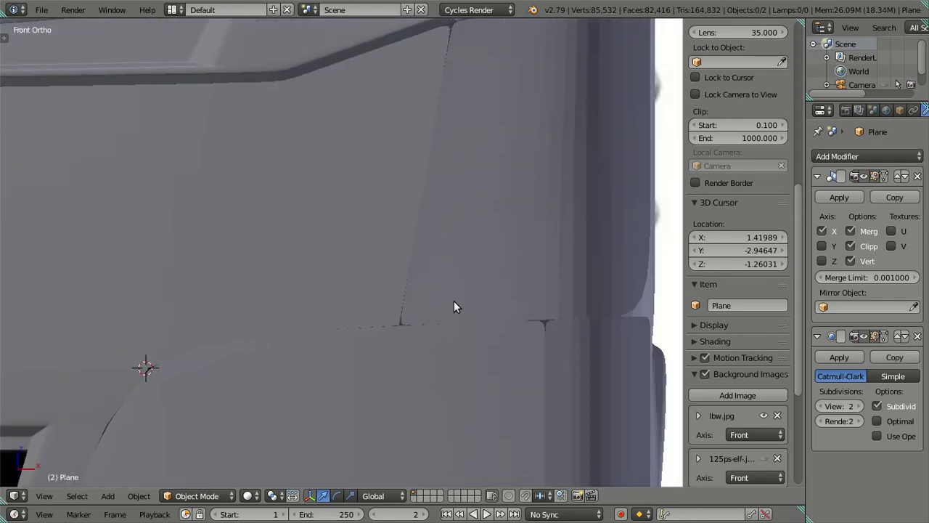
Back in Edit Mode, compare the corner at subdivision 0, then restore View level 2
key(Tab)
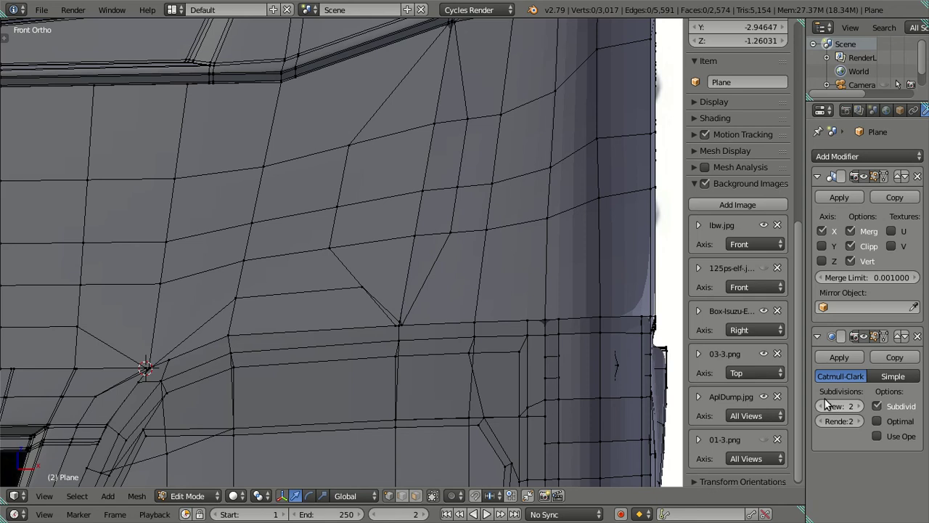
click(821, 406)
scroll(up, 3)
scroll(up, 3)
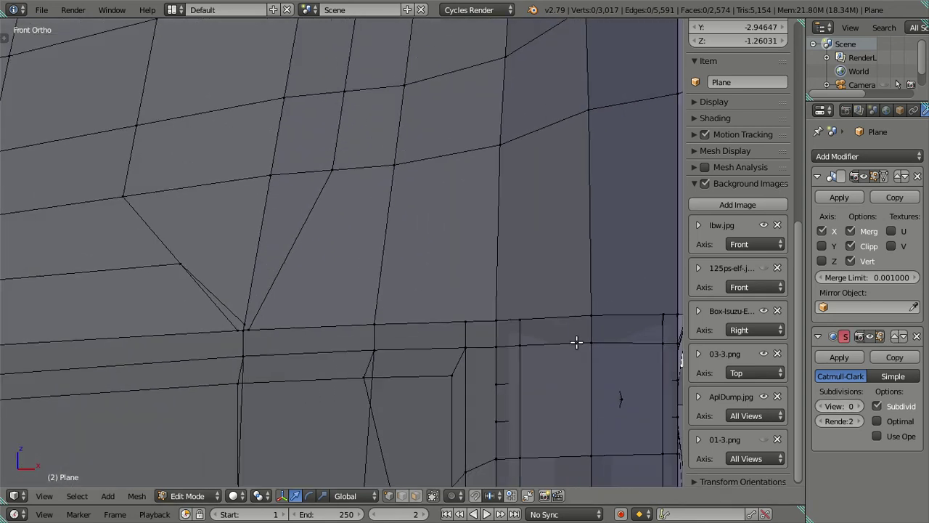
drag(576, 342, 529, 353)
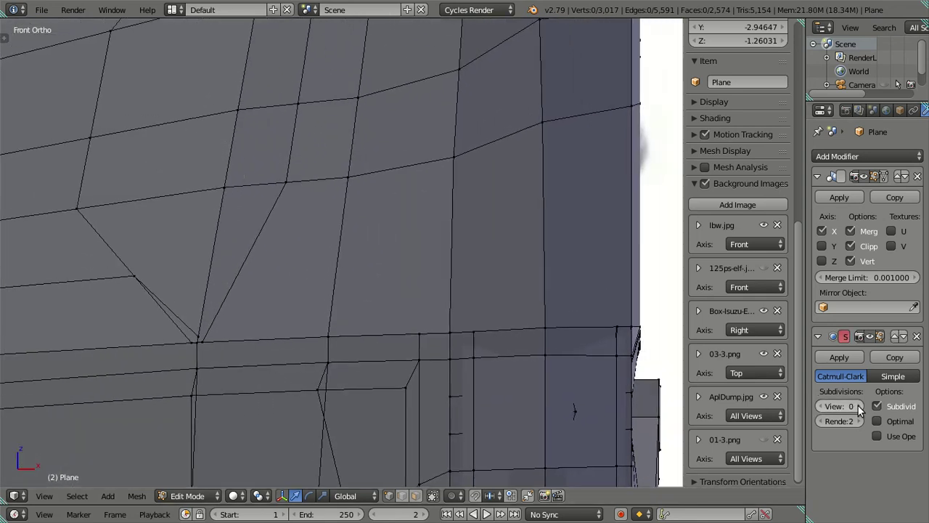
click(858, 406)
drag(493, 294, 469, 307)
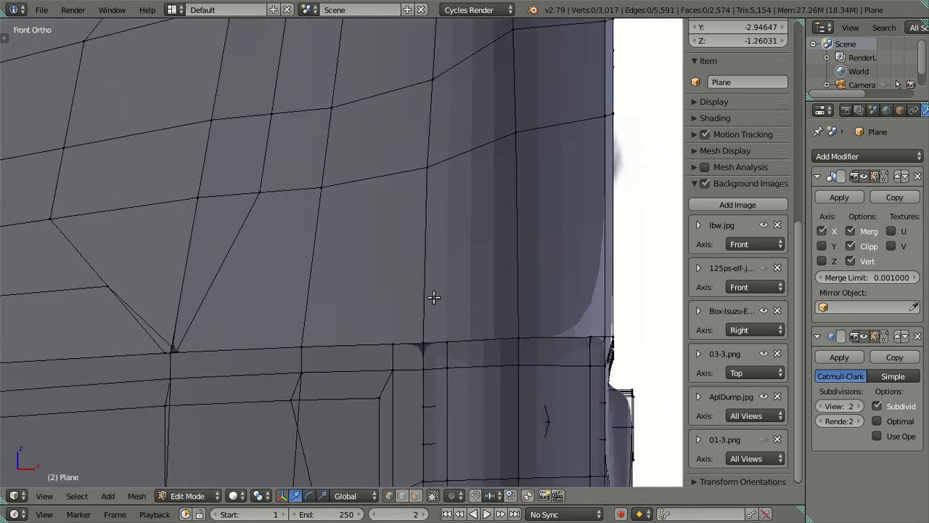
scroll(up, 3)
scroll(down, 3)
scroll(down, 3)
Cut one horizontal loop across the cab's side panel, above the front-corner faces
scroll(down, 3)
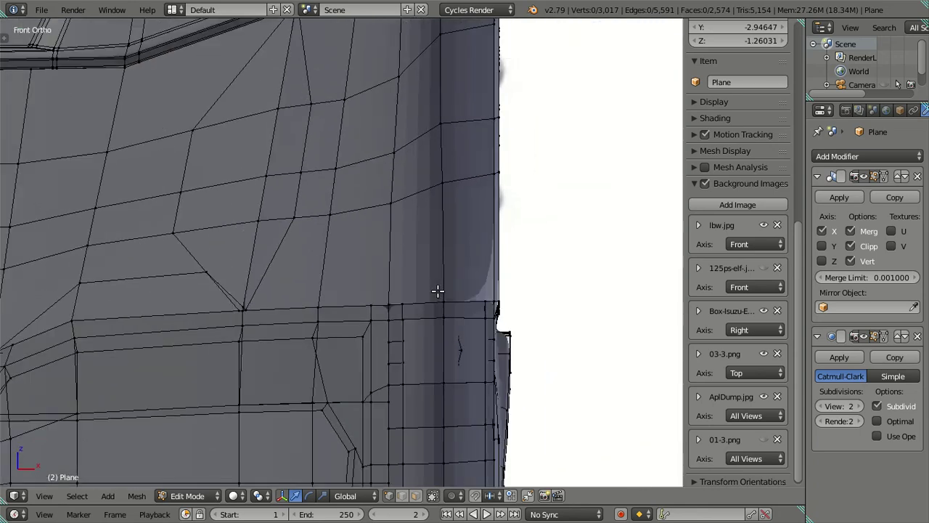
scroll(up, 3)
scroll(up, 3)
scroll(down, 3)
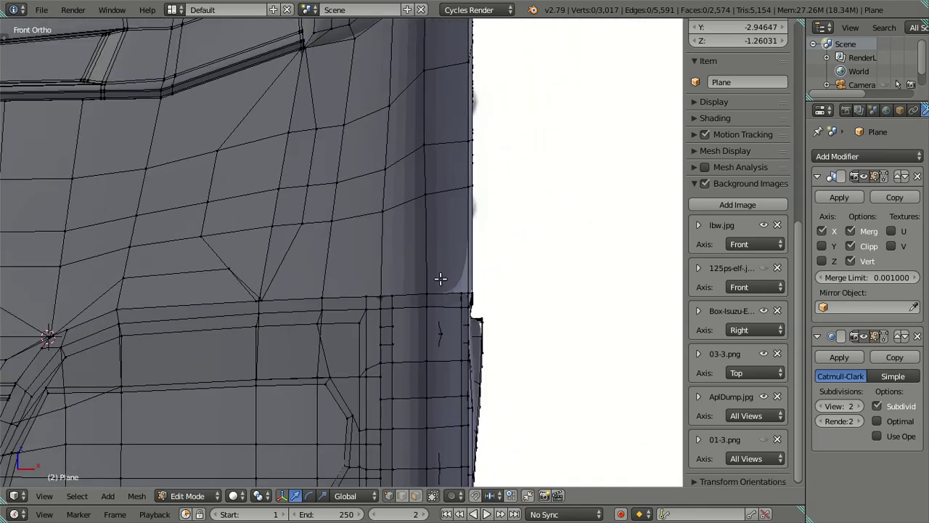
scroll(down, 3)
drag(440, 289, 405, 271)
scroll(up, 3)
scroll(up, 3)
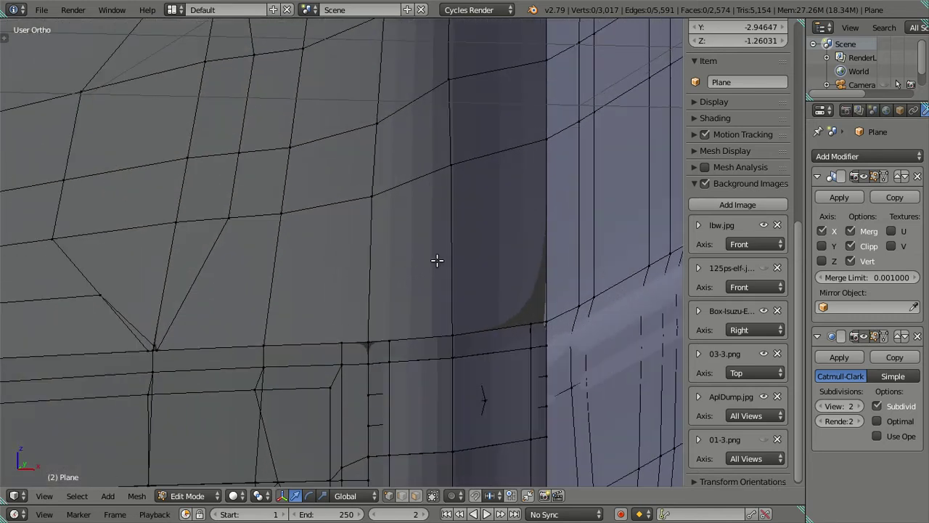
key(ctrl+r)
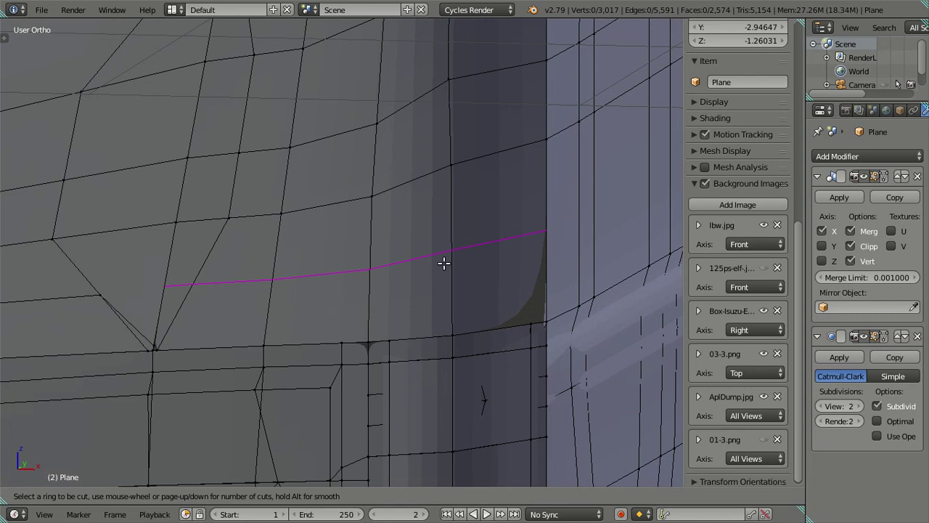
click(443, 261)
click(444, 272)
drag(446, 290, 558, 286)
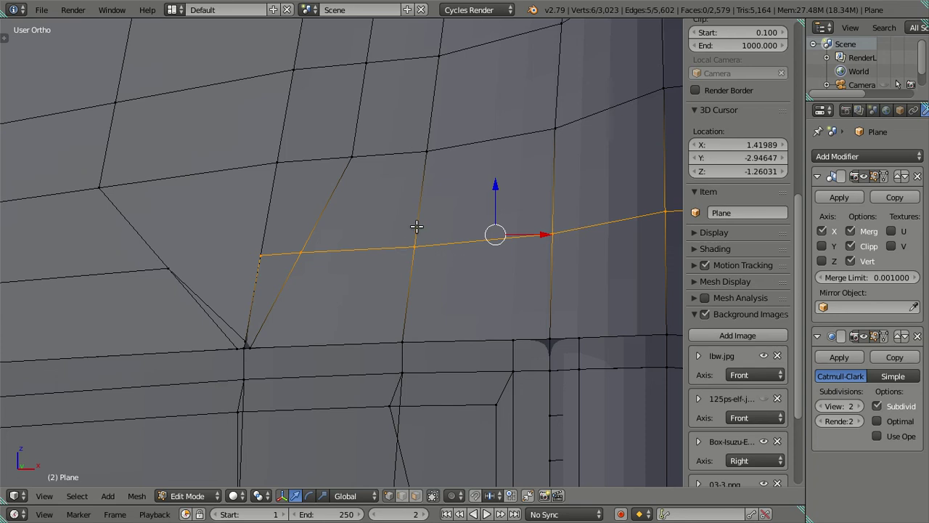
Dissolve the new edge loop and add 25 loop cuts across the side panel
key(ctrl+x)
key(ctrl+r)
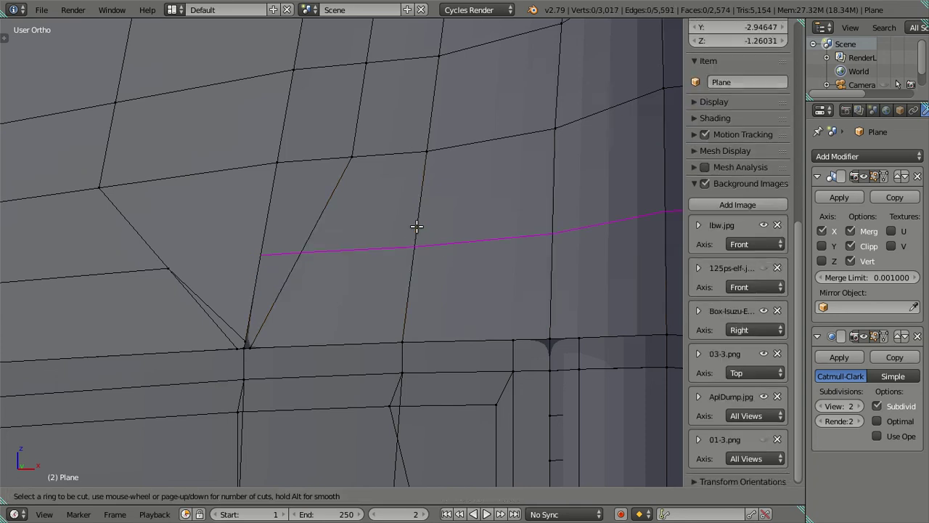
key(2)
key(5)
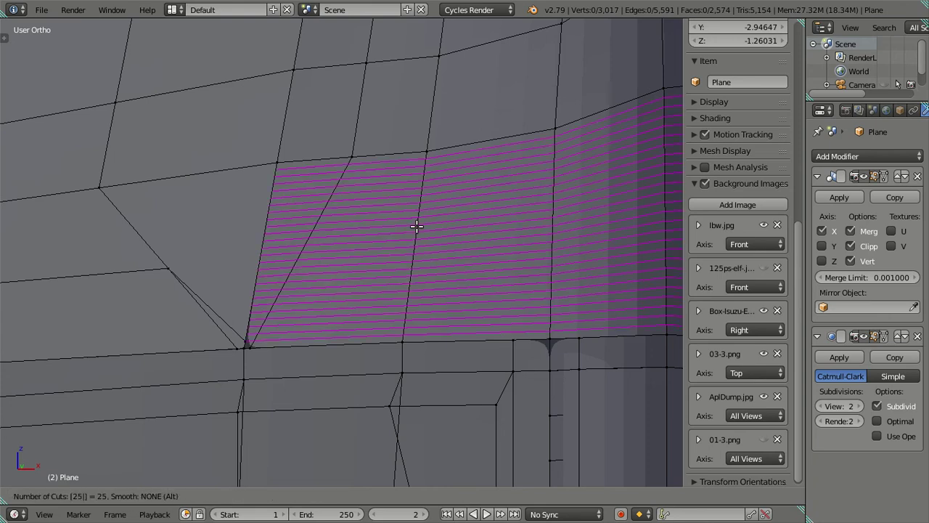
key(Return)
Put the 3D cursor on the strip's lower corner vertex, then delete the dense strip
drag(438, 285, 215, 274)
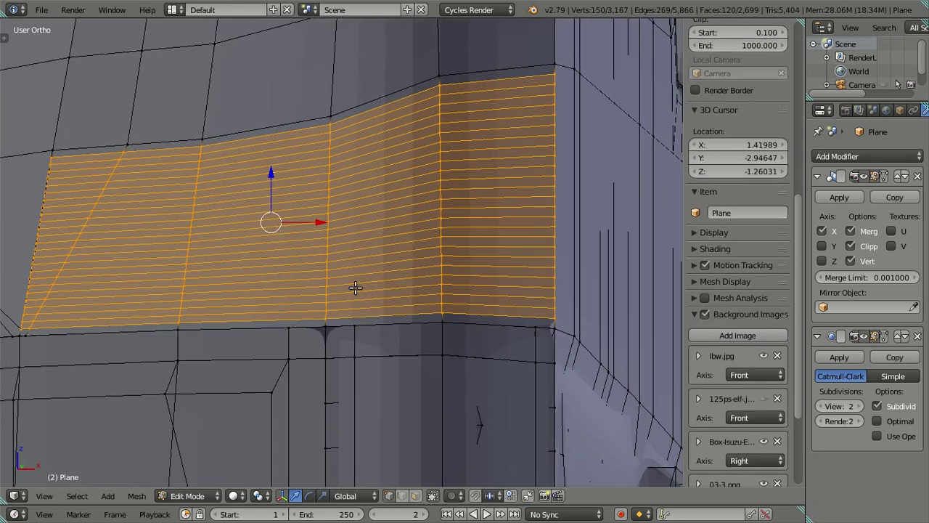
scroll(up, 3)
scroll(up, 3)
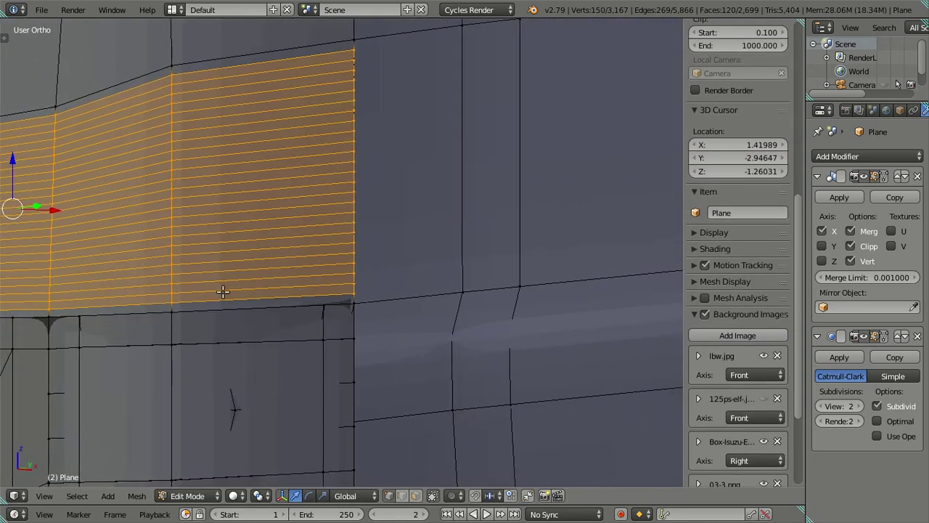
scroll(up, 3)
drag(374, 323, 360, 326)
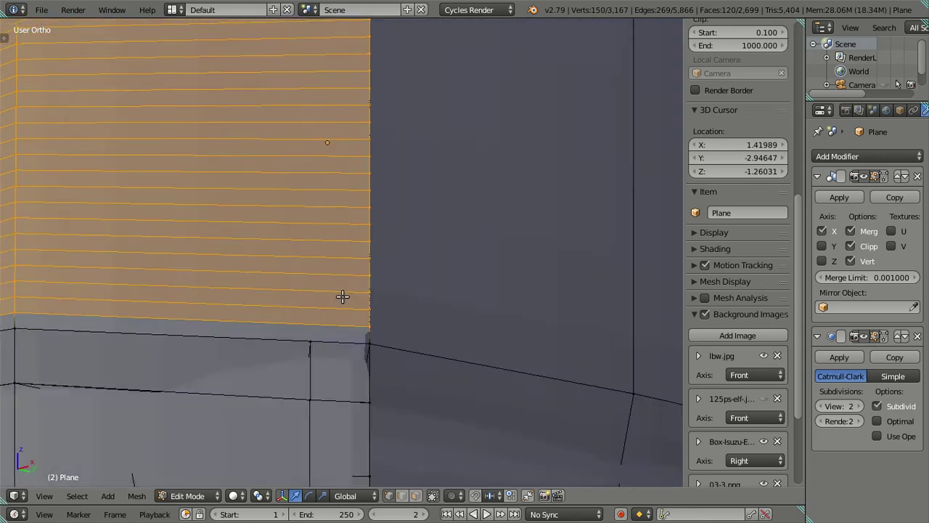
right_click(372, 325)
key(shift+s)
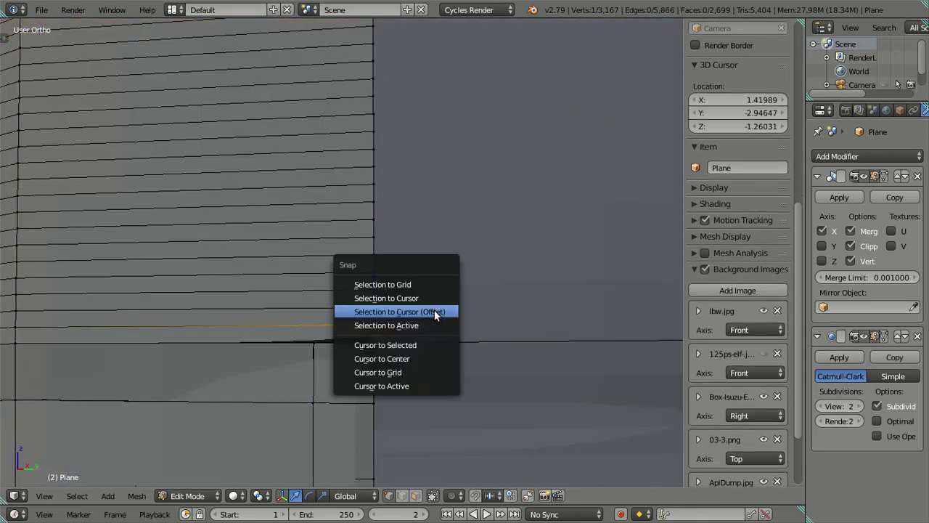
click(426, 339)
scroll(down, 3)
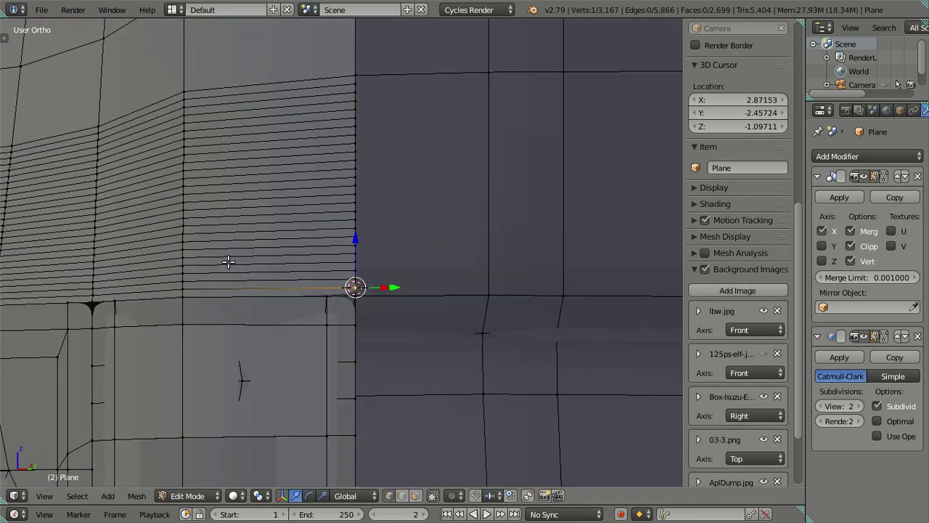
key(l)
key(x)
click(278, 259)
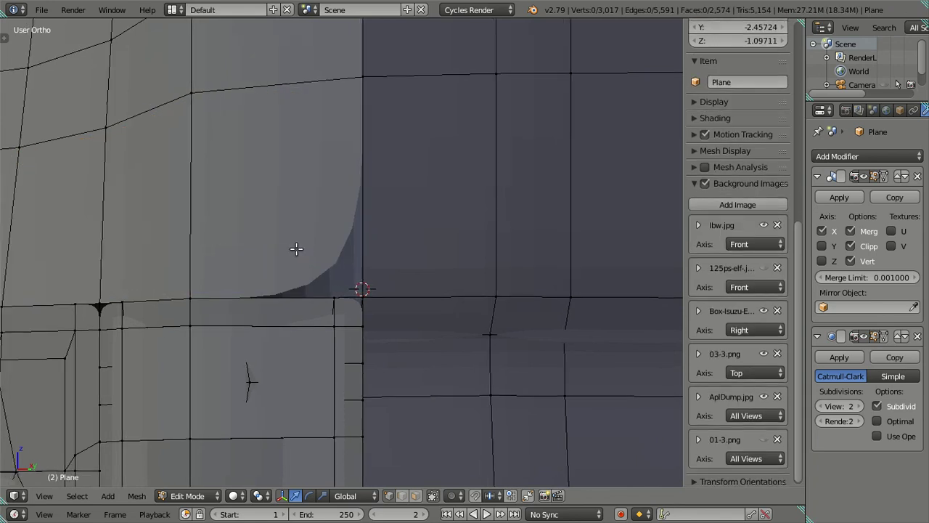
Cut an edge loop across the panel and snap its end vertex onto the 3D cursor
drag(187, 251, 353, 235)
key(ctrl+r)
click(332, 207)
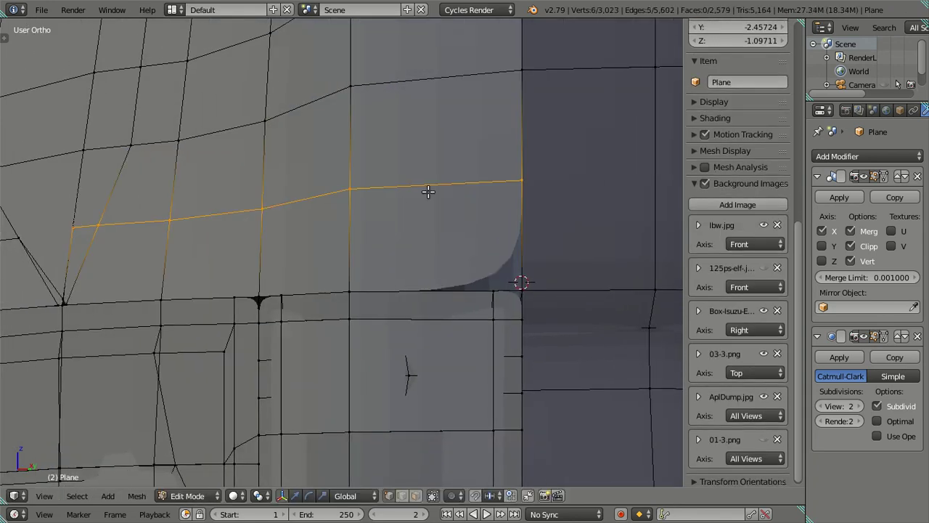
right_click(245, 207)
key(shift+s)
click(573, 156)
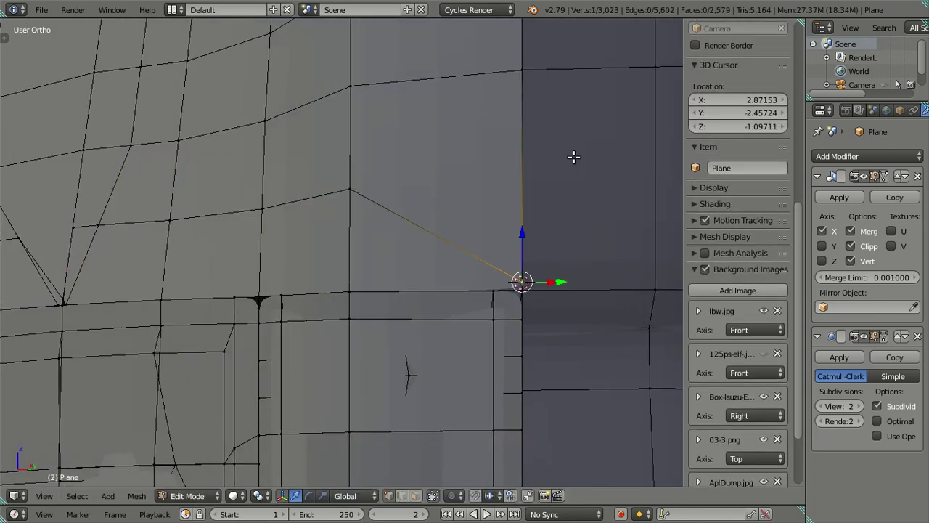
key(a)
Move the 3D cursor onto the lower front-corner vertex
drag(229, 260, 425, 268)
scroll(up, 3)
scroll(up, 3)
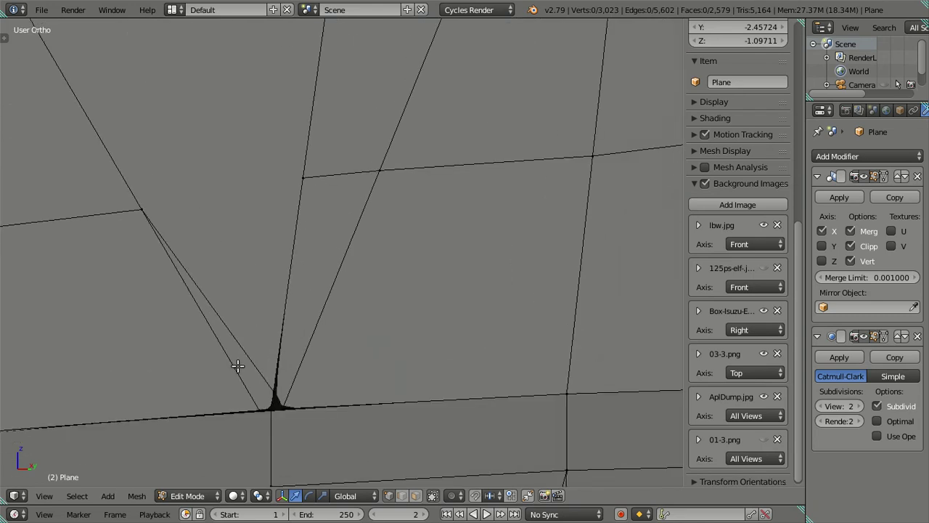
right_click(270, 398)
key(shift+s)
click(377, 333)
Snap the upper vertex onto the 3D cursor, then zoom out to inspect the corner
right_click(303, 176)
key(shift+s)
click(383, 141)
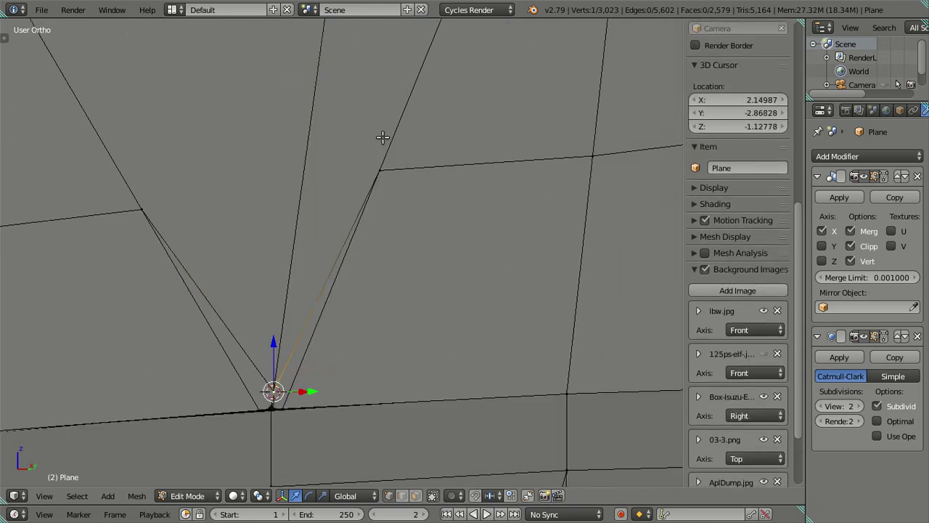
key(a)
scroll(down, 3)
scroll(down, 3)
scroll(down, 3)
scroll(down, 3)
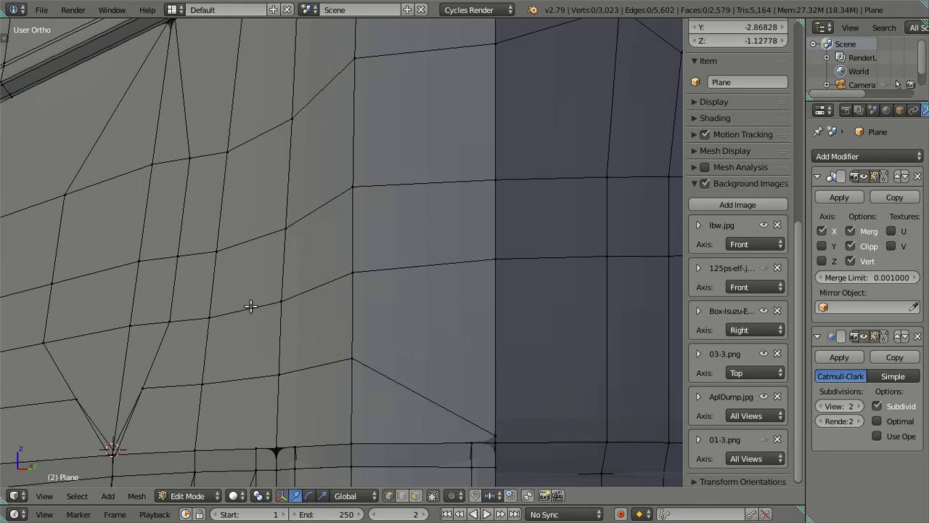
scroll(down, 3)
scroll(down, 3)
scroll(up, 3)
scroll(up, 3)
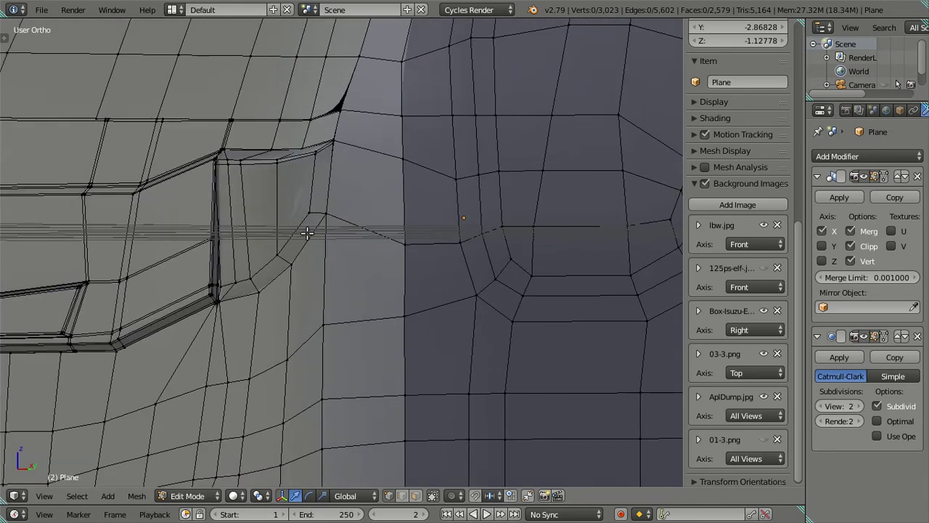
scroll(up, 3)
scroll(up, 3)
scroll(down, 3)
Leave Edit Mode, inspect the smoothed grille and bumper, and save the file
key(Tab)
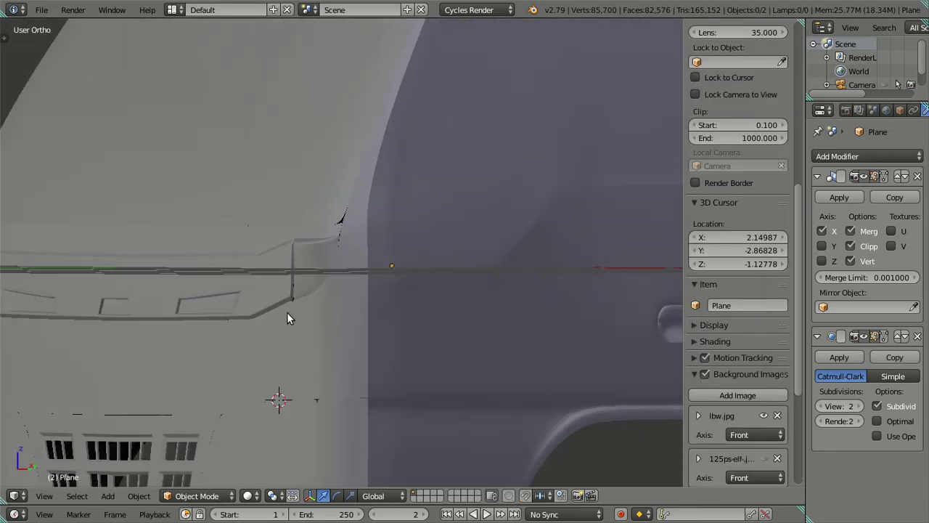
scroll(down, 3)
scroll(up, 3)
drag(347, 339, 318, 374)
scroll(down, 3)
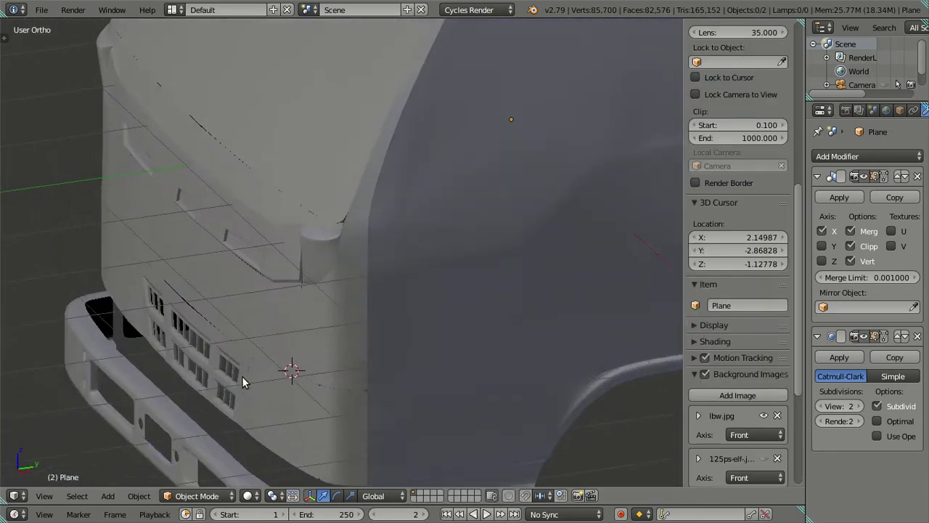
scroll(up, 3)
scroll(up, 3)
drag(234, 353, 360, 312)
scroll(down, 3)
drag(305, 253, 345, 290)
key(ctrl+s)
click(348, 281)
Show the cab in Right Ortho view and set viewport subdivision to 0
drag(317, 197, 363, 241)
scroll(down, 3)
scroll(up, 3)
key(KP_3)
scroll(up, 3)
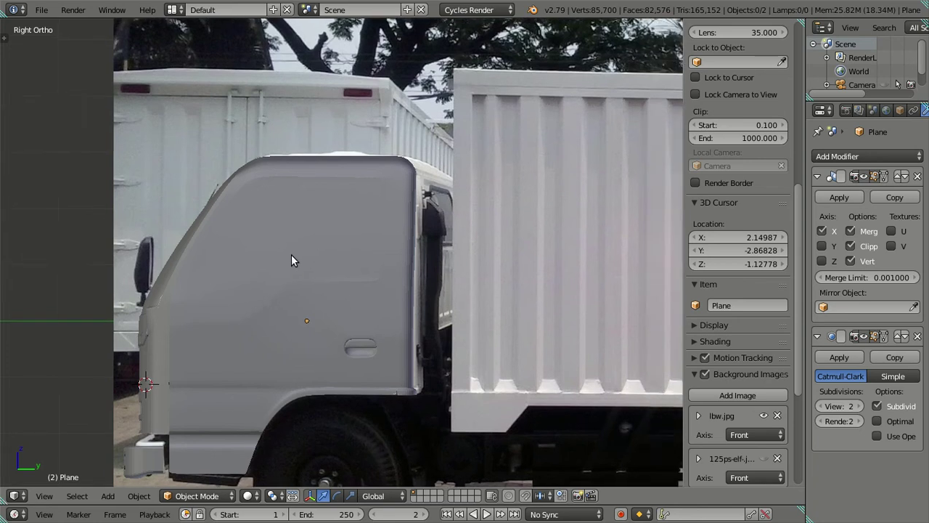
scroll(up, 3)
scroll(up, 3)
drag(304, 288, 305, 191)
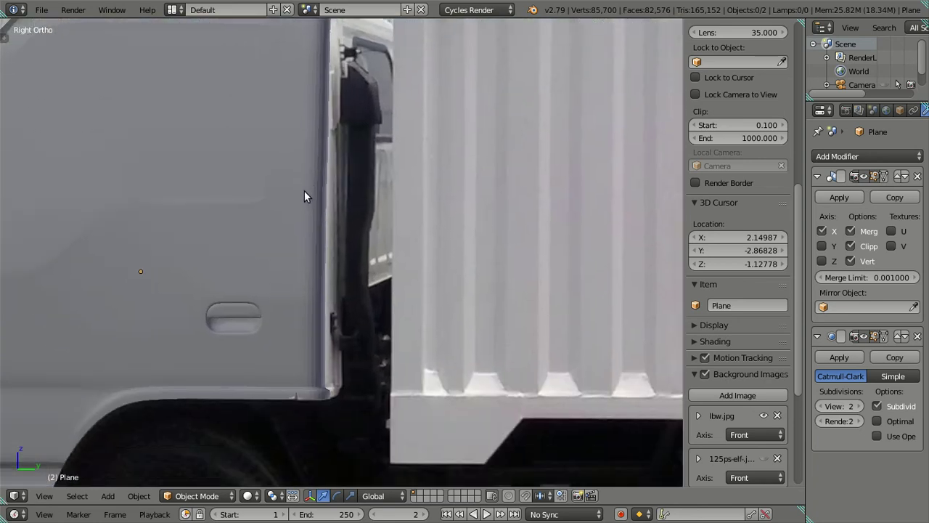
drag(841, 403, 820, 403)
Enter Edit Mode on the lower cab side and switch to face selection
key(Tab)
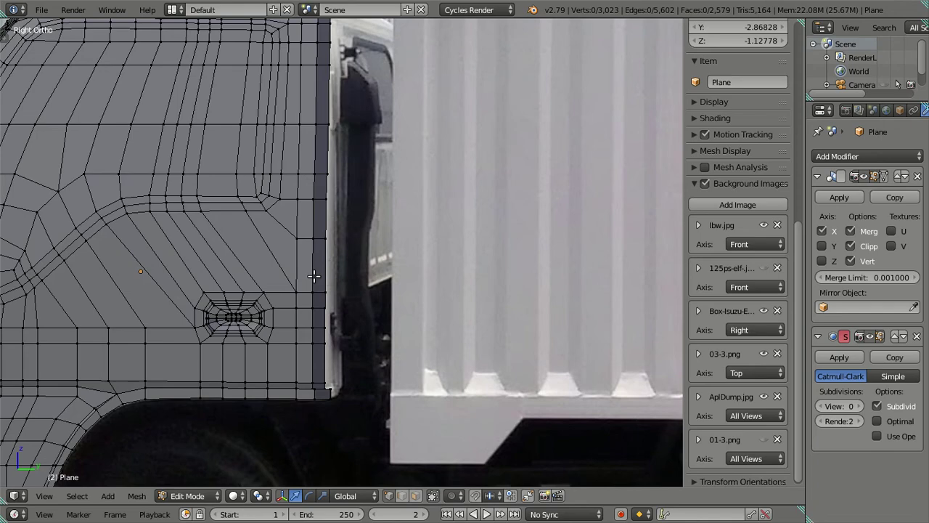
scroll(down, 3)
drag(316, 272, 211, 267)
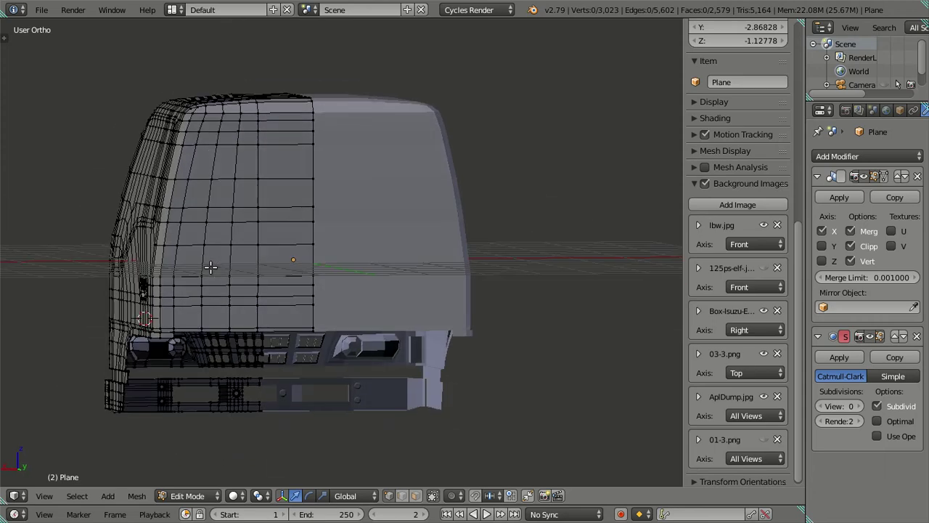
key(KP_3)
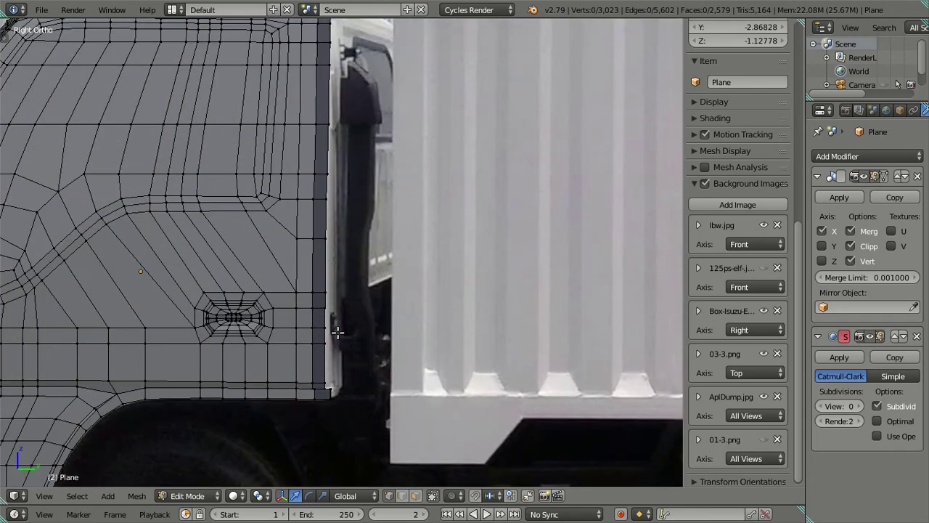
right_click(325, 292)
drag(327, 290, 308, 299)
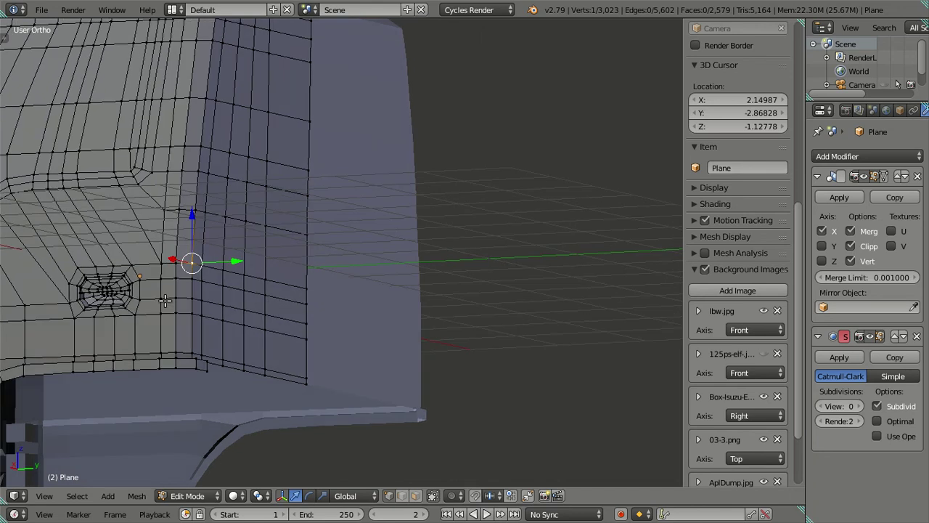
drag(213, 325, 219, 479)
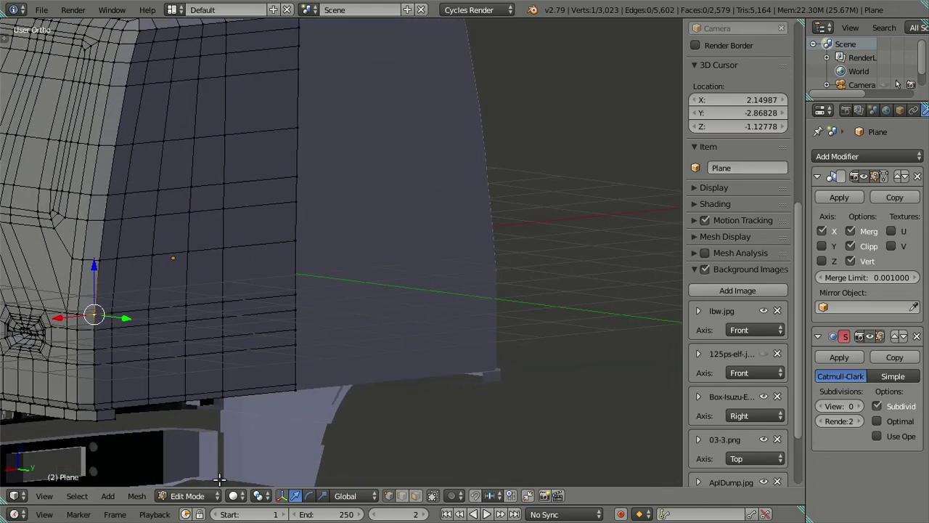
click(295, 495)
scroll(down, 3)
scroll(up, 3)
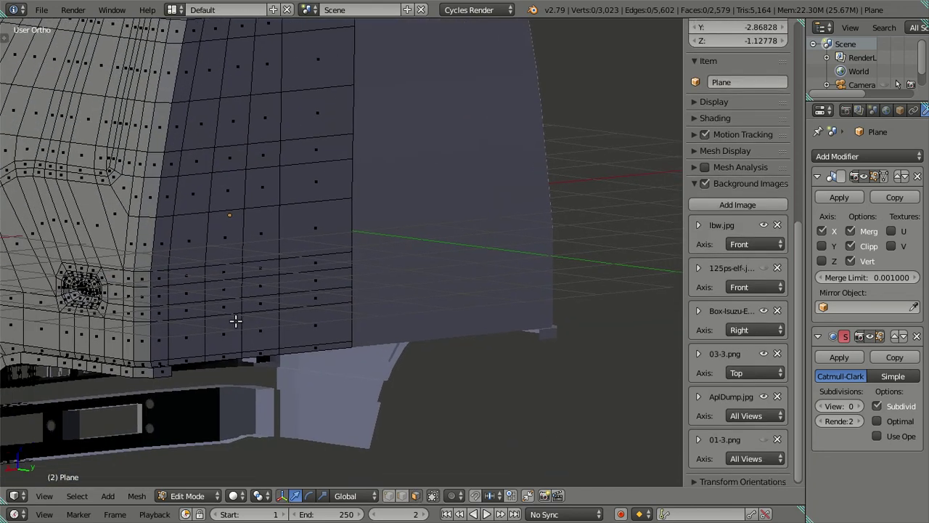
scroll(up, 3)
Select the rows of faces below the door and delete them
right_click(285, 377)
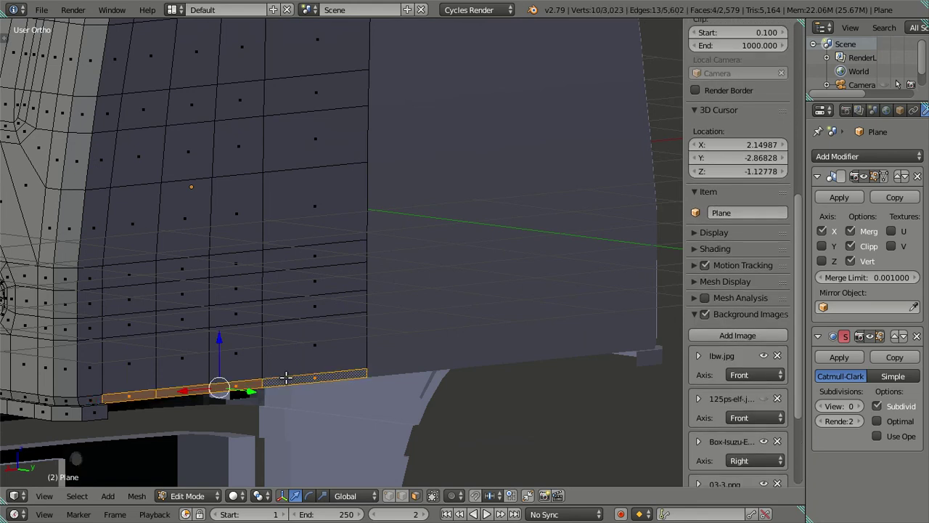
right_click(142, 362)
right_click(287, 342)
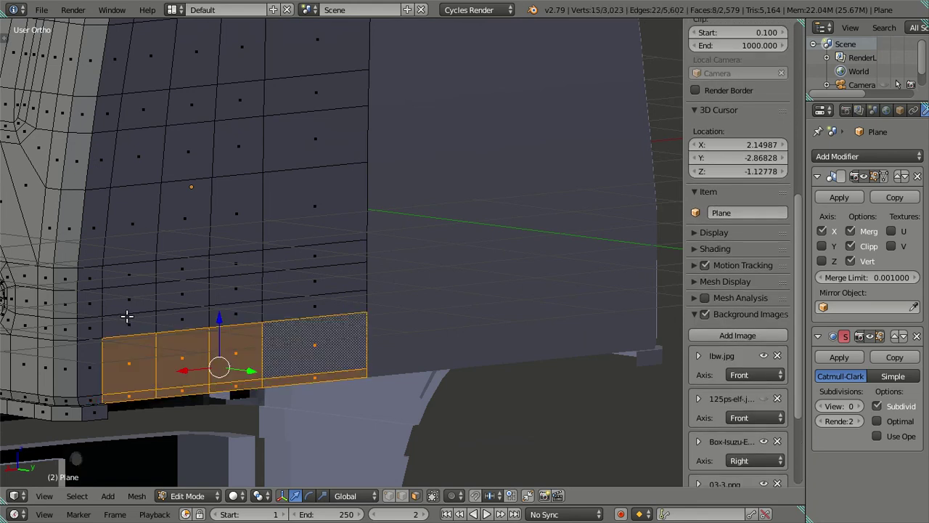
right_click(126, 316)
right_click(289, 311)
right_click(158, 293)
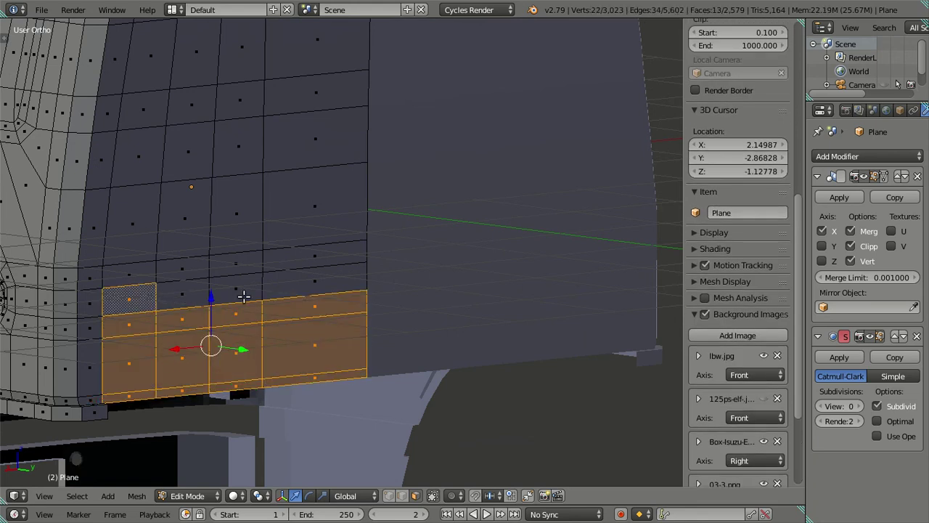
right_click(332, 284)
key(x)
click(347, 287)
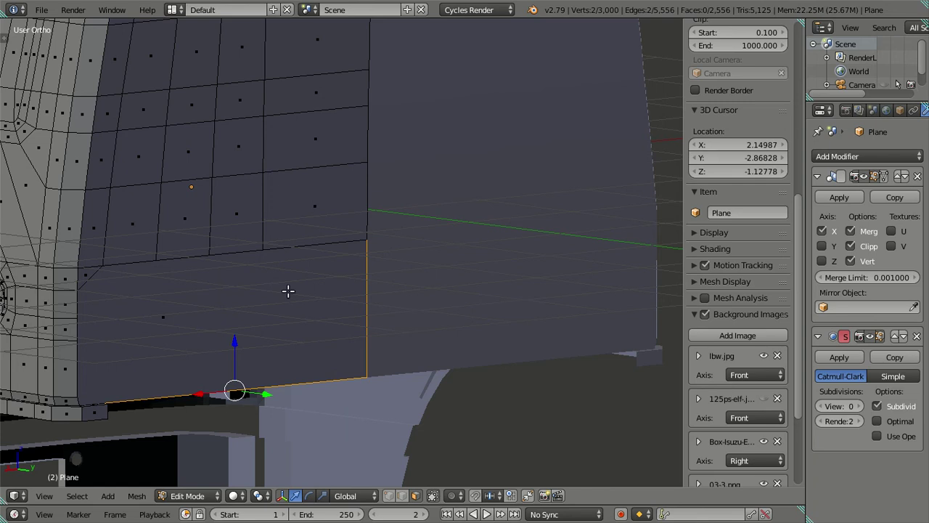
key(ctrl+z)
key(x)
click(369, 237)
Restore viewport subdivision to 2 and view the smoothed cab in Right Ortho
drag(322, 305, 407, 290)
key(KP_3)
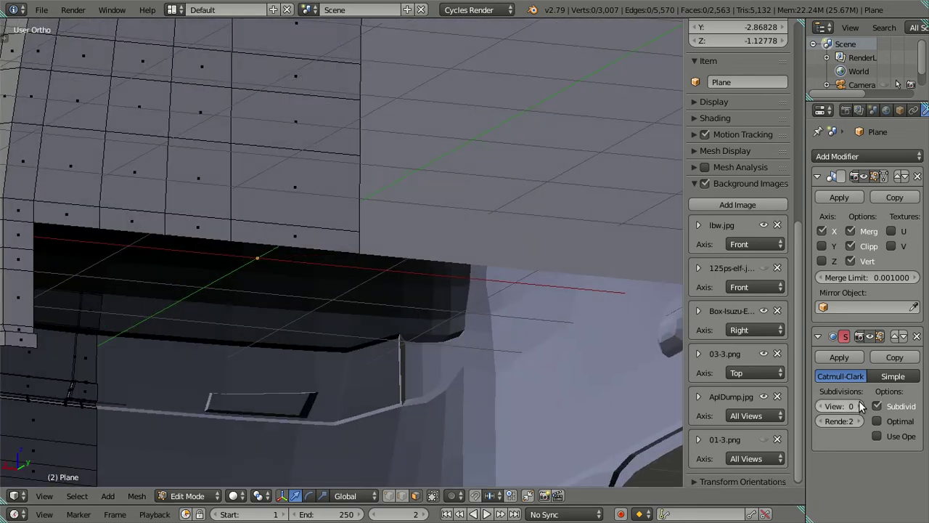
double_click(859, 400)
key(Tab)
scroll(down, 3)
drag(305, 231, 376, 288)
key(KP_3)
Place the 3D cursor at the cab's rear edge, set subdivision to 0, and enter Edit Mode
drag(414, 259, 399, 365)
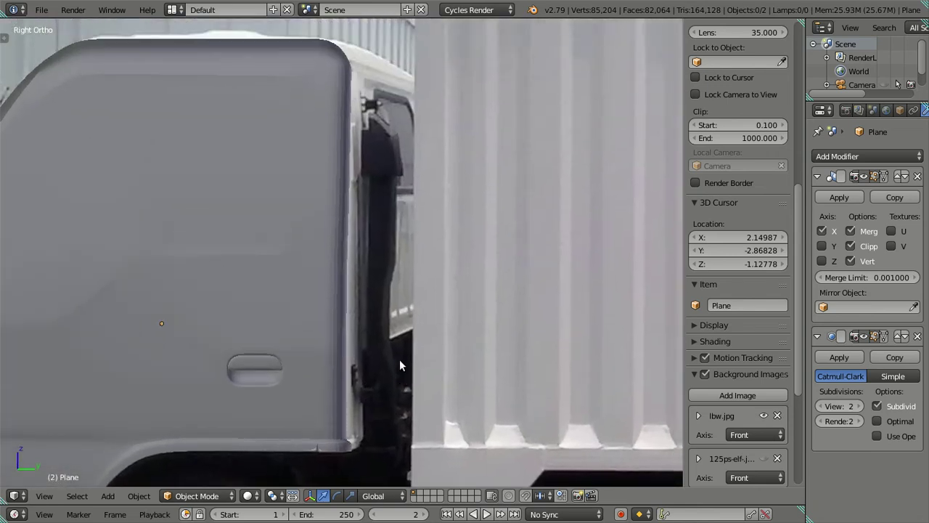
click(355, 213)
click(820, 405)
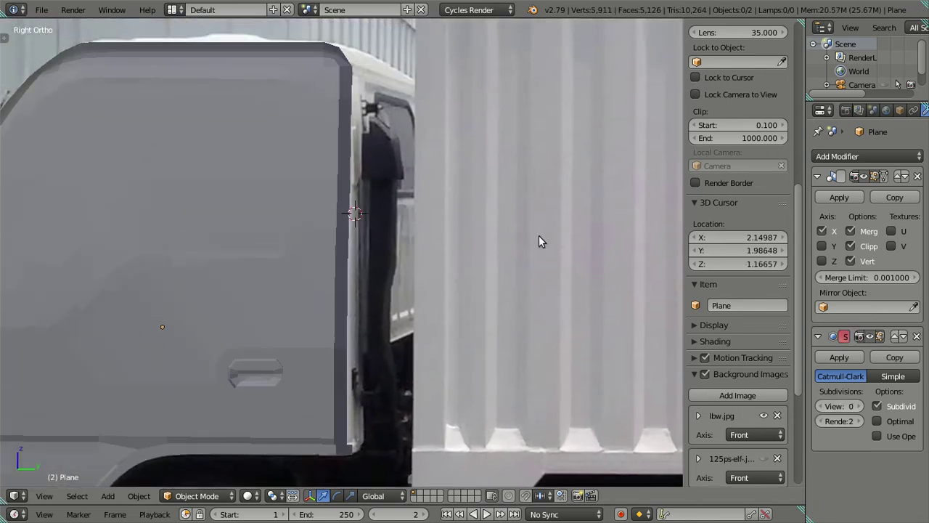
key(Tab)
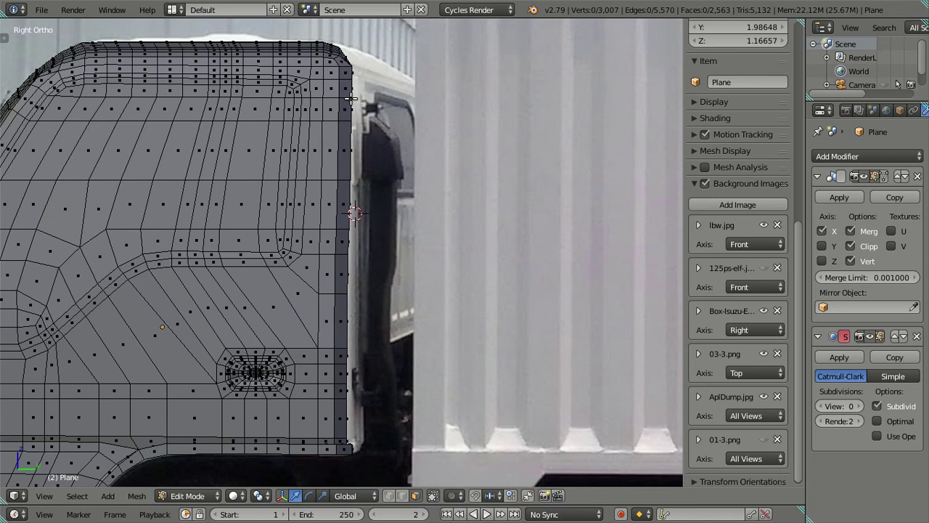
drag(382, 225, 289, 223)
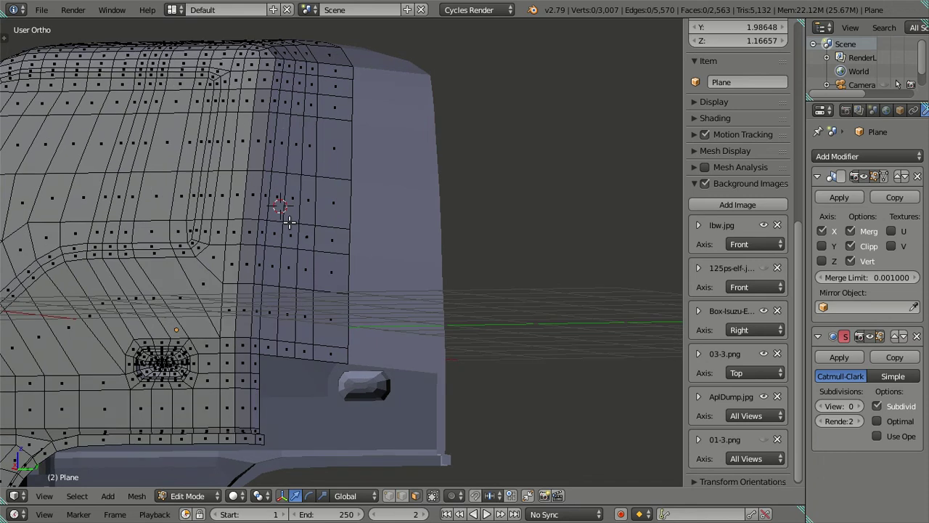
key(KP_3)
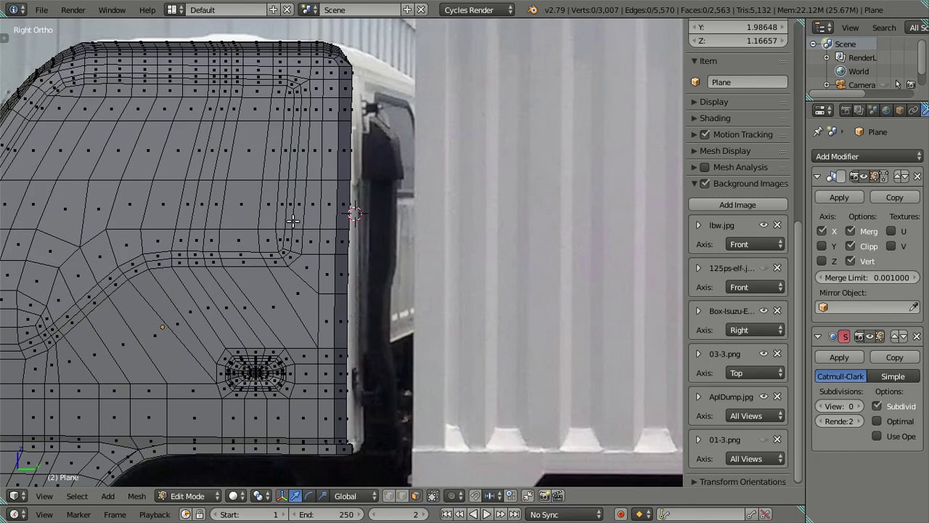
Save the file and view the cab through the scene camera
scroll(down, 3)
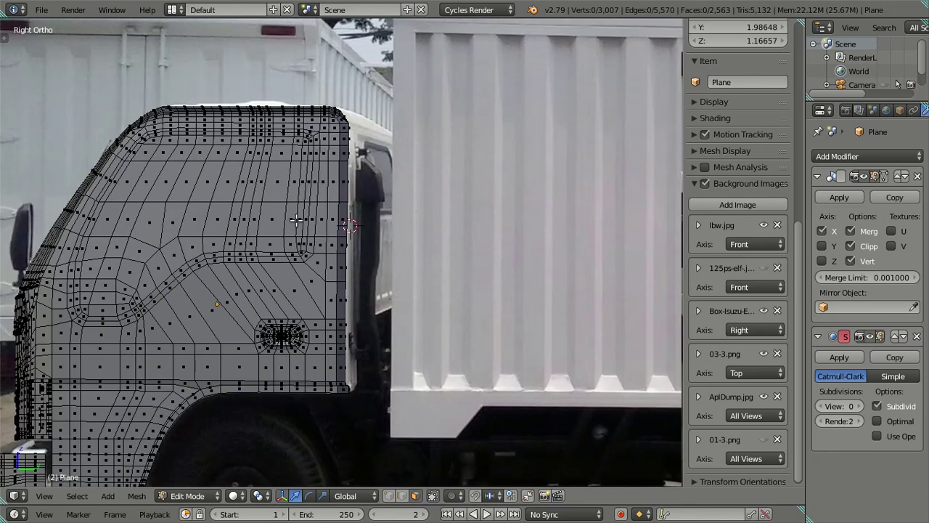
drag(296, 220, 408, 158)
key(ctrl+s)
click(271, 151)
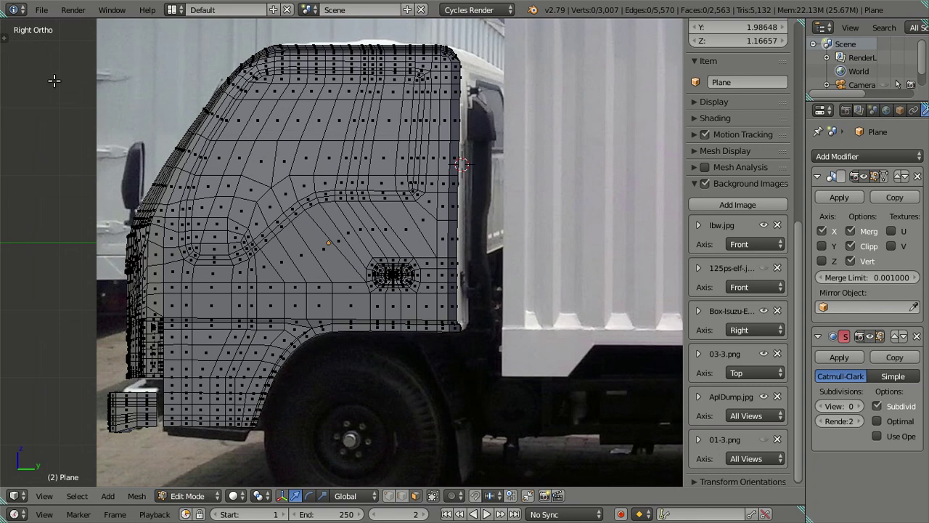
key(KP_0)
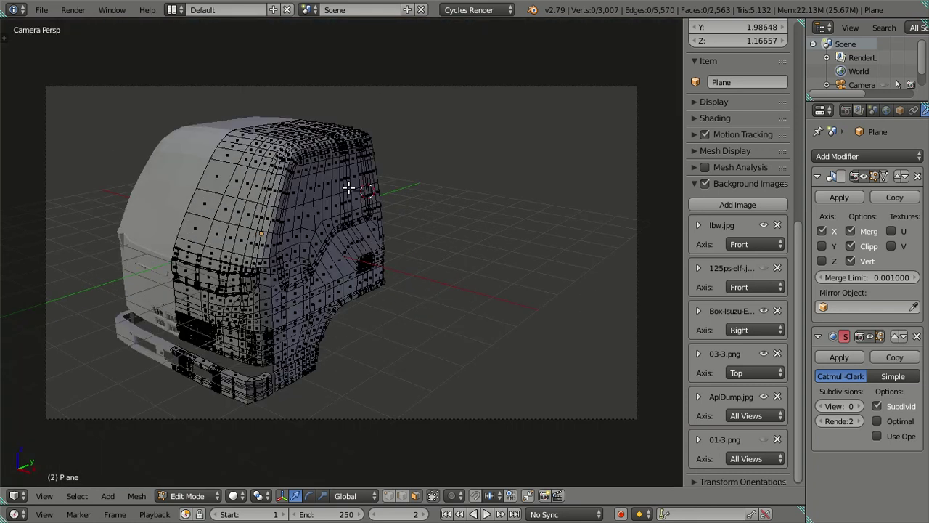
Apply rotation and scale to the cab in Object Mode
key(Tab)
key(ctrl+a)
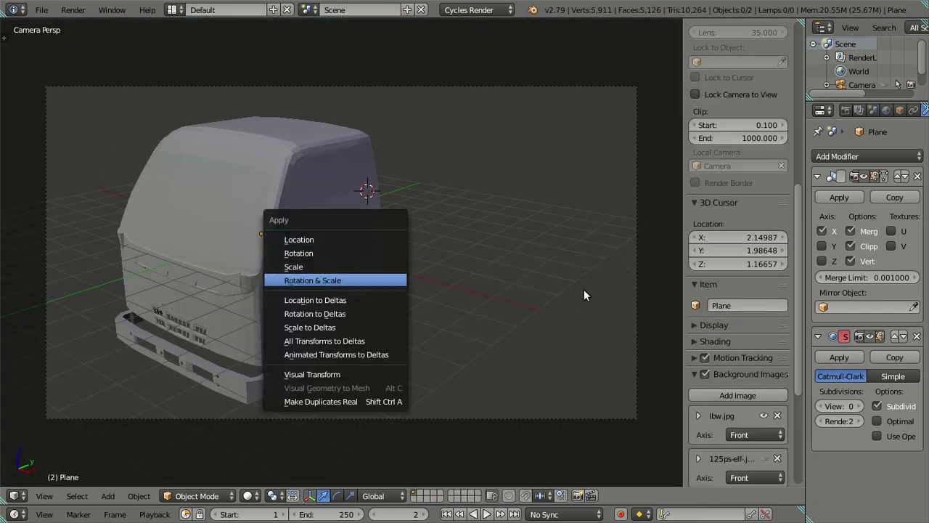
click(378, 278)
Save the file and take the Blender window out of fullscreen
key(ctrl+s)
click(564, 234)
click(112, 10)
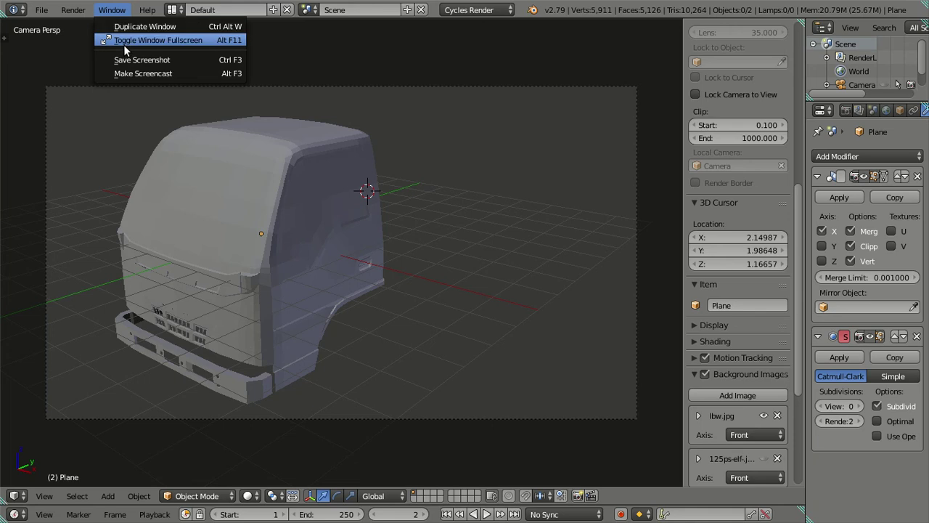
click(127, 42)
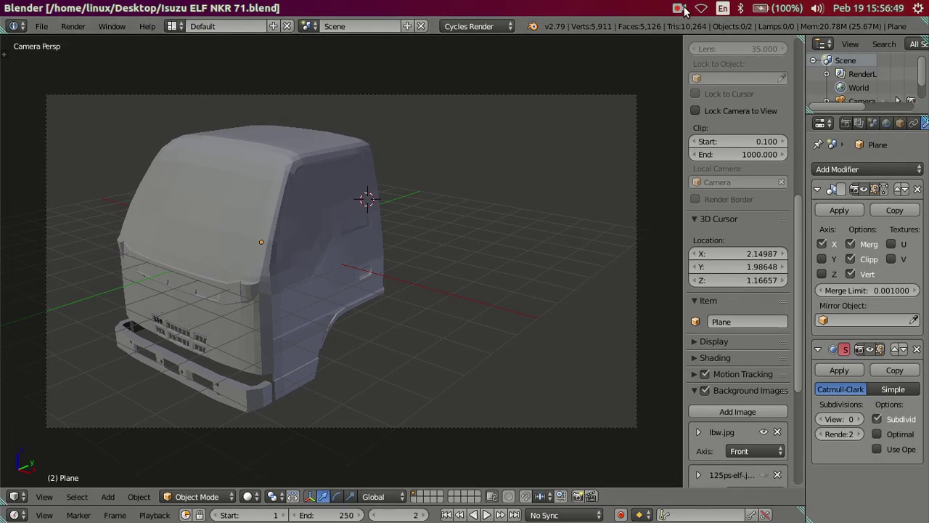